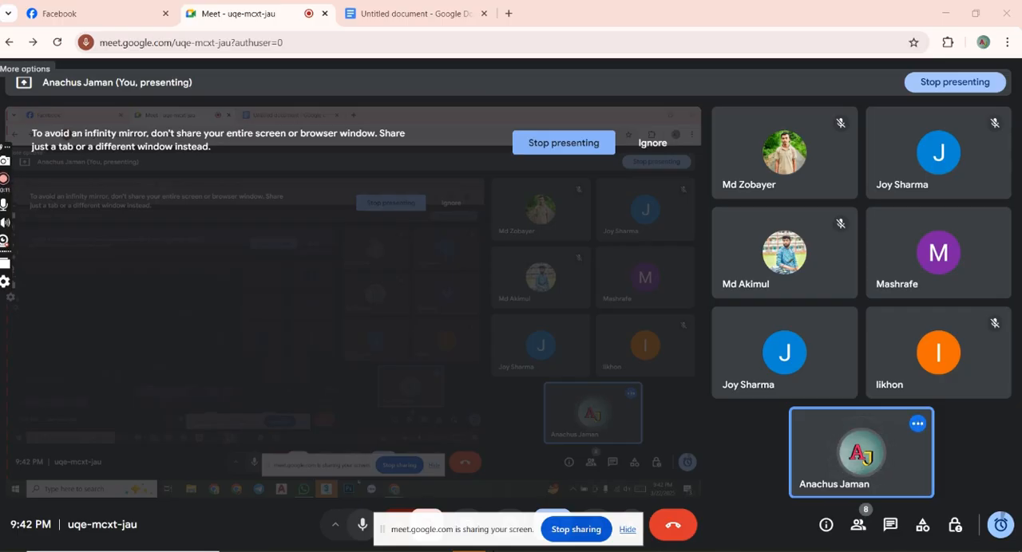
Switch to 3ds Max and close the welcome screen.
key(alt+Tab)
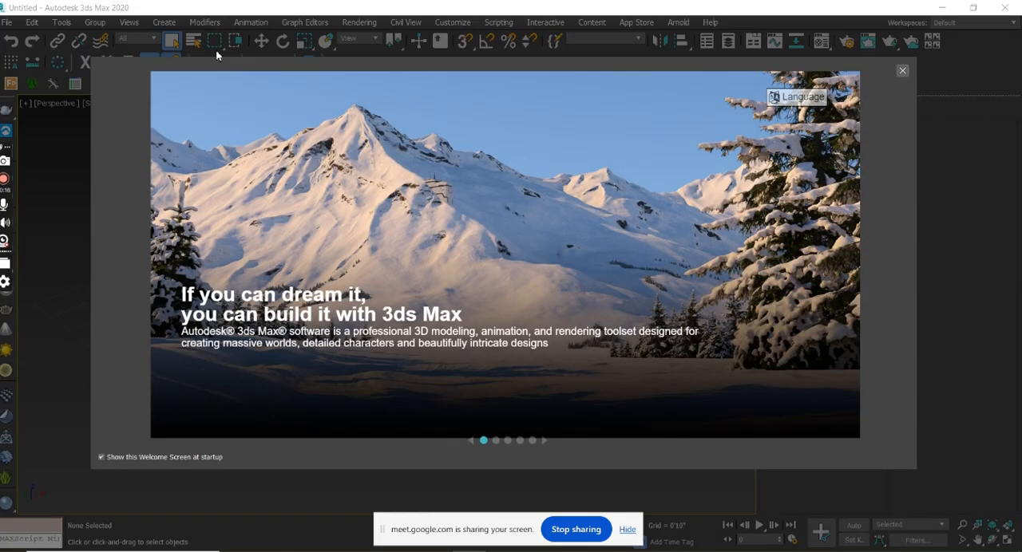
click(902, 70)
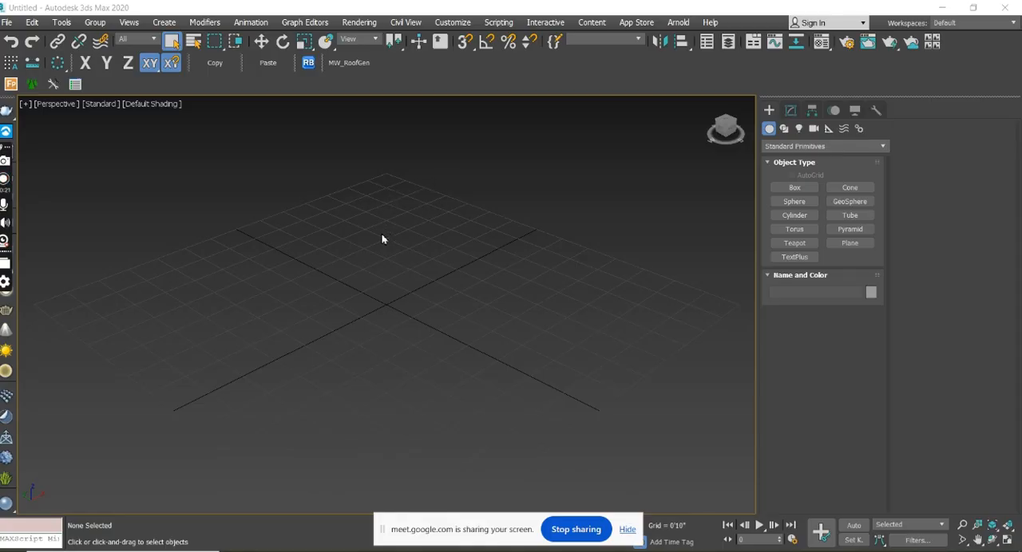
Change the single perspective view to the four-viewport layout.
middle_drag(428, 310, 506, 280)
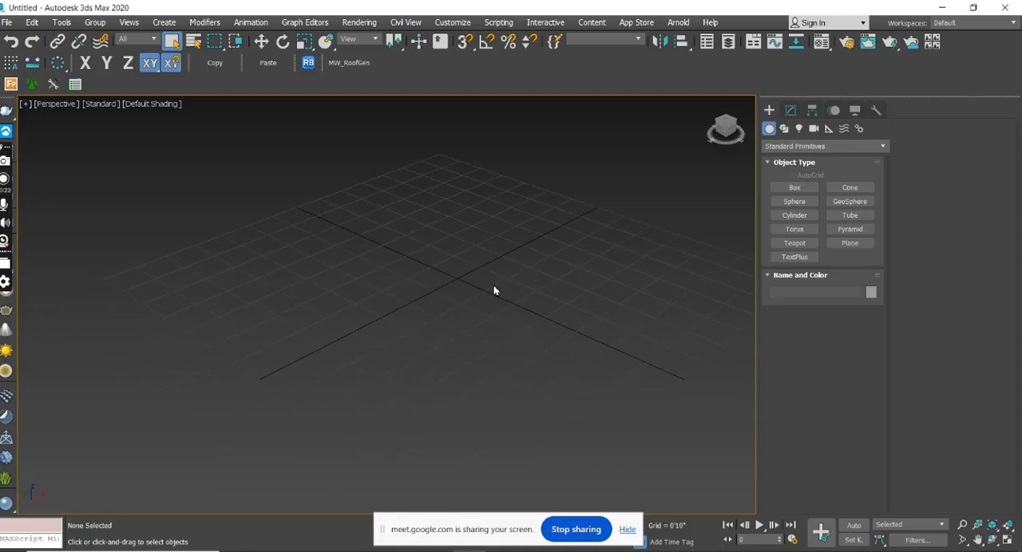
mouse_move(557, 331)
alt+middle_down()
mouse_move(532, 347)
mouse_move(518, 338)
mouse_move(539, 340)
alt+middle_up()
mouse_move(469, 550)
key(alt+w)
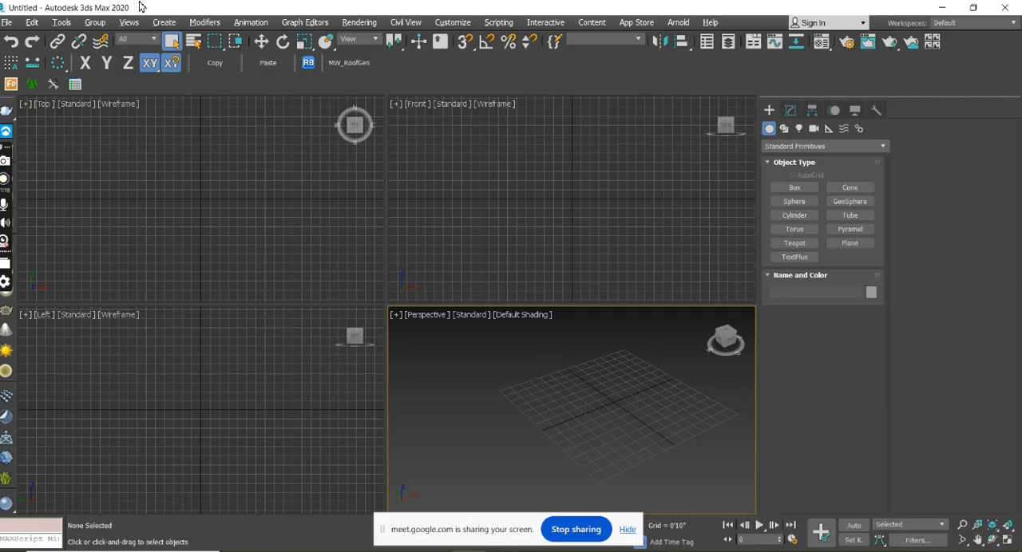
Move the floating sharing bar and recorder controls out of the way, and dock the loose plugin toolbar beside MW_RoofGen.
drag(479, 528, 225, 540)
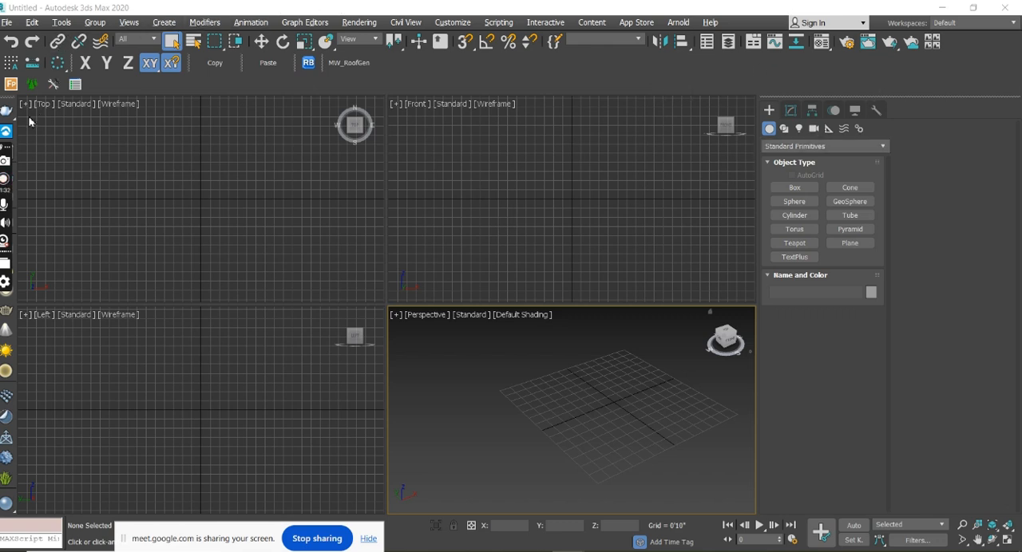
drag(5, 148, 1018, 375)
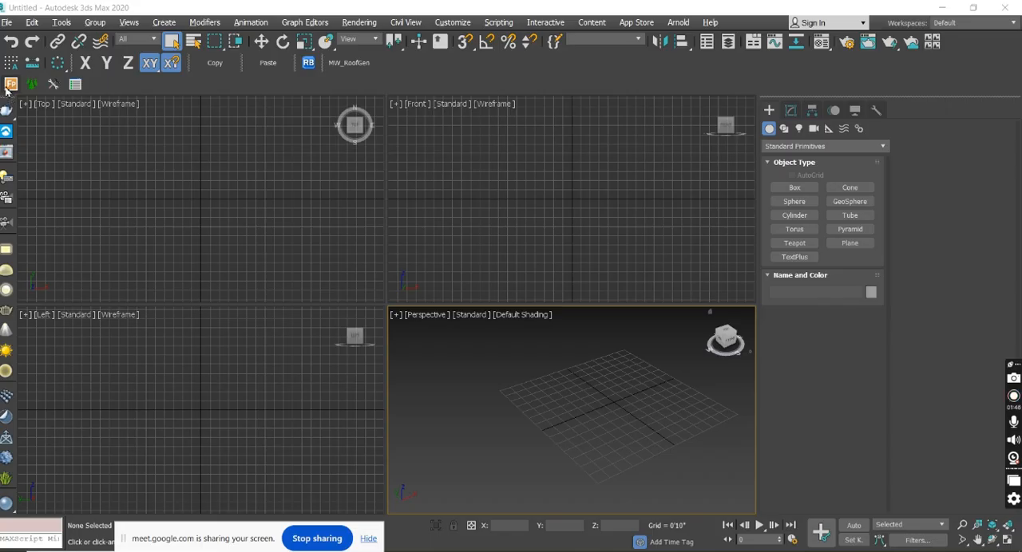
drag(7, 94, 395, 62)
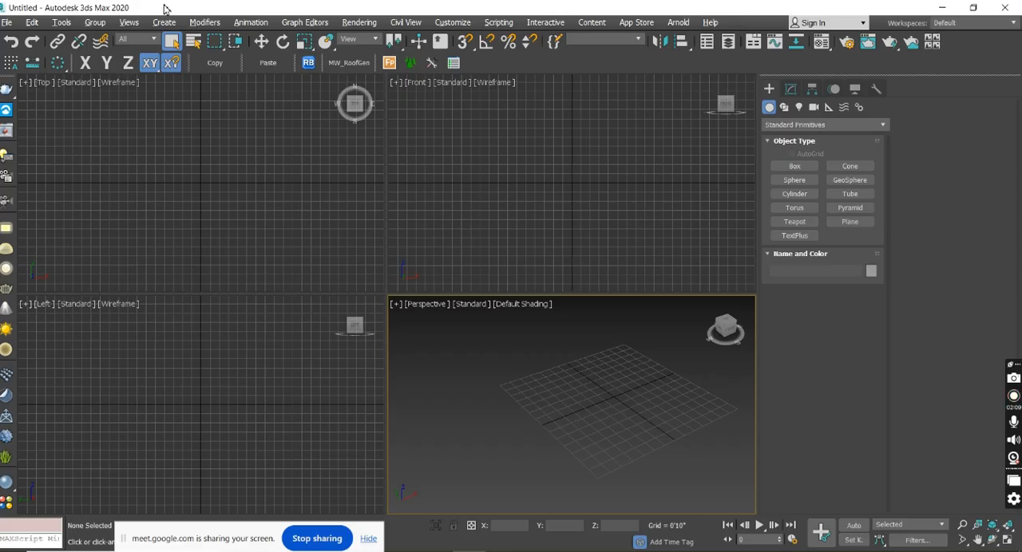
Examine the file-handling commands, including opening recent scenes, archiving, importing, exporting and referencing.
click(8, 23)
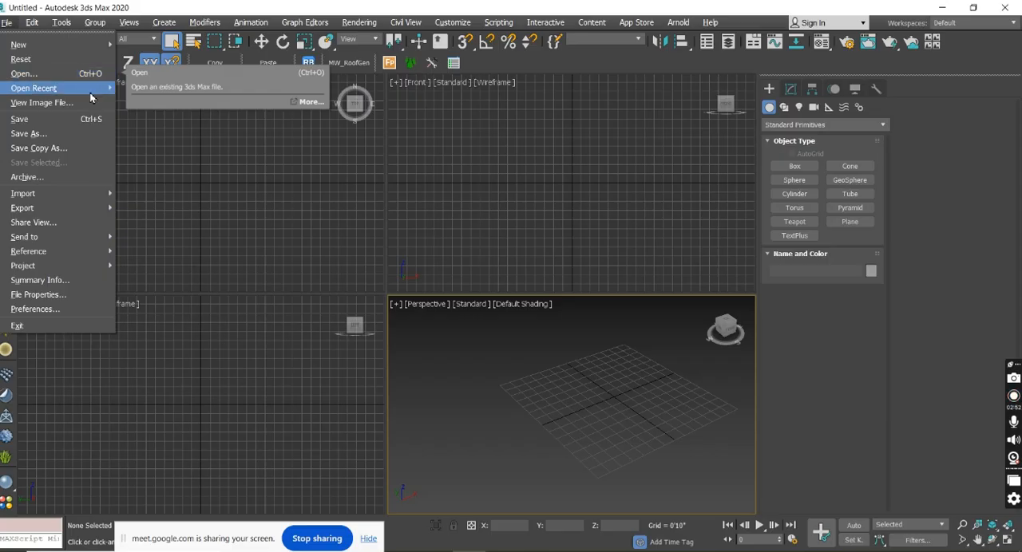
mouse_move(91, 94)
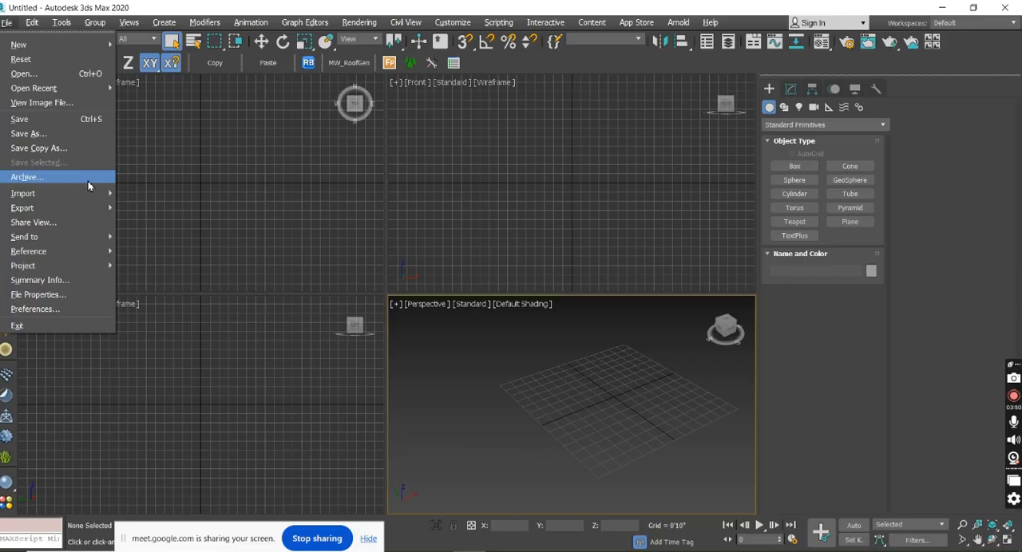
mouse_move(88, 199)
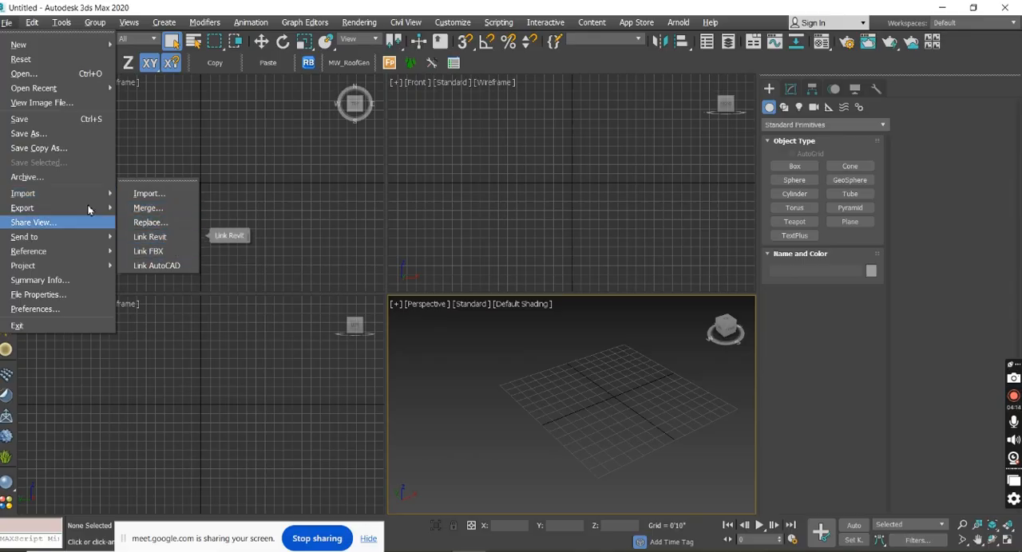
mouse_move(57, 211)
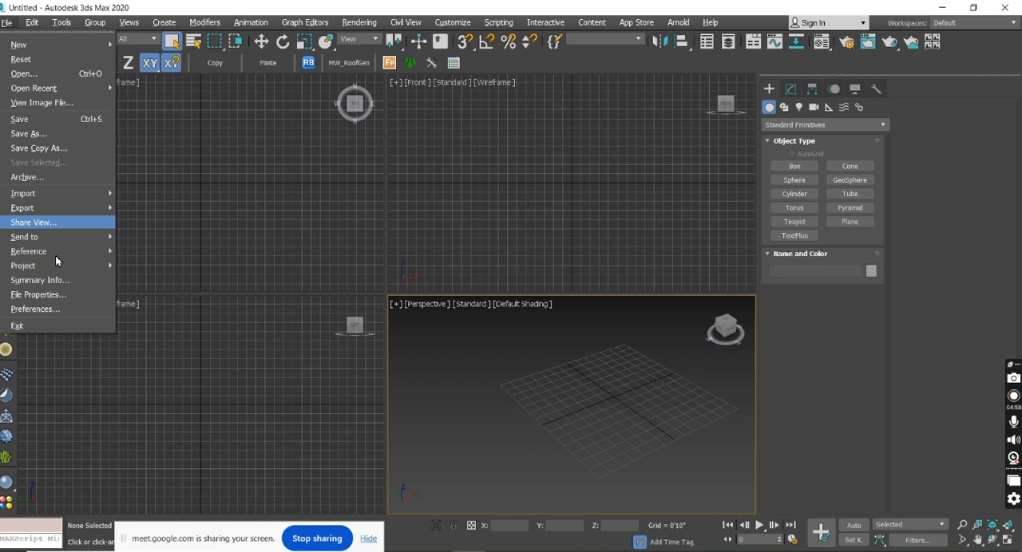
mouse_move(56, 259)
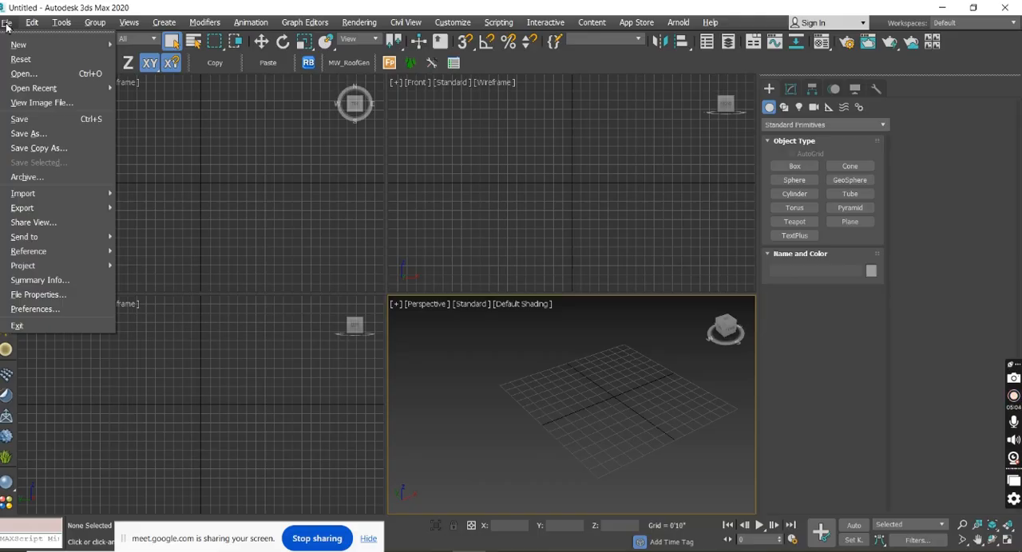
Examine the command categories from Edit through Help, including Group, Create, Rendering, Customize, Content and Arnold.
click(31, 27)
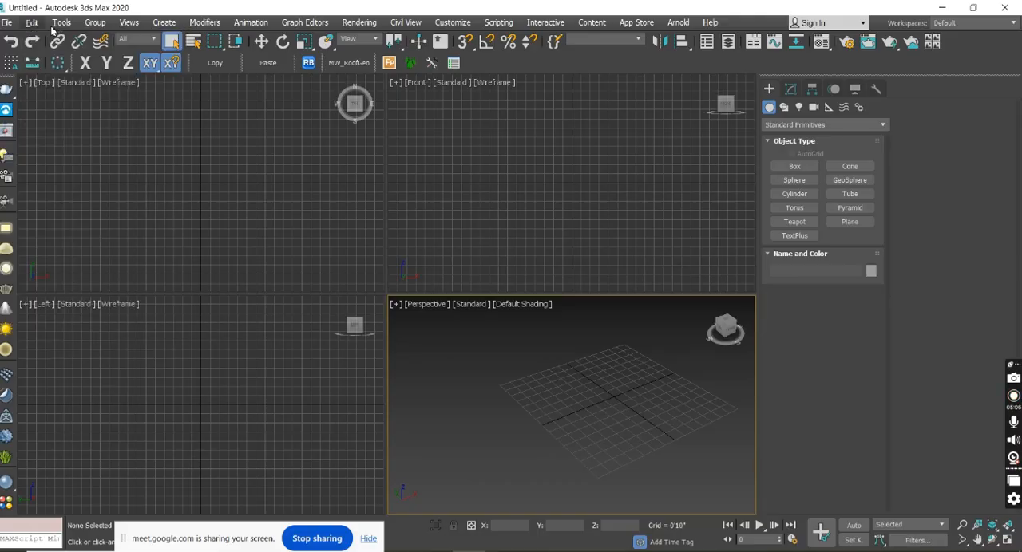
click(59, 24)
mouse_move(101, 24)
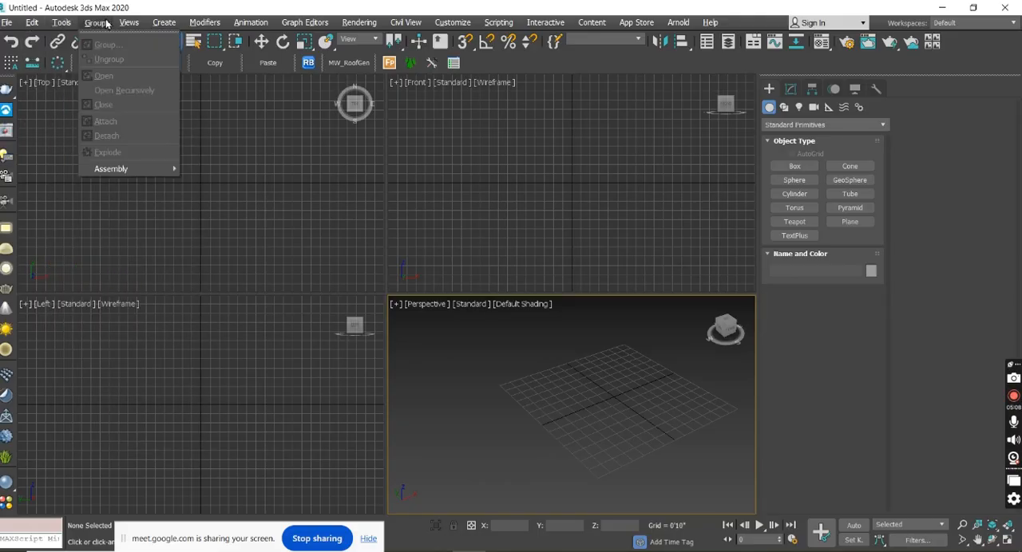
mouse_move(165, 24)
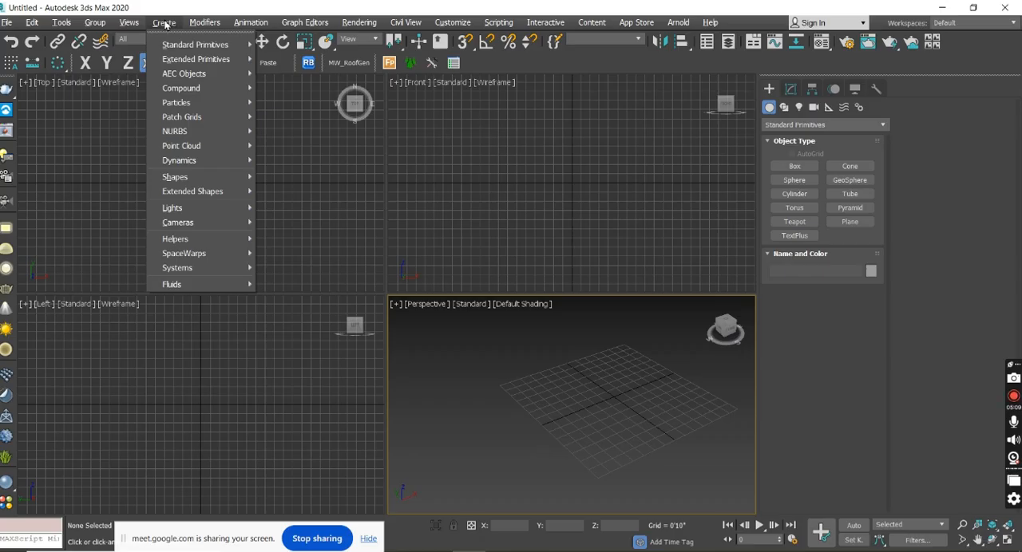
mouse_move(202, 25)
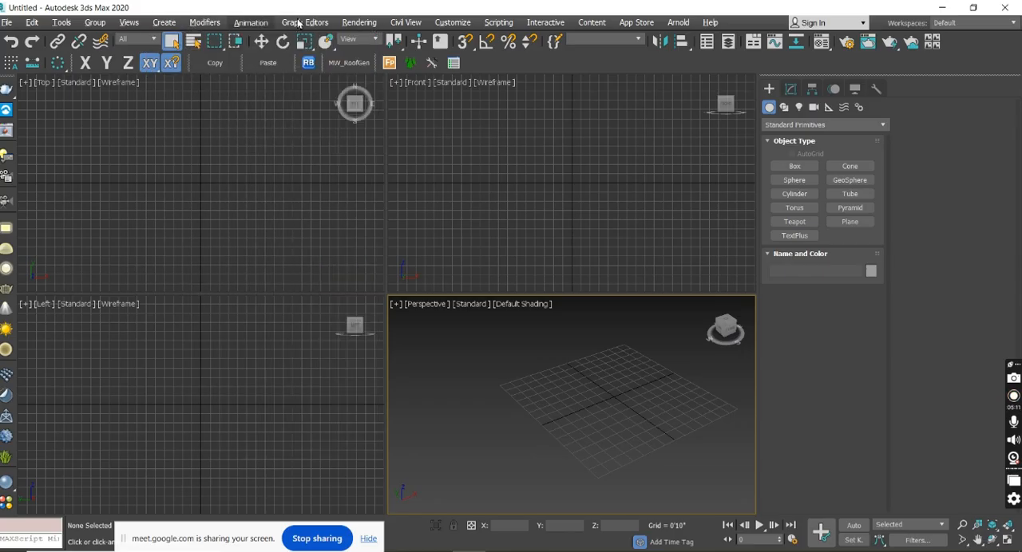
mouse_move(303, 24)
mouse_move(344, 25)
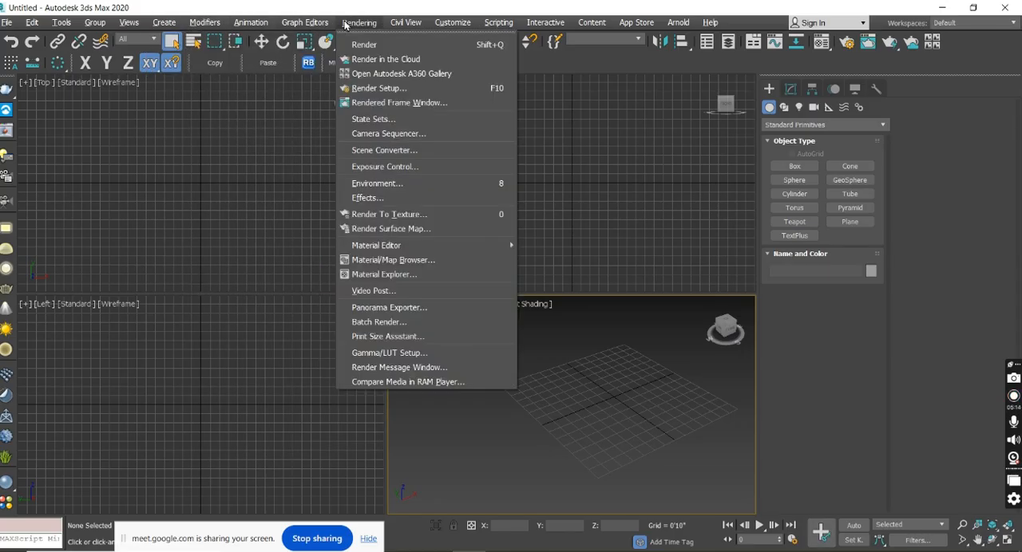
click(405, 24)
click(449, 24)
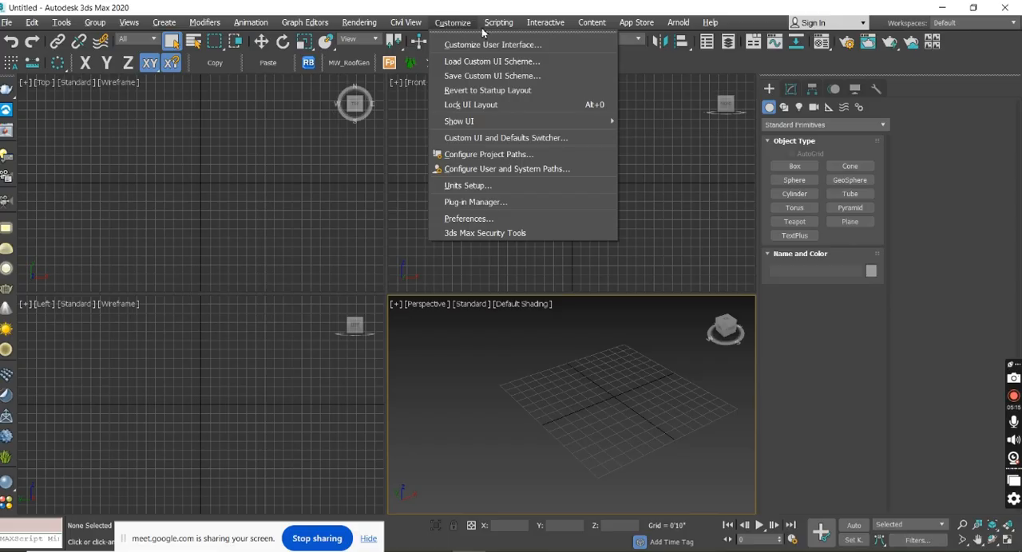
mouse_move(583, 27)
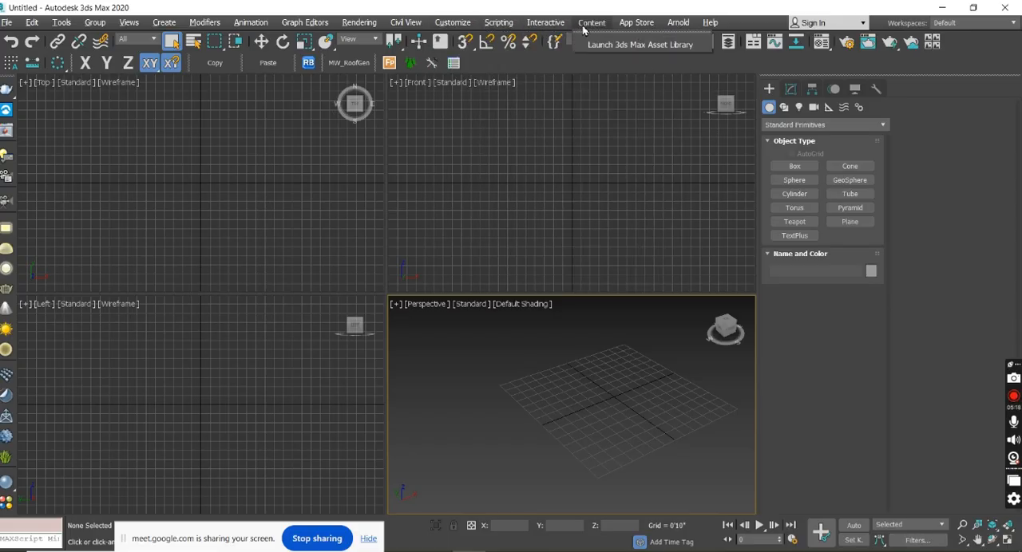
mouse_move(675, 26)
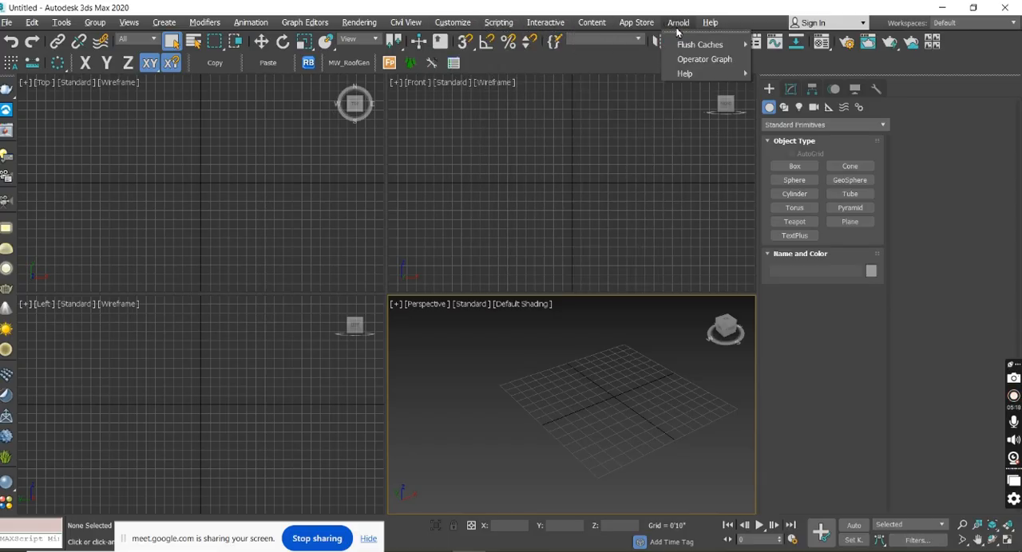
mouse_move(706, 30)
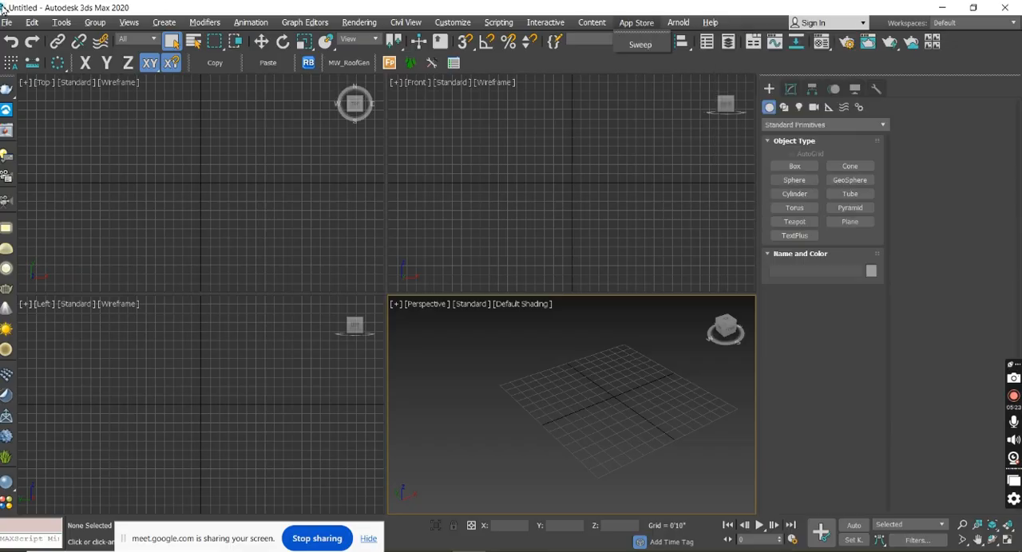
click(62, 22)
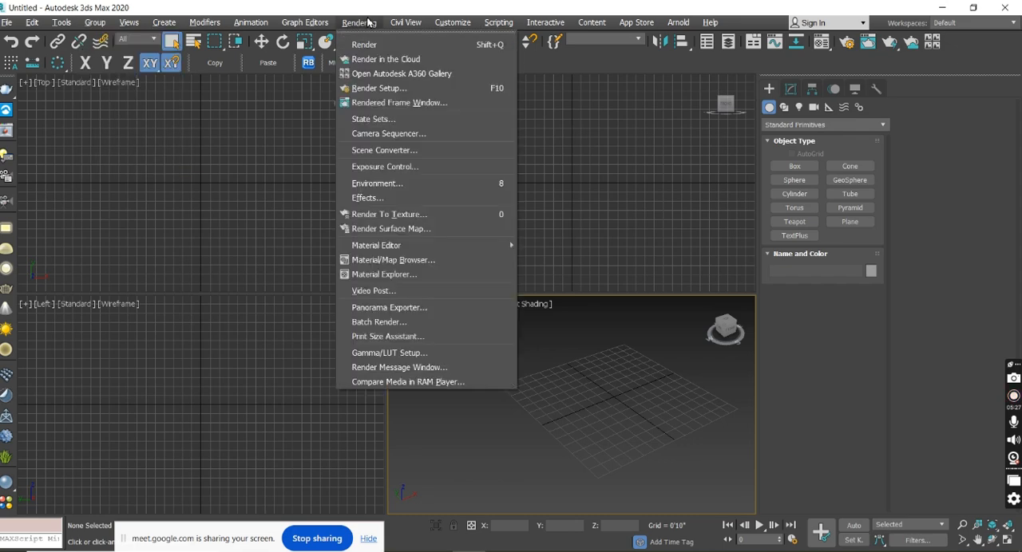
mouse_move(441, 27)
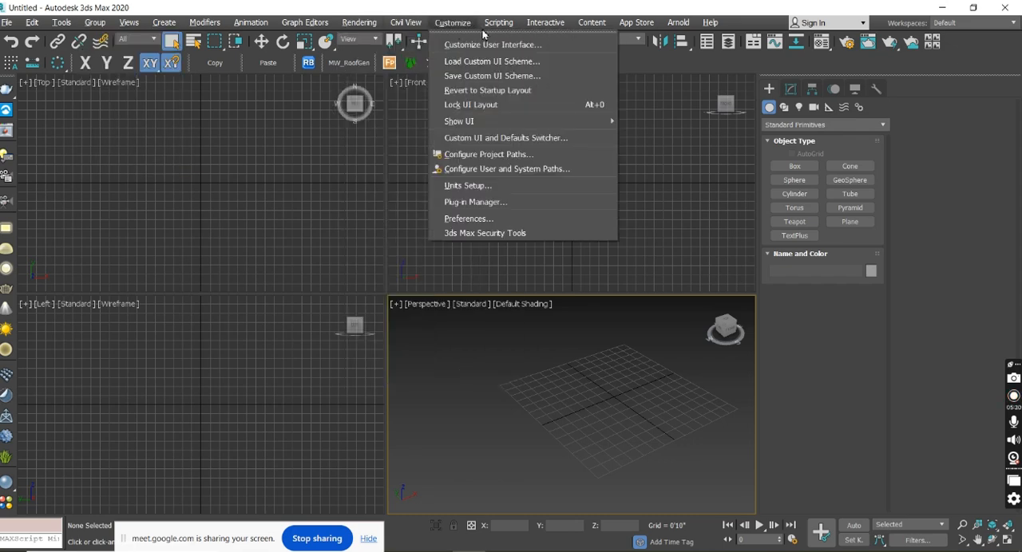
mouse_move(645, 32)
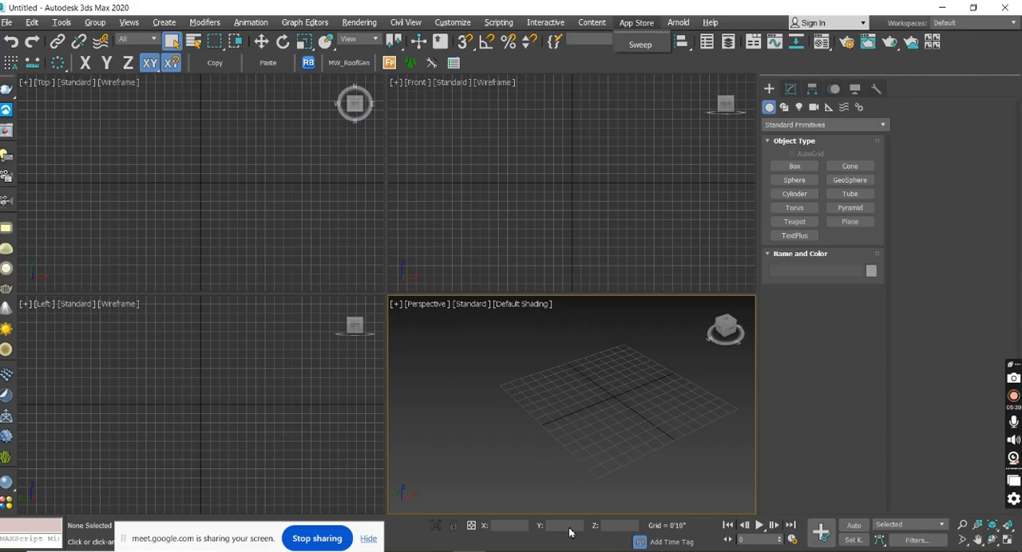
Switch to the Google Meet call, mute the unmuted participant in the second row for everyone, and return to 3ds Max.
click(566, 551)
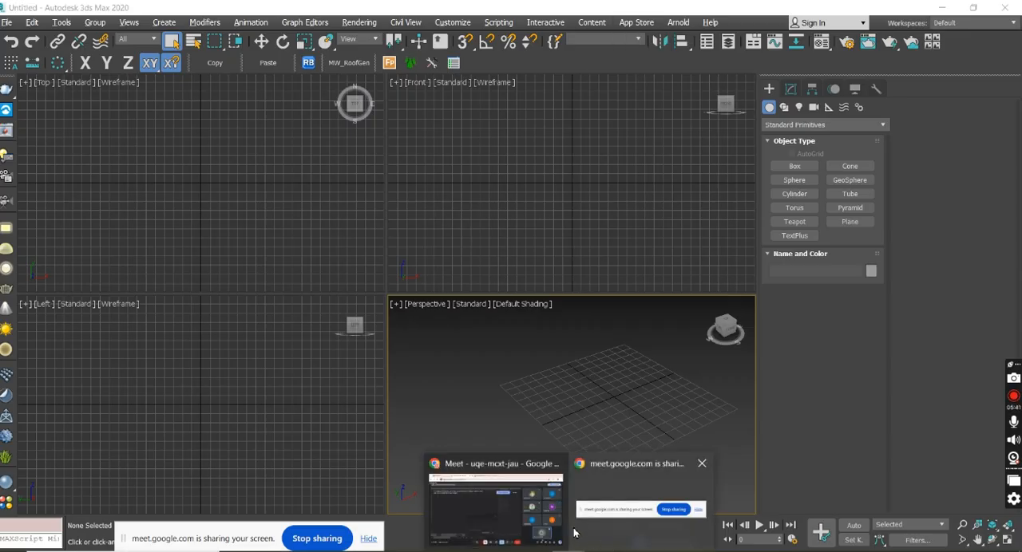
click(529, 519)
mouse_move(939, 254)
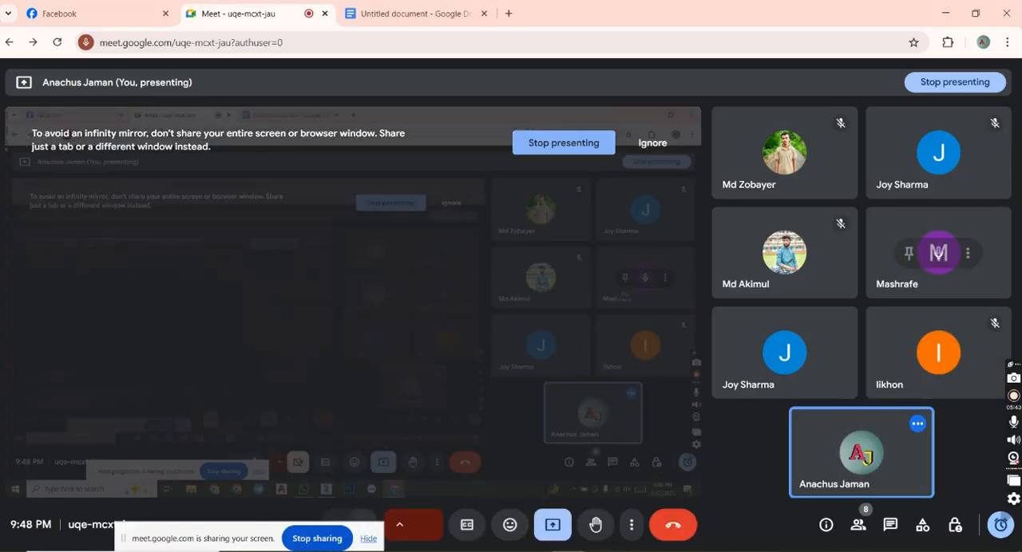
click(939, 254)
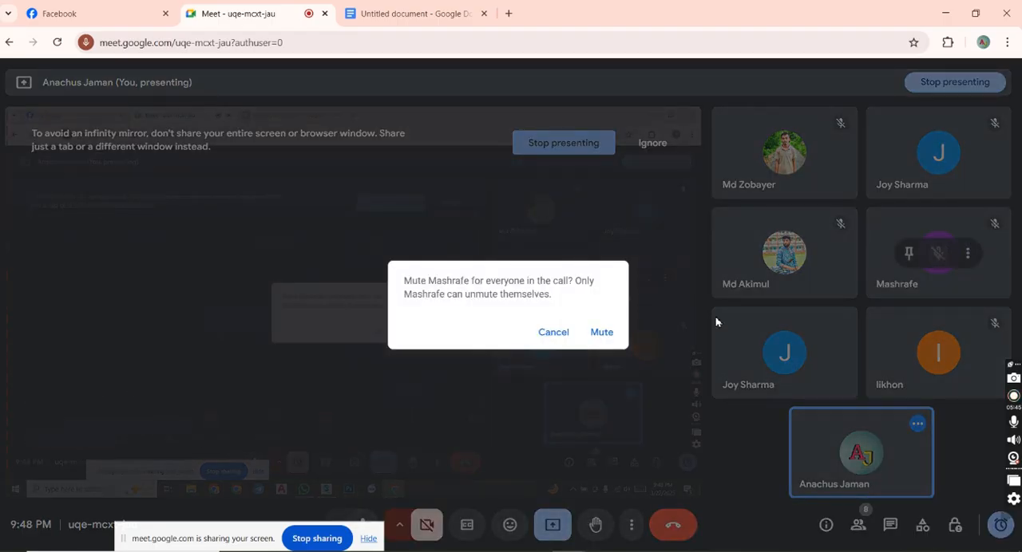
click(609, 337)
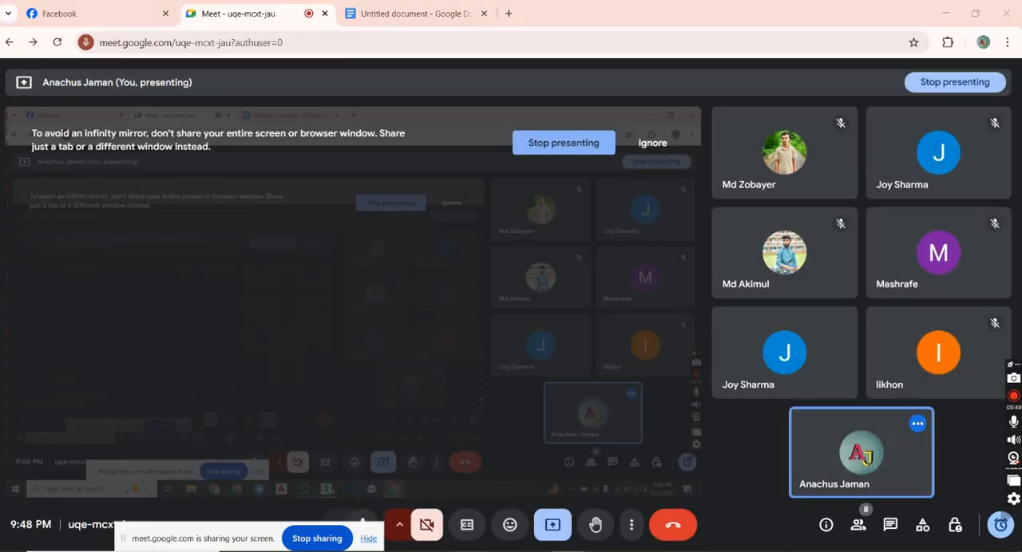
key(alt+Tab)
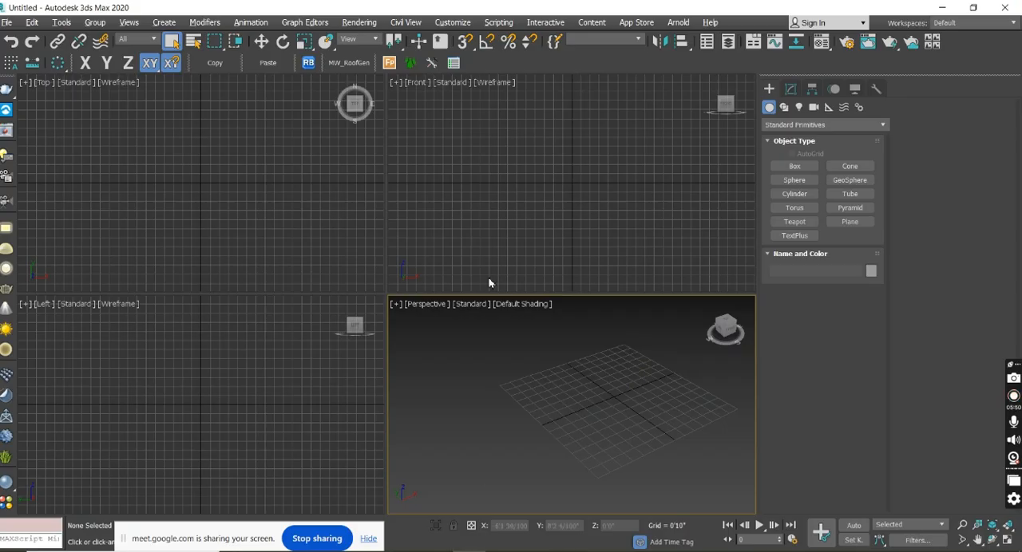
click(636, 23)
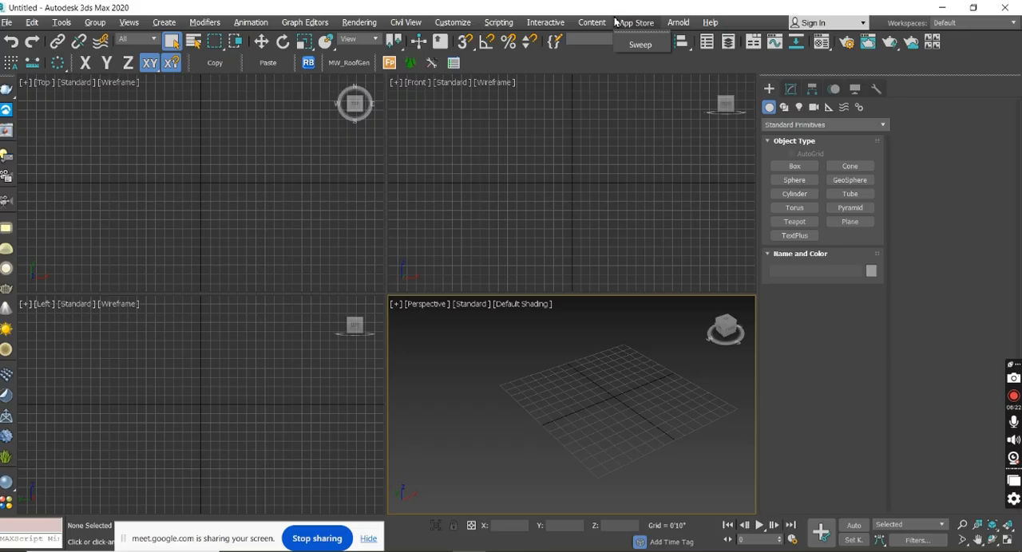
click(453, 21)
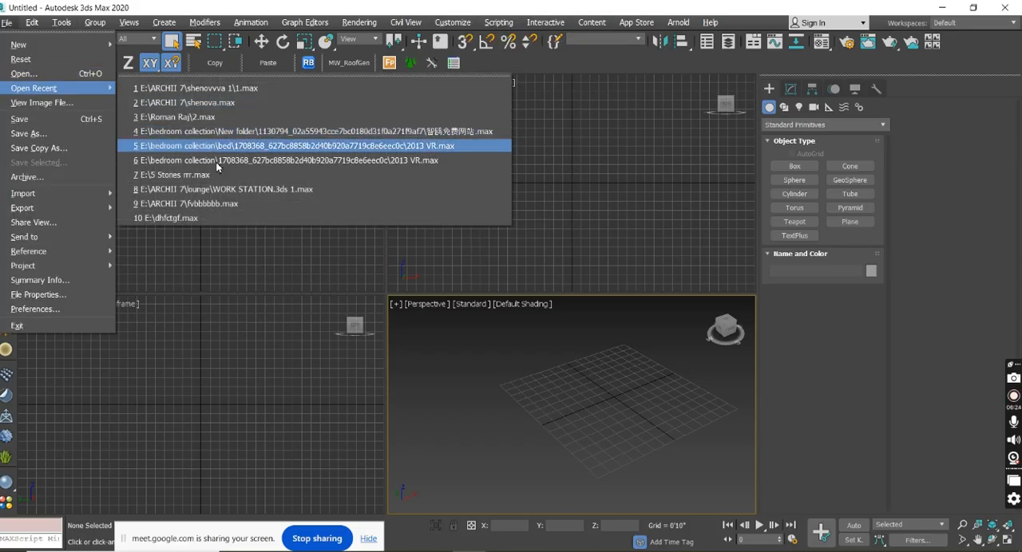
click(240, 282)
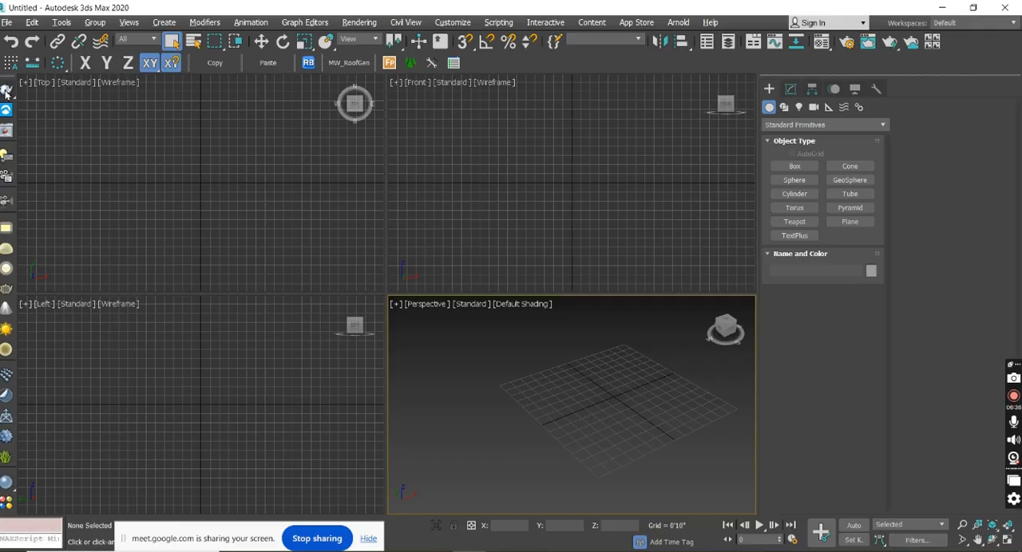
Open the V-Ray Light Lister, move it up into full view to inspect its configuration and lights sections, and close it.
click(6, 157)
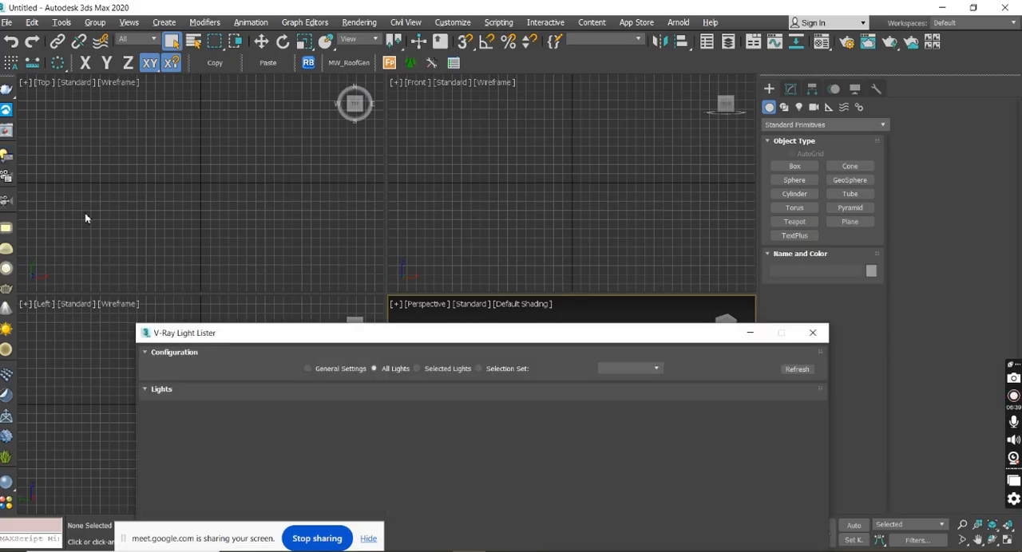
drag(458, 337, 552, 109)
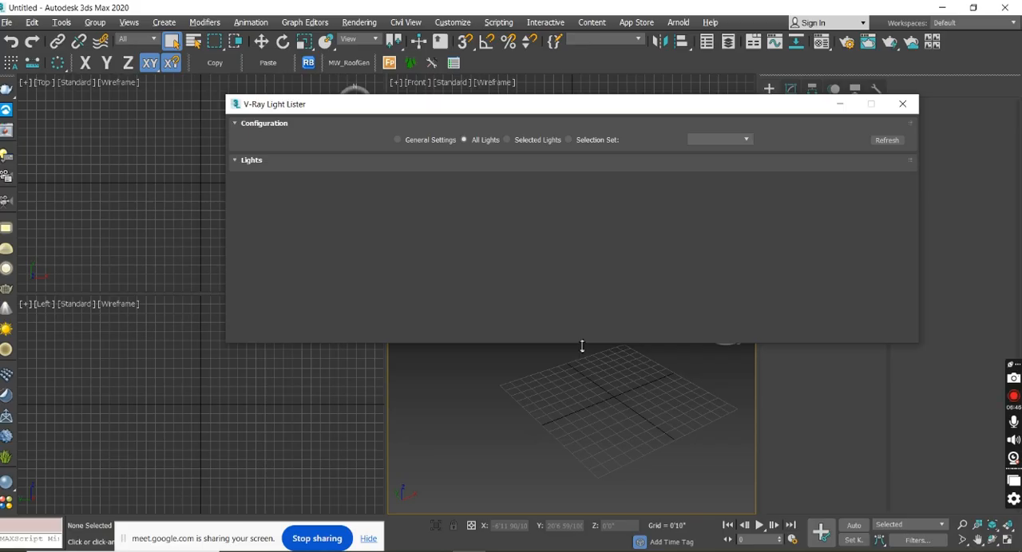
click(902, 103)
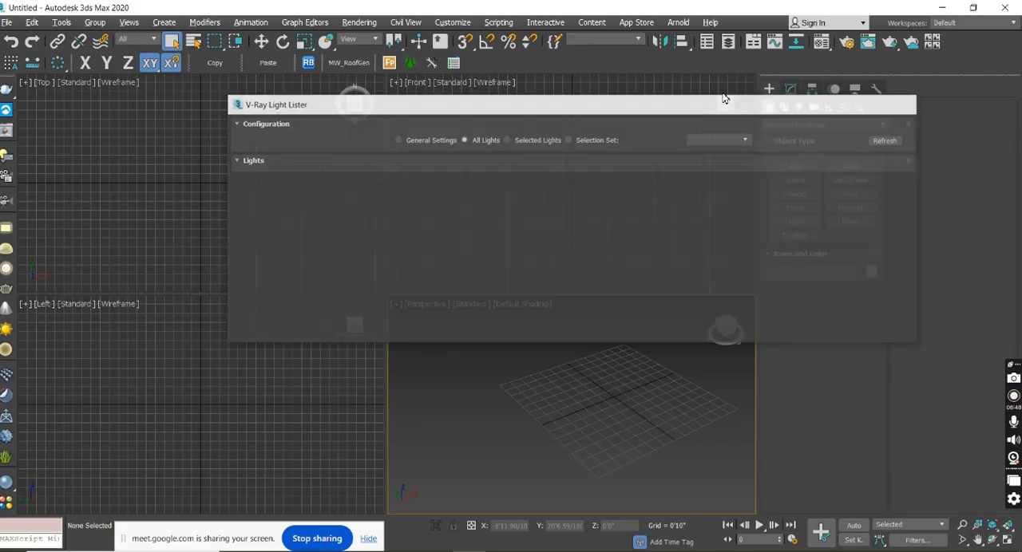
Open the V-Ray Camera Lister to inspect its configuration and camera sections, and close it.
click(6, 176)
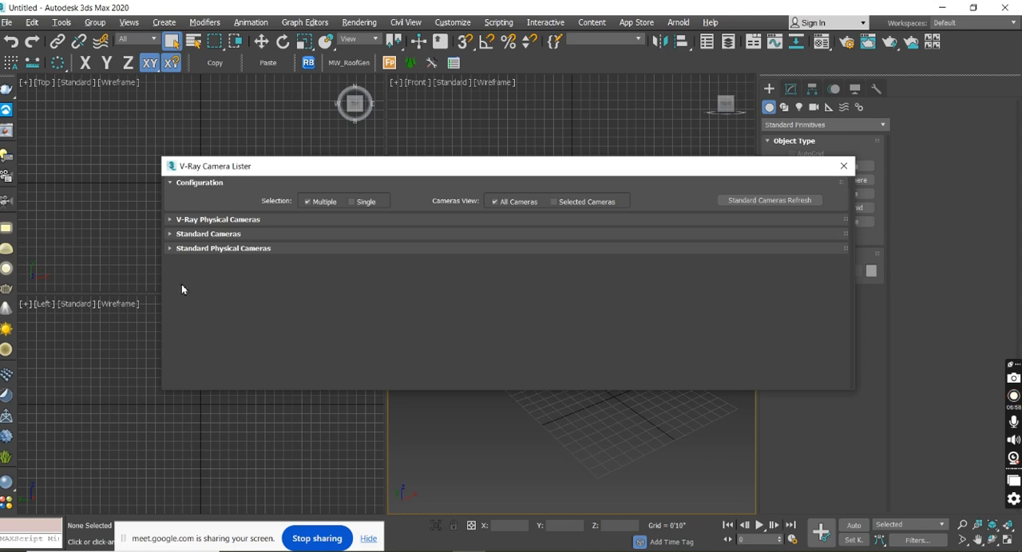
click(843, 167)
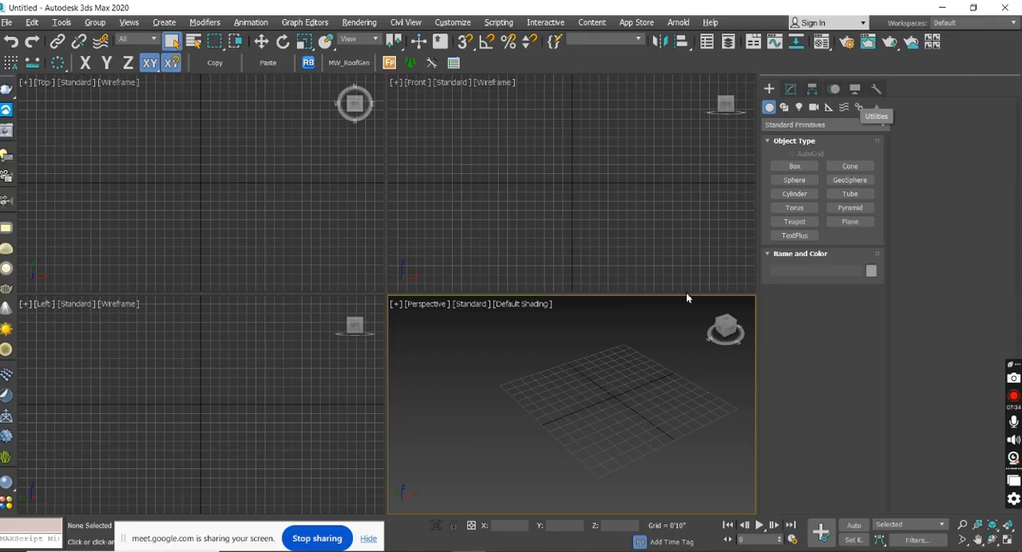
Switch to the Google Meet call, admit the participant waiting to join, and return to 3ds Max.
click(570, 551)
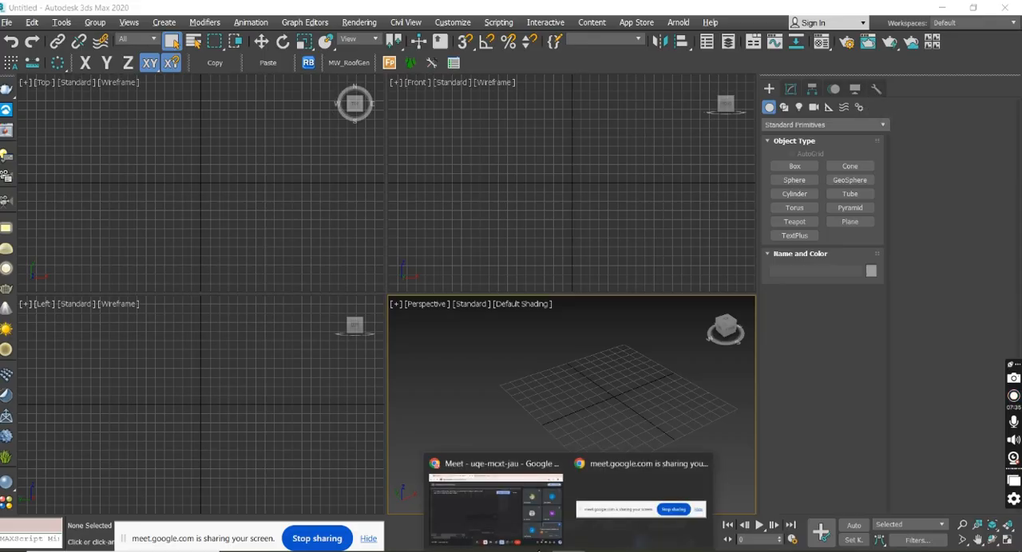
click(530, 535)
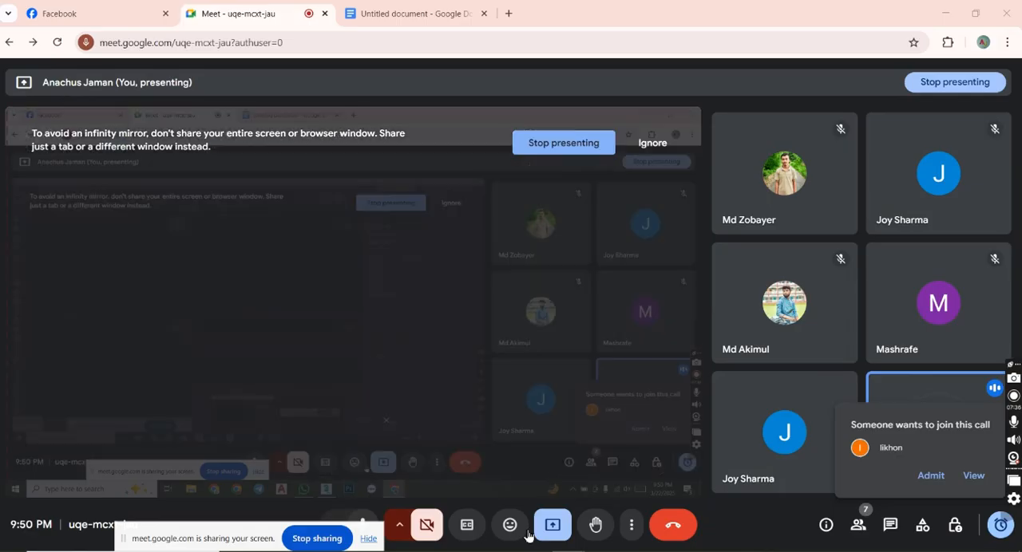
click(932, 481)
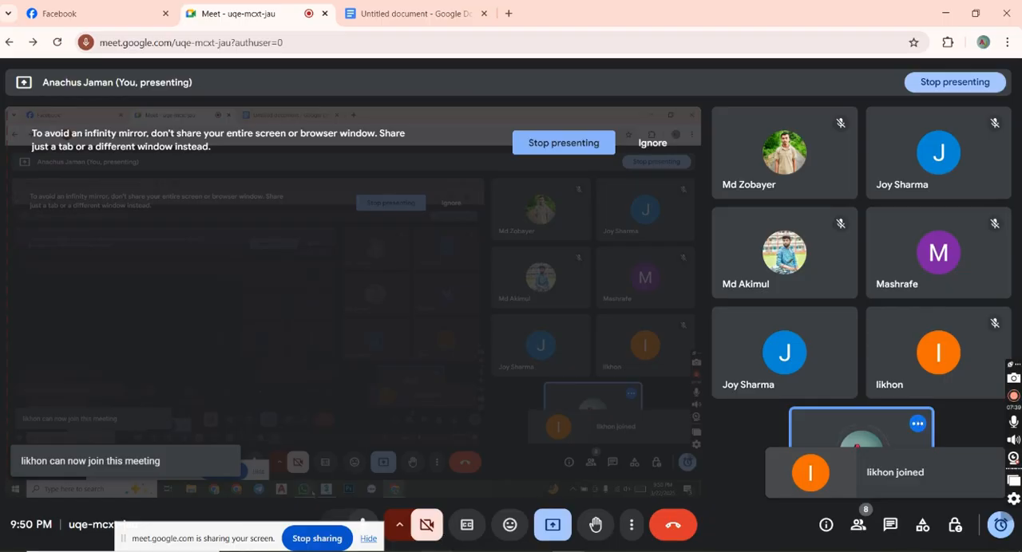
key(alt+Tab)
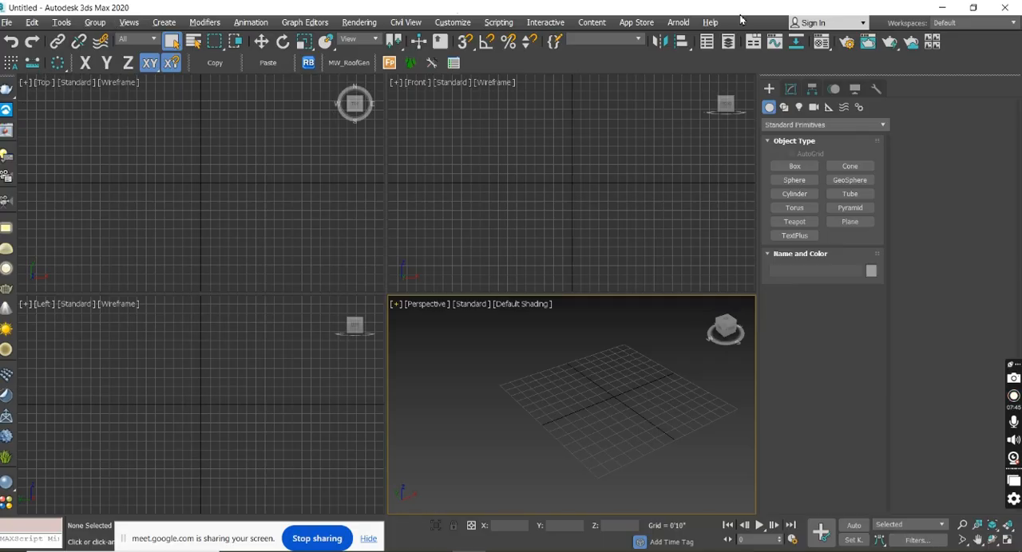
Activate the Top, Front, Perspective and Left viewports in turn to point out the four views.
click(203, 232)
click(532, 170)
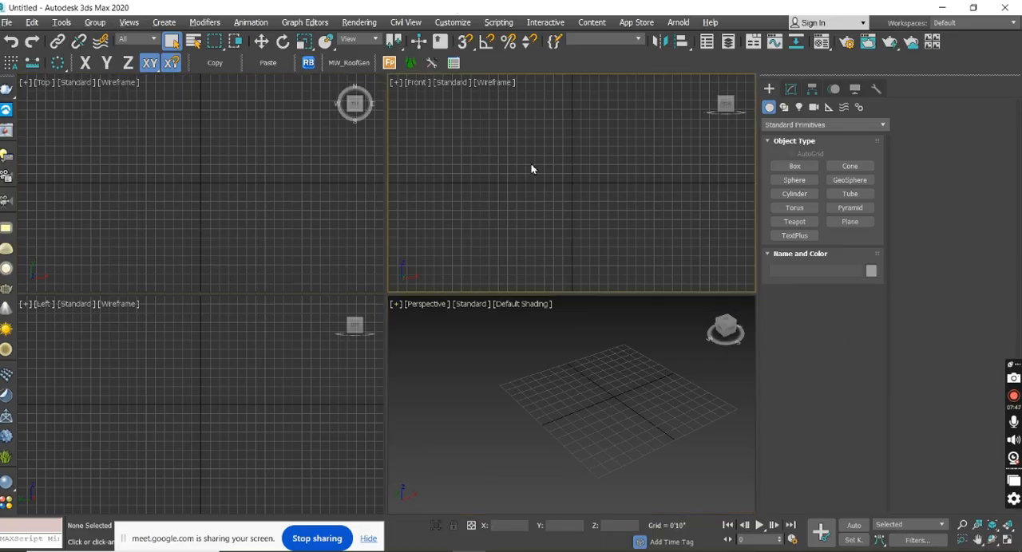
click(527, 391)
click(173, 383)
click(171, 244)
click(597, 172)
click(604, 372)
click(255, 384)
click(238, 245)
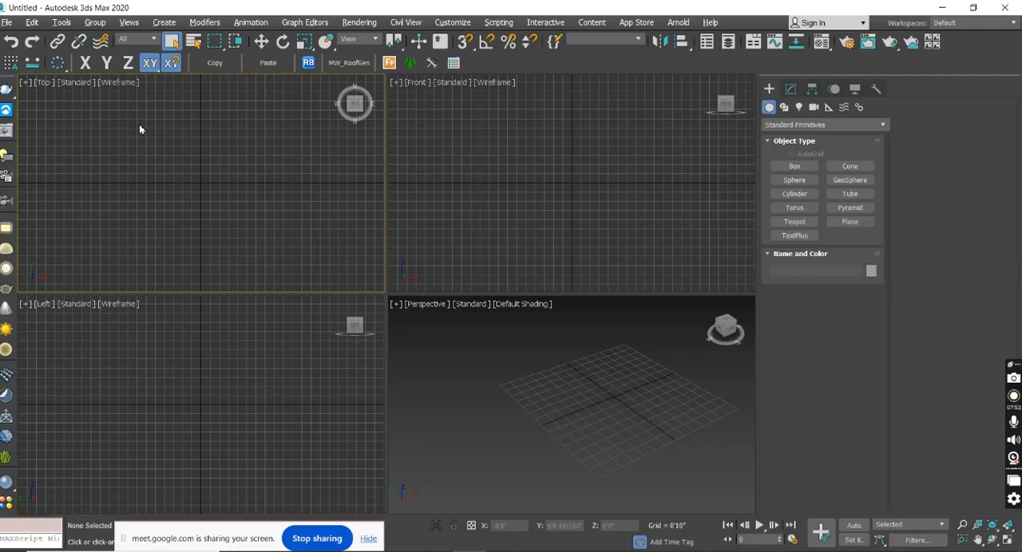
click(370, 418)
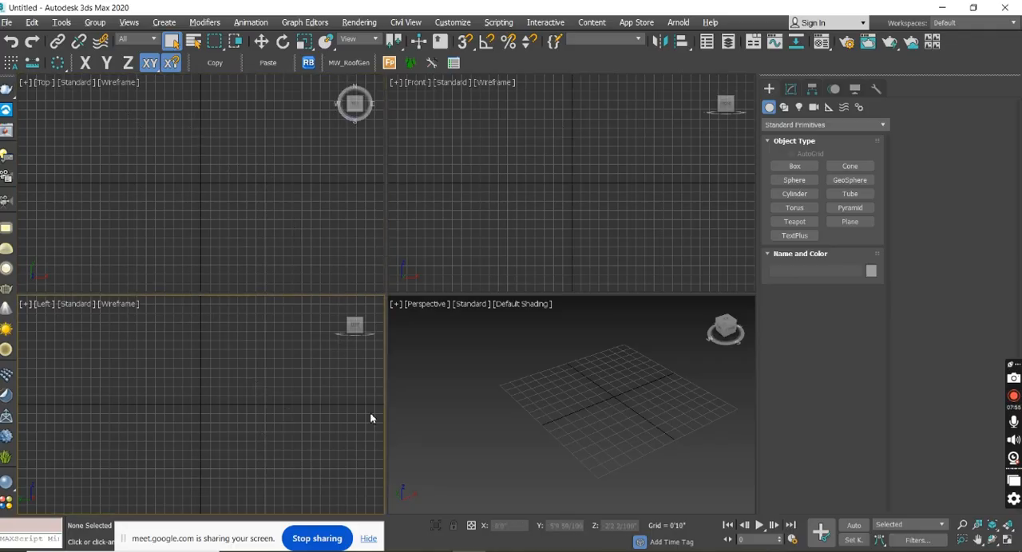
Navigate around the Perspective viewport's grid and switch that viewport to the Top view.
scroll(614, 416, down, 6)
alt+middle_drag(567, 420, 545, 242)
scroll(494, 132, up, 2)
scroll(533, 169, down, 2)
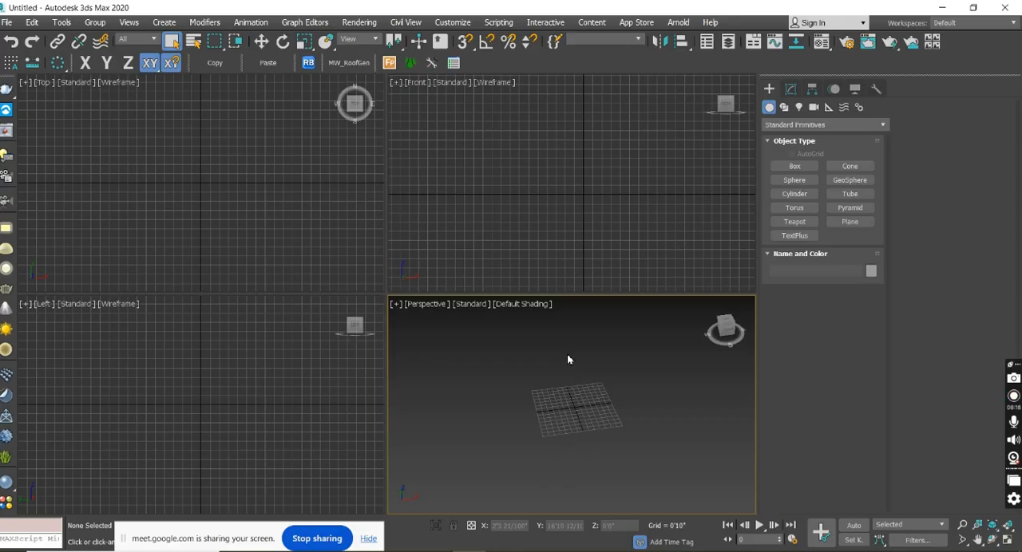
scroll(577, 407, up, 3)
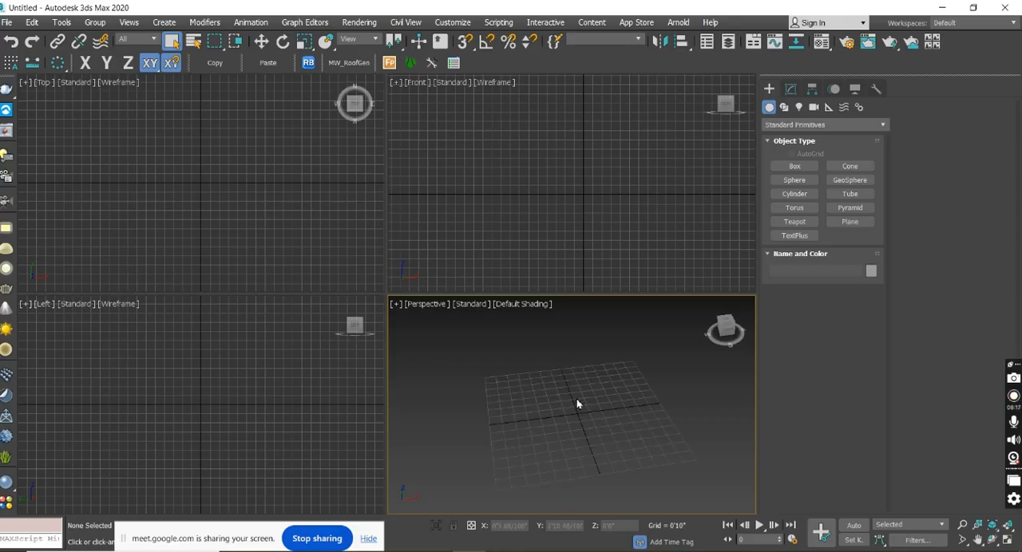
scroll(576, 403, up, 3)
key(t)
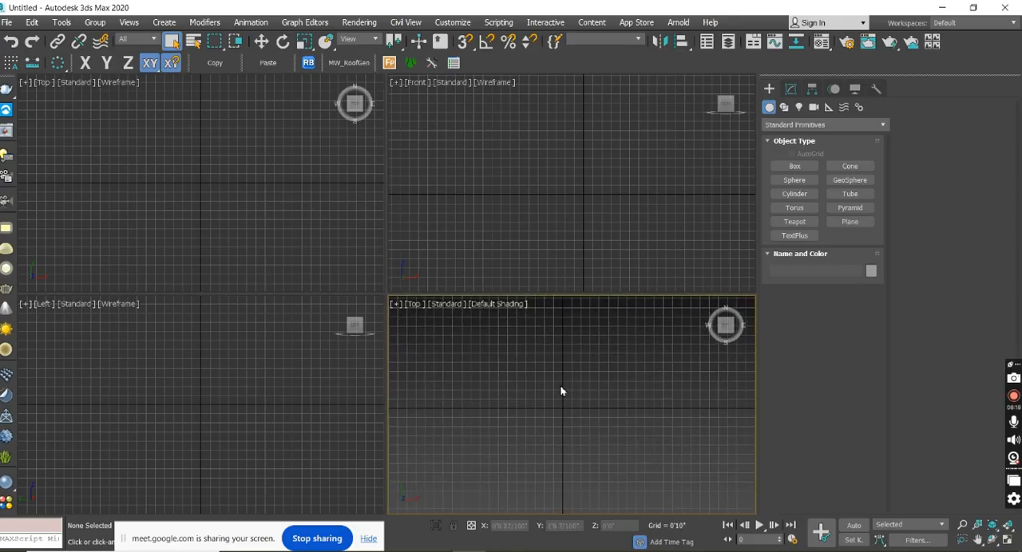
Hide the grid in all four viewports, one viewport at a time.
drag(582, 187, 509, 196)
mouse_move(585, 197)
middle_down()
mouse_move(513, 202)
mouse_move(572, 190)
middle_up()
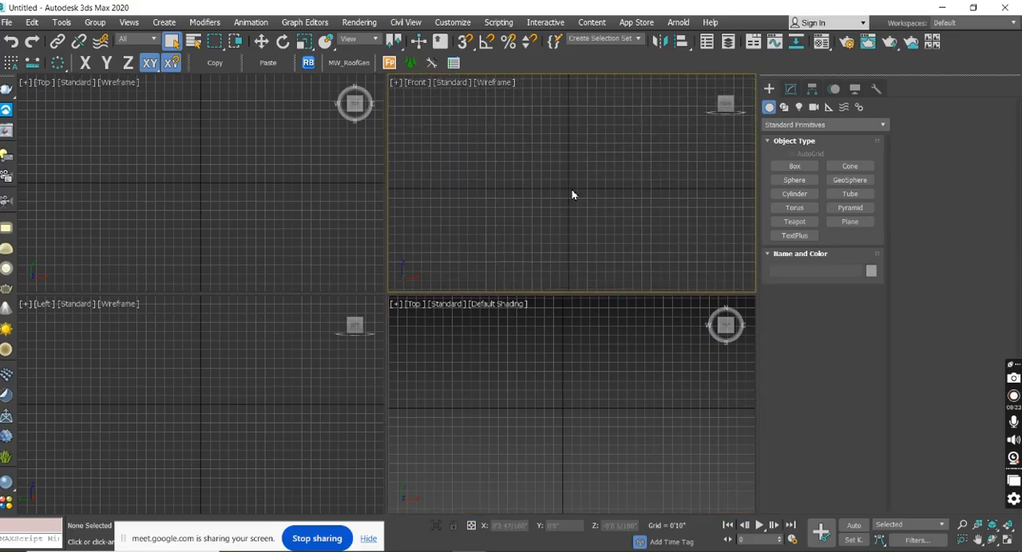
mouse_move(269, 197)
middle_down()
mouse_move(216, 198)
mouse_move(256, 189)
mouse_move(269, 198)
middle_up()
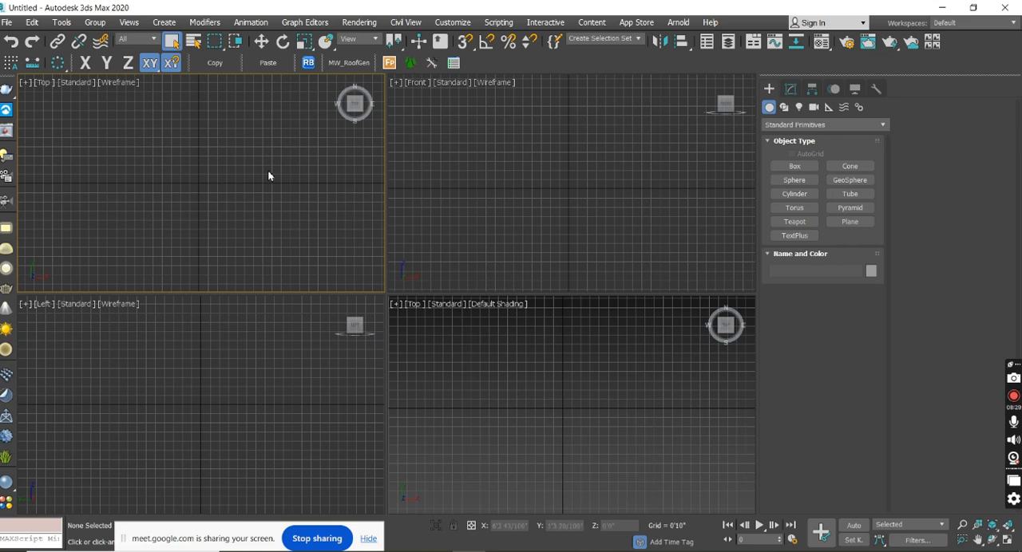
key(g)
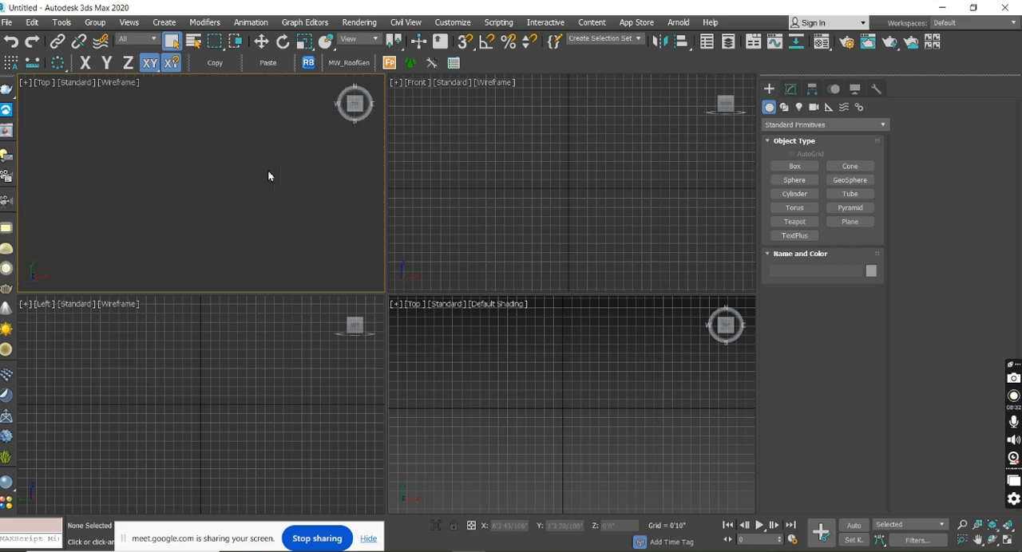
click(470, 193)
key(g)
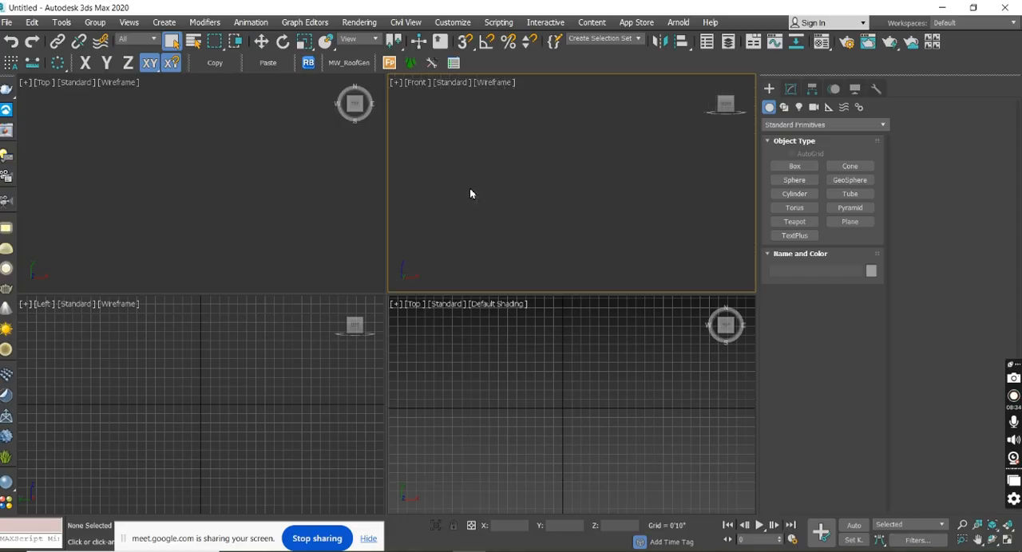
click(504, 372)
key(g)
click(238, 408)
key(g)
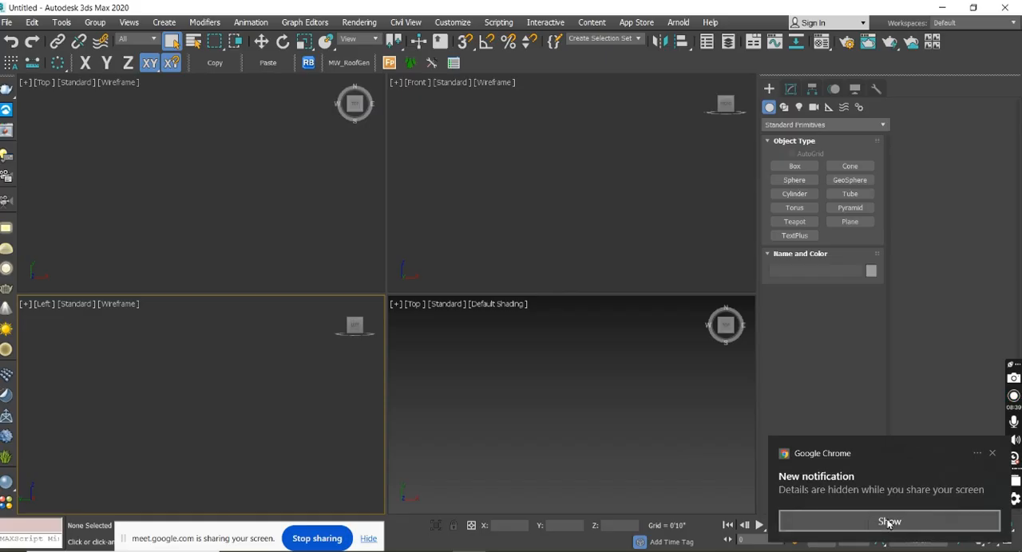
Reveal the details of the hidden Chrome notification and return to the 3ds Max scene.
click(925, 519)
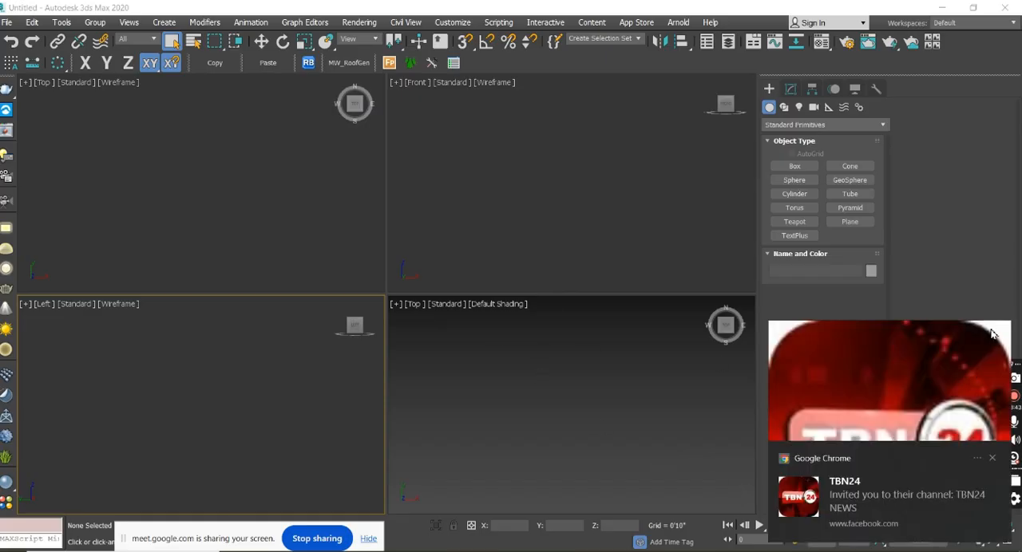
click(652, 405)
Show the grid in the Front viewport and hide it again, then activate the shaded Top viewport.
click(497, 173)
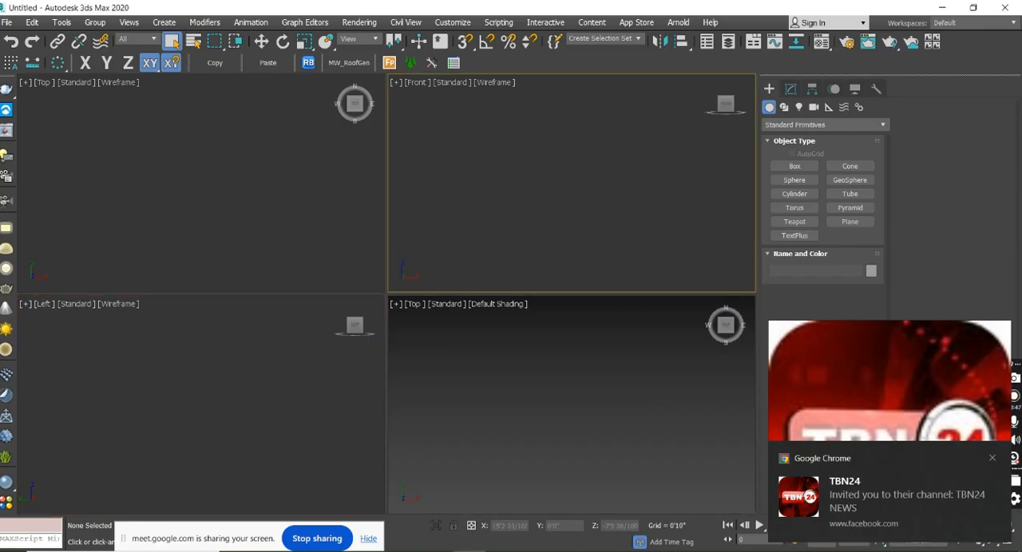
key(g)
key(g)
click(324, 205)
click(472, 397)
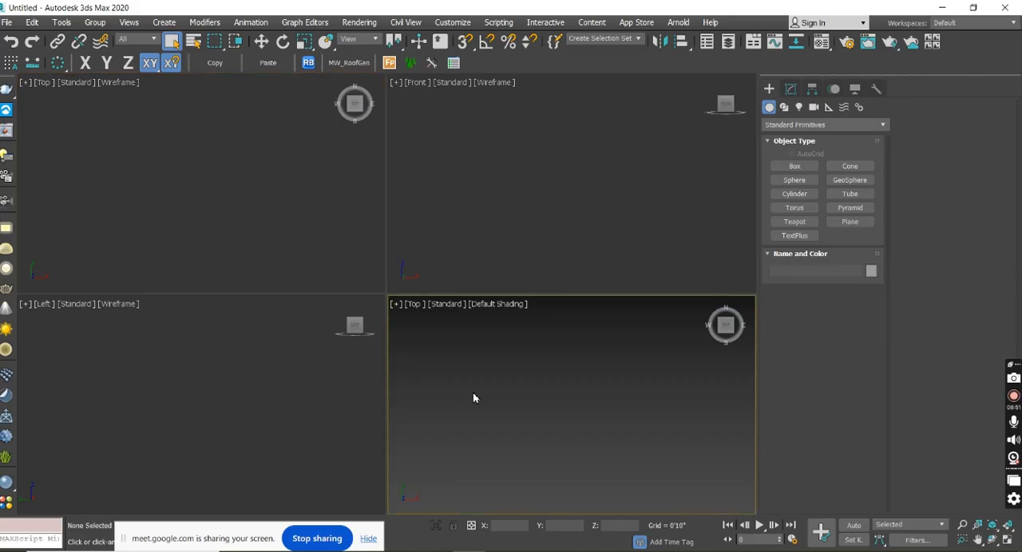
Maximize the wireframe Top viewport and restore the four-viewport arrangement.
click(229, 197)
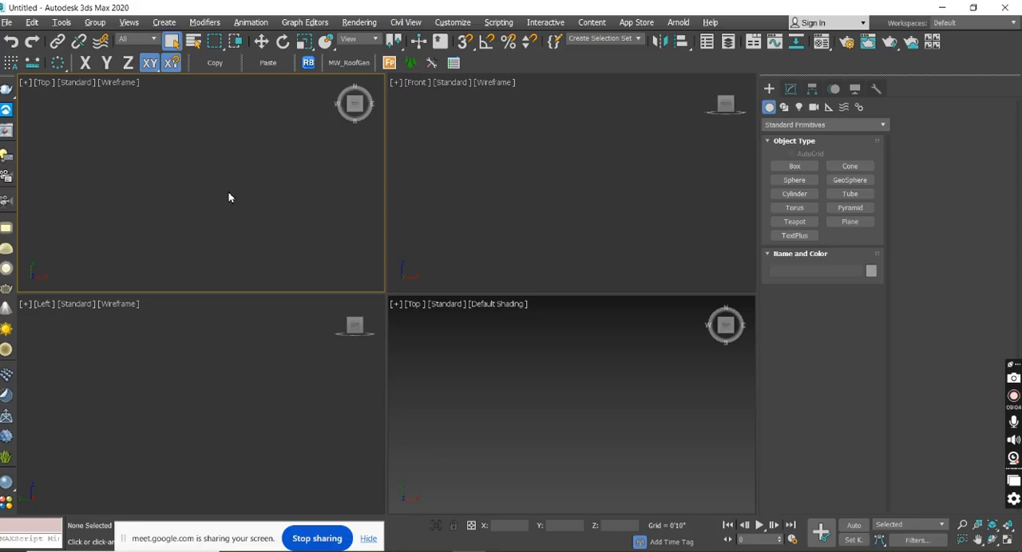
key(alt+w)
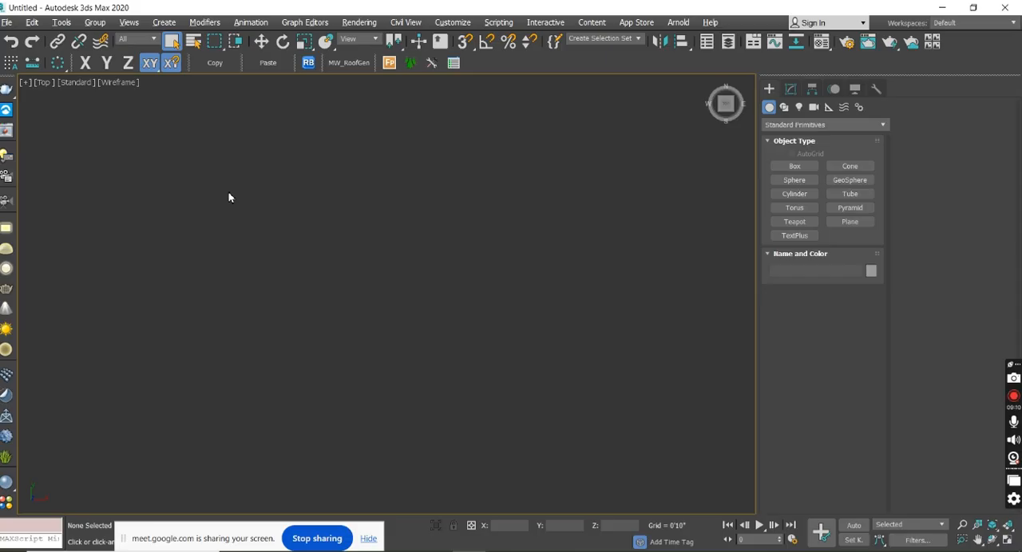
key(alt+w)
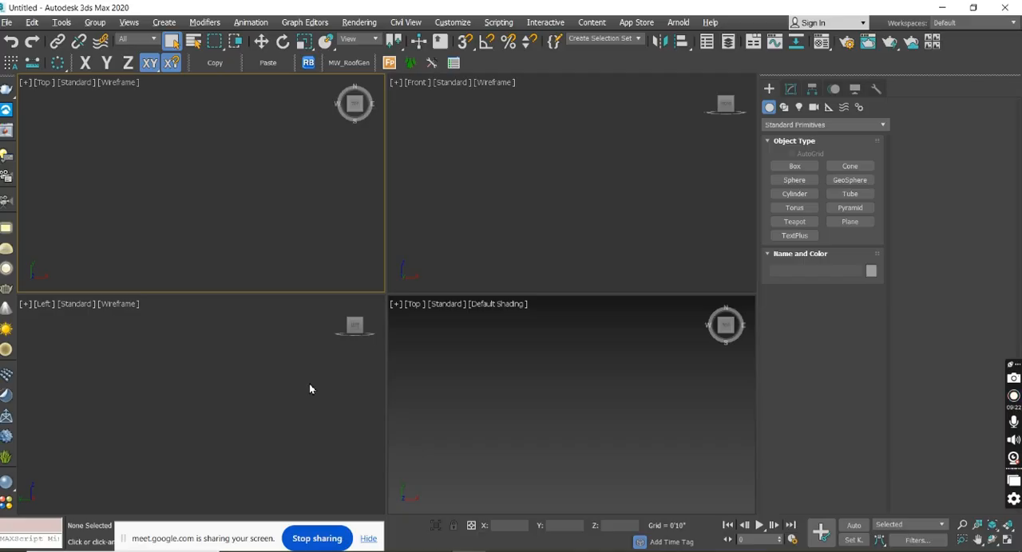
Configure the viewport layout as two side-by-side views, Top and Front, after comparing the stacked two-view arrangements.
click(551, 399)
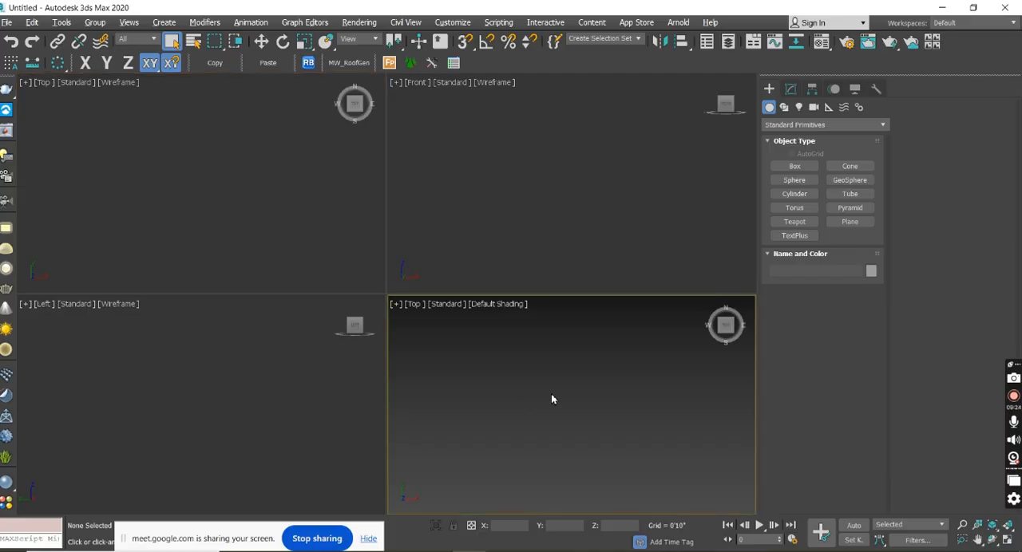
key(alt+b)
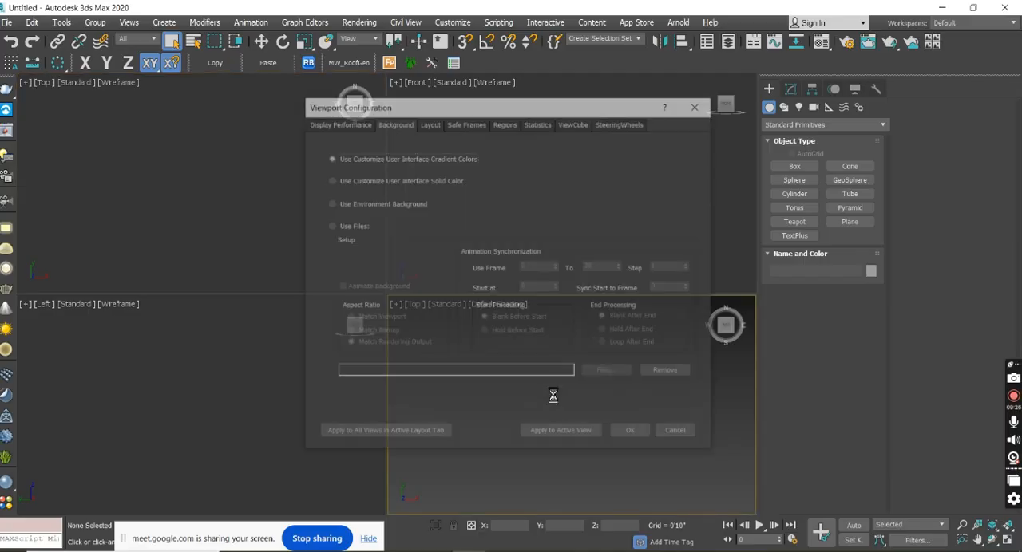
drag(495, 111, 610, 70)
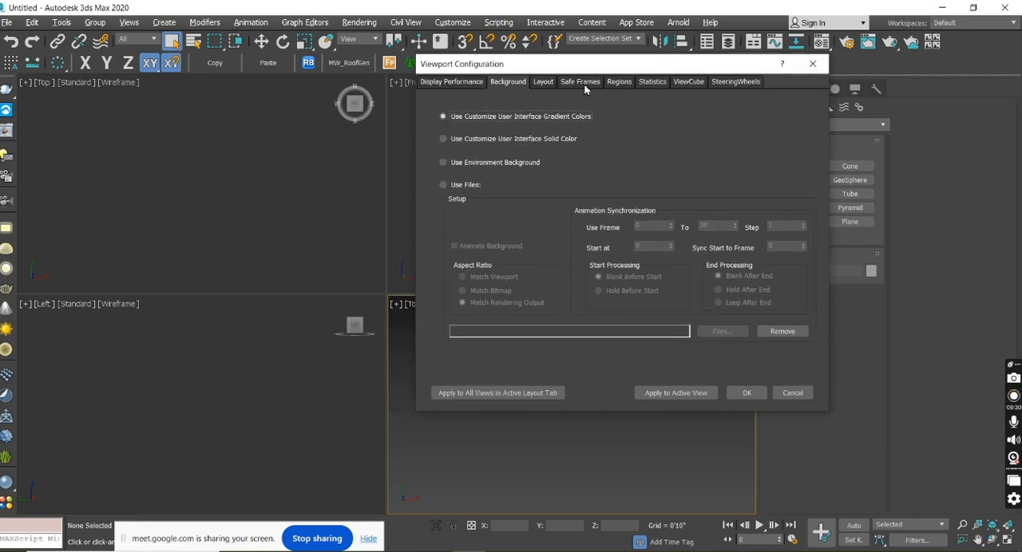
click(543, 83)
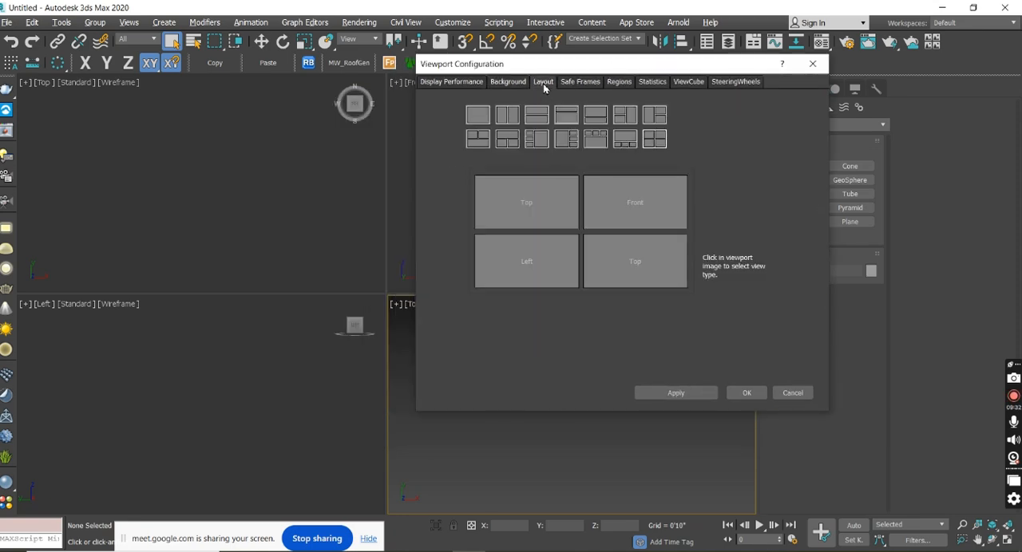
click(504, 118)
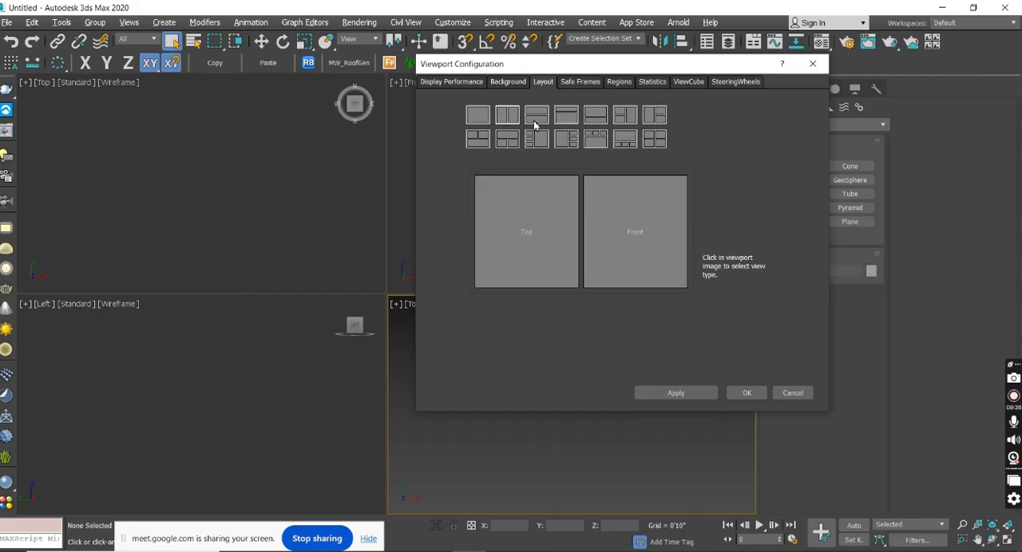
click(537, 115)
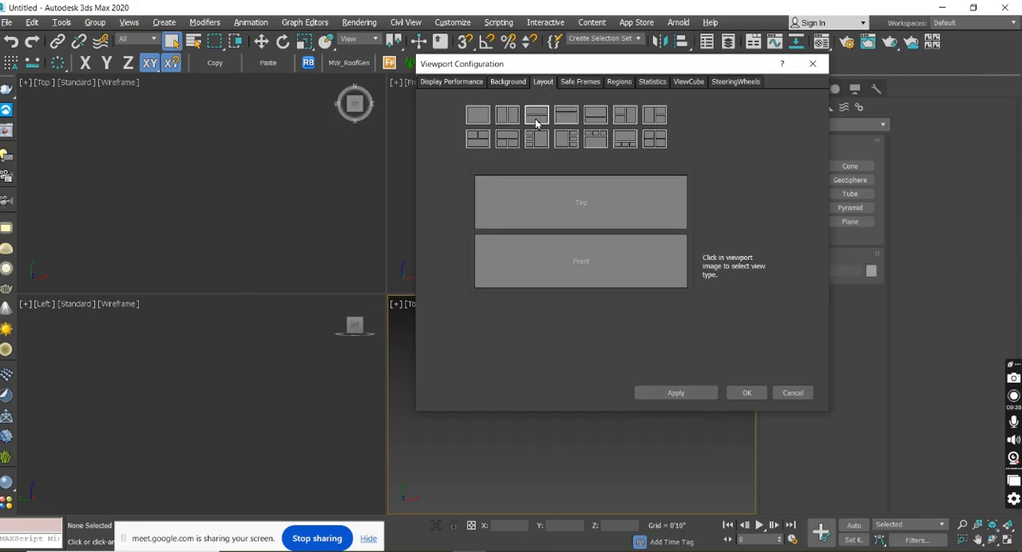
click(566, 116)
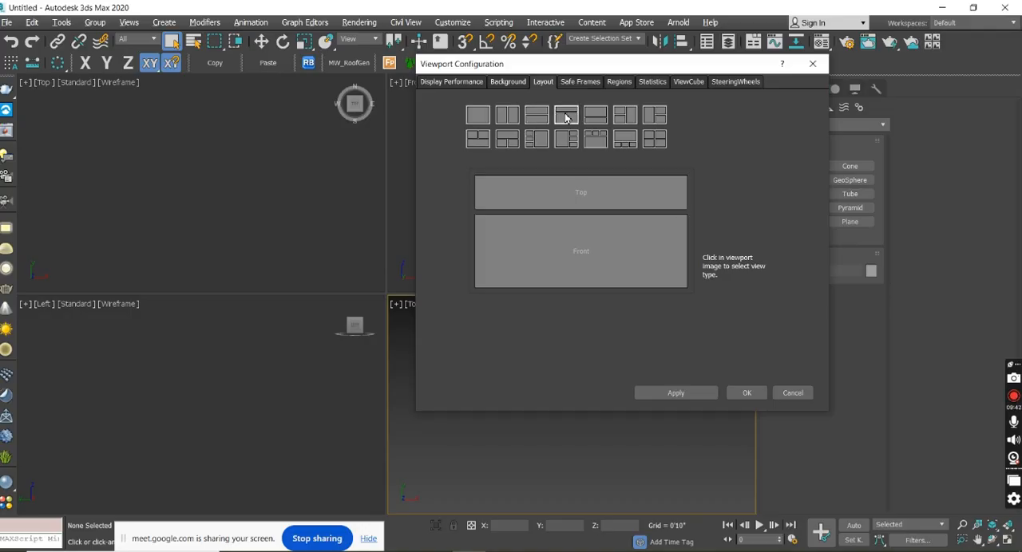
click(508, 119)
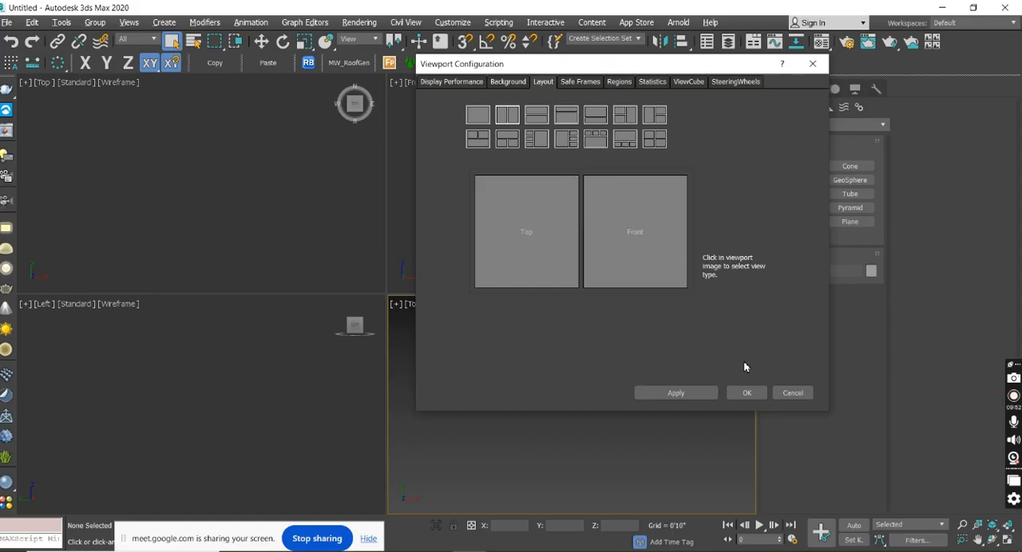
click(746, 394)
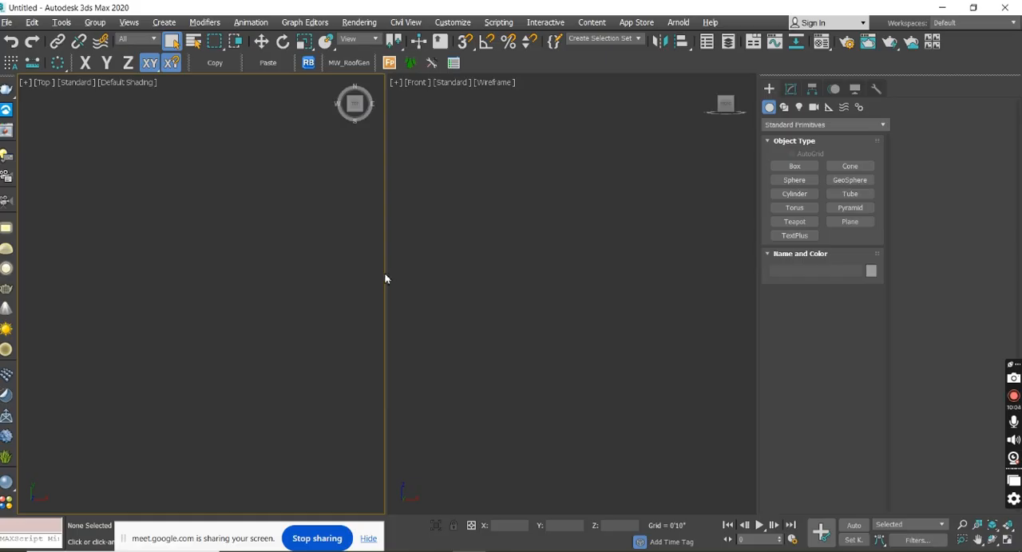
Narrow the Top viewport to give the Front viewport more width, and show the grid in the Front viewport.
drag(386, 274, 173, 279)
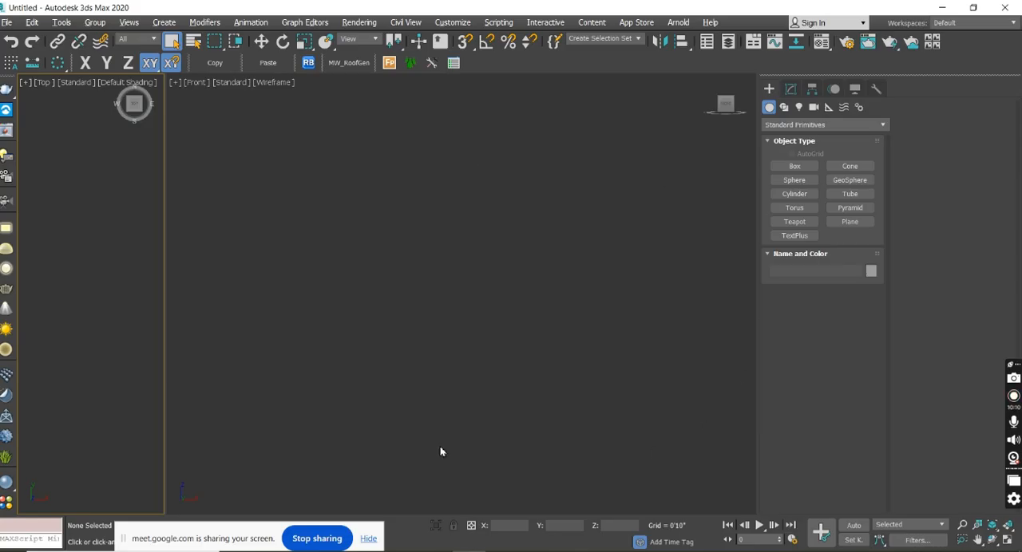
click(492, 279)
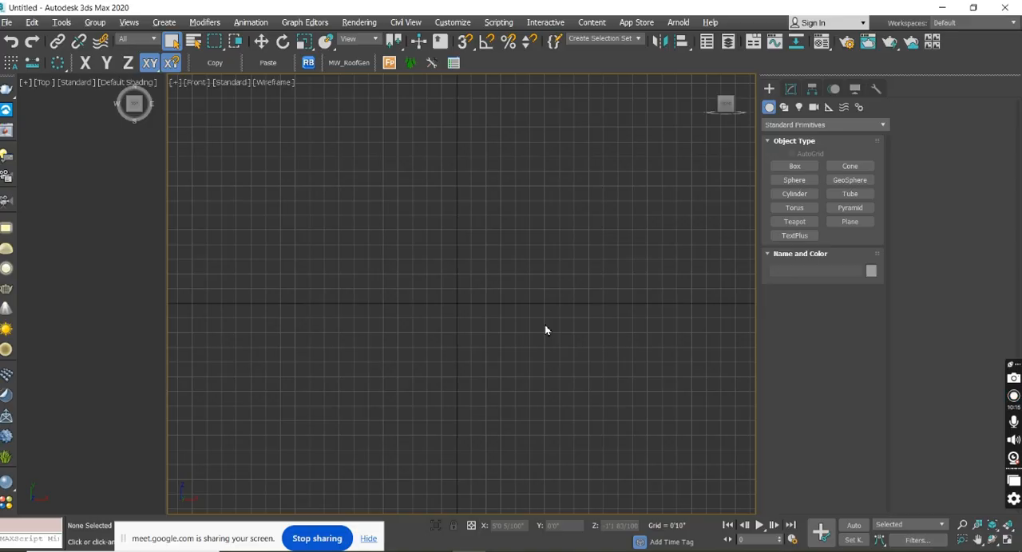
middle_drag(420, 305, 438, 334)
middle_drag(513, 301, 472, 299)
scroll(437, 301, up, 2)
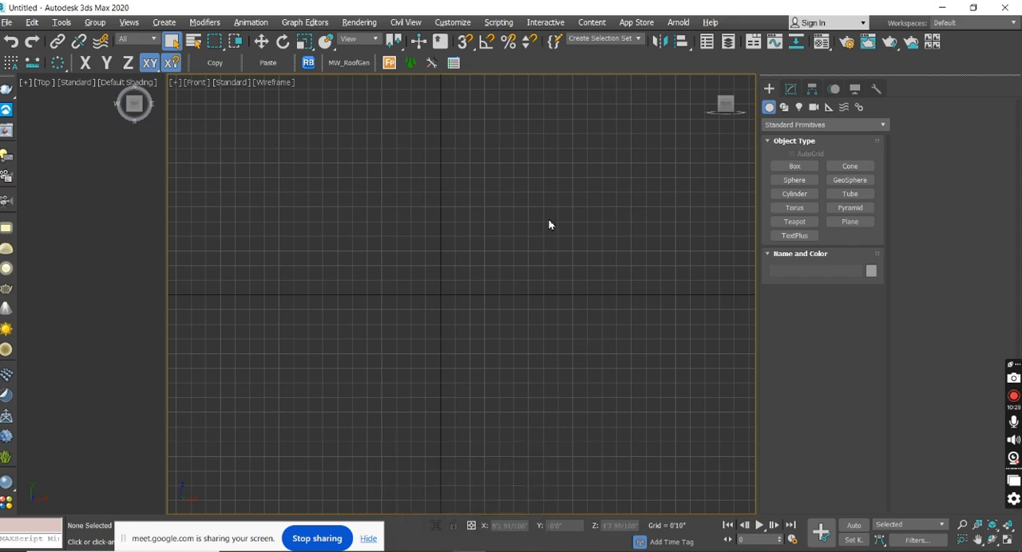
Widen the Top viewport so that it and the Front viewport share the screen more evenly.
middle_drag(404, 273, 453, 268)
scroll(445, 277, down, 2)
scroll(495, 281, up, 2)
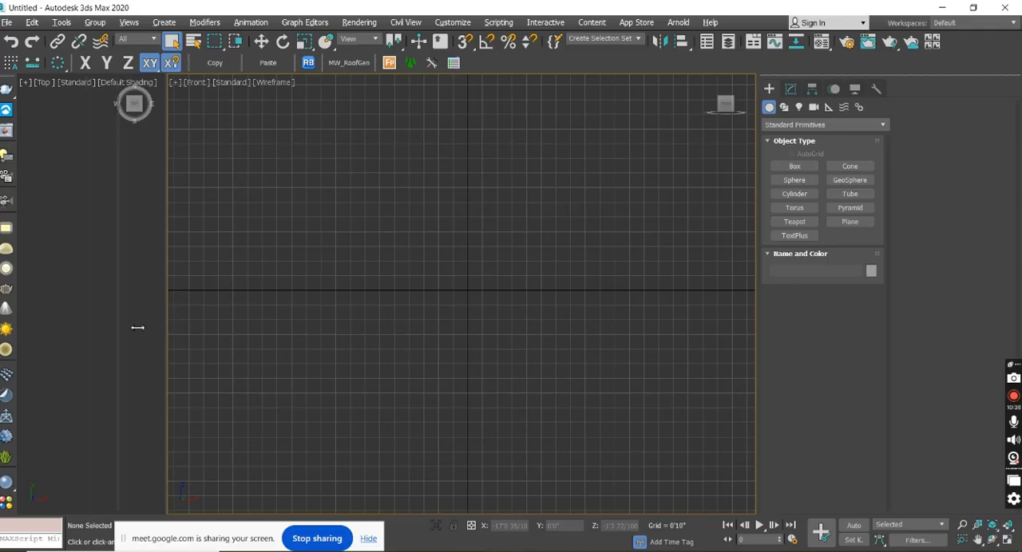
drag(545, 351, 314, 344)
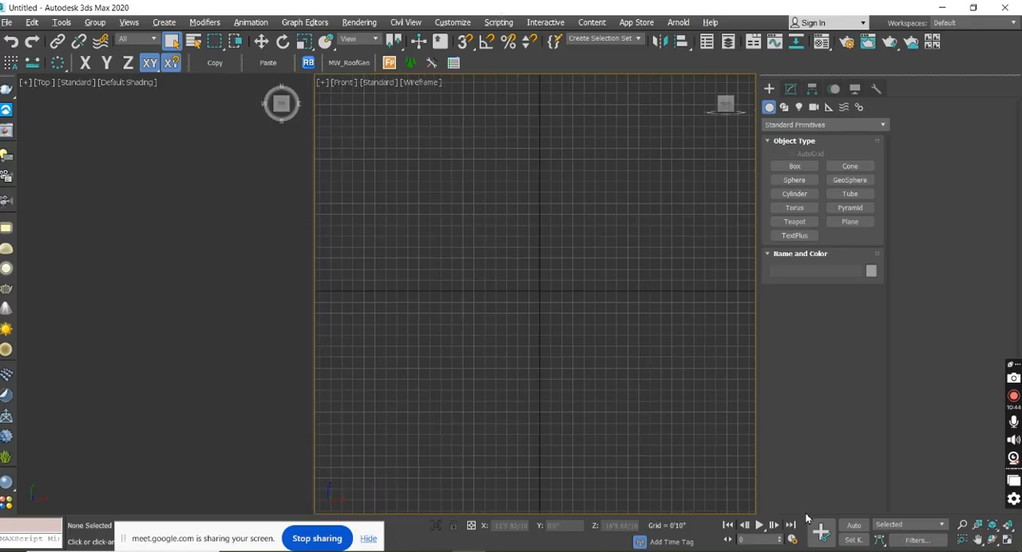
Demonstrate the Zoom and Orbit tools in the Front viewport, and switch that viewport to the Top view.
click(961, 524)
drag(578, 369, 527, 391)
click(990, 539)
drag(687, 376, 682, 423)
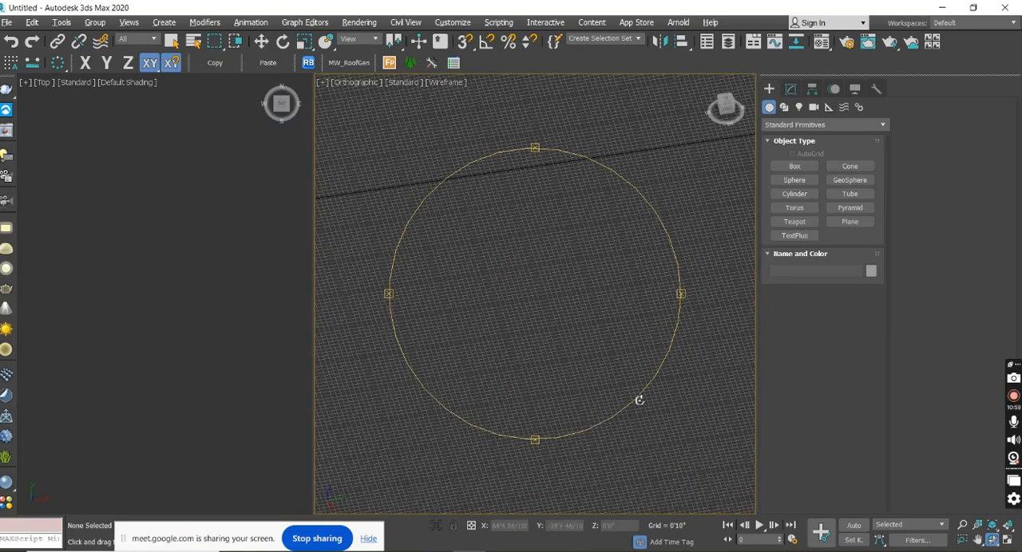
key(t)
right_click(586, 355)
Examine the grid of the wireframe Top viewport at different zoom levels and pan positions.
middle_drag(502, 321, 523, 336)
scroll(530, 323, down, 4)
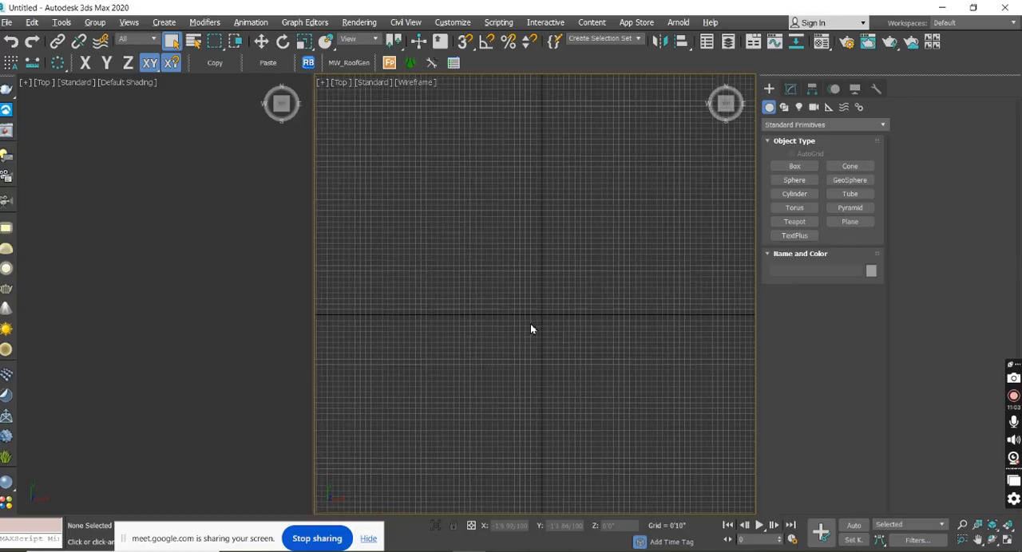
scroll(538, 318, up, 6)
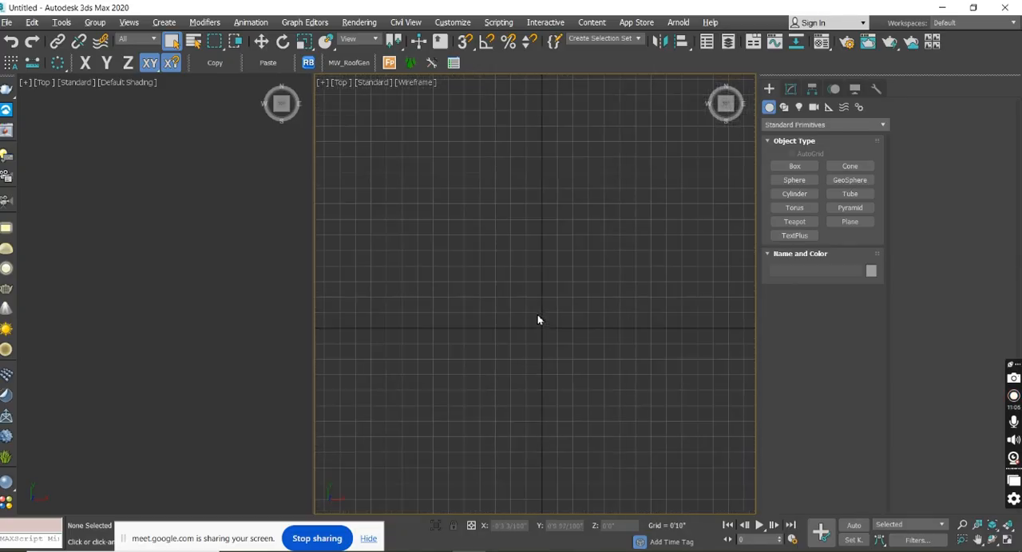
scroll(542, 332, up, 3)
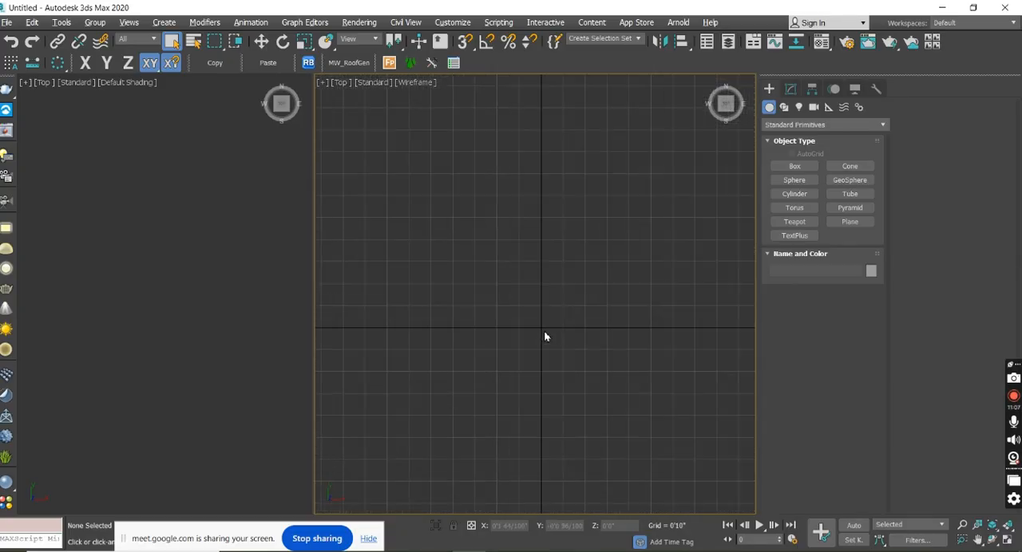
scroll(543, 338, down, 2)
scroll(543, 338, up, 2)
scroll(526, 339, down, 2)
scroll(581, 339, up, 3)
middle_drag(593, 279, 567, 306)
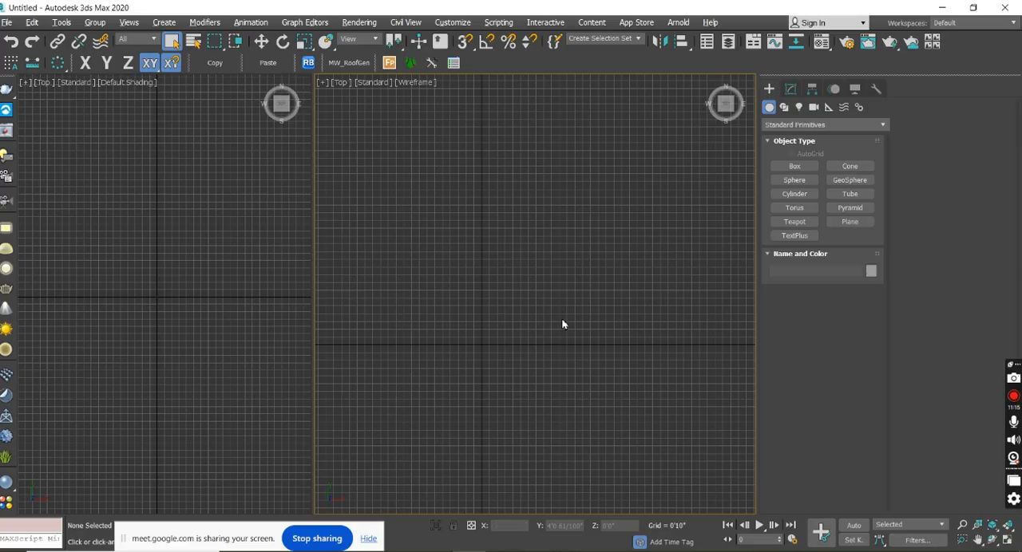
Orbit the wireframe Top viewport into an angled view and restore the Top view with the ViewCube.
alt+middle_drag(577, 365, 572, 314)
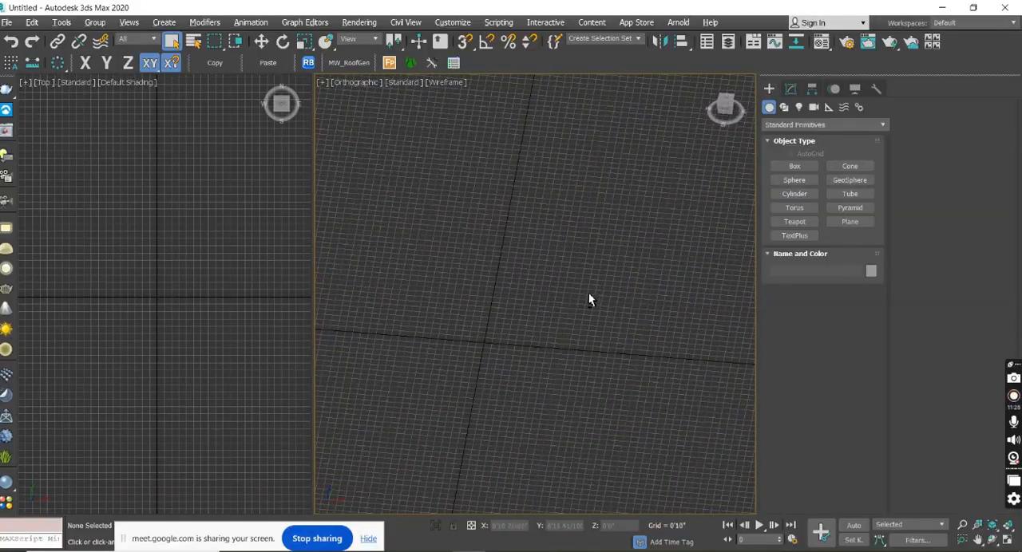
click(725, 104)
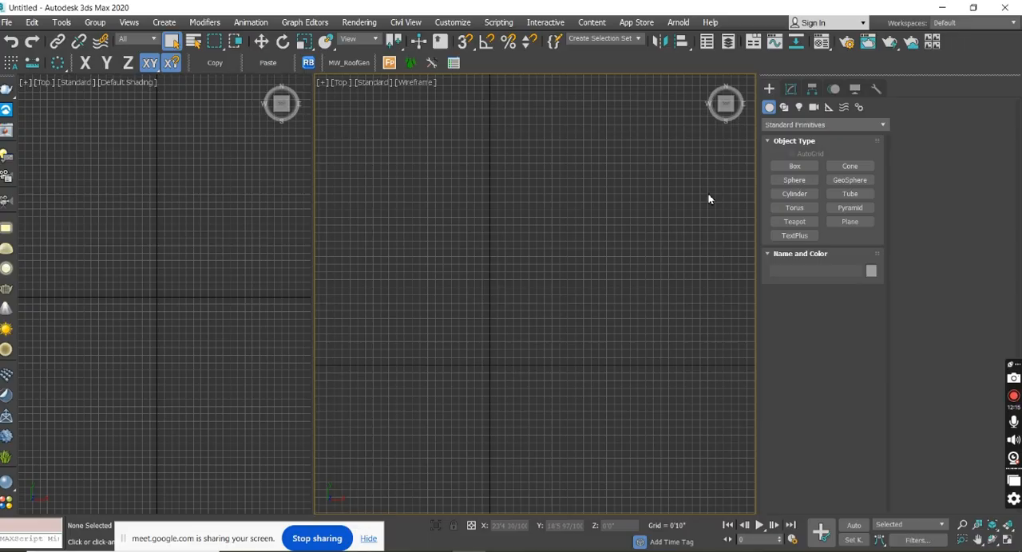
middle_drag(529, 388, 558, 323)
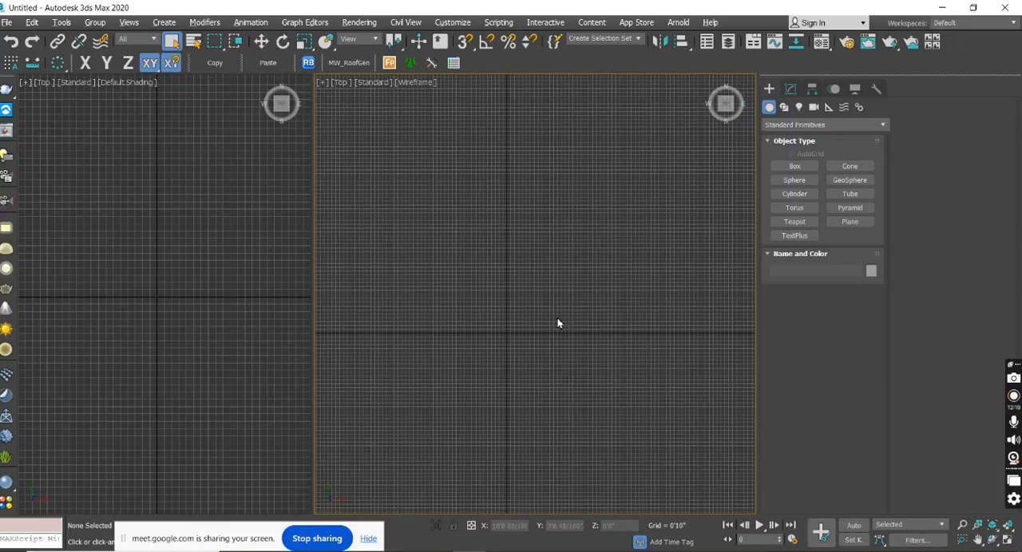
Create a box about 50'1" long, 24'4" wide and 45'2" high in the maximized wireframe Top viewport with its grid hidden.
key(alt+w)
key(g)
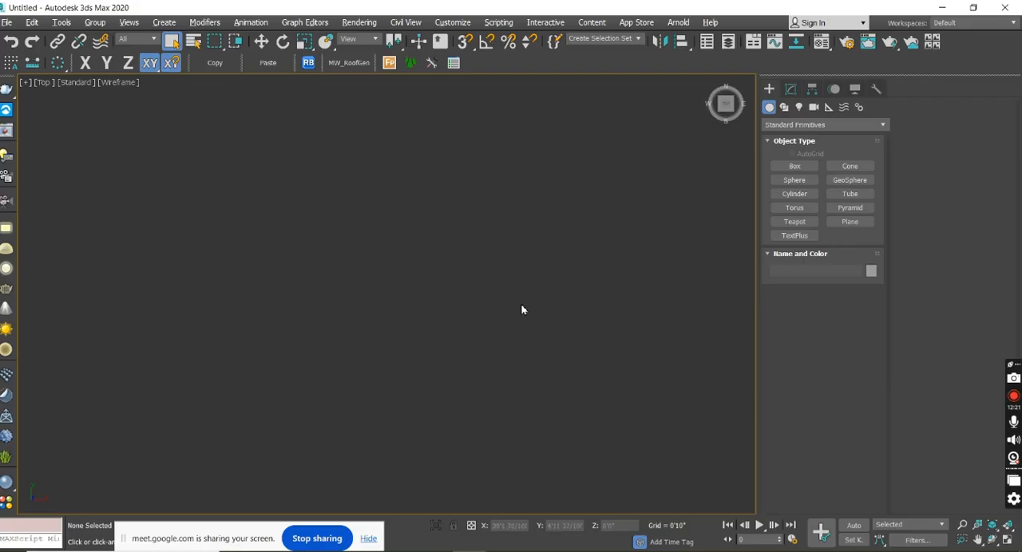
click(795, 167)
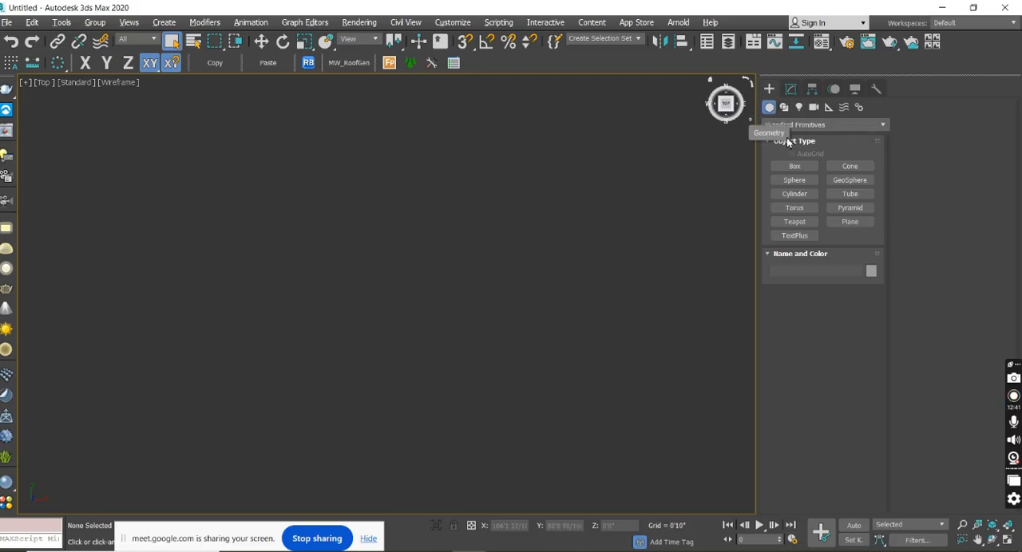
click(808, 169)
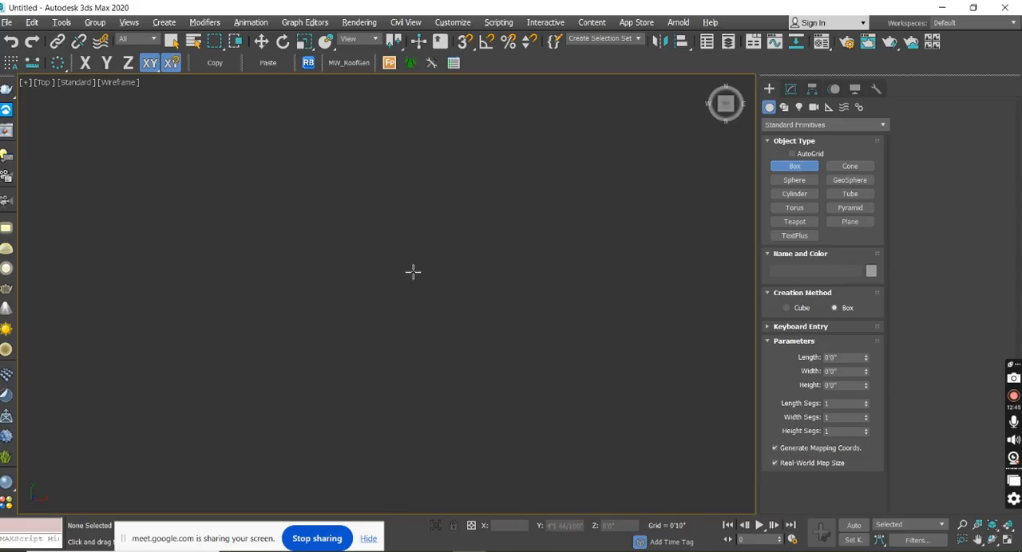
drag(413, 269, 362, 365)
click(337, 278)
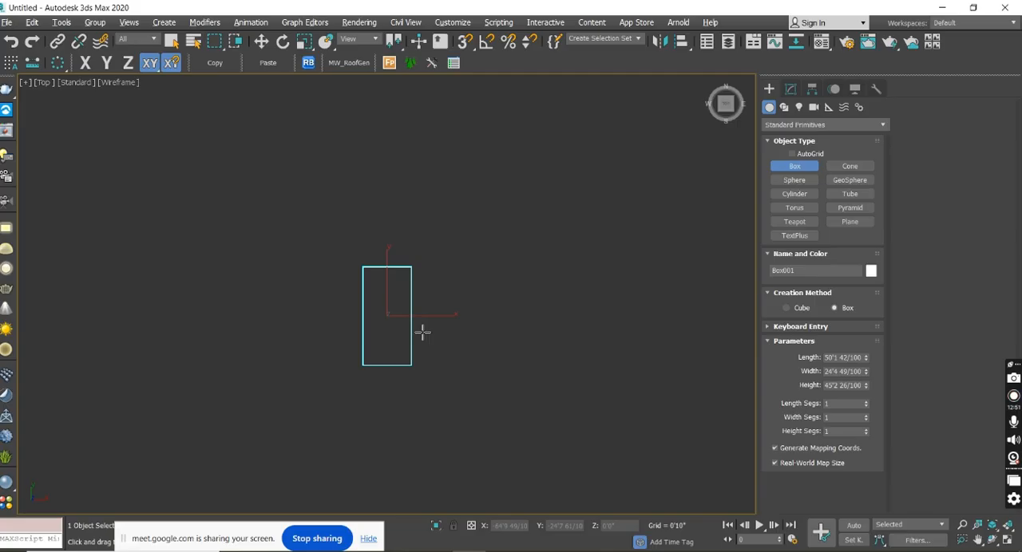
Restore the two-viewport layout and change the wireframe Top viewport to an Orthographic view showing the box from an angle.
key(alt+w)
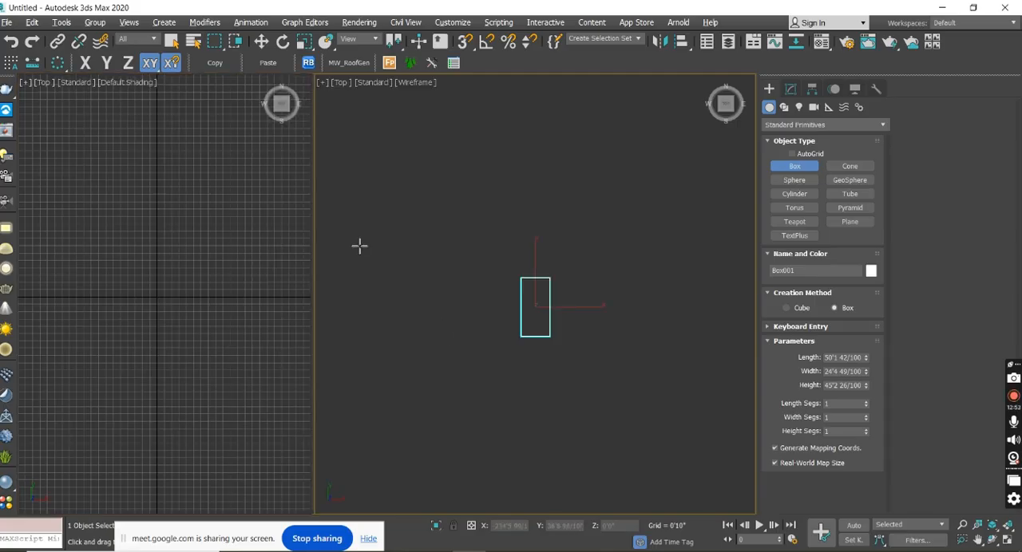
right_click(452, 285)
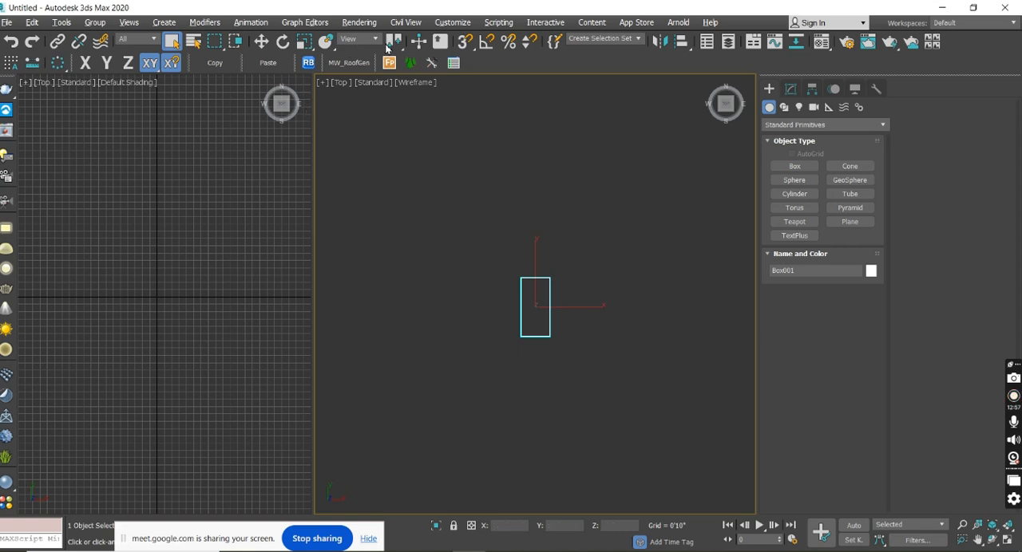
click(375, 82)
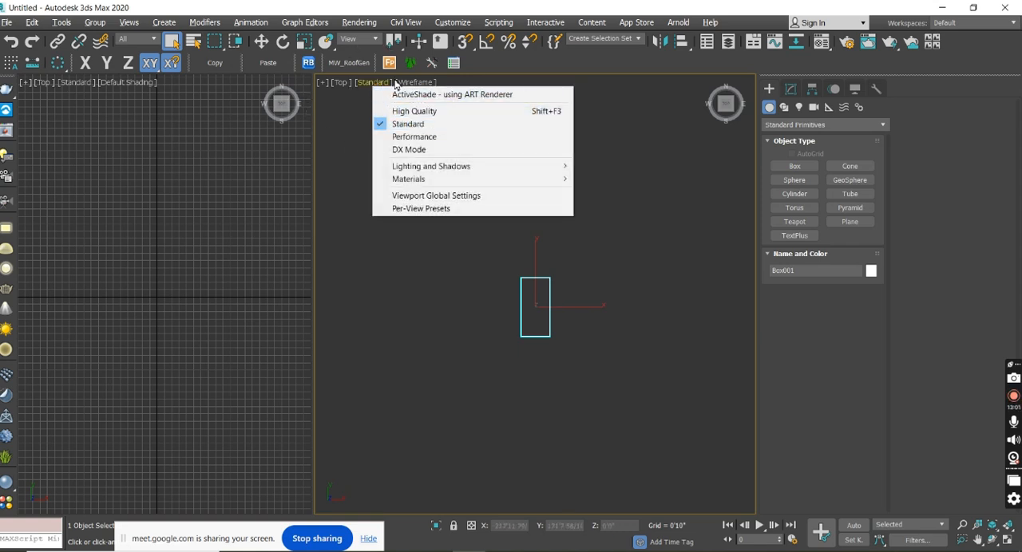
click(343, 83)
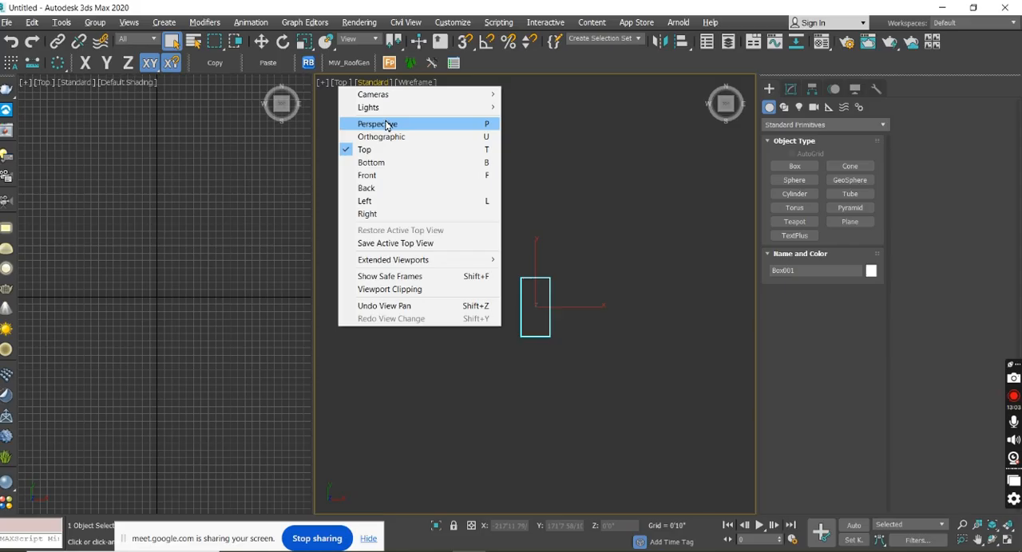
click(390, 136)
alt+middle_drag(593, 365, 554, 269)
scroll(533, 313, up, 4)
scroll(541, 287, down, 2)
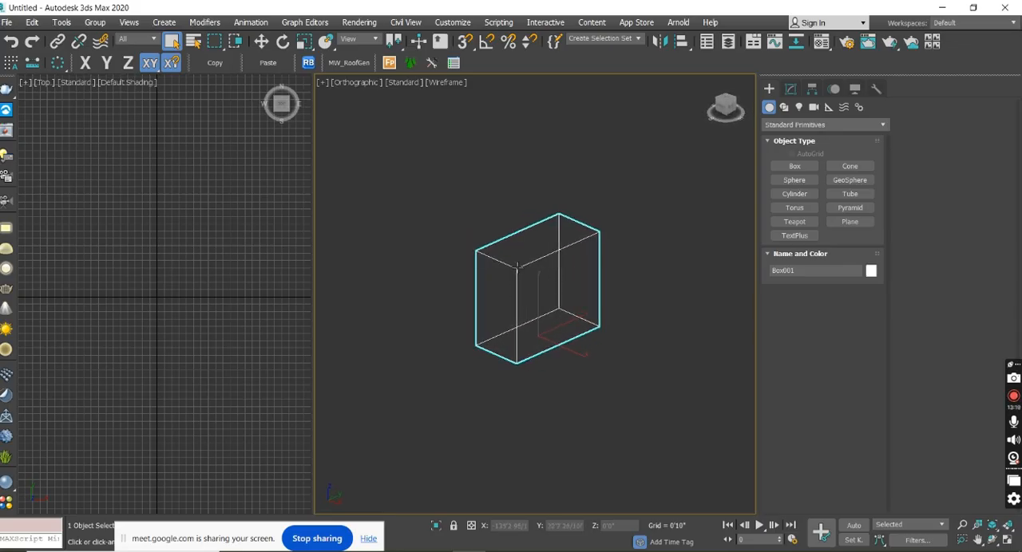
scroll(518, 266, up, 2)
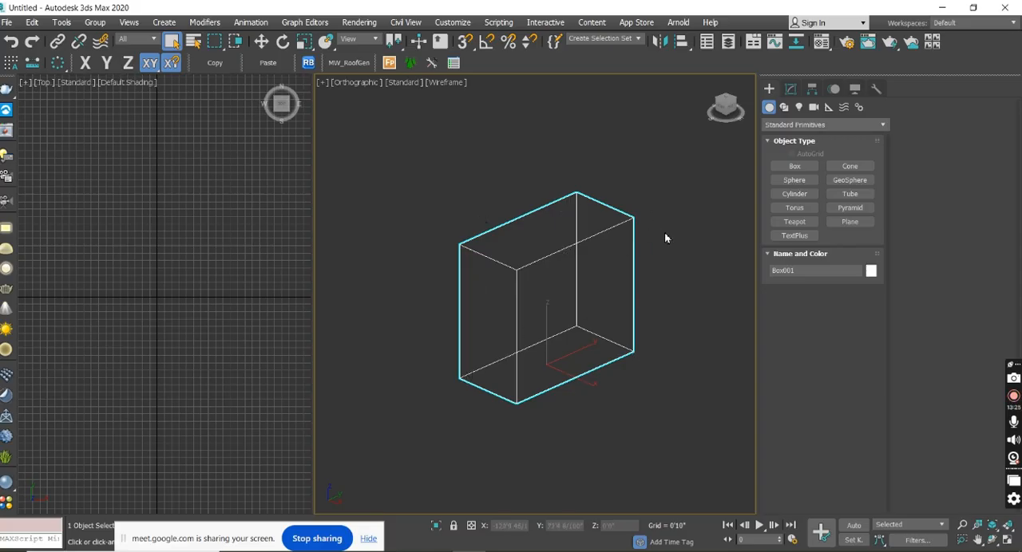
middle_drag(666, 237, 654, 238)
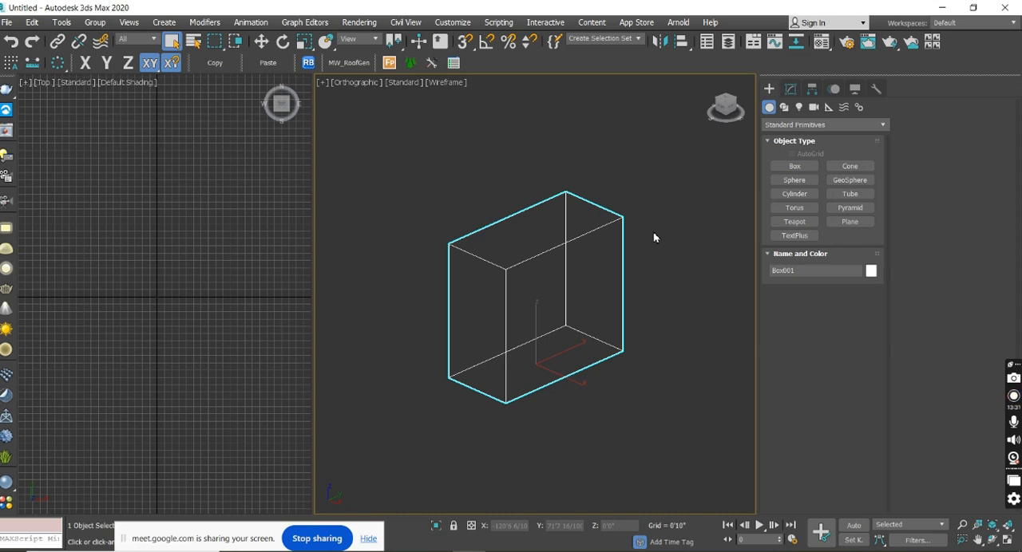
Toggle the Orthographic viewport between wireframe and Default Shading, leave it shaded, and view the box from other angles.
key(F3)
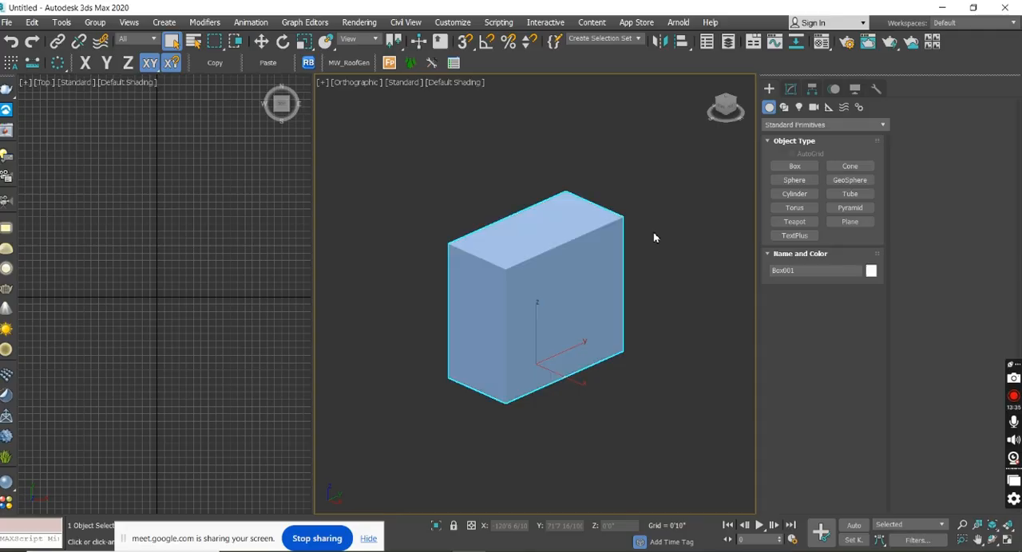
key(F3)
key(F3)
alt+middle_drag(490, 356, 565, 352)
scroll(527, 278, up, 3)
scroll(527, 279, down, 3)
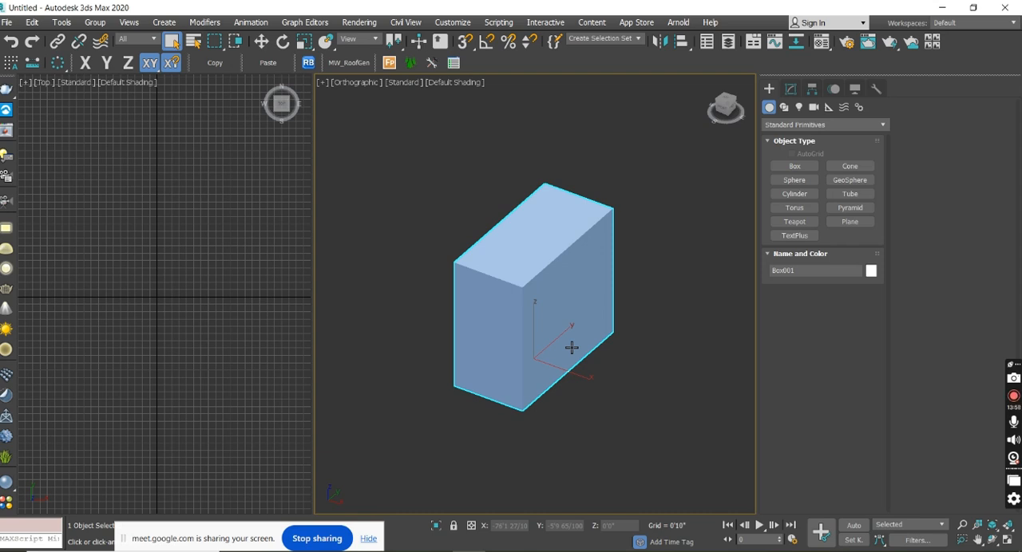
alt+middle_drag(578, 350, 646, 366)
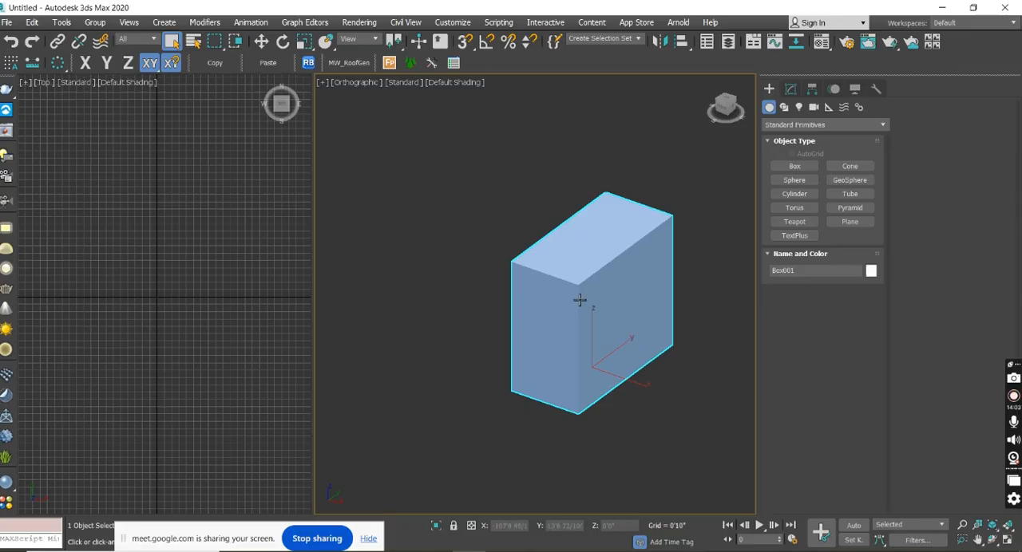
scroll(691, 284, up, 3)
Change the box's object color to the gray basic color of the 3ds Max palette.
click(870, 271)
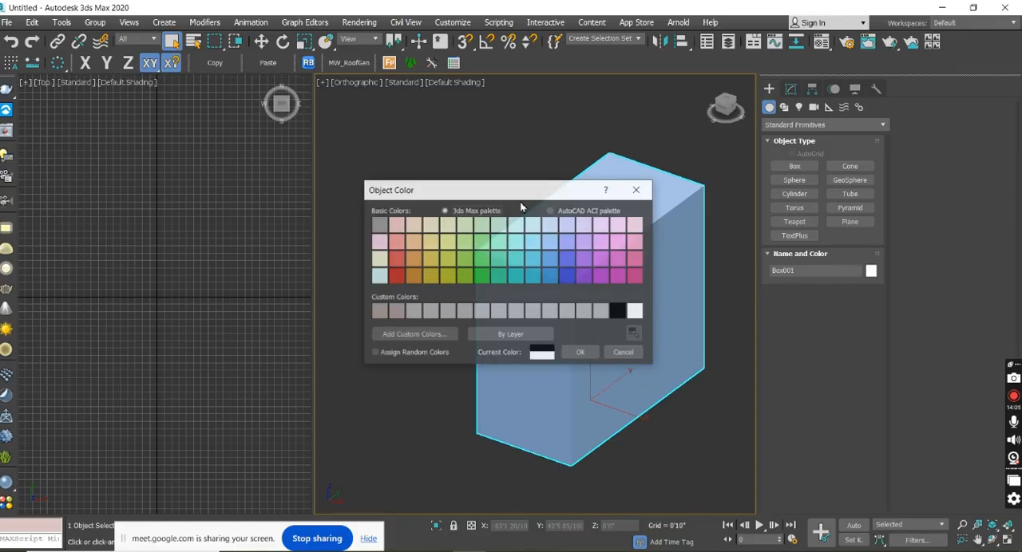
click(380, 227)
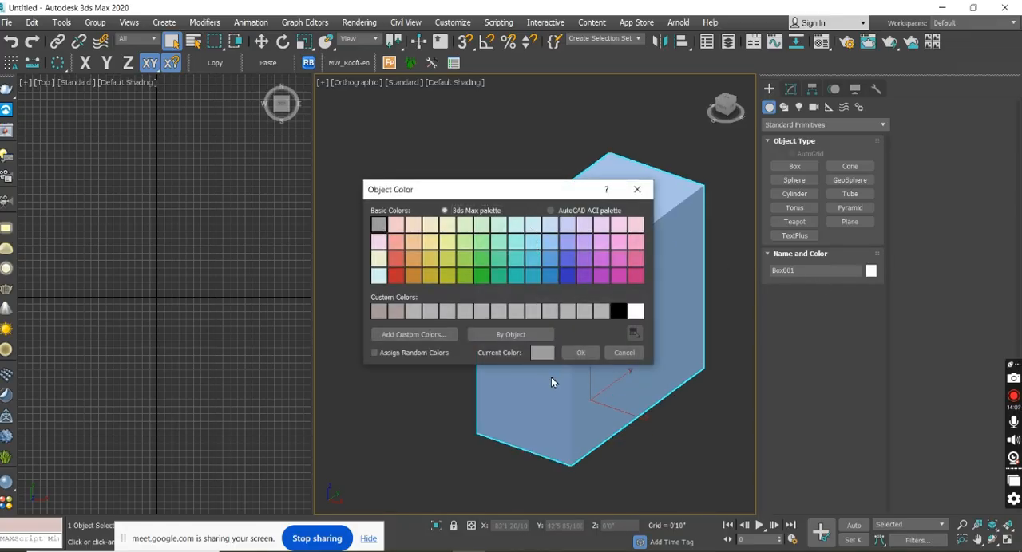
click(587, 356)
middle_drag(681, 349, 615, 339)
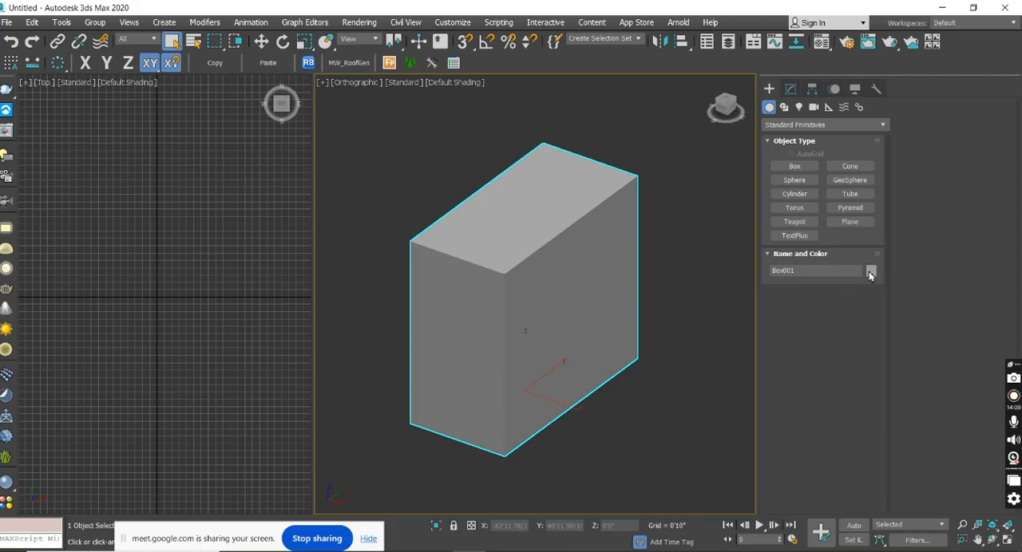
Turn on the Edged Faces display for the shaded box and inspect its edges up close.
scroll(529, 274, up, 5)
scroll(547, 274, down, 4)
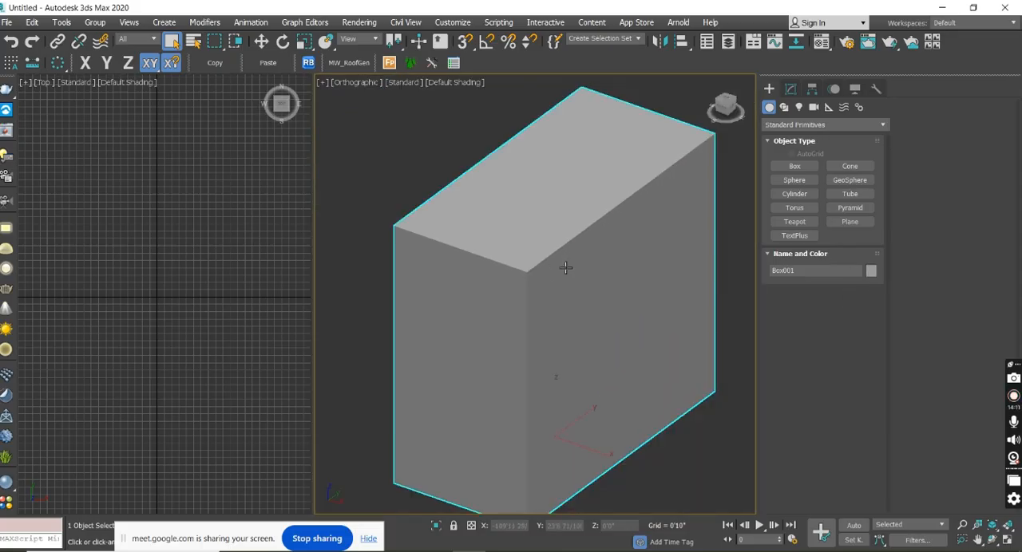
scroll(521, 297, up, 1)
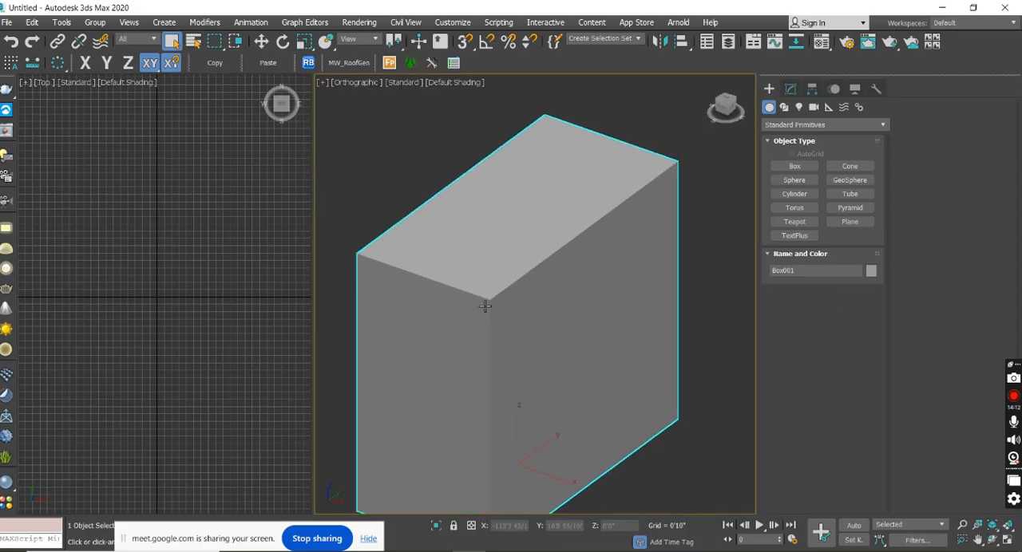
middle_drag(534, 317, 573, 240)
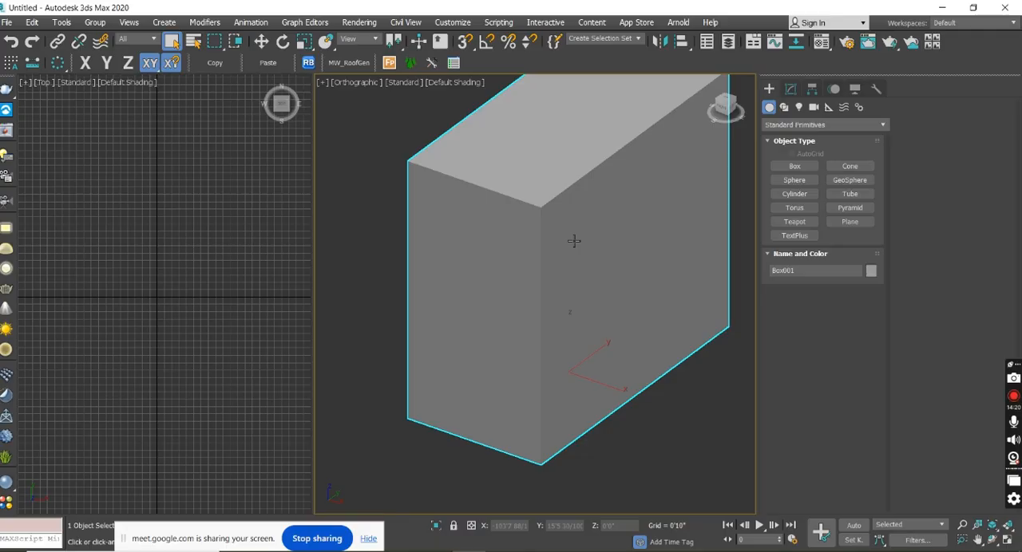
key(F4)
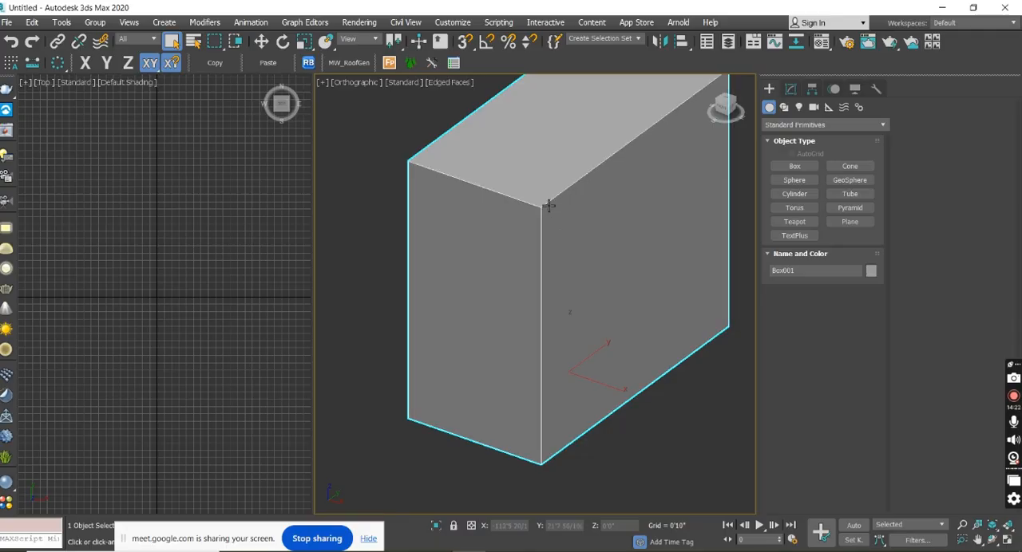
scroll(549, 206, up, 5)
scroll(540, 250, down, 5)
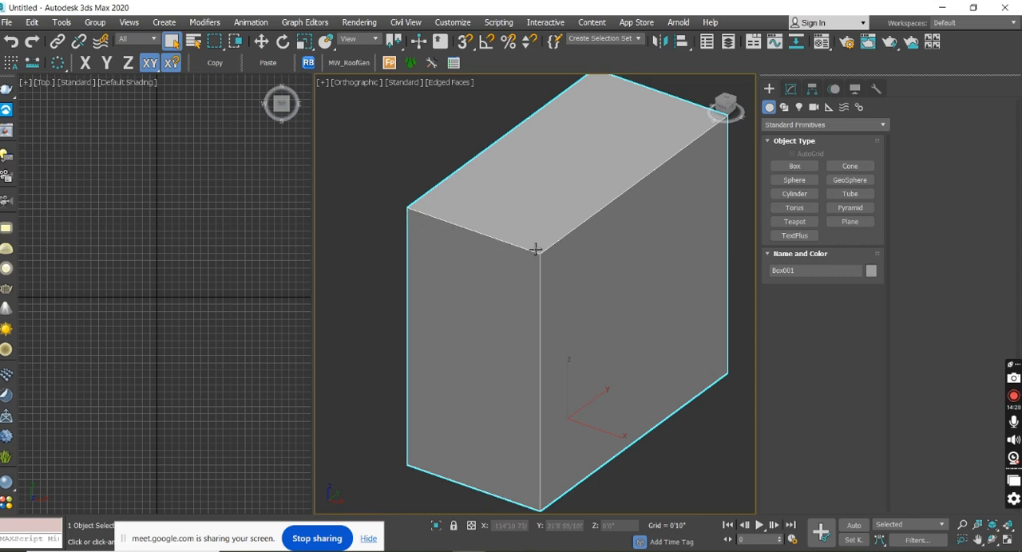
Turn Edged Faces off and on again to compare how the box looks without and with its edges.
alt+middle_drag(545, 482, 599, 427)
key(F4)
alt+middle_drag(616, 314, 570, 374)
scroll(559, 386, down, 2)
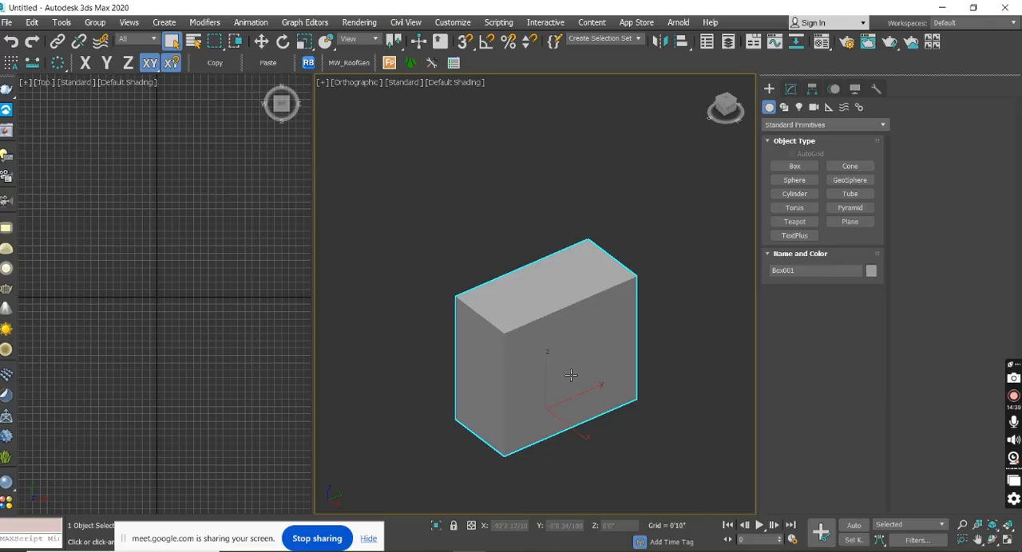
key(F4)
scroll(509, 358, up, 3)
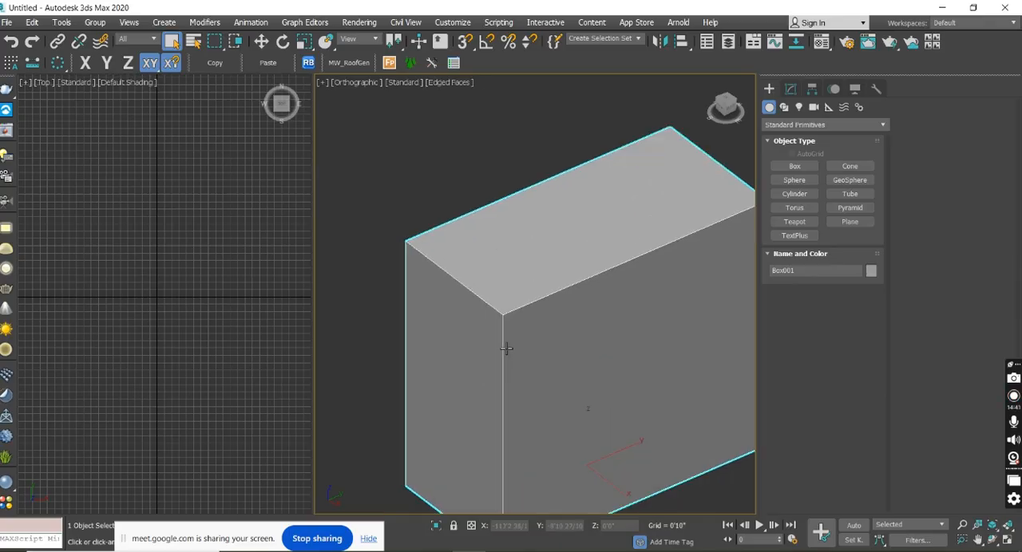
scroll(510, 343, down, 2)
Maximize the Orthographic viewport with the box seen smaller and from a lower angle.
alt+middle_drag(563, 408, 536, 384)
scroll(437, 275, down, 2)
scroll(436, 275, down, 5)
key(alt+w)
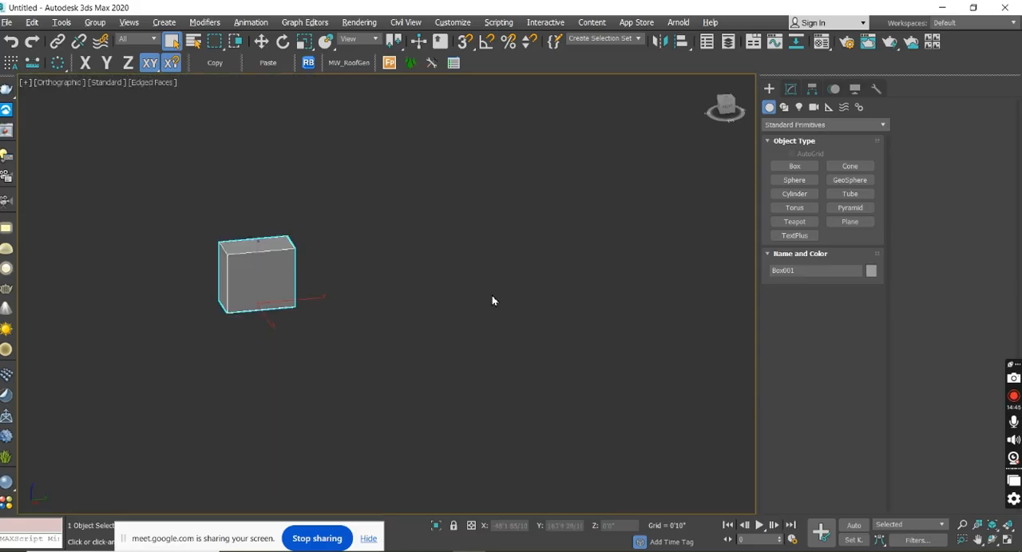
Create a cone beside the gray box with a base radius of about 38'3" and a height of about 59'8".
middle_drag(337, 272, 397, 271)
click(849, 166)
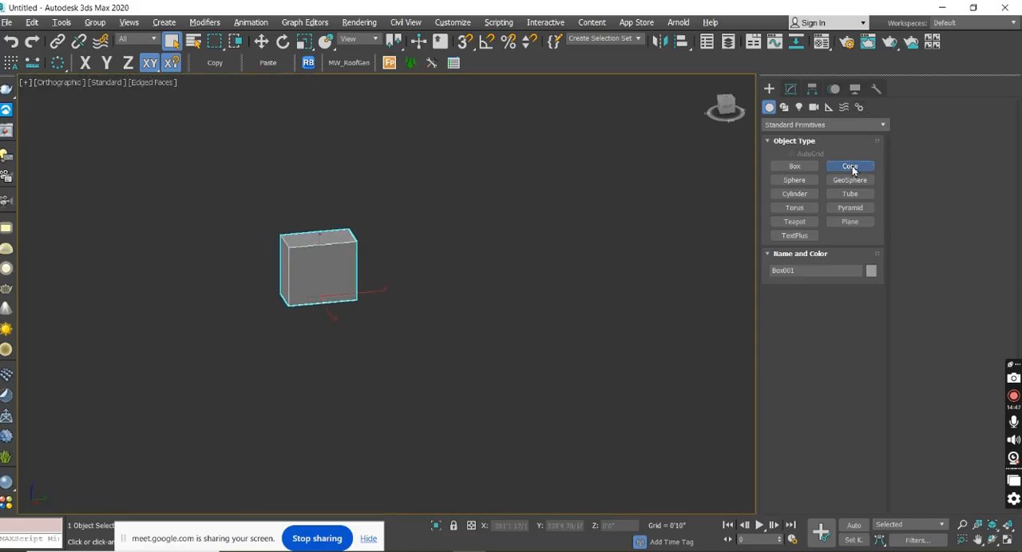
drag(497, 289, 502, 311)
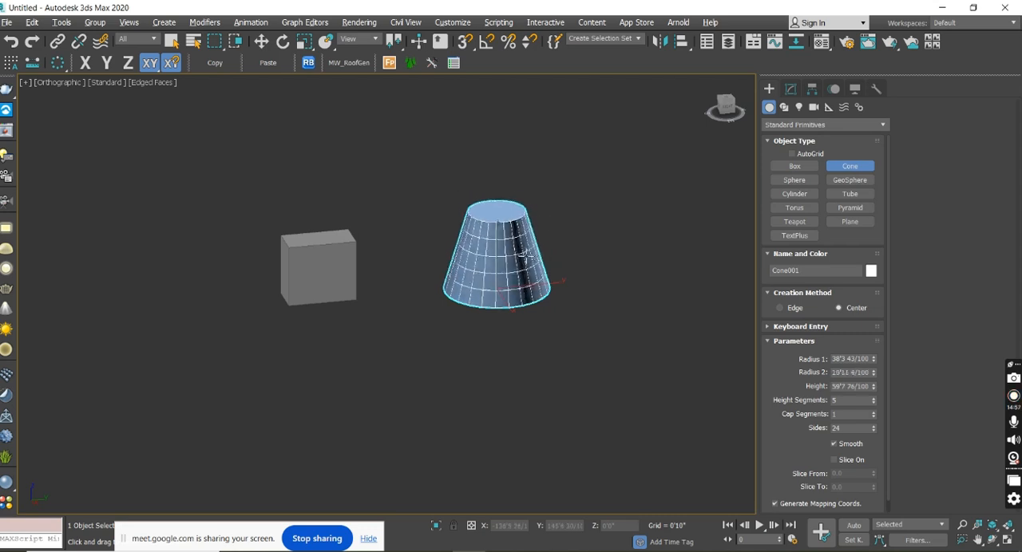
click(561, 279)
right_click(561, 284)
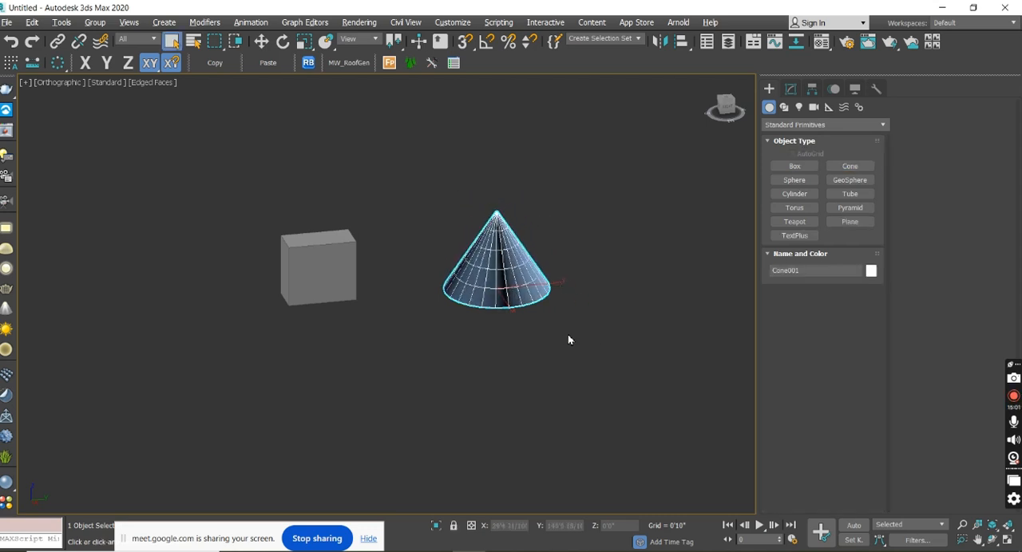
Activate the Move tool for the cone and inspect both objects from a higher angle and at different distances.
key(w)
middle_drag(548, 335, 505, 382)
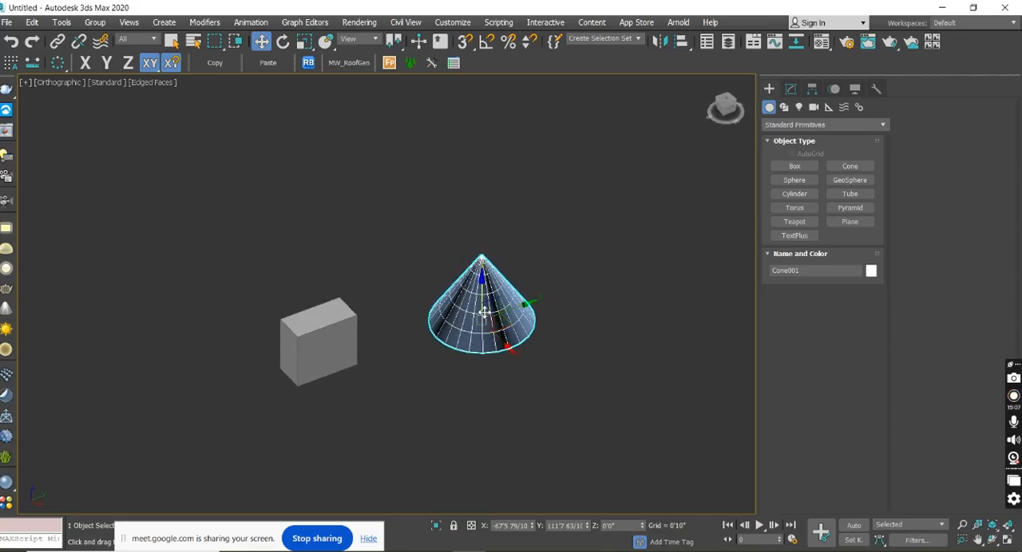
scroll(484, 313, up, 3)
scroll(483, 311, down, 5)
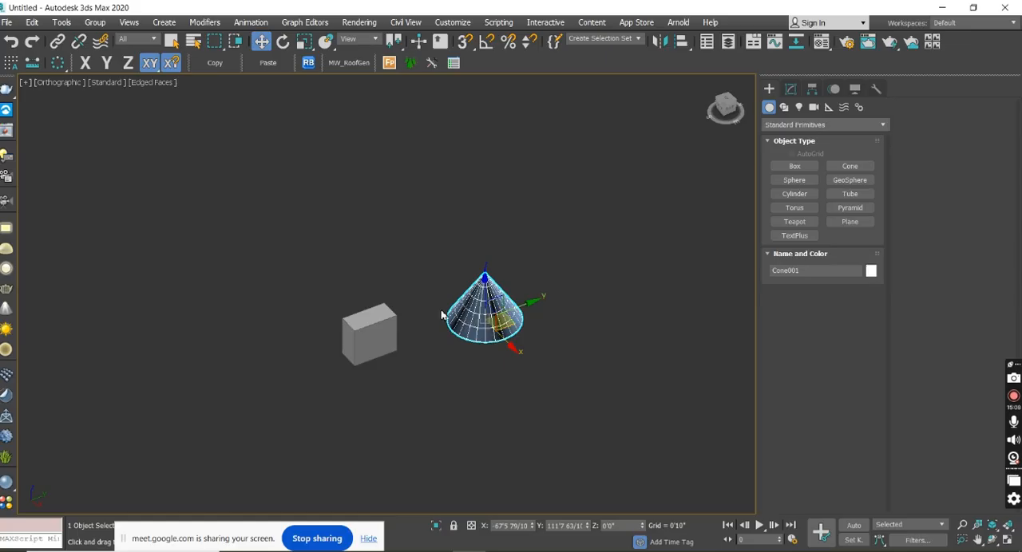
scroll(455, 313, down, 2)
scroll(467, 320, up, 4)
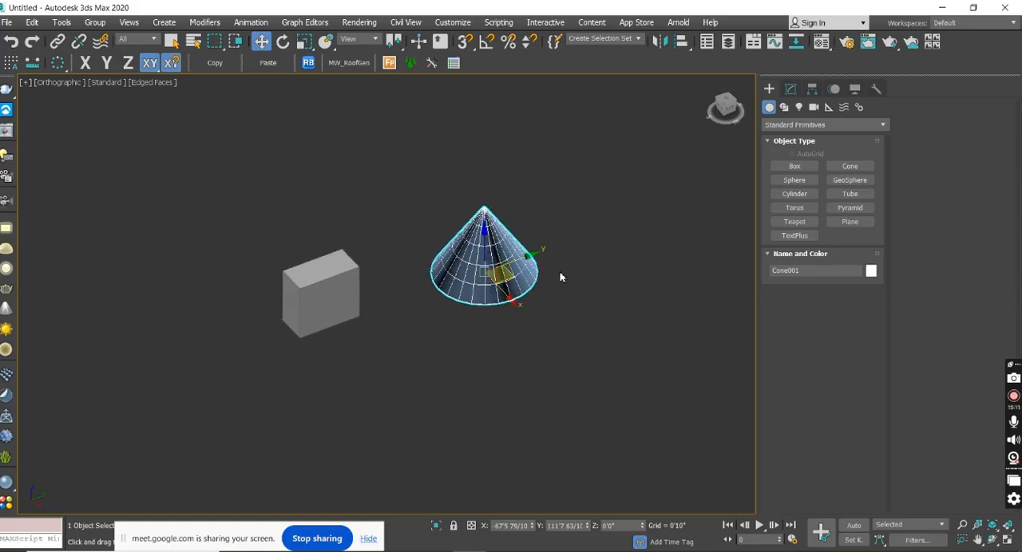
scroll(559, 279, down, 5)
Select the box and the cone together, and clear the selection again.
key(ctrl+a)
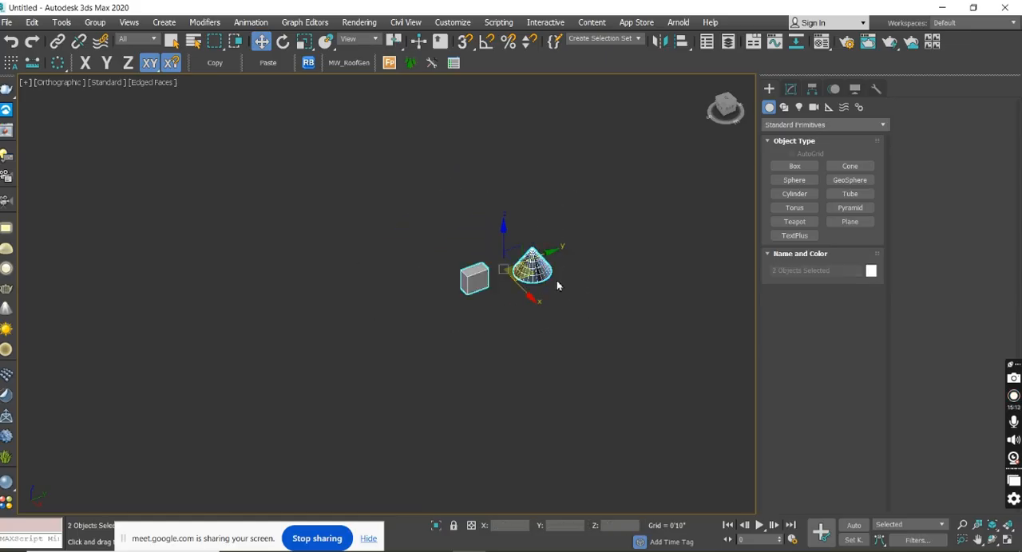
scroll(557, 297, up, 4)
click(559, 313)
middle_drag(558, 315, 481, 399)
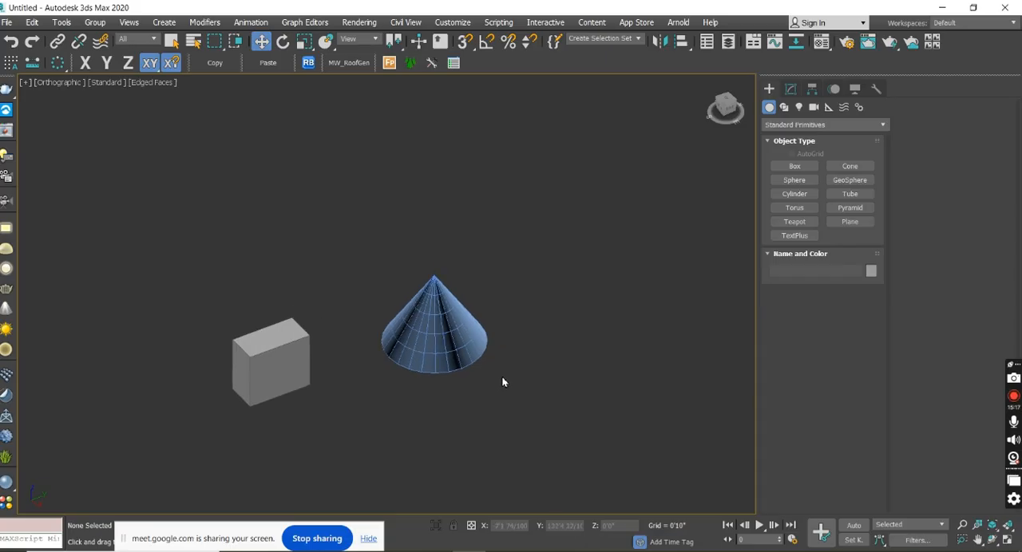
Switch the viewport to the Top view and rotate it back to an orthographic 3D view with the grid hidden.
key(t)
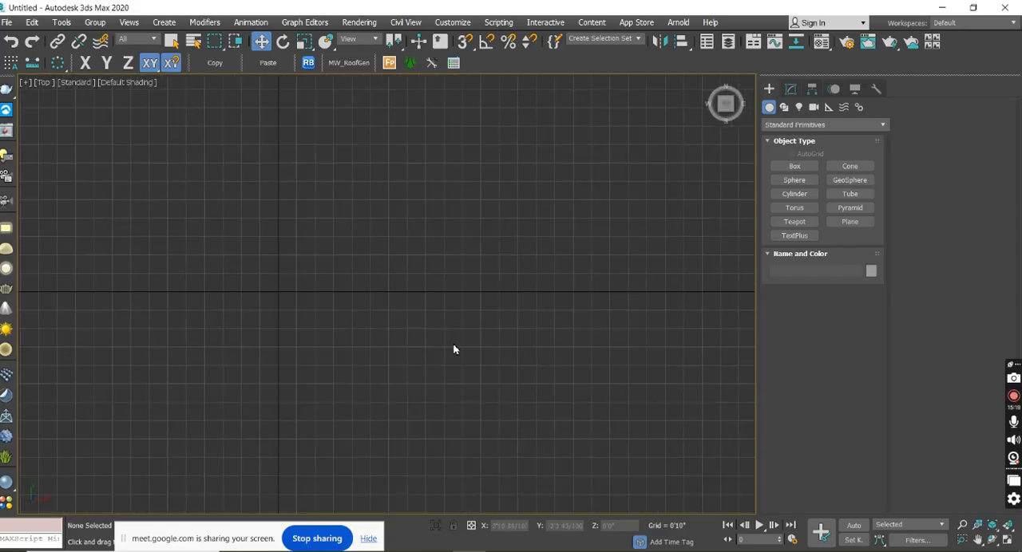
scroll(465, 349, down, 8)
drag(164, 160, 524, 477)
middle_drag(486, 395, 491, 329)
key(g)
Select the cone and examine its surface up close in Default Shading without edges.
click(506, 361)
click(458, 294)
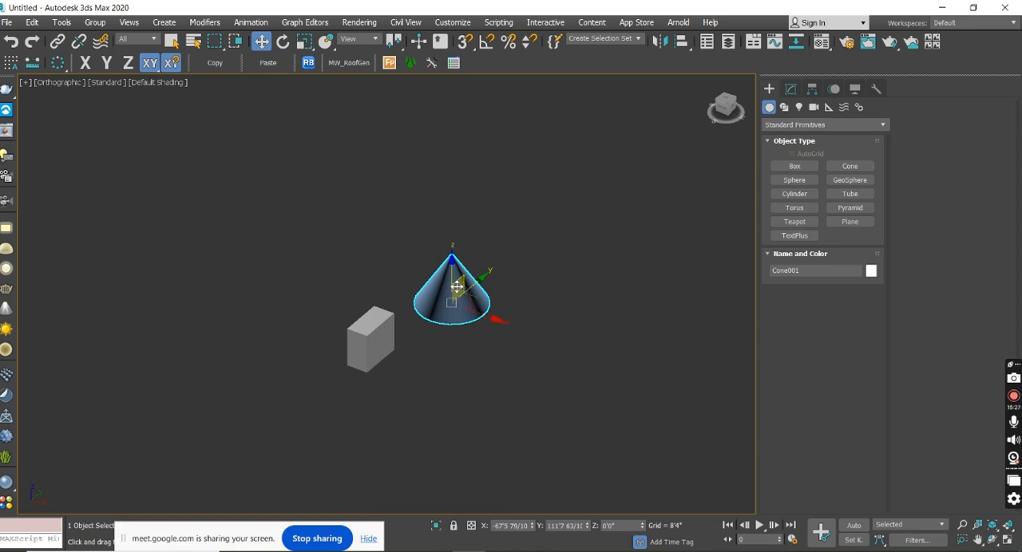
scroll(456, 286, up, 5)
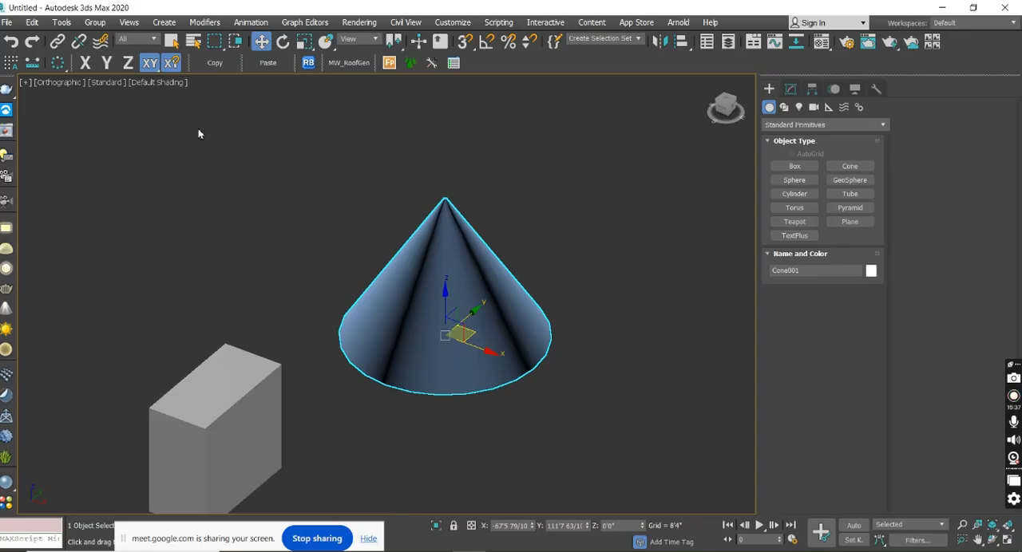
click(255, 297)
Create a second, roughly cubic box behind the cone and activate the Move tool.
click(795, 166)
drag(649, 189, 663, 249)
click(653, 164)
key(w)
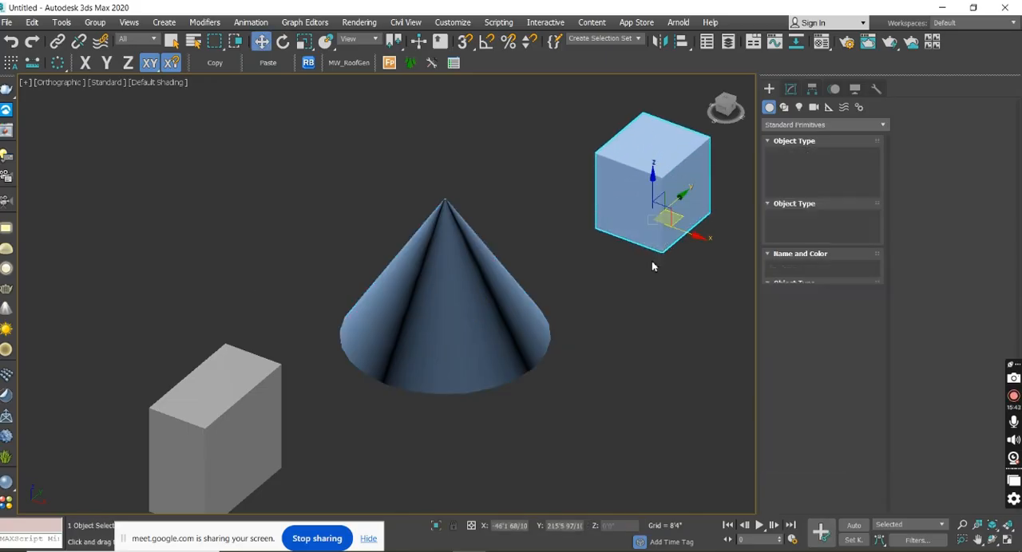
middle_drag(684, 296, 580, 354)
click(794, 166)
drag(683, 313, 683, 391)
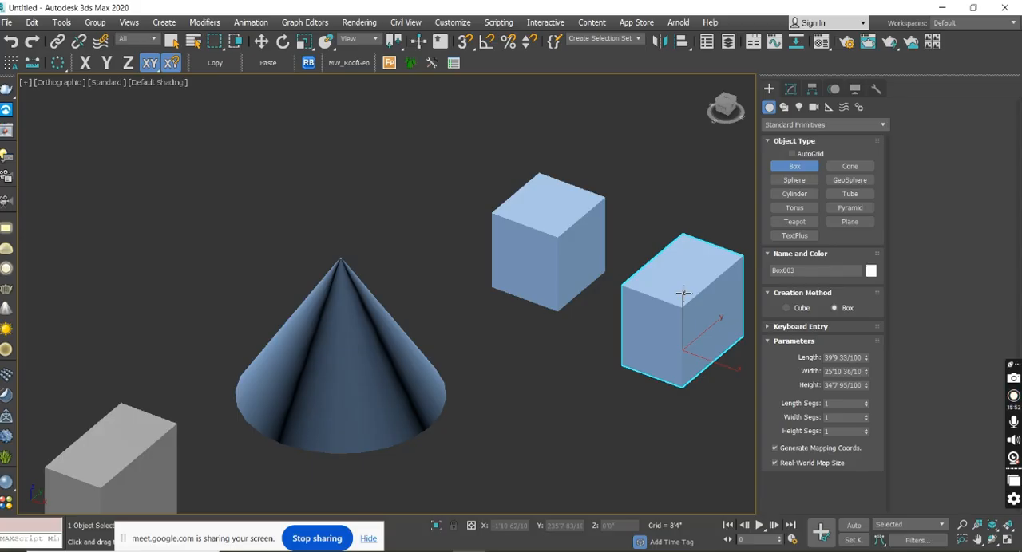
right_click(684, 293)
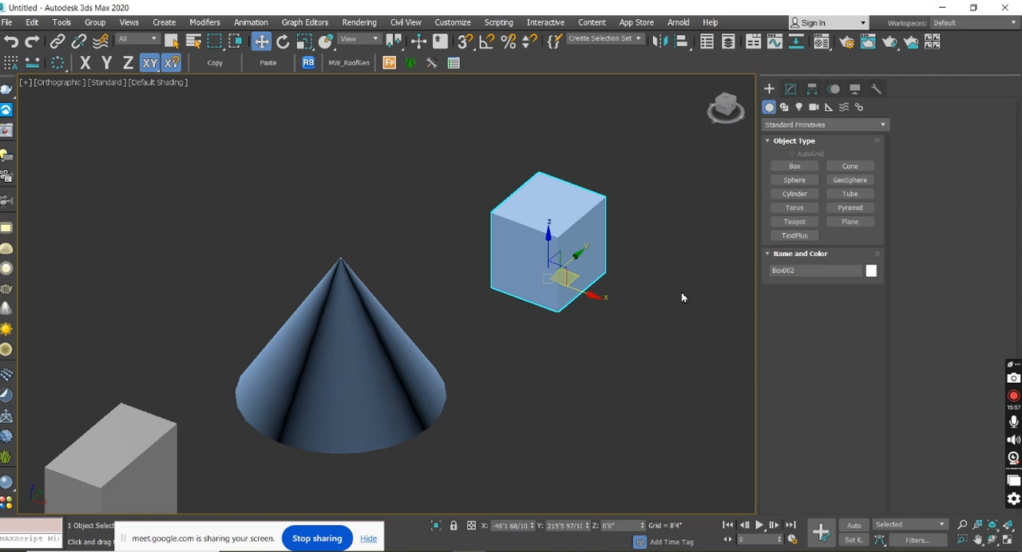
Create a small, thin upright box behind the cubic box.
mouse_move(600, 328)
alt+middle_down()
mouse_move(631, 315)
mouse_move(647, 346)
mouse_move(608, 336)
mouse_move(600, 347)
mouse_move(613, 342)
alt+middle_up()
scroll(597, 249, up, 6)
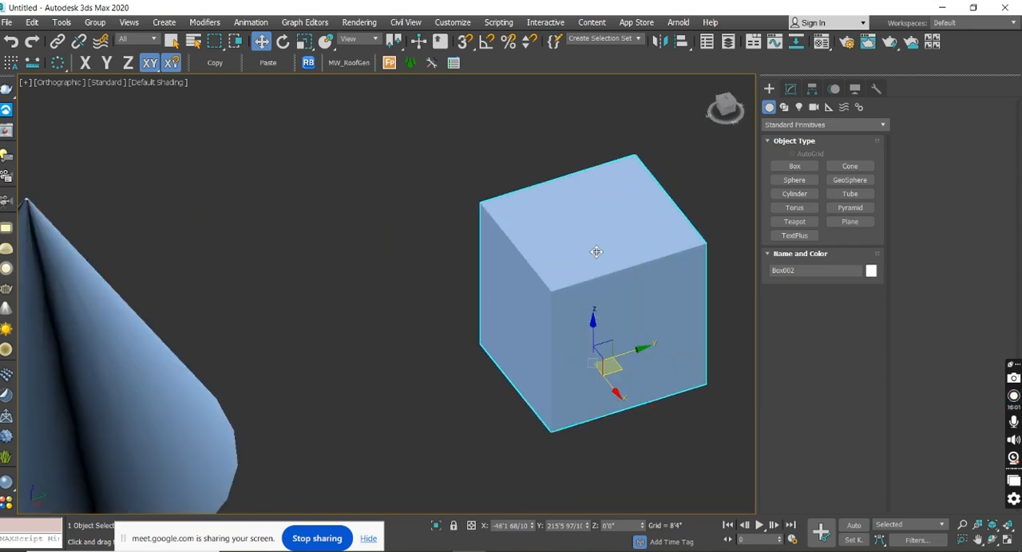
scroll(596, 249, down, 4)
click(794, 166)
drag(567, 173, 518, 194)
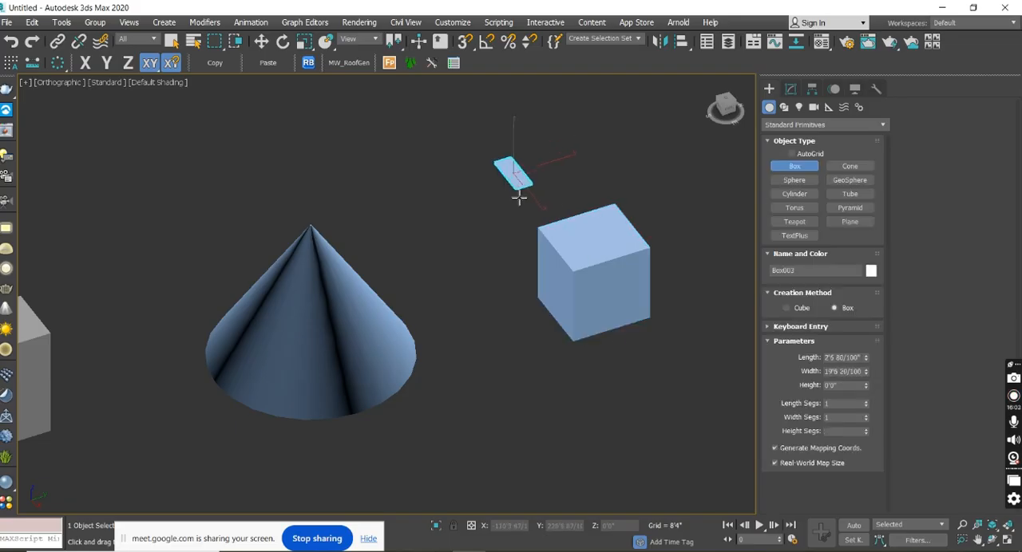
click(566, 142)
Create another thin box farther back and a block beside it, about 21'2" long, 36'0" wide and 26'6" high.
middle_drag(577, 182, 318, 290)
drag(519, 194, 621, 285)
click(592, 162)
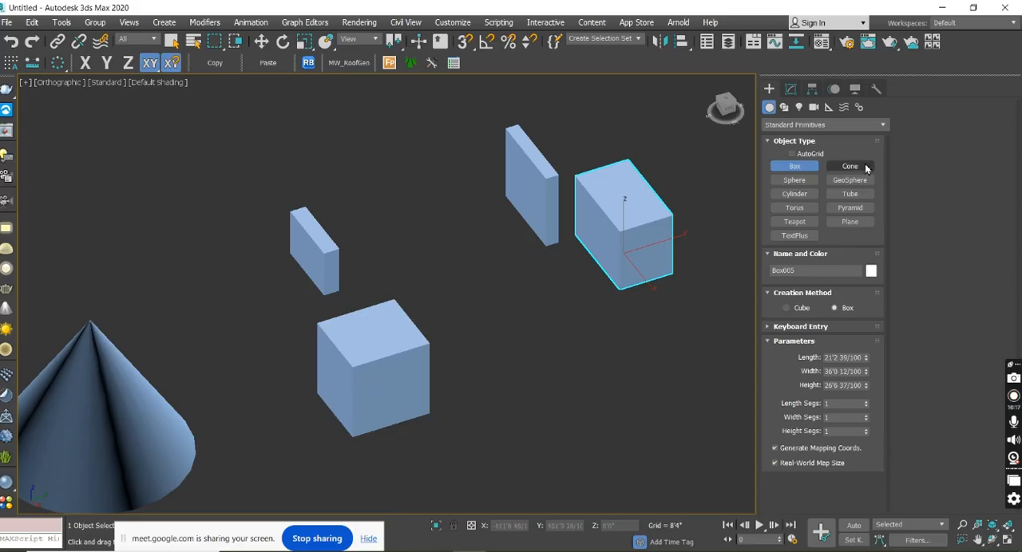
middle_drag(516, 315, 380, 297)
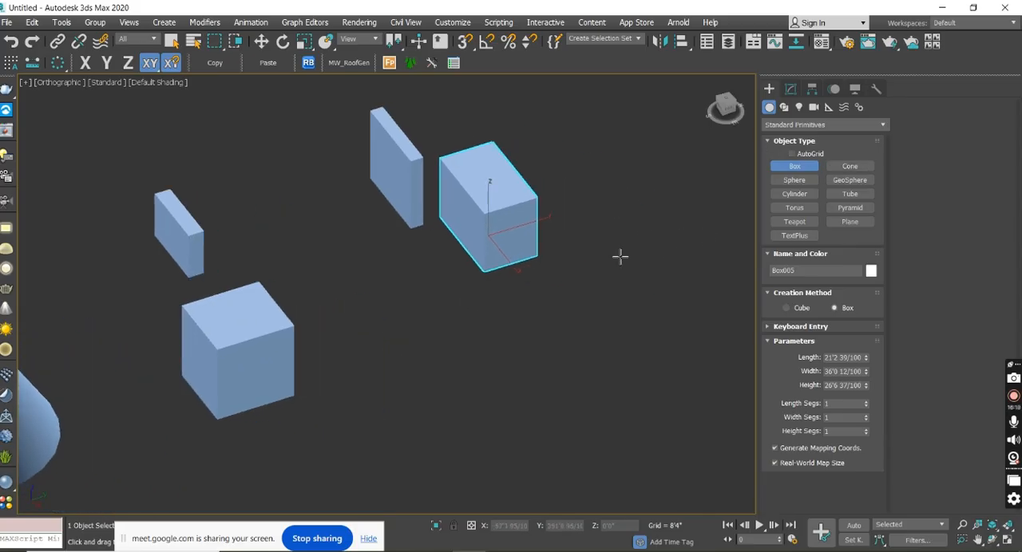
click(840, 170)
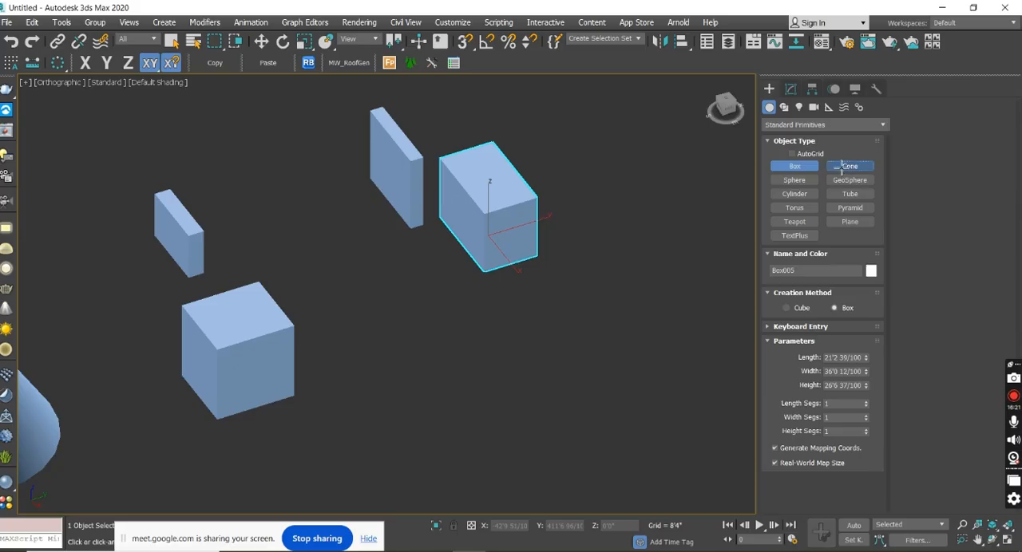
drag(604, 316, 602, 387)
click(638, 275)
right_click(721, 369)
middle_drag(619, 354, 463, 444)
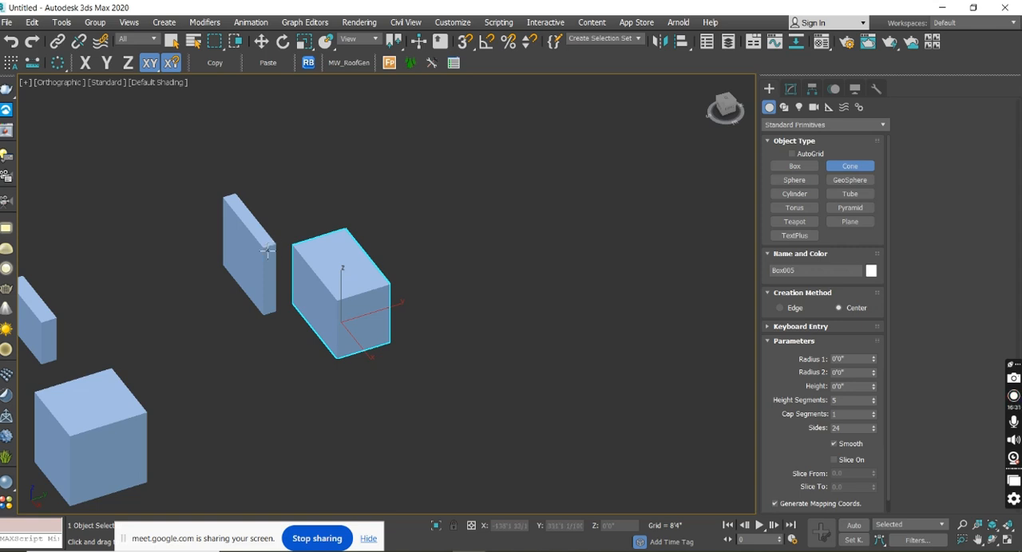
drag(471, 229, 461, 285)
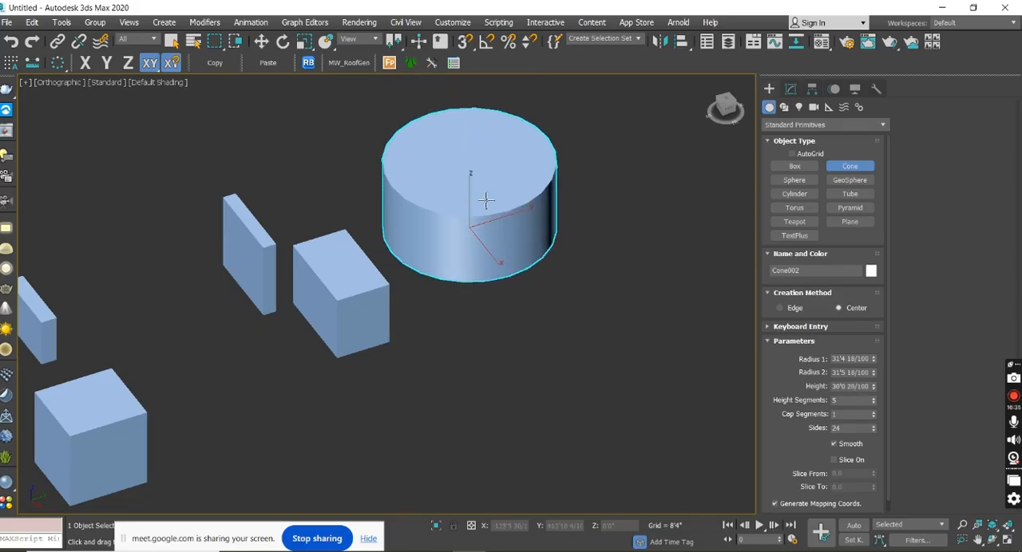
right_click(485, 200)
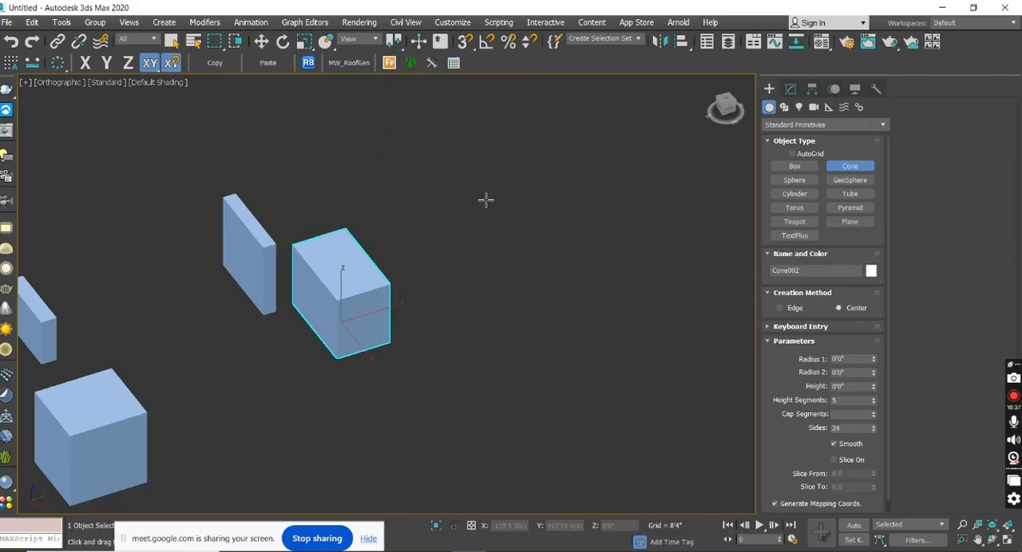
right_click(528, 228)
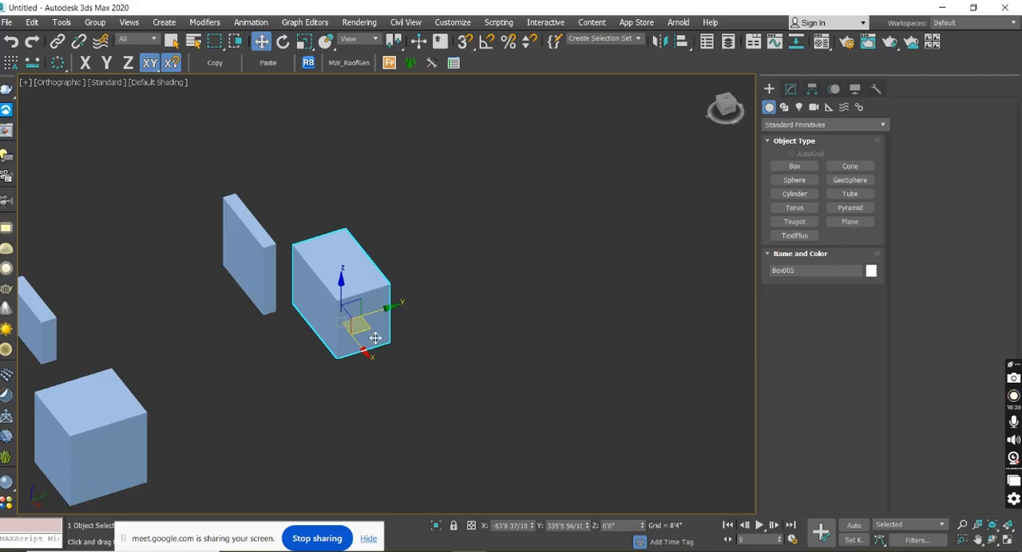
Create a sphere beyond the row of boxes and a larger geosphere farther along the same row.
middle_drag(427, 329, 577, 299)
scroll(527, 280, down, 6)
scroll(356, 305, up, 4)
scroll(361, 321, down, 3)
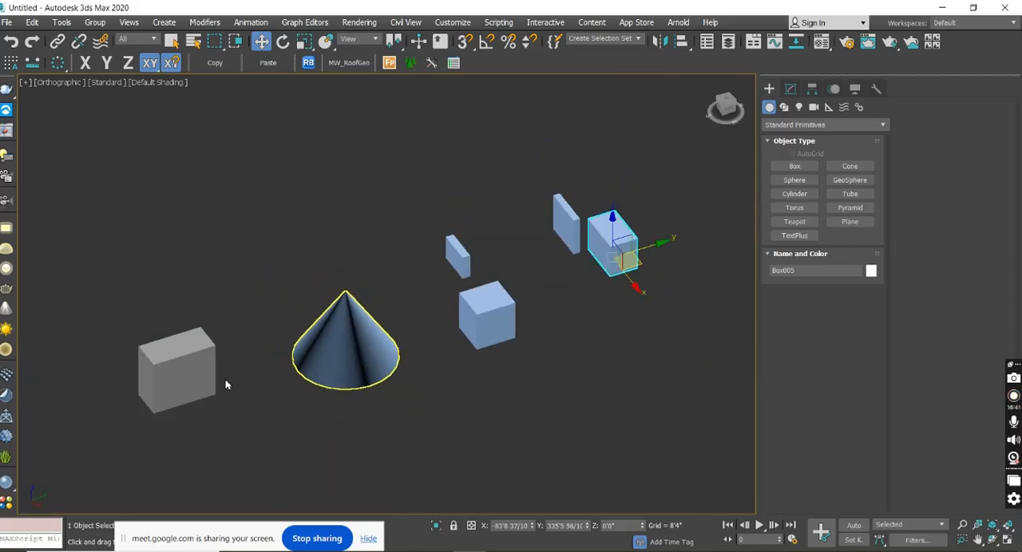
scroll(214, 380, down, 2)
scroll(515, 298, up, 5)
scroll(509, 292, down, 2)
middle_drag(647, 299, 504, 298)
click(794, 180)
drag(502, 271, 528, 307)
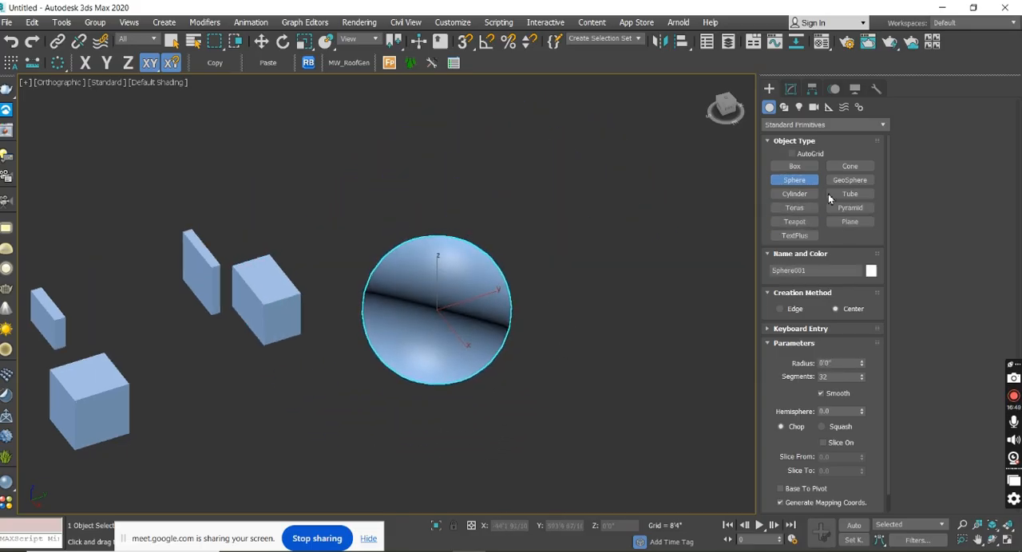
click(849, 181)
drag(639, 225, 651, 290)
Create a cylinder in front of the spheres with a radius of about 53'0" and a height of about 133'1".
middle_drag(653, 370, 625, 212)
scroll(690, 243, down, 3)
drag(462, 279, 465, 312)
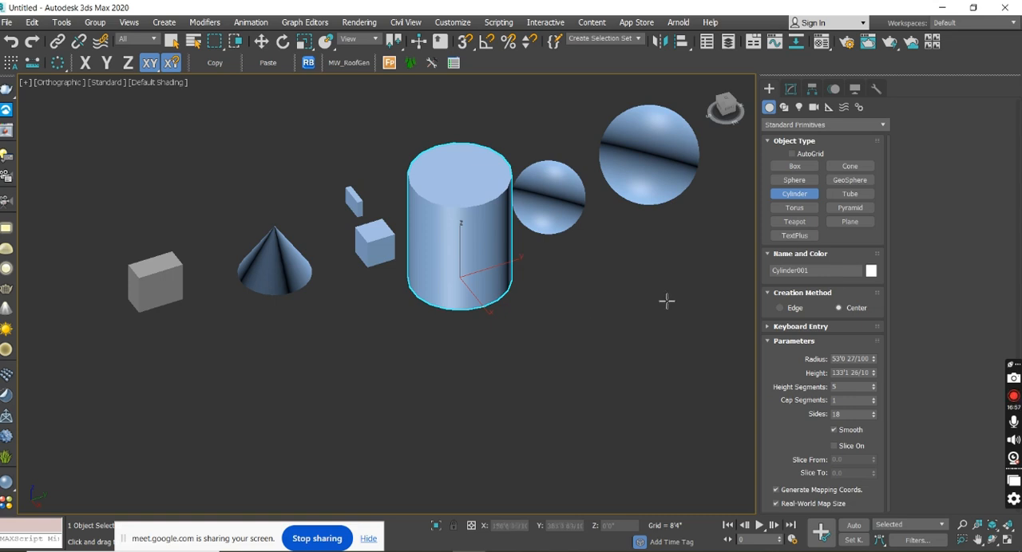
Create a tube in front of the gray box and cone with radii of about 31'3" and 17'6" and a height of about -10'8".
click(849, 194)
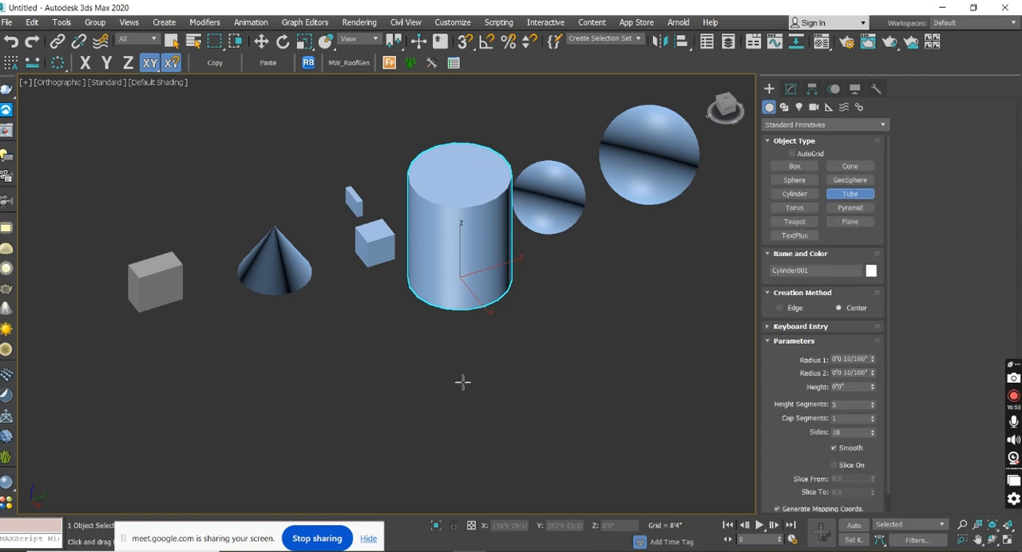
middle_drag(463, 380, 634, 311)
scroll(634, 312, down, 2)
middle_drag(396, 266, 483, 277)
scroll(486, 293, up, 4)
middle_drag(494, 315, 388, 329)
drag(388, 326, 389, 366)
click(396, 349)
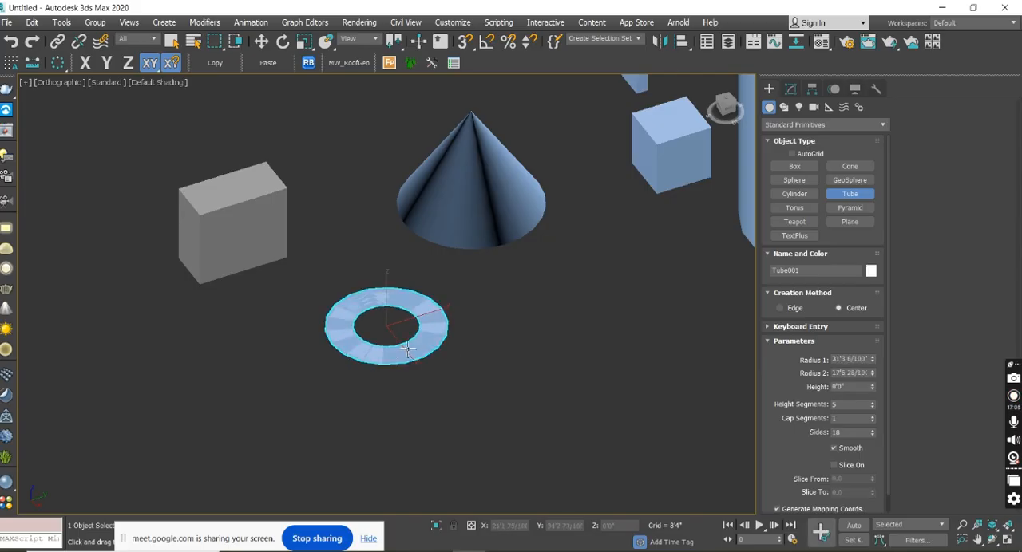
click(579, 364)
Create a larger tube beside the first with radii of about 55'0" and 38'8" and a height of about -44'7", and activate Move.
middle_drag(622, 358, 427, 333)
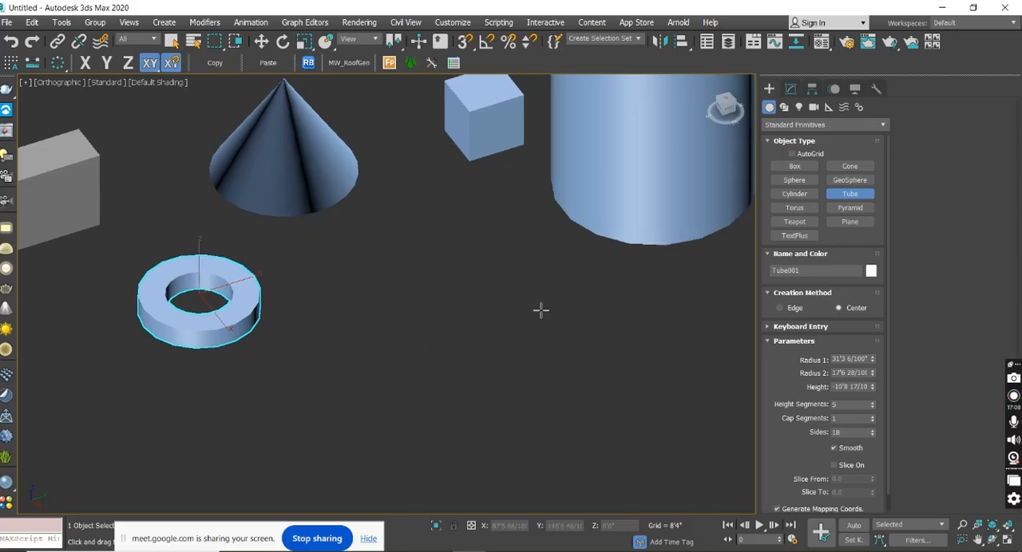
click(474, 318)
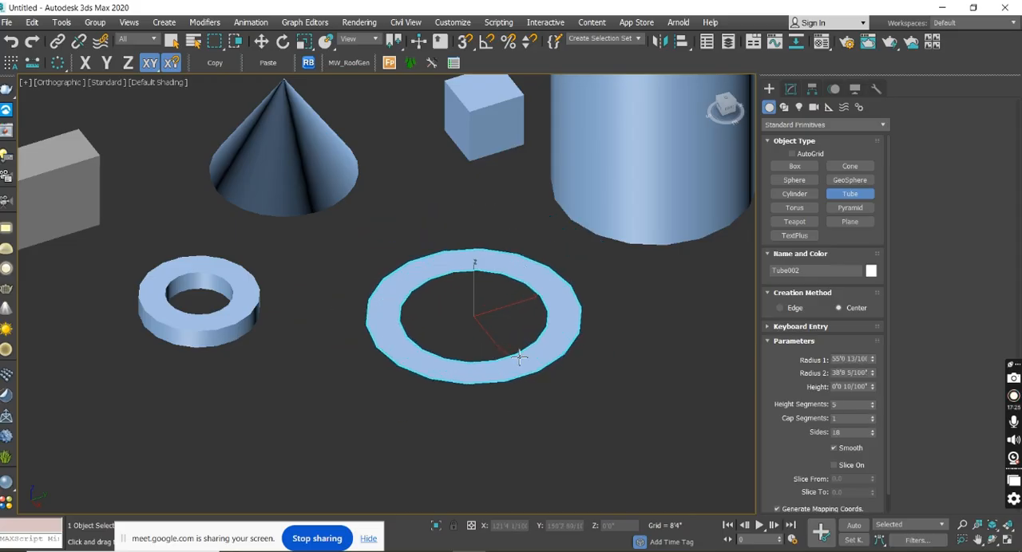
click(520, 359)
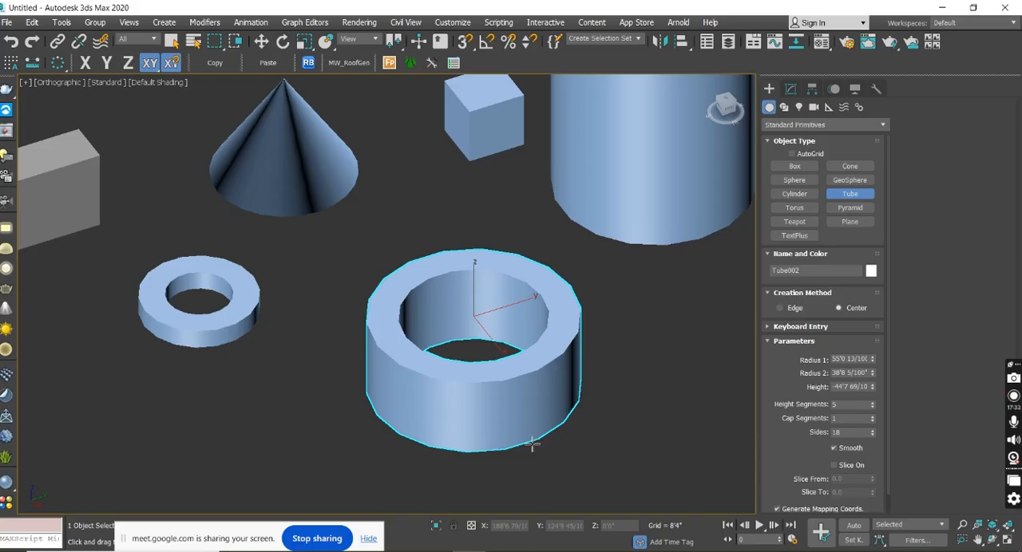
key(w)
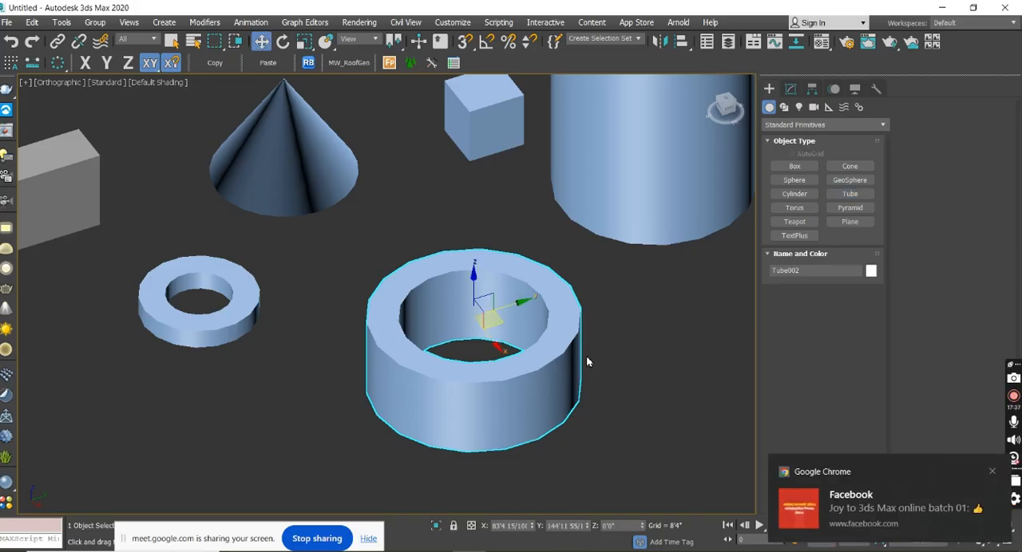
scroll(599, 350, down, 5)
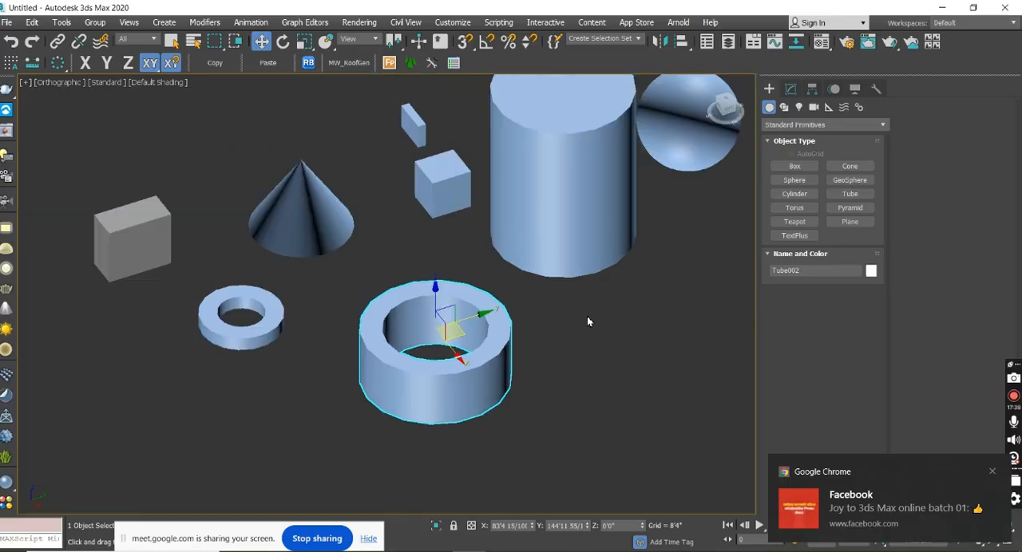
Switch to the Google Meet call in the Chrome browser.
mouse_move(574, 549)
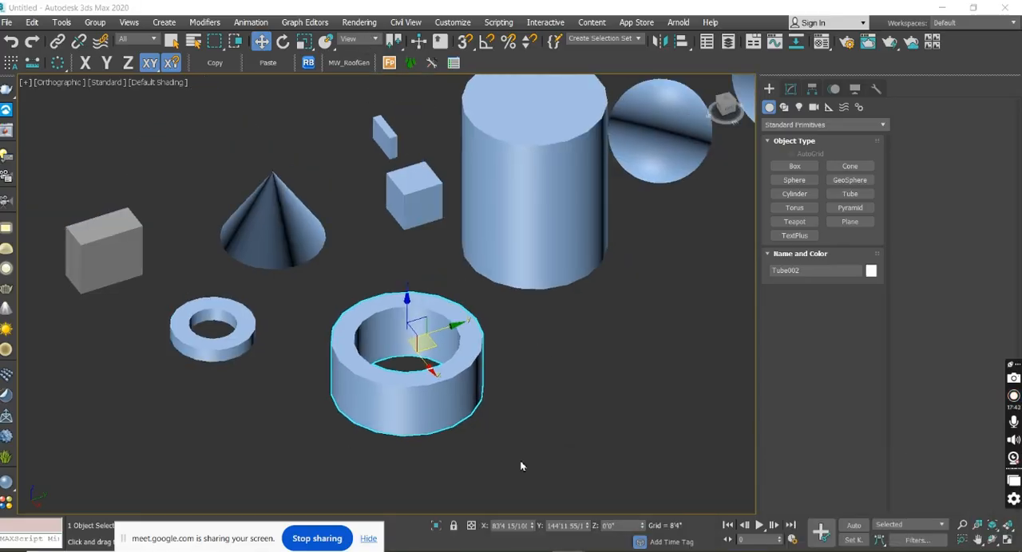
click(501, 479)
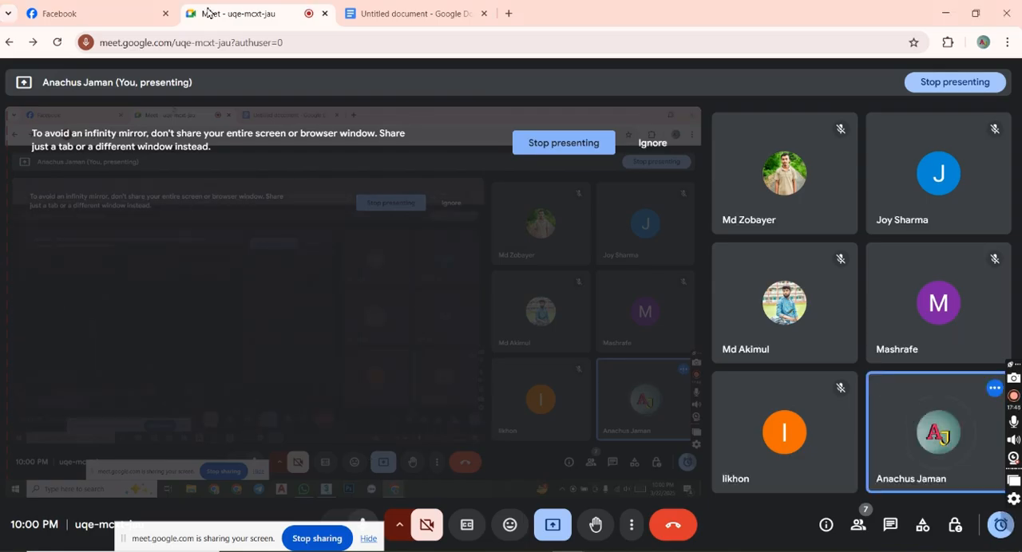
Move the floating Meet window aside, return the call to its browser tab and switch back to 3ds Max.
click(136, 14)
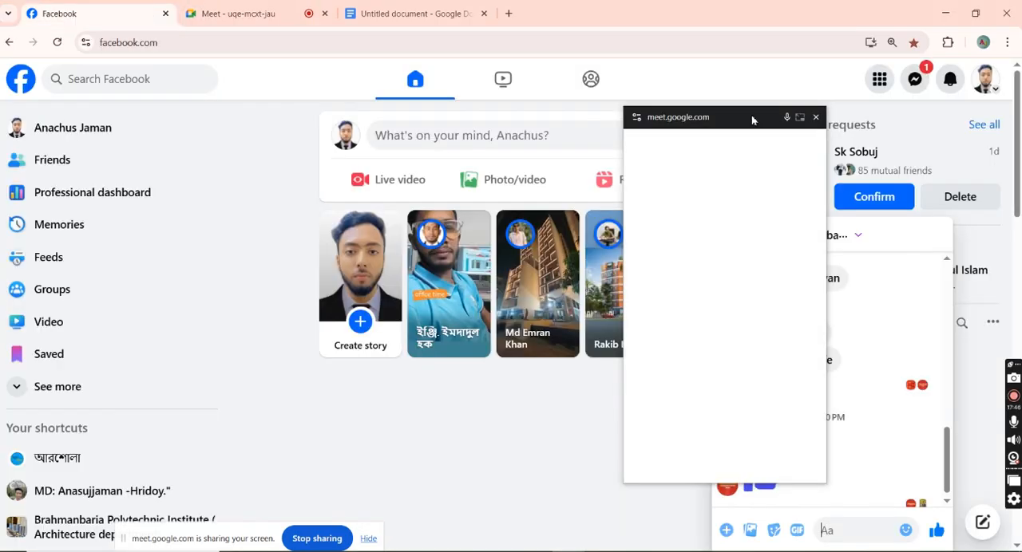
drag(700, 118, 755, 79)
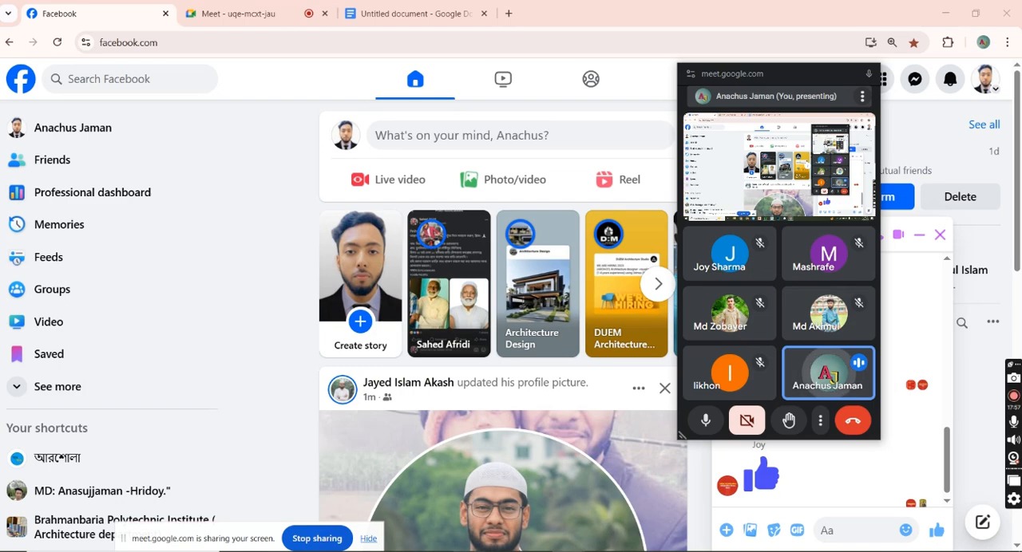
key(alt+Tab)
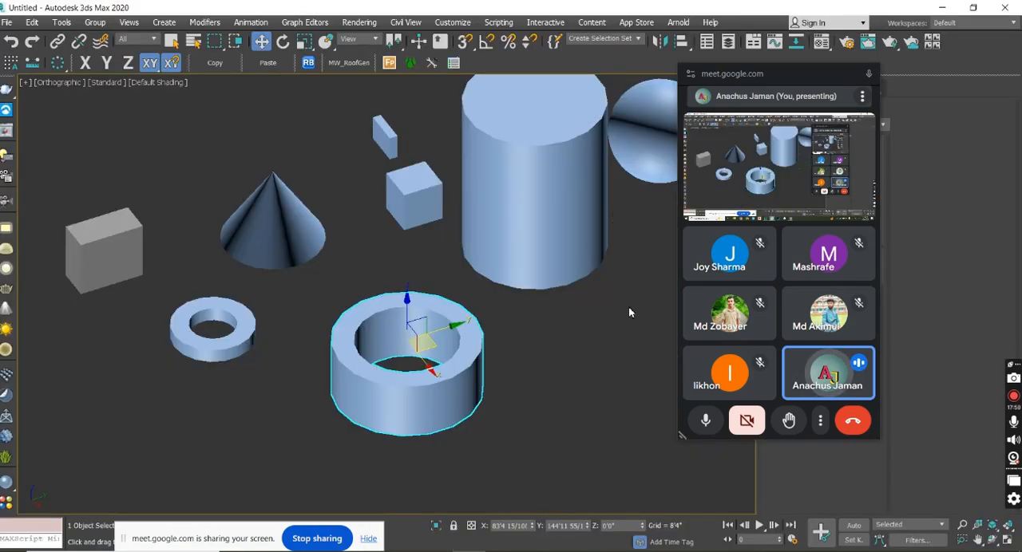
drag(765, 80, 923, 100)
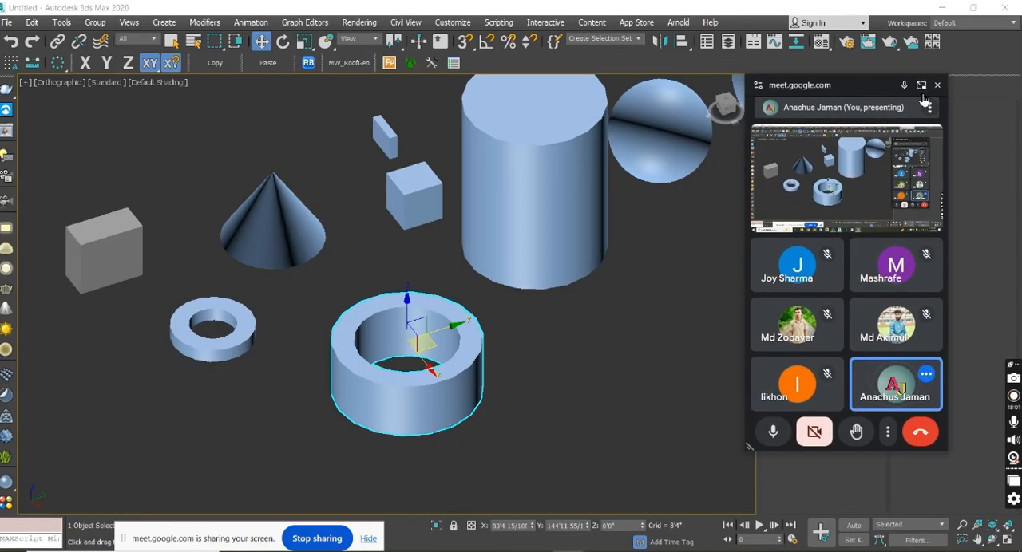
click(922, 85)
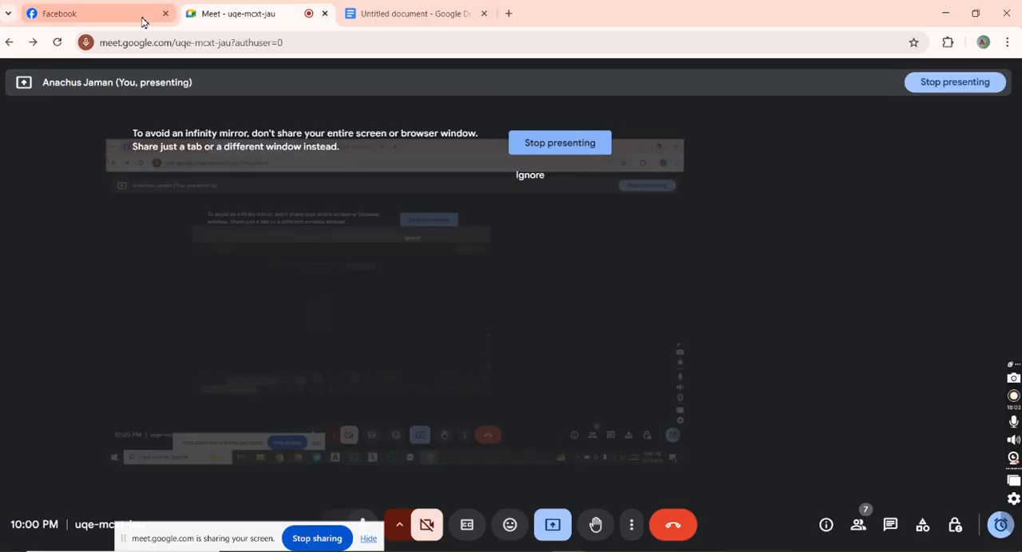
key(alt+Tab)
Create a torus in front of the spheres with radii of about 65'1" and 28'3".
middle_drag(668, 295, 463, 355)
middle_drag(522, 305, 426, 280)
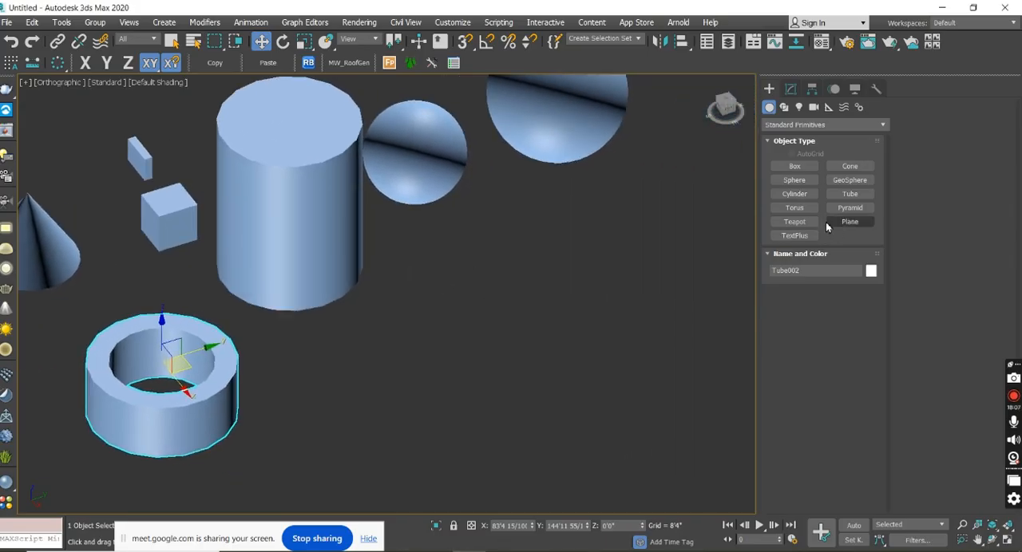
click(798, 209)
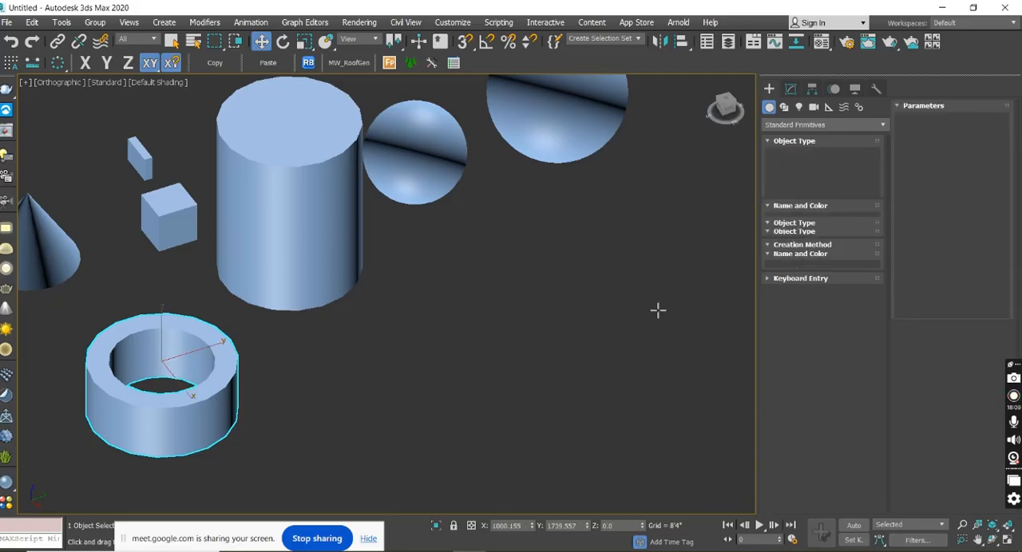
drag(588, 299, 574, 328)
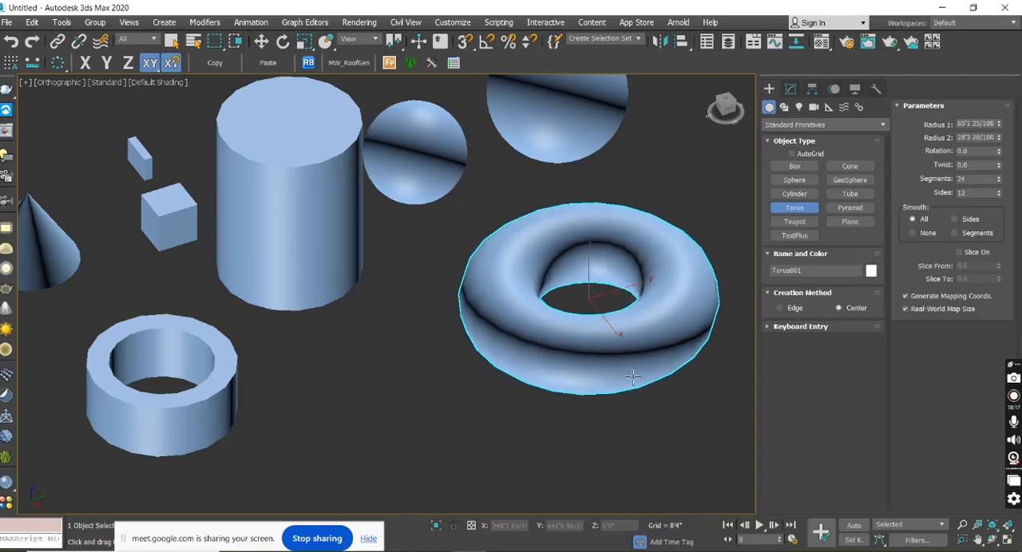
mouse_move(668, 363)
alt+middle_down()
mouse_move(645, 391)
mouse_move(679, 404)
mouse_move(638, 343)
mouse_move(653, 335)
mouse_move(685, 361)
alt+middle_up()
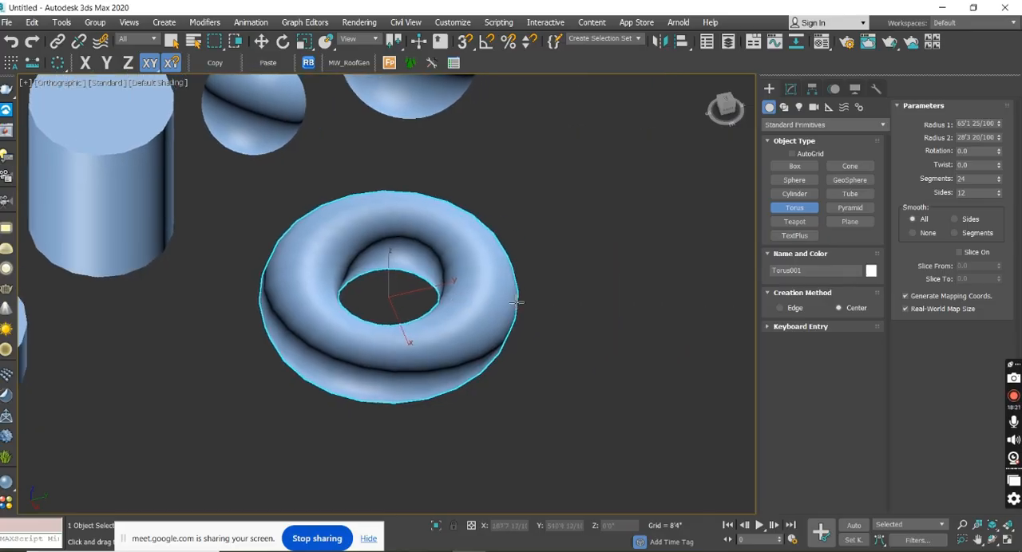
Create a pyramid beyond the larger sphere with a width of about 47'5" and a depth of about 52'4", and activate Move.
click(849, 208)
middle_drag(649, 201, 571, 352)
drag(574, 242, 550, 285)
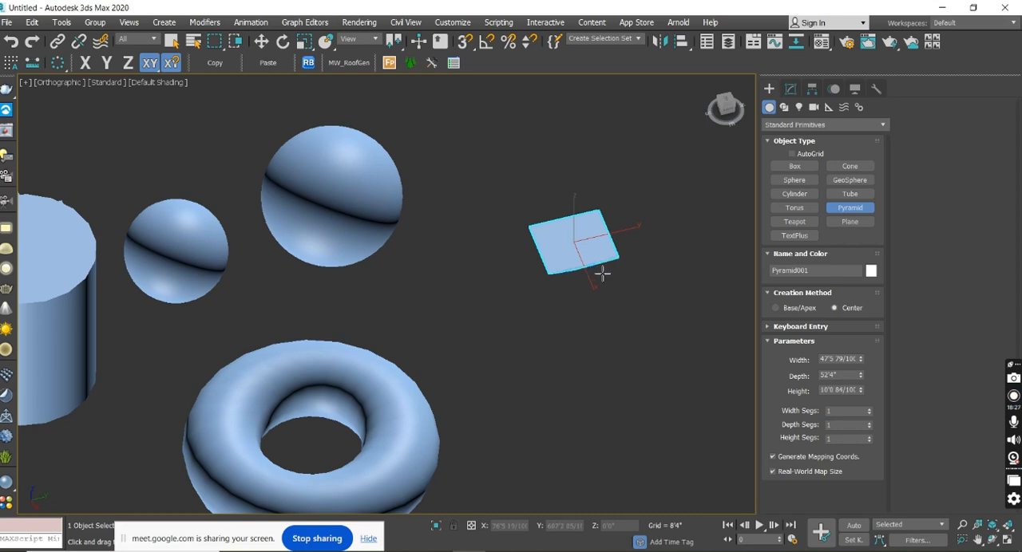
alt+middle_drag(648, 225, 577, 325)
key(w)
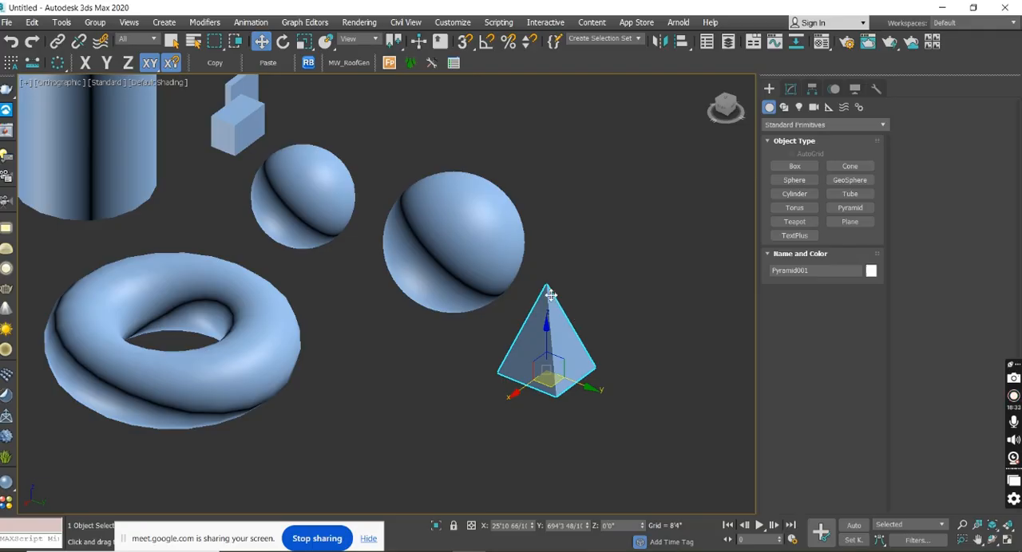
scroll(551, 295, up, 7)
scroll(545, 294, down, 5)
alt+middle_drag(573, 368, 567, 340)
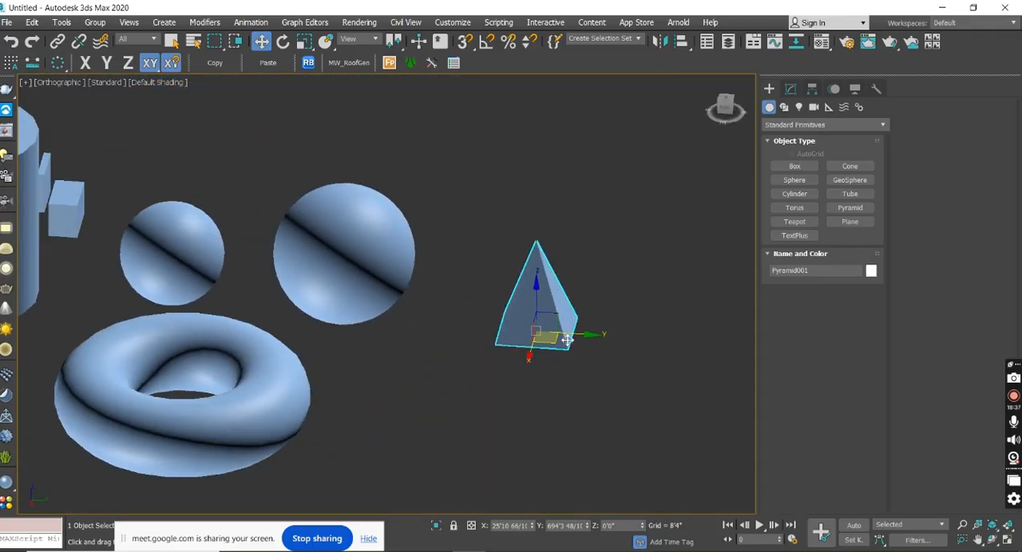
scroll(568, 341, up, 4)
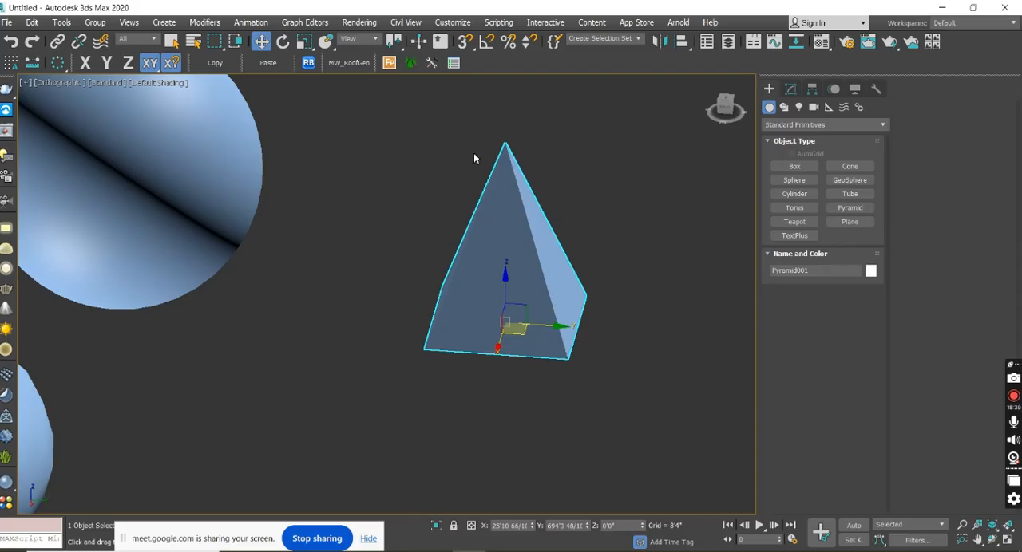
alt+middle_drag(538, 350, 570, 351)
Create a teapot in the empty area beyond the spheres and the pyramid.
scroll(569, 351, down, 4)
click(776, 222)
middle_drag(675, 253, 614, 473)
drag(538, 265, 544, 297)
right_click(543, 298)
Create a plane beside the teapot with a length of about 189'0" and a width of about 265'9".
middle_drag(603, 305, 514, 366)
click(843, 226)
middle_drag(657, 260, 561, 317)
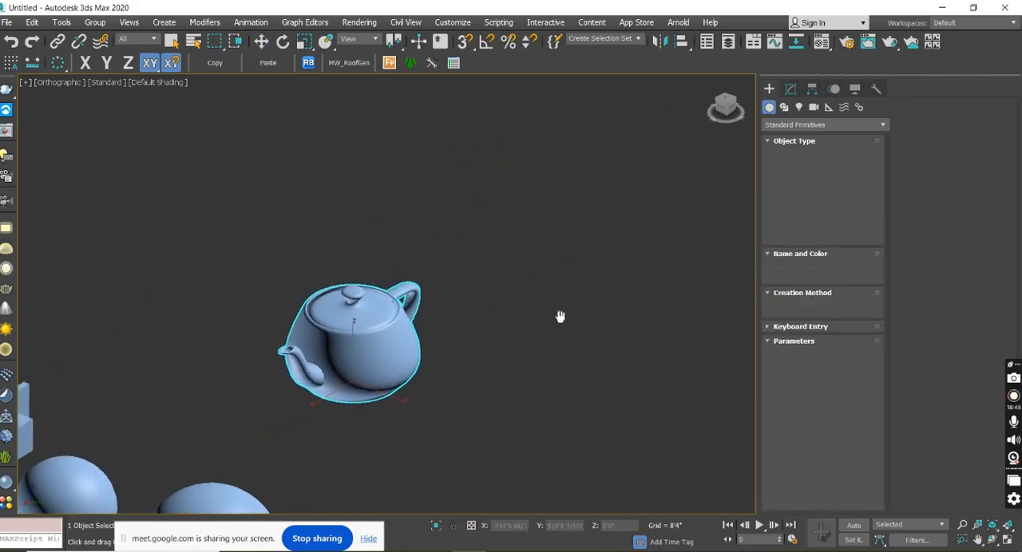
scroll(561, 312, down, 4)
drag(573, 225, 560, 338)
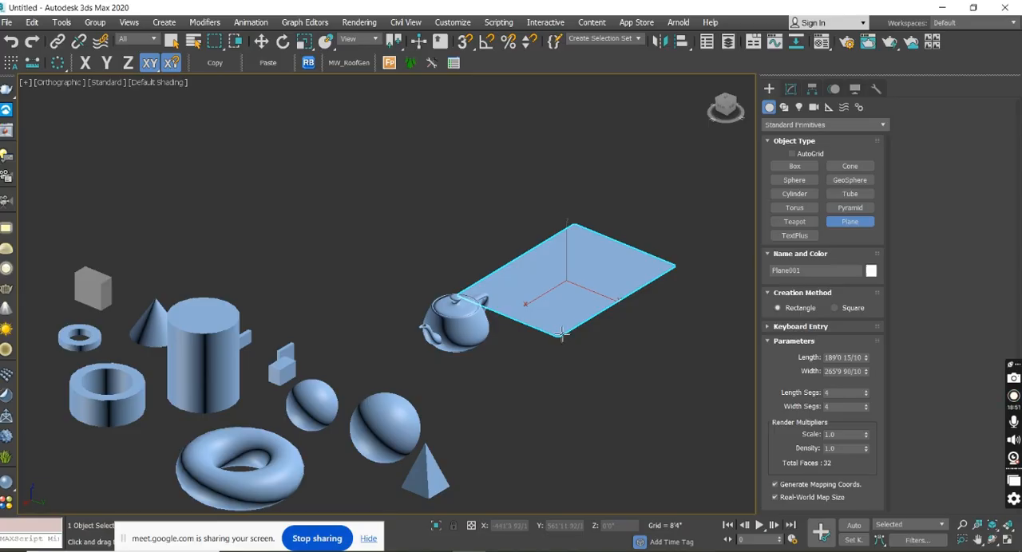
right_click(578, 318)
Examine the plane edge-on and the whole group of primitives from several angles and distances.
middle_drag(650, 329, 553, 289)
scroll(603, 285, up, 4)
scroll(634, 303, up, 2)
scroll(638, 274, down, 5)
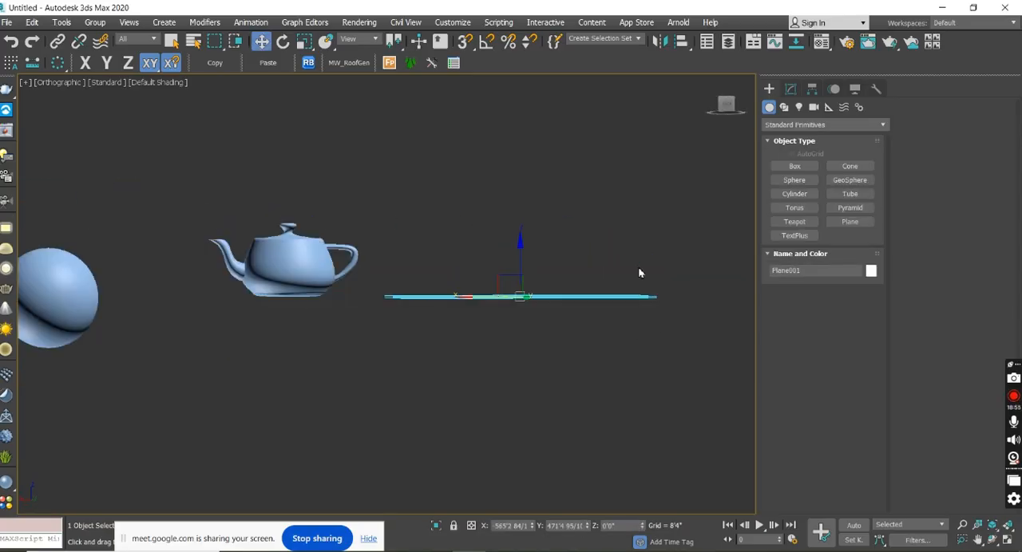
alt+middle_drag(637, 269, 580, 217)
scroll(580, 217, down, 5)
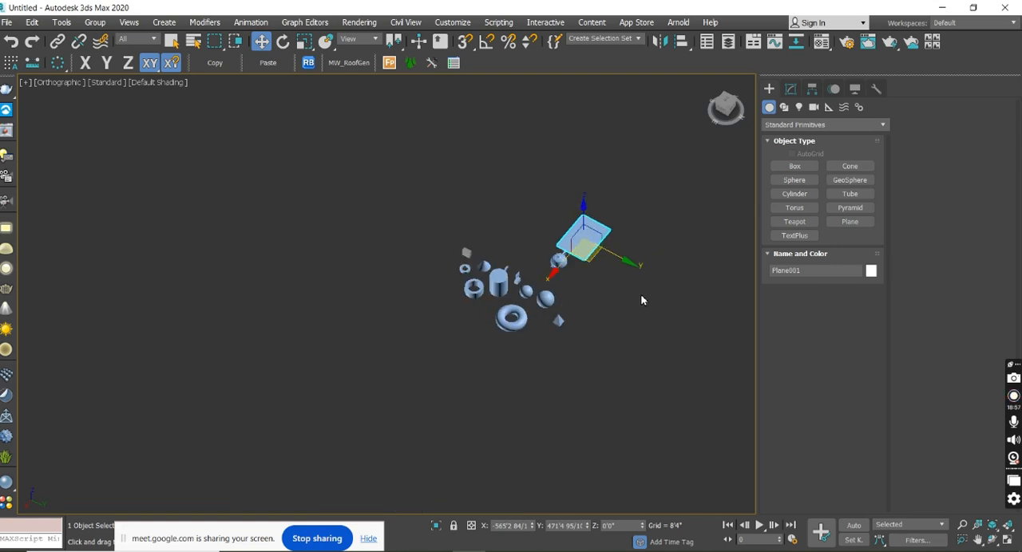
middle_drag(640, 293, 613, 263)
scroll(614, 193, up, 3)
middle_drag(445, 308, 559, 268)
alt+middle_drag(511, 286, 455, 296)
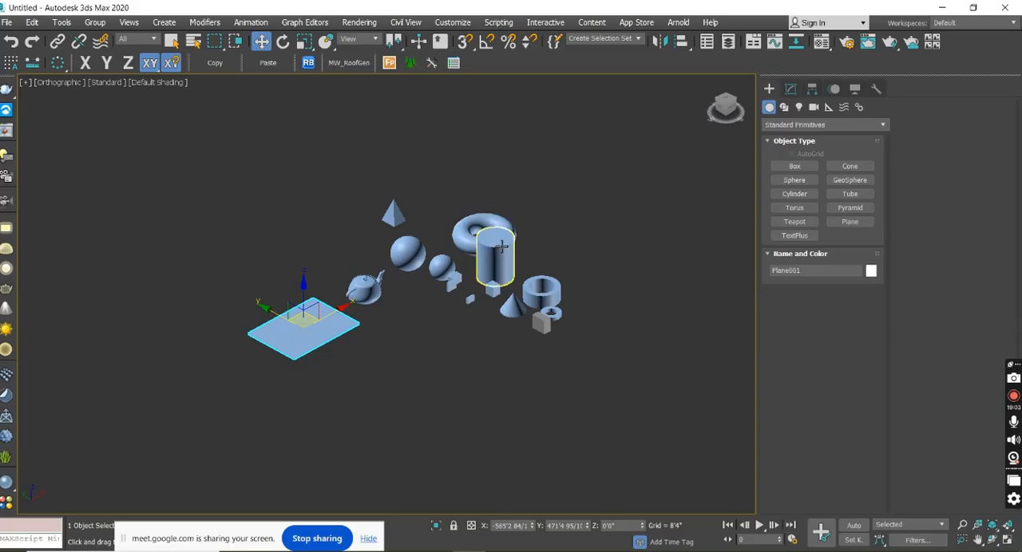
Select all the primitives in the scene and delete them.
click(784, 109)
click(768, 109)
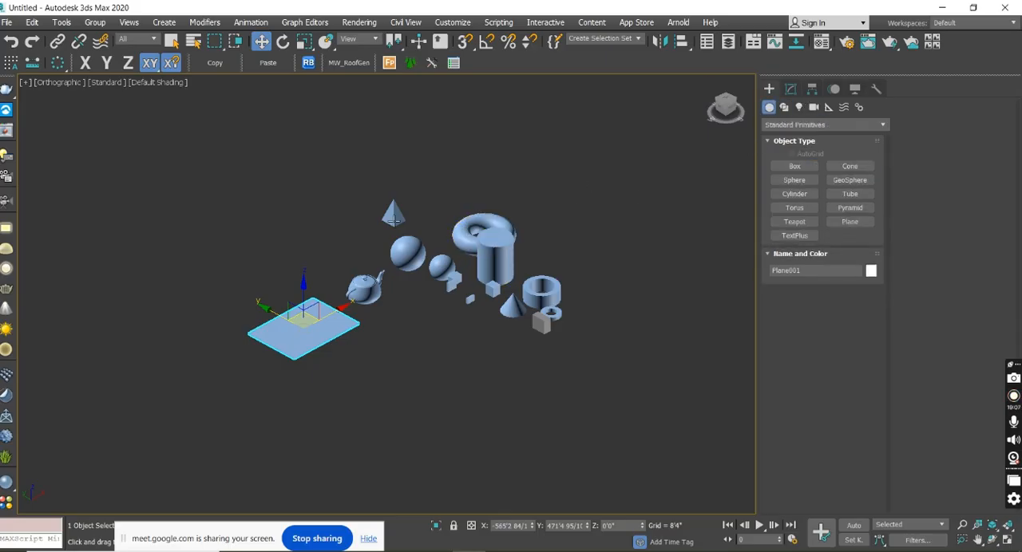
drag(597, 408, 596, 408)
key(Delete)
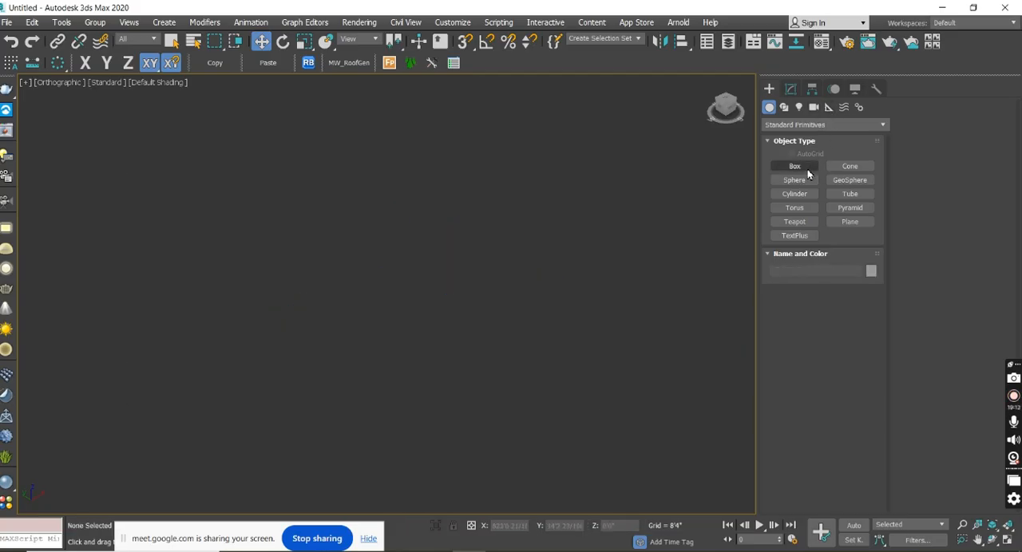
Create a box with a length of about 347'10", a width of about 448'7" and a height of about 546'8", and activate Move.
click(794, 167)
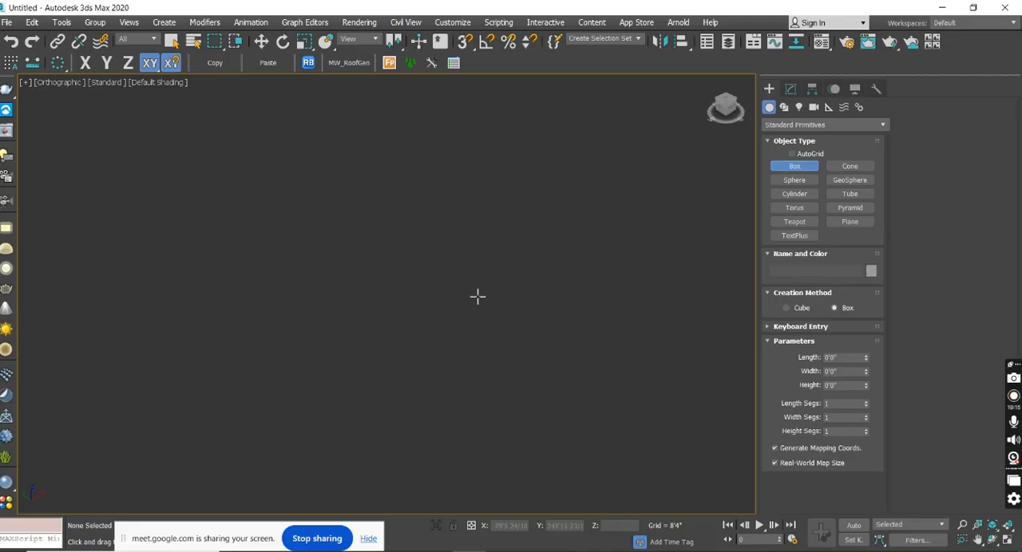
drag(477, 297, 456, 400)
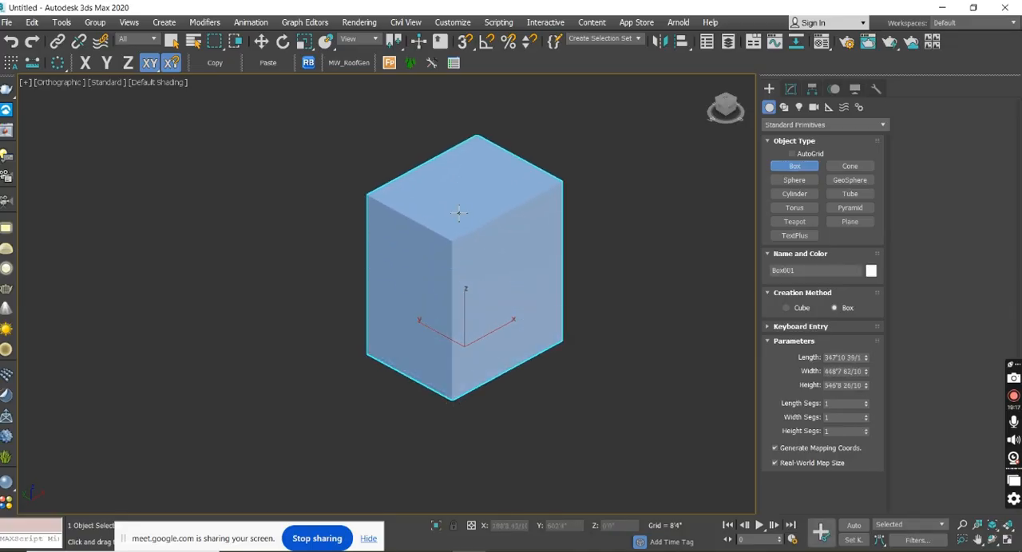
click(459, 213)
key(w)
Turn on the Edged Faces display and examine the box's edges from different angles.
alt+middle_drag(588, 338, 500, 344)
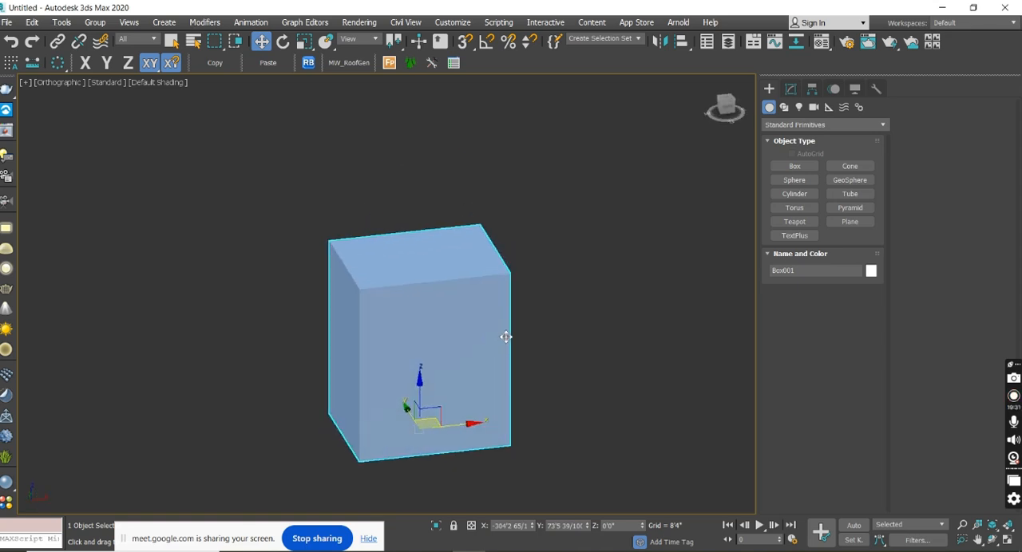
key(F4)
alt+middle_drag(483, 340, 490, 315)
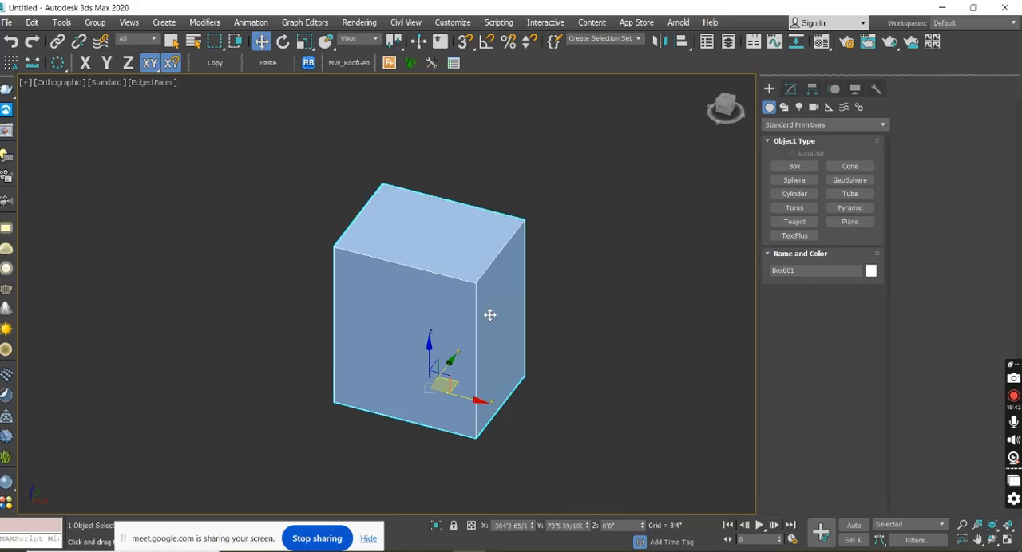
alt+middle_drag(552, 338, 570, 332)
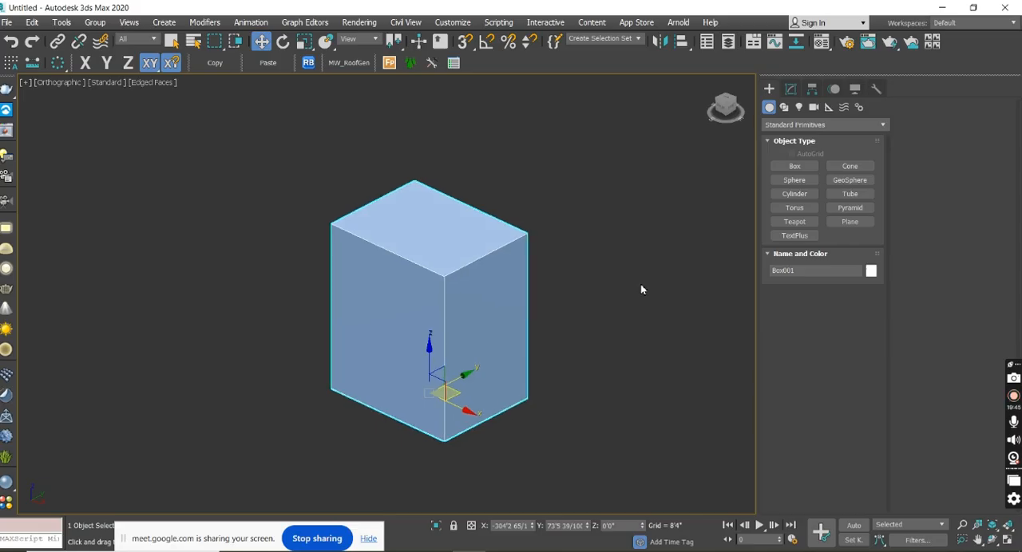
Open the box's modify settings and look through the list of available modifiers.
click(787, 91)
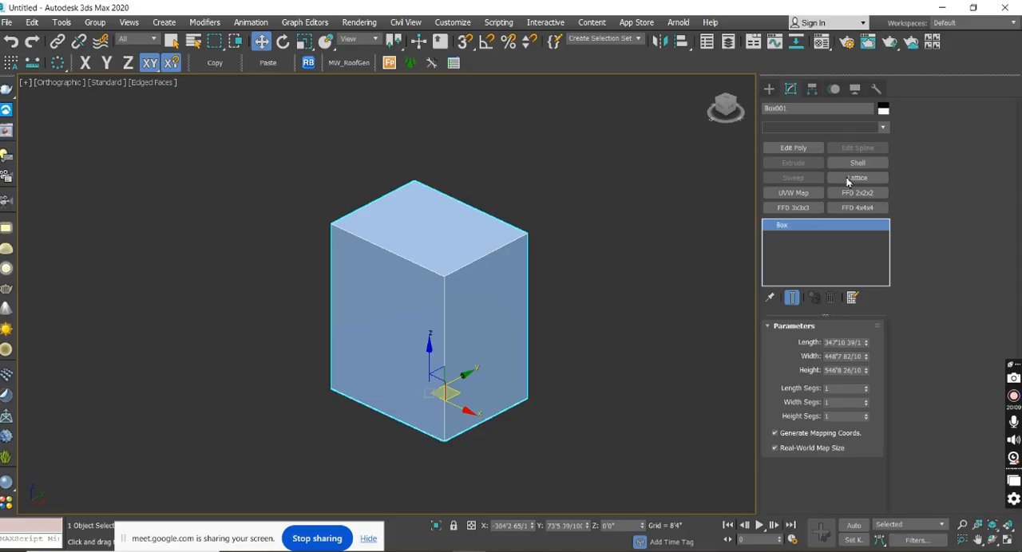
click(884, 129)
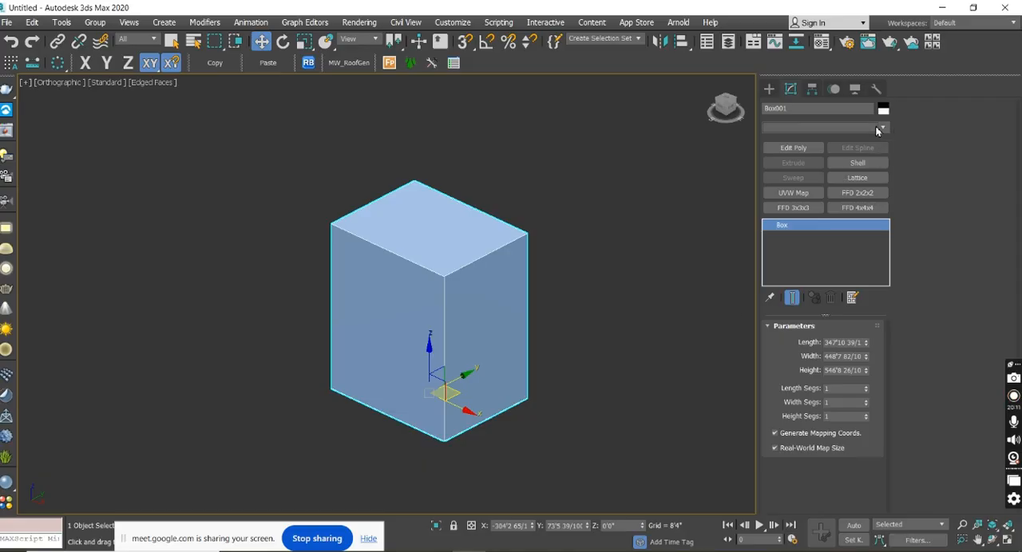
click(883, 128)
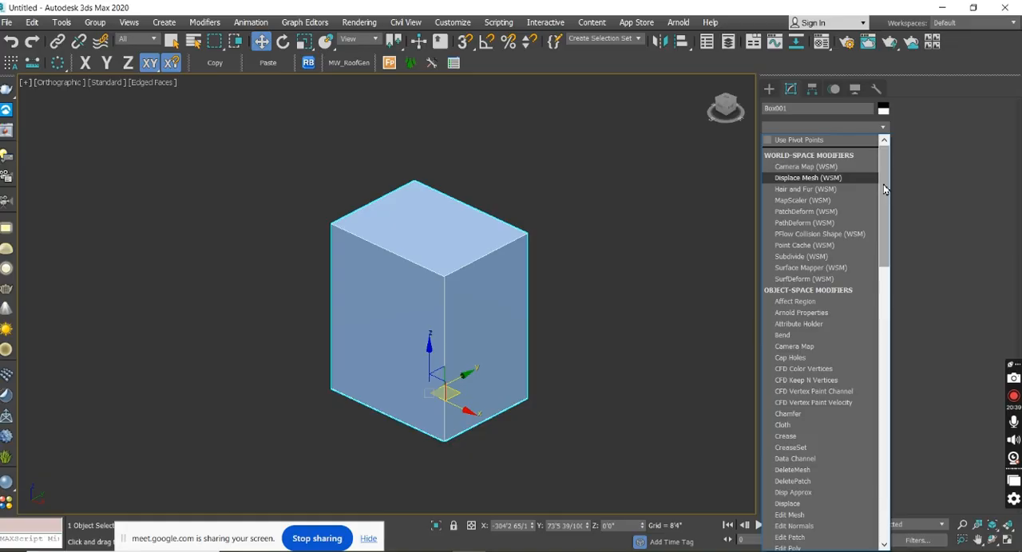
drag(884, 190, 926, 148)
click(943, 145)
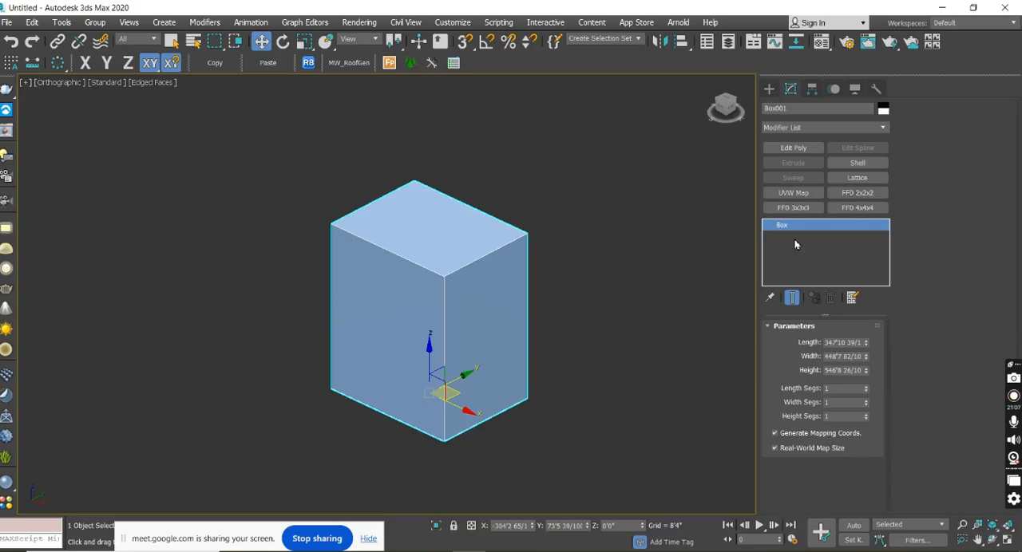
Hide the modifier shortcut buttons shown above the box's modifier stack.
alt+middle_drag(600, 342, 581, 352)
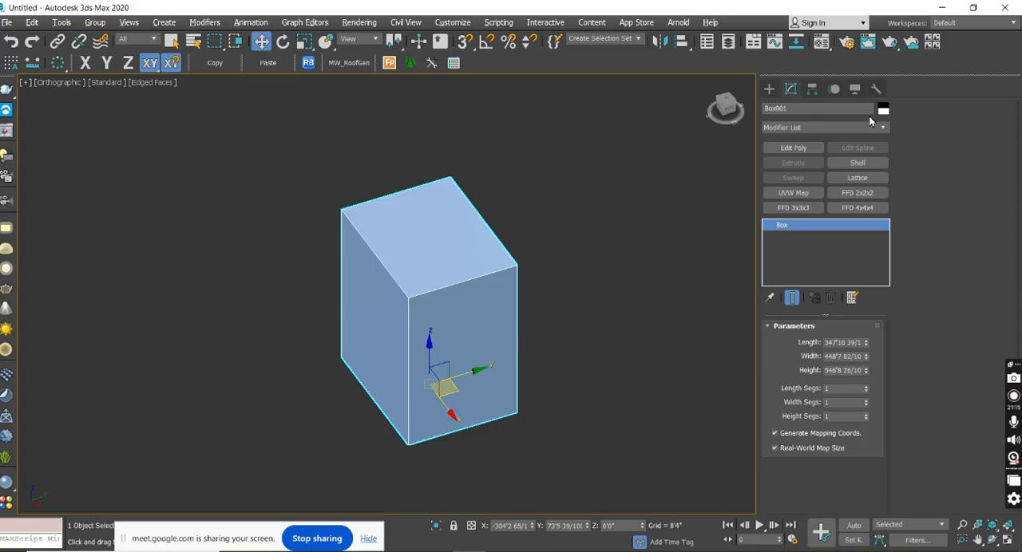
right_click(806, 129)
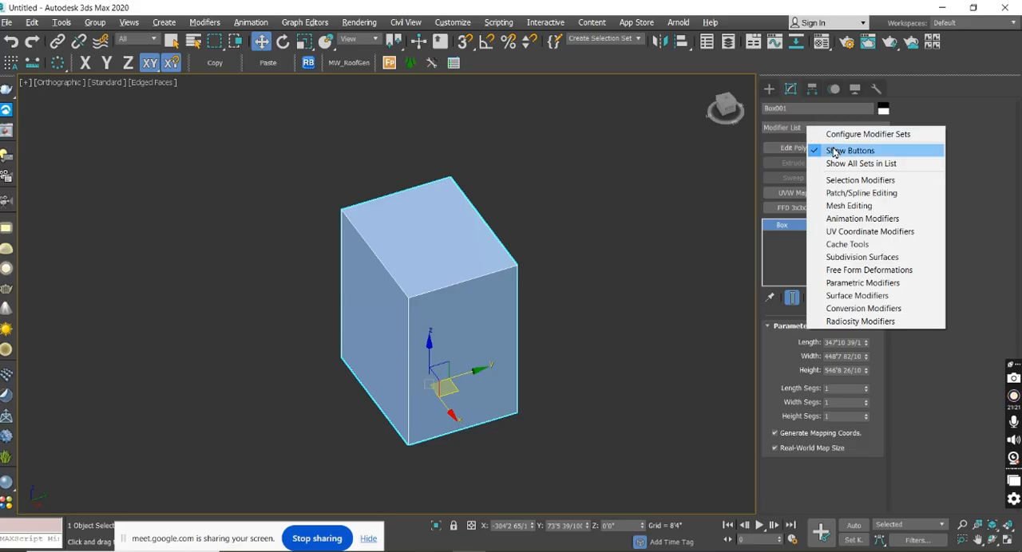
click(834, 151)
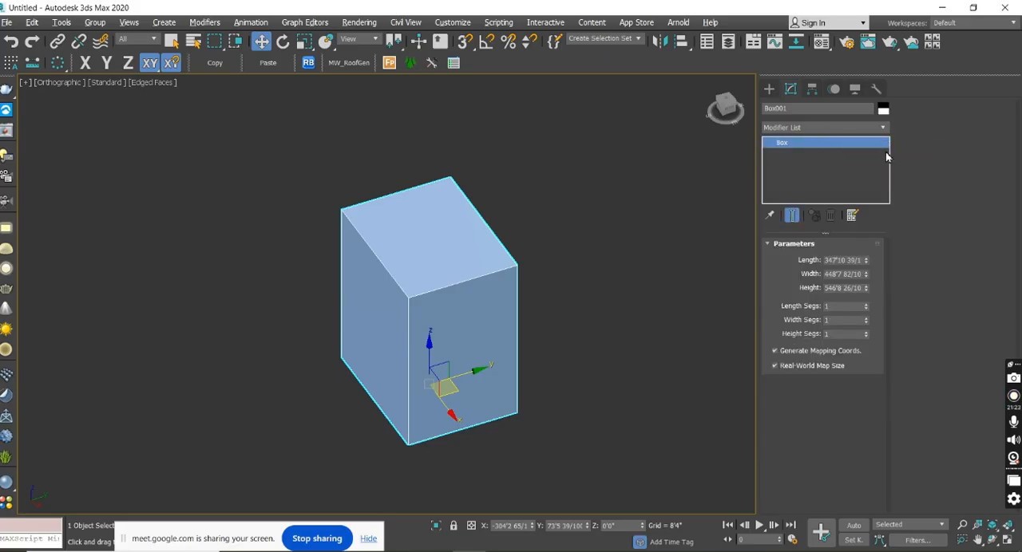
Open the modifier set configuration and set the total number of buttons to 12.
right_click(847, 131)
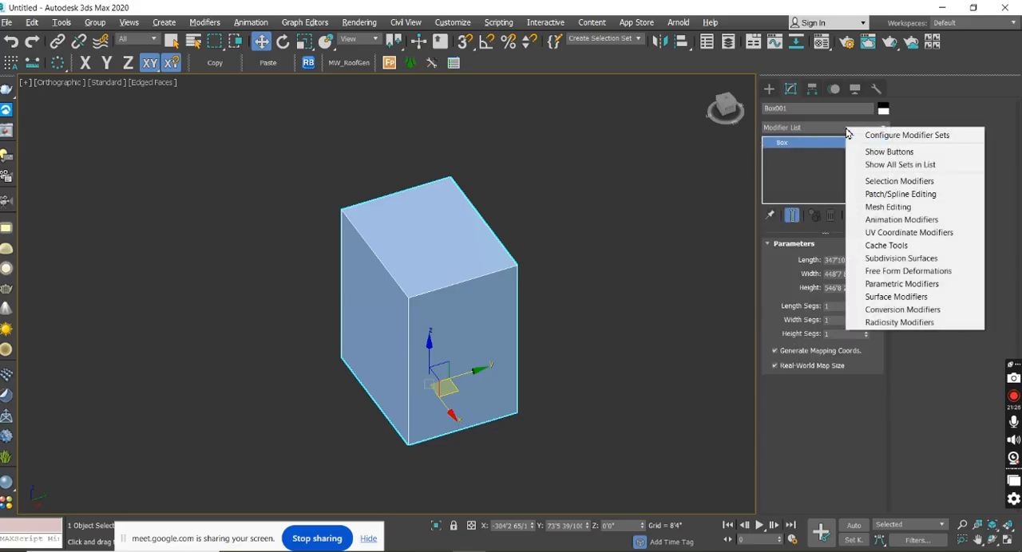
click(902, 136)
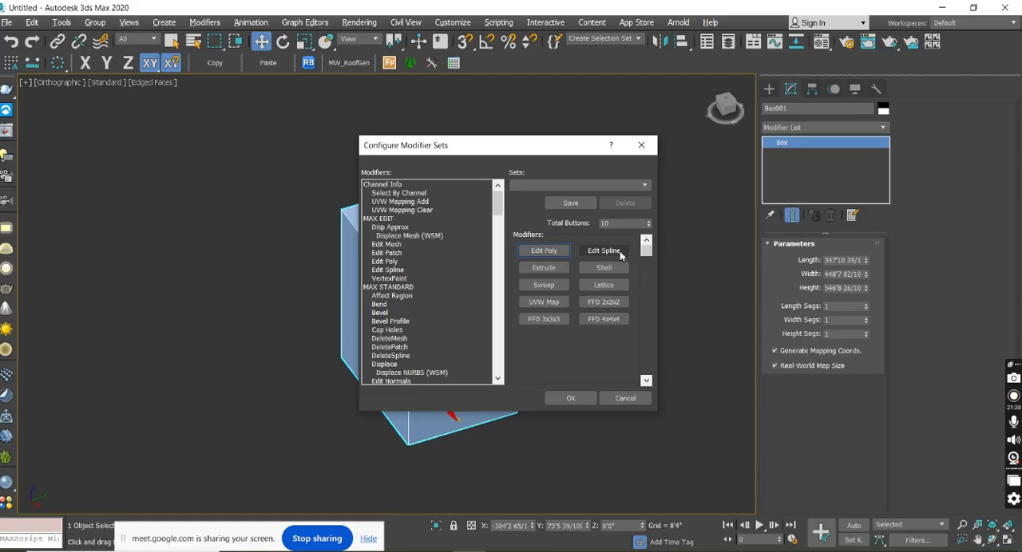
click(648, 222)
click(648, 222)
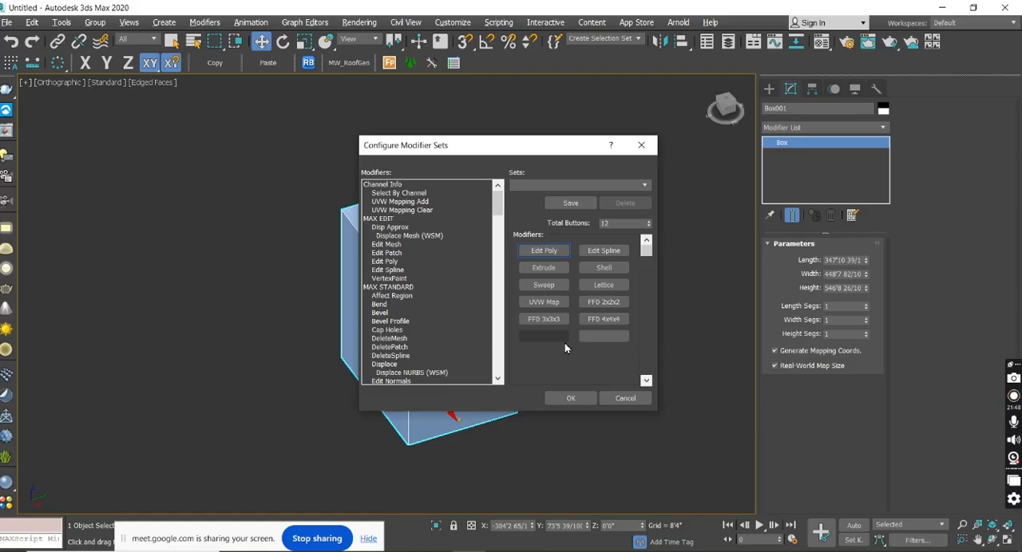
Set the modifier set's total buttons to 10 and assign the Edit Poly modifier to the first button.
click(649, 227)
click(648, 227)
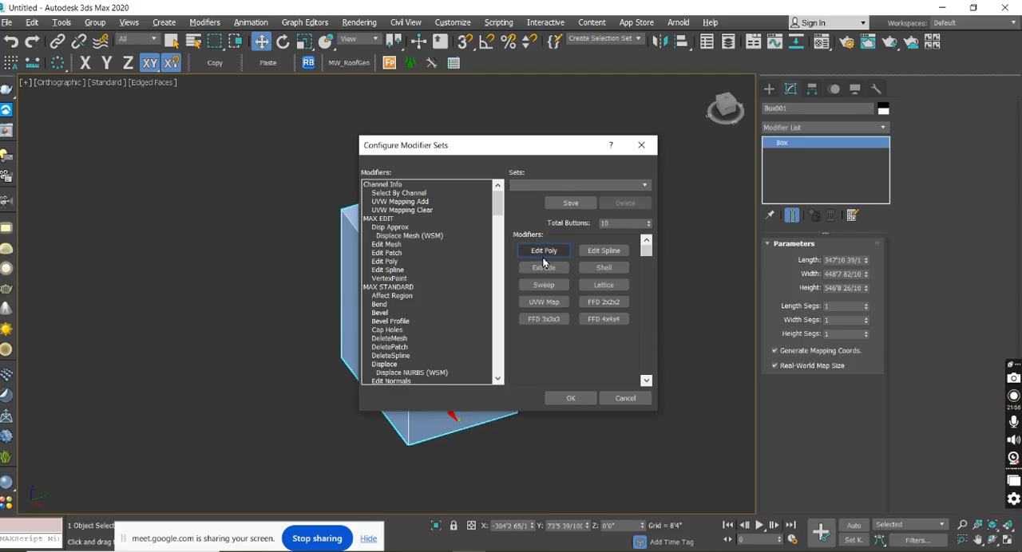
mouse_move(497, 204)
mouse_down()
mouse_move(511, 292)
mouse_move(495, 205)
mouse_up()
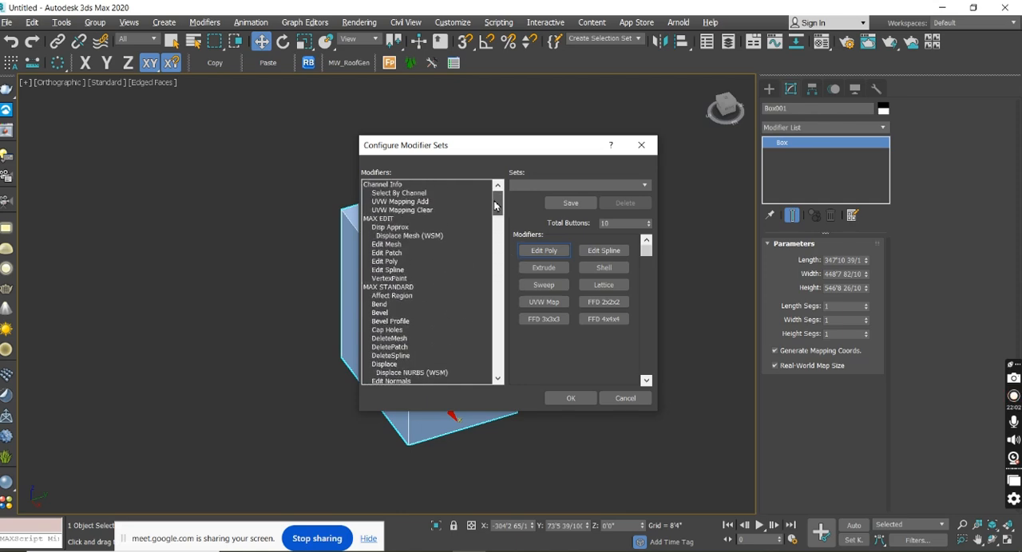
drag(496, 214, 496, 233)
click(410, 236)
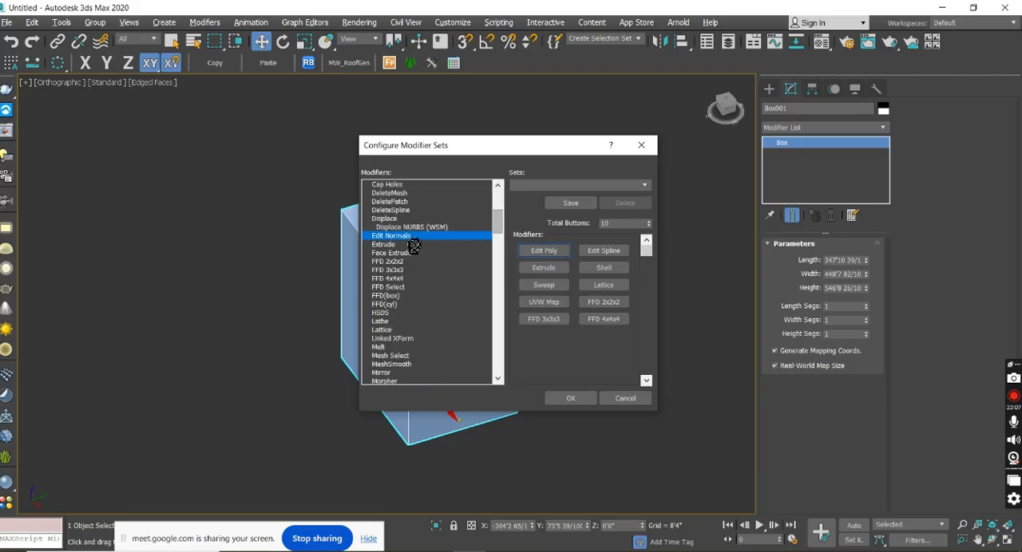
click(412, 245)
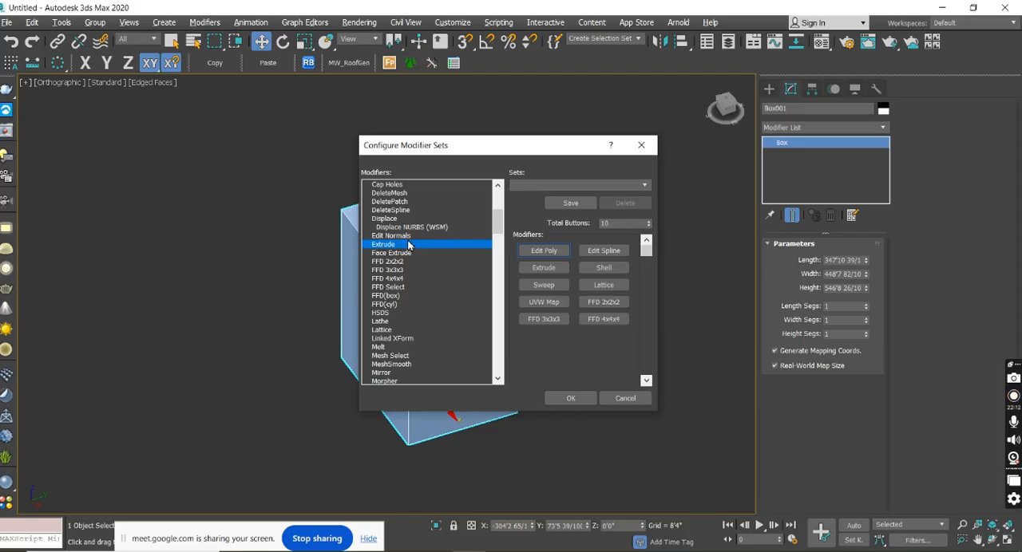
scroll(403, 271, up, 6)
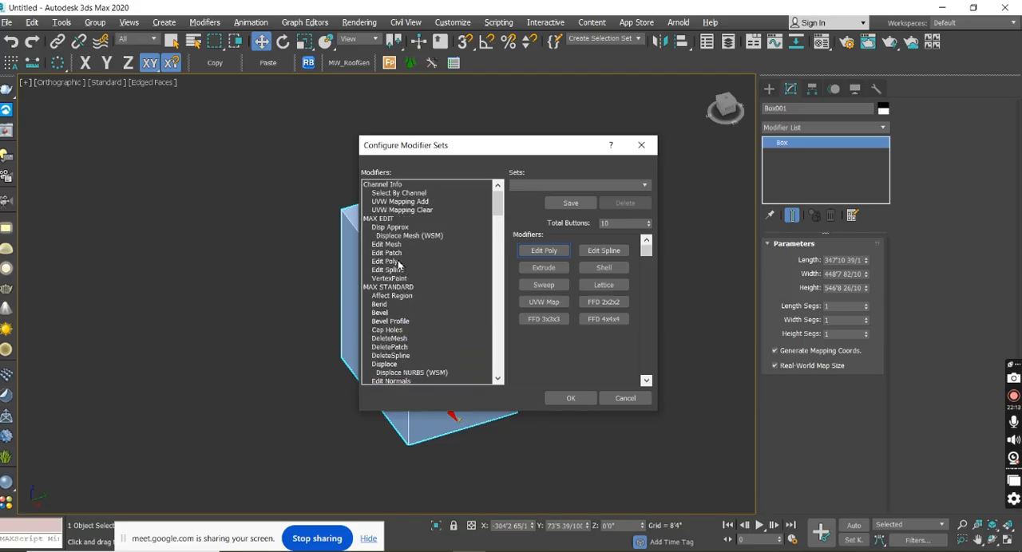
click(389, 263)
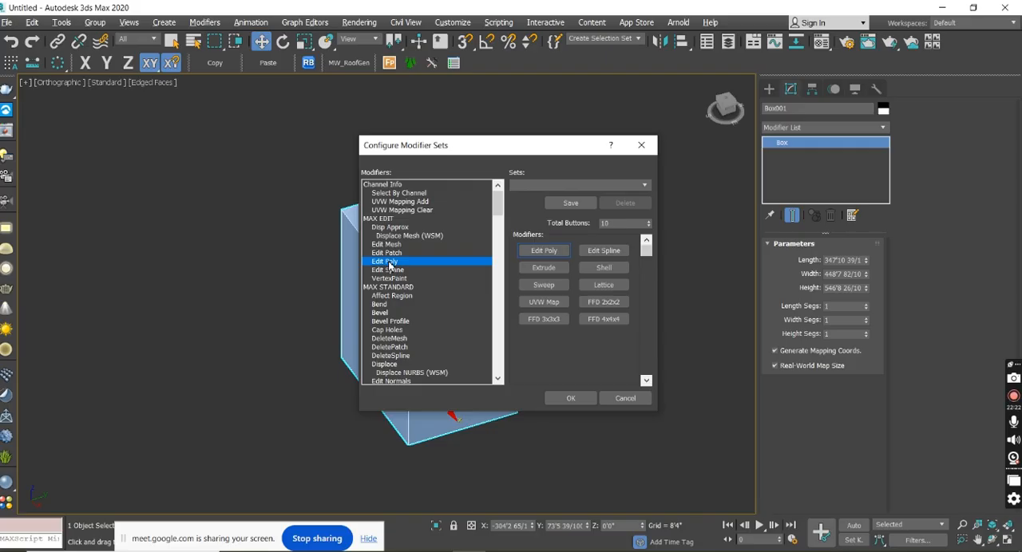
drag(390, 266, 545, 250)
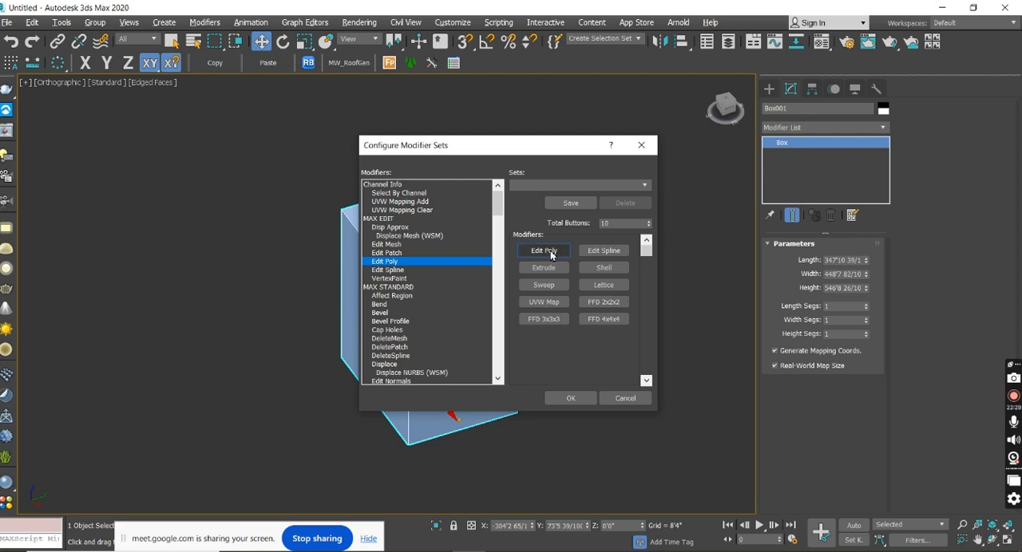
Set the total number of buttons to 12 and assign Bend and Bevel to the two empty buttons.
click(648, 222)
click(648, 222)
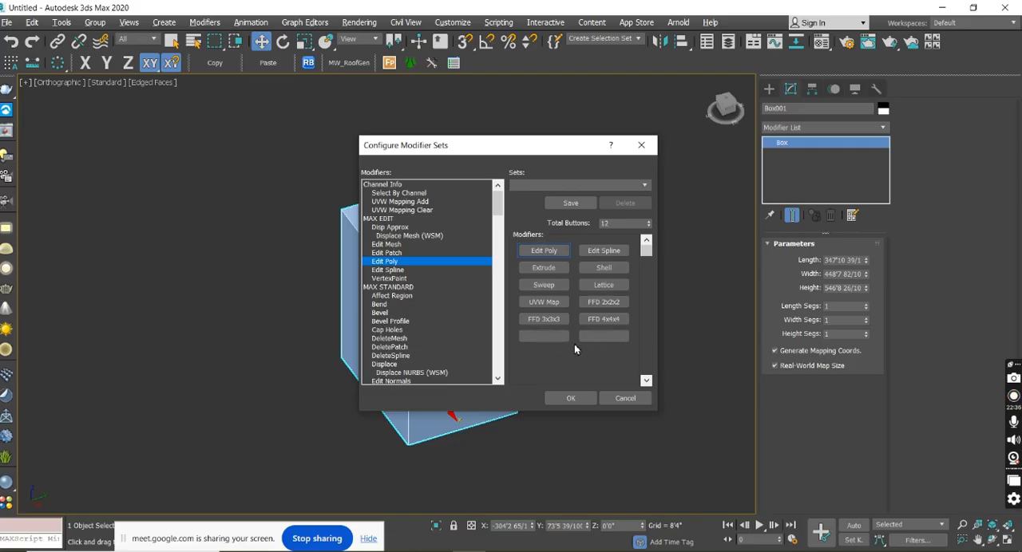
click(380, 305)
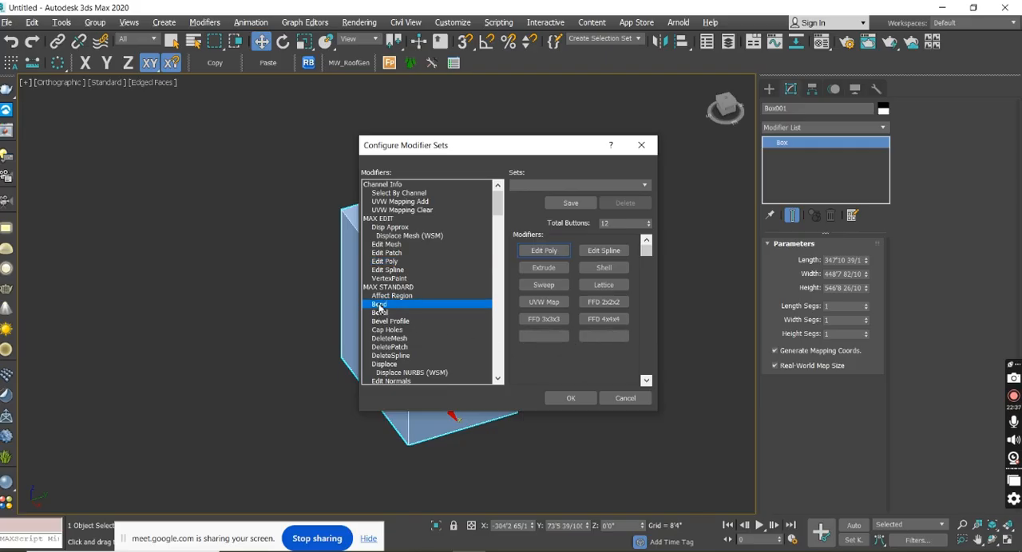
drag(380, 307, 542, 344)
click(380, 314)
drag(380, 317, 605, 339)
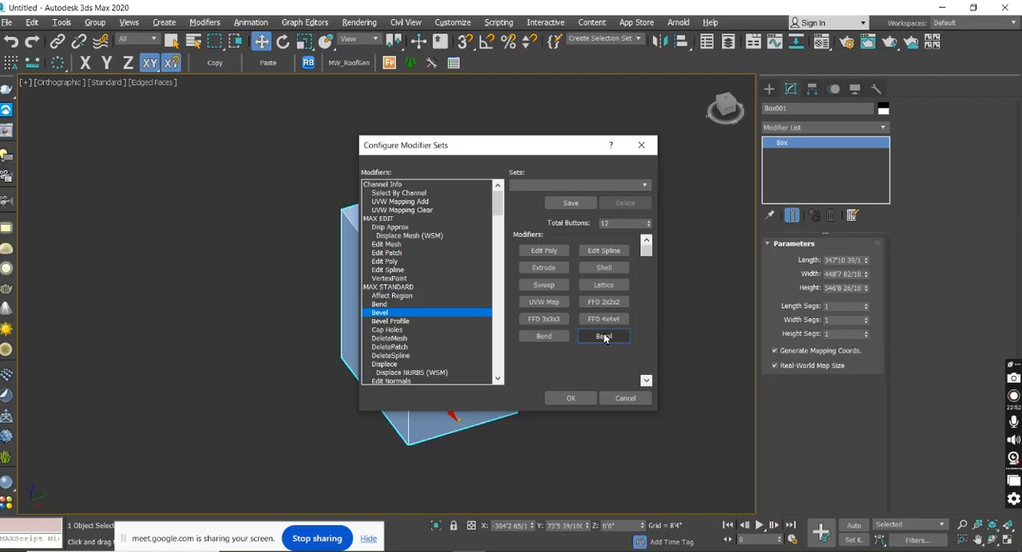
Save and accept the modifier set configuration, and show the modifier buttons above the box's modifier stack.
scroll(436, 267, down, 15)
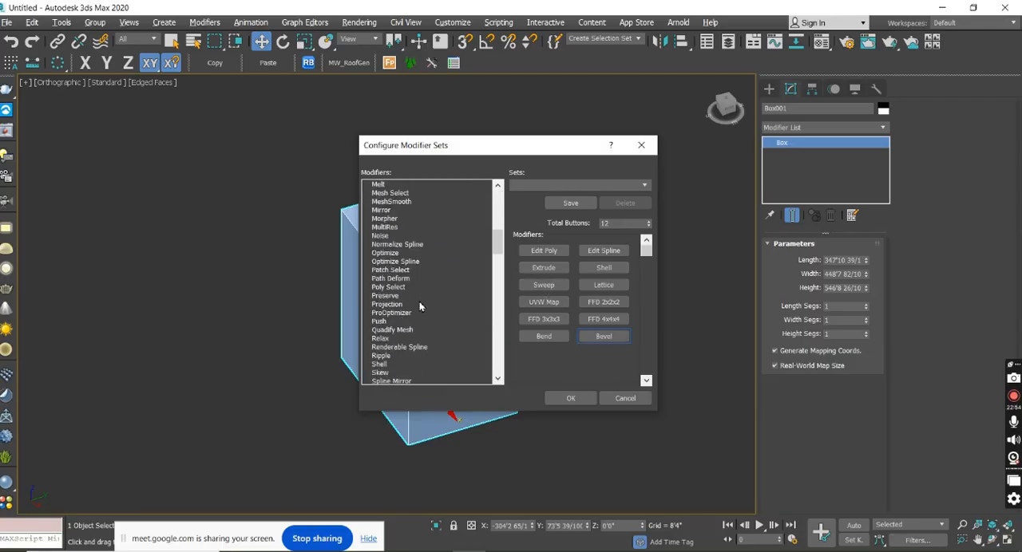
scroll(418, 308, up, 15)
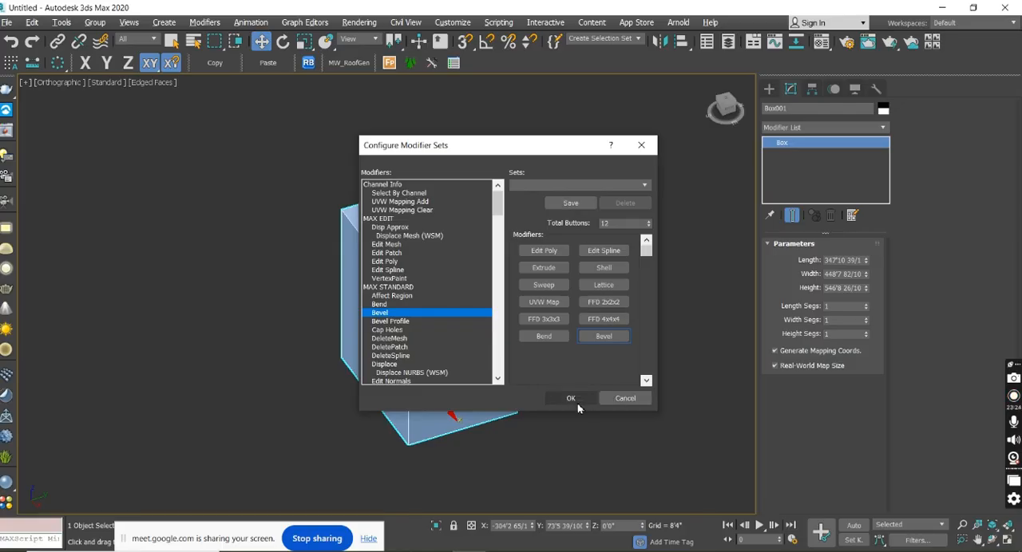
click(578, 205)
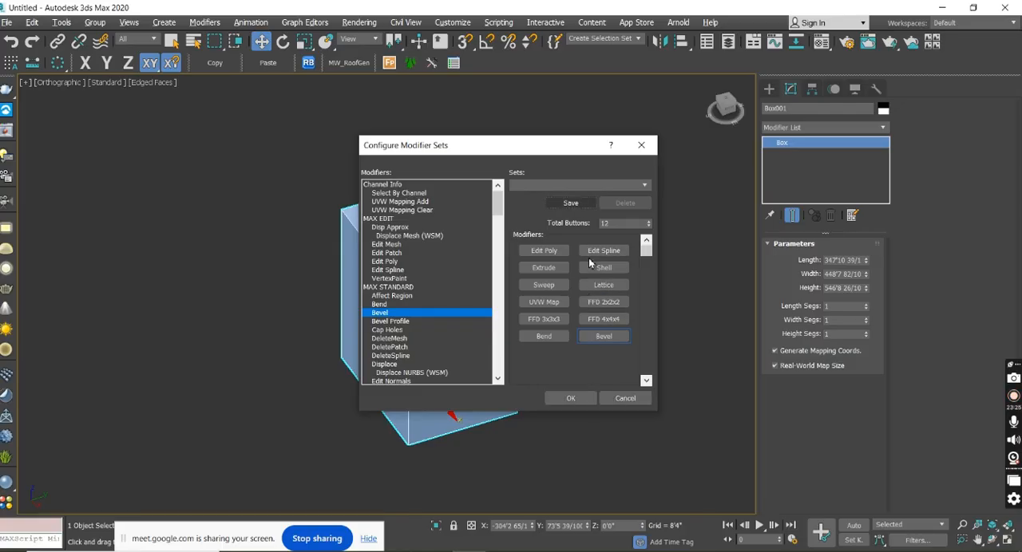
click(580, 399)
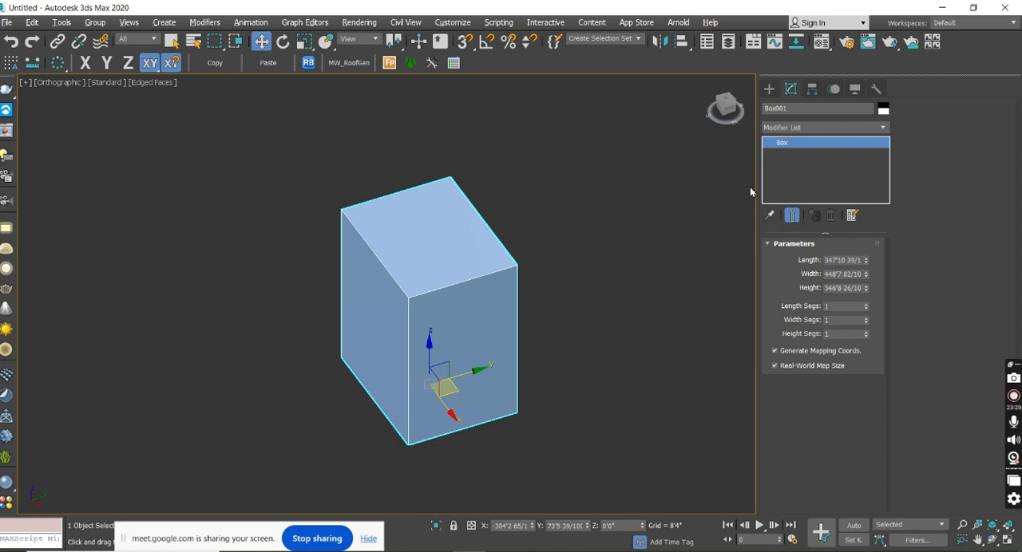
right_click(839, 130)
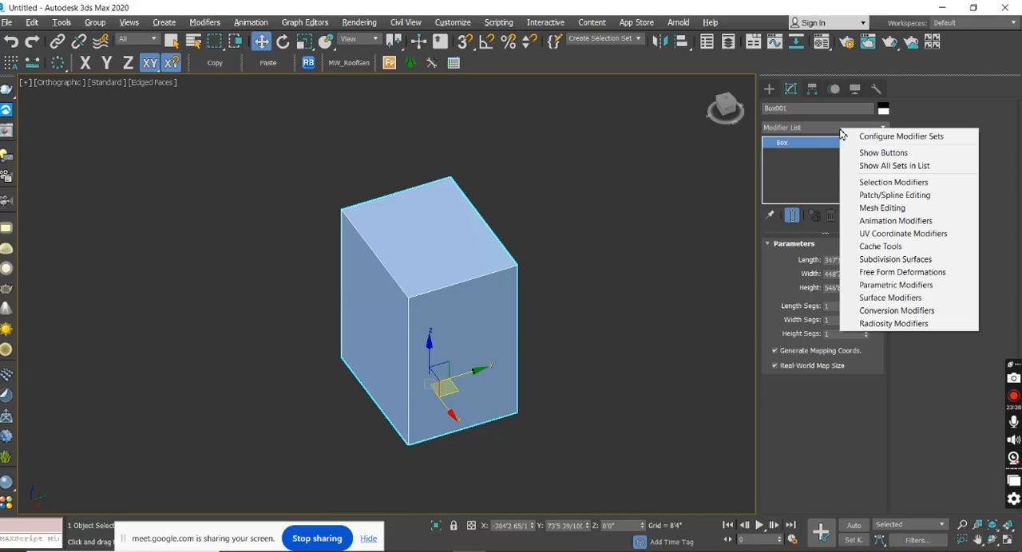
click(915, 159)
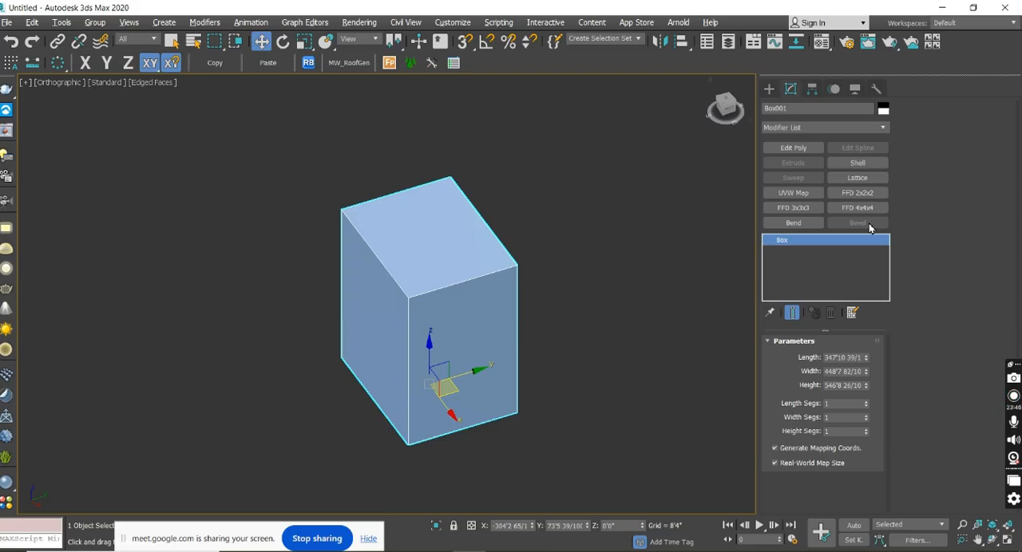
Switch the viewport to Wireframe display and examine the box from different angles.
middle_drag(707, 319, 673, 326)
alt+middle_drag(616, 362, 583, 335)
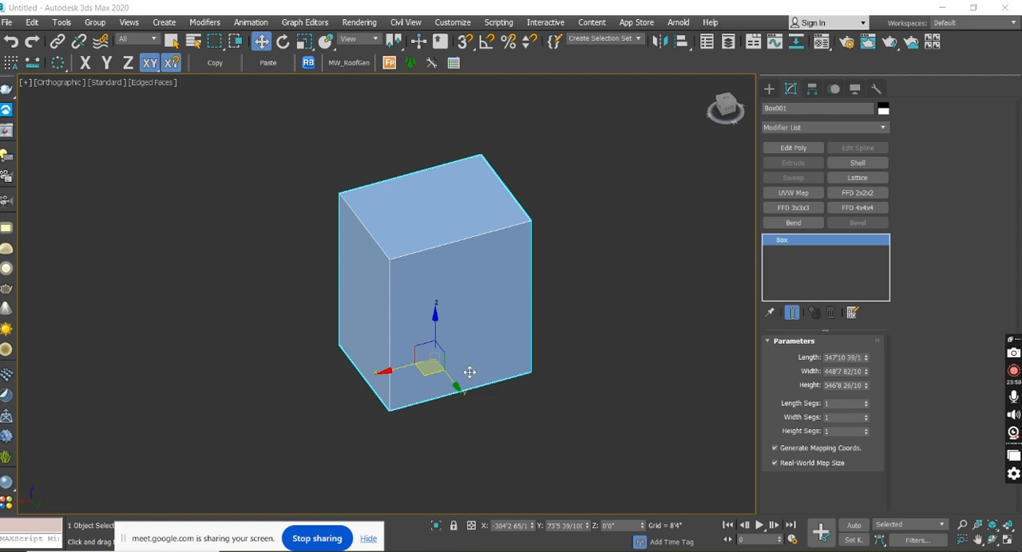
alt+middle_drag(450, 415, 542, 404)
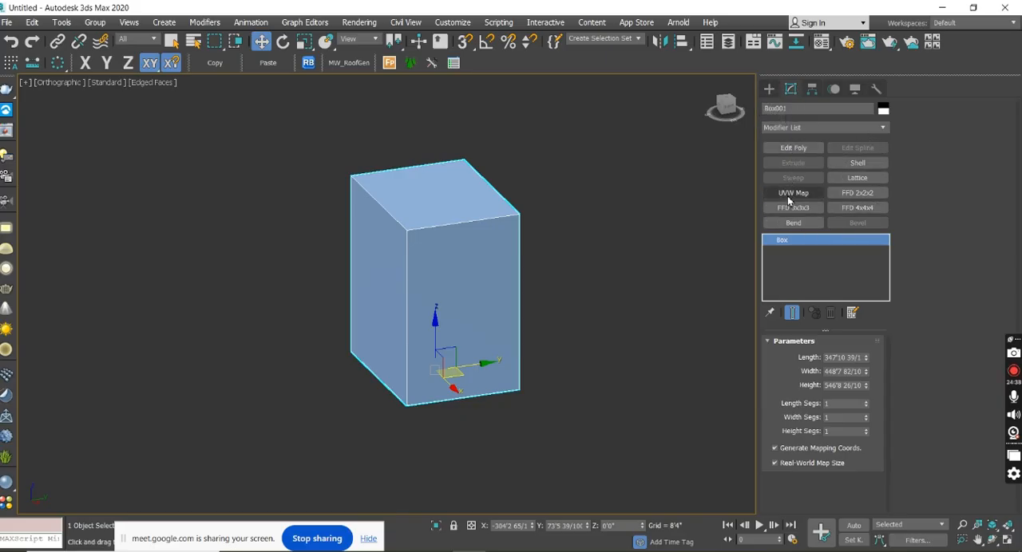
middle_drag(555, 282, 607, 284)
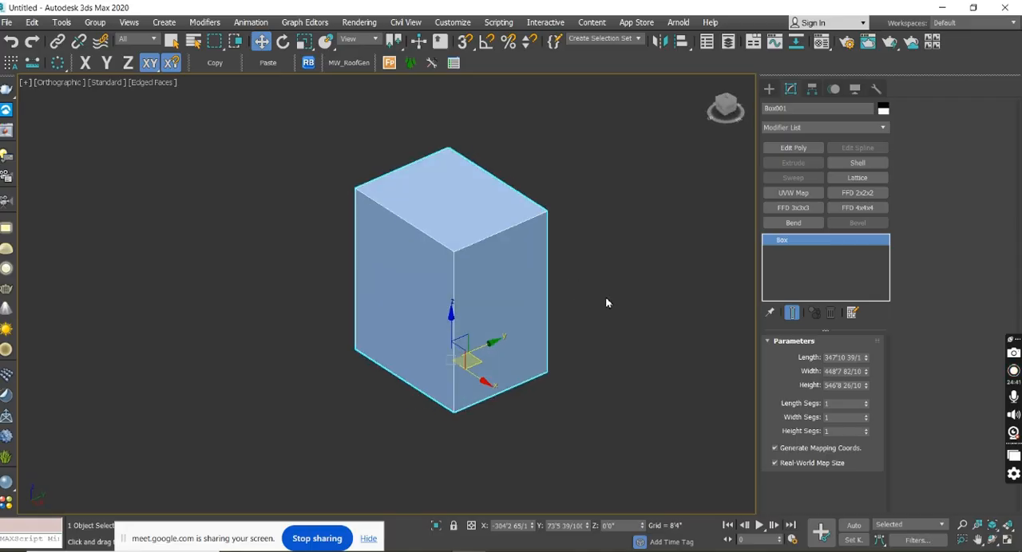
key(F3)
mouse_move(616, 360)
alt+middle_down()
mouse_move(514, 353)
mouse_move(542, 394)
mouse_move(604, 353)
mouse_move(636, 355)
mouse_move(577, 351)
mouse_move(625, 349)
alt+middle_up()
alt+middle_drag(545, 228, 580, 227)
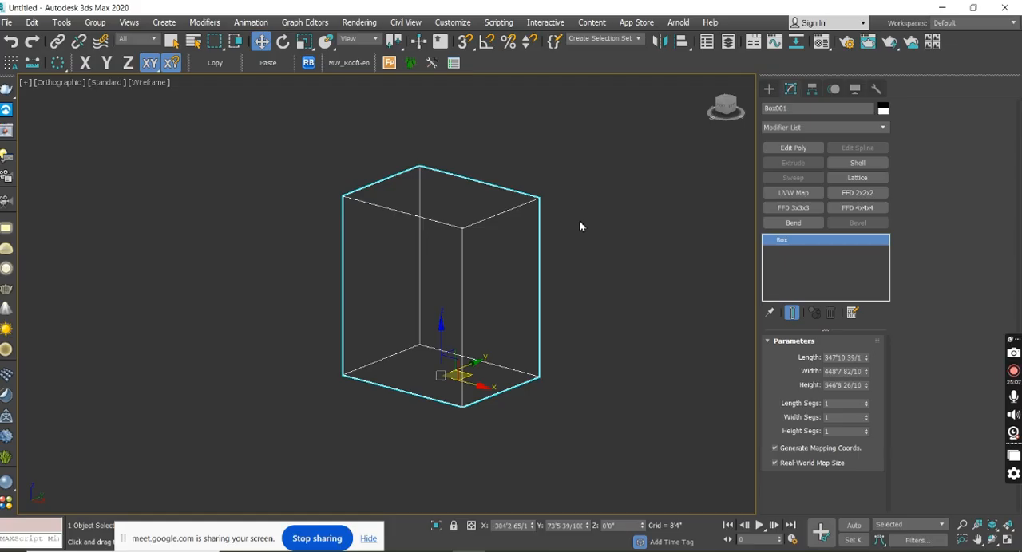
Switch the viewport from Wireframe to shaded display with edged faces, deselect the box and view it from another angle.
key(F3)
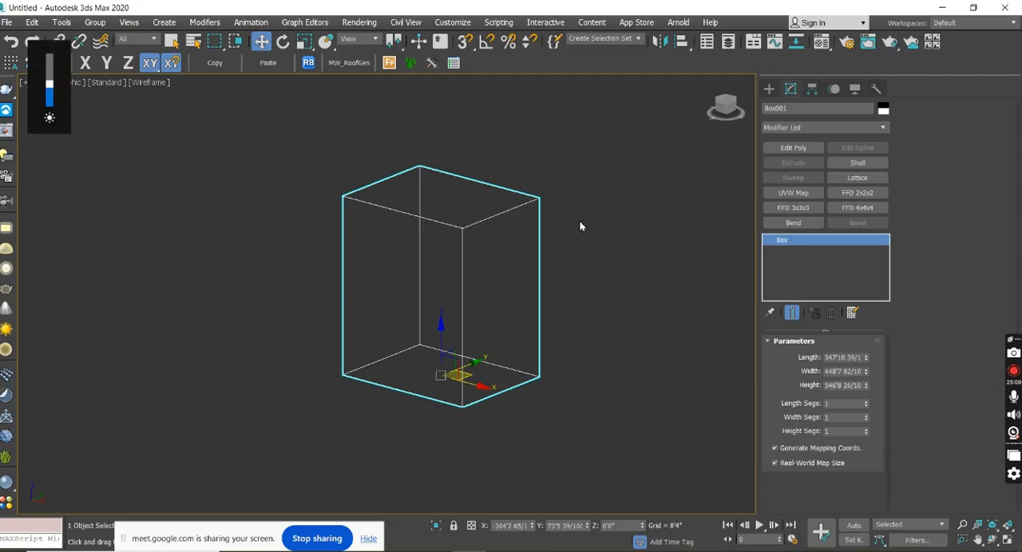
key(XF86MonBrightnessUp)
key(XF86MonBrightnessUp)
key(XF86MonBrightnessUp)
key(XF86MonBrightnessDown)
key(XF86MonBrightnessDown)
key(F3)
click(580, 227)
mouse_move(599, 315)
alt+middle_down()
mouse_move(508, 349)
mouse_move(511, 237)
mouse_move(566, 297)
mouse_move(543, 281)
alt+middle_up()
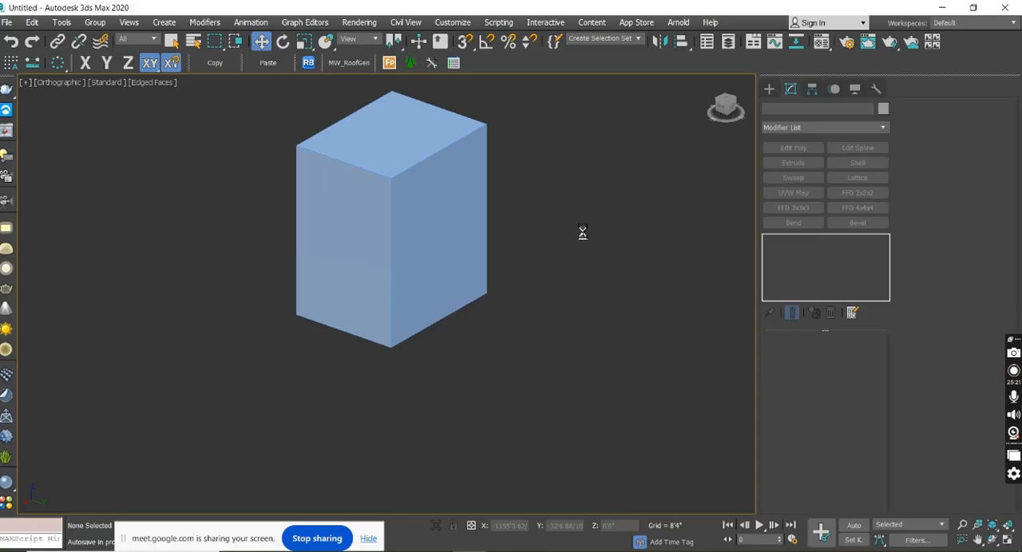
middle_drag(522, 240, 568, 267)
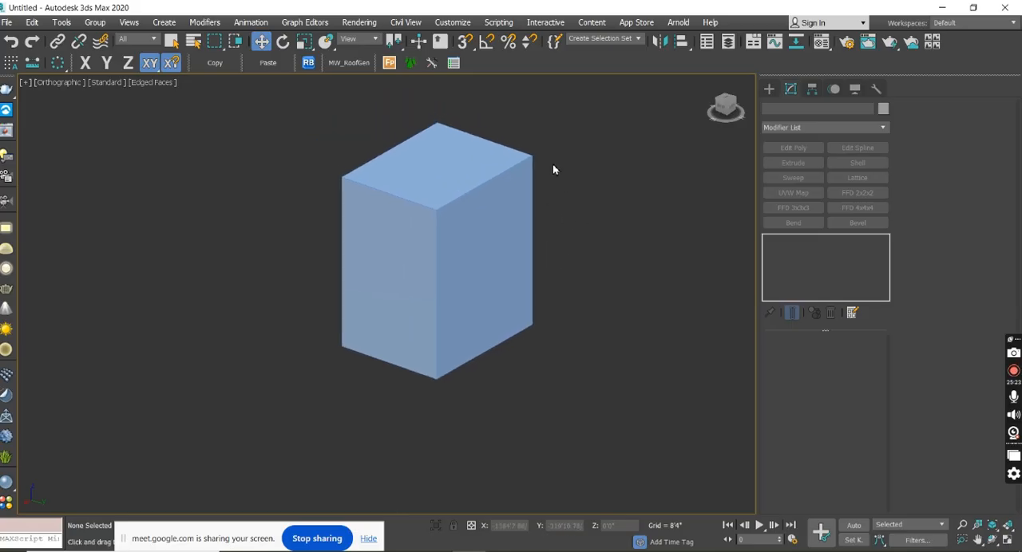
Turn the edged faces display off and back on while examining the box's front corner up close.
scroll(531, 157, up, 6)
scroll(533, 171, down, 6)
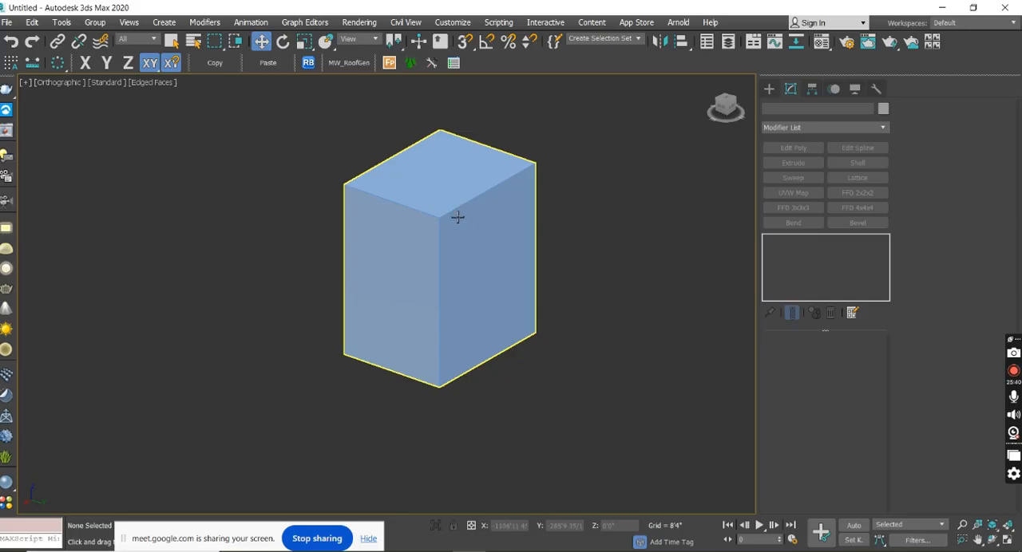
scroll(438, 216, up, 8)
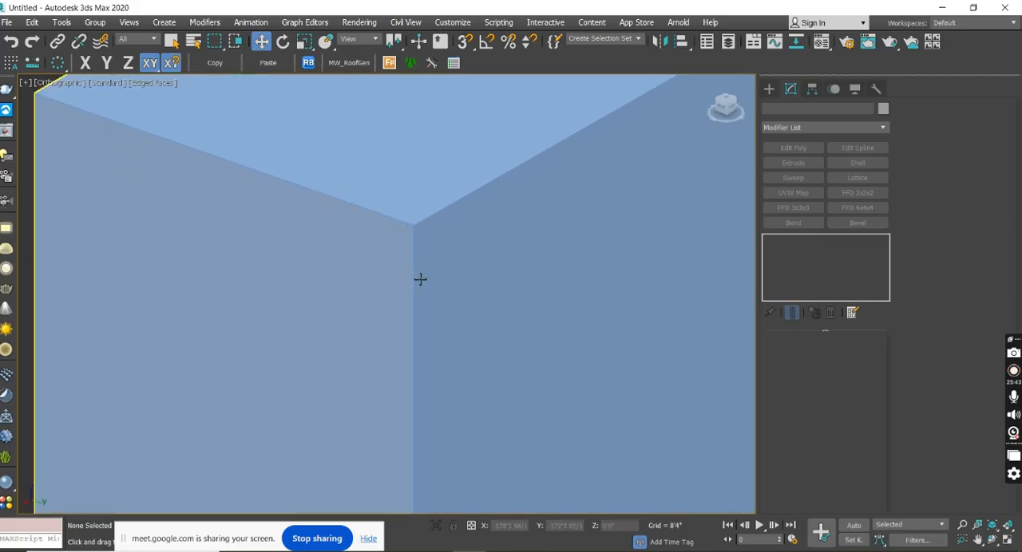
key(F4)
key(F5)
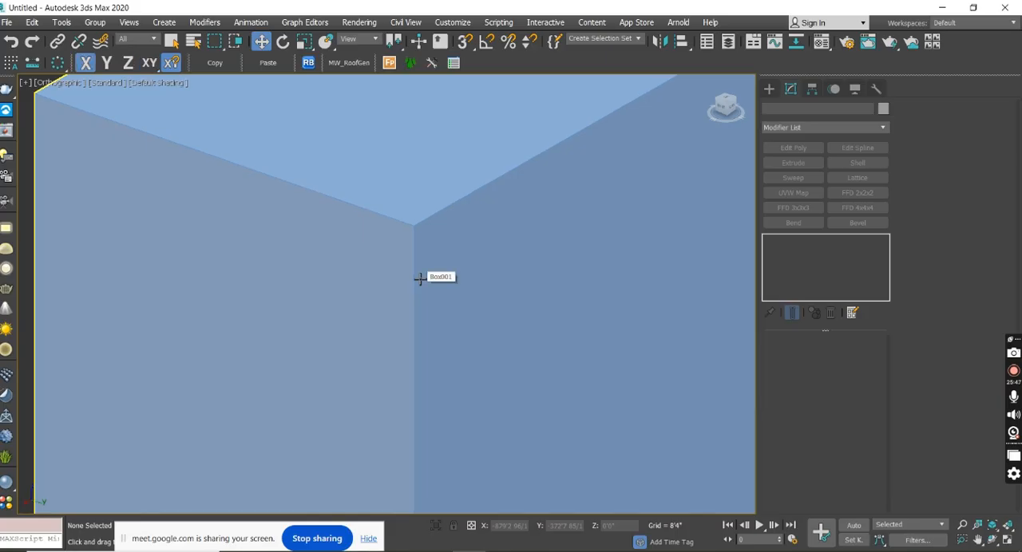
key(F4)
scroll(416, 283, down, 3)
scroll(411, 289, down, 3)
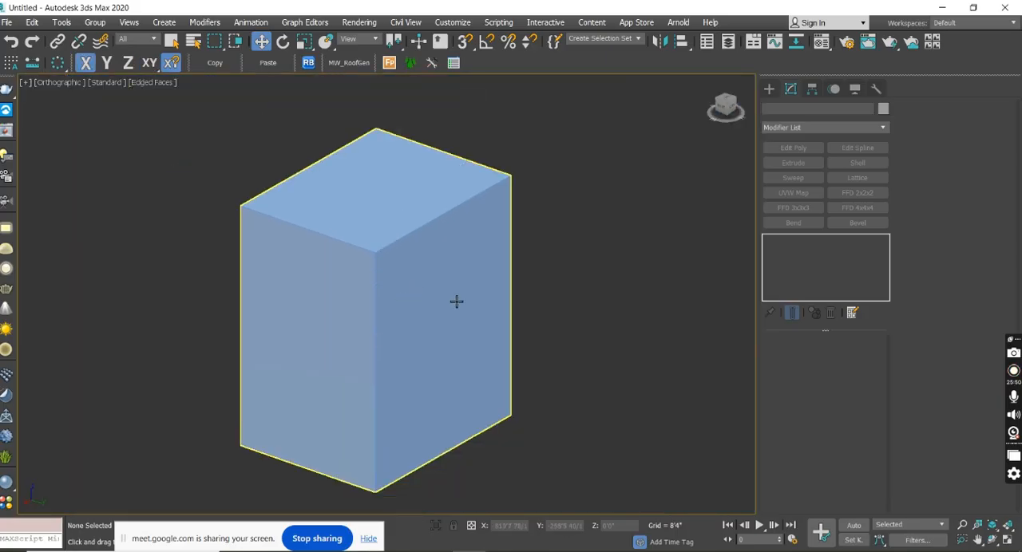
Select the box and change its object colour to grey from the 3ds Max palette.
click(882, 109)
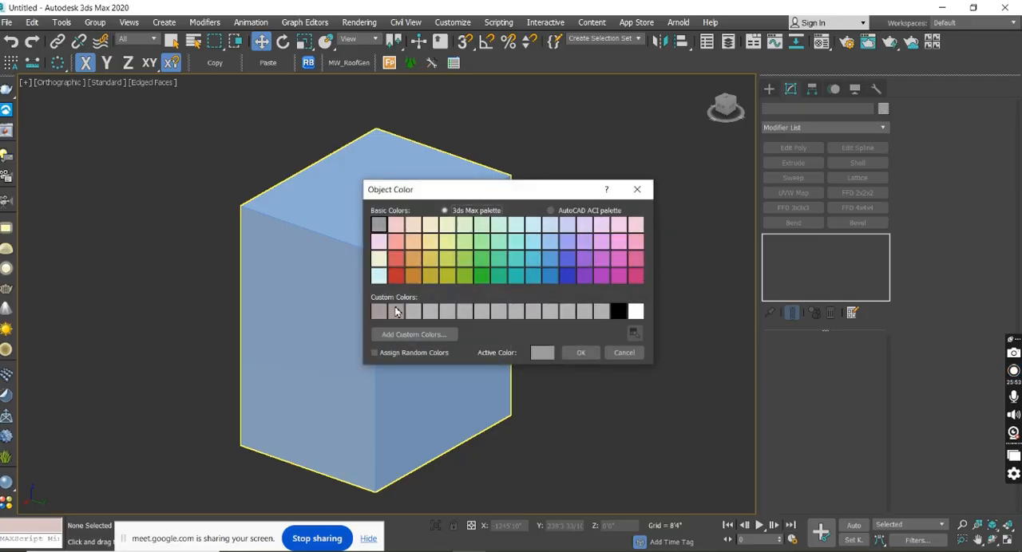
click(573, 354)
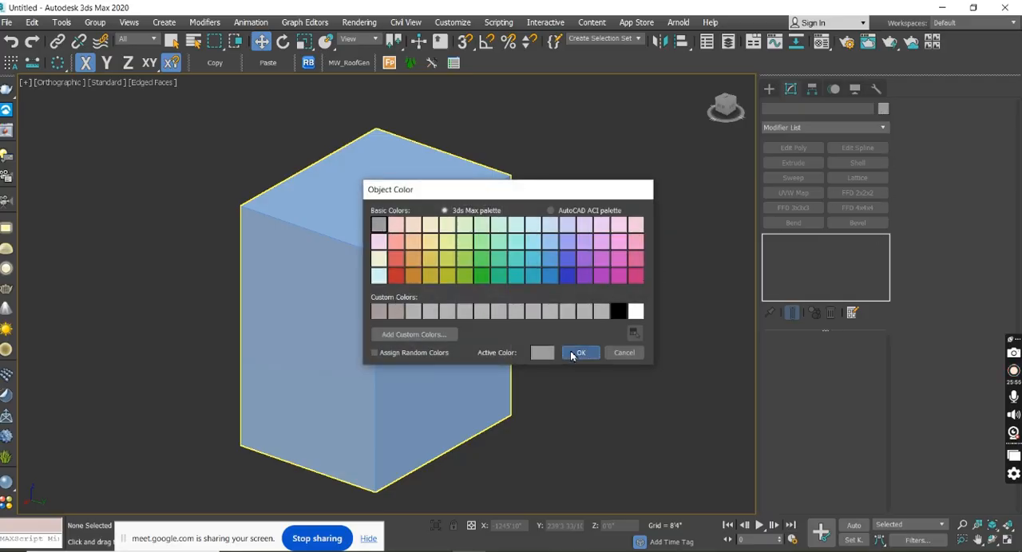
click(435, 267)
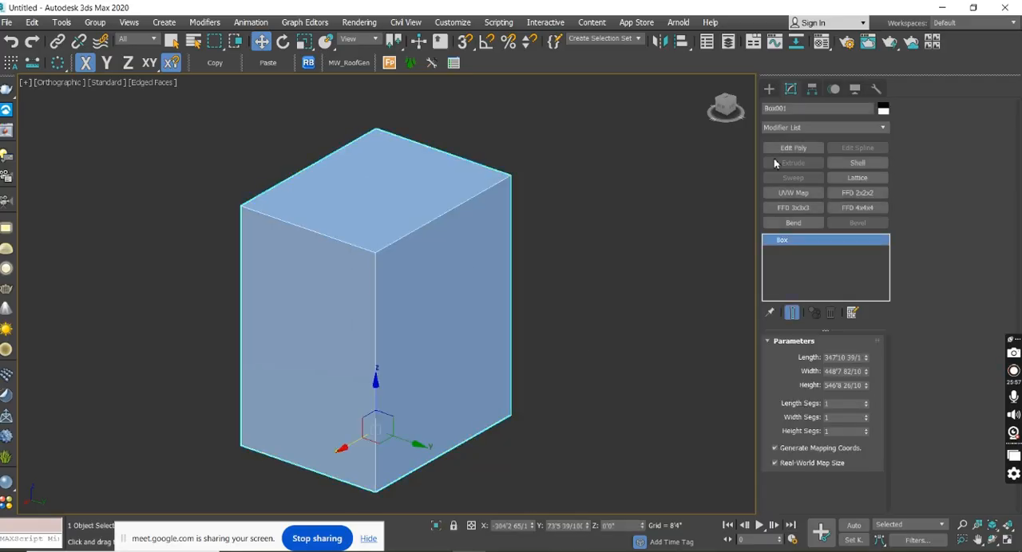
click(883, 110)
click(379, 226)
click(581, 353)
middle_drag(579, 262, 628, 250)
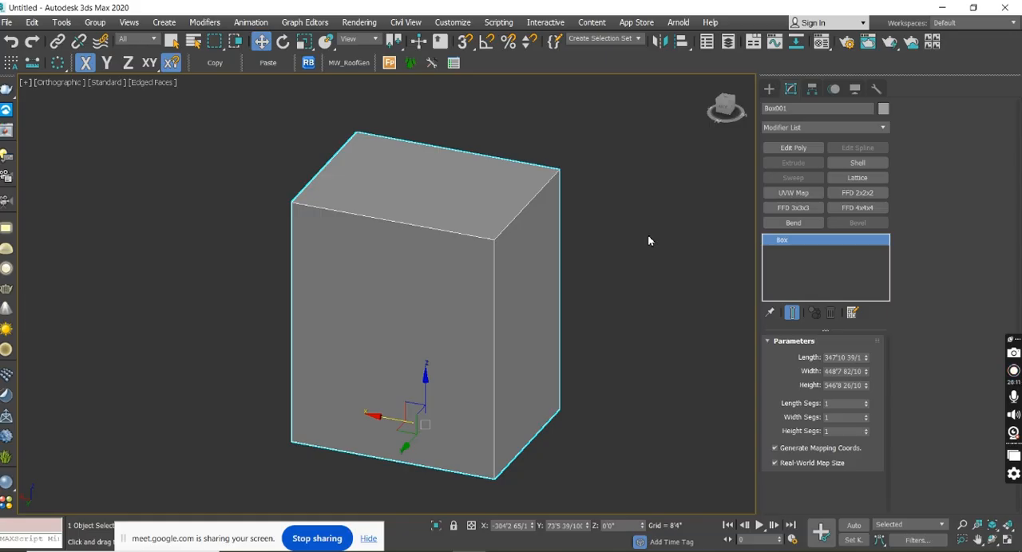
Enlarge the box to a length of about 733'11", a width of about 1022'11" and a height of about 912'11".
mouse_move(595, 347)
alt+middle_down()
mouse_move(536, 346)
mouse_move(604, 338)
alt+middle_up()
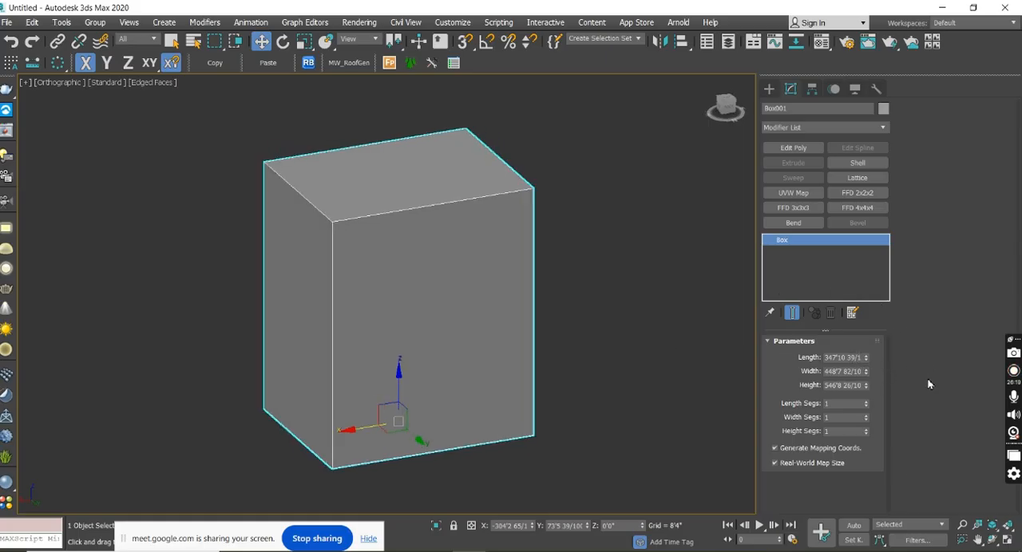
drag(865, 357, 877, 300)
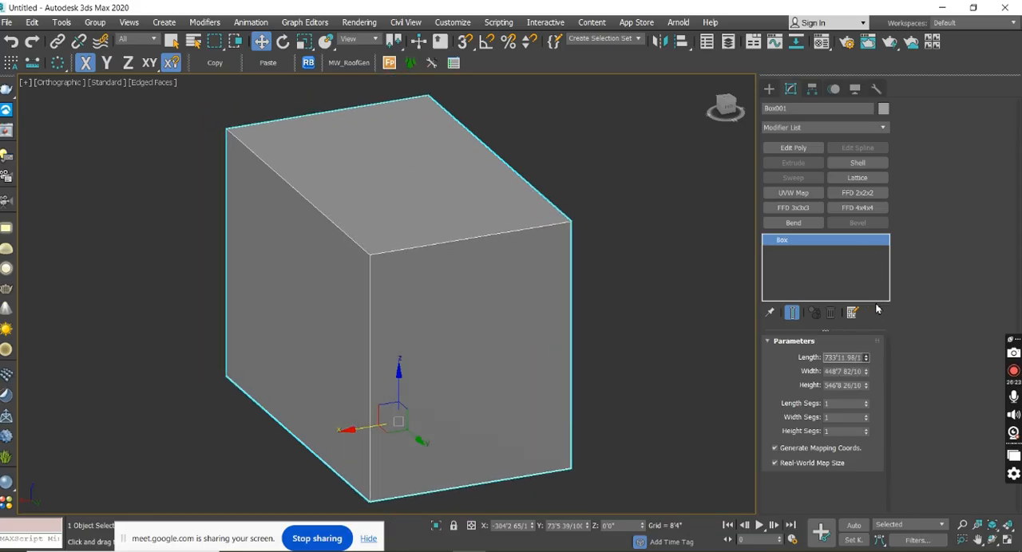
drag(865, 372, 865, 415)
scroll(378, 304, down, 3)
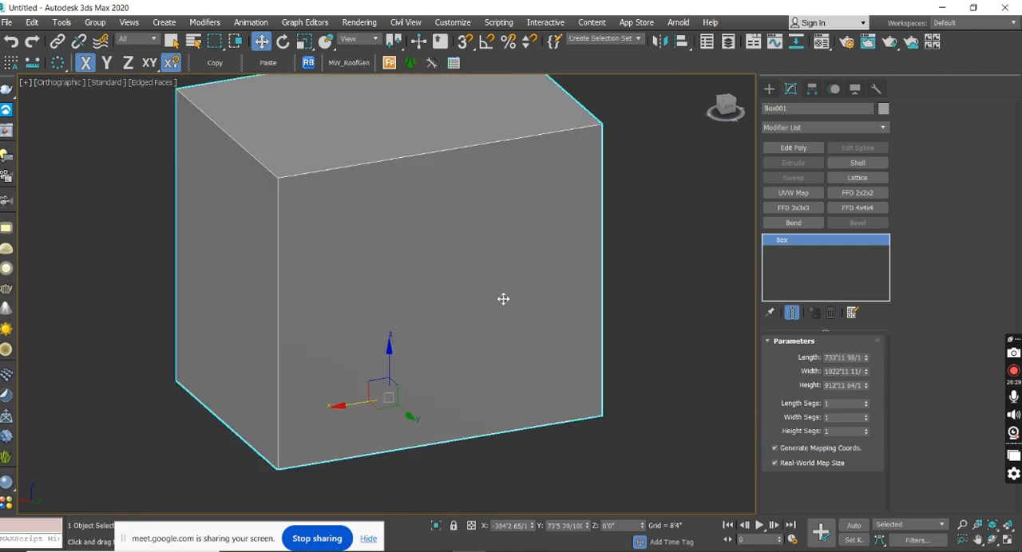
Set the box's length and width segments to 3 and increase its height segments.
click(865, 404)
click(865, 403)
alt+middle_drag(498, 279, 547, 295)
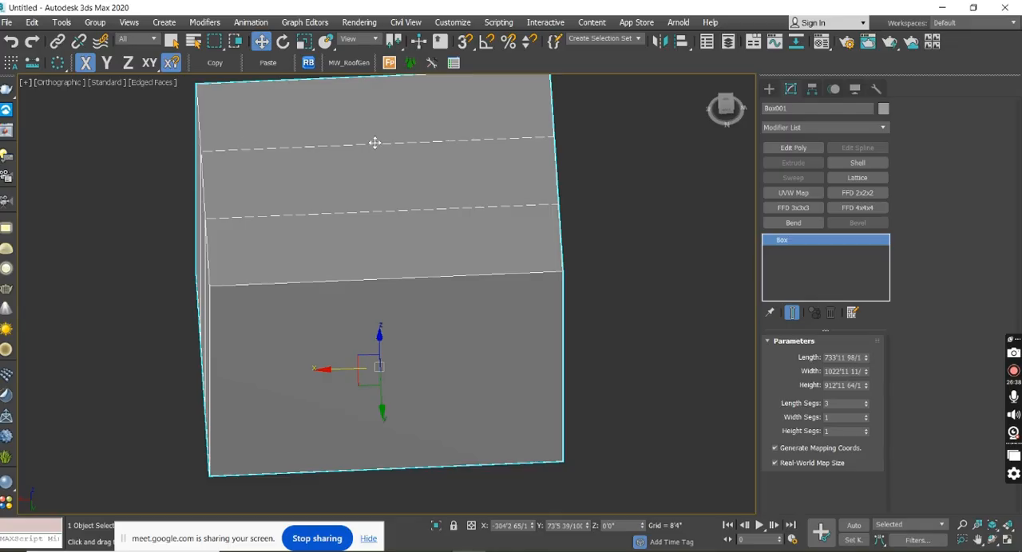
alt+middle_drag(655, 199, 595, 178)
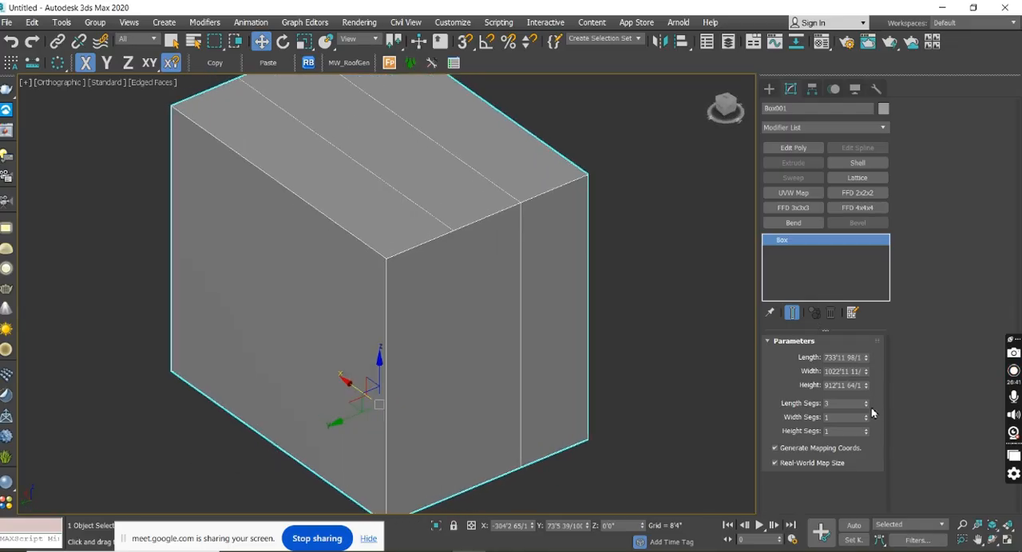
click(866, 418)
alt+middle_drag(510, 335, 493, 319)
click(867, 414)
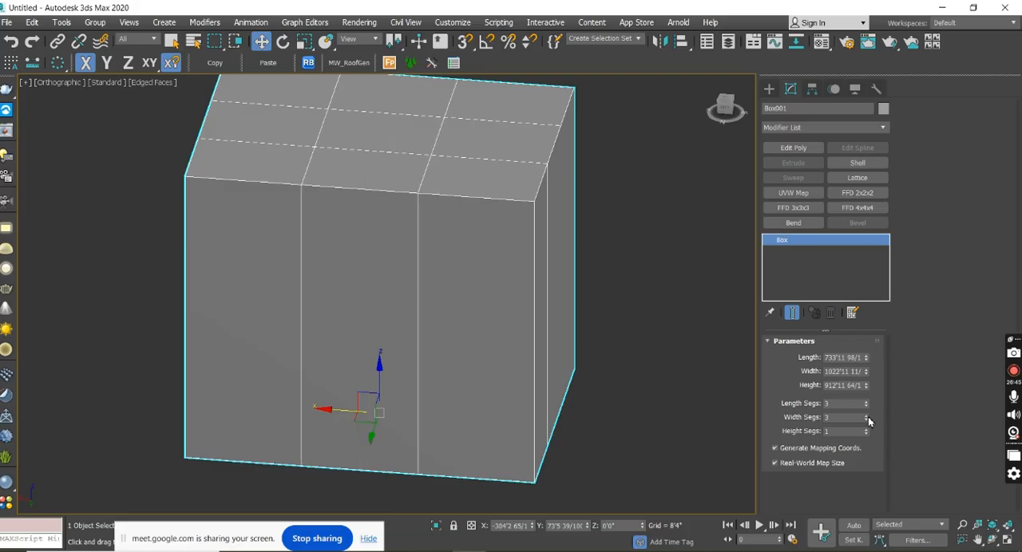
mouse_move(625, 369)
alt+middle_down()
mouse_move(608, 359)
mouse_move(619, 366)
alt+middle_up()
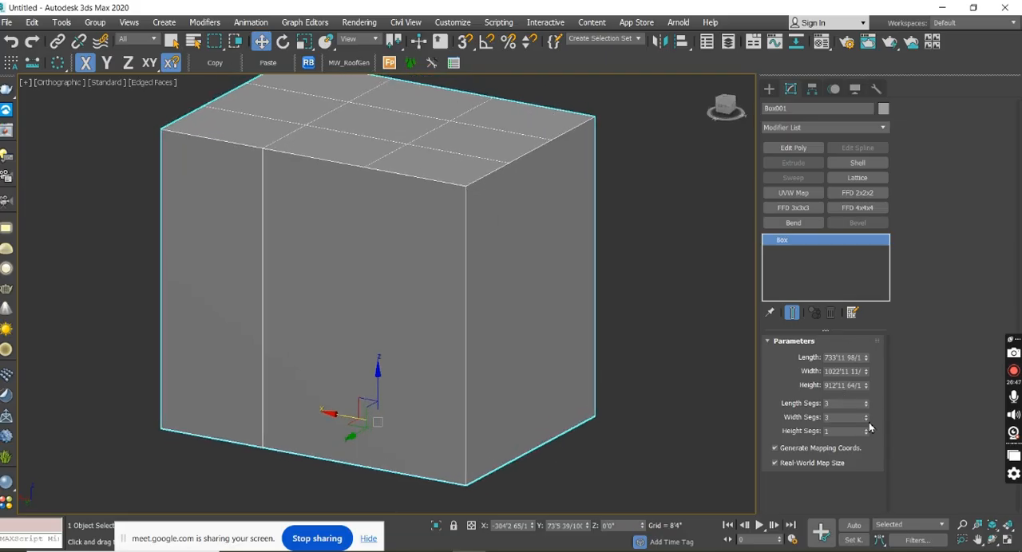
click(866, 430)
click(867, 430)
Reset the box's height, width and length segments to 1.
right_click(865, 433)
right_click(866, 417)
right_click(866, 404)
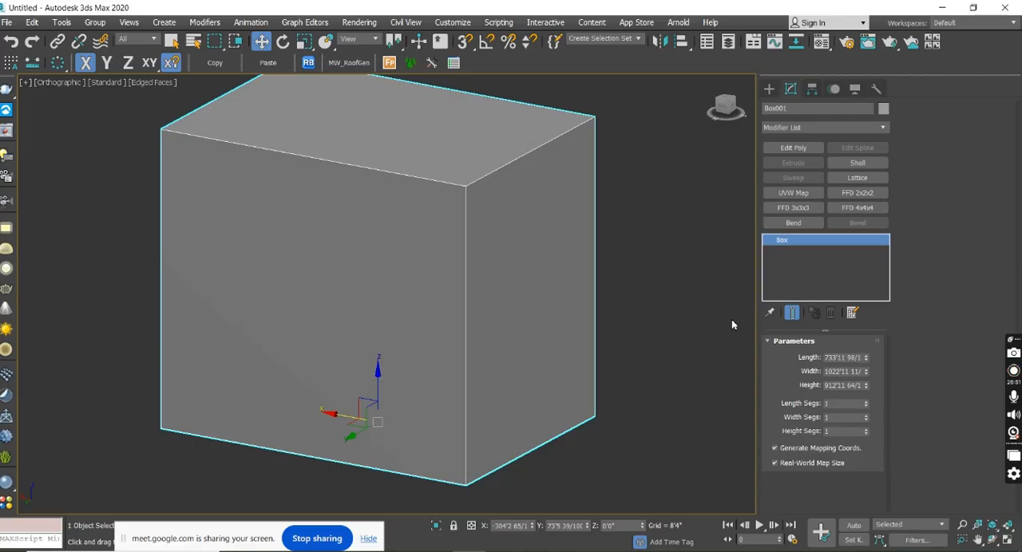
Apply the Edit Poly modifier to the box and delete the duplicate Edit Poly from the stack.
scroll(582, 285, down, 5)
alt+middle_drag(507, 292, 572, 257)
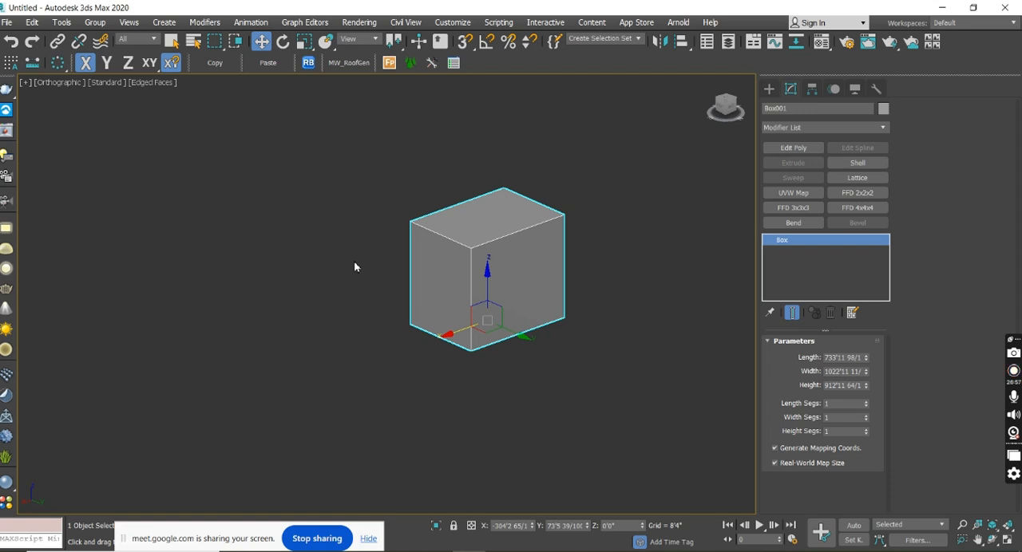
alt+middle_drag(510, 237, 422, 273)
scroll(440, 265, up, 5)
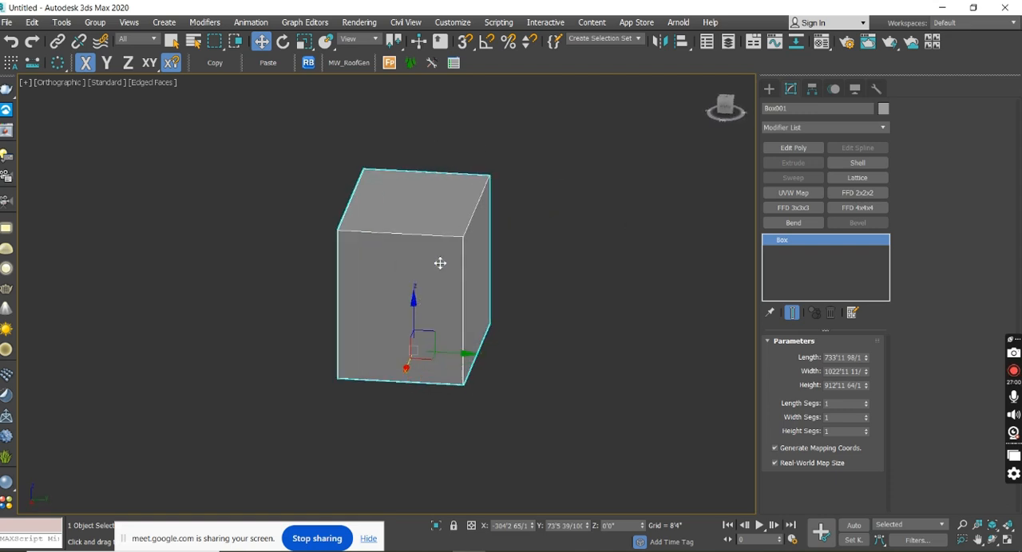
click(791, 148)
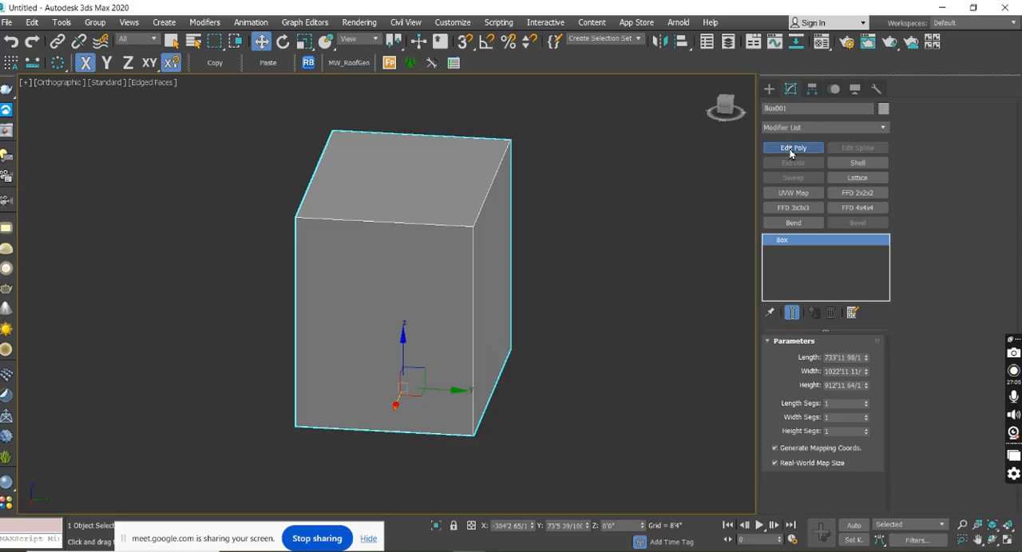
click(791, 150)
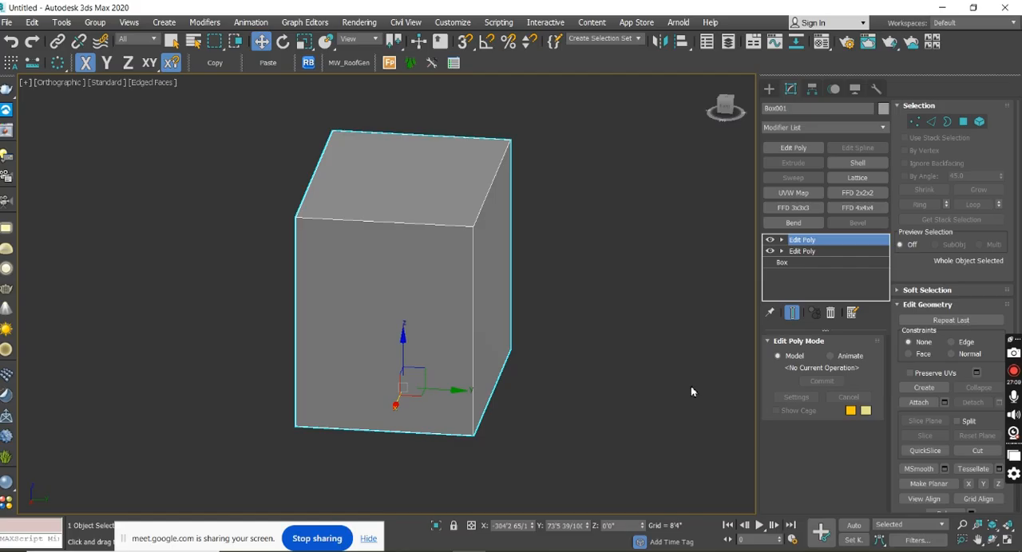
click(831, 314)
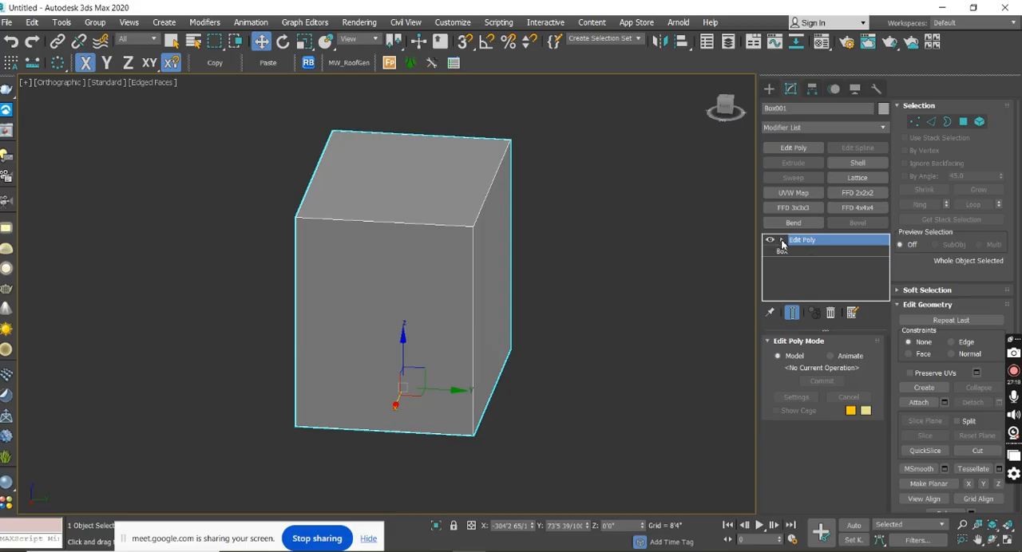
Expand the Edit Poly sub-object levels, enter Vertex level and select one top corner vertex of the box.
click(782, 240)
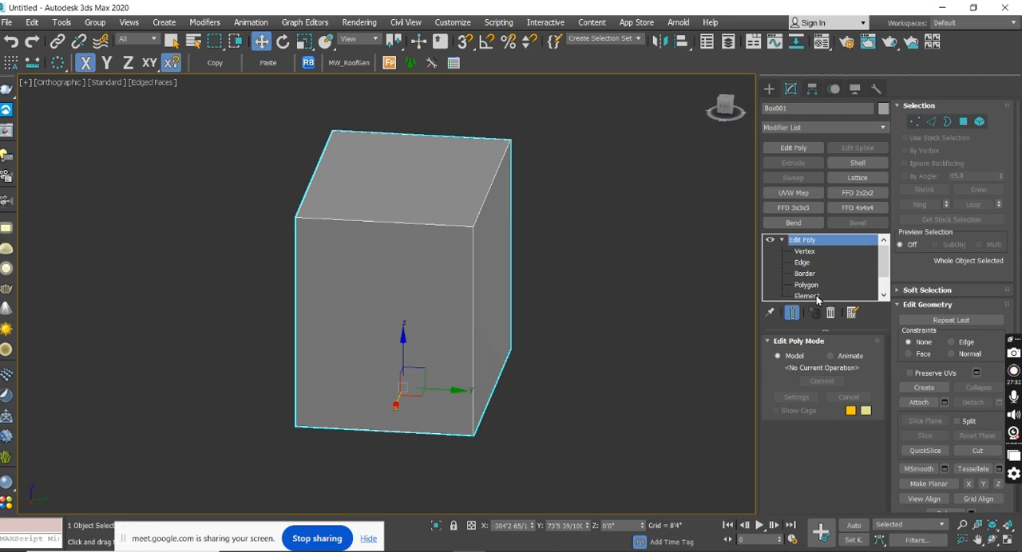
click(807, 253)
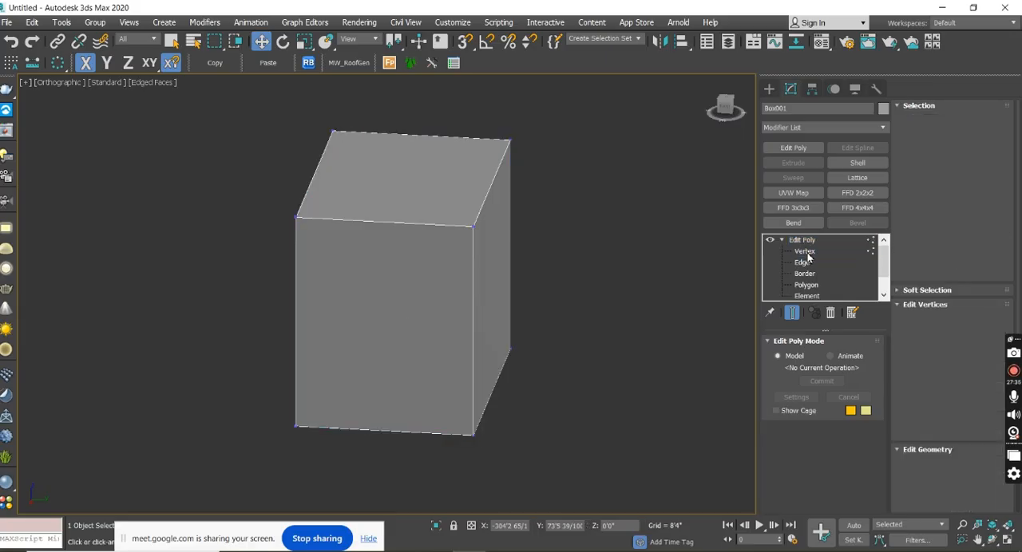
alt+middle_drag(609, 340, 591, 264)
scroll(516, 189, up, 5)
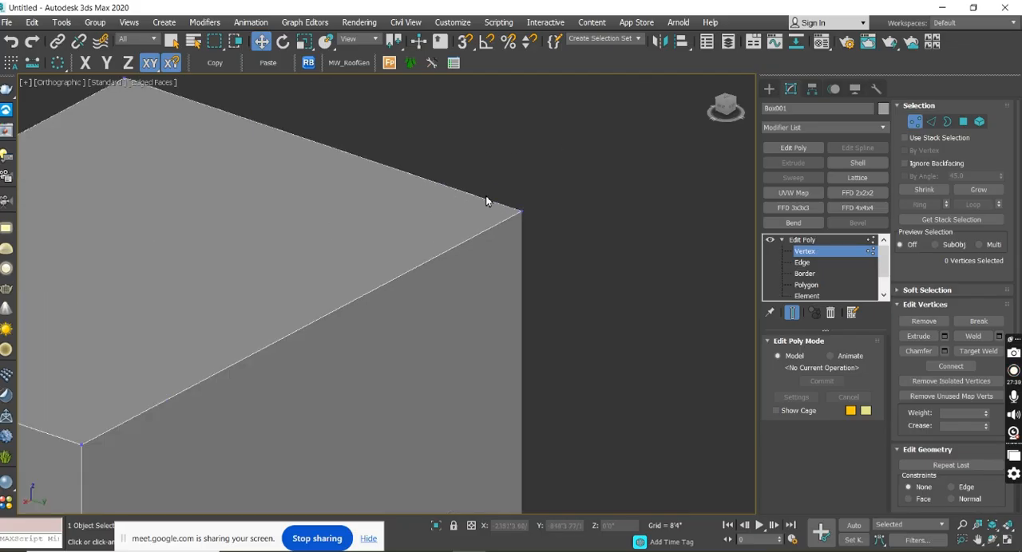
drag(567, 290, 568, 287)
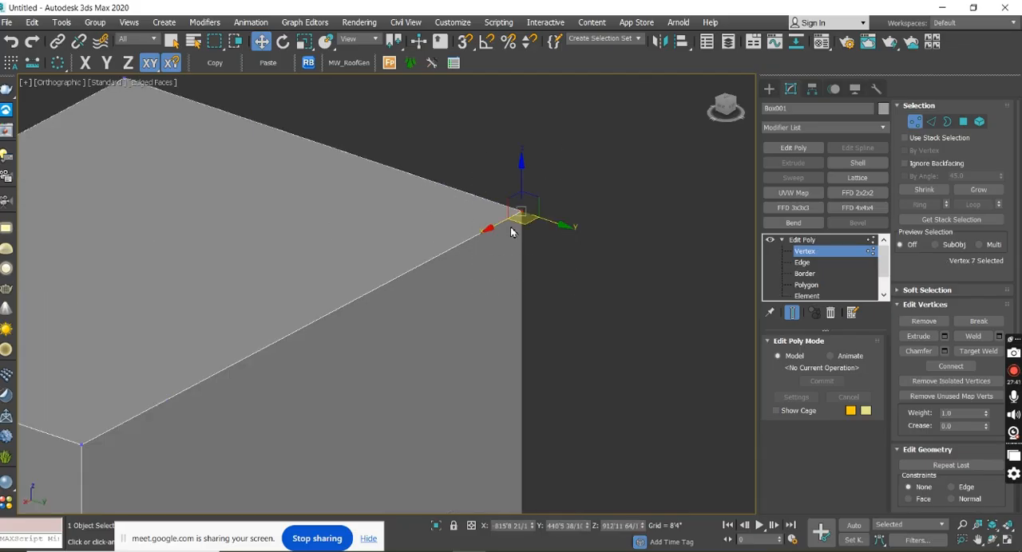
Demonstrate vertex selection by picking different corner vertices one at a time and all eight together.
scroll(630, 232, down, 5)
drag(514, 328, 510, 328)
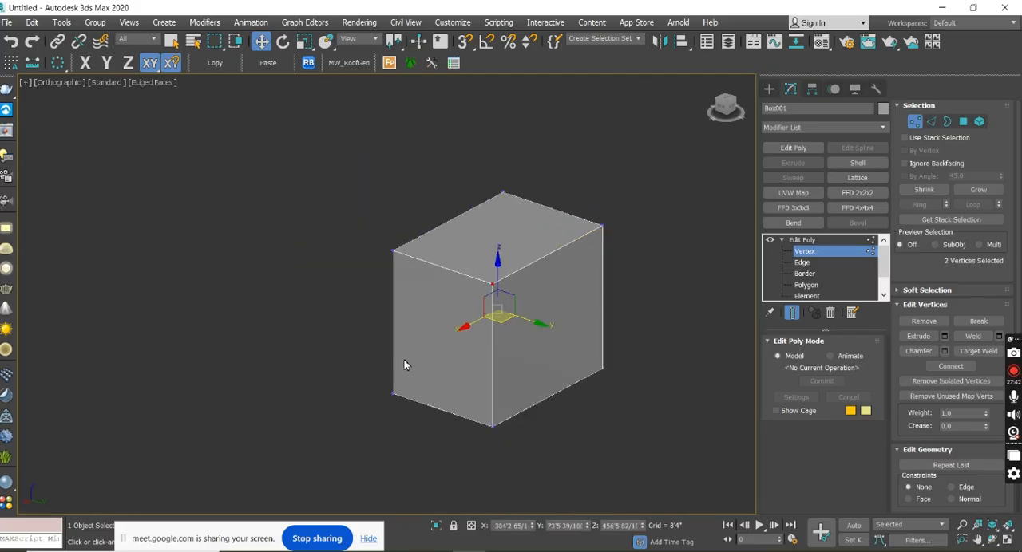
drag(547, 471, 546, 469)
drag(359, 216, 404, 250)
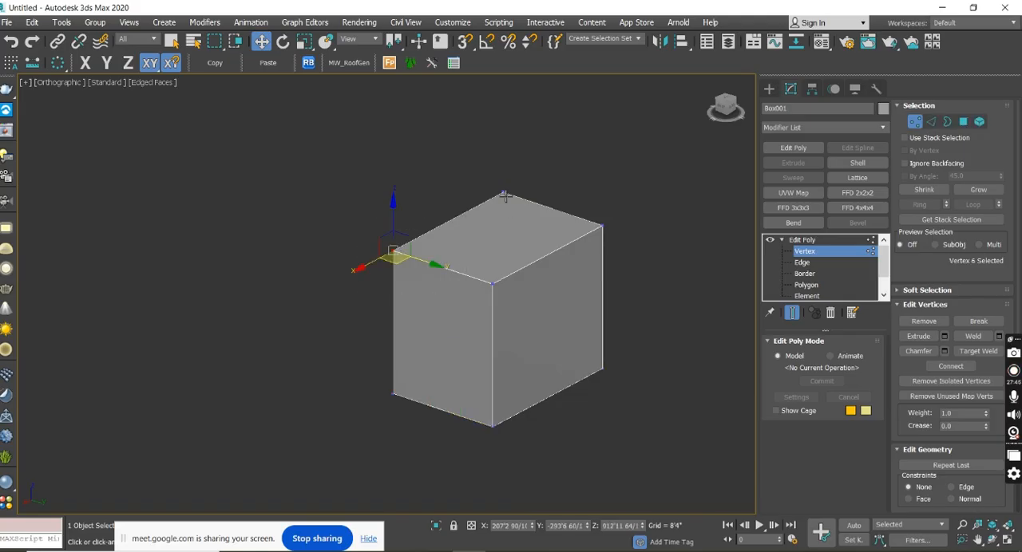
drag(546, 239, 548, 239)
drag(565, 199, 640, 299)
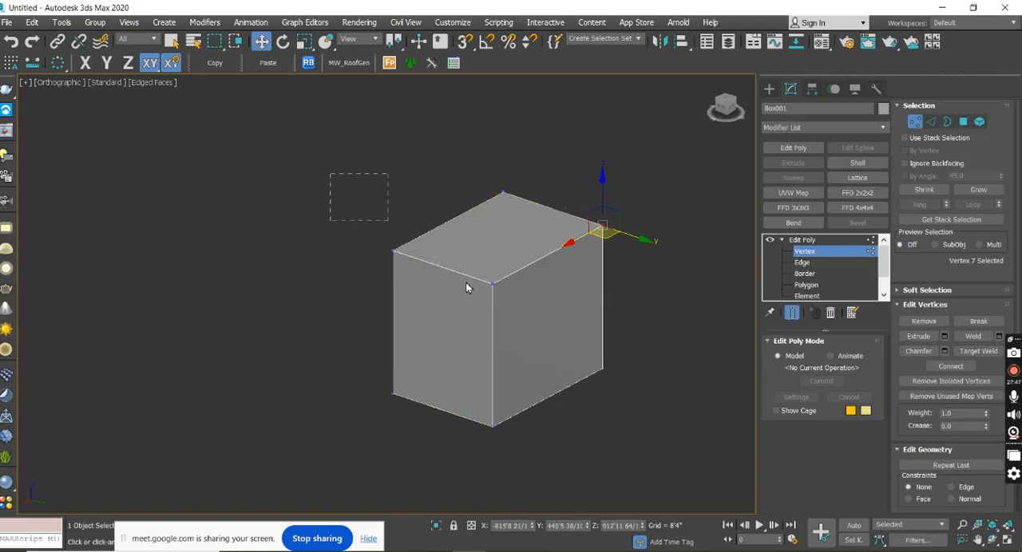
drag(656, 448, 657, 447)
alt+middle_drag(597, 367, 547, 146)
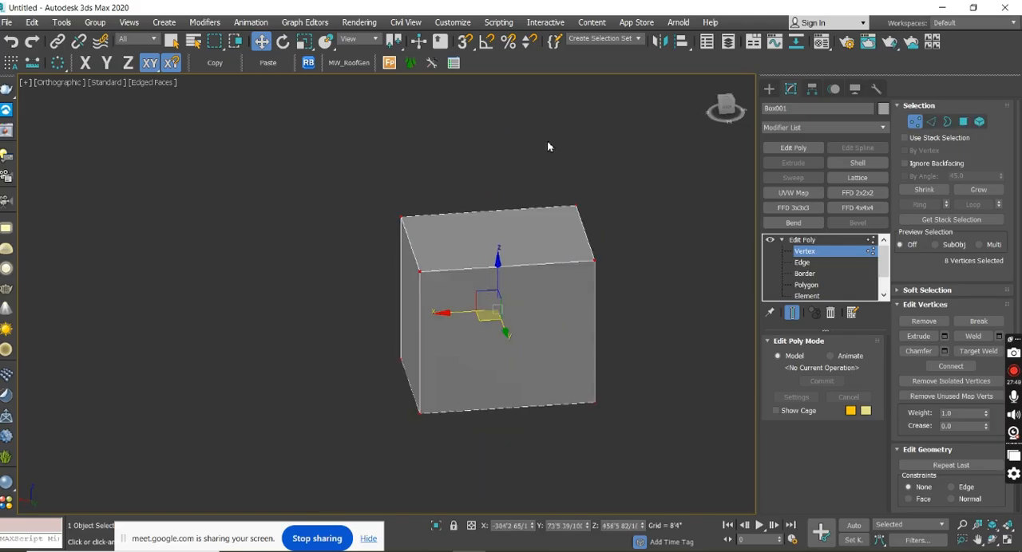
drag(631, 360, 630, 360)
Select a single top corner vertex and move it outward along the Y axis to about 1750'.
drag(514, 150, 657, 326)
drag(367, 168, 460, 312)
alt+middle_drag(460, 312, 522, 215)
drag(518, 287, 519, 286)
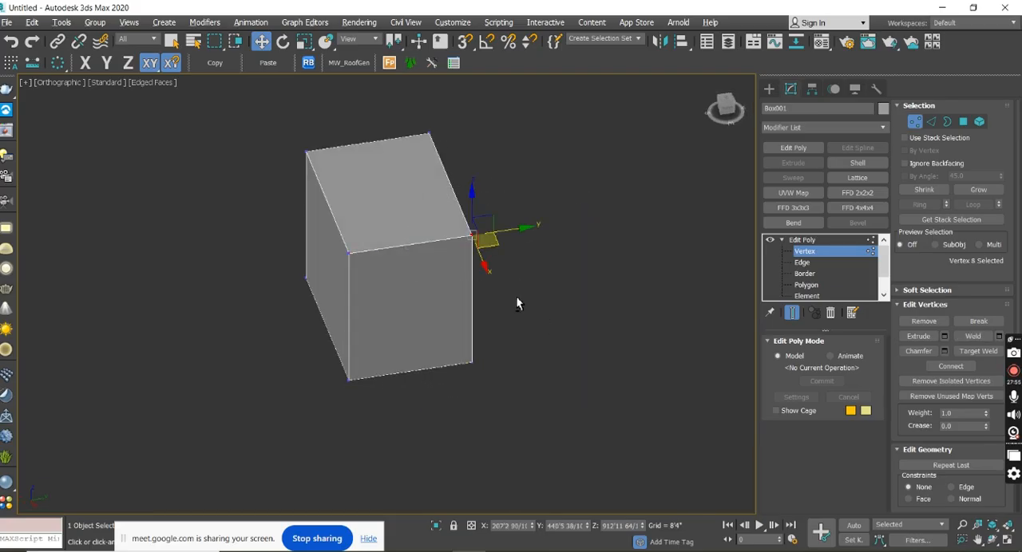
alt+middle_drag(508, 298, 540, 297)
drag(522, 224, 718, 183)
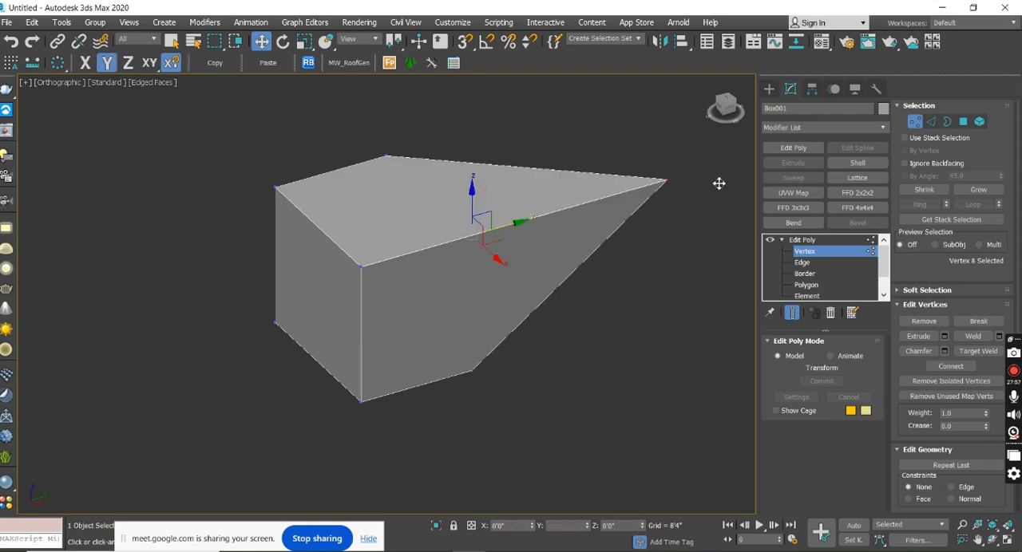
Move the stretched vertex back along the Y axis to restore the box shape, and select another top corner vertex.
alt+middle_drag(661, 256, 666, 317)
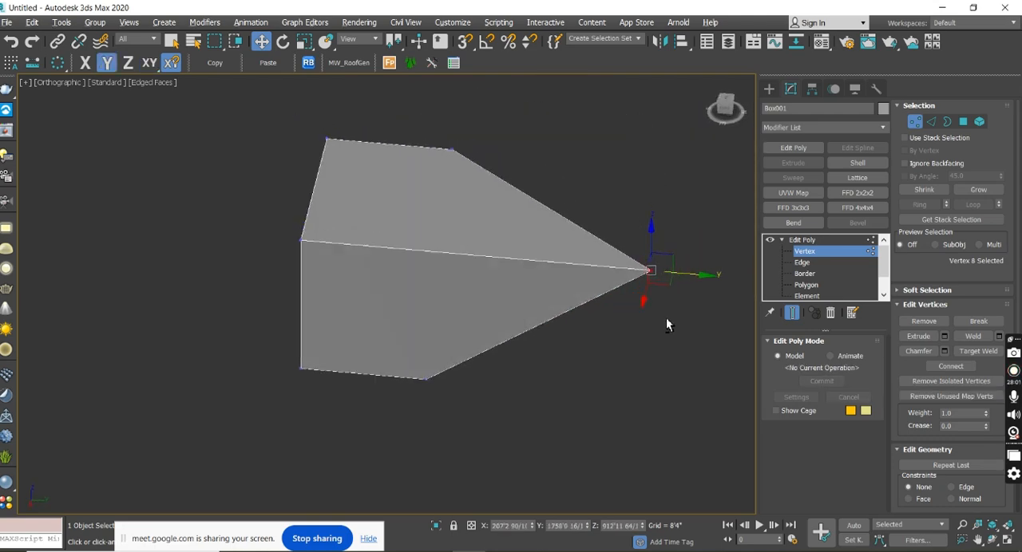
drag(705, 276, 484, 269)
mouse_move(484, 269)
alt+middle_down()
mouse_move(609, 235)
mouse_move(469, 263)
alt+middle_up()
drag(524, 316, 486, 285)
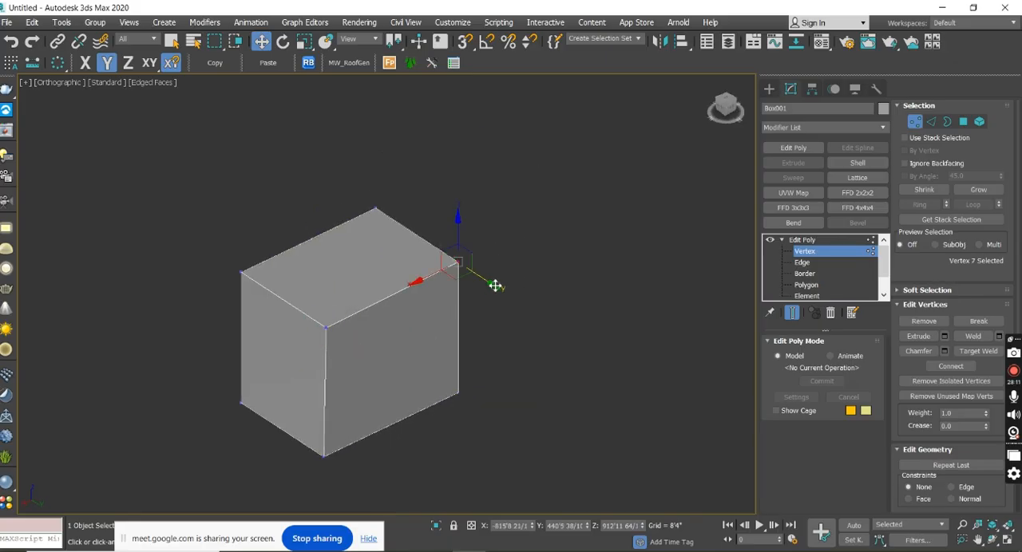
Raise the selected top corner vertex along Z to about 1706', and move the vertex pair at the near top corner along Y to about 1509'.
drag(459, 218, 411, 175)
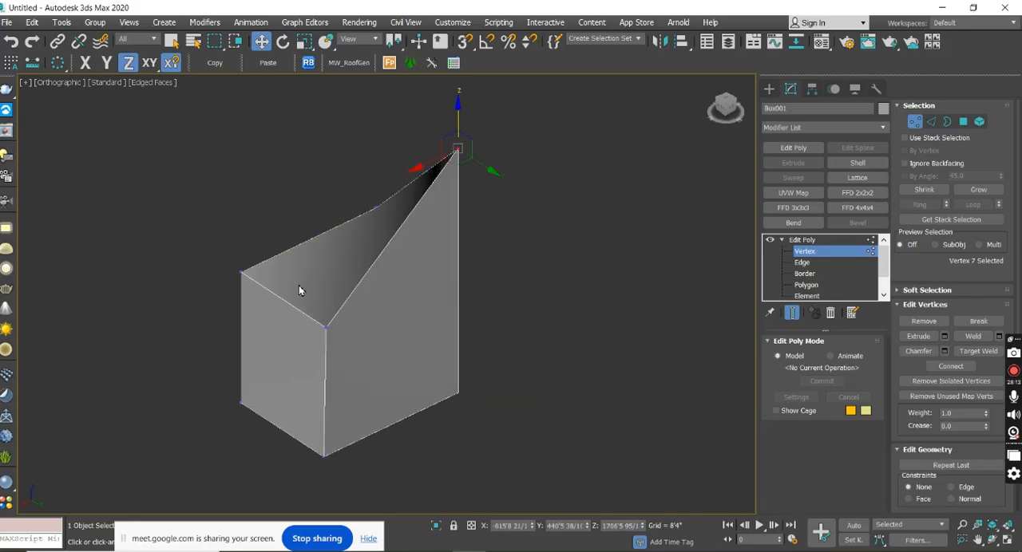
drag(406, 387, 406, 387)
middle_drag(548, 323, 556, 199)
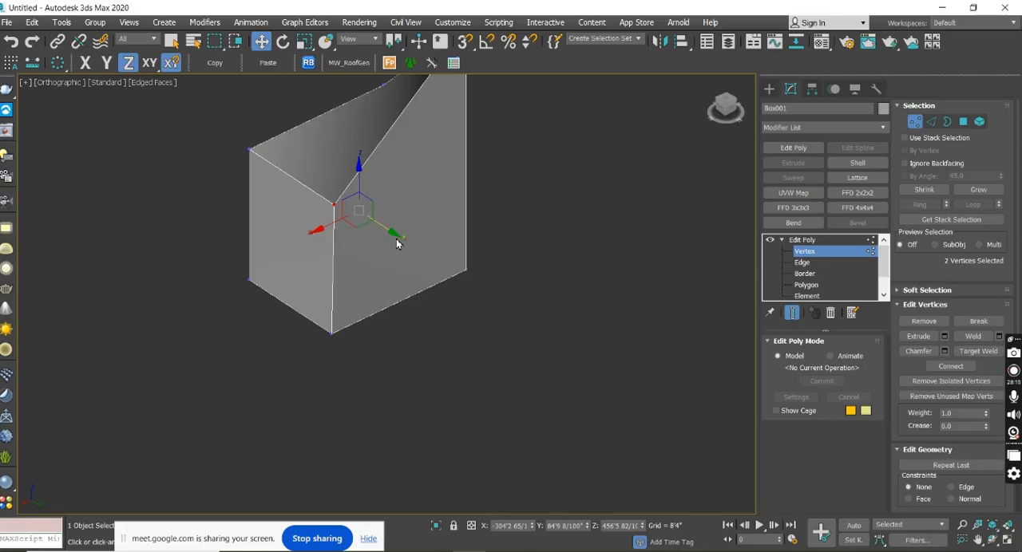
drag(396, 242, 592, 340)
mouse_move(592, 341)
alt+middle_down()
mouse_move(532, 349)
mouse_move(614, 380)
mouse_move(644, 329)
mouse_move(650, 359)
mouse_move(566, 365)
mouse_move(581, 345)
alt+middle_up()
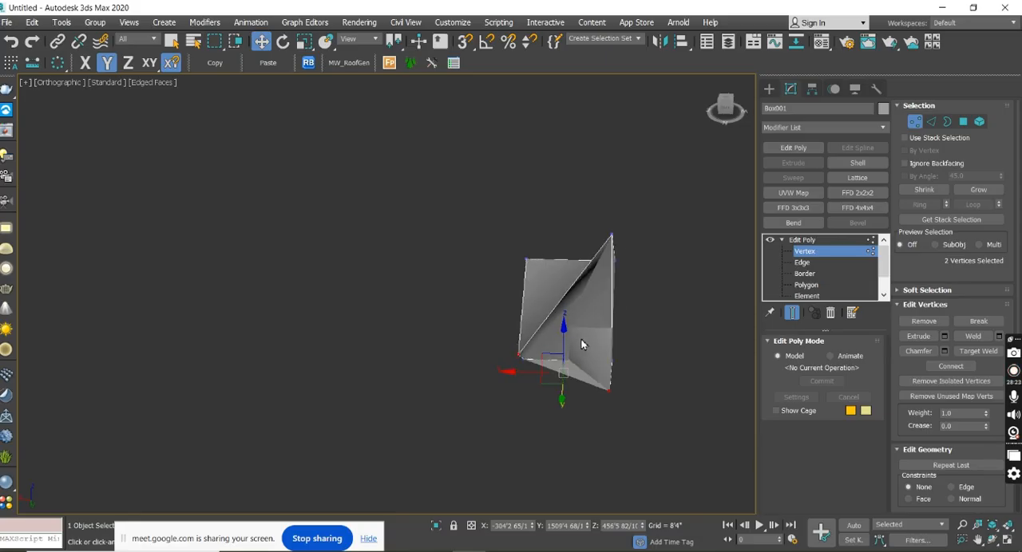
Dismiss the save dialog without saving and undo the last vertex moves on the box.
key(ctrl+s)
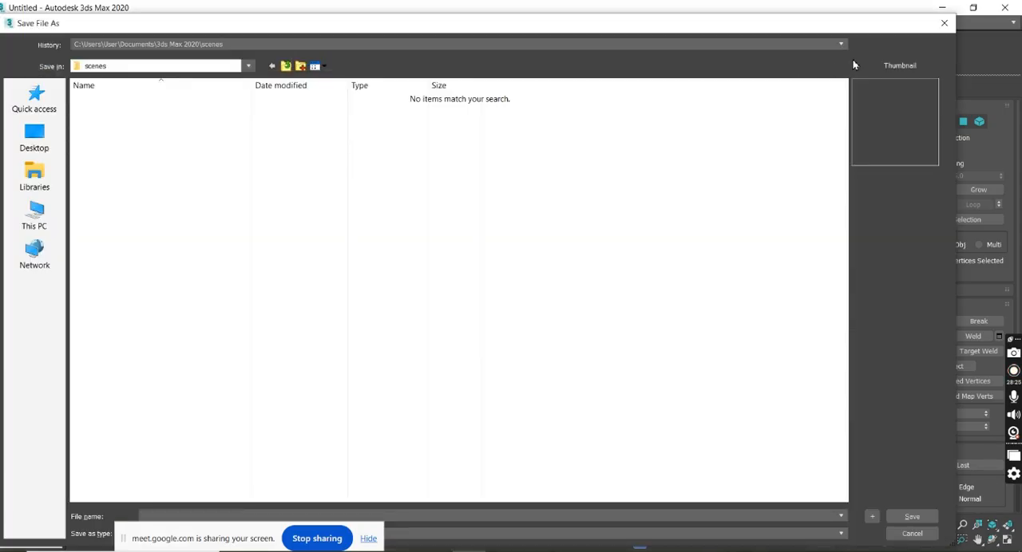
click(944, 25)
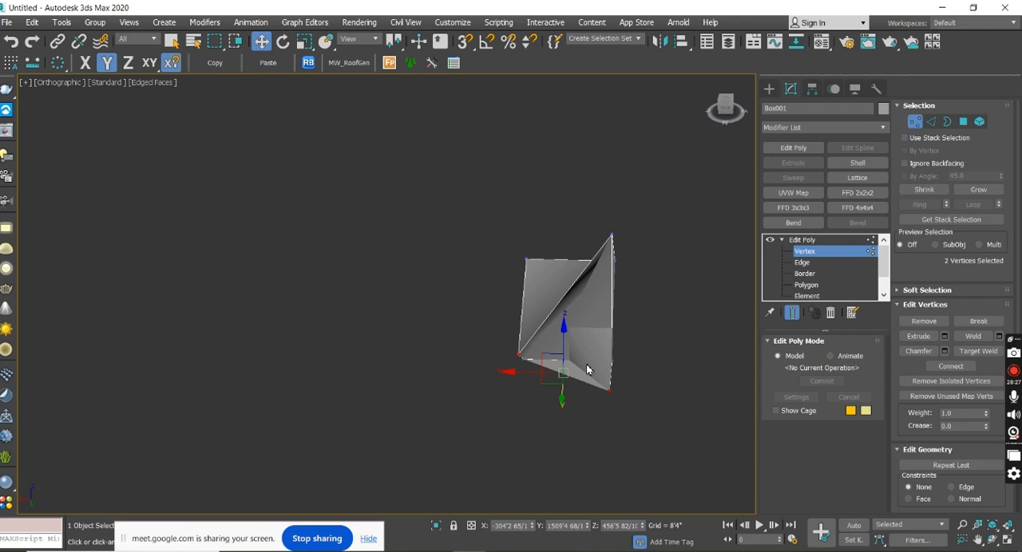
key(ctrl+z)
key(ctrl+z)
key(ctrl+z)
key(ctrl+z)
In the Right view, align the offset top corner vertex with the box's side at Y about 440'5" using snapping.
alt+middle_drag(586, 363, 565, 322)
scroll(479, 286, up, 8)
scroll(527, 309, down, 8)
click(725, 107)
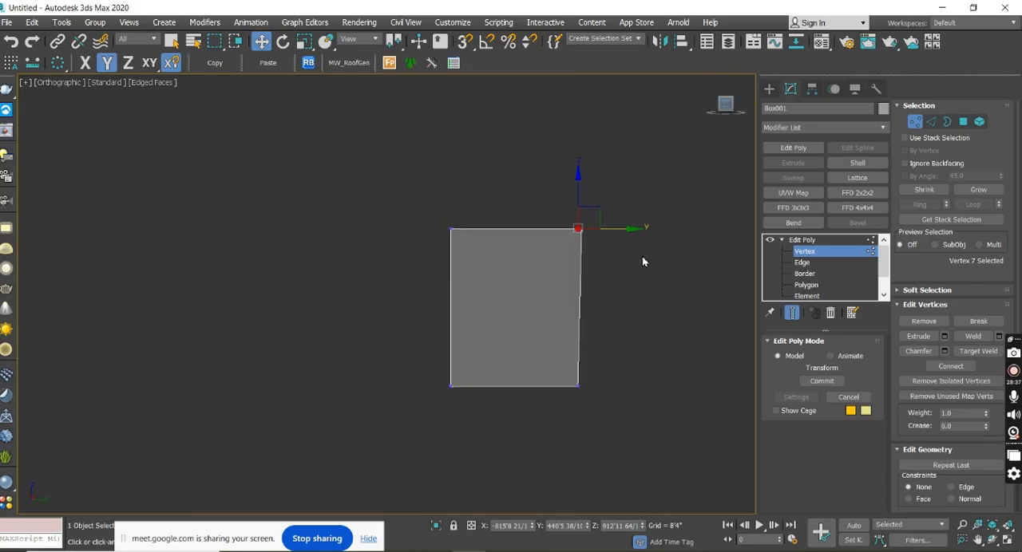
drag(631, 285, 561, 186)
scroll(613, 241, up, 5)
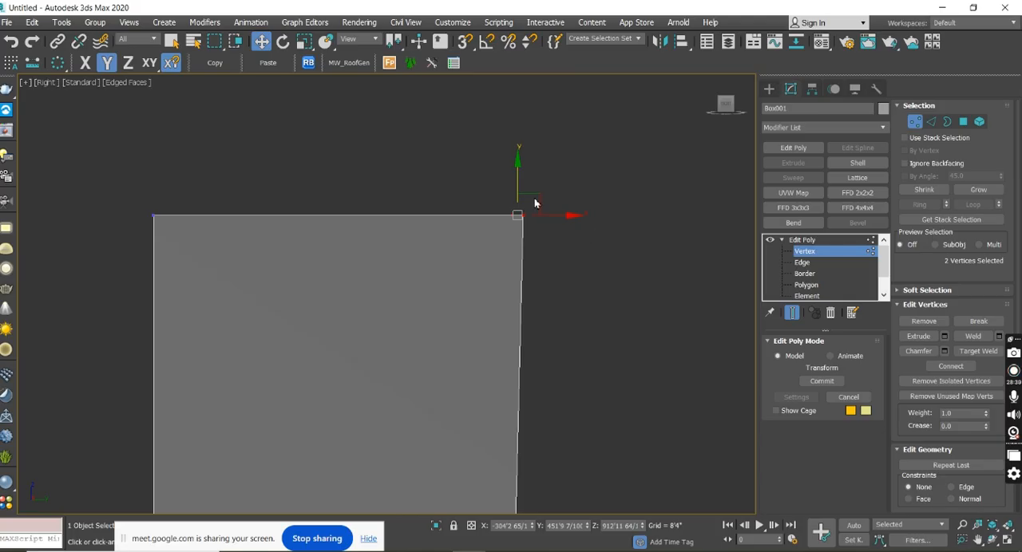
key(s)
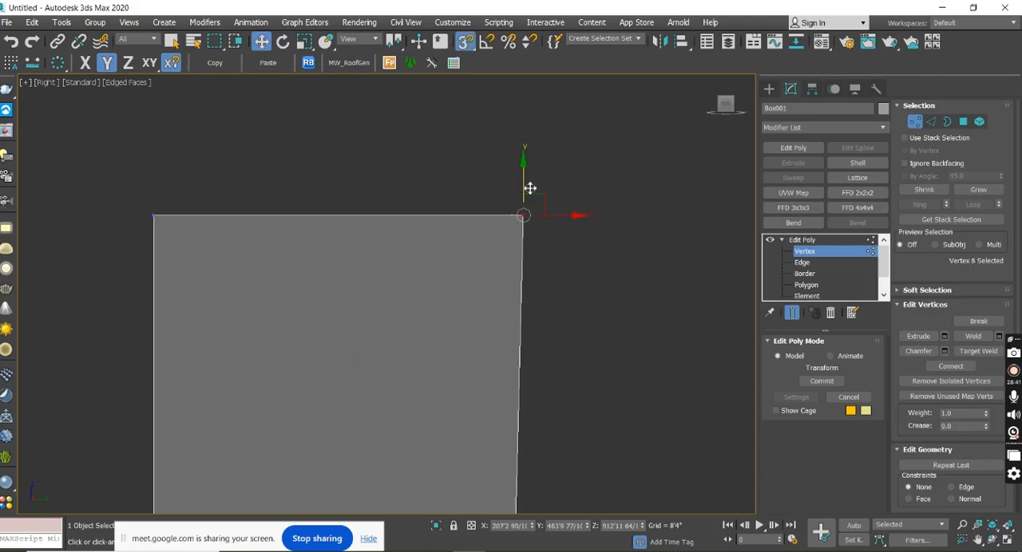
drag(571, 215, 514, 215)
key(s)
alt+middle_drag(572, 242, 601, 285)
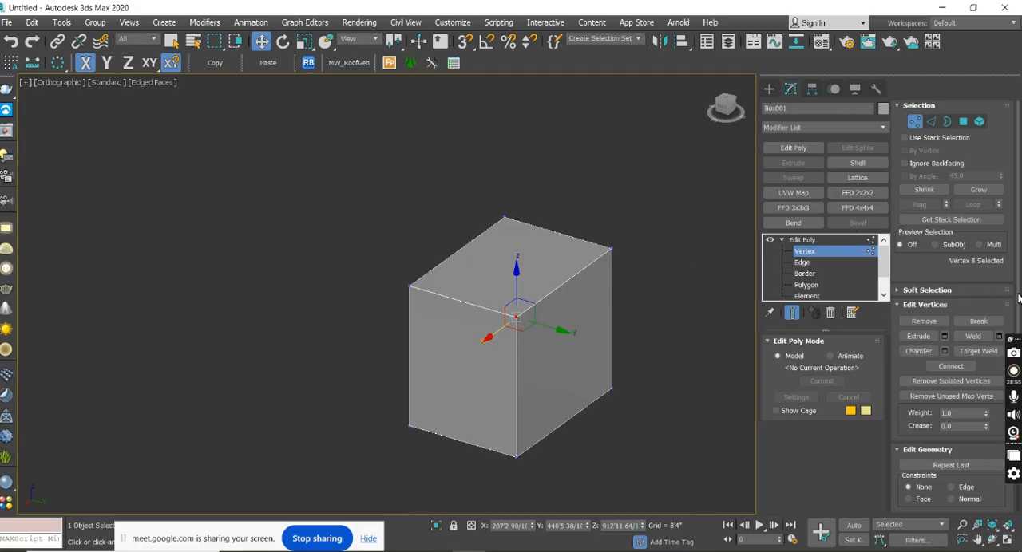
Collapse the Edit Poly sub-object levels and go to the Box level of the modifier stack, accepting the topology warning.
scroll(1019, 259, down, 3)
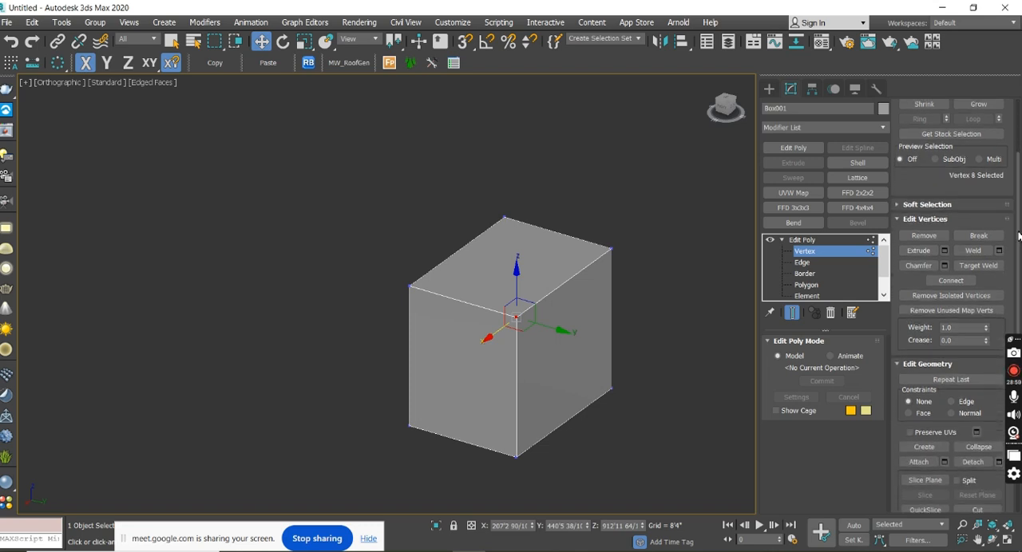
scroll(1019, 236, down, 3)
scroll(907, 215, up, 6)
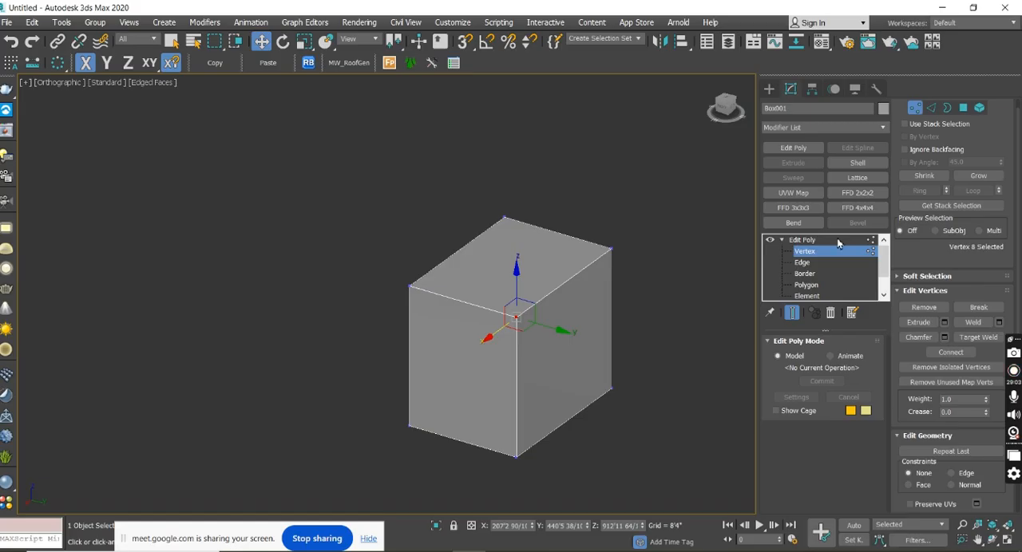
click(781, 241)
click(782, 251)
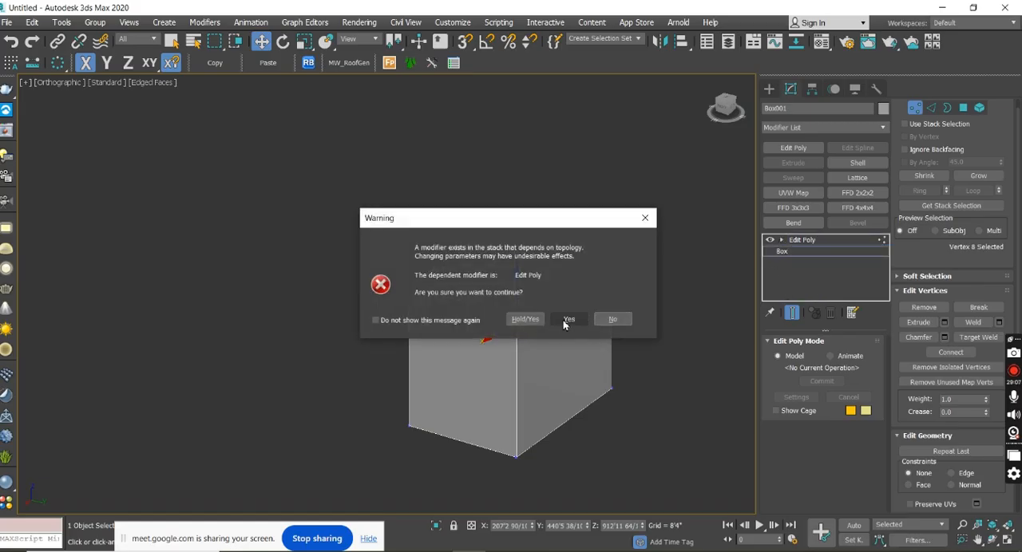
click(646, 219)
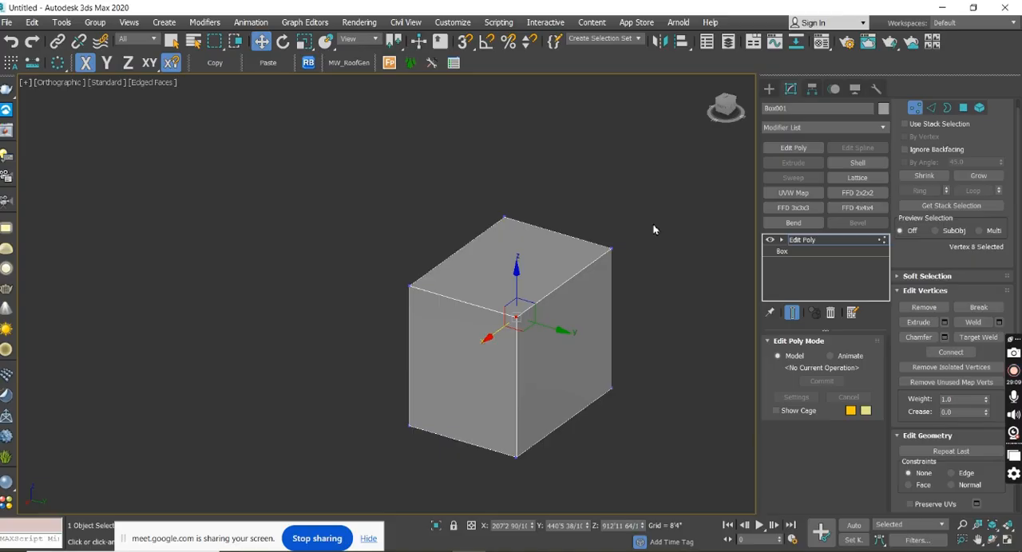
click(797, 253)
click(568, 320)
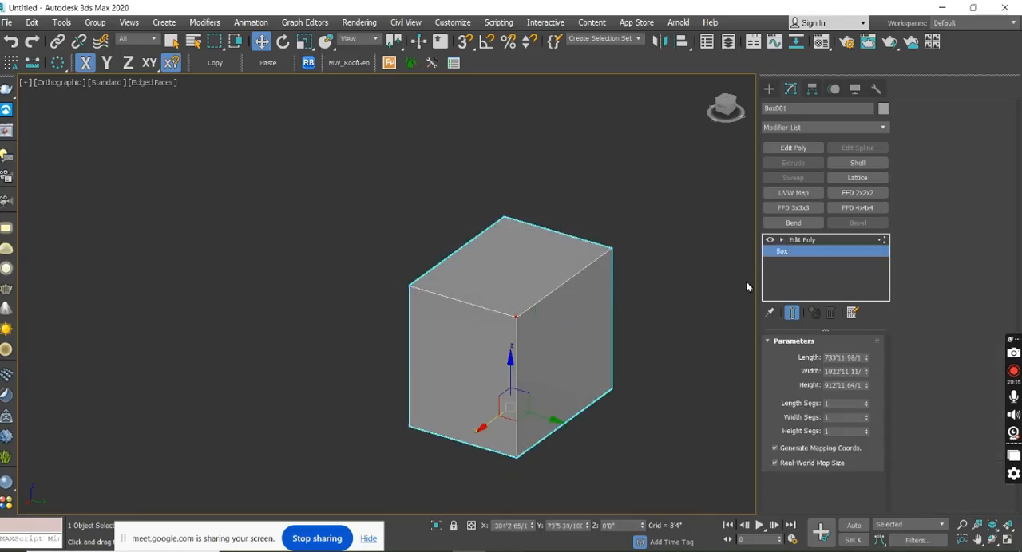
Set the box's length, width and height segments to 4 each.
click(866, 401)
click(866, 402)
click(865, 402)
click(865, 416)
click(865, 415)
click(865, 415)
click(865, 429)
click(866, 428)
click(865, 429)
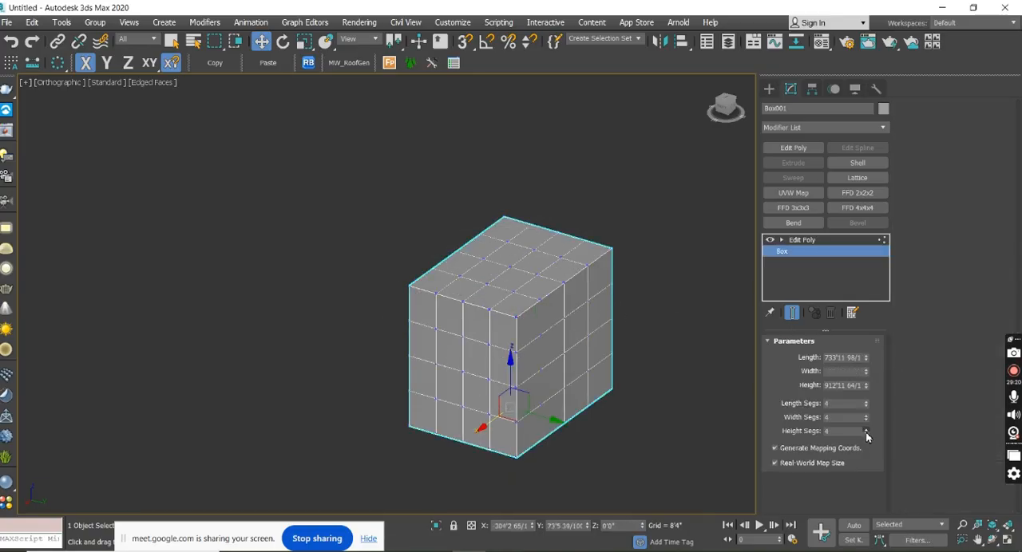
Return to the Edit Poly level and examine the vertices of the segmented box from several angles.
click(819, 242)
middle_drag(644, 328, 593, 360)
scroll(550, 328, up, 3)
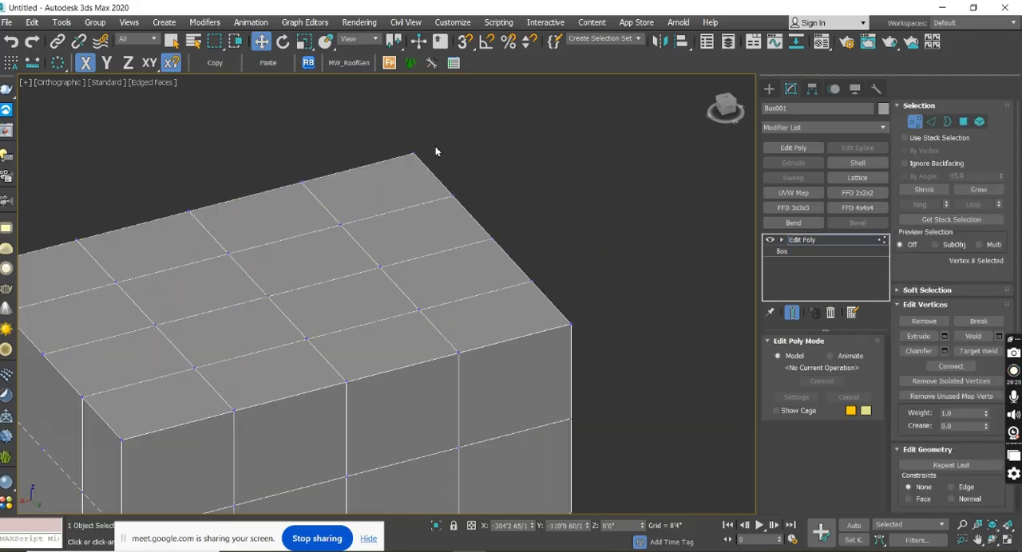
scroll(401, 140, down, 1)
middle_drag(349, 288, 498, 269)
scroll(328, 340, up, 2)
scroll(327, 341, up, 2)
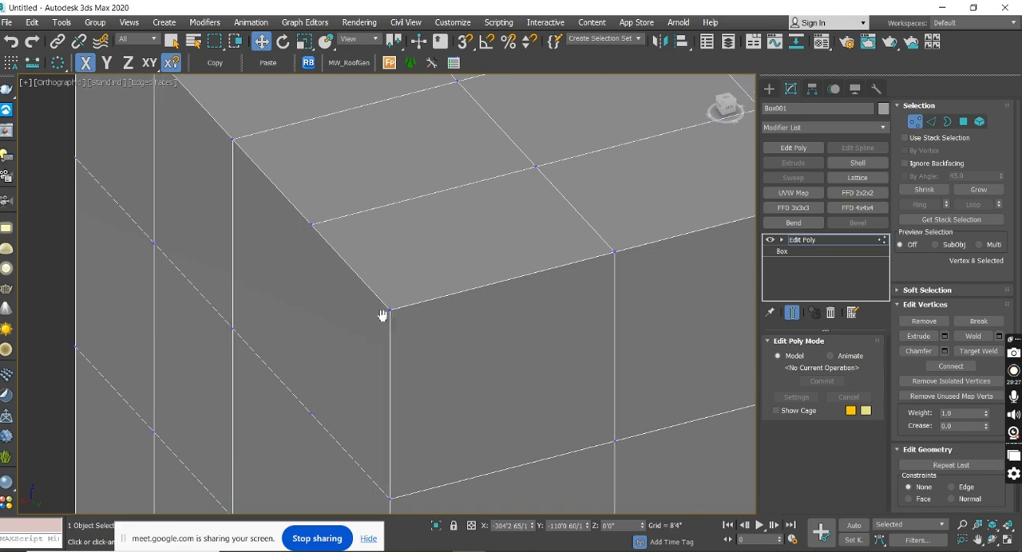
middle_drag(394, 314, 294, 321)
scroll(325, 323, down, 4)
middle_drag(600, 311, 542, 309)
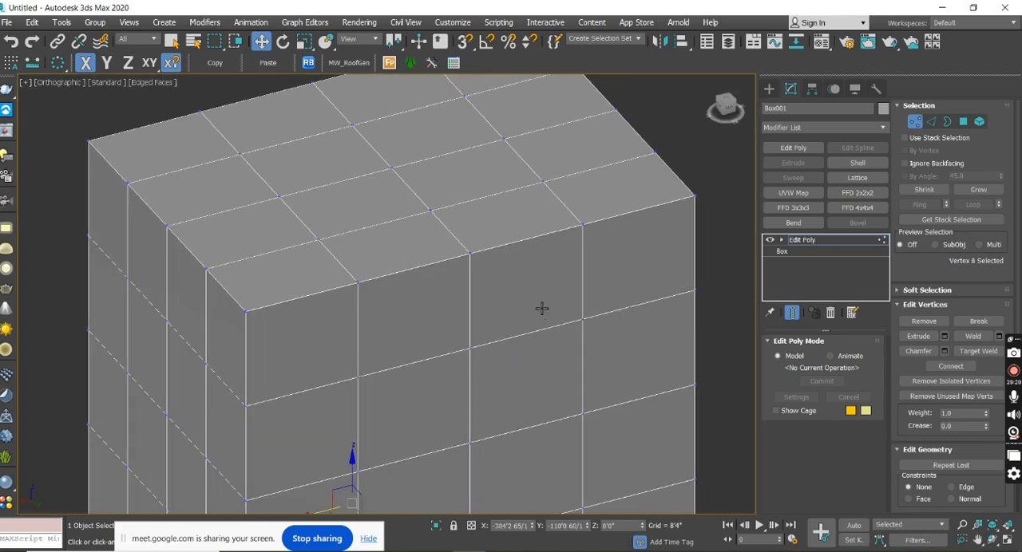
scroll(541, 307, down, 2)
alt+middle_drag(568, 227, 565, 259)
middle_drag(577, 331, 592, 189)
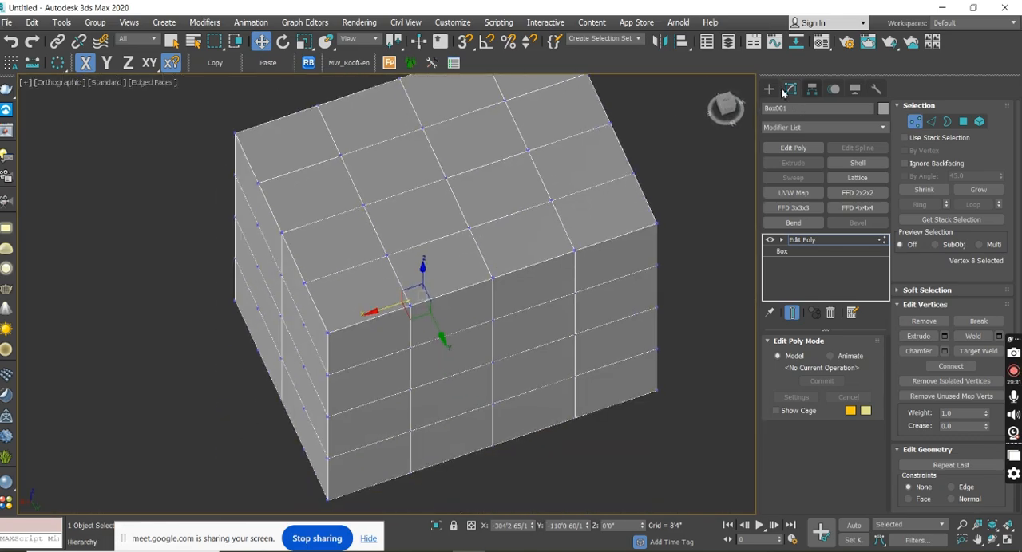
In the Top view, window-select interior grid vertices one position at a time, ending with the pair at the centre.
click(723, 104)
scroll(568, 346, up, 5)
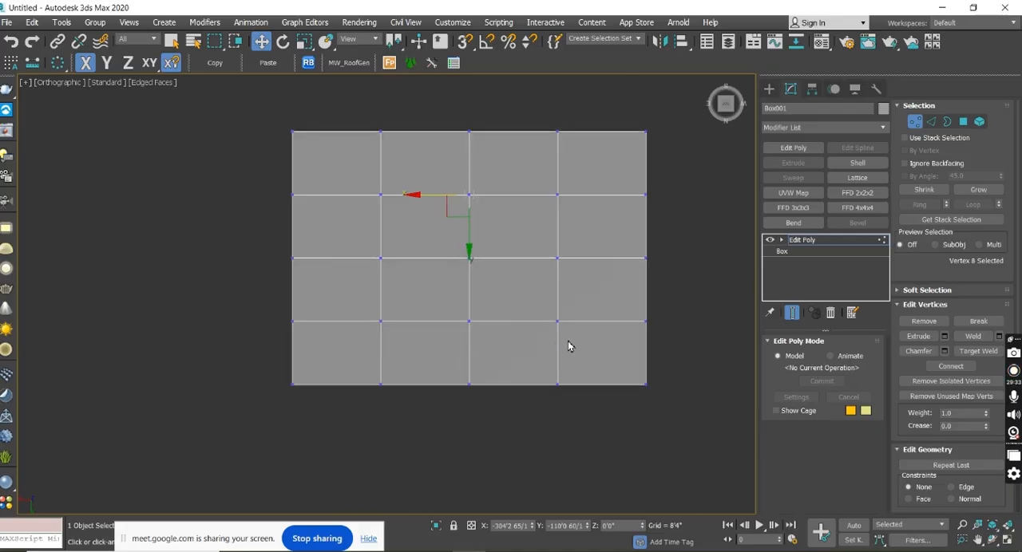
drag(570, 377, 570, 377)
scroll(663, 372, down, 3)
scroll(510, 367, up, 2)
drag(504, 391, 506, 394)
middle_drag(490, 263, 518, 364)
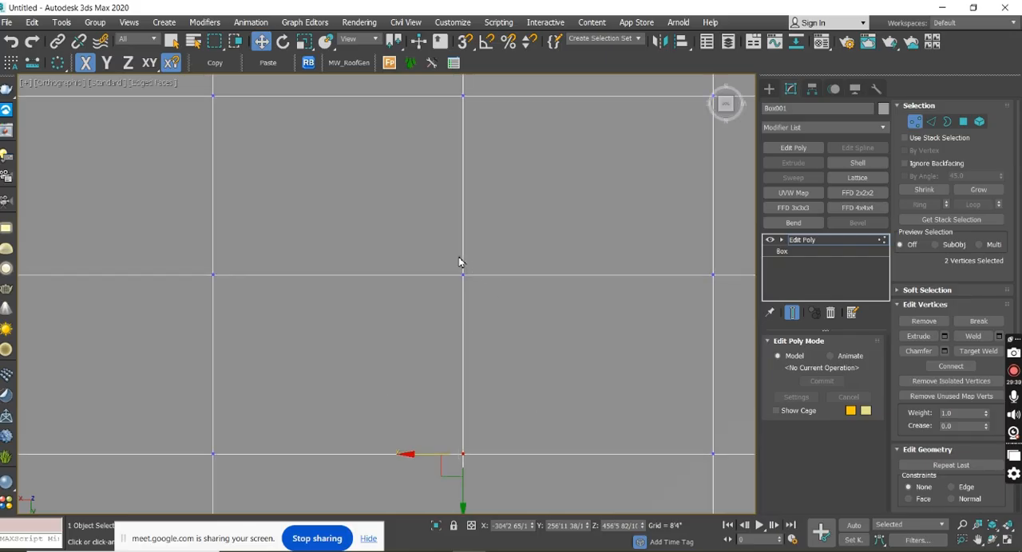
drag(548, 370, 549, 369)
middle_drag(515, 294, 526, 449)
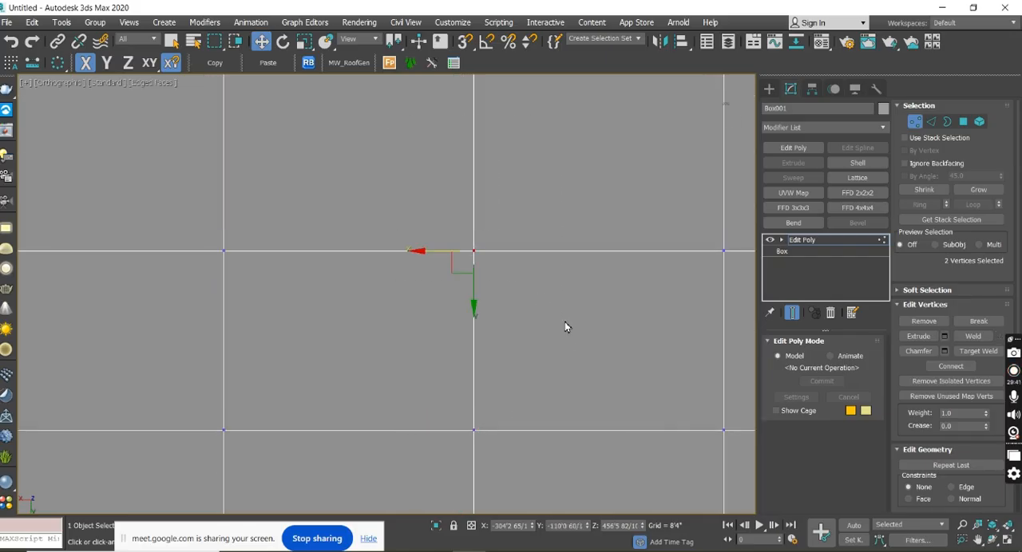
drag(566, 341, 566, 342)
scroll(463, 344, down, 5)
alt+middle_drag(492, 320, 443, 384)
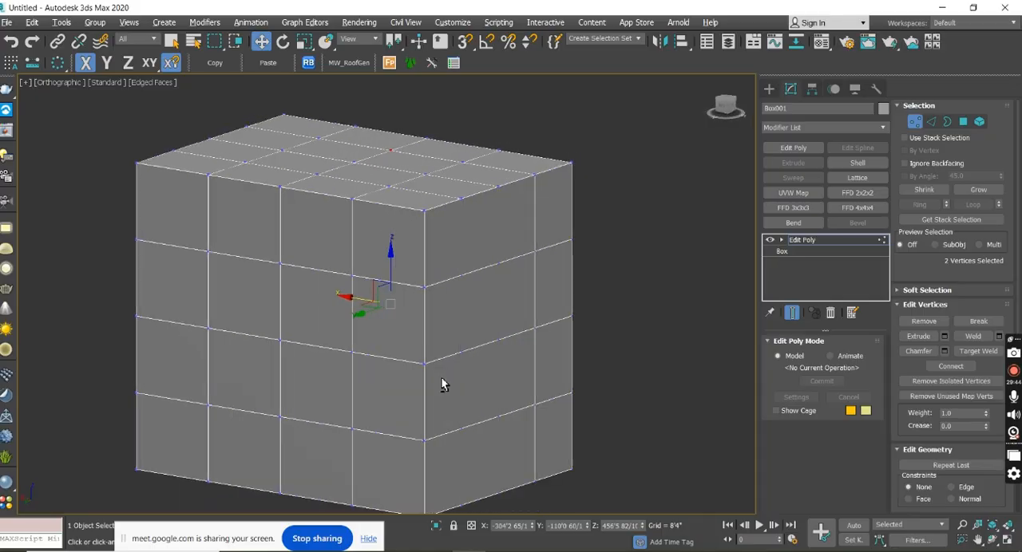
Select a single interior vertex on the box's top face and lower it along the Z axis.
scroll(387, 255, up, 5)
drag(540, 396, 540, 393)
scroll(537, 292, down, 6)
alt+middle_drag(537, 292, 514, 312)
drag(542, 290, 541, 287)
alt+middle_drag(524, 269, 520, 240)
drag(520, 225, 520, 251)
alt+middle_drag(462, 284, 435, 303)
Select another interior vertex on the top face and raise it along the Z axis to about 1048'10".
scroll(392, 298, up, 5)
drag(377, 303, 417, 339)
alt+middle_drag(463, 358, 425, 316)
drag(407, 289, 408, 195)
alt+middle_drag(591, 254, 600, 279)
scroll(481, 304, down, 3)
scroll(600, 279, up, 3)
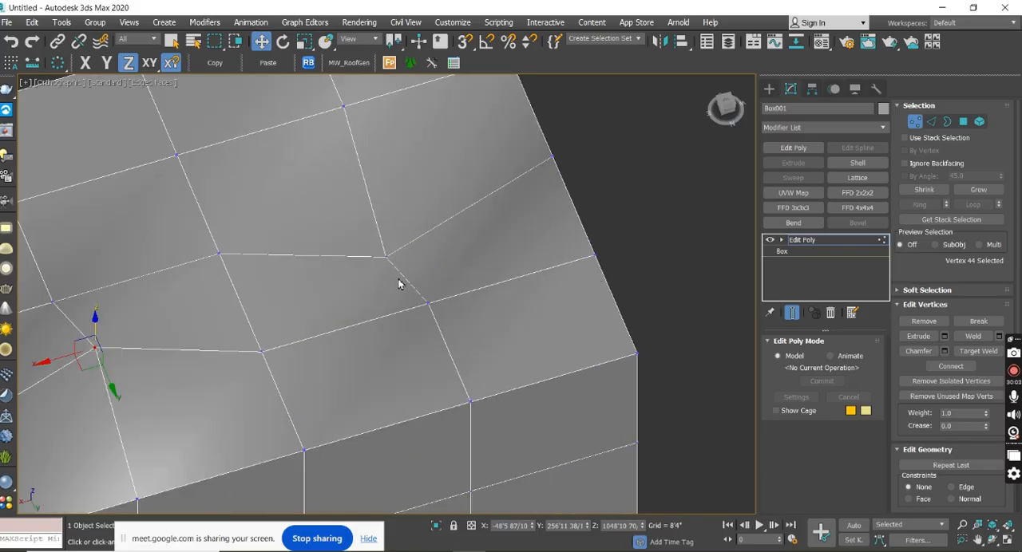
Select a vertex on the top face's outer edge and pull it outward along the X axis to about -1084'.
drag(574, 244, 617, 280)
middle_drag(584, 296, 486, 361)
drag(447, 336, 632, 296)
scroll(631, 296, down, 4)
alt+middle_drag(649, 335, 563, 351)
alt+middle_drag(621, 337, 696, 304)
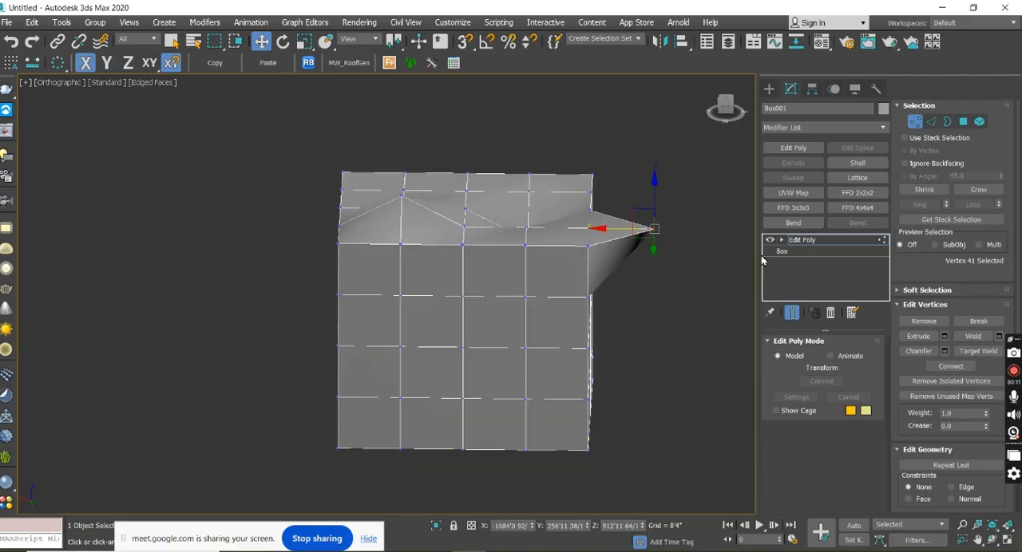
Undo the recent vertex moves on the segmented box.
key(ctrl+z)
key(ctrl+z)
key(ctrl+z)
key(ctrl+z)
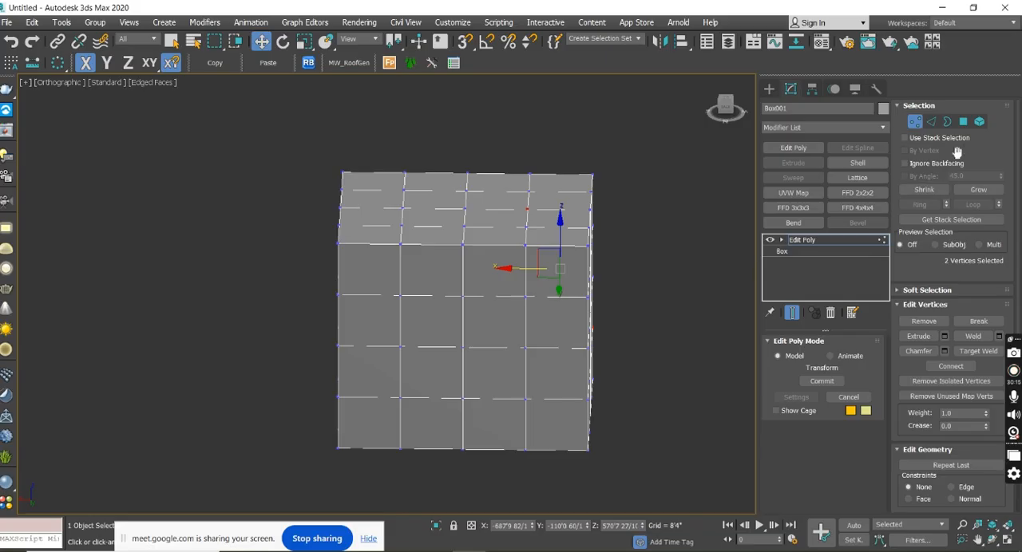
Show where the Edit Poly sub-object levels are listed by expanding and collapsing them in the modifier stack.
click(781, 242)
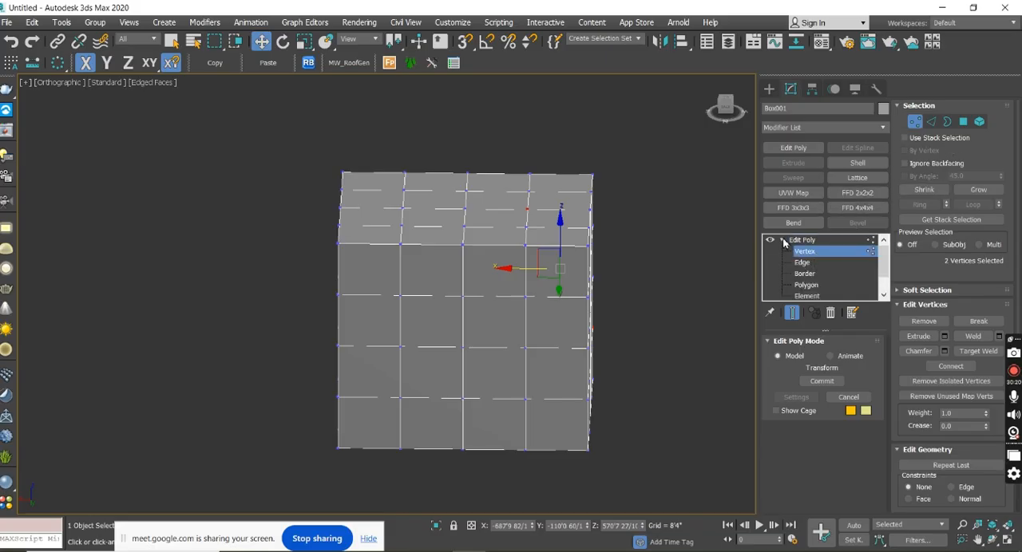
click(783, 241)
click(783, 242)
click(783, 242)
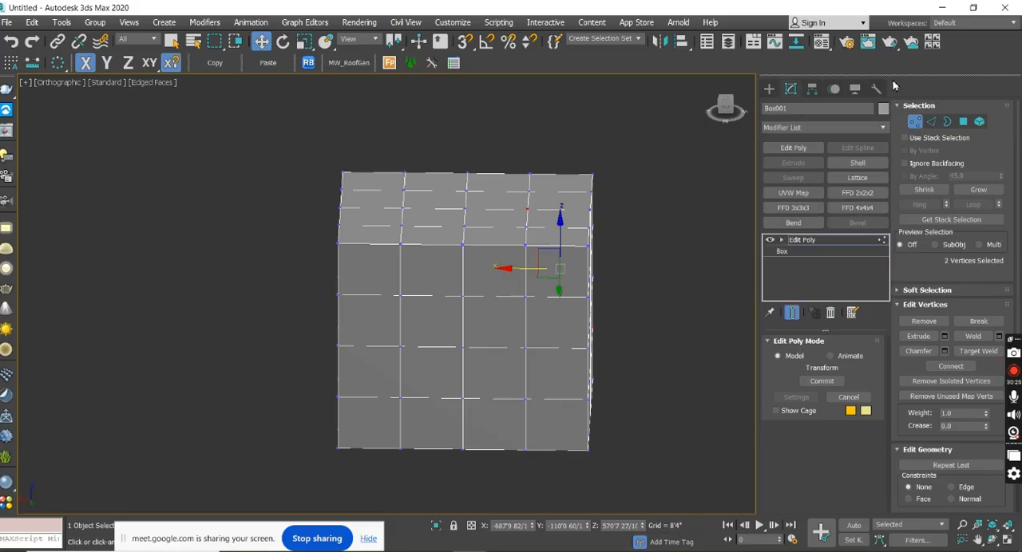
click(781, 242)
click(781, 242)
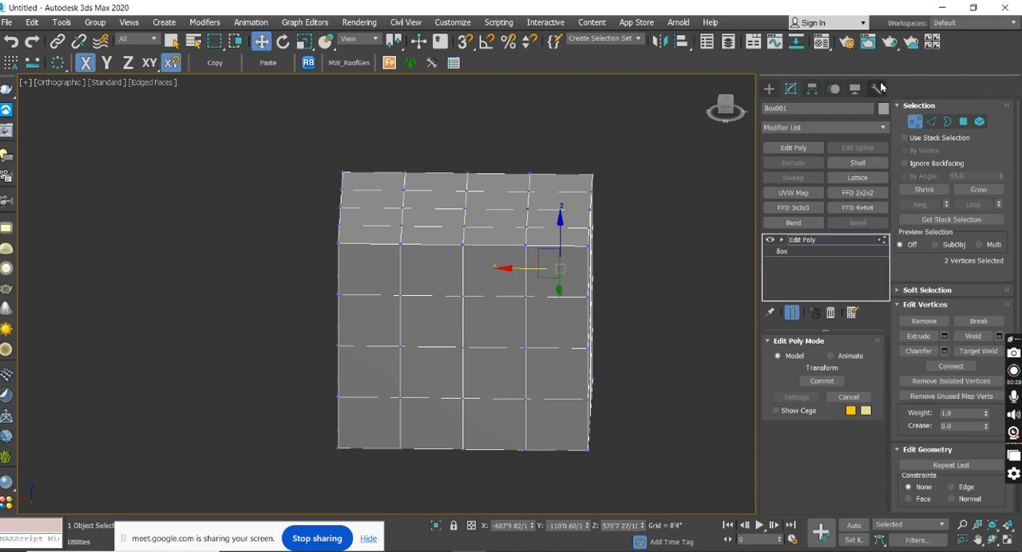
Switch to Edge level and pick several individual edges along and across the box's top face.
click(930, 122)
alt+middle_drag(518, 347, 536, 340)
scroll(536, 340, up, 4)
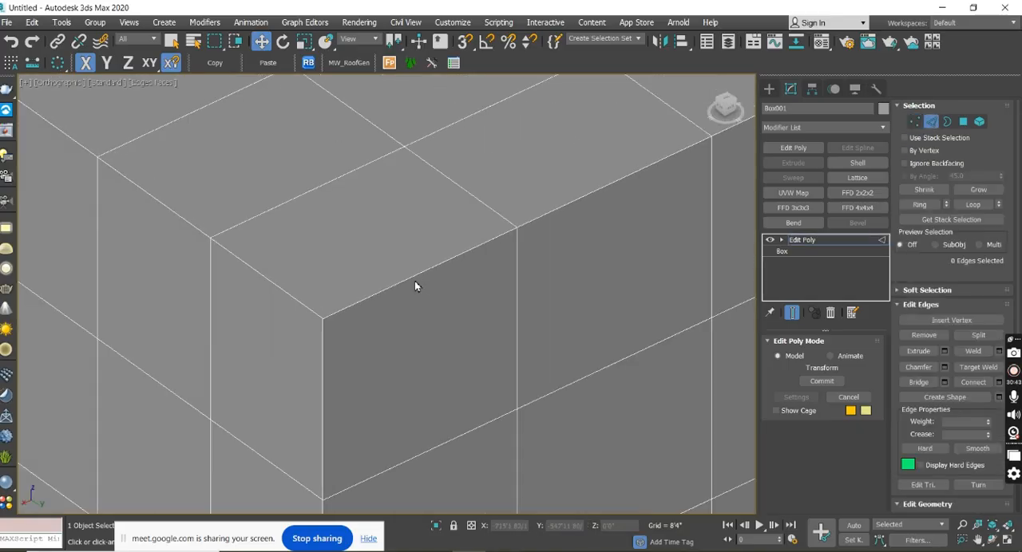
click(411, 280)
click(536, 220)
click(481, 202)
click(312, 190)
Demonstrate edge selection by picking individual edges on the box's side faces and along its top rim.
middle_drag(309, 188, 497, 266)
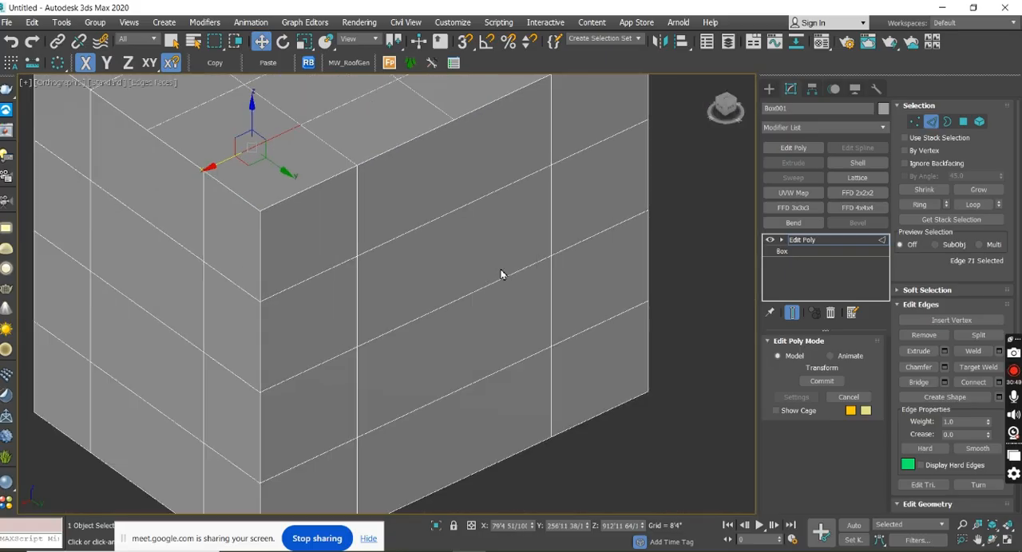
click(492, 287)
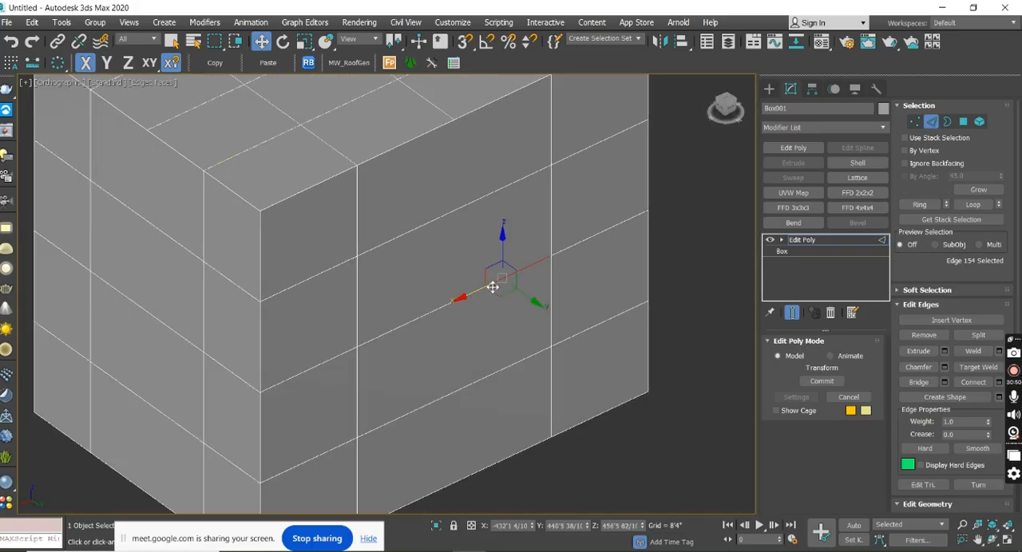
click(414, 324)
middle_drag(402, 307, 451, 311)
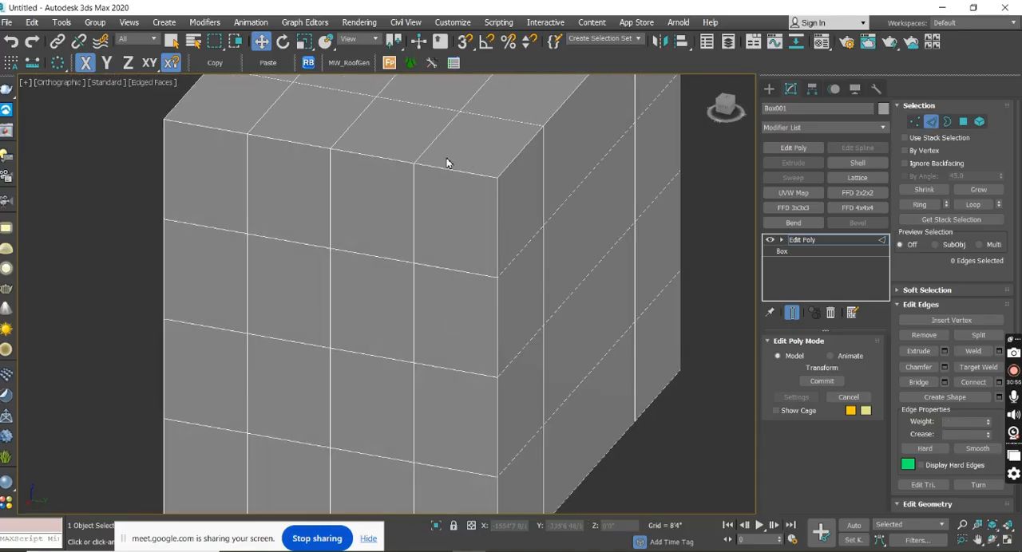
click(394, 159)
click(447, 170)
click(454, 269)
middle_drag(545, 258, 407, 281)
Create a second box behind the segmented box and show its creation parameters.
click(767, 95)
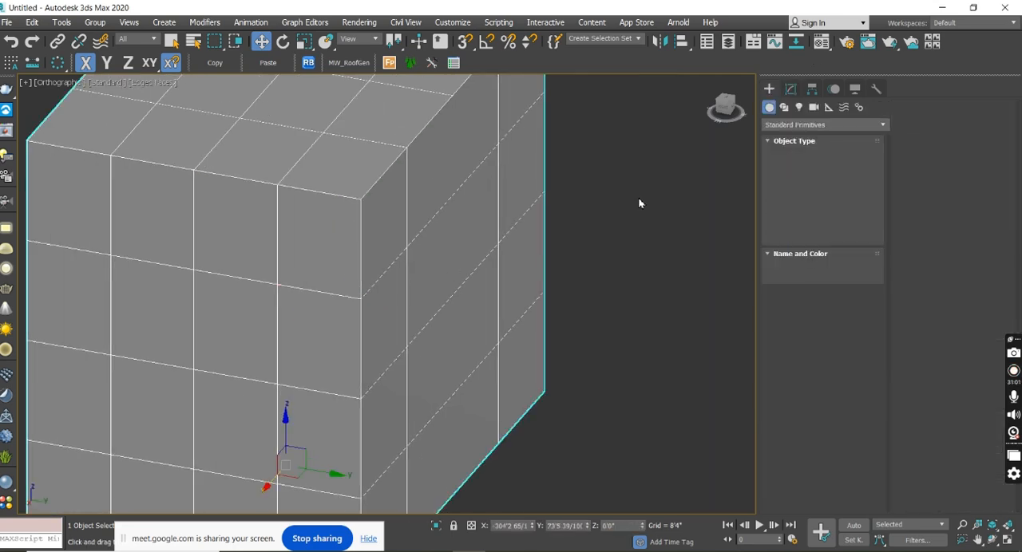
middle_drag(639, 205, 504, 227)
scroll(559, 204, down, 3)
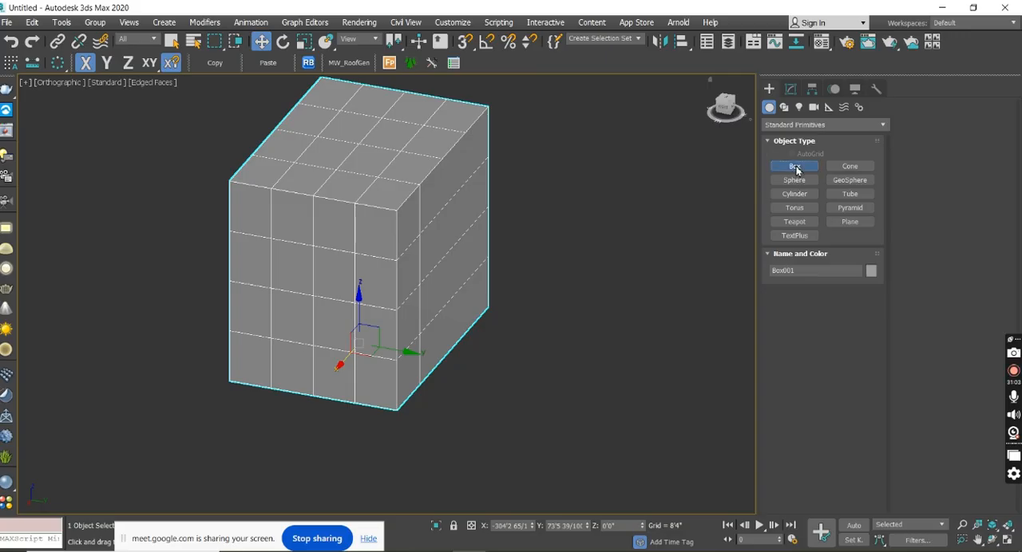
click(795, 166)
middle_drag(597, 172, 434, 315)
mouse_move(486, 196)
mouse_down()
mouse_move(475, 270)
mouse_move(449, 257)
mouse_move(525, 277)
mouse_up()
click(528, 131)
middle_drag(626, 175, 607, 263)
click(790, 89)
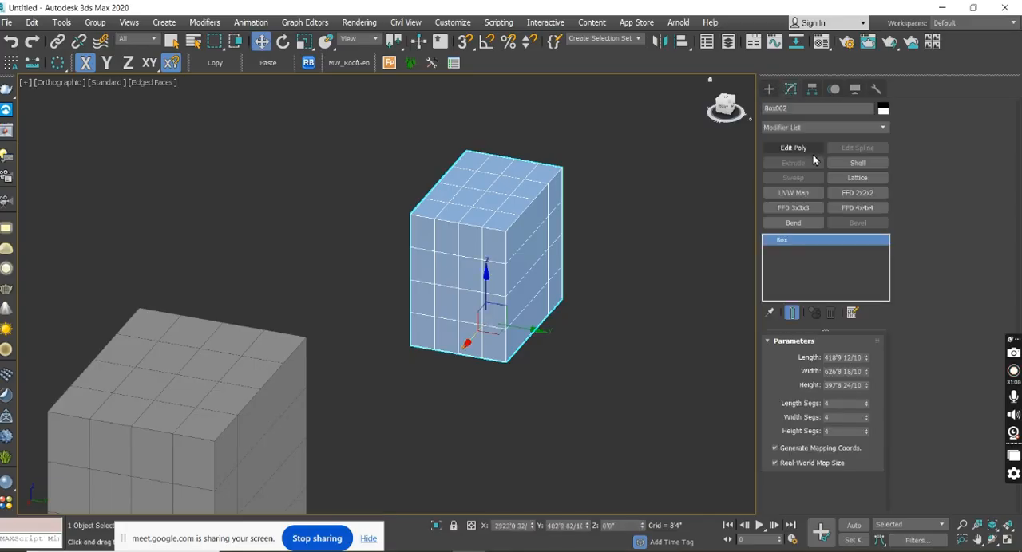
Try Edit Poly at Edge level on the new box and undo back past the box's creation.
click(803, 151)
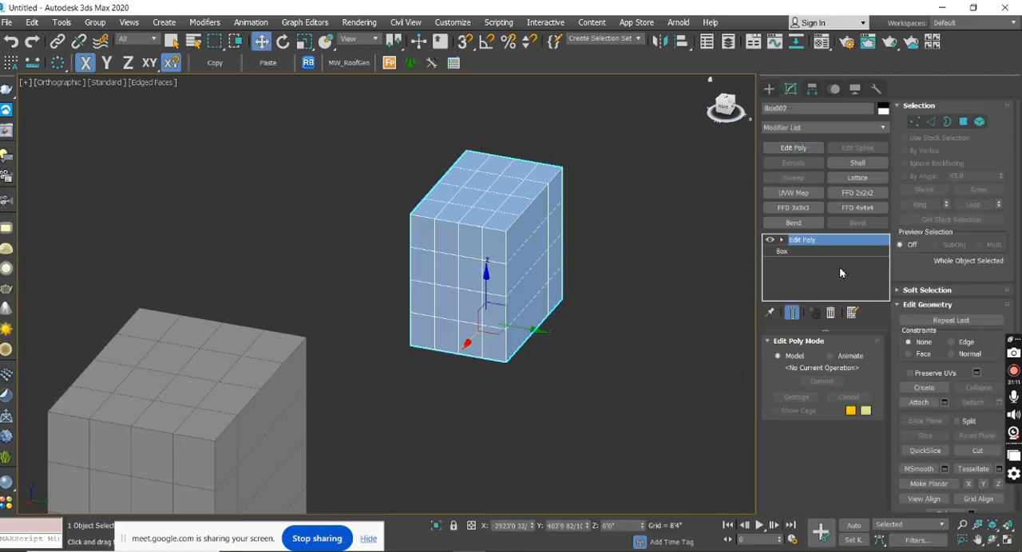
alt+middle_drag(620, 304, 591, 285)
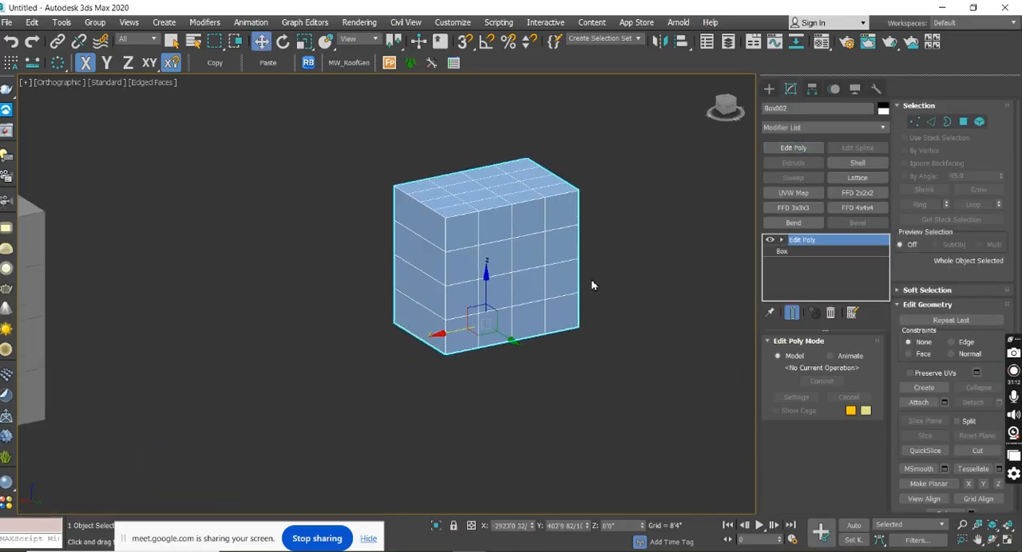
click(931, 121)
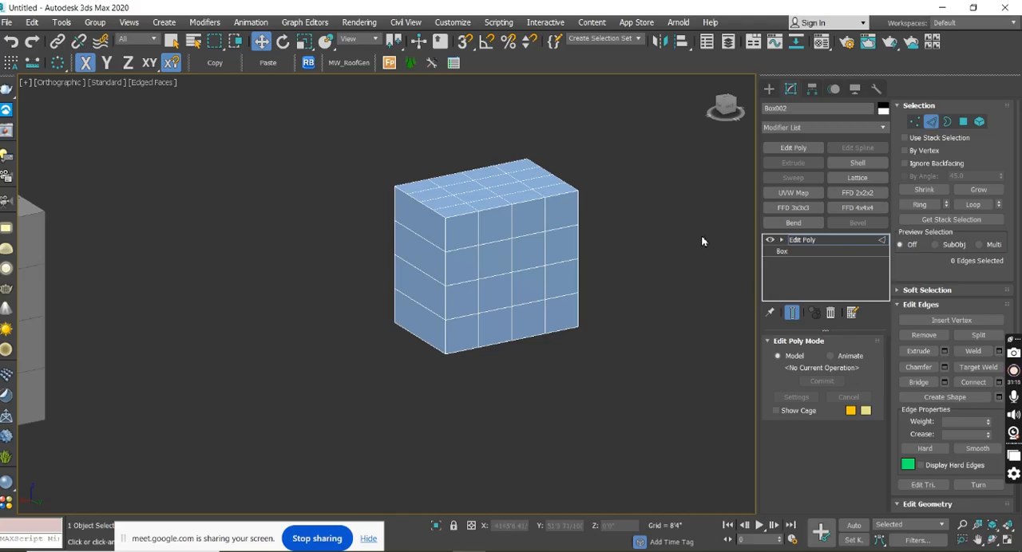
key(ctrl+z)
key(ctrl+z)
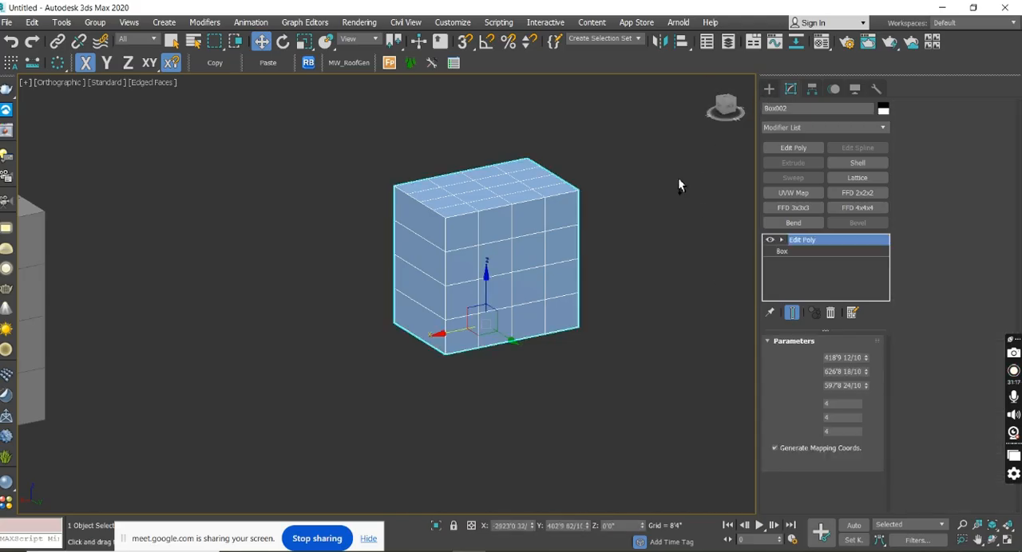
Create a box beside the segmented one, about 773' long, 568' wide and 549' high.
click(769, 88)
click(795, 166)
drag(562, 195, 537, 264)
click(569, 134)
key(w)
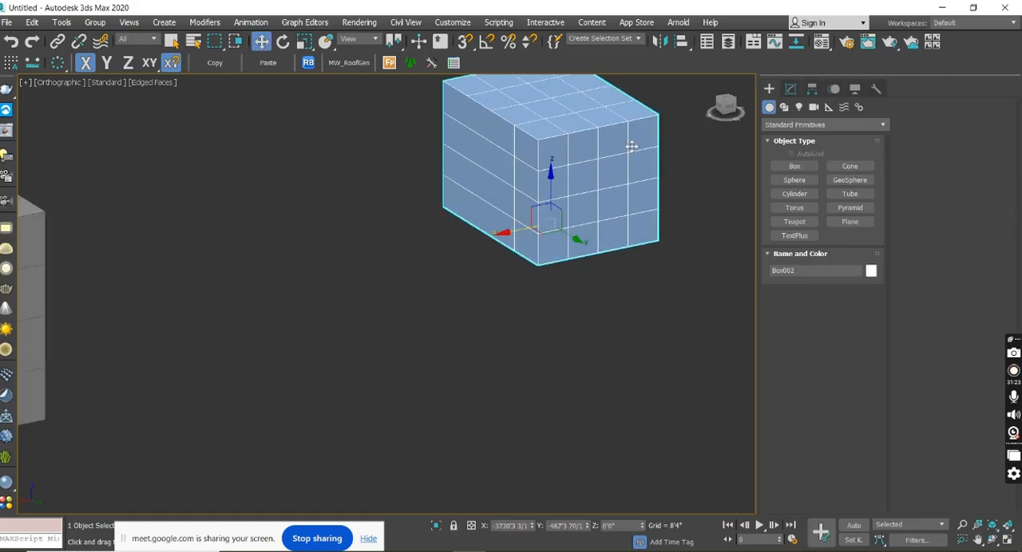
middle_drag(631, 147, 625, 209)
alt+middle_drag(557, 218, 575, 224)
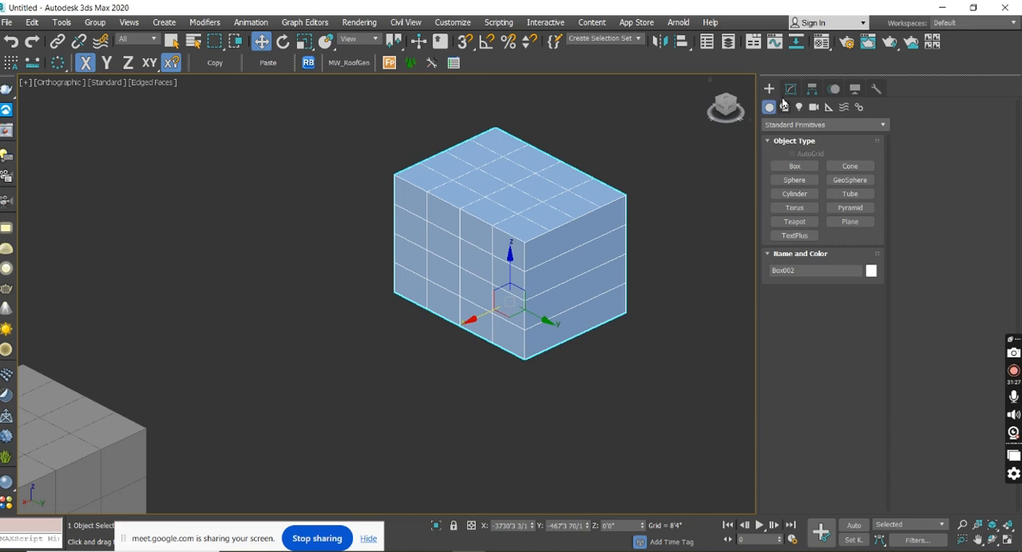
Set the new box's length, width and height segments to 1 each.
click(790, 90)
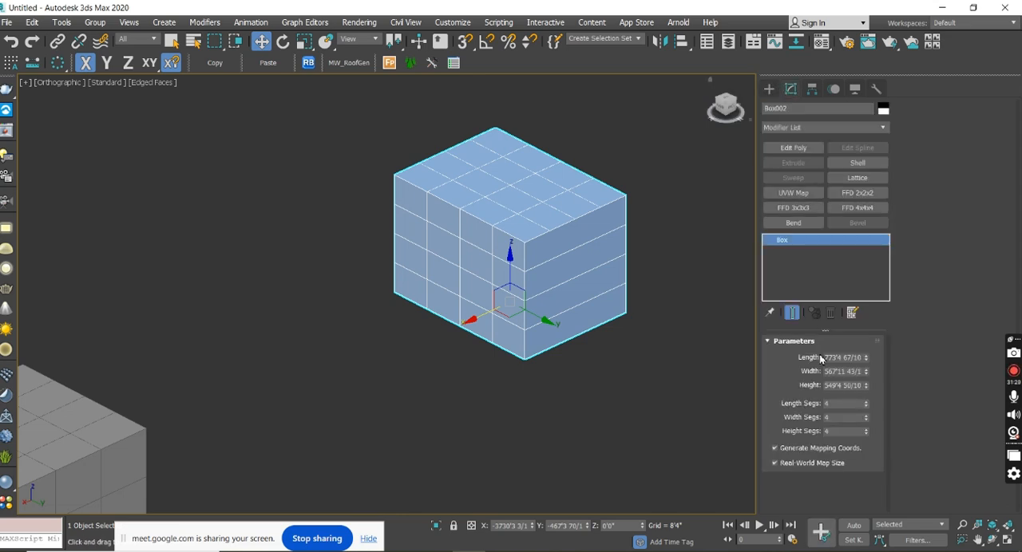
right_click(865, 407)
right_click(865, 420)
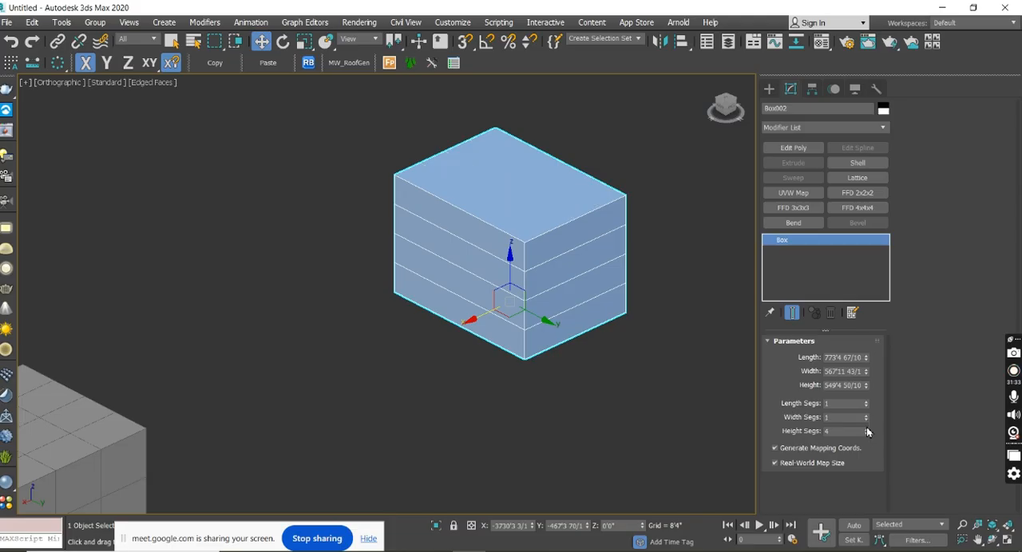
right_click(866, 435)
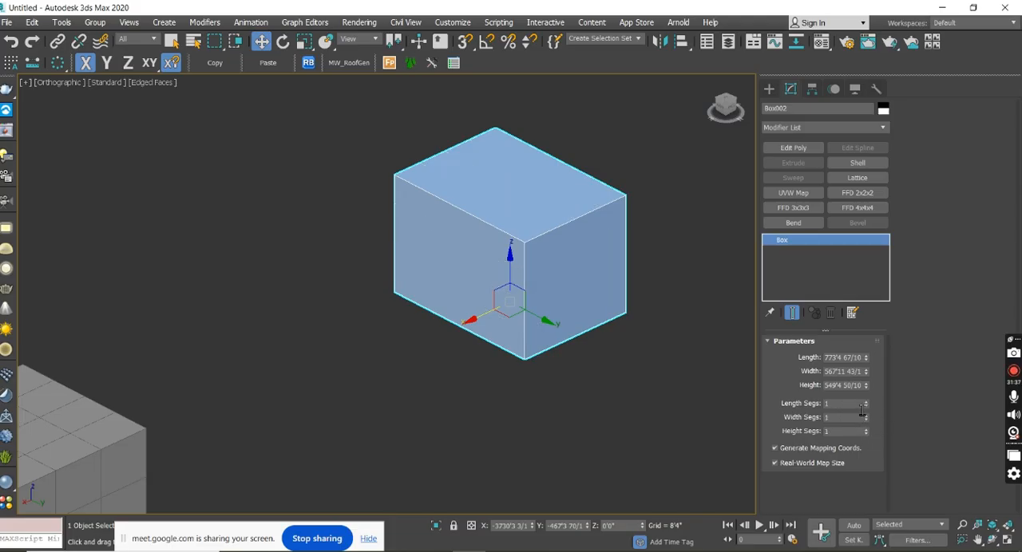
Set the new box's segments to 50 along the length, 10 along the width and 150 along the height.
click(846, 404)
key(Return)
click(854, 419)
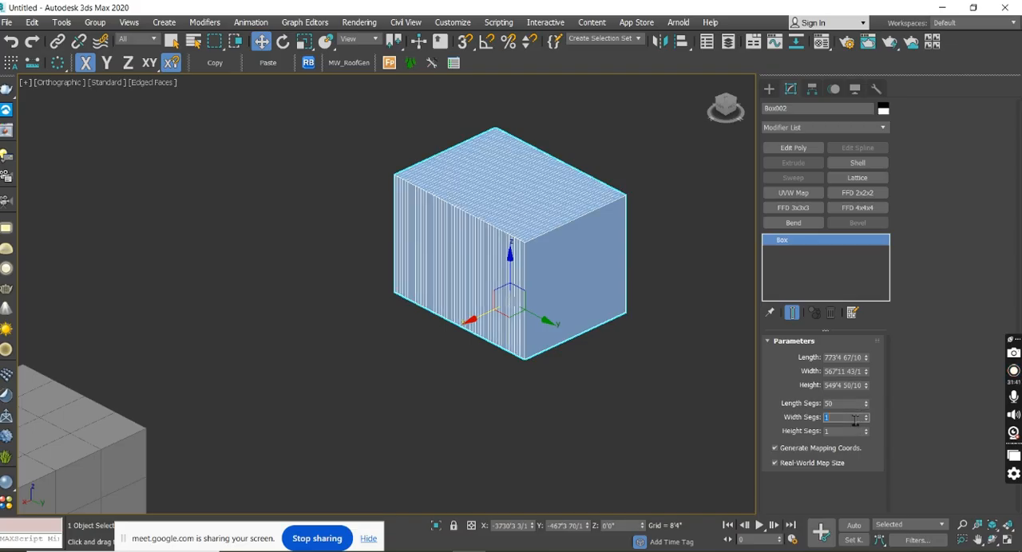
key(Return)
click(841, 432)
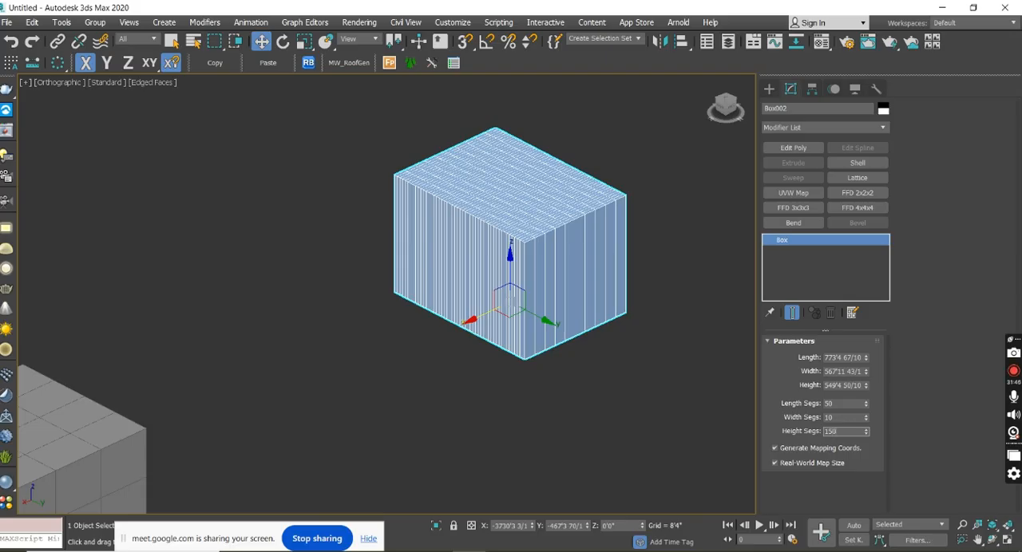
text(150)
key(Return)
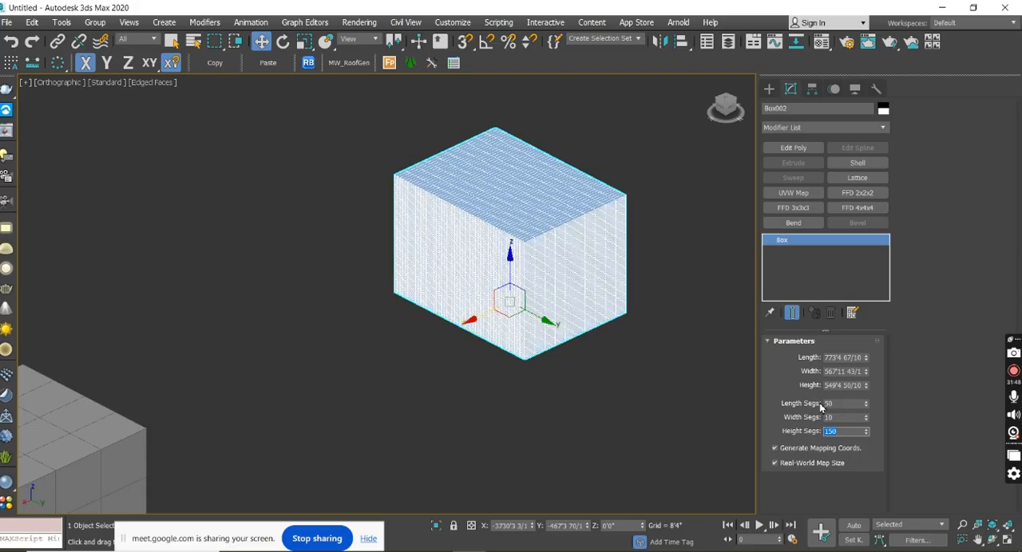
alt+middle_drag(608, 354, 542, 352)
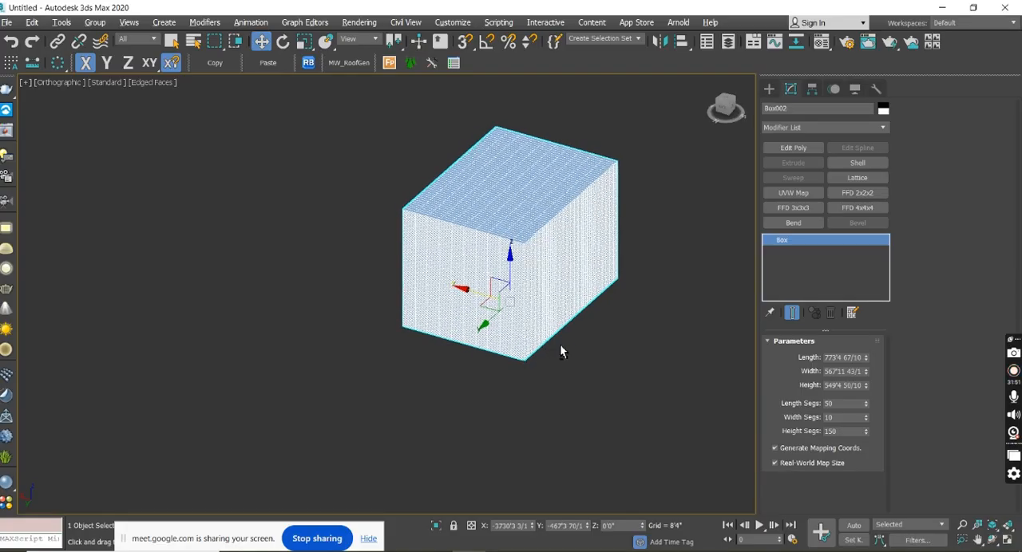
Reduce the new box's length segments to 32 and width segments to 5, and inspect its top face.
click(866, 406)
click(866, 406)
click(866, 406)
click(866, 407)
click(866, 406)
click(866, 406)
click(866, 407)
click(866, 407)
click(866, 407)
click(866, 407)
click(866, 407)
click(866, 407)
click(866, 407)
click(866, 407)
click(866, 407)
click(866, 407)
click(867, 421)
click(866, 421)
click(867, 421)
click(867, 421)
click(867, 420)
middle_drag(645, 320, 611, 370)
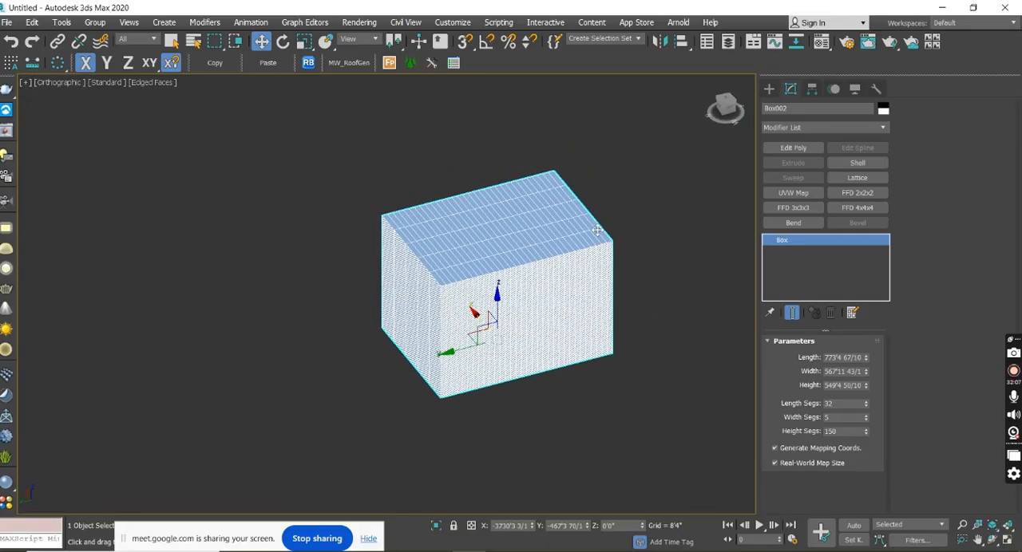
scroll(600, 246, up, 6)
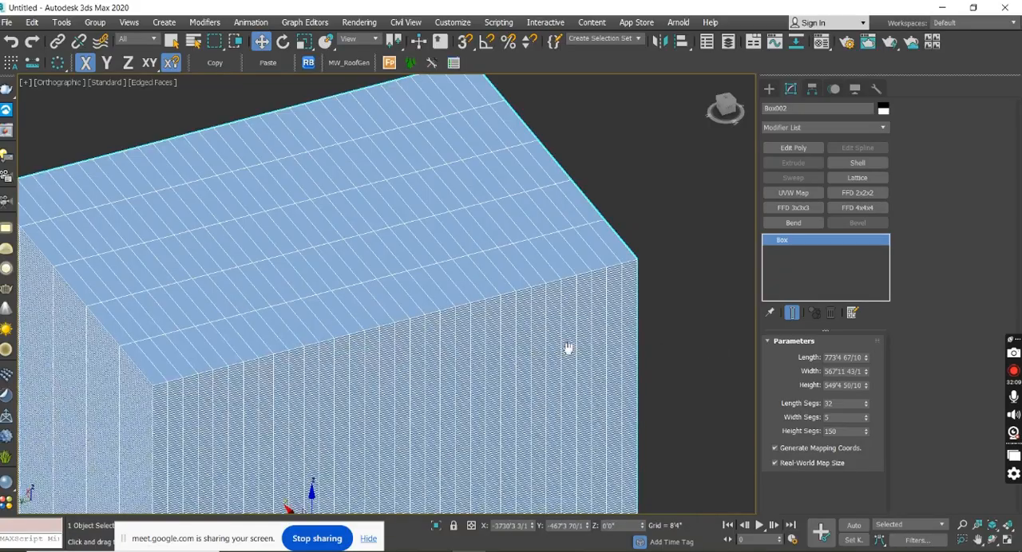
scroll(604, 299, down, 8)
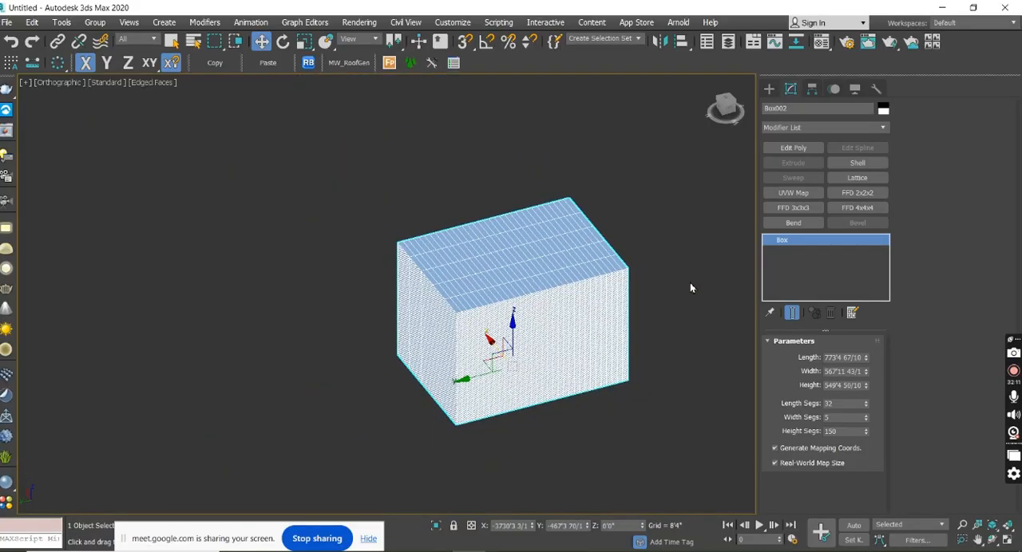
Reset the length, width and height segments of the densely divided box to 1.
drag(850, 407, 820, 410)
text(1)
key(Return)
right_click(866, 421)
right_click(866, 432)
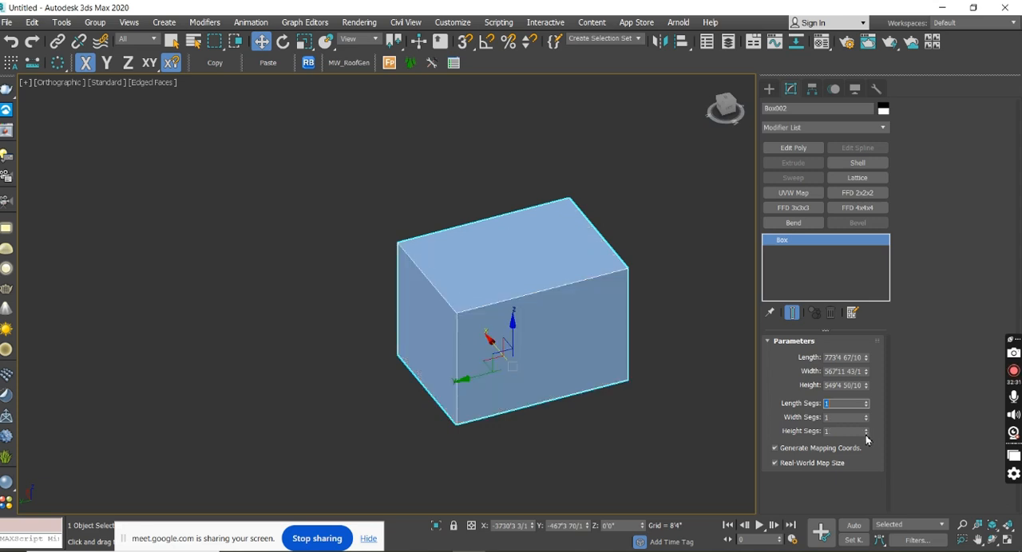
Move the unsegmented box along the X axis closer to the segmented box.
alt+middle_drag(534, 401, 637, 338)
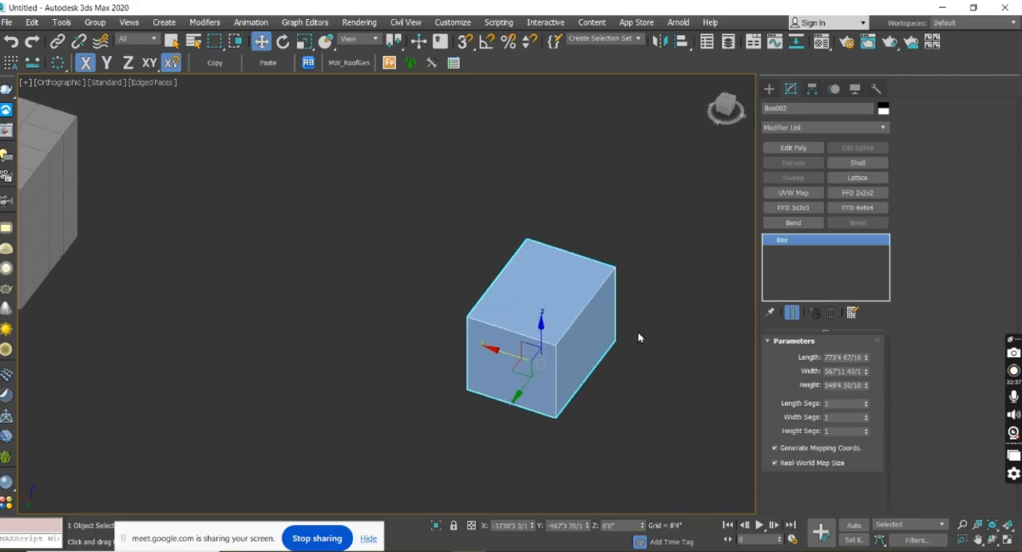
middle_drag(598, 354, 666, 365)
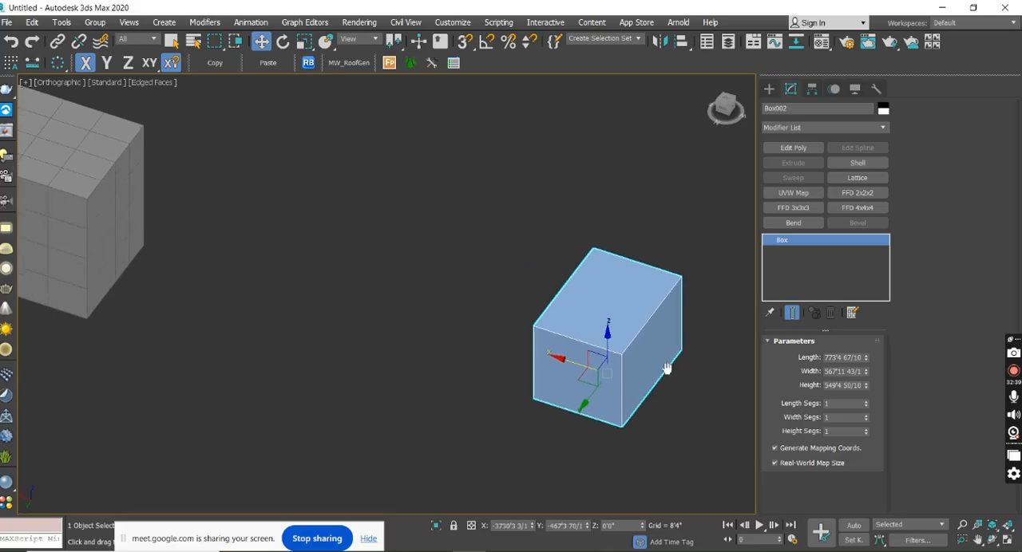
scroll(654, 360, down, 4)
drag(585, 369, 447, 330)
middle_drag(447, 331, 600, 383)
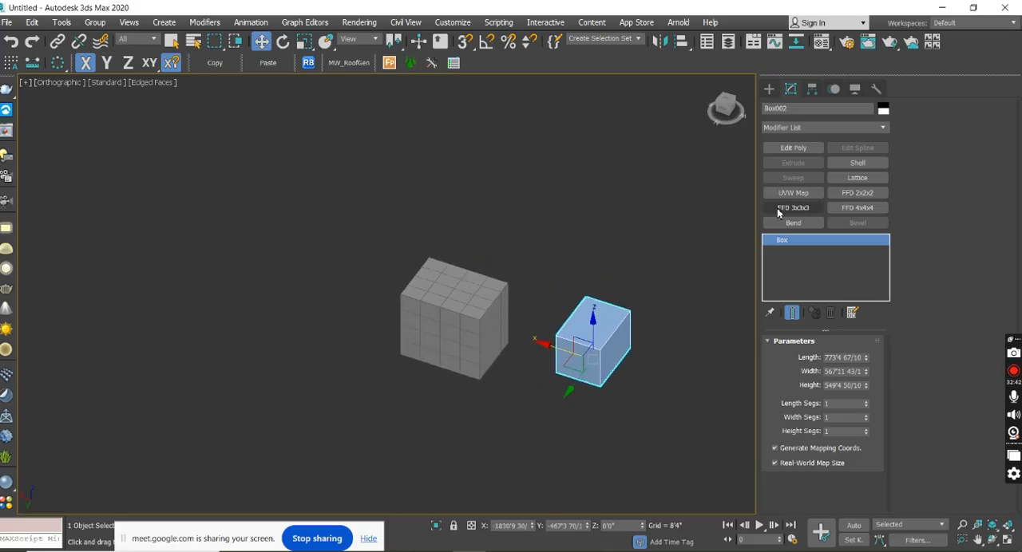
Apply an Edit Poly modifier to the unsegmented box and switch to Edge level.
click(793, 148)
click(930, 121)
scroll(561, 287, up, 5)
alt+middle_drag(560, 275, 604, 314)
scroll(511, 214, up, 3)
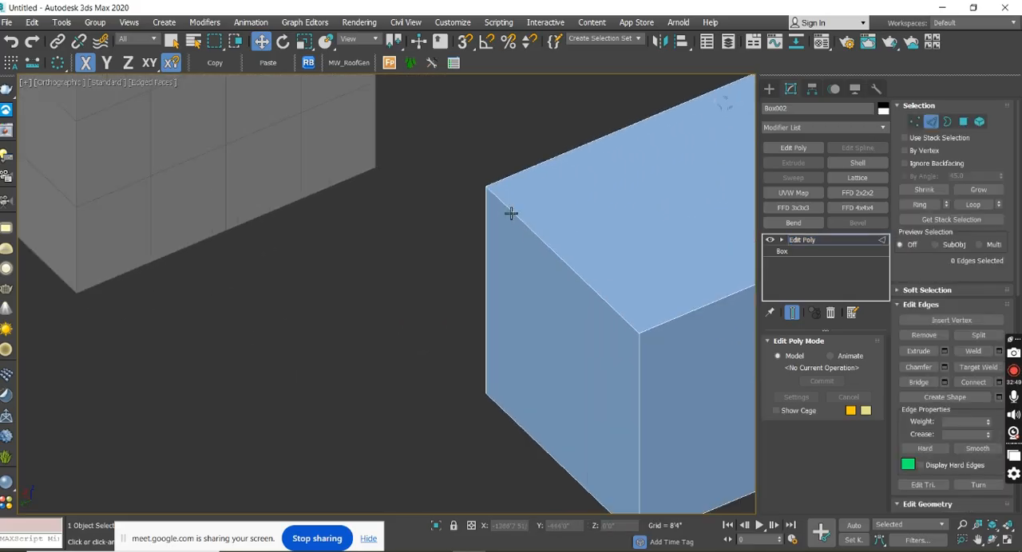
Demonstrate picking individual edges around the unsegmented box's top face, and clear the edge selection.
click(511, 214)
alt+middle_drag(518, 301, 621, 285)
middle_drag(692, 267, 618, 346)
scroll(638, 309, down, 3)
click(655, 268)
middle_drag(489, 289, 545, 281)
scroll(638, 292, down, 2)
click(695, 189)
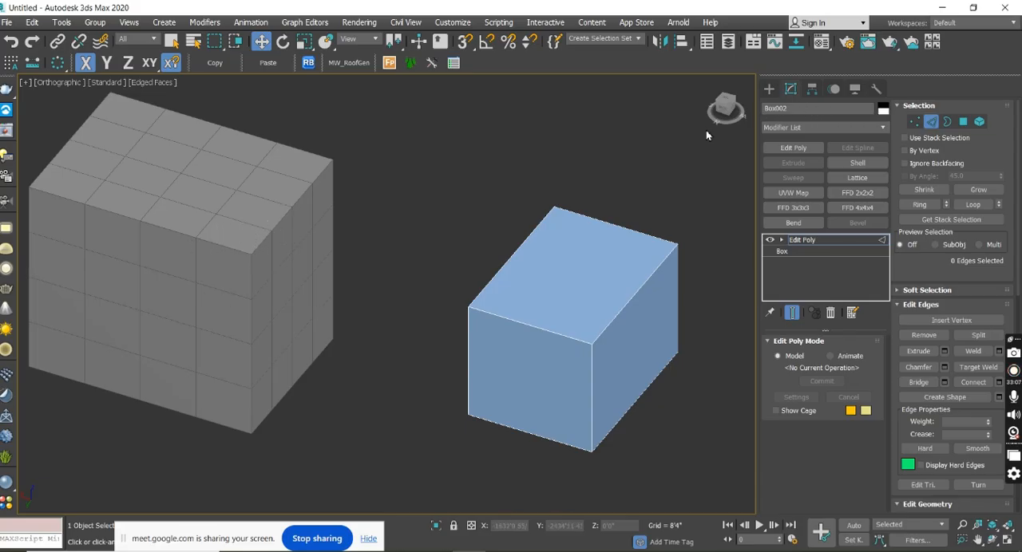
Select the grey segmented box and pick a single edge on its top face at Edge level.
click(773, 94)
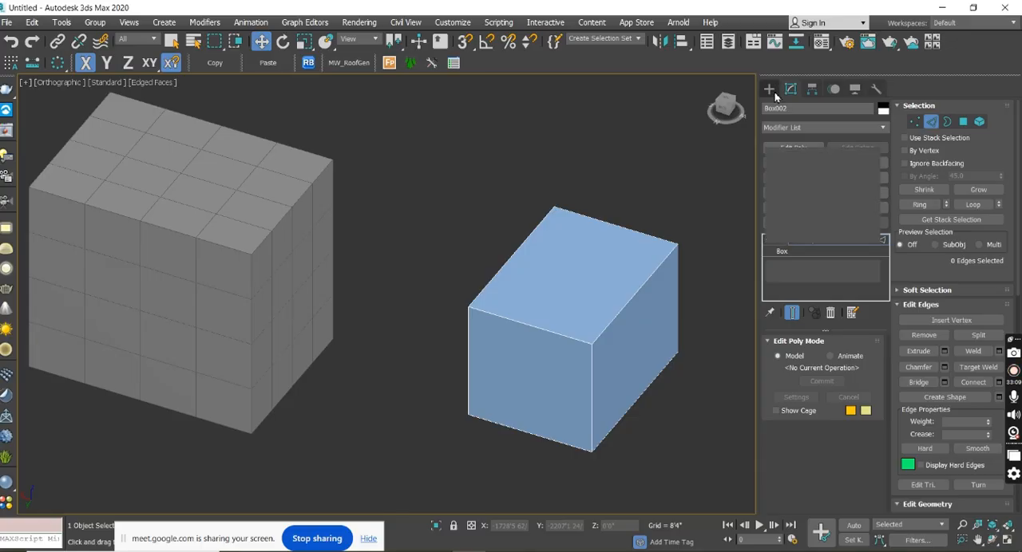
middle_drag(527, 249, 701, 268)
click(401, 258)
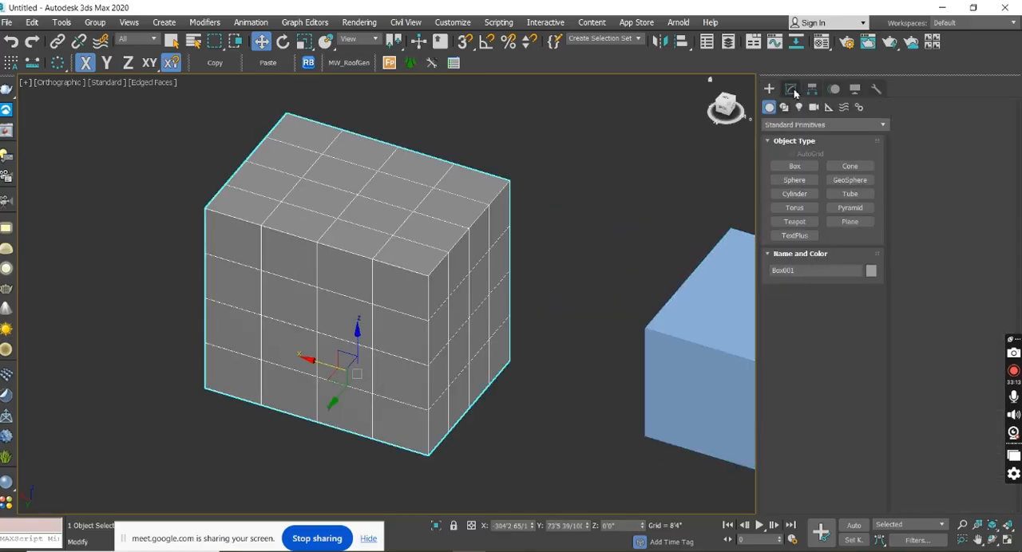
click(790, 89)
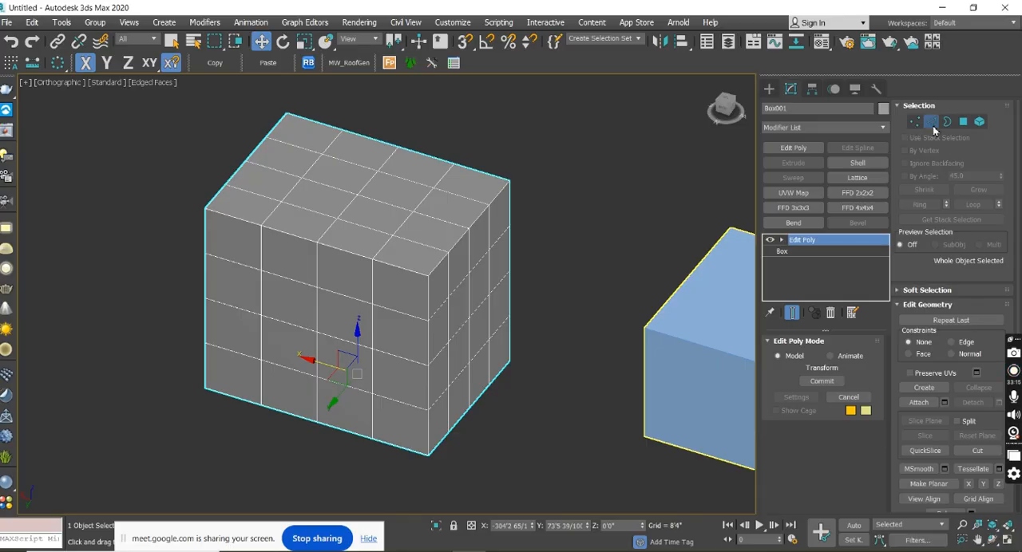
click(931, 122)
click(431, 211)
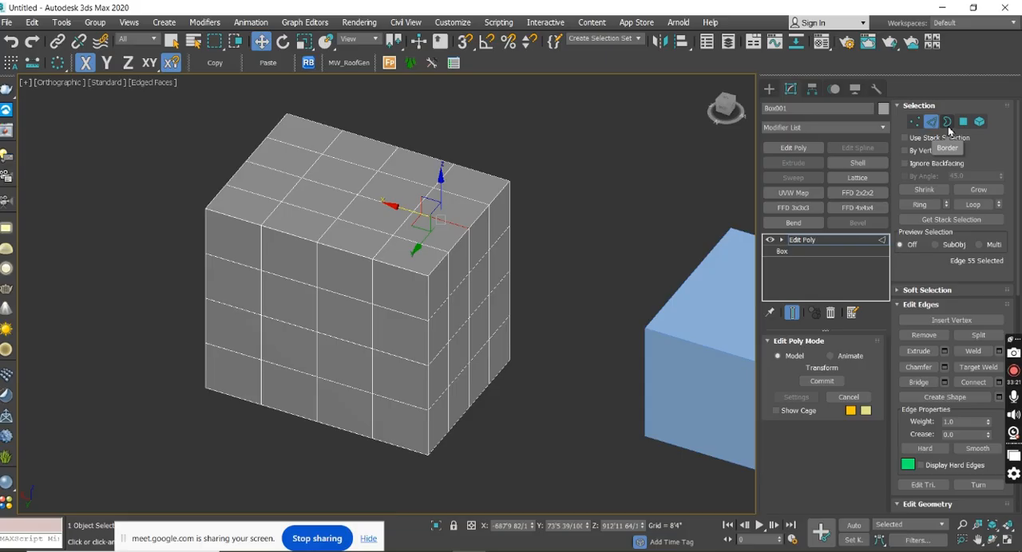
alt+middle_drag(606, 266, 546, 274)
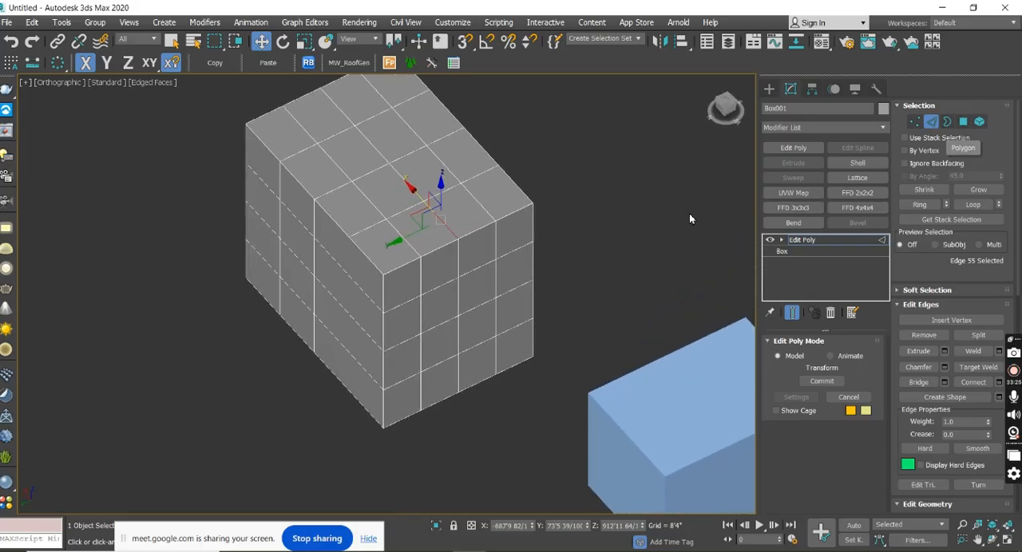
middle_drag(688, 213, 577, 231)
alt+middle_drag(499, 221, 696, 188)
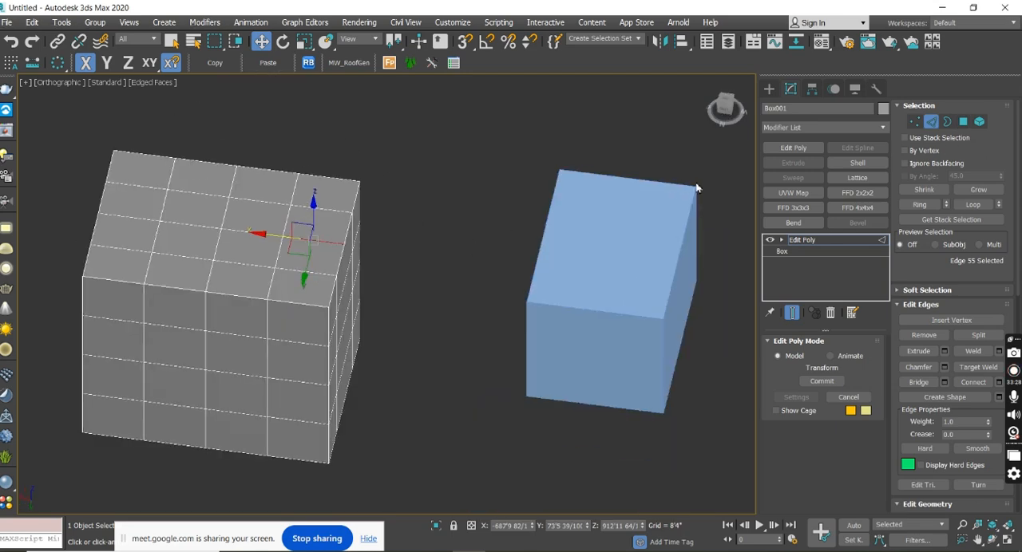
Switch to Polygon level and pick several individual polygons across the segmented box's top face.
click(961, 124)
middle_drag(504, 210, 458, 220)
scroll(459, 223, up, 4)
click(462, 229)
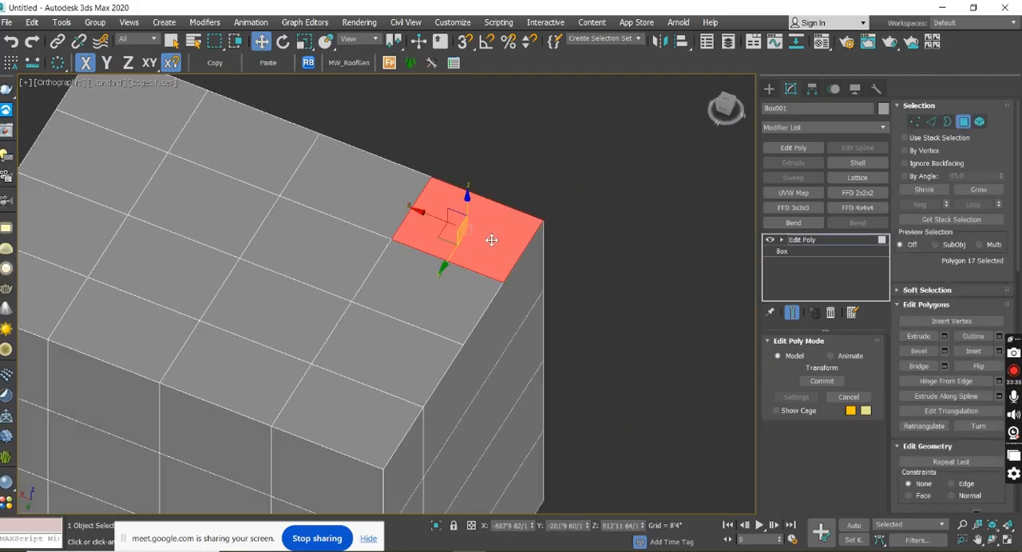
scroll(519, 239, down, 1)
click(333, 239)
click(380, 178)
click(275, 120)
click(203, 193)
click(192, 252)
click(281, 309)
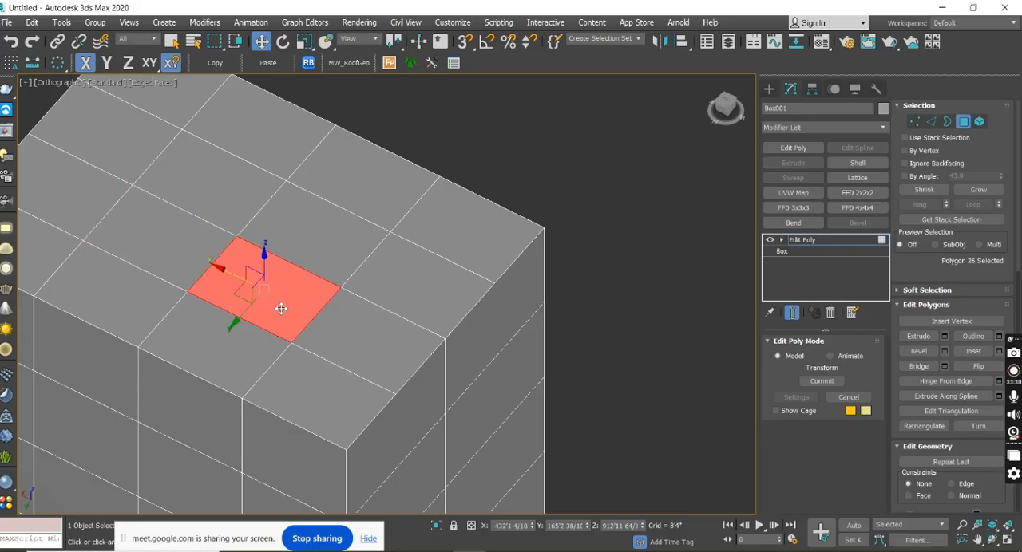
Turn off shading of selected faces and pick top-face polygons up to the far corner.
key(F2)
click(302, 231)
click(365, 199)
click(465, 233)
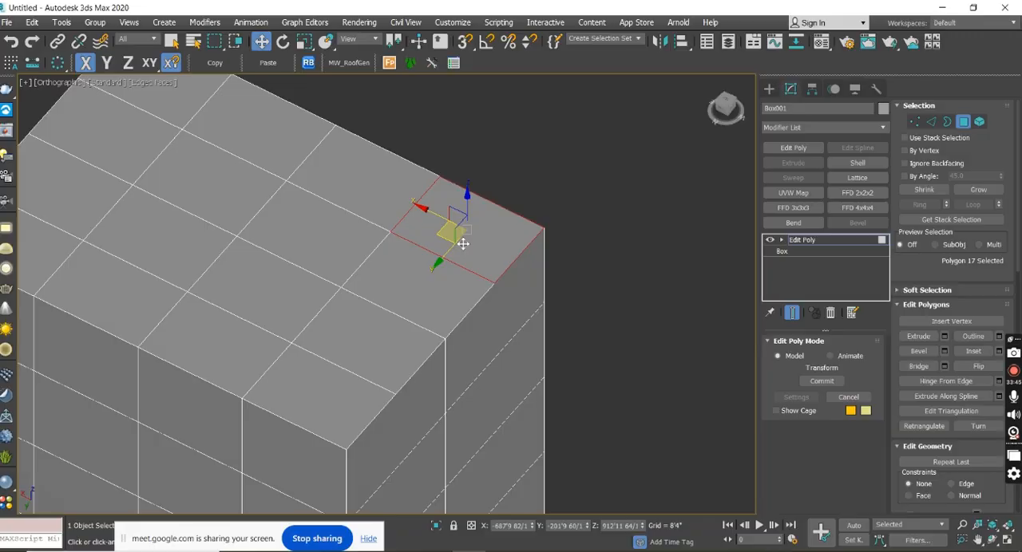
Pick further individual polygons on the segmented box's top face, ending on one along its side edge.
middle_drag(404, 250, 549, 280)
scroll(576, 270, down, 3)
click(533, 242)
click(532, 132)
click(456, 156)
click(432, 125)
middle_drag(432, 126, 449, 154)
click(336, 191)
click(396, 275)
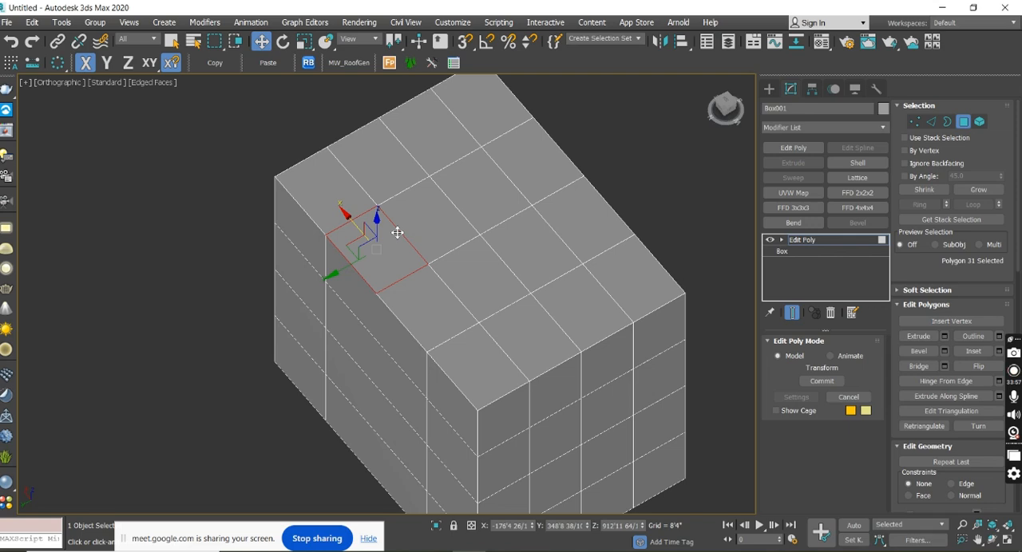
Pick three more polygons one by one from the middle of the segmented box's top face towards its side edge.
click(472, 204)
click(523, 183)
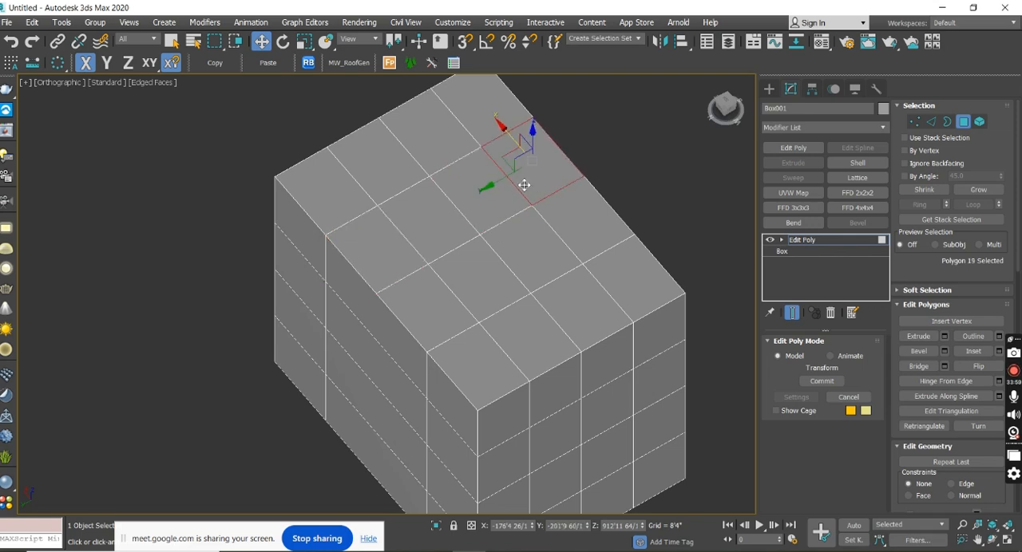
click(568, 233)
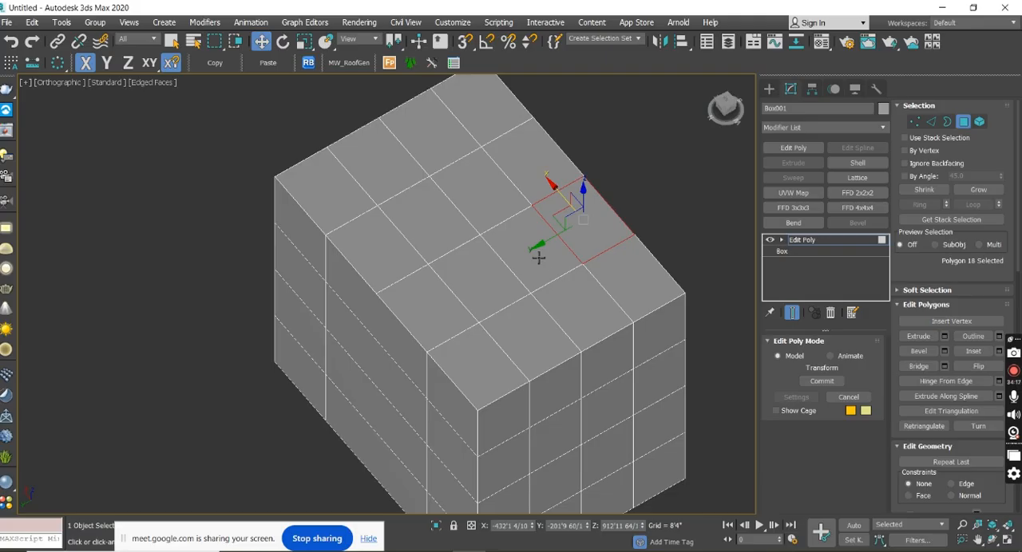
Turn shading of selected faces back on and pick polygons from the top face's corner to its side edge.
key(F2)
click(630, 286)
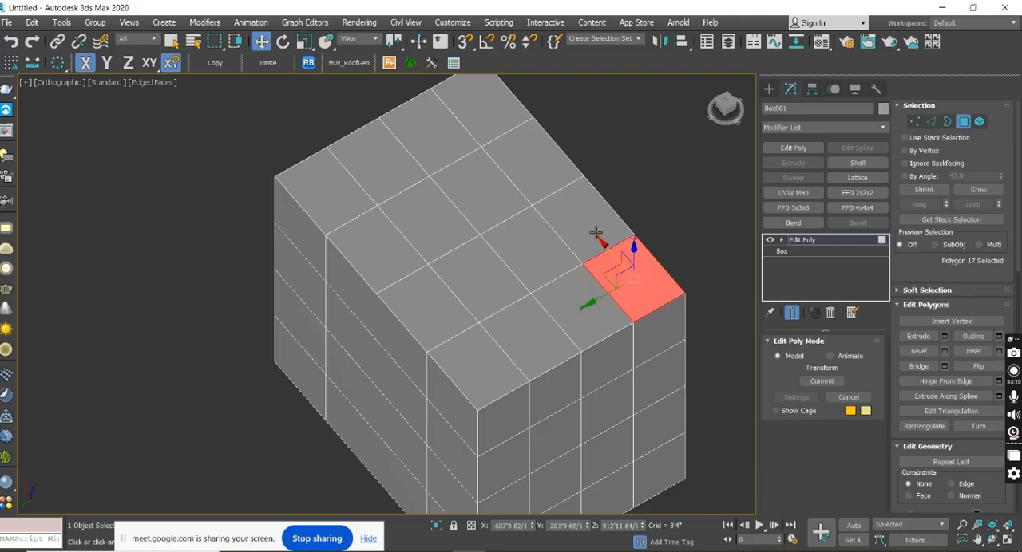
click(597, 233)
click(547, 242)
click(517, 207)
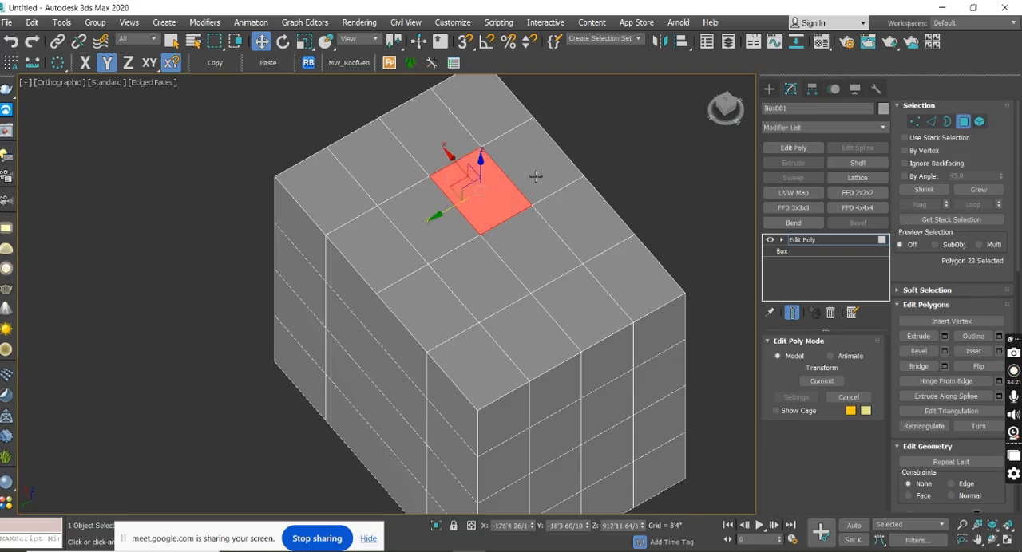
click(536, 177)
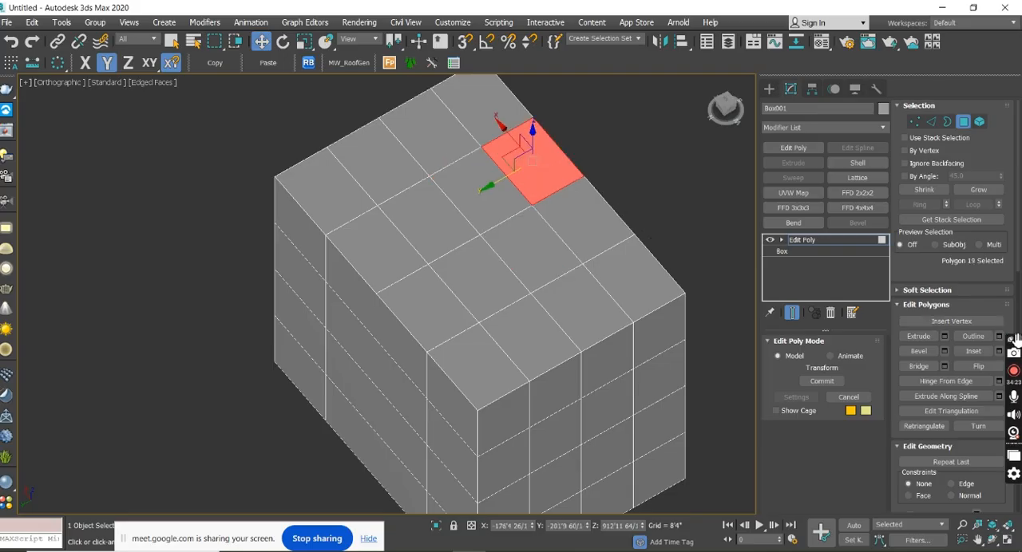
Select the top-face polygon on the side edge, one in from the corner, and flip its normal.
alt+middle_drag(599, 180, 518, 274)
scroll(513, 263, up, 5)
scroll(517, 259, down, 3)
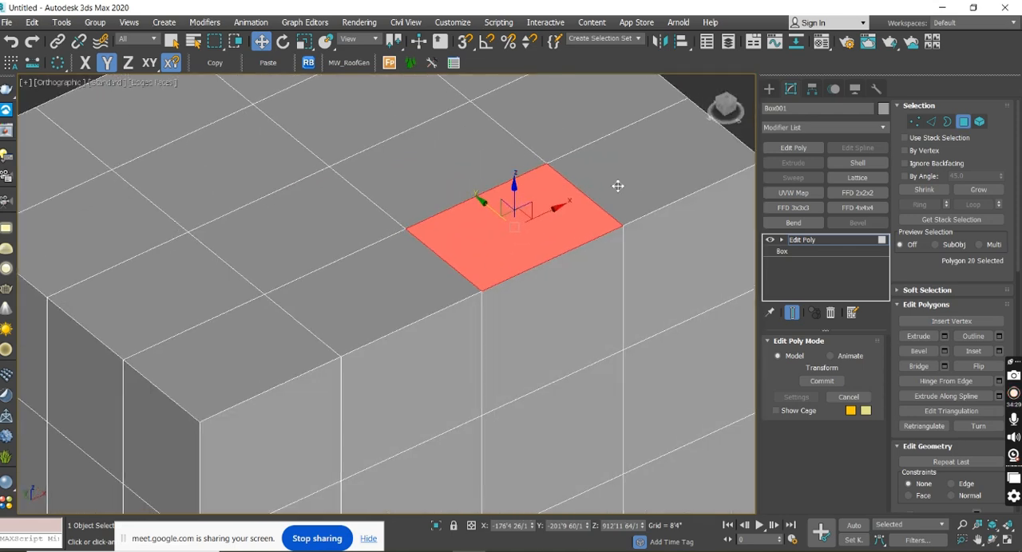
click(592, 125)
click(558, 135)
click(492, 212)
middle_drag(634, 190, 617, 199)
click(974, 371)
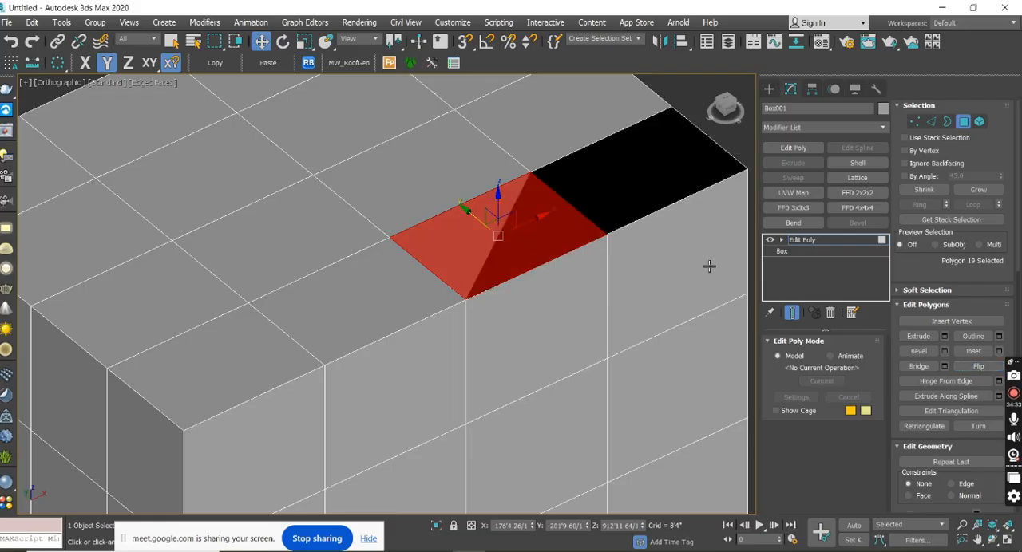
Pick polygons around the flipped one to compare them, and flip the inverted polygon back.
click(429, 184)
middle_drag(476, 185, 479, 223)
click(560, 170)
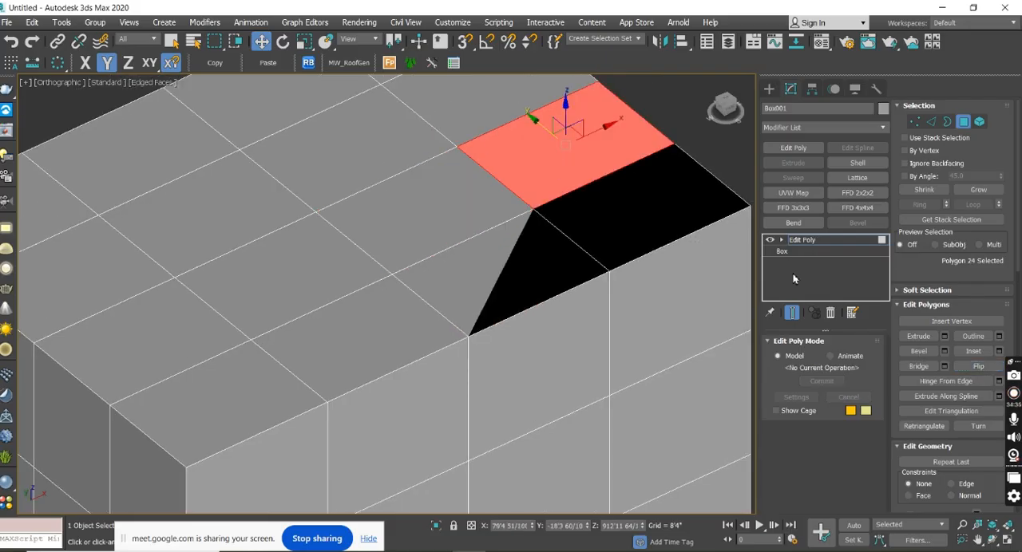
click(527, 269)
click(602, 229)
click(531, 260)
alt+middle_drag(508, 270, 511, 290)
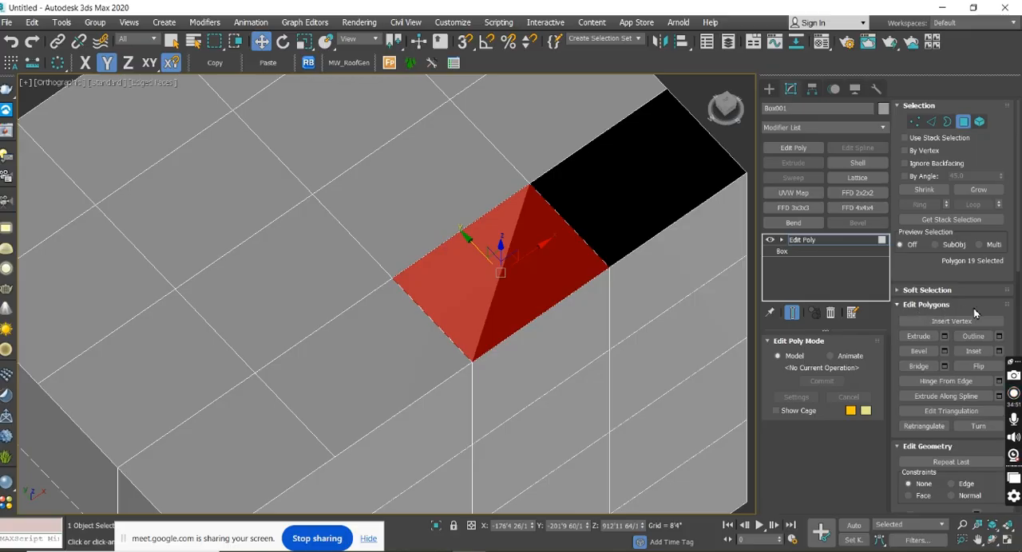
click(975, 367)
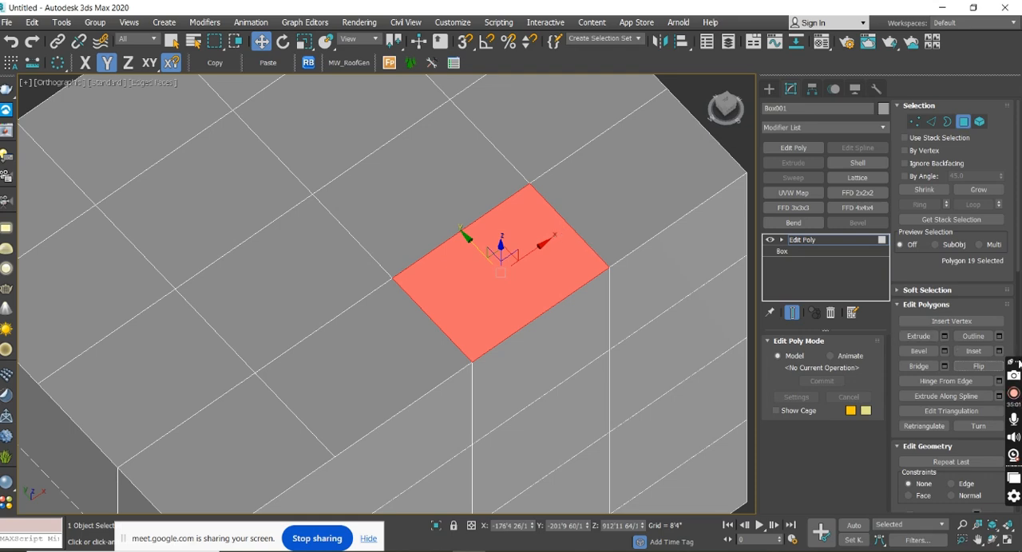
Flip the same edge polygon once more, pick its neighbours for comparison, and flip it back.
click(983, 368)
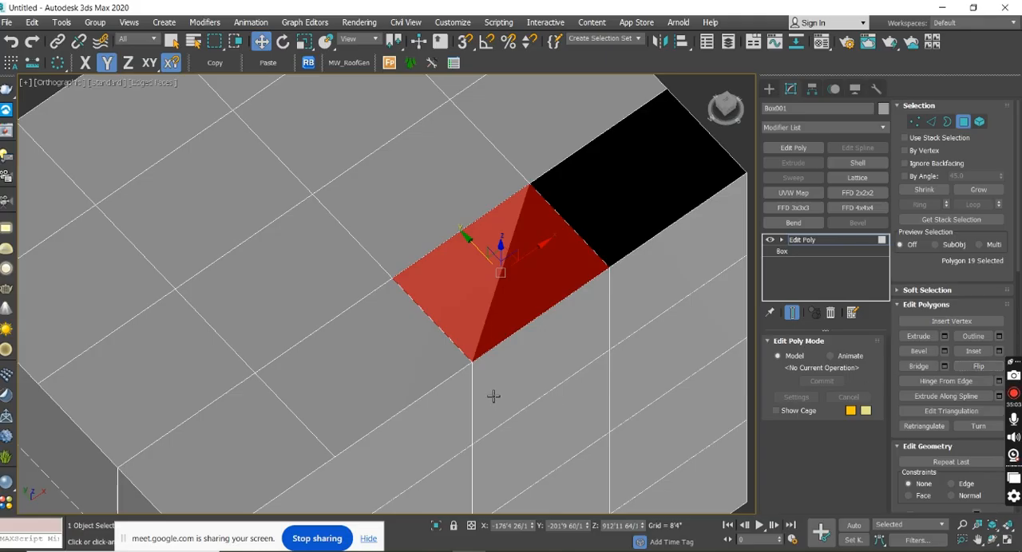
alt+middle_drag(493, 396, 580, 299)
click(623, 280)
click(508, 275)
click(480, 198)
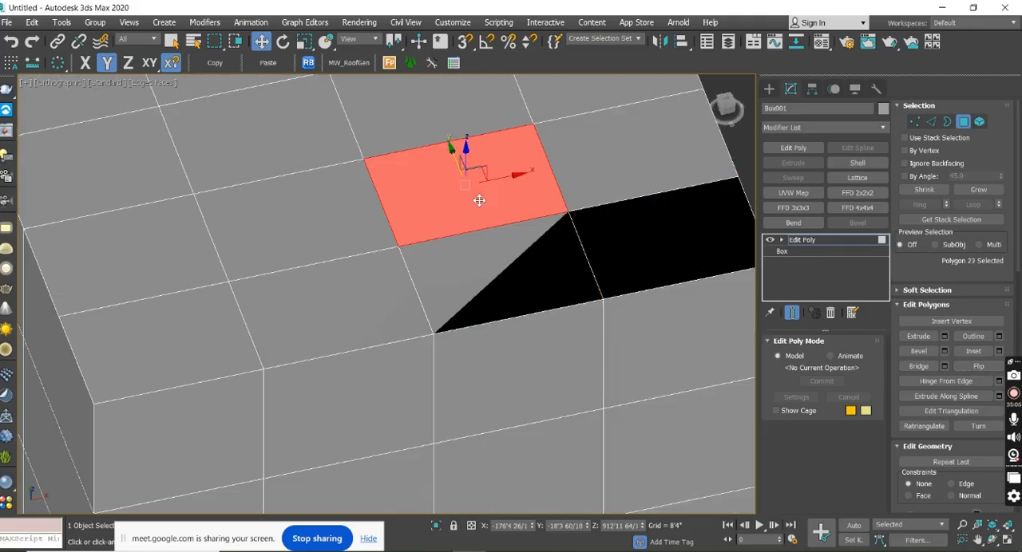
click(559, 179)
click(543, 264)
alt+middle_drag(540, 269, 658, 321)
click(975, 368)
Pick individual polygons across the whole top face, ending on one along the far edge.
scroll(634, 298, down, 3)
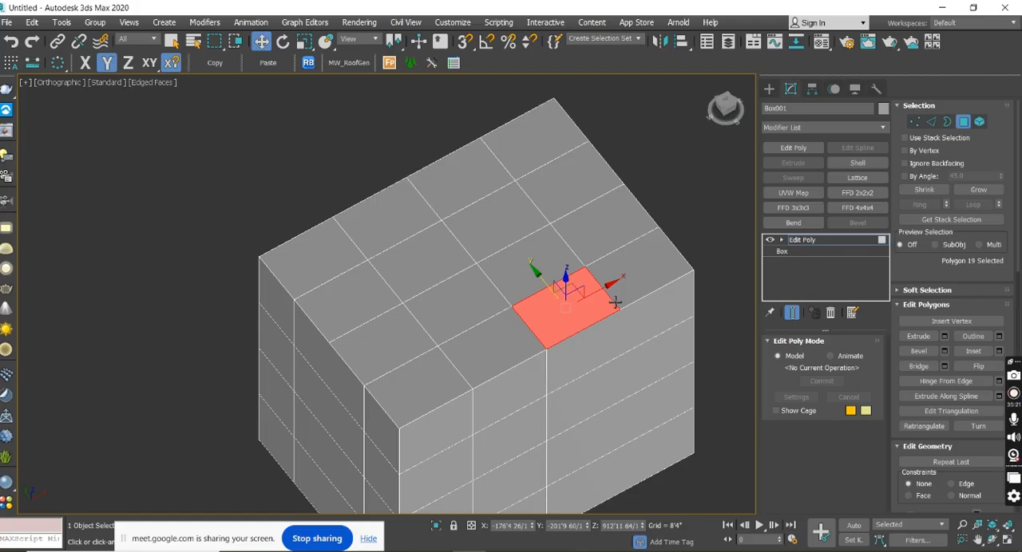
mouse_move(610, 304)
alt+middle_down()
mouse_move(593, 297)
mouse_move(604, 300)
alt+middle_up()
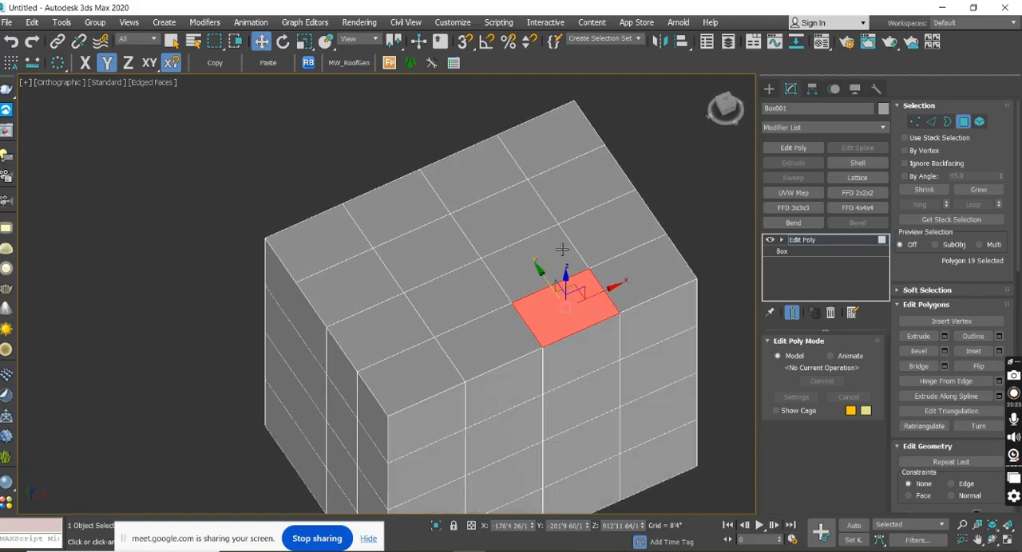
click(533, 260)
click(611, 223)
click(571, 180)
click(463, 178)
click(503, 220)
click(575, 182)
click(556, 141)
click(481, 179)
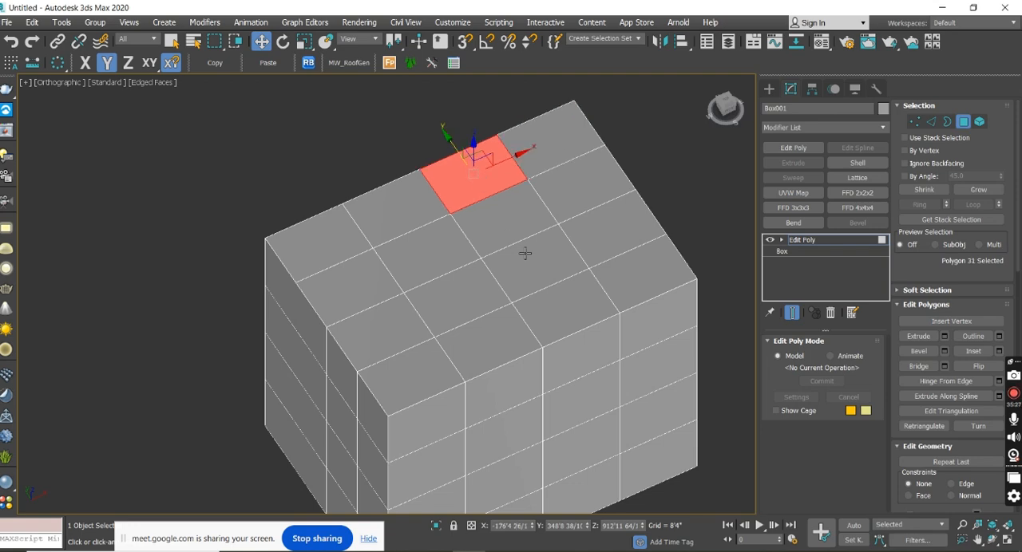
Select all polygons of the segmented box with a region, and pick single polygons on its top face again.
scroll(524, 253, down, 5)
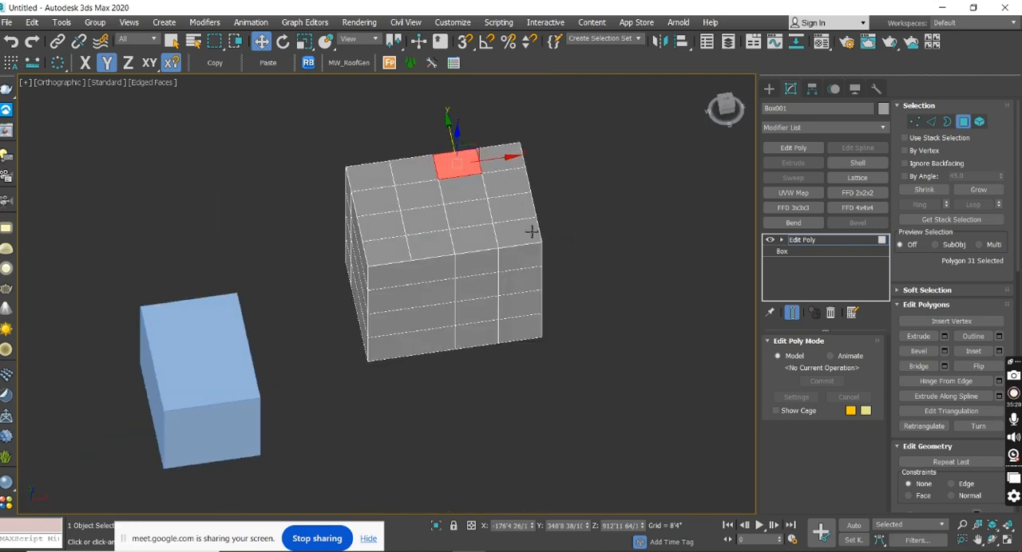
drag(484, 285, 335, 135)
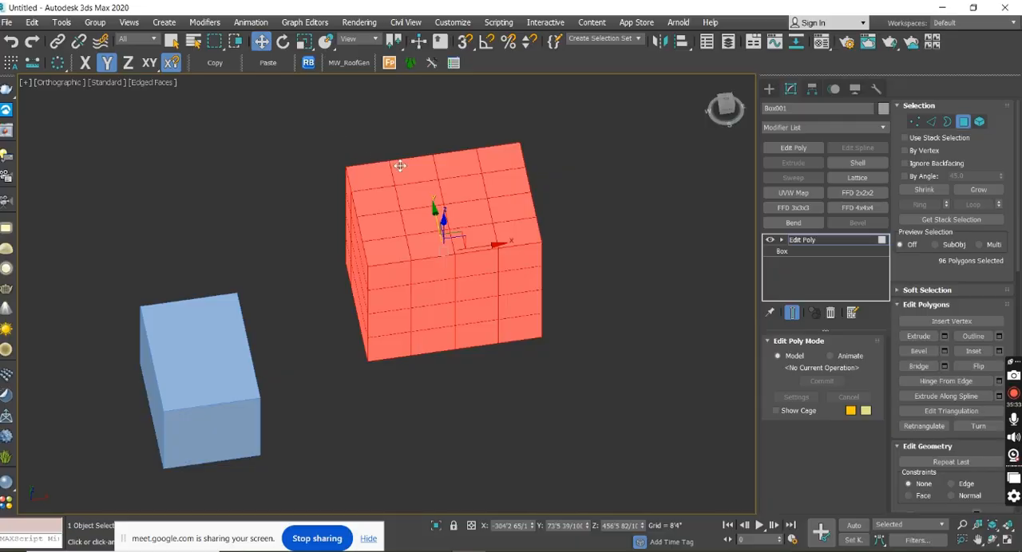
click(454, 188)
click(502, 189)
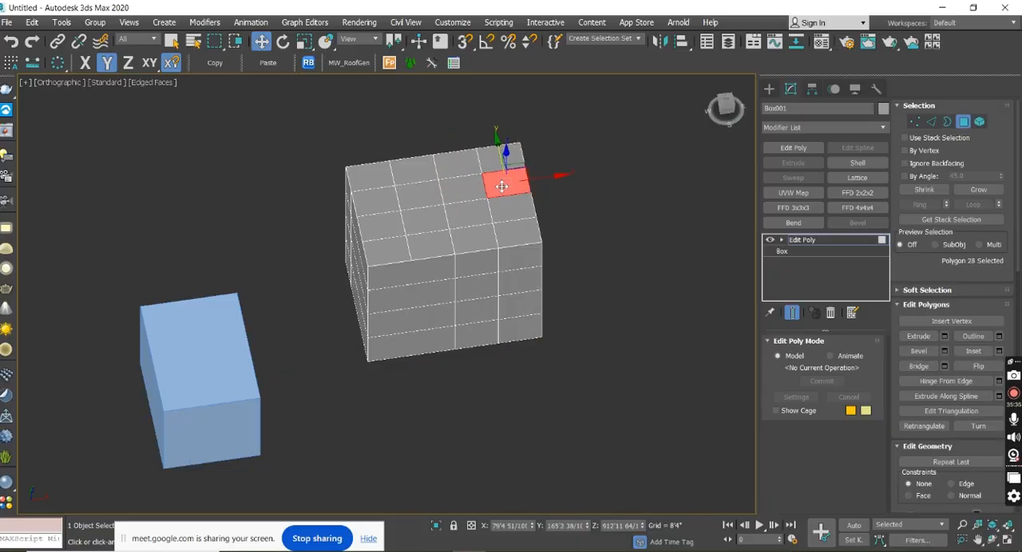
click(502, 162)
click(470, 164)
click(472, 200)
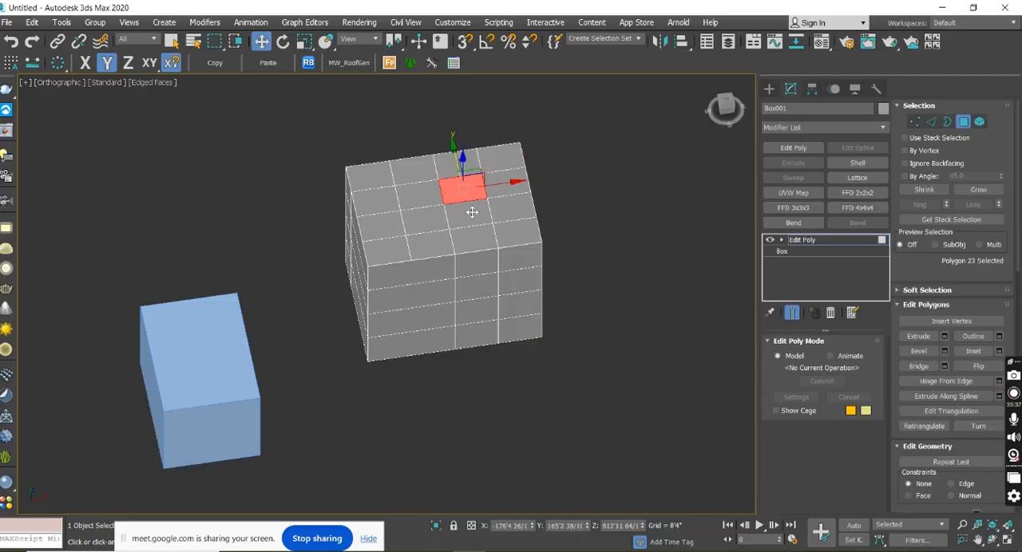
Delete the selected interior polygon from the segmented box's top face.
click(471, 214)
alt+middle_drag(474, 220, 480, 209)
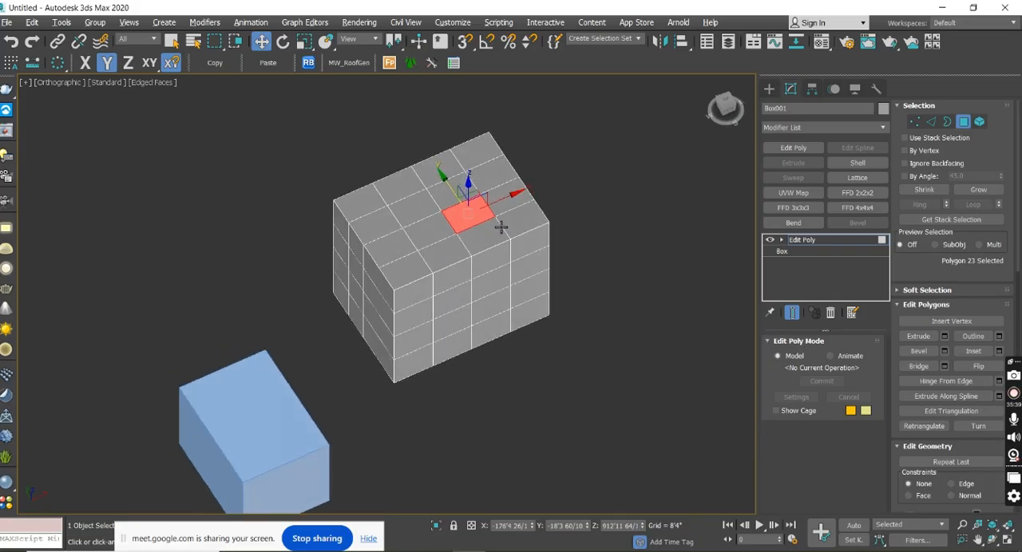
scroll(484, 205, up, 5)
scroll(484, 206, up, 2)
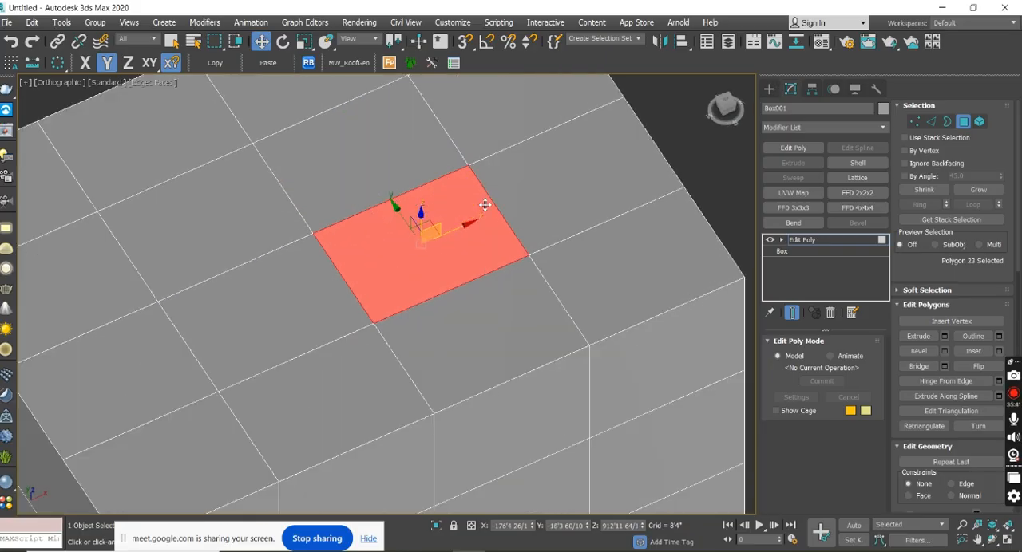
key(Delete)
alt+middle_drag(474, 223, 575, 175)
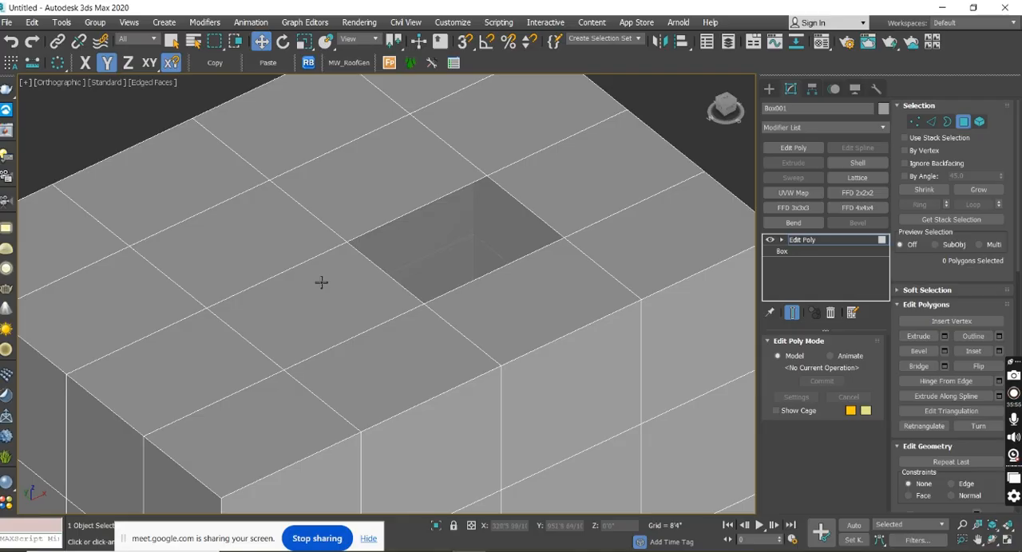
Switch to Border level and select the open border around the hole in the top face.
click(947, 121)
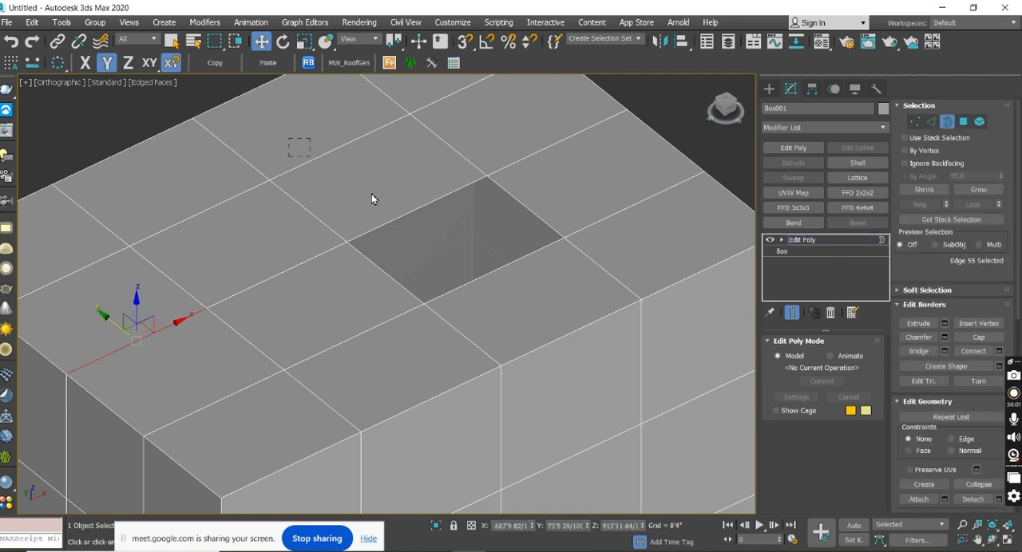
drag(600, 318, 608, 334)
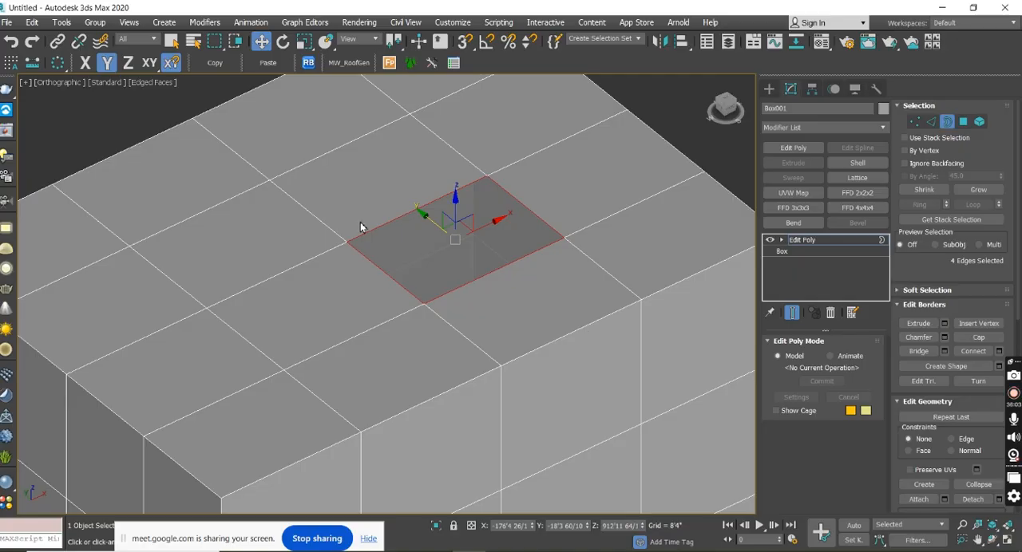
drag(404, 211, 604, 332)
drag(373, 163, 399, 189)
drag(565, 317, 566, 317)
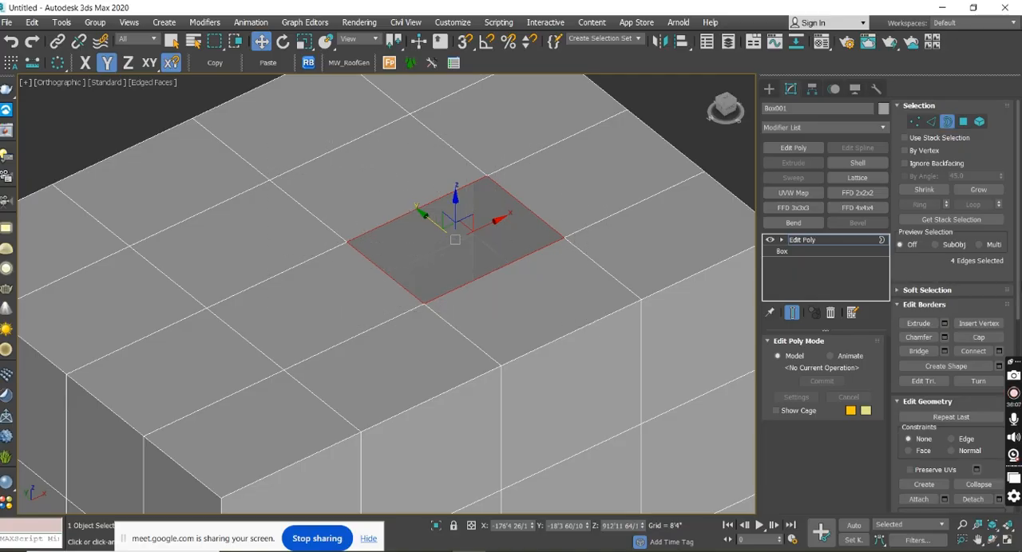
Cap the selected border to close the hole, and return to Polygon level.
scroll(949, 319, down, 3)
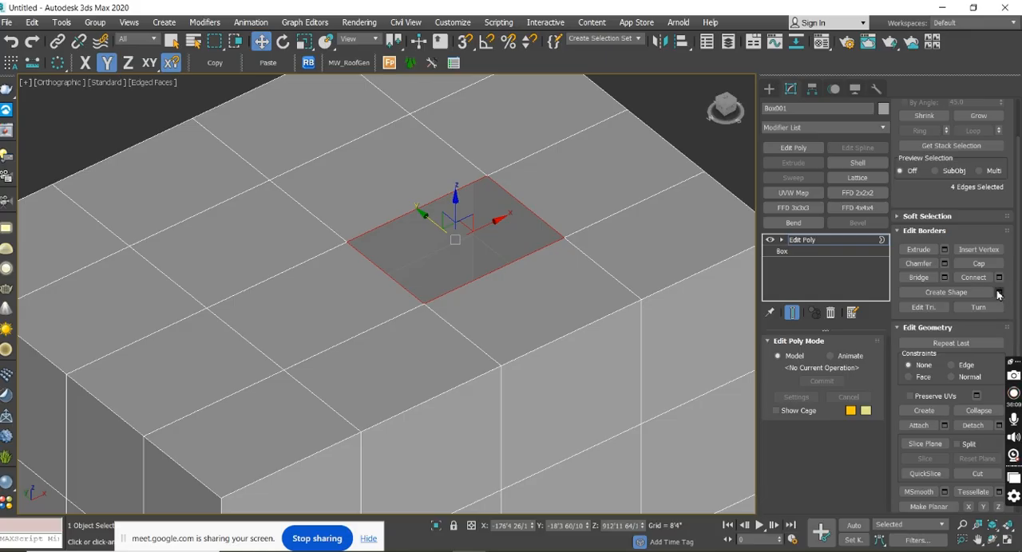
click(980, 266)
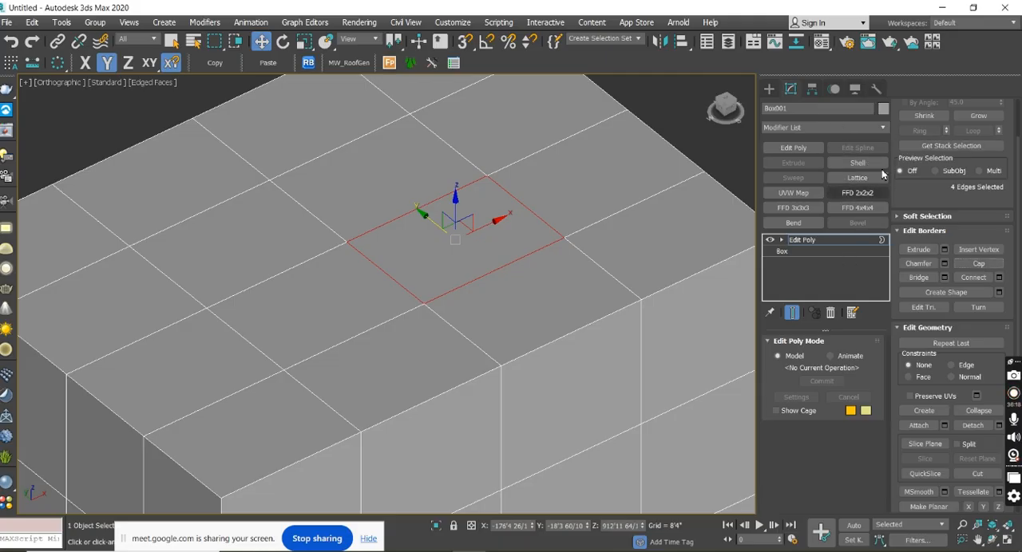
scroll(1018, 290, up, 3)
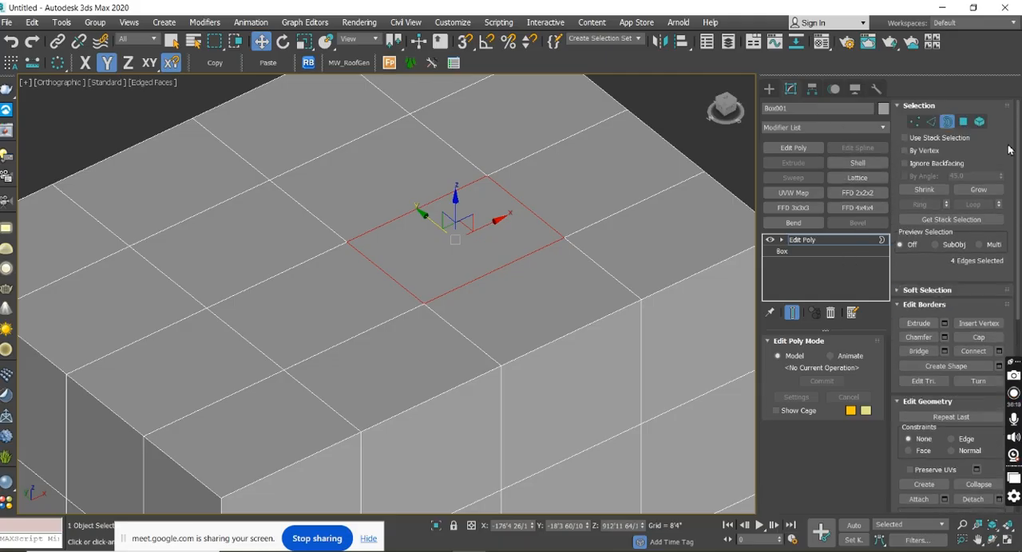
click(963, 126)
scroll(618, 308, down, 3)
middle_drag(618, 308, 608, 246)
scroll(615, 262, down, 2)
Leave the segmented box's sub-object editing, select the light-blue box and show its modifier stack.
click(769, 92)
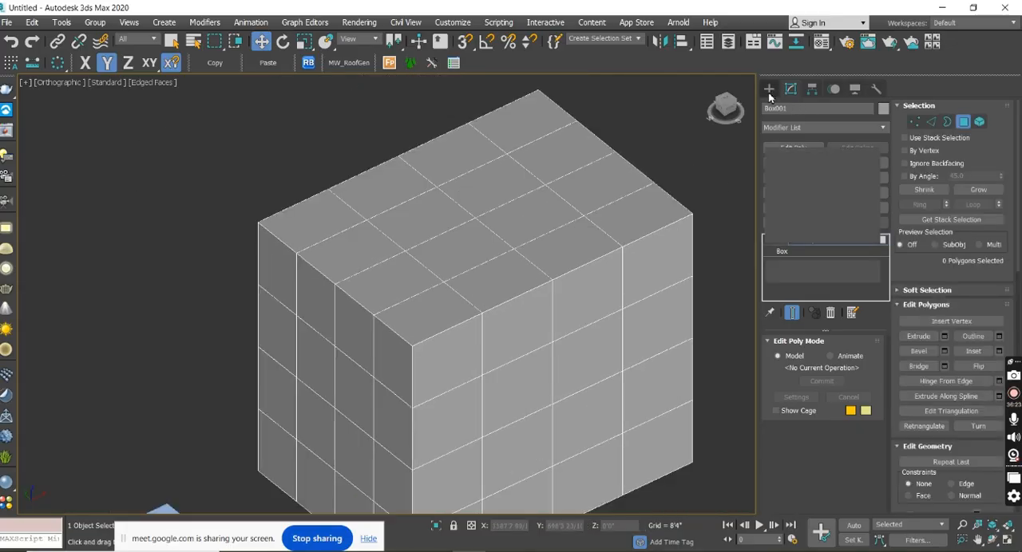
scroll(630, 239, down, 5)
click(526, 356)
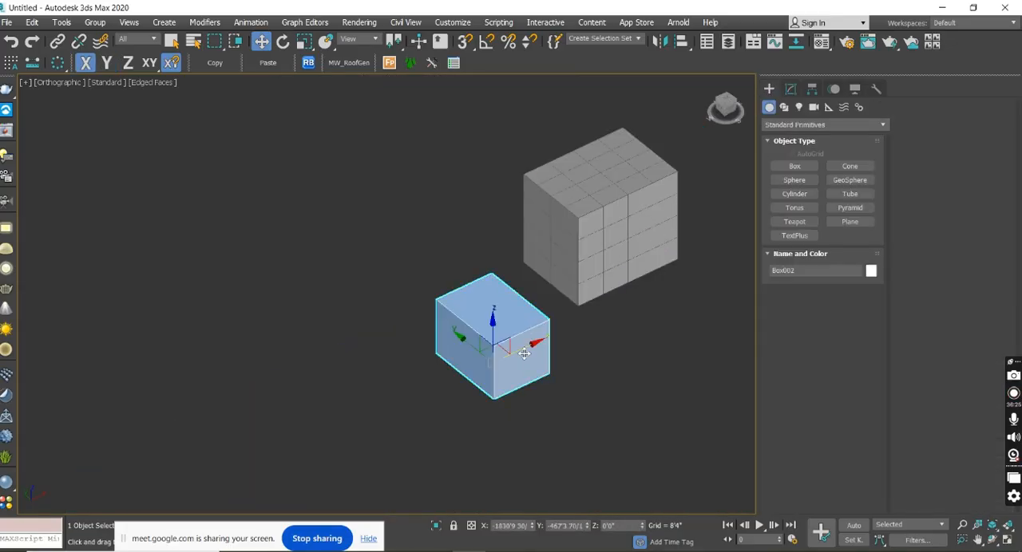
alt+middle_drag(510, 364, 587, 359)
click(789, 90)
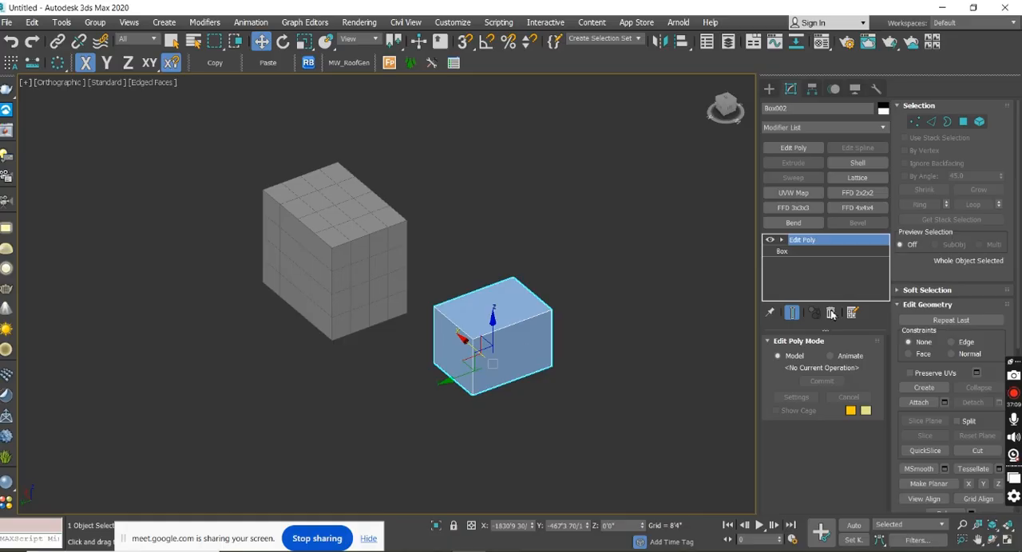
Switch the light-blue box to Polygon level and delete one of its side faces.
click(964, 126)
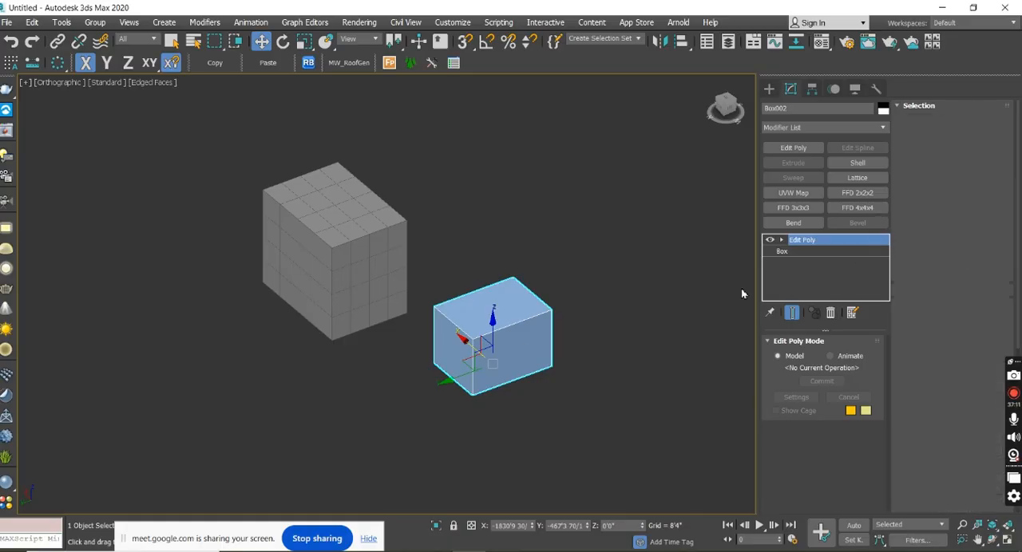
click(546, 344)
alt+middle_drag(532, 404, 593, 367)
key(Delete)
scroll(526, 311, up, 3)
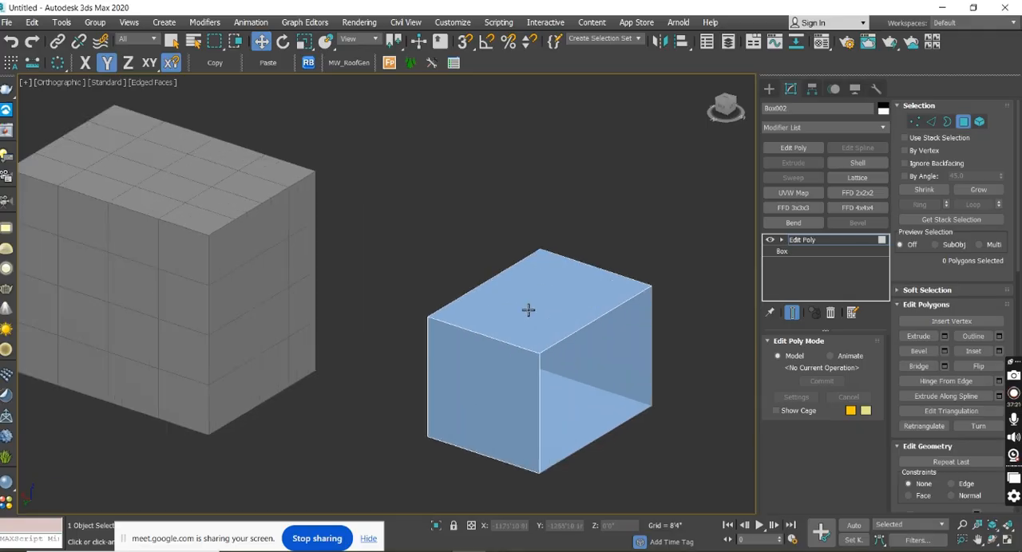
Delete the top face of the light-blue box and look into the opened box.
click(528, 309)
key(Delete)
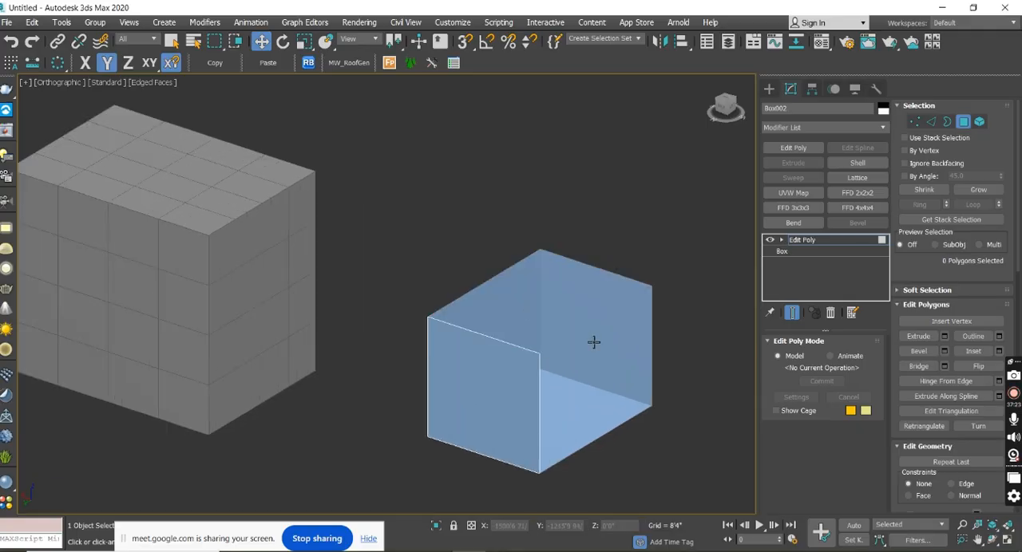
alt+middle_drag(597, 374, 574, 383)
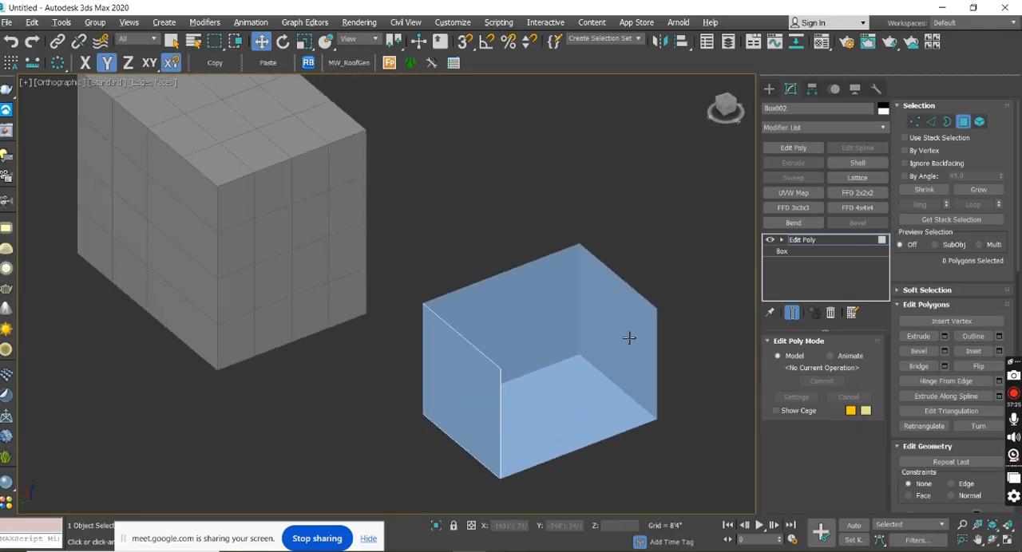
Switch to Border level, select the light-blue box's open border around the missing top and side faces, and cap it.
click(946, 122)
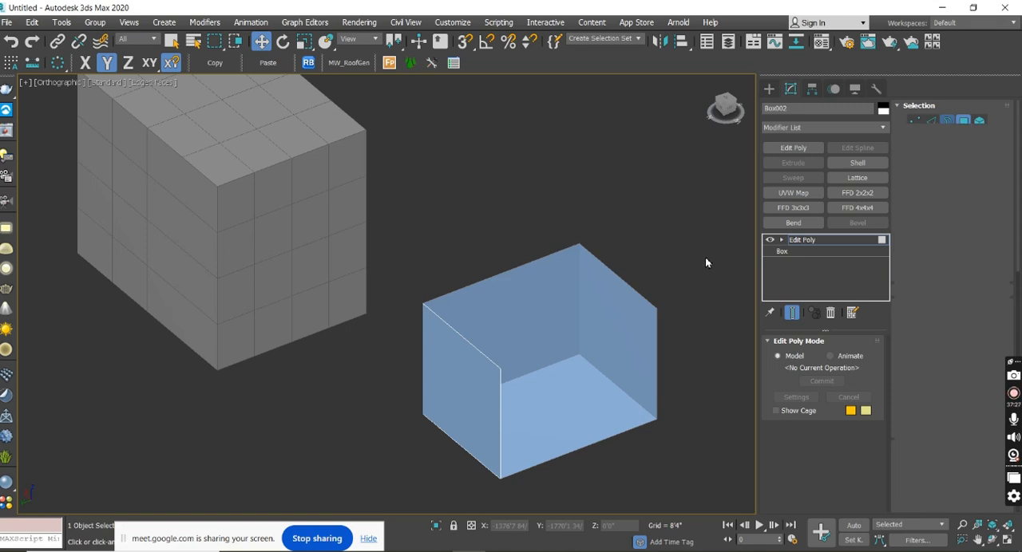
drag(408, 225, 704, 490)
alt+middle_drag(701, 460, 806, 368)
click(987, 339)
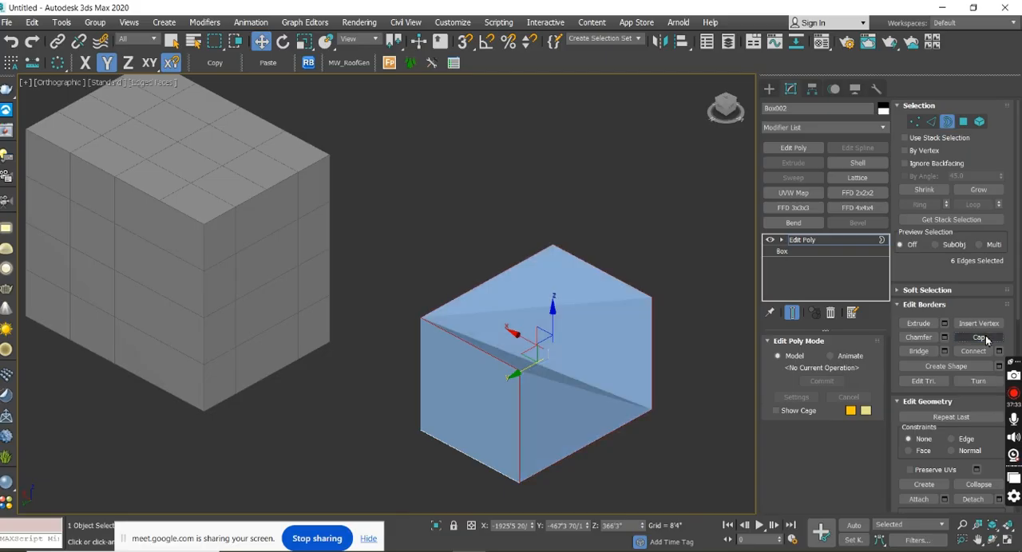
alt+middle_drag(516, 391, 560, 343)
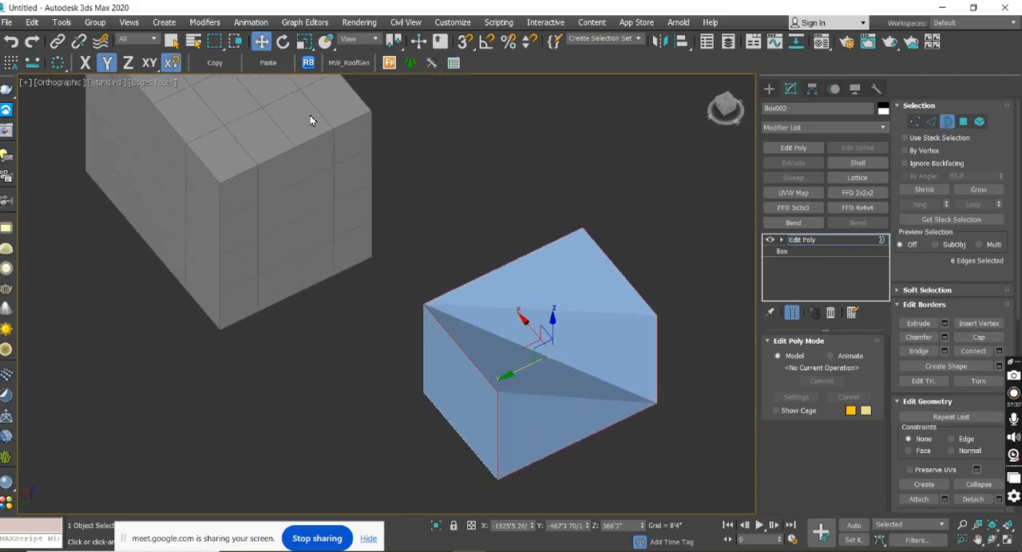
scroll(310, 119, up, 5)
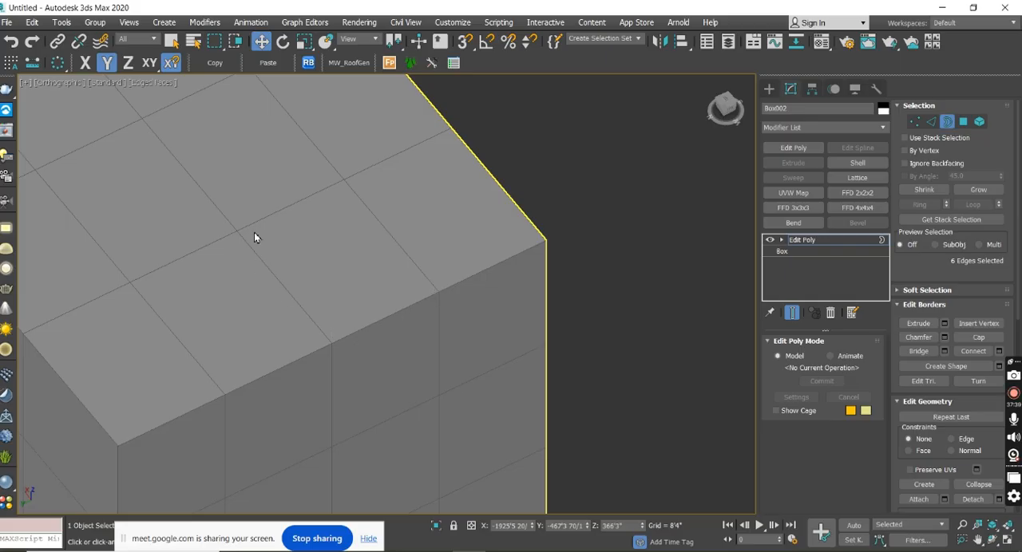
middle_drag(408, 212, 328, 188)
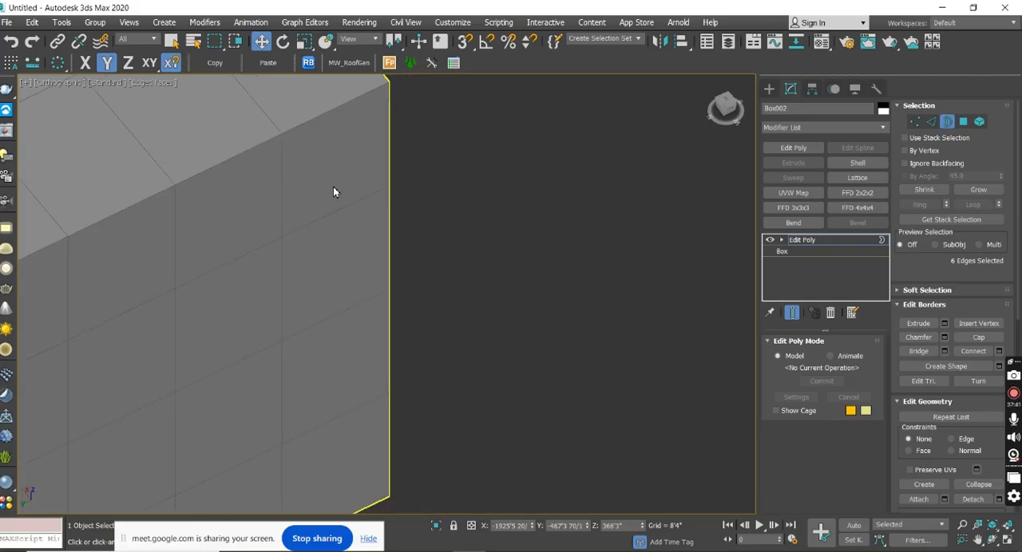
scroll(328, 189, down, 5)
middle_drag(599, 430, 385, 308)
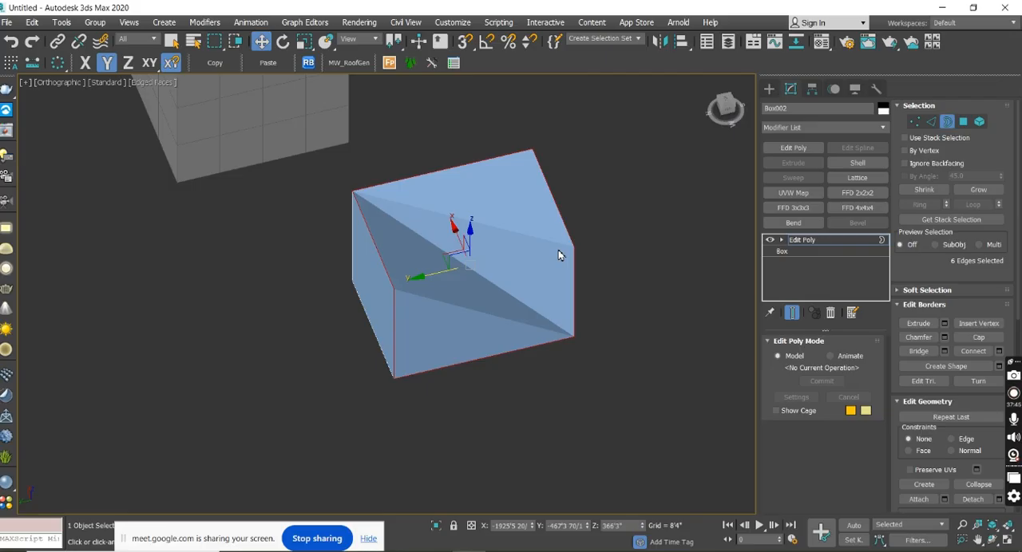
Undo the cap and the deletion of the light-blue box's top face, leaving only the side opening.
key(ctrl+z)
key(ctrl+z)
key(ctrl+z)
alt+middle_drag(494, 308, 494, 178)
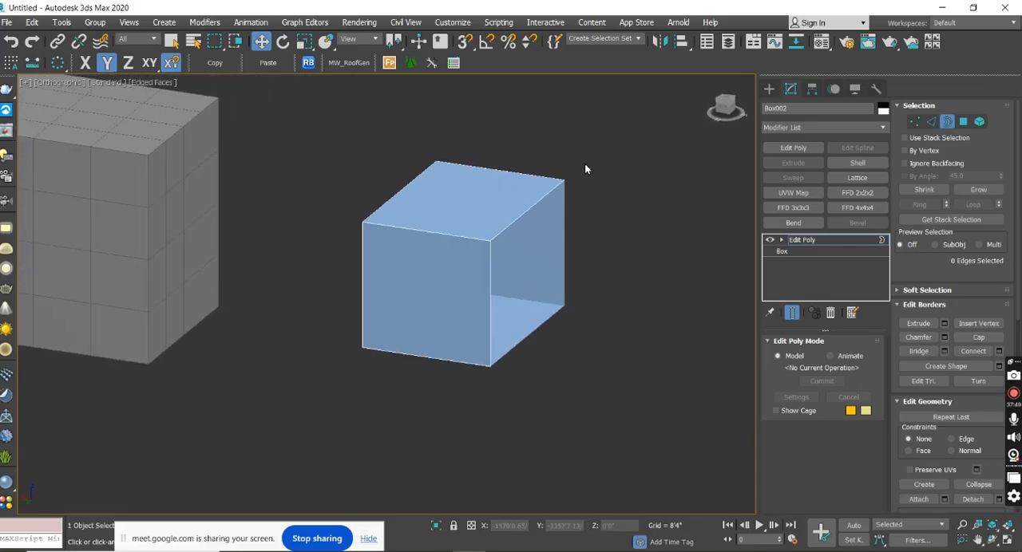
Select the border around the light-blue box's open side and cap it.
drag(563, 312, 480, 141)
drag(684, 449, 466, 127)
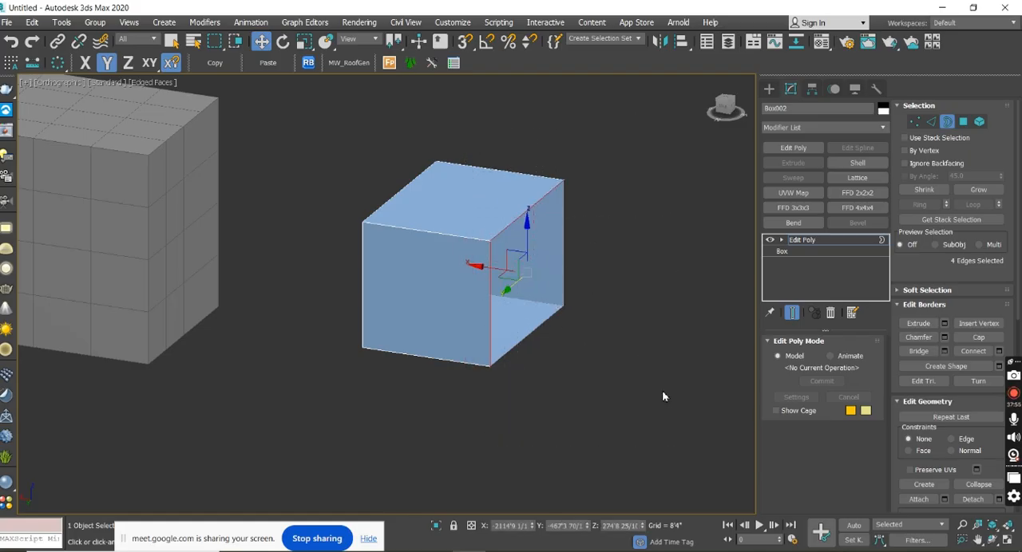
click(978, 337)
alt+middle_drag(652, 319, 699, 375)
drag(511, 197, 378, 110)
middle_drag(401, 152, 433, 251)
scroll(598, 418, down, 4)
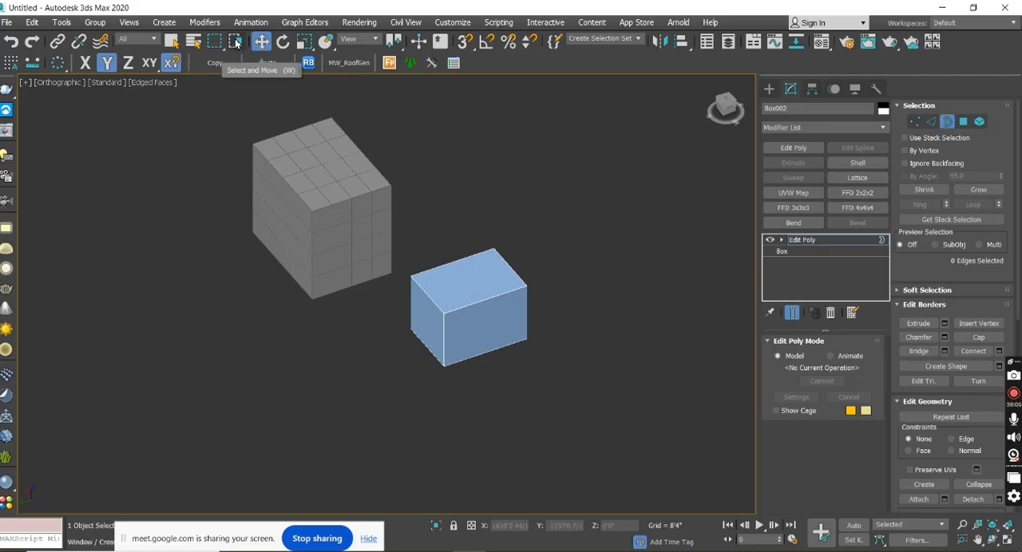
Switch to the circular selection region and try it around the two boxes.
drag(214, 42, 222, 83)
drag(579, 385, 391, 184)
drag(237, 118, 387, 268)
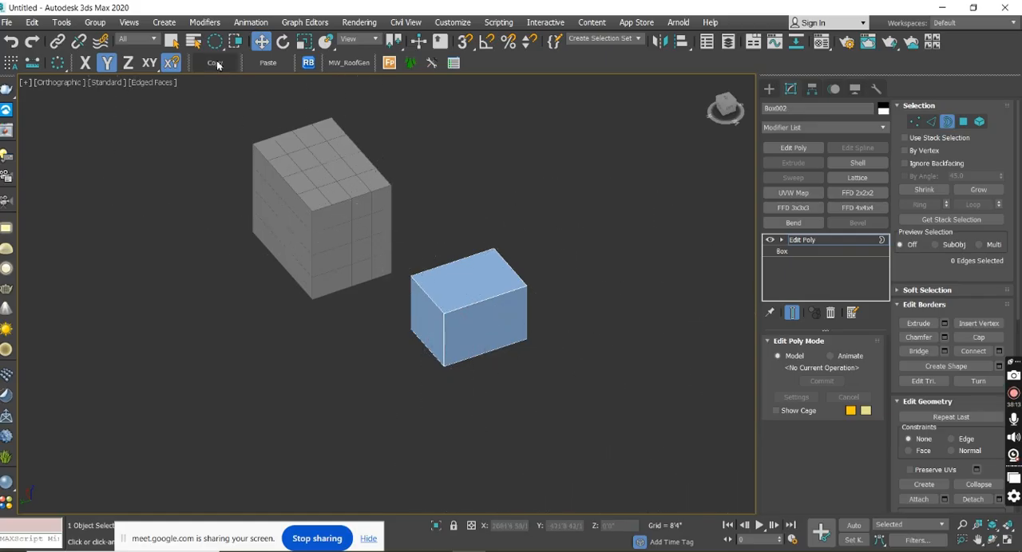
Try the fence selection region around the light-blue box, cancel it and restore the rectangular region.
drag(225, 50, 224, 102)
drag(502, 331, 477, 258)
click(524, 231)
right_click(651, 383)
drag(223, 48, 222, 62)
middle_drag(471, 246, 479, 269)
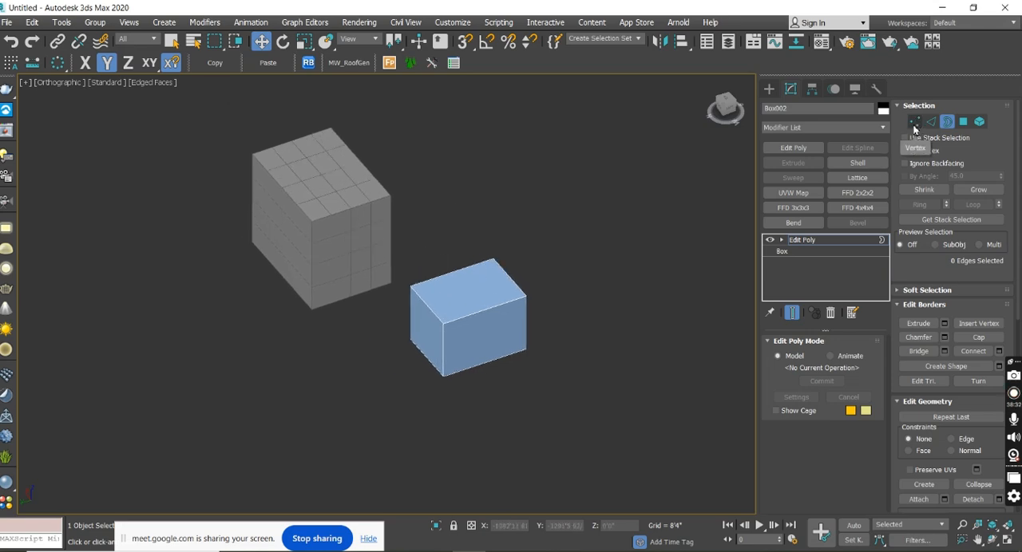
Switch to Polygon level and select individual faces of the light-blue box one after another, ending with the top face.
click(965, 122)
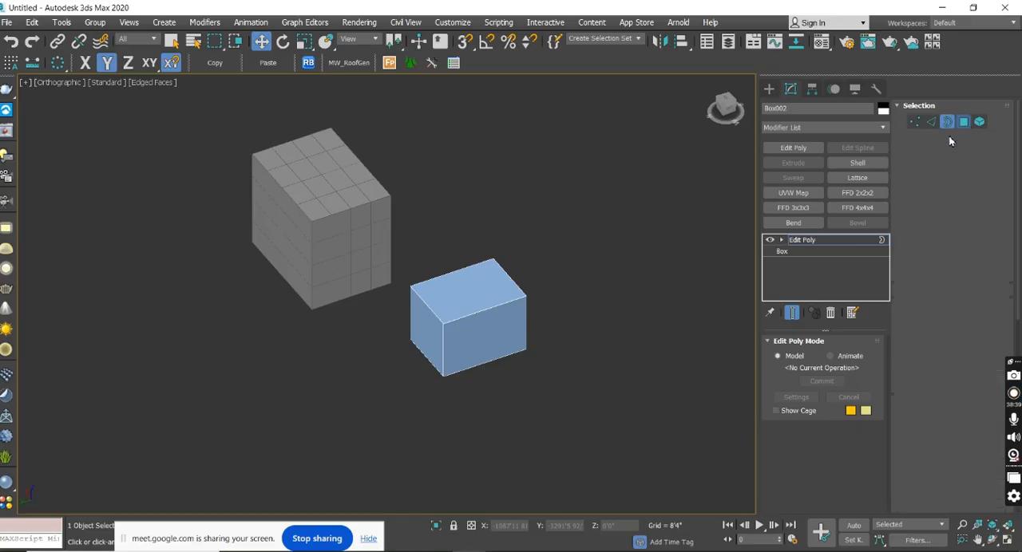
click(463, 336)
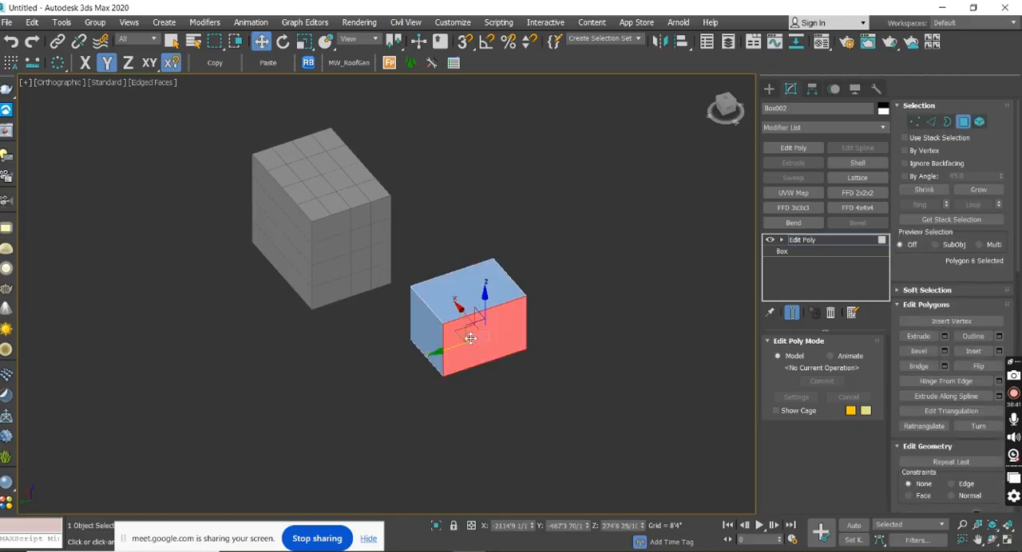
click(426, 341)
alt+middle_drag(556, 388, 499, 389)
click(500, 375)
click(488, 370)
click(486, 330)
alt+middle_drag(474, 351, 542, 351)
Switch to Element level, select the whole light-blue box as one element and clear the selection.
click(979, 121)
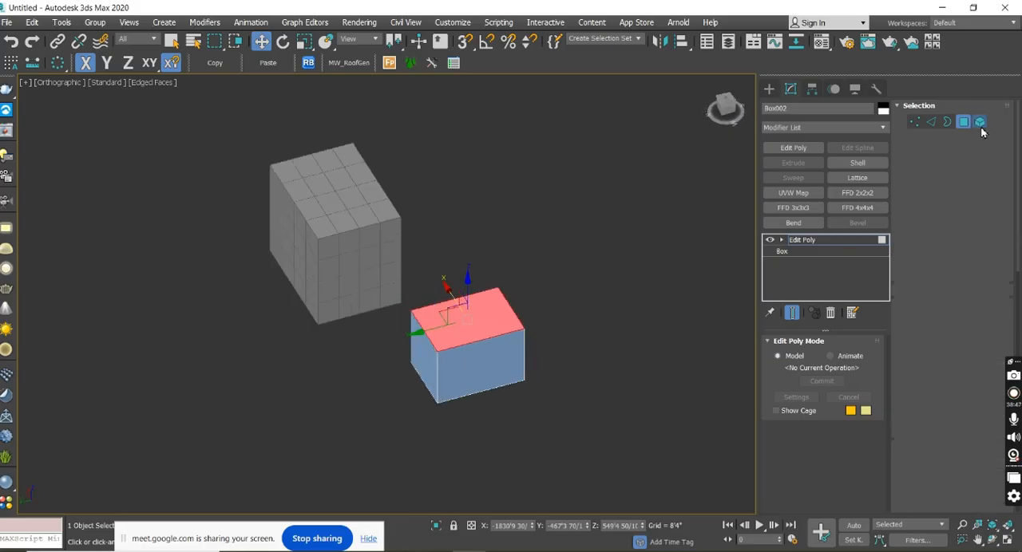
drag(448, 332, 411, 279)
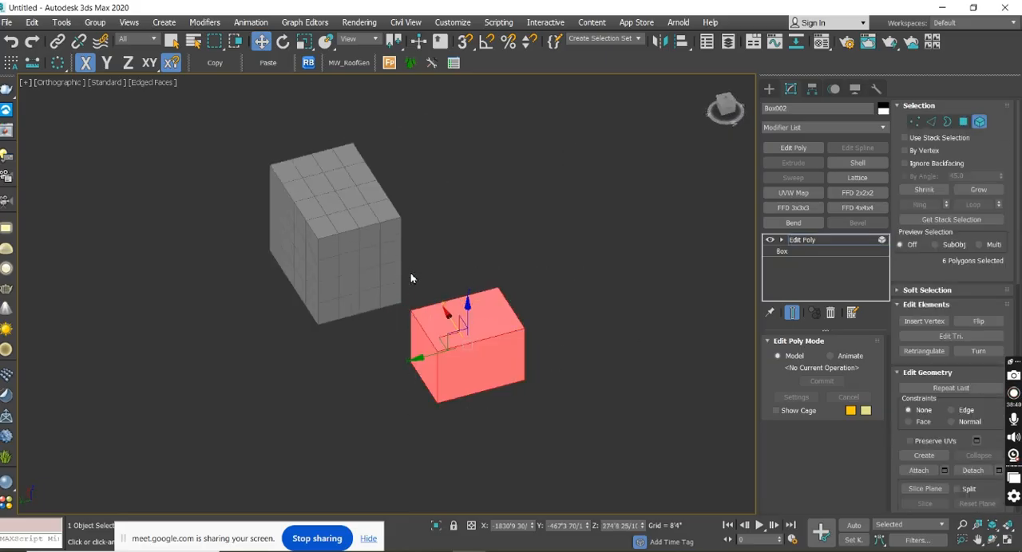
alt+middle_drag(546, 402, 607, 340)
click(560, 276)
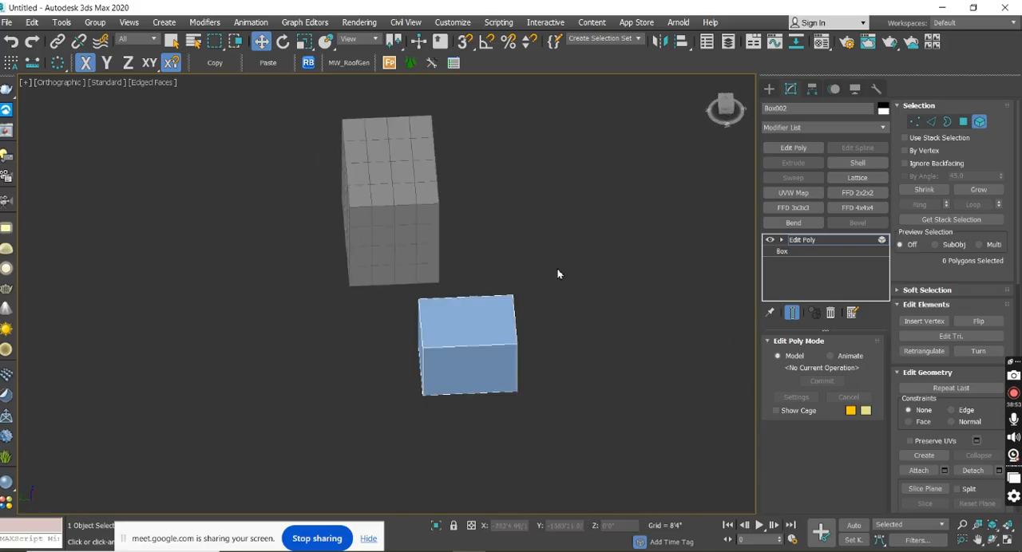
alt+middle_drag(559, 274, 506, 275)
Return to Polygon level, select single faces and all faces of the light-blue box with a region, and clear the selection.
click(967, 125)
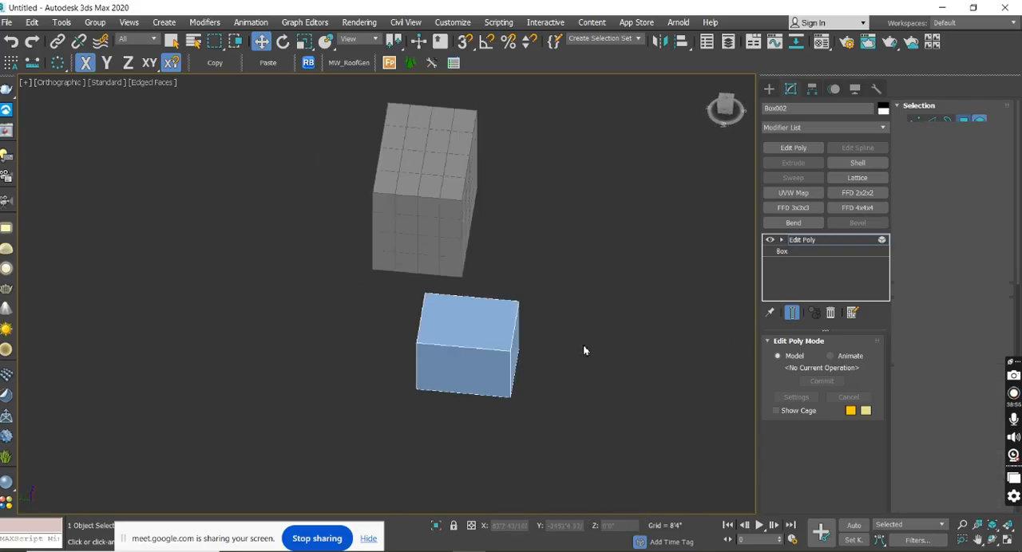
alt+middle_drag(582, 342, 434, 389)
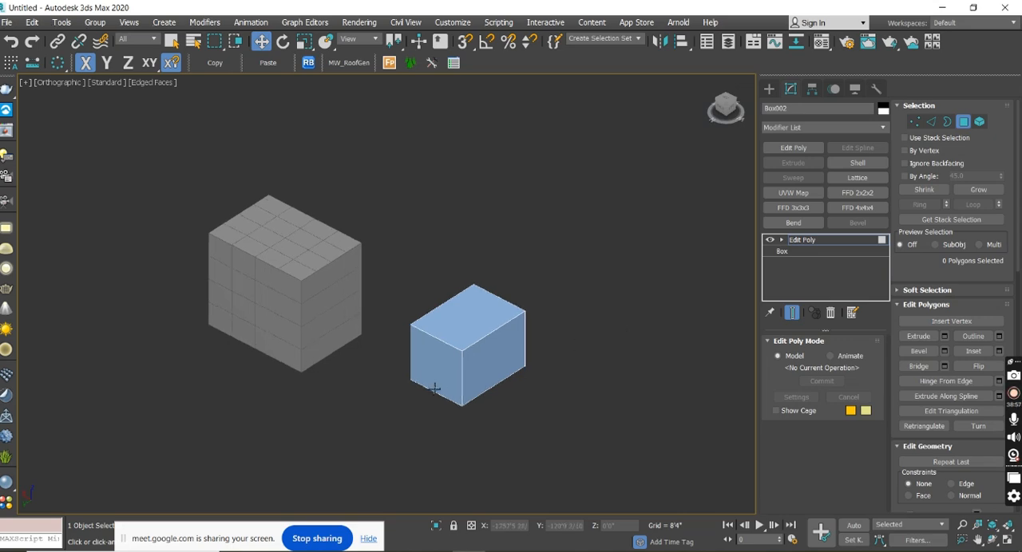
click(435, 389)
click(506, 367)
drag(585, 449, 409, 251)
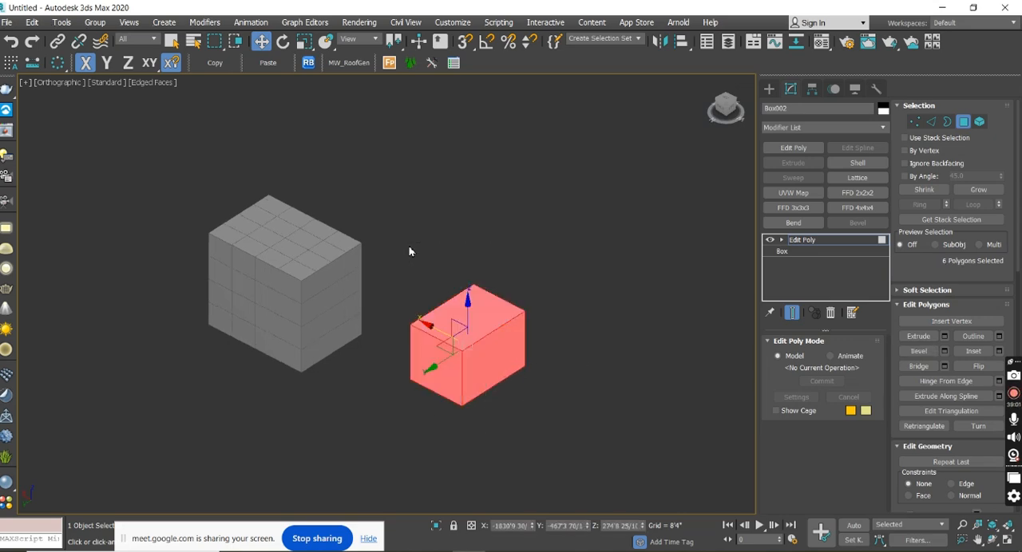
click(501, 285)
Switch back to Element level and select the light-blue box as a whole element.
click(982, 123)
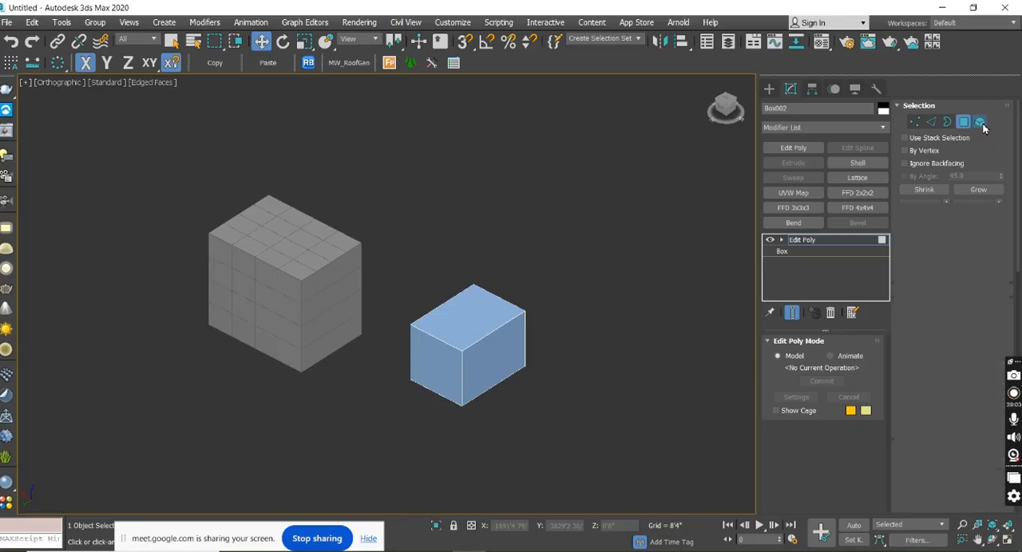
click(481, 321)
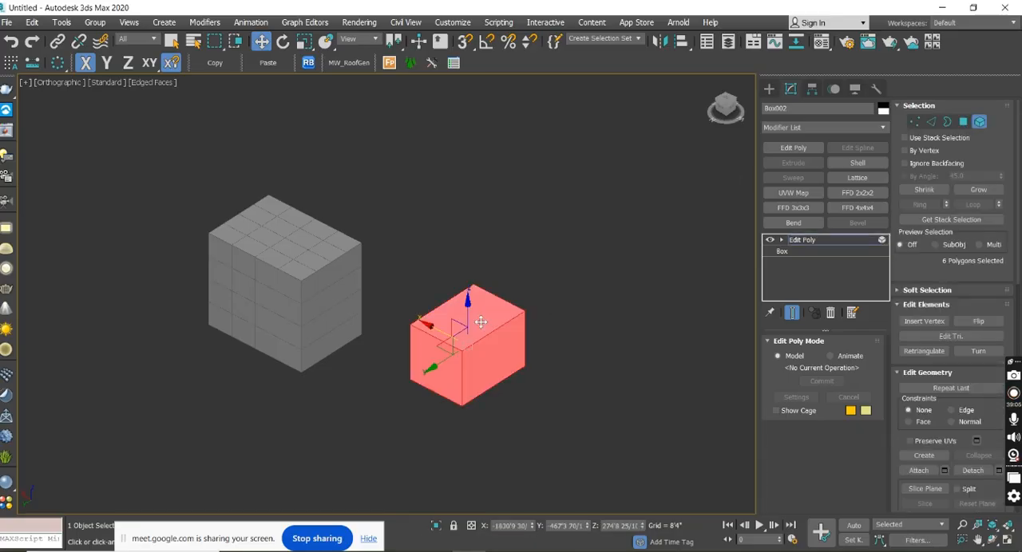
mouse_move(567, 337)
alt+middle_down()
mouse_move(451, 341)
mouse_move(580, 344)
alt+middle_up()
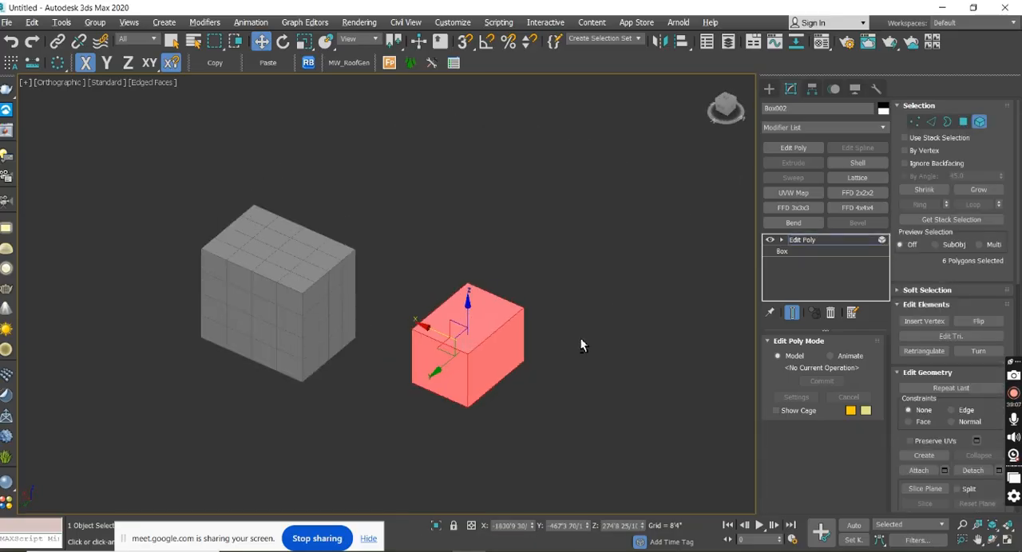
Create two separate boxes behind the existing ones, about 578' × 622' × 651' and 622' × 666' × 632'.
click(771, 91)
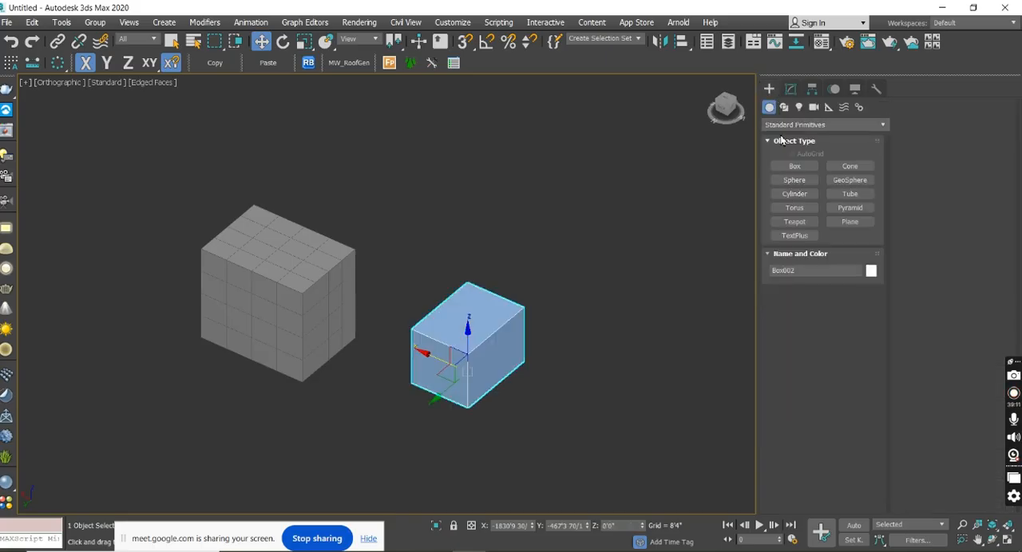
mouse_move(485, 349)
alt+middle_down()
mouse_move(591, 358)
mouse_move(460, 369)
mouse_move(488, 356)
alt+middle_up()
click(795, 166)
drag(476, 210, 407, 170)
click(398, 148)
drag(688, 238, 613, 242)
Create a cone with a base radius of about 520' and a height of about 731' beside the new boxes.
click(849, 166)
drag(200, 157, 166, 179)
click(257, 130)
click(282, 161)
right_click(282, 160)
Create a cylinder with a radius of about 571' beside the cone and finish the creation command.
click(794, 194)
drag(83, 276, 74, 307)
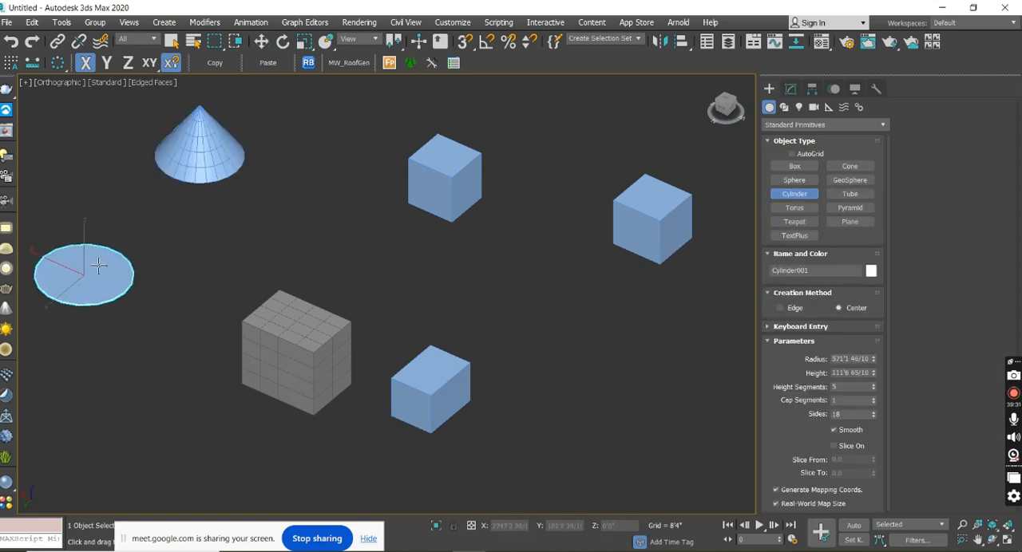
click(170, 210)
right_click(174, 225)
middle_drag(305, 306, 423, 347)
scroll(336, 273, down, 3)
Add an Edit Poly modifier to each of the two new boxes and to the cone.
click(662, 269)
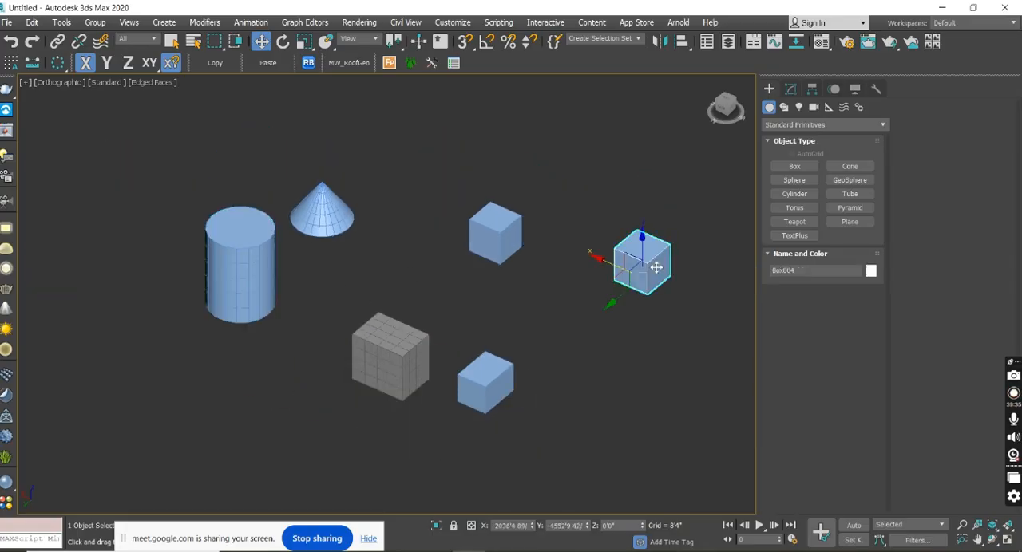
click(791, 89)
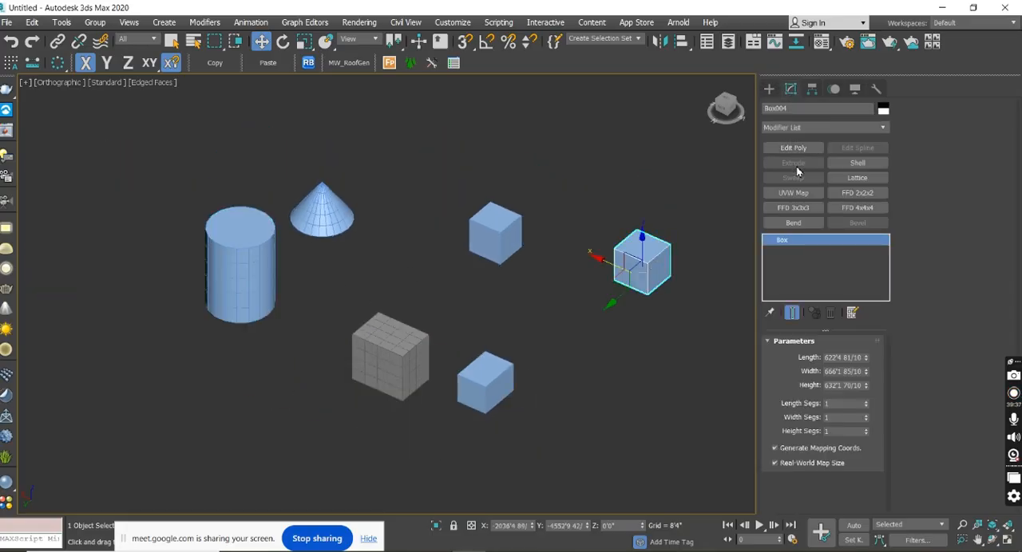
click(796, 150)
click(491, 236)
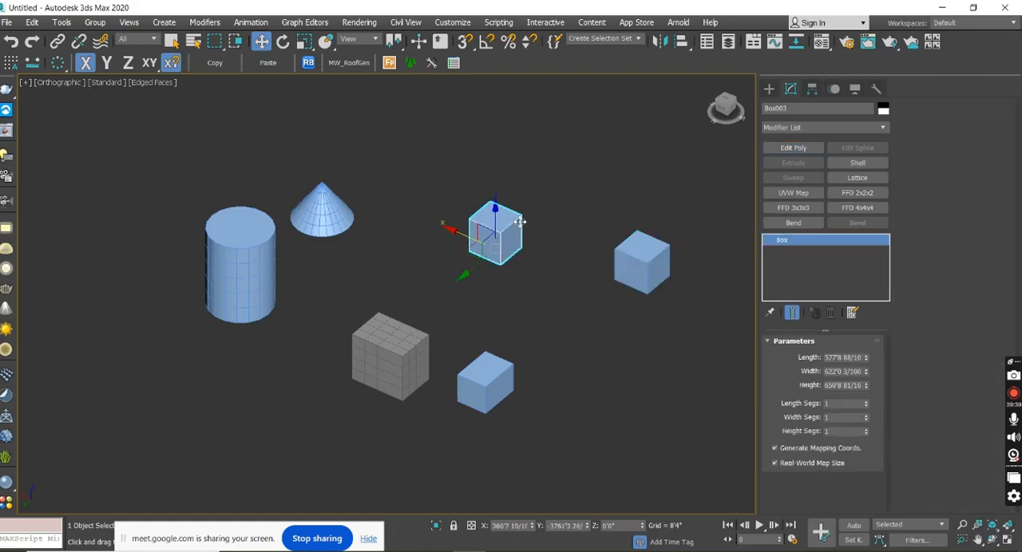
click(790, 149)
click(328, 216)
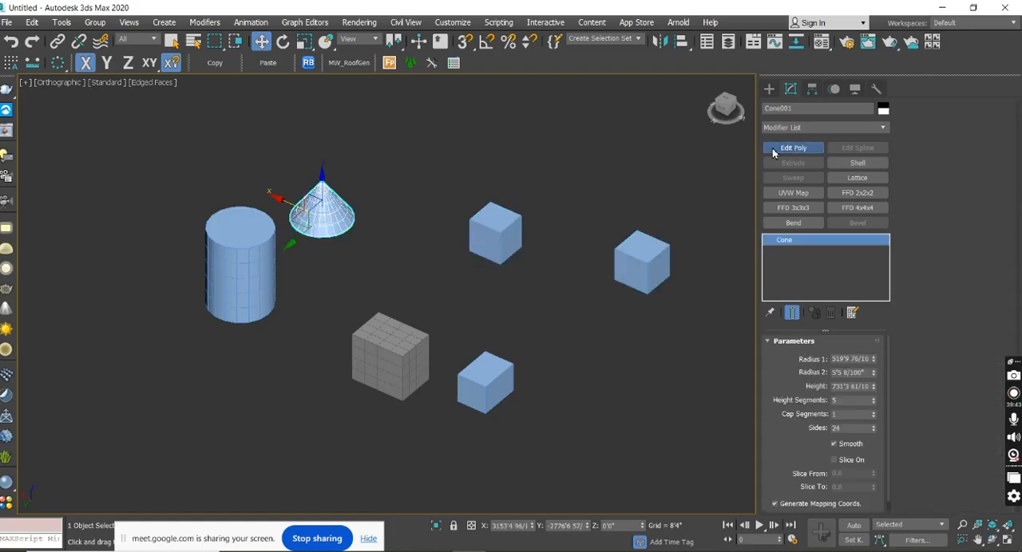
click(773, 150)
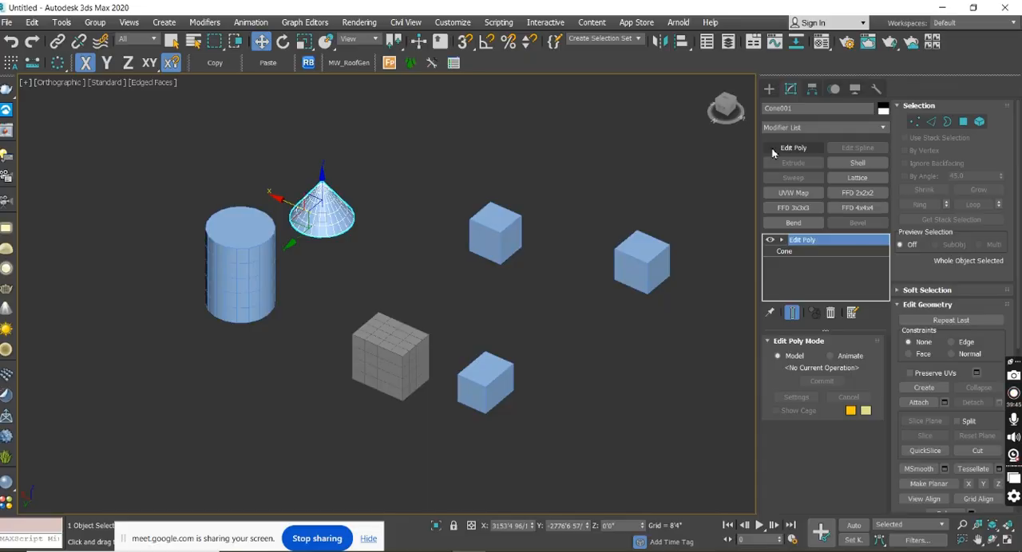
Select the separate boxes one after another and show the modifier stacks of the farthest new box and the segmented box.
click(773, 89)
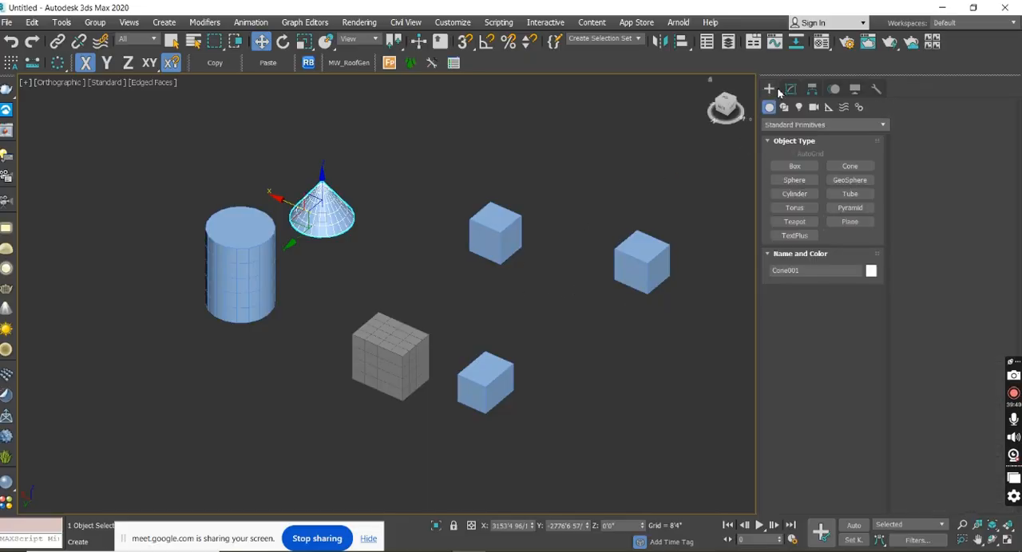
click(407, 359)
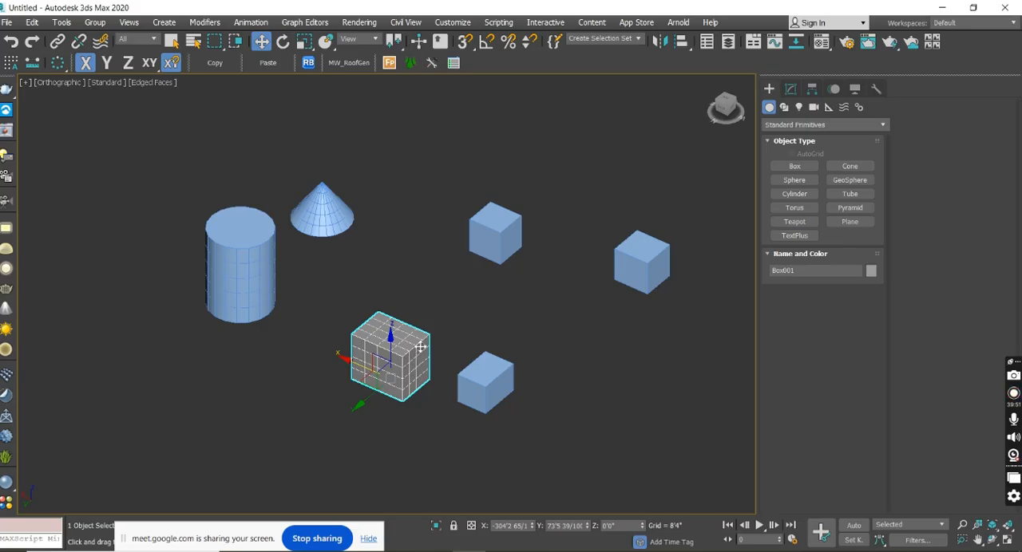
click(479, 383)
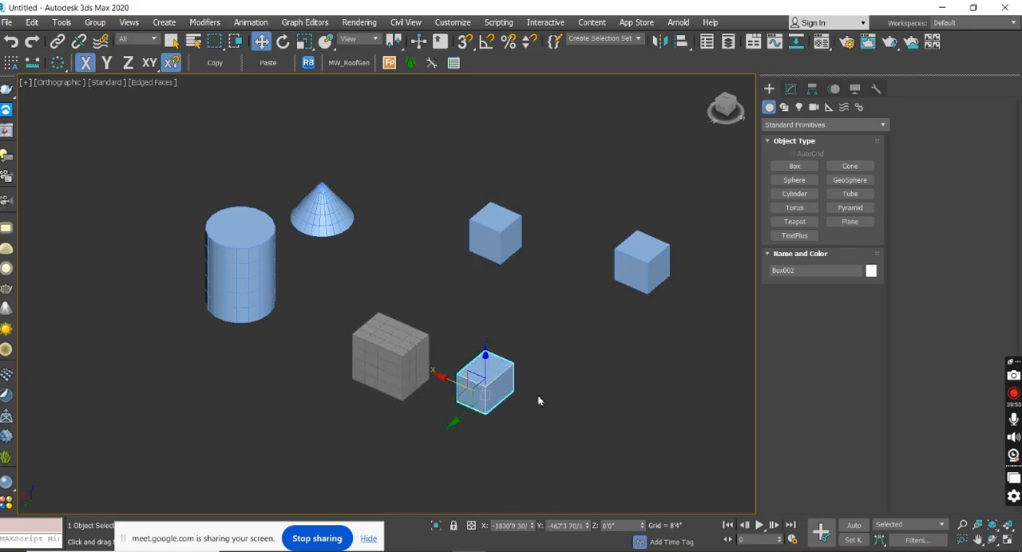
click(495, 233)
click(641, 262)
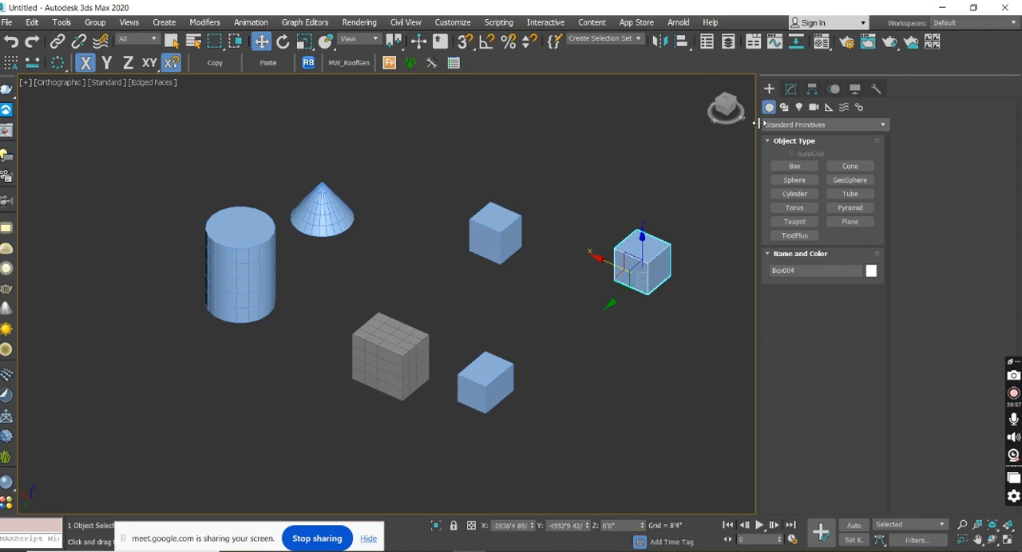
click(791, 89)
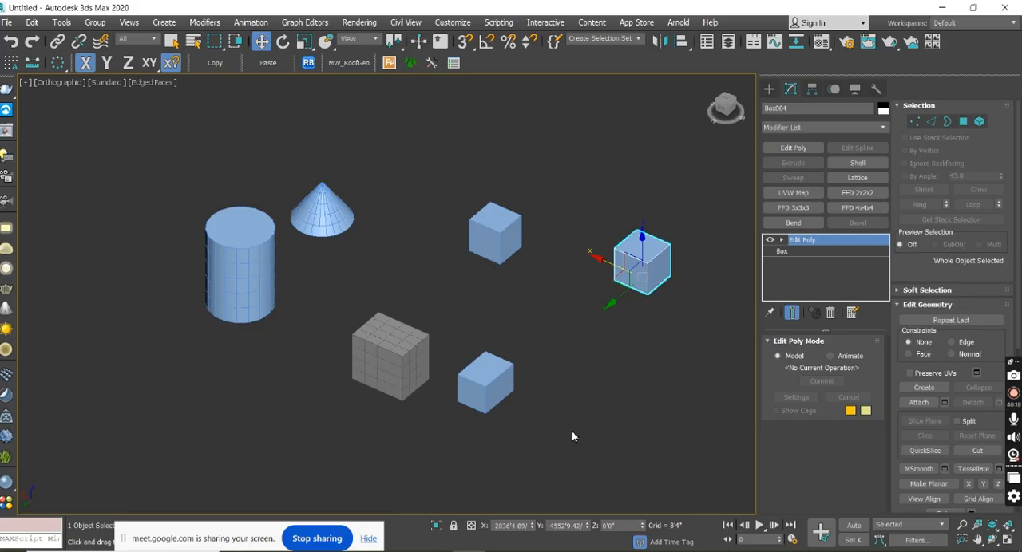
click(405, 360)
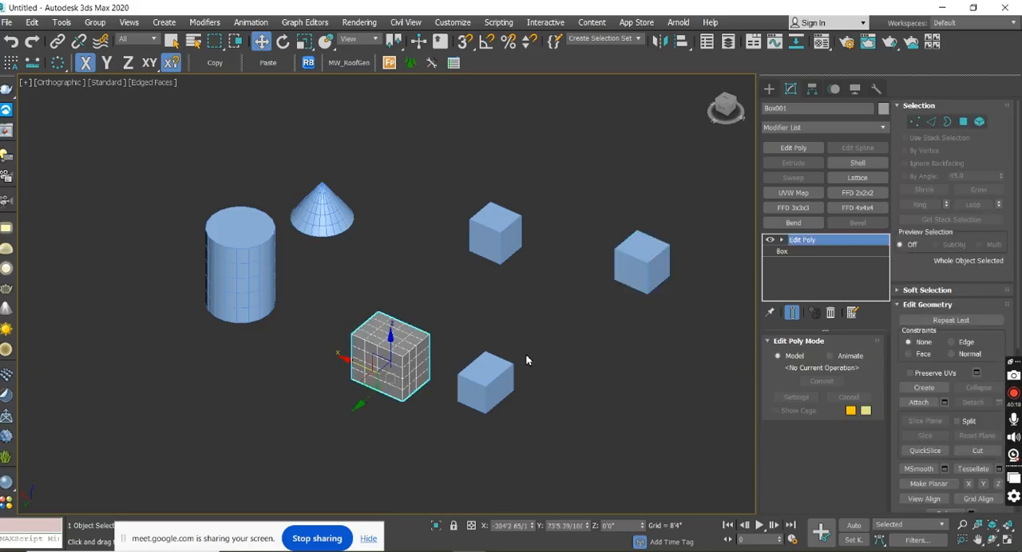
Move the segmented box along the Y axis to about 614'.
middle_drag(527, 360, 492, 363)
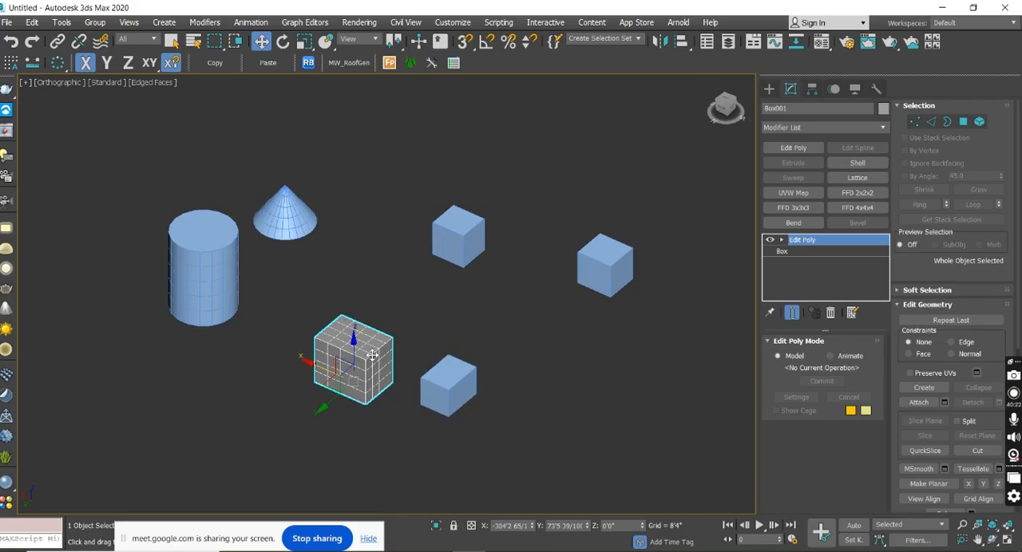
click(326, 415)
click(348, 385)
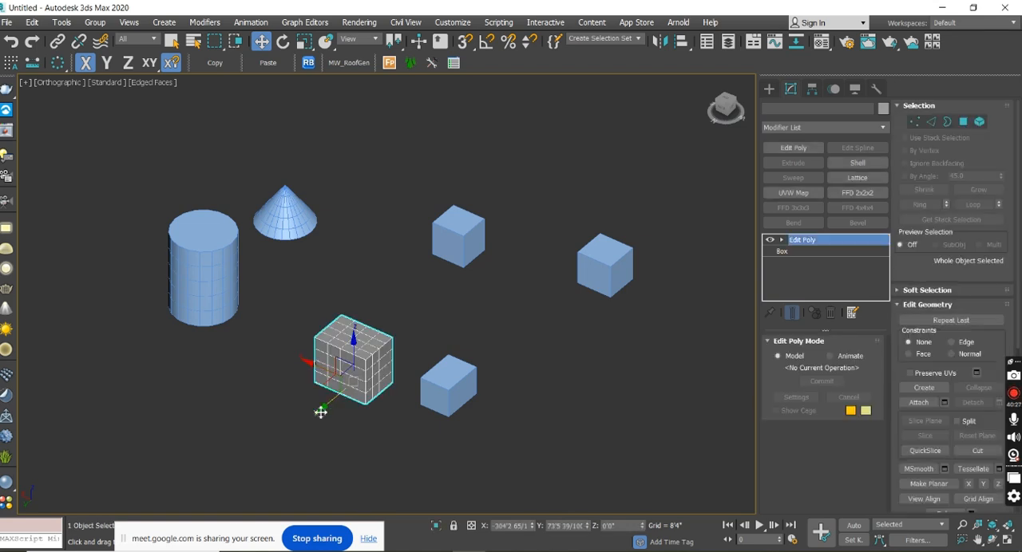
drag(320, 412, 306, 420)
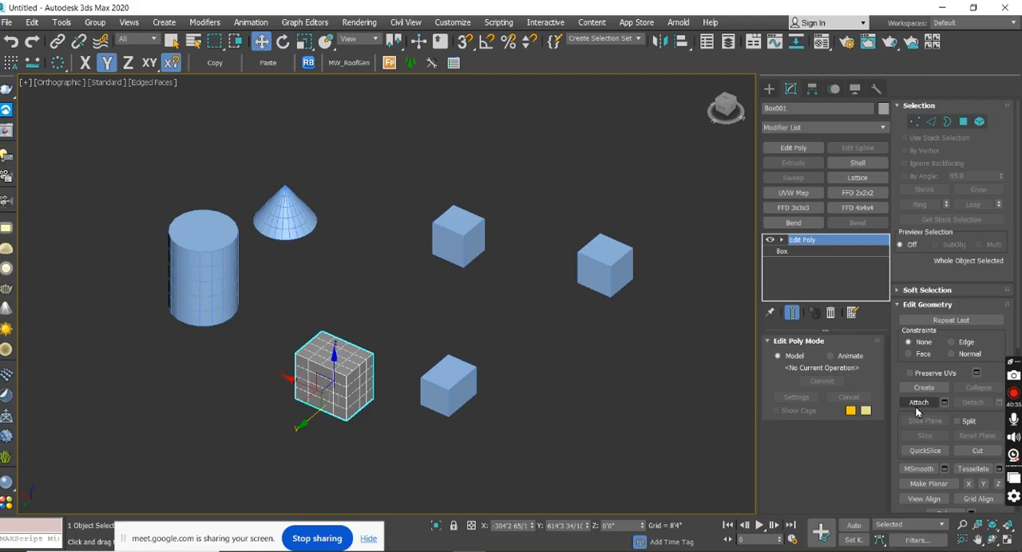
Attach the three plain boxes, the cone and the cylinder to the segmented box, and finish the Attach command.
click(917, 406)
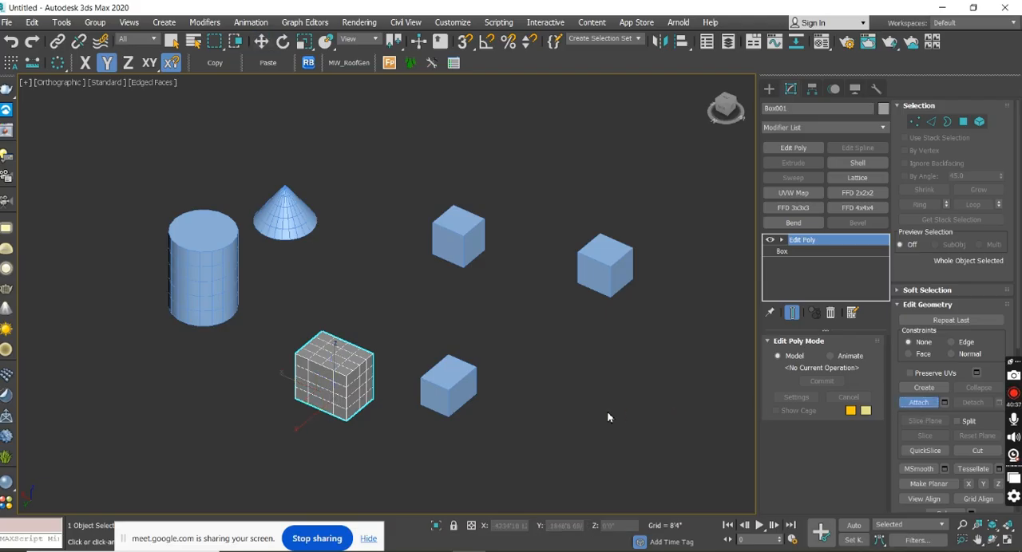
click(459, 387)
click(609, 269)
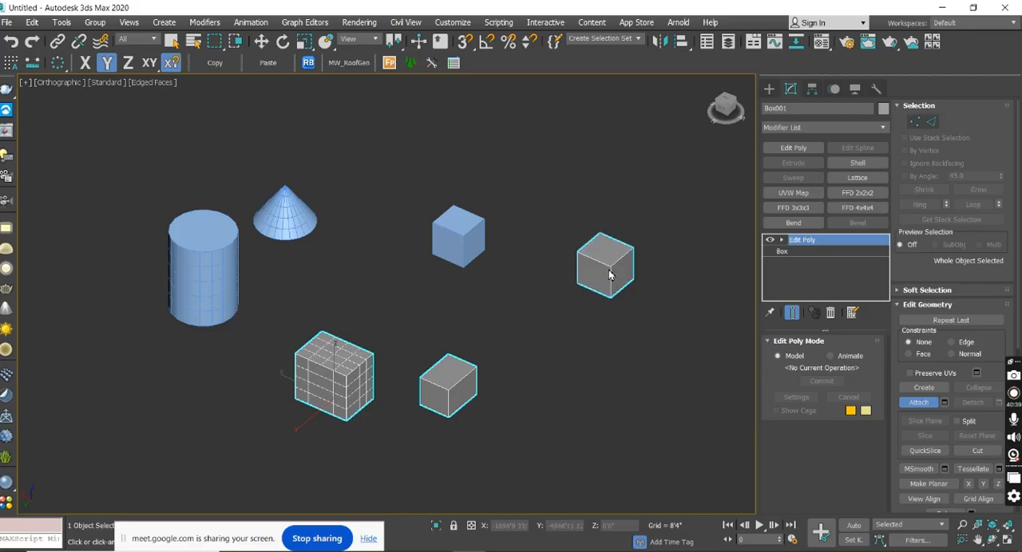
click(452, 246)
click(306, 222)
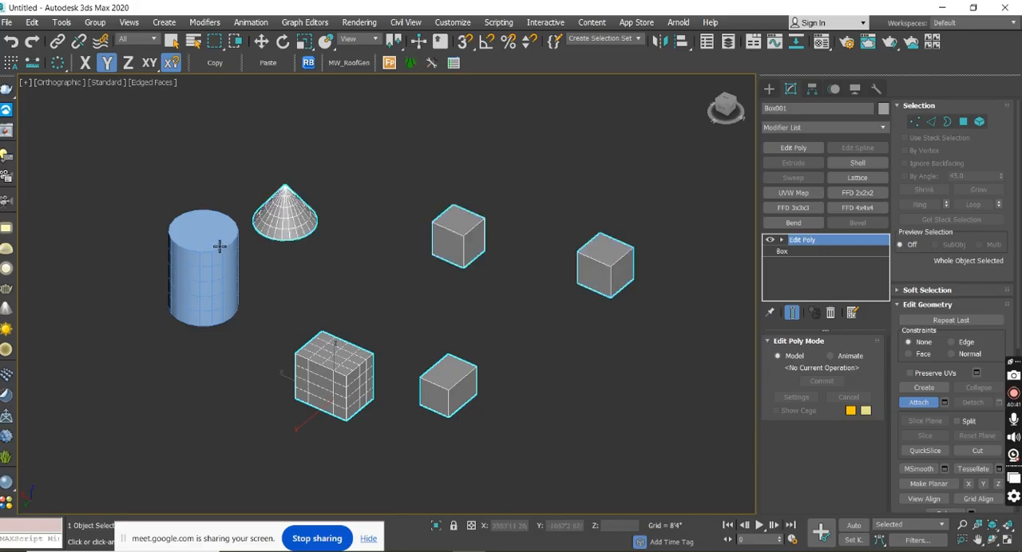
click(210, 257)
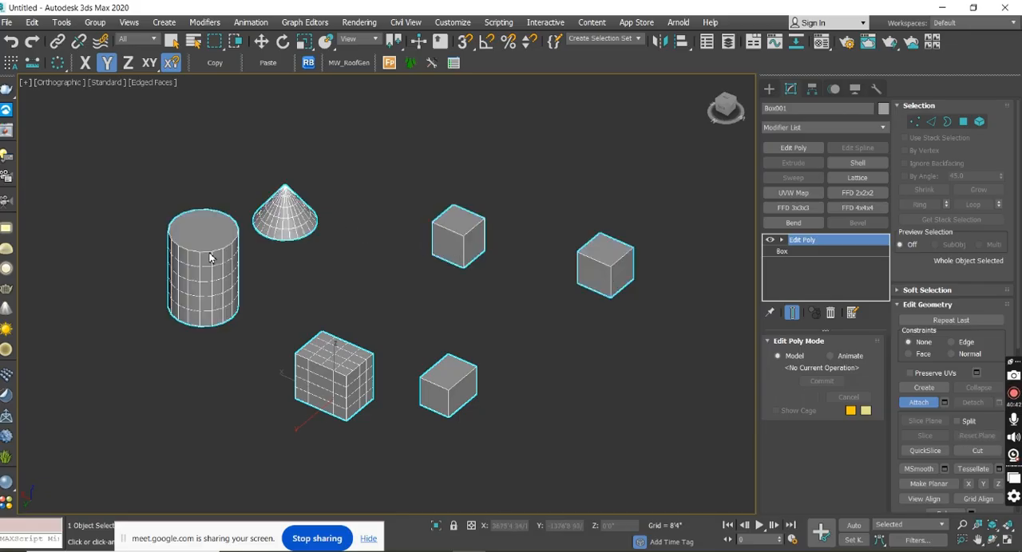
click(923, 405)
Clear the selection, reselect the combined object by its farthest box and show its modifier stack.
click(768, 89)
click(615, 192)
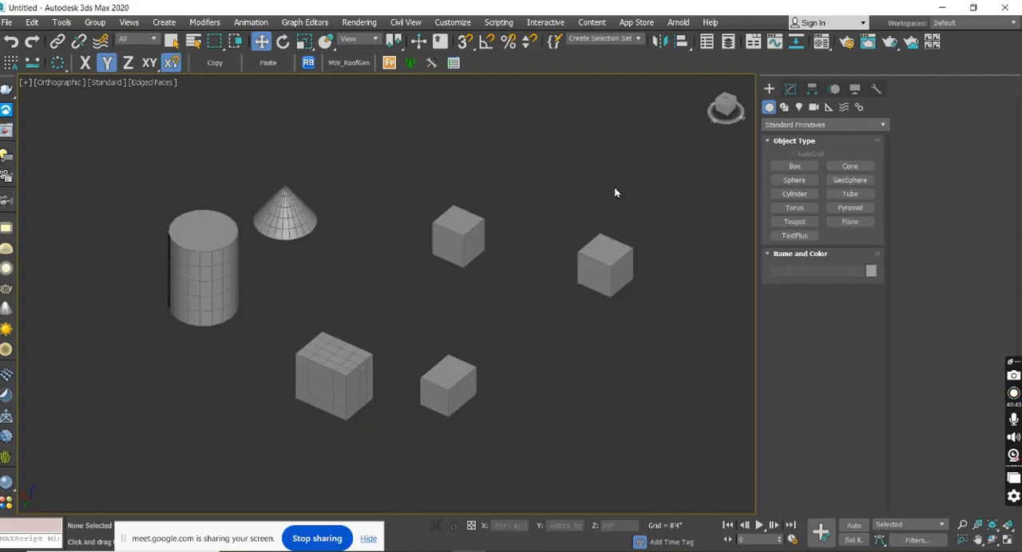
click(607, 270)
click(790, 91)
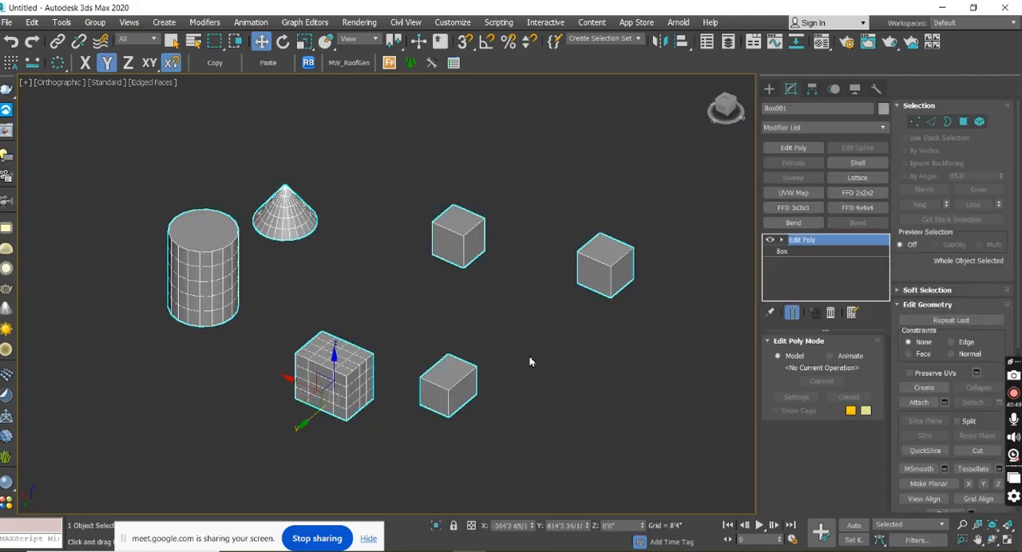
Show the vertices of all the attached shapes at Vertex level, and return to the whole object.
click(914, 121)
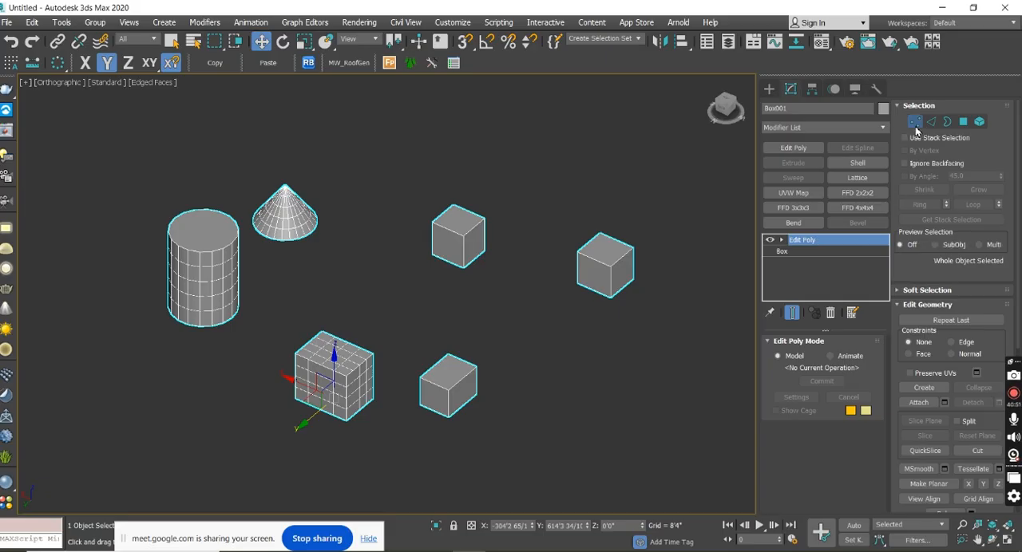
middle_drag(253, 226, 296, 247)
scroll(268, 276, up, 5)
scroll(191, 275, down, 3)
middle_drag(581, 158, 395, 89)
scroll(343, 287, down, 3)
middle_drag(219, 288, 248, 297)
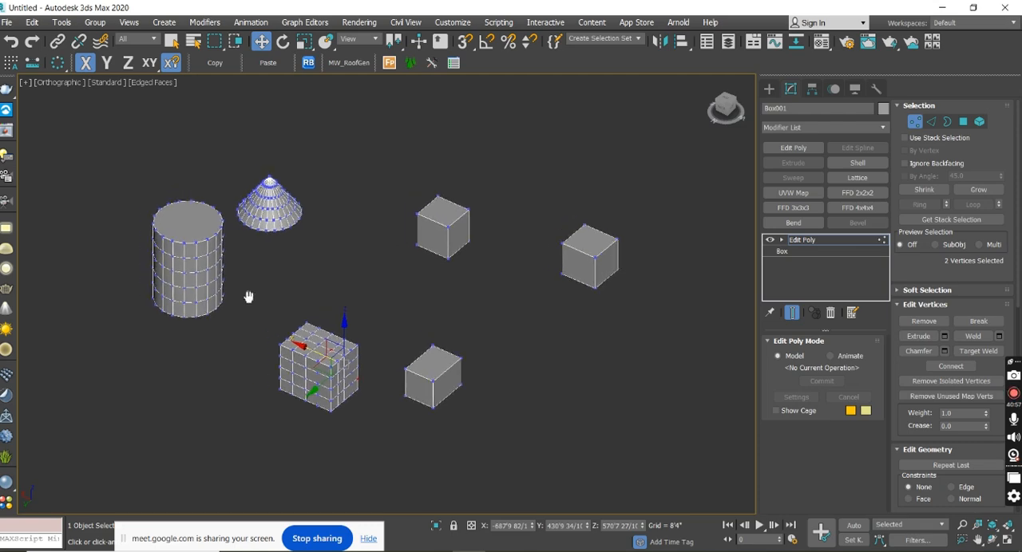
click(914, 122)
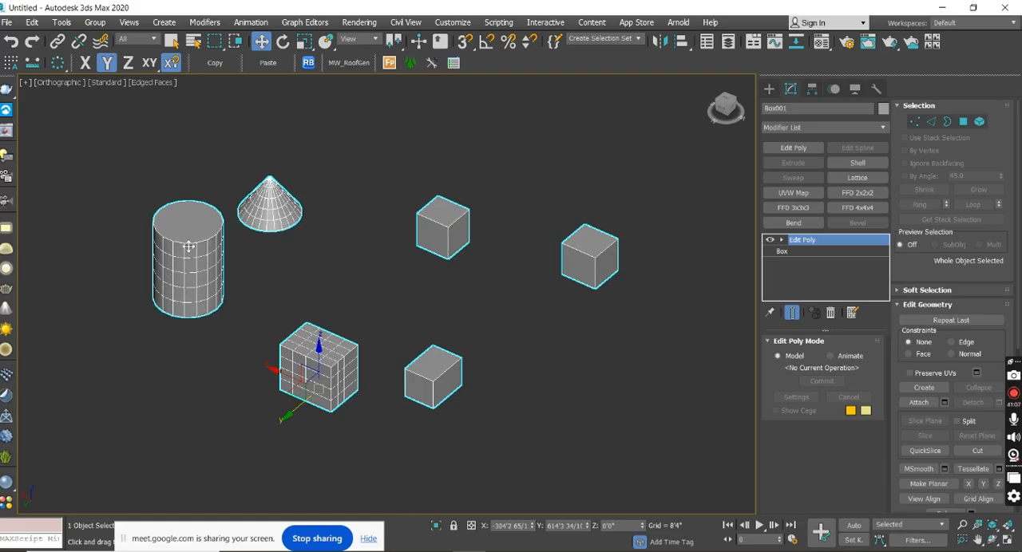
Select the nearest plain box and the cylinder in turn at Element level, and detach the cylinder as a separate object.
alt+middle_drag(188, 248, 337, 314)
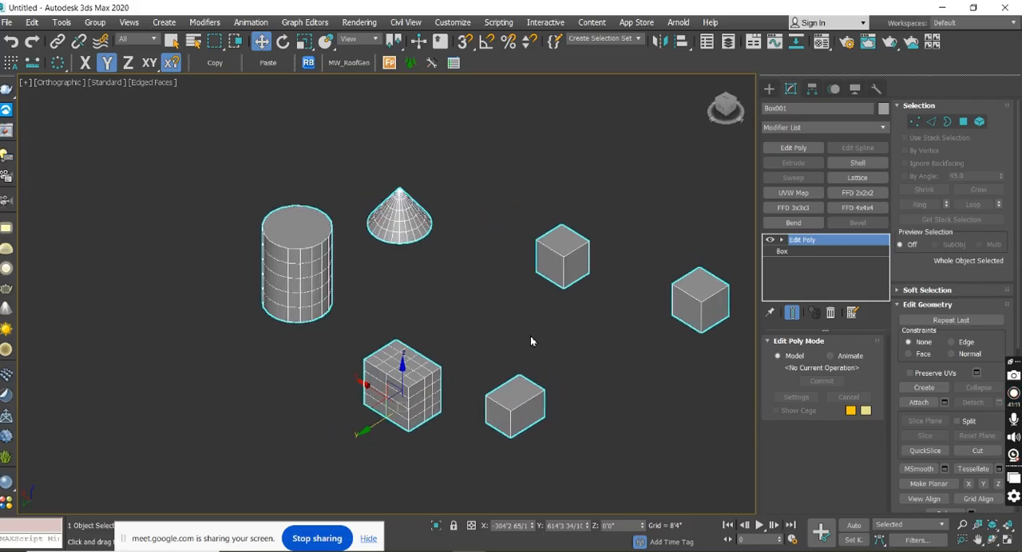
click(983, 125)
click(515, 407)
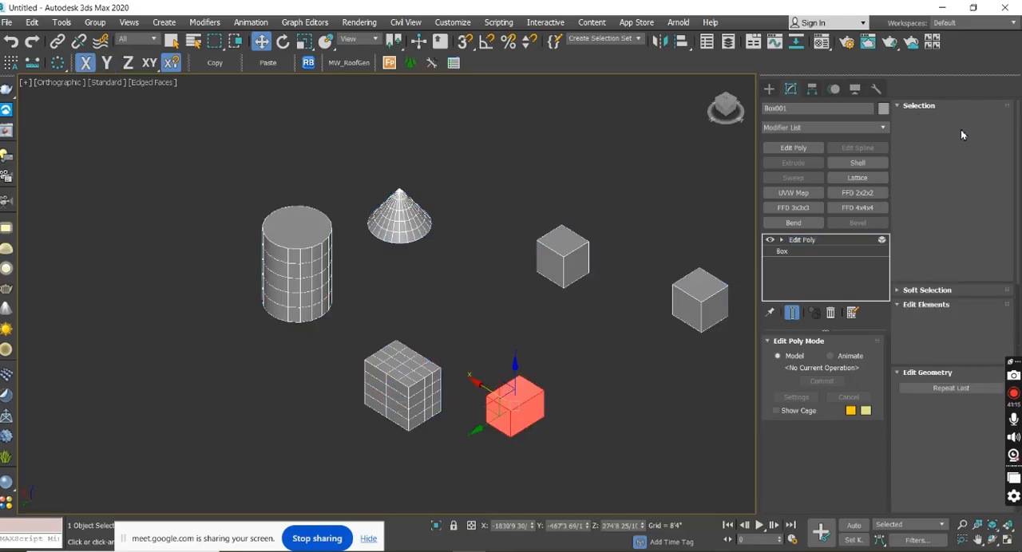
click(278, 272)
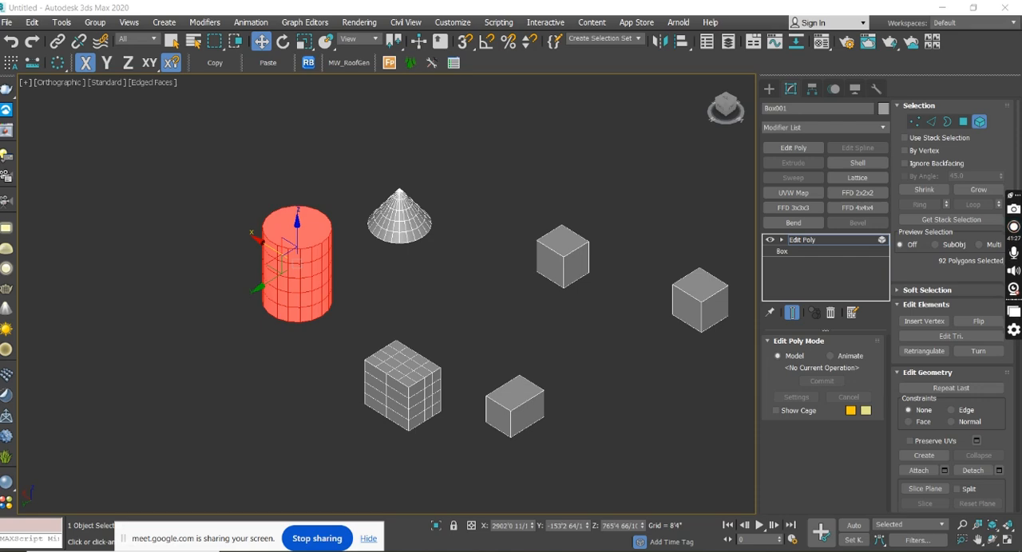
click(981, 472)
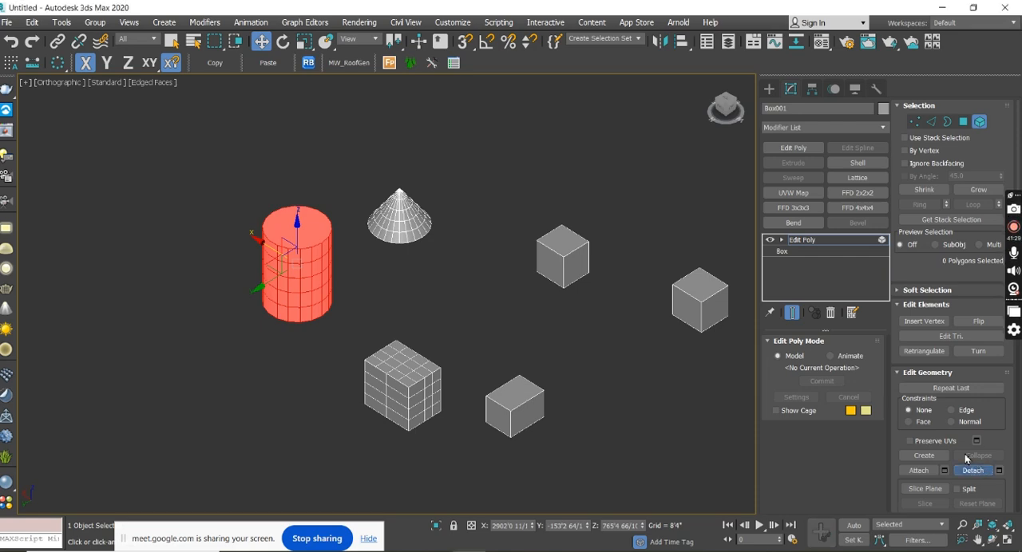
Compare the detached cylinder with the remaining group by inverting the selection, and move the cylinder along X to about 1066'.
click(771, 90)
middle_drag(638, 341, 497, 322)
scroll(626, 328, down, 2)
click(406, 320)
alt+middle_drag(406, 322, 432, 341)
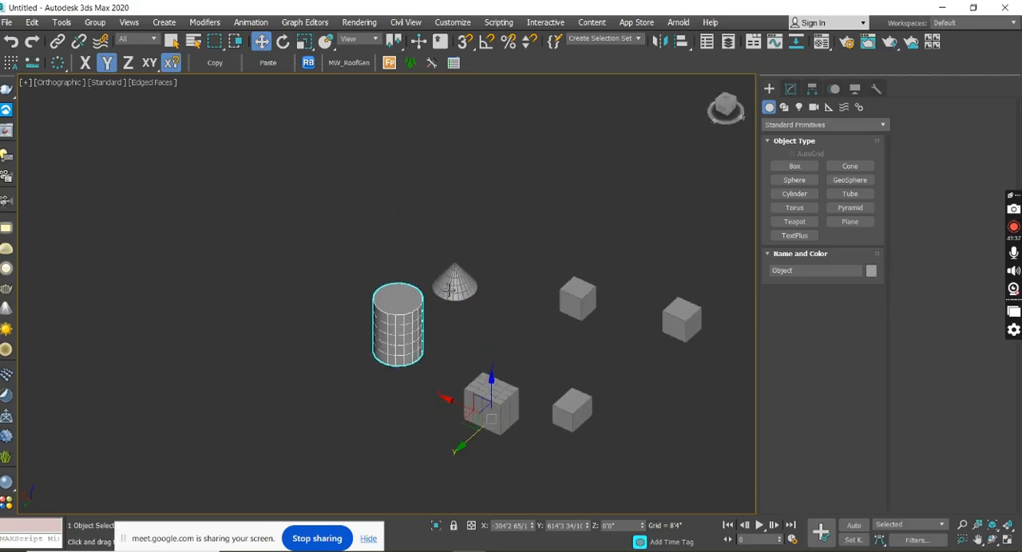
key(ctrl+i)
click(411, 327)
drag(445, 397, 412, 369)
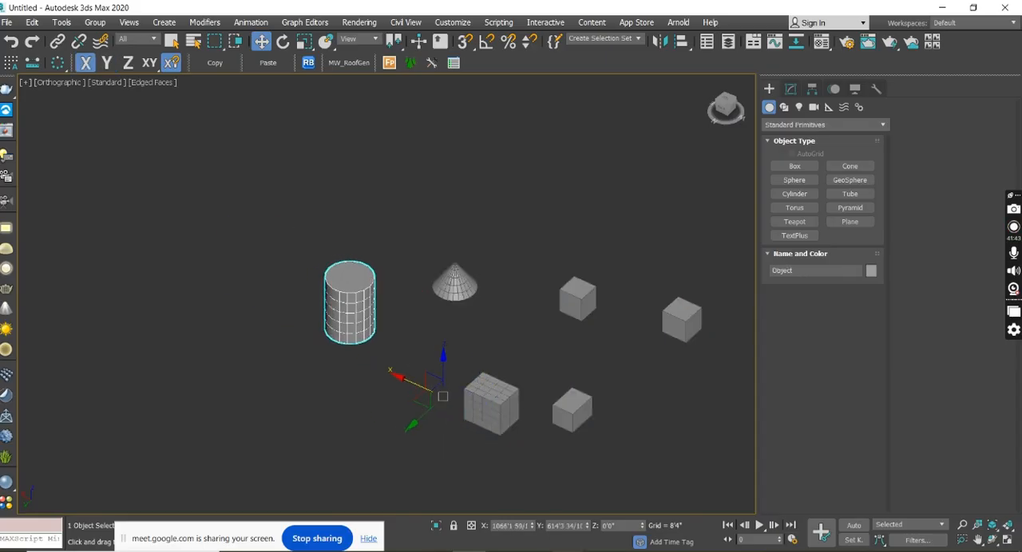
Switch to the Google Meet window to check the call, and return to 3ds Max.
click(567, 551)
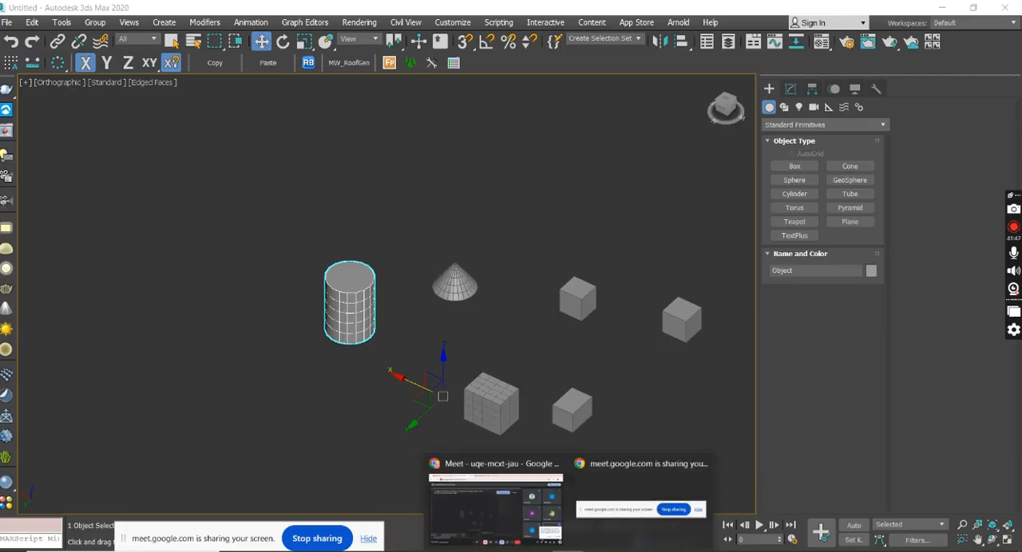
click(502, 503)
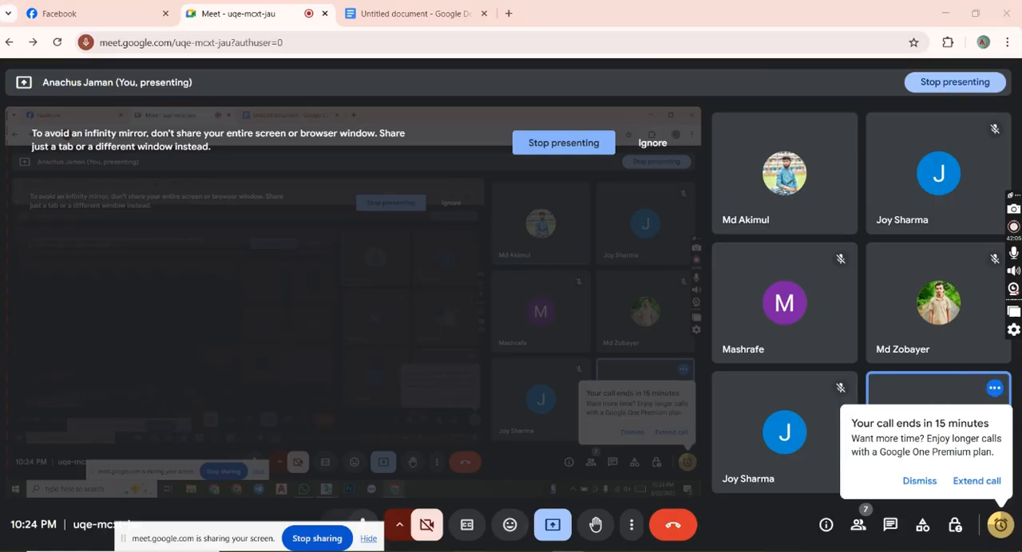
key(alt+Tab)
Invert the selection to show the remaining group, reselect the cylinder and move it along X to about 1323'.
middle_drag(436, 364, 483, 358)
middle_drag(617, 334, 559, 328)
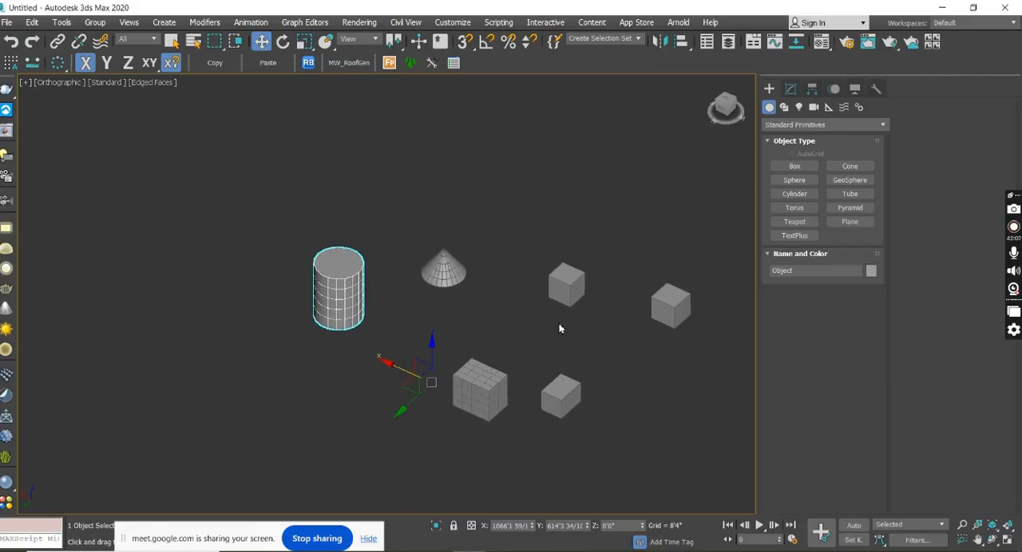
key(ctrl+i)
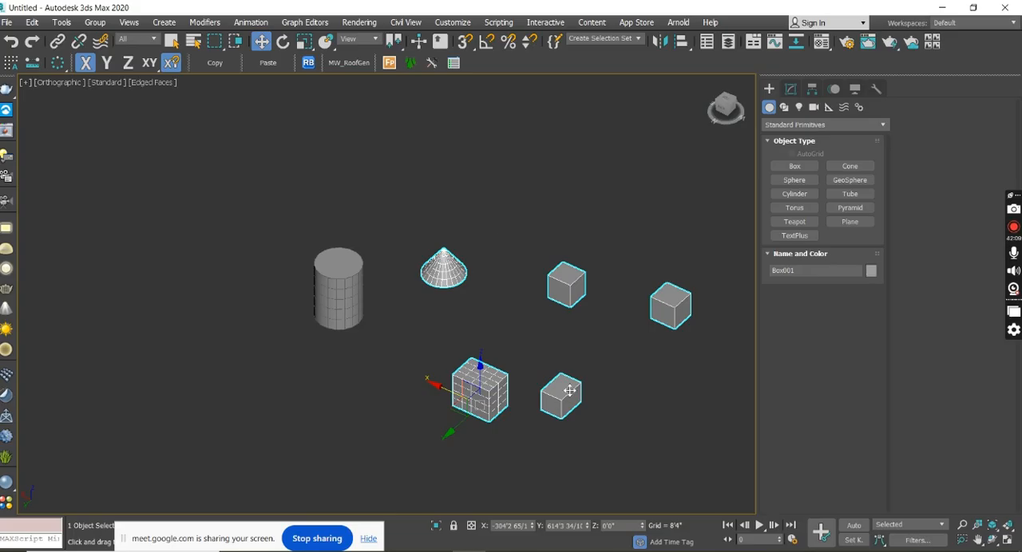
click(352, 285)
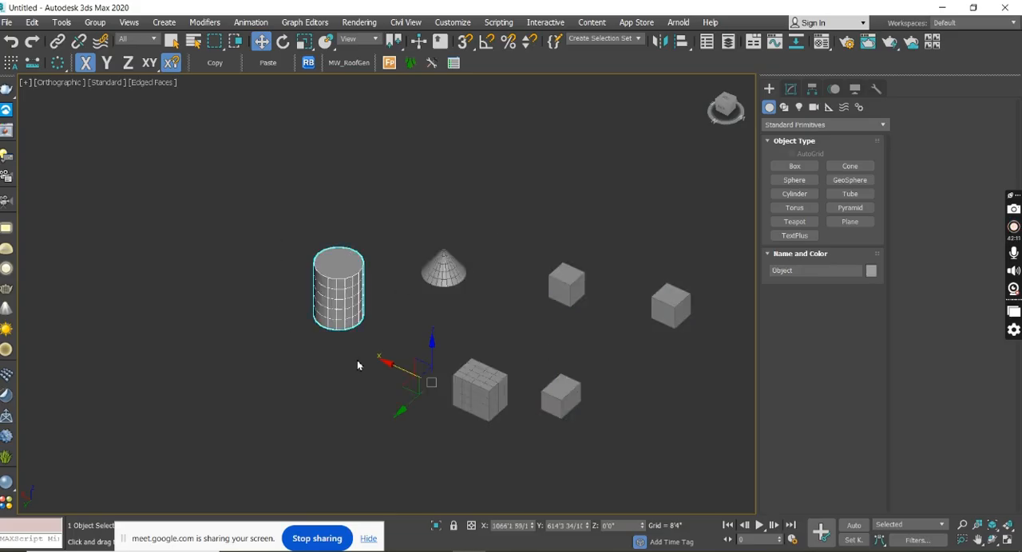
mouse_move(390, 367)
mouse_down()
mouse_move(290, 327)
mouse_move(167, 237)
mouse_move(325, 318)
mouse_move(194, 237)
mouse_move(388, 359)
mouse_up()
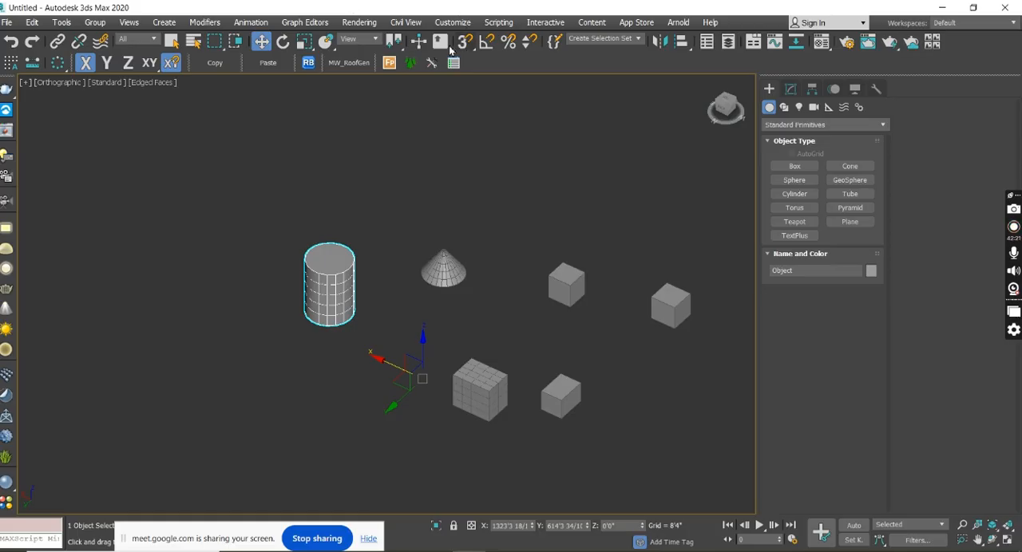
Switch the transform center to the selection center and move the cylinder along the X axis to about -1073'.
click(396, 45)
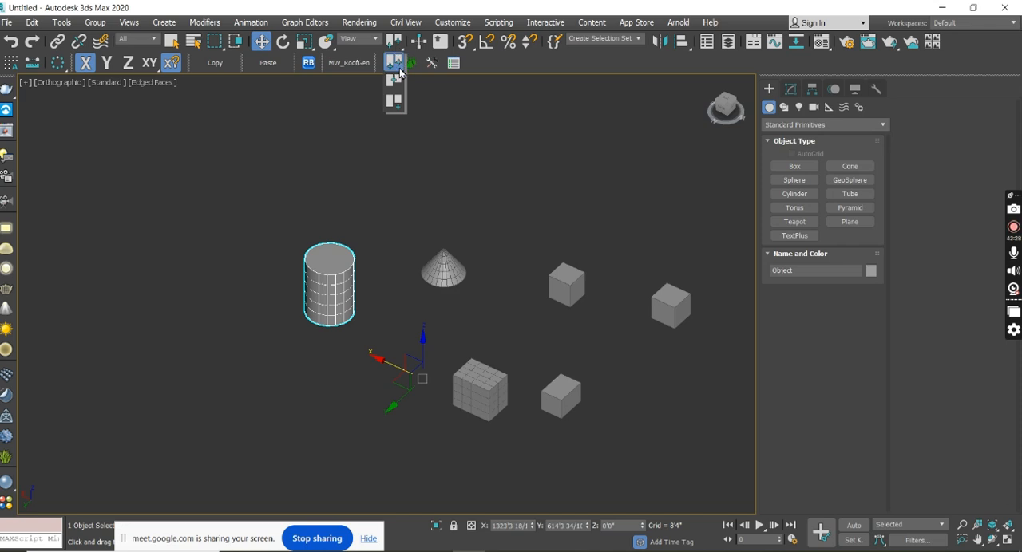
click(399, 83)
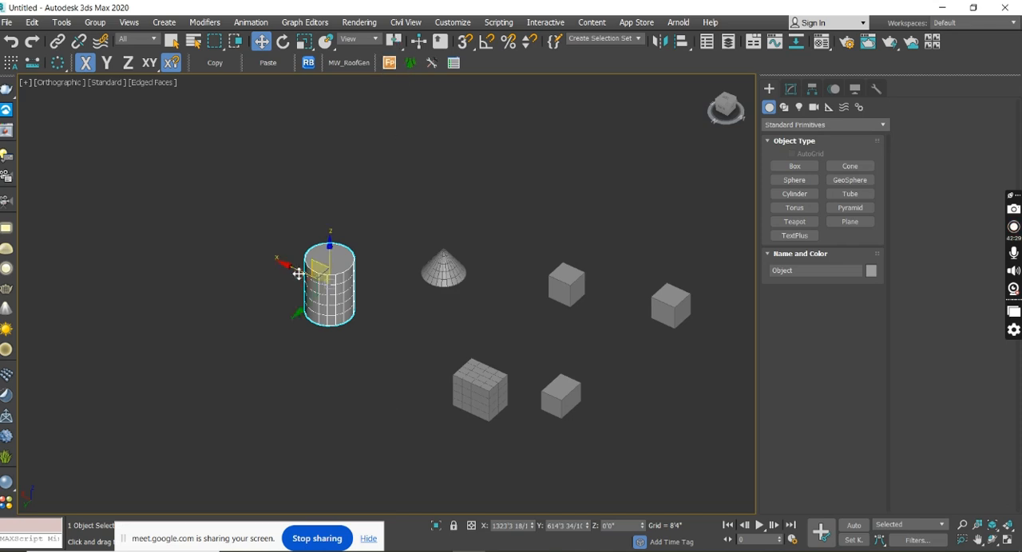
mouse_move(285, 264)
mouse_down()
mouse_move(431, 332)
mouse_move(242, 200)
mouse_move(378, 278)
mouse_move(315, 282)
mouse_move(274, 226)
mouse_move(301, 257)
mouse_up()
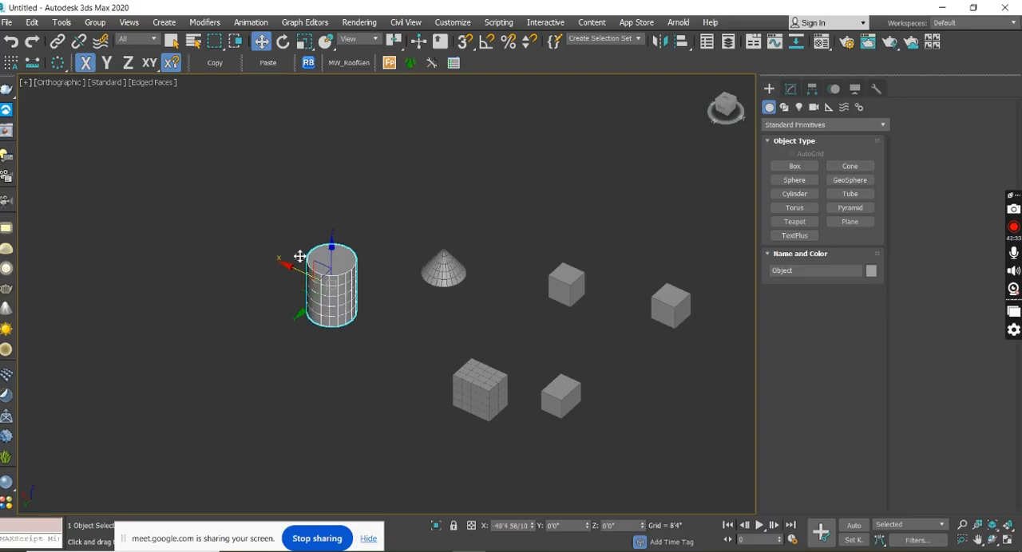
alt+middle_drag(388, 362, 495, 399)
drag(308, 396, 407, 389)
middle_drag(510, 384, 473, 334)
scroll(442, 323, up, 5)
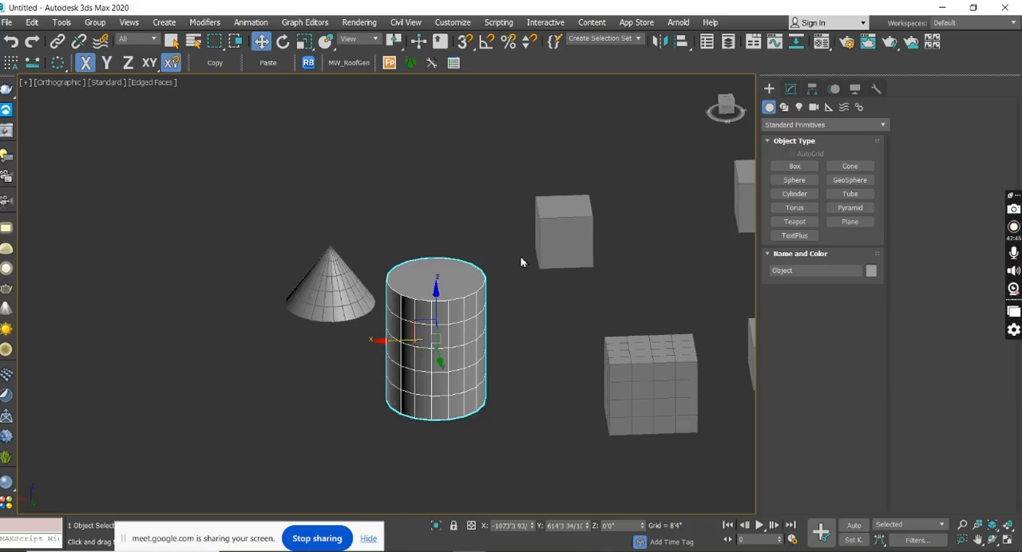
Show the scene from the back, move the cylinder along X to about 2112', and return to an angled orthographic view.
click(728, 113)
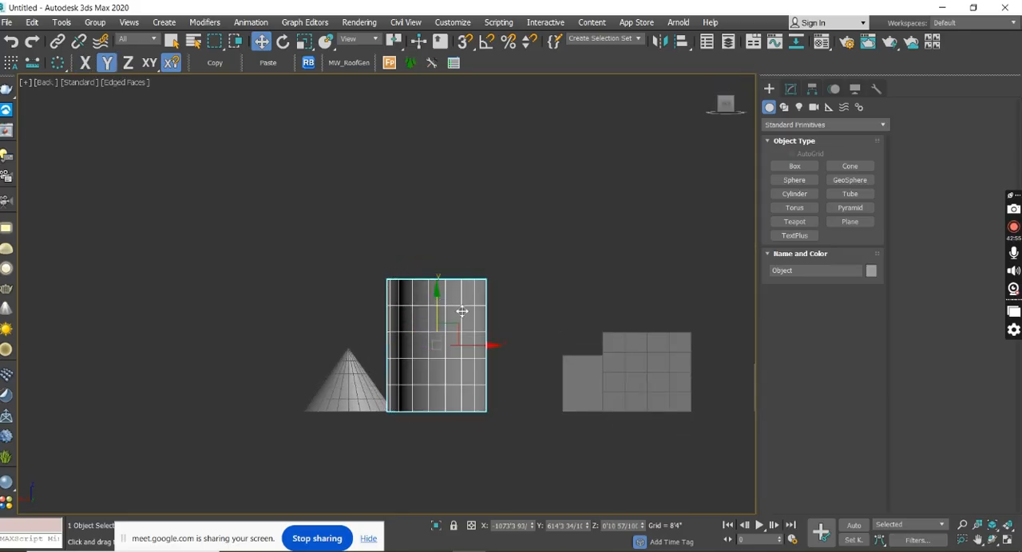
drag(490, 349, 219, 346)
middle_drag(369, 349, 459, 323)
scroll(390, 324, down, 6)
middle_drag(490, 277, 421, 326)
scroll(423, 333, up, 5)
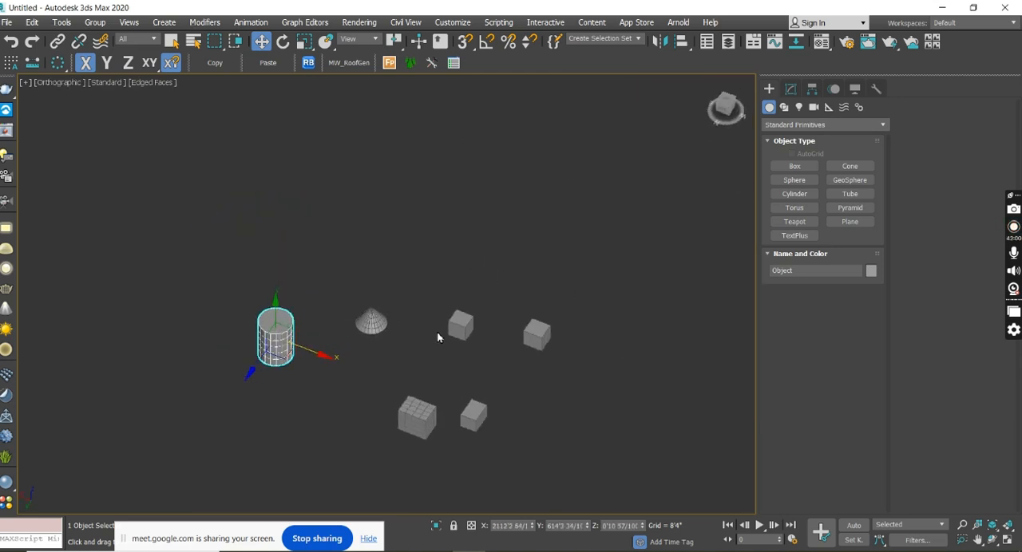
Show the cylinder's modifier stack, and select the attached group to examine its Edit Poly selection levels and geometry commands.
click(791, 90)
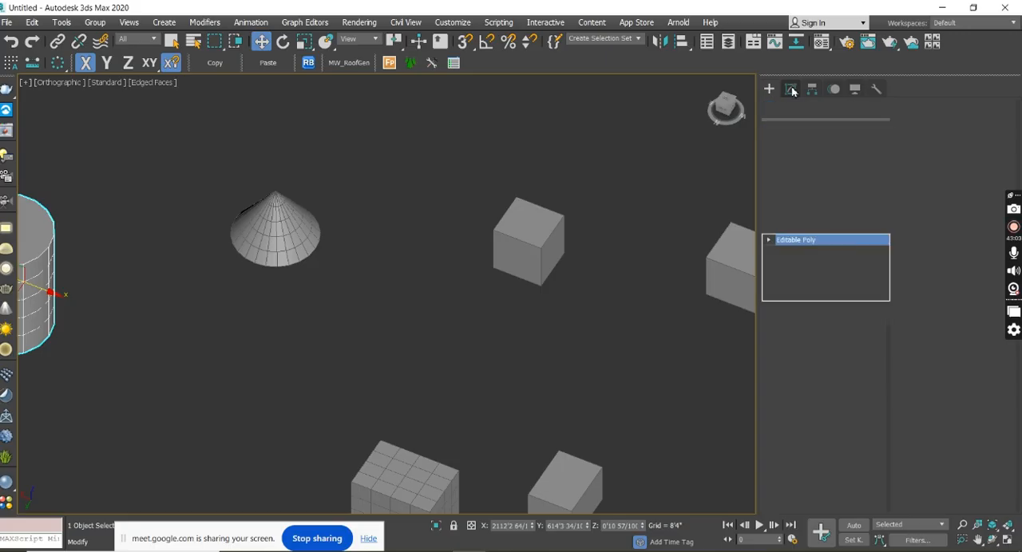
click(530, 273)
middle_drag(540, 258, 545, 286)
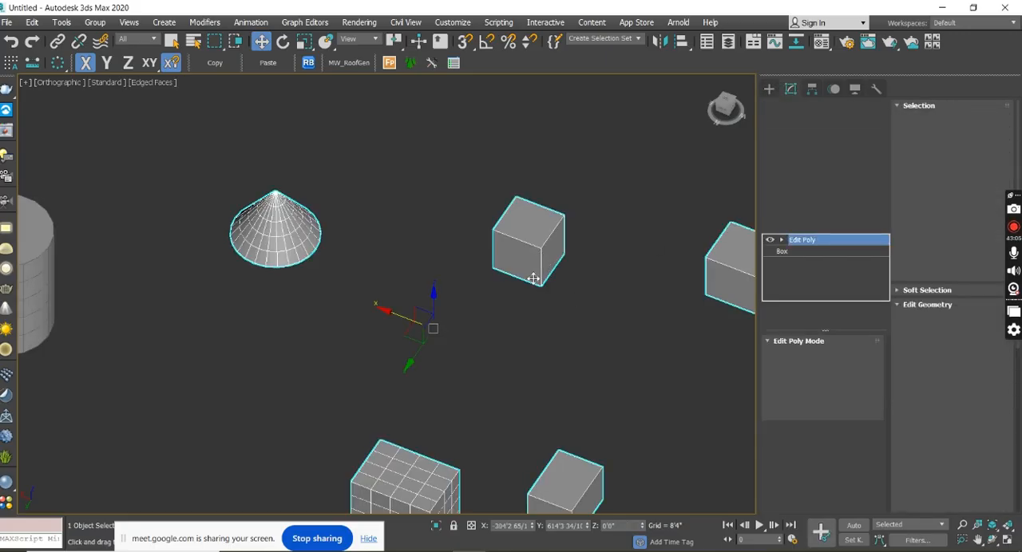
drag(1000, 197, 5, 306)
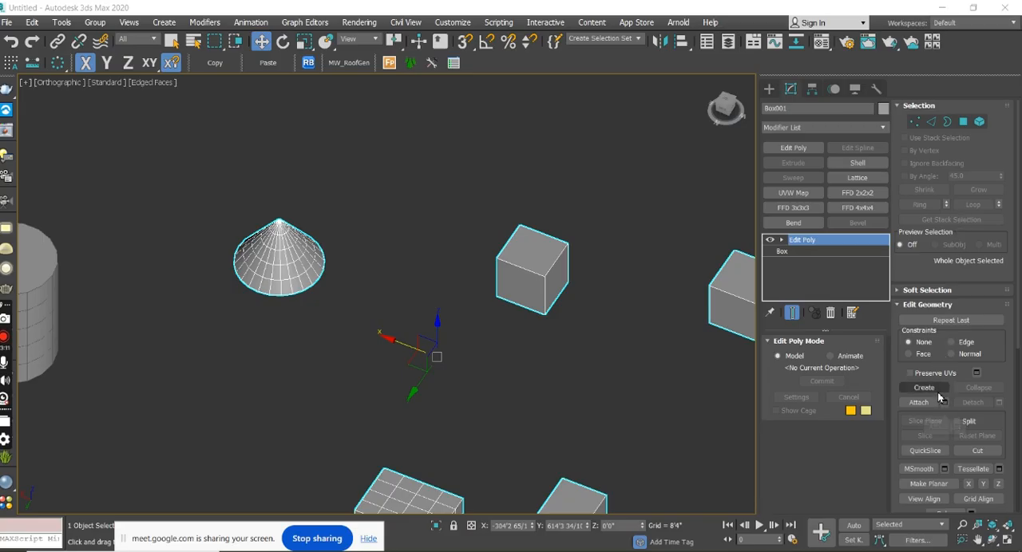
middle_drag(713, 343, 652, 285)
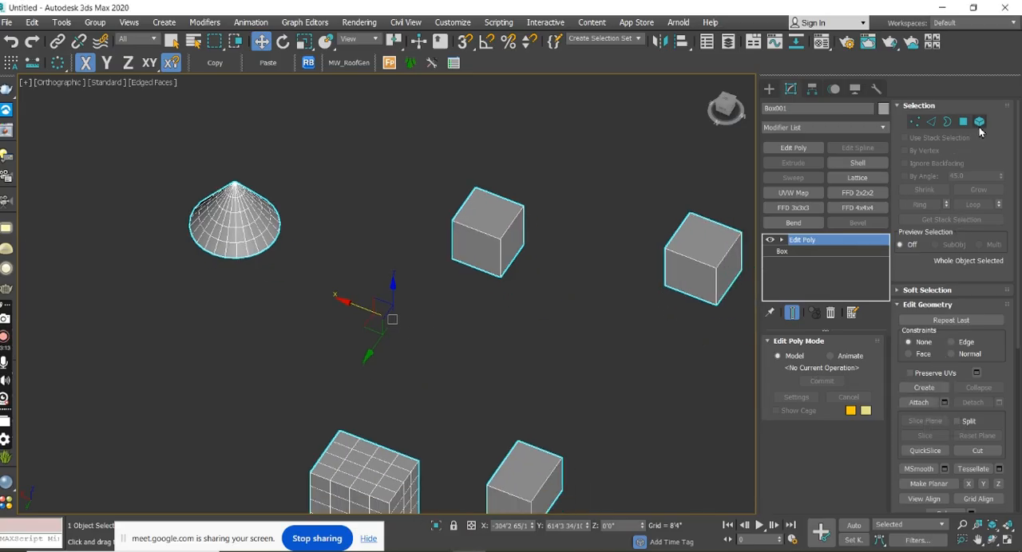
scroll(1012, 355, down, 2)
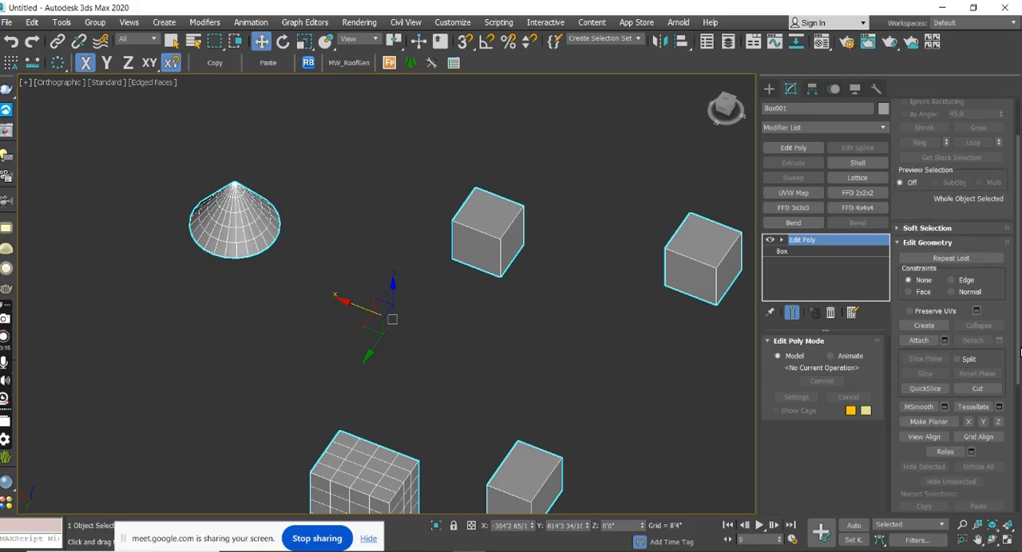
Examine the attached group of cone and boxes from close up and far away beside the separate cylinder.
scroll(551, 292, down, 4)
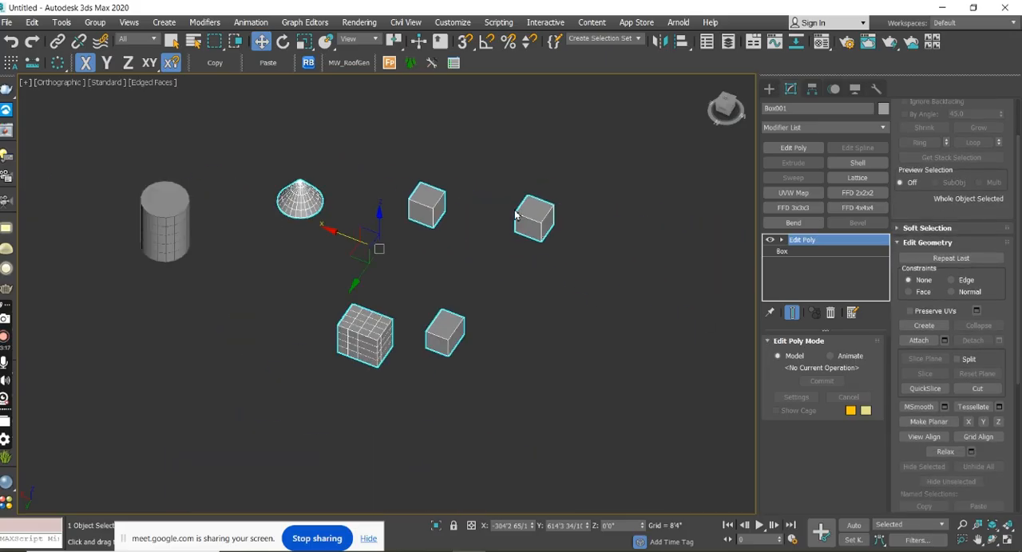
middle_drag(224, 235, 300, 225)
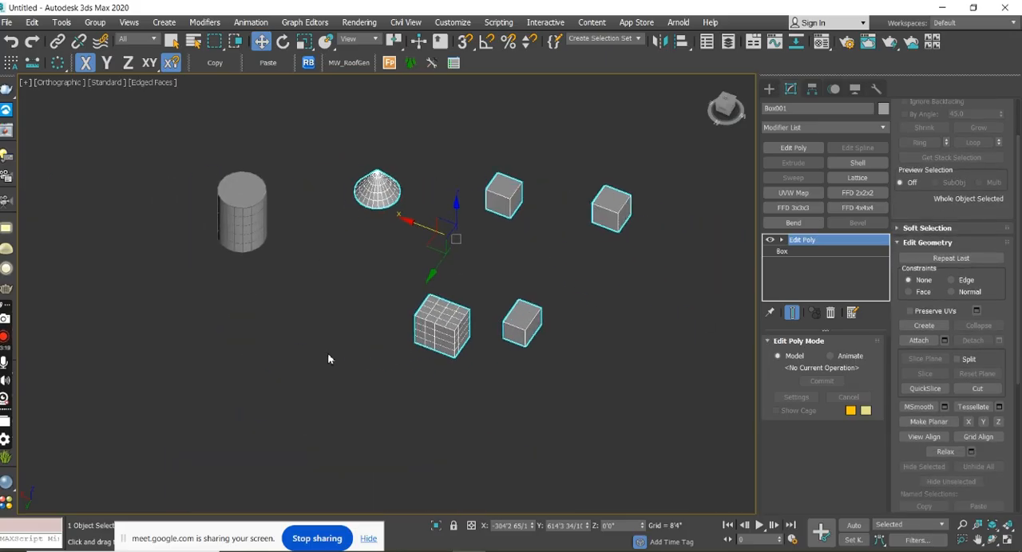
middle_drag(650, 214, 624, 252)
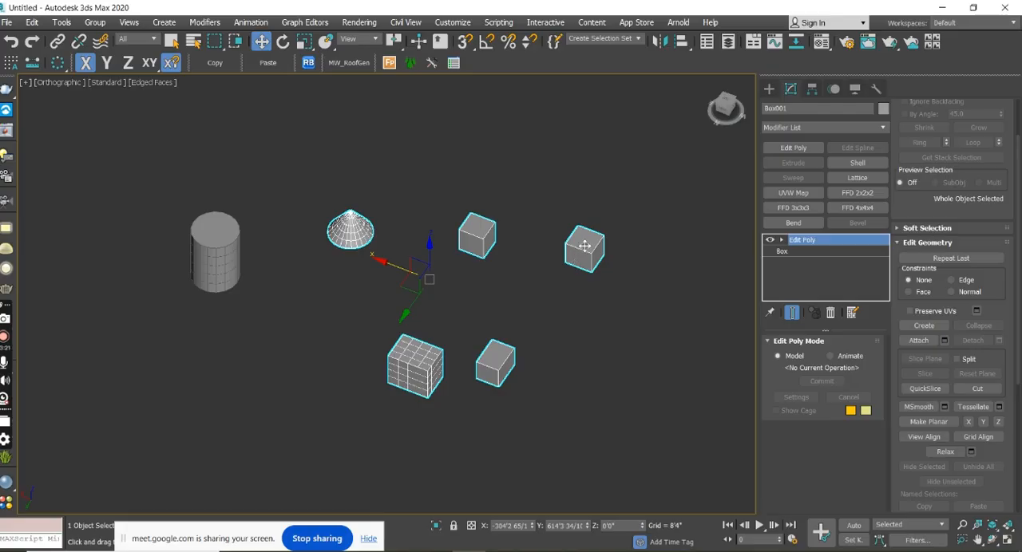
scroll(582, 249, up, 6)
scroll(549, 348, down, 6)
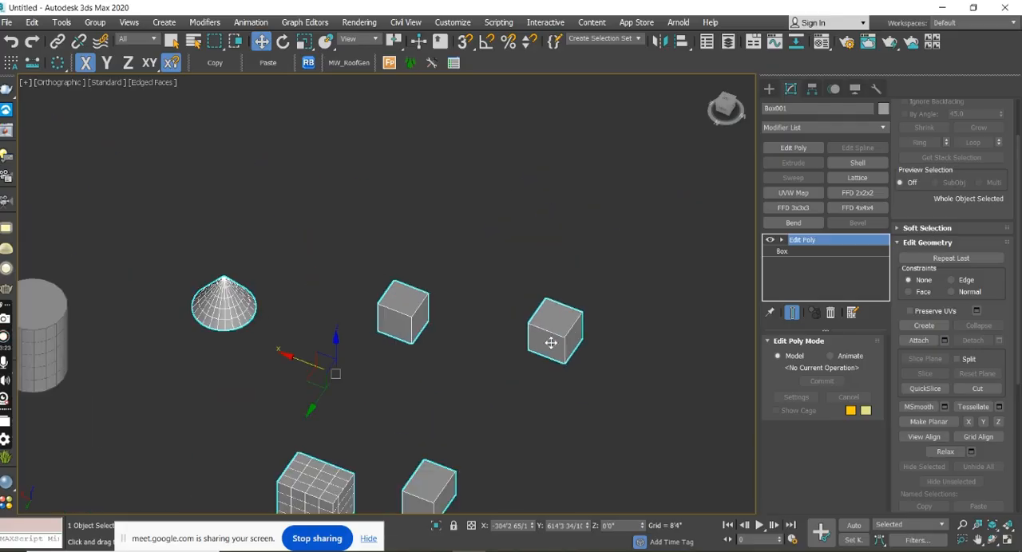
scroll(551, 350, up, 5)
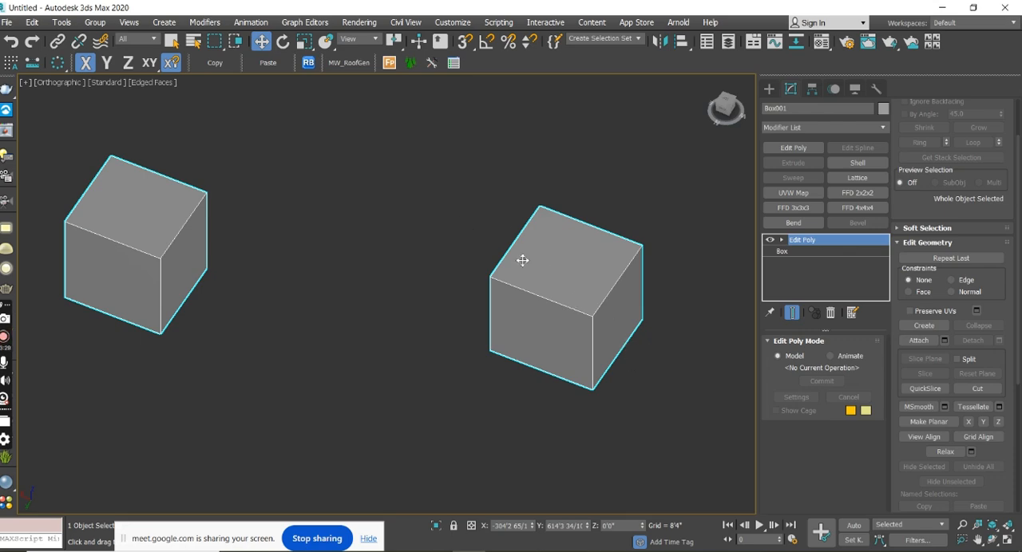
scroll(629, 307, down, 5)
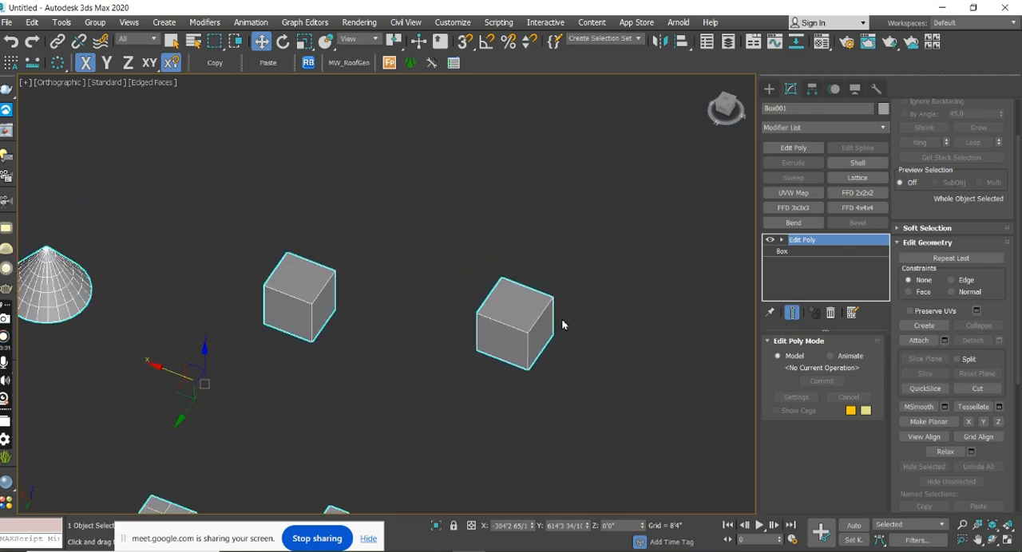
scroll(613, 329, down, 4)
middle_drag(574, 351, 542, 277)
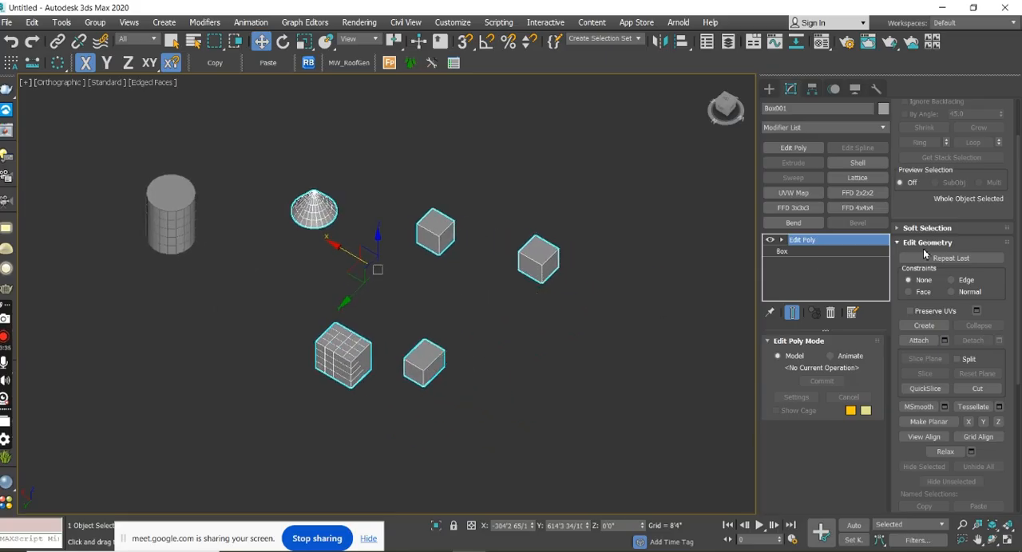
At the Edit Poly Element level, select the outermost plain box of the attached group and detach it as its own object.
click(782, 241)
click(830, 297)
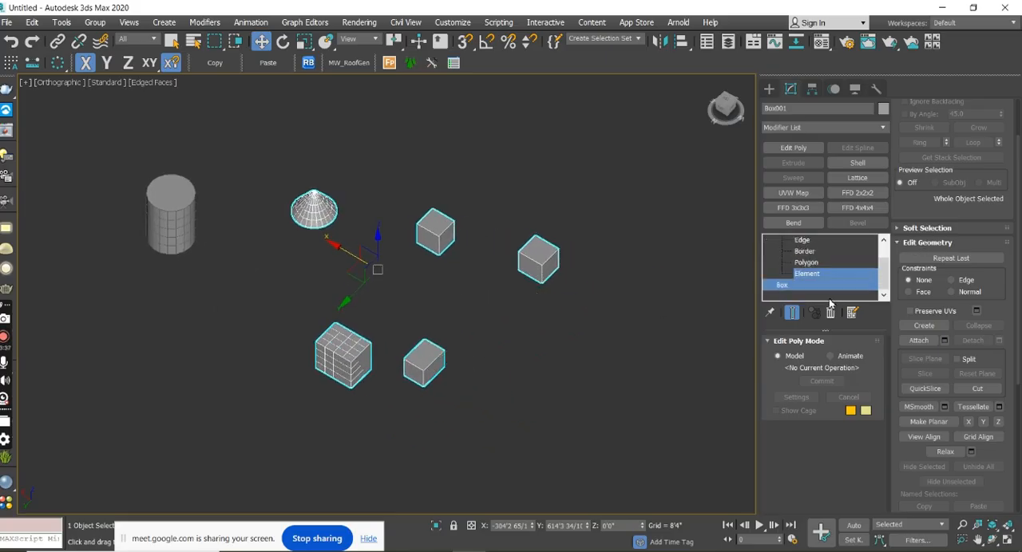
click(830, 296)
click(542, 264)
click(841, 298)
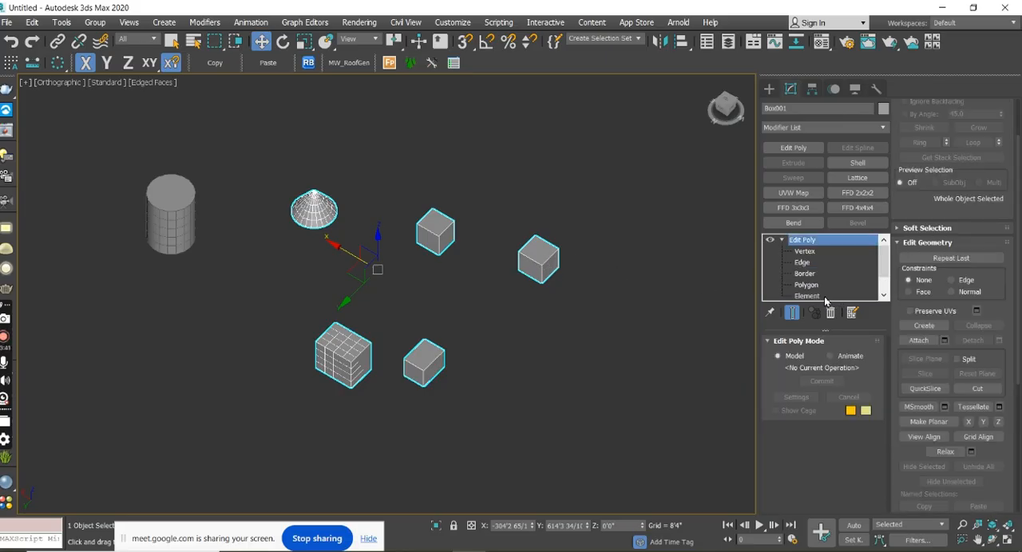
click(826, 297)
click(538, 260)
middle_drag(620, 258, 488, 318)
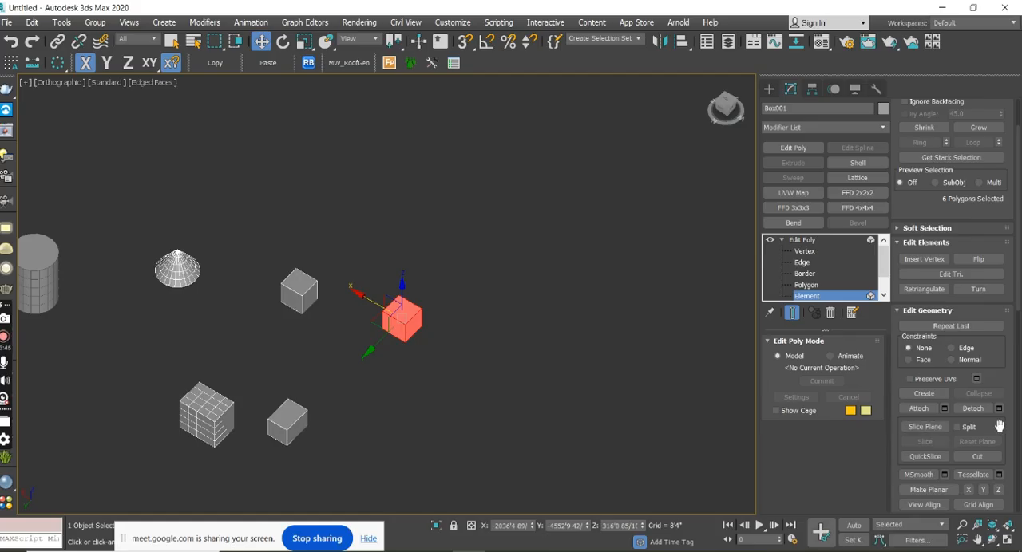
click(973, 409)
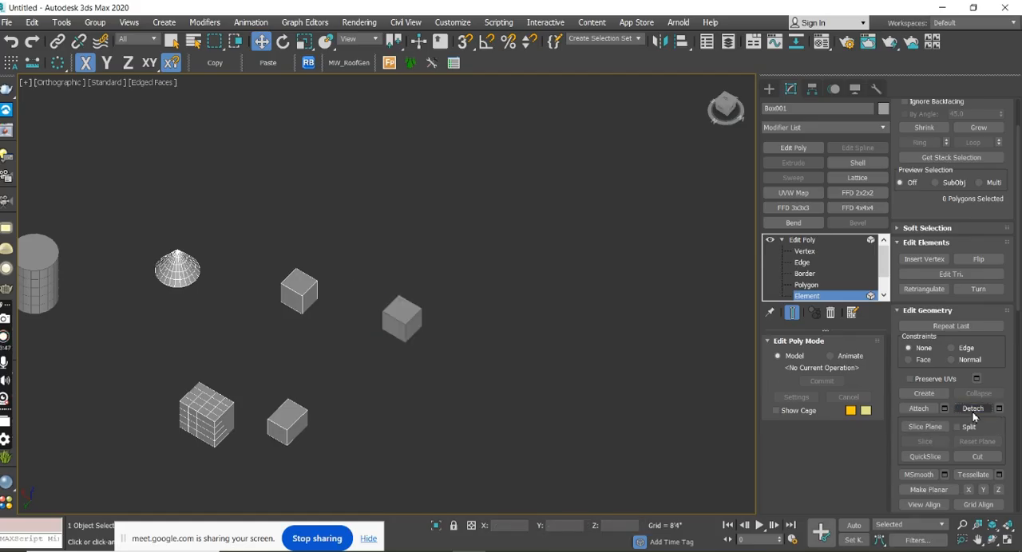
Select the detached box and move it along Y to about -7268', away from the other primitives.
click(770, 92)
click(393, 328)
middle_drag(463, 301, 414, 383)
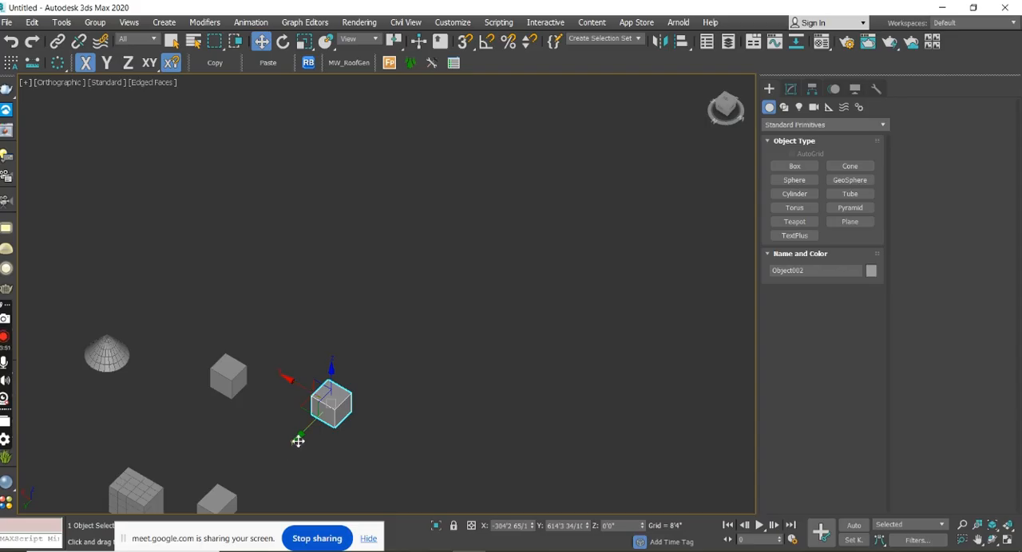
drag(297, 440, 550, 263)
middle_drag(550, 262, 463, 308)
scroll(431, 307, up, 3)
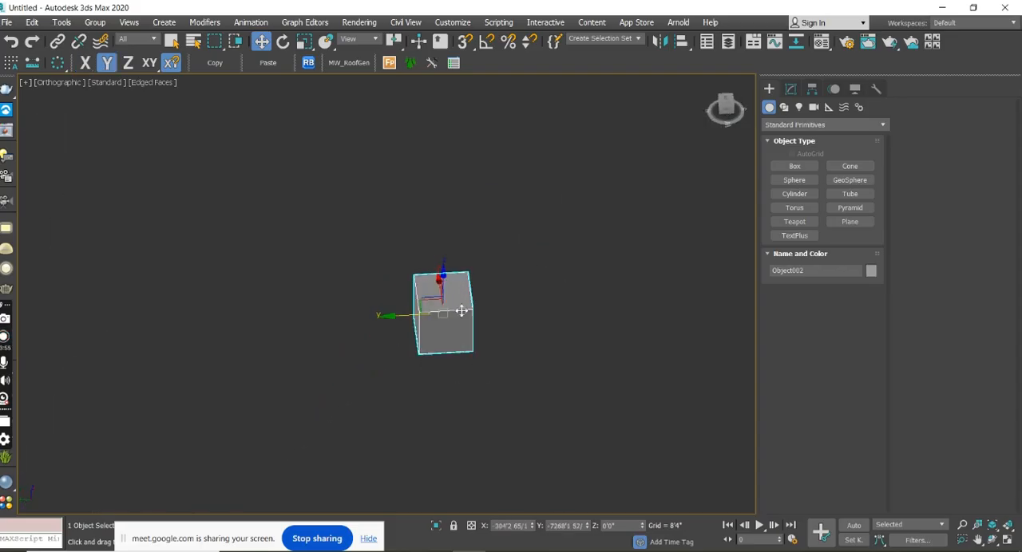
In the left view, select the four vertices at one end of the detached box and move them about 2058' along X.
click(793, 89)
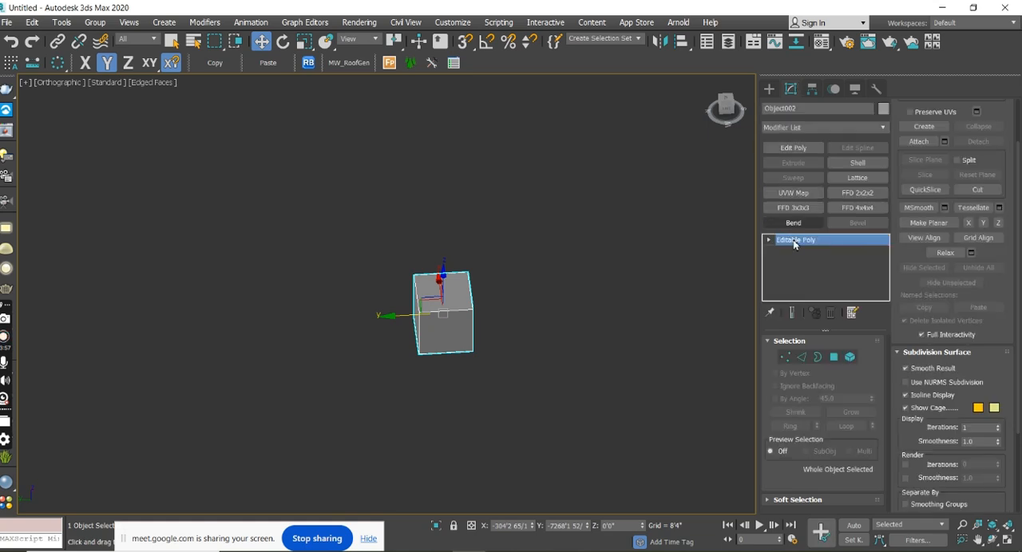
key(1)
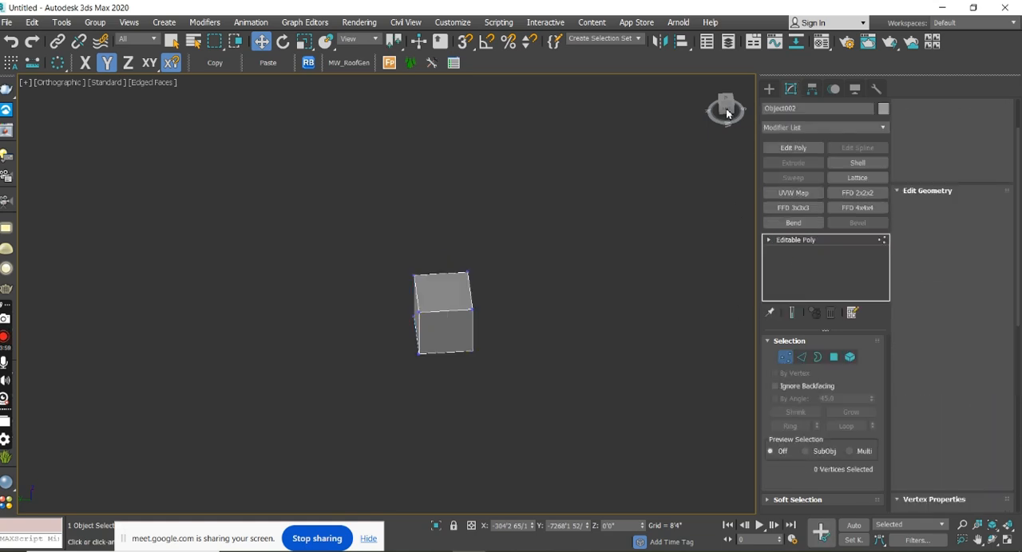
key(l)
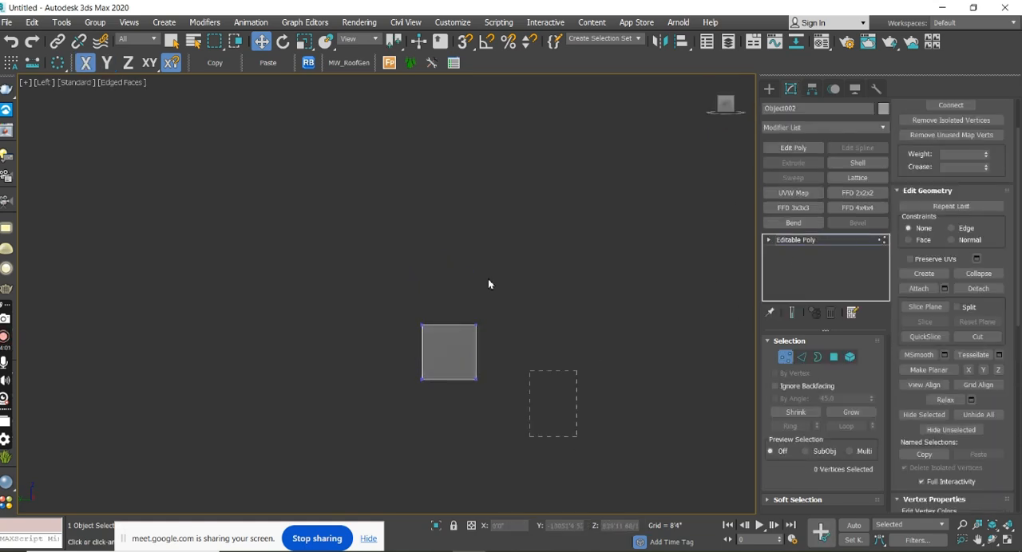
drag(459, 243, 460, 242)
drag(527, 352, 705, 361)
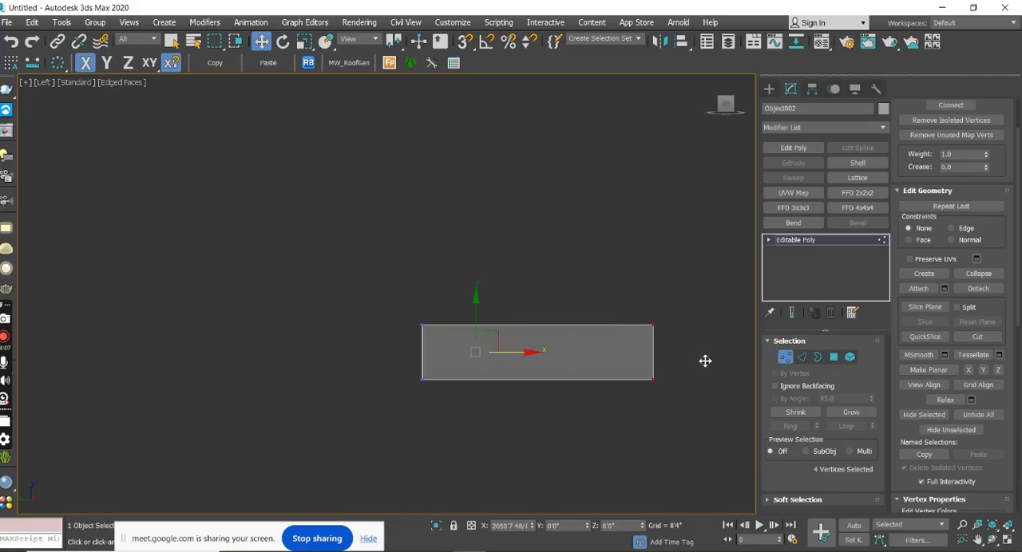
alt+middle_drag(572, 381, 677, 337)
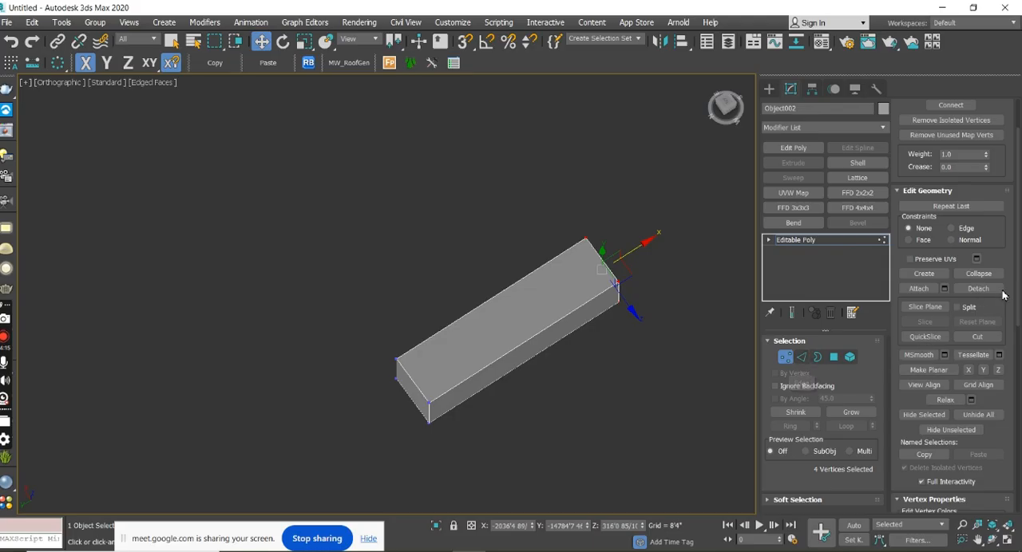
drag(1017, 277, 1019, 292)
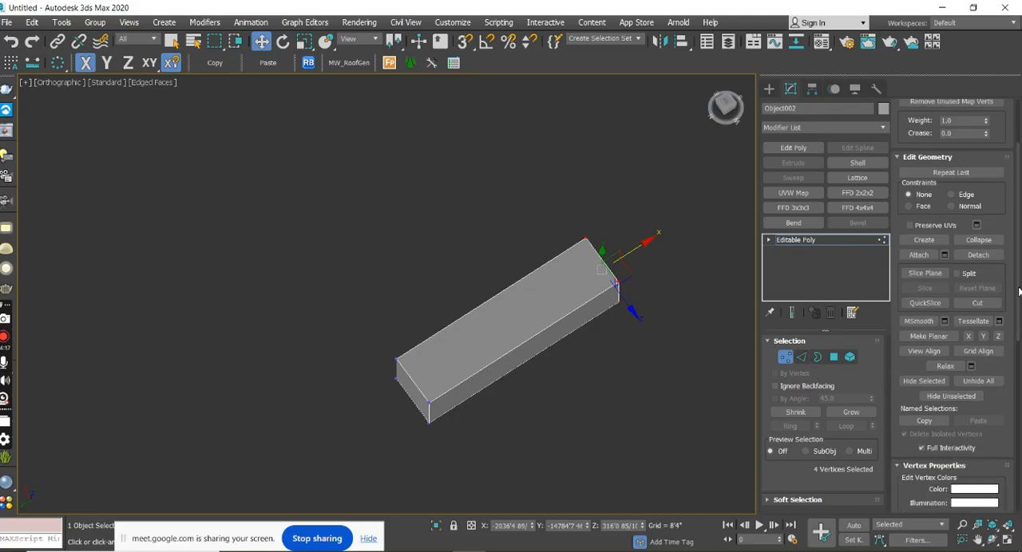
Lower the slice plane to a Z of about 298' and slice the stretched box horizontally.
click(922, 274)
alt+middle_drag(628, 360, 725, 148)
click(728, 108)
middle_drag(614, 404, 456, 328)
alt+middle_drag(534, 343, 616, 371)
scroll(429, 382, up, 6)
scroll(423, 381, down, 5)
middle_drag(540, 366, 437, 372)
drag(418, 284, 450, 292)
click(925, 288)
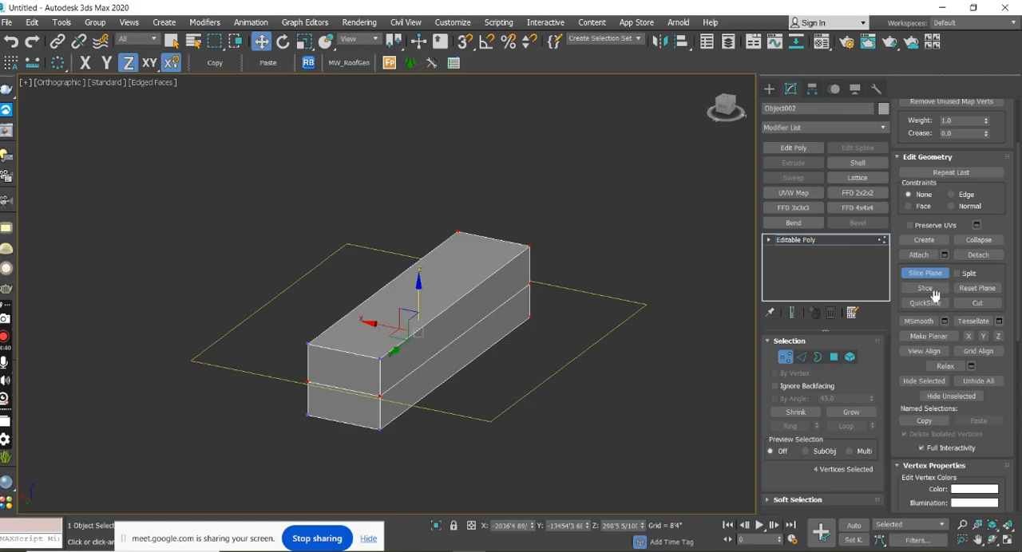
Undo the slice, the vertex stretch and the box move, and turn off the slice plane.
key(ctrl+z)
key(ctrl+z)
key(ctrl+z)
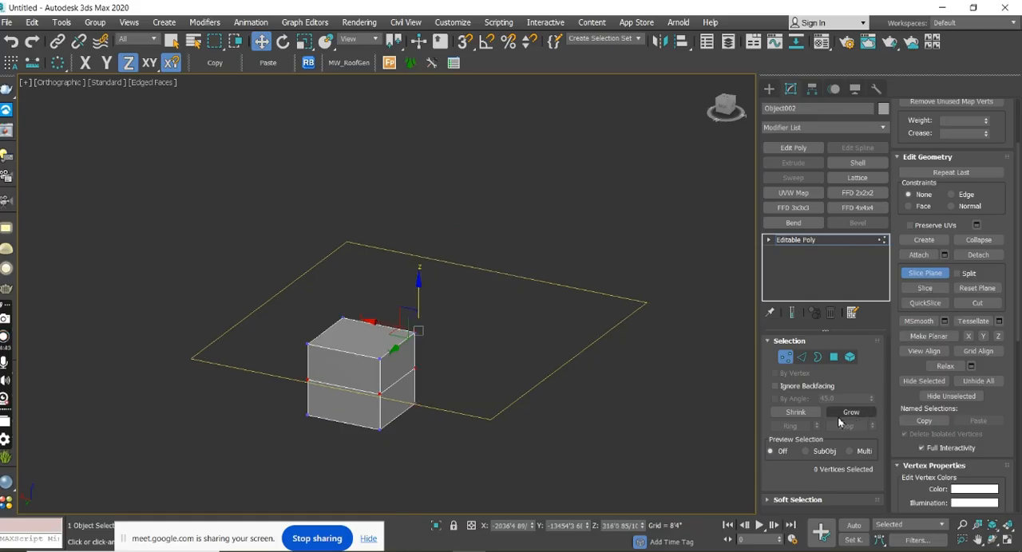
key(ctrl+z)
scroll(623, 315, down, 4)
middle_drag(516, 360, 559, 247)
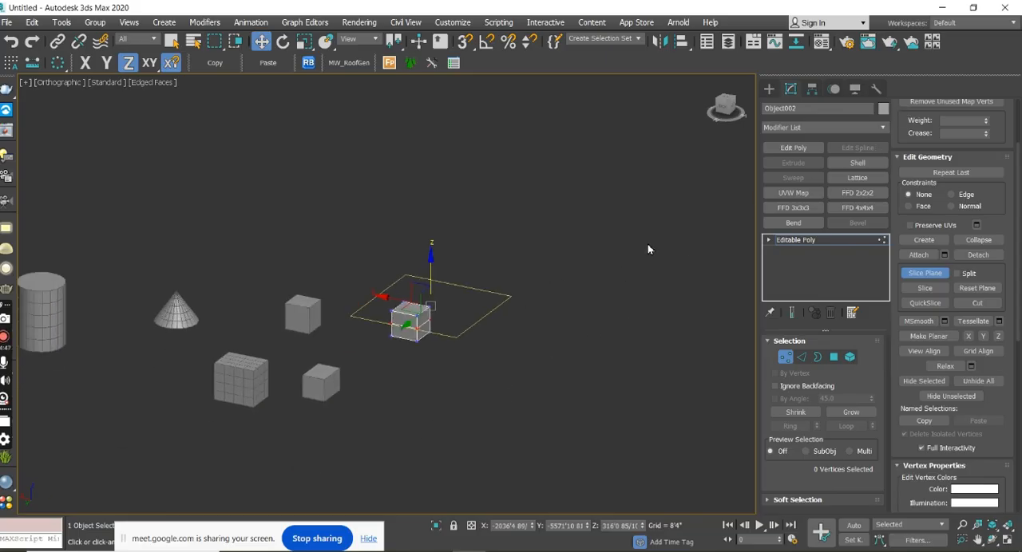
alt+middle_drag(623, 303, 655, 309)
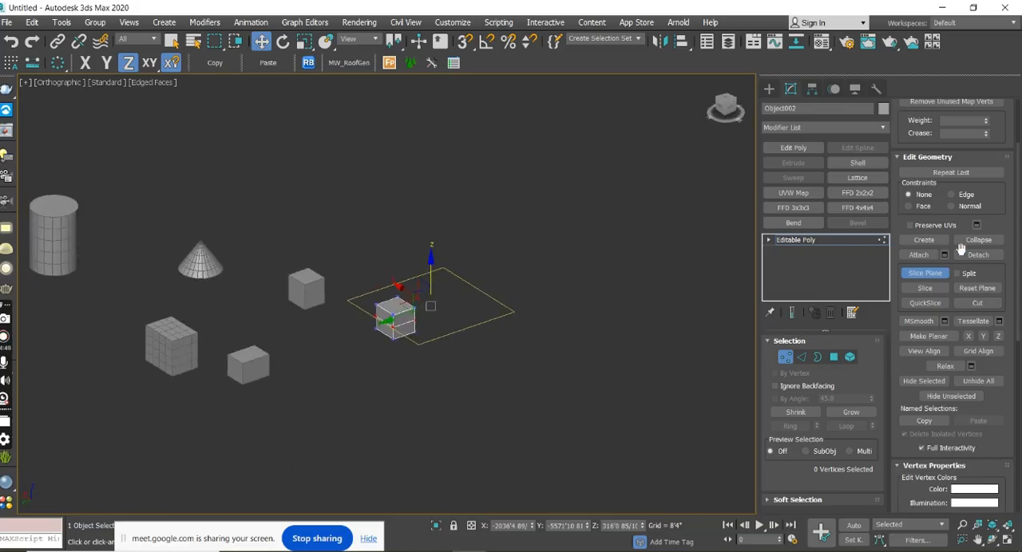
click(924, 273)
middle_drag(492, 348, 600, 346)
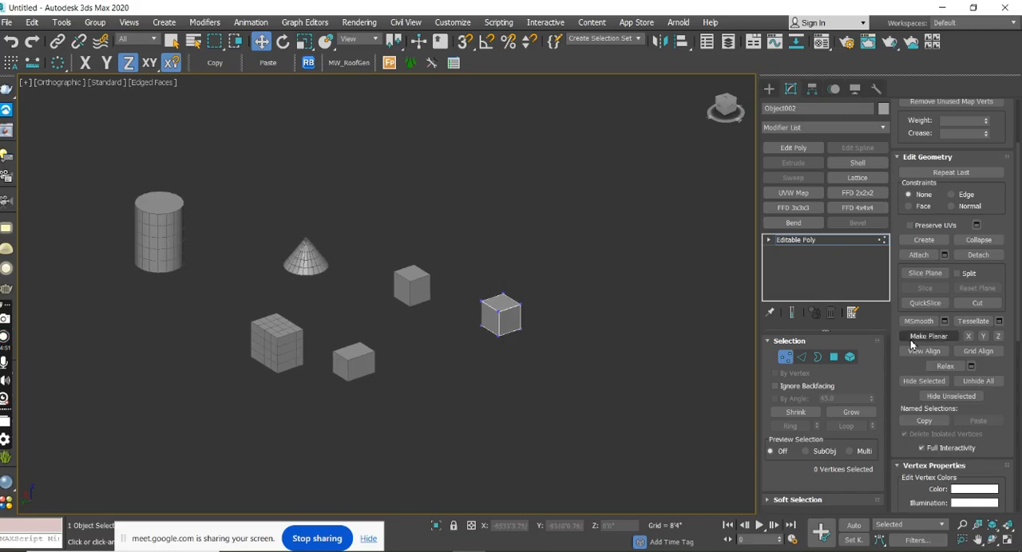
Leave the vertex level and move the detached box along Y to about -5138'.
scroll(924, 317, up, 3)
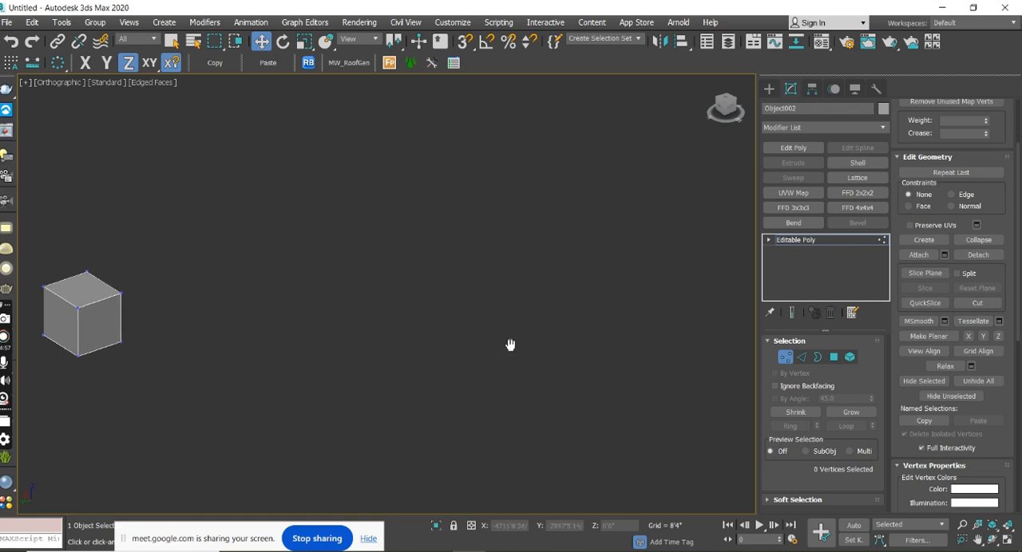
middle_drag(443, 346, 651, 353)
click(769, 88)
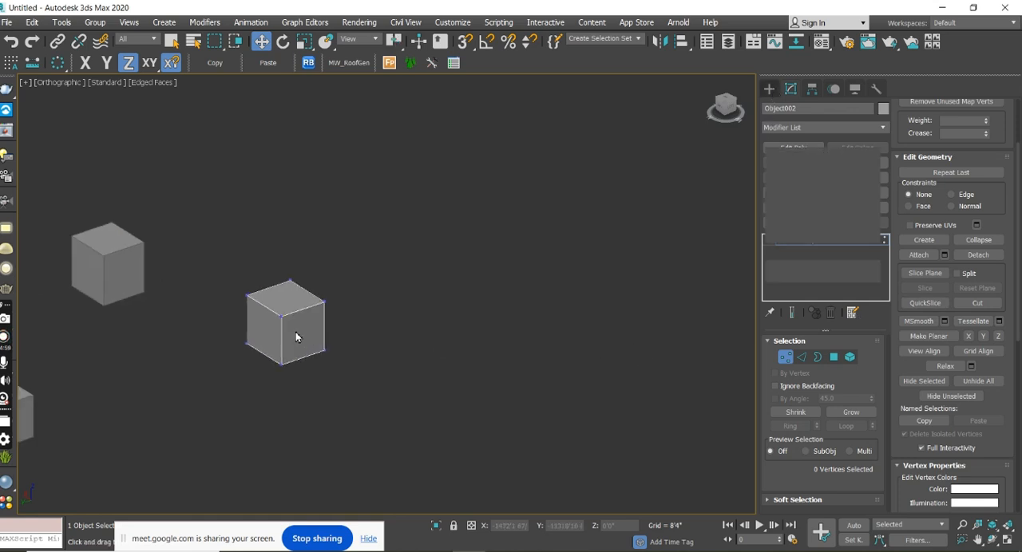
middle_drag(296, 331, 302, 415)
drag(207, 406, 609, 248)
middle_drag(615, 264, 323, 412)
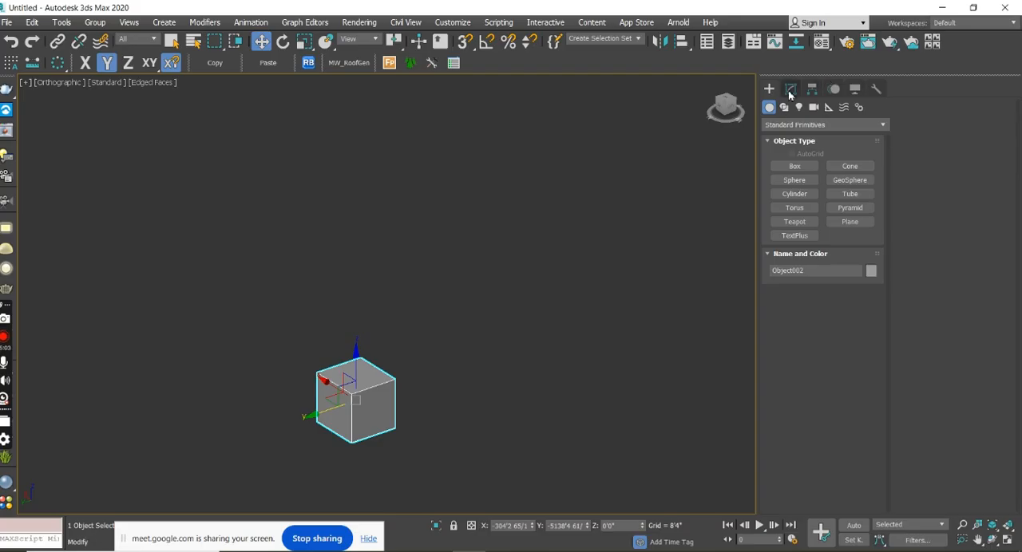
At the detached box's Vertex level, raise the slice plane to a Z of about 540' in the left view and slice the box.
click(790, 91)
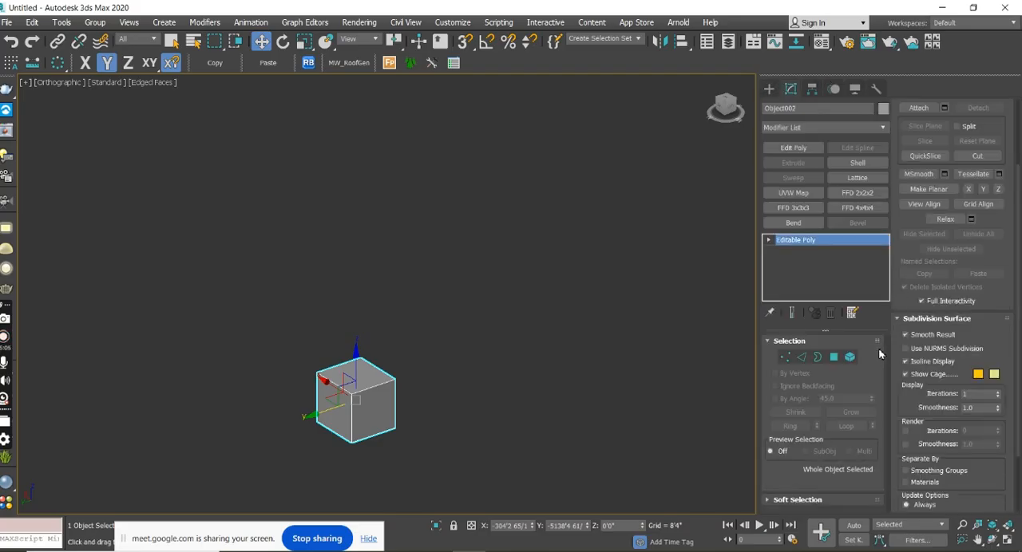
drag(1018, 320, 1017, 250)
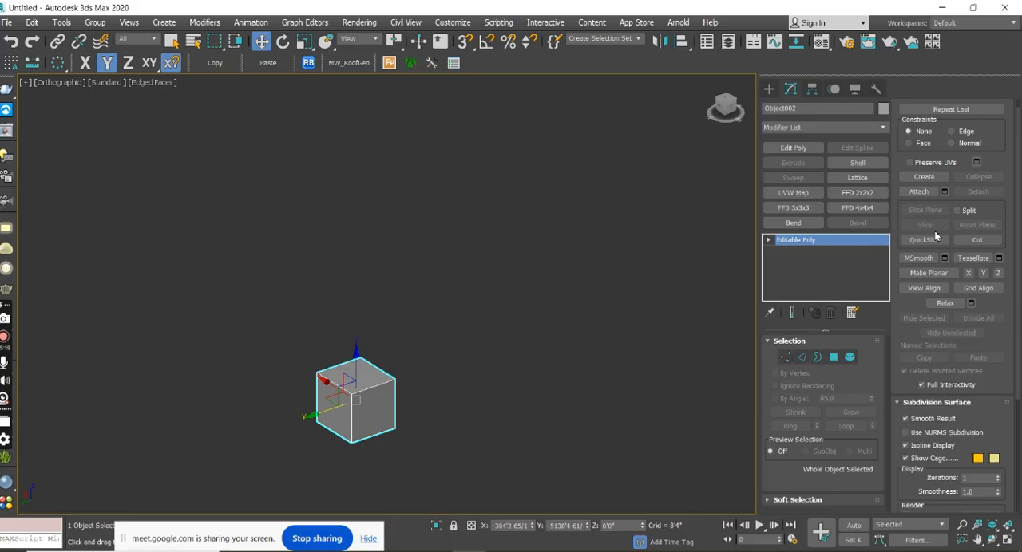
click(788, 360)
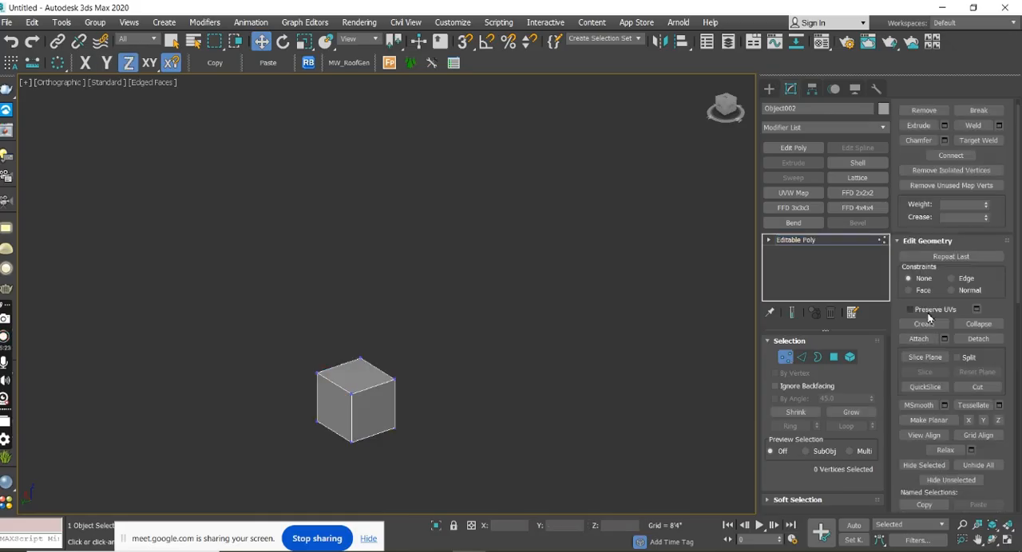
click(925, 358)
alt+middle_drag(609, 415, 573, 397)
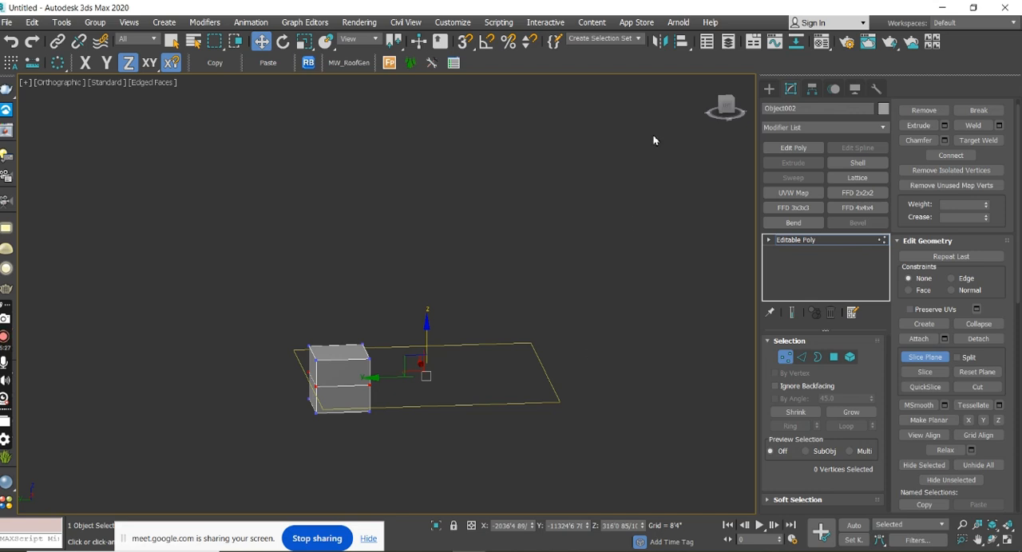
click(732, 112)
scroll(339, 391, up, 5)
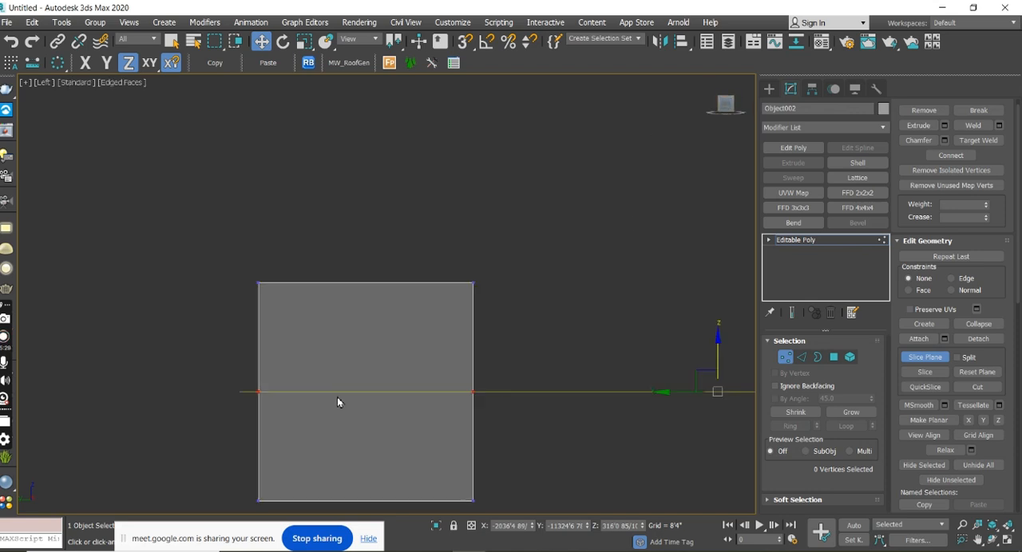
drag(718, 344, 705, 266)
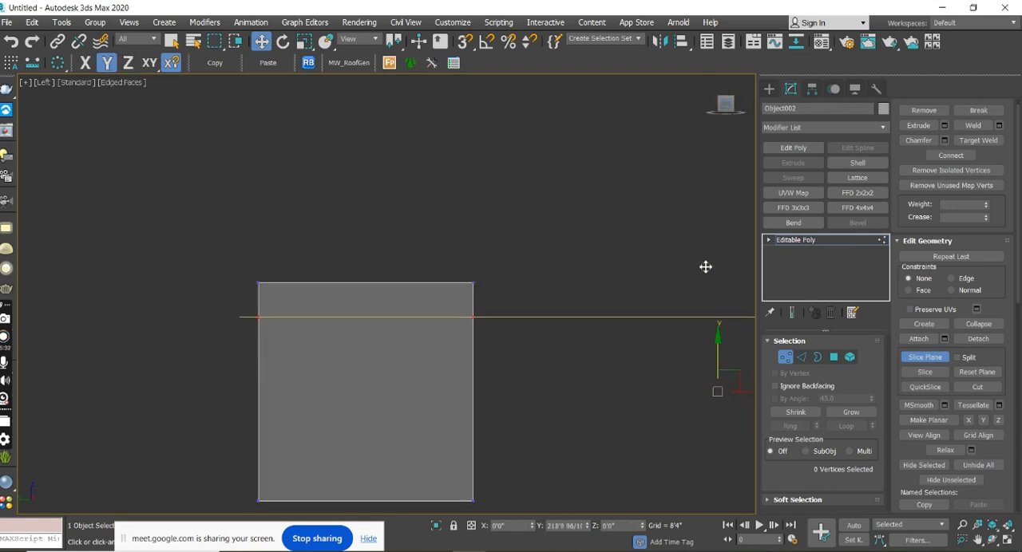
click(920, 374)
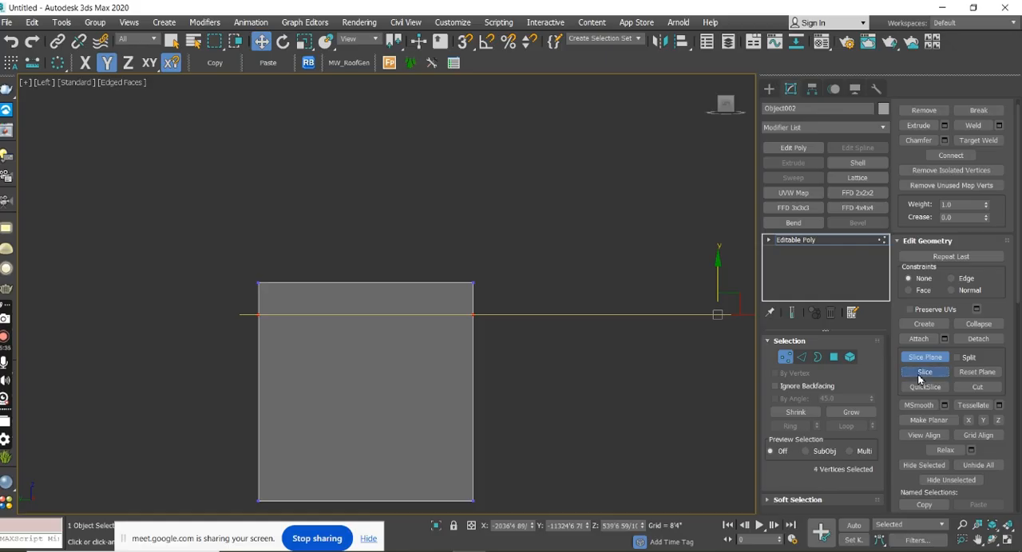
click(914, 356)
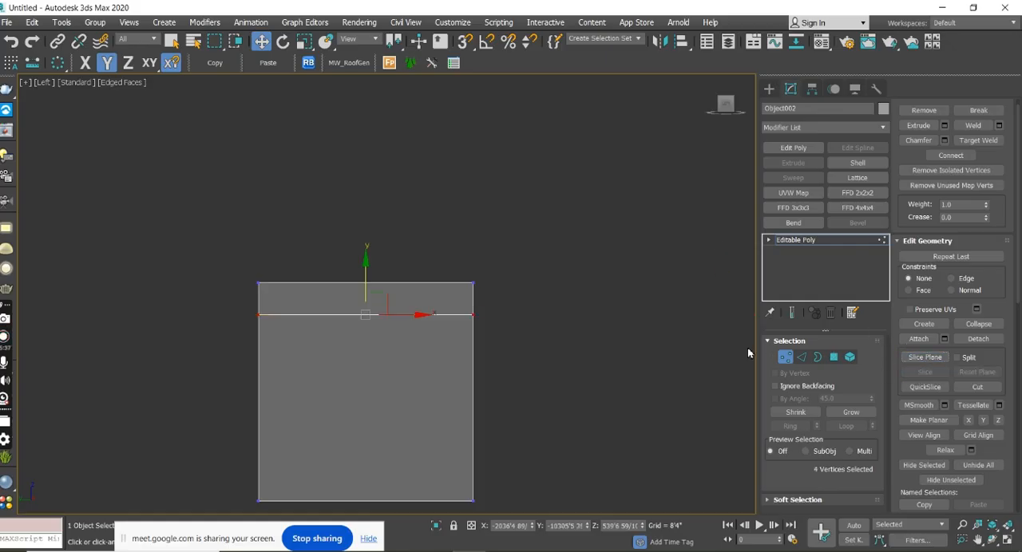
At the Polygon level, select only the polygons above the box's horizontal cut and examine them from an angled view.
mouse_move(644, 351)
alt+middle_down()
mouse_move(543, 347)
mouse_move(547, 360)
mouse_move(645, 360)
alt+middle_up()
click(726, 108)
click(834, 358)
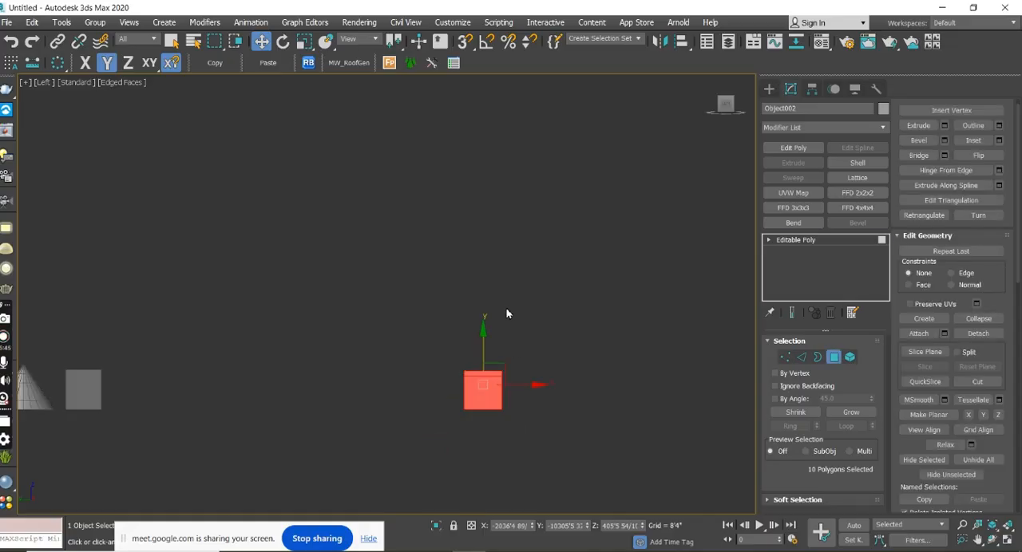
scroll(476, 395, up, 2)
drag(465, 408, 581, 412)
alt+middle_drag(599, 431, 574, 463)
scroll(582, 405, down, 5)
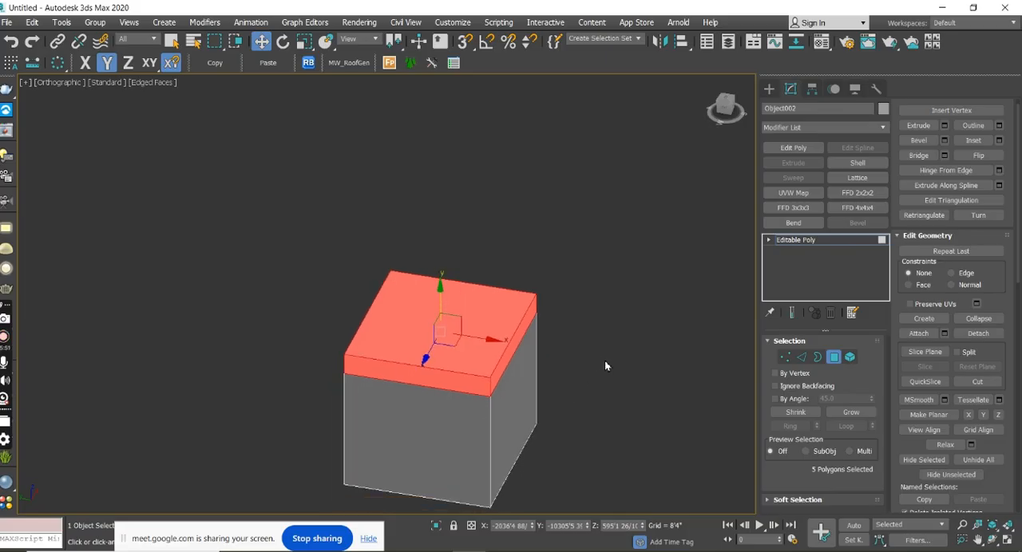
alt+middle_drag(626, 411, 645, 399)
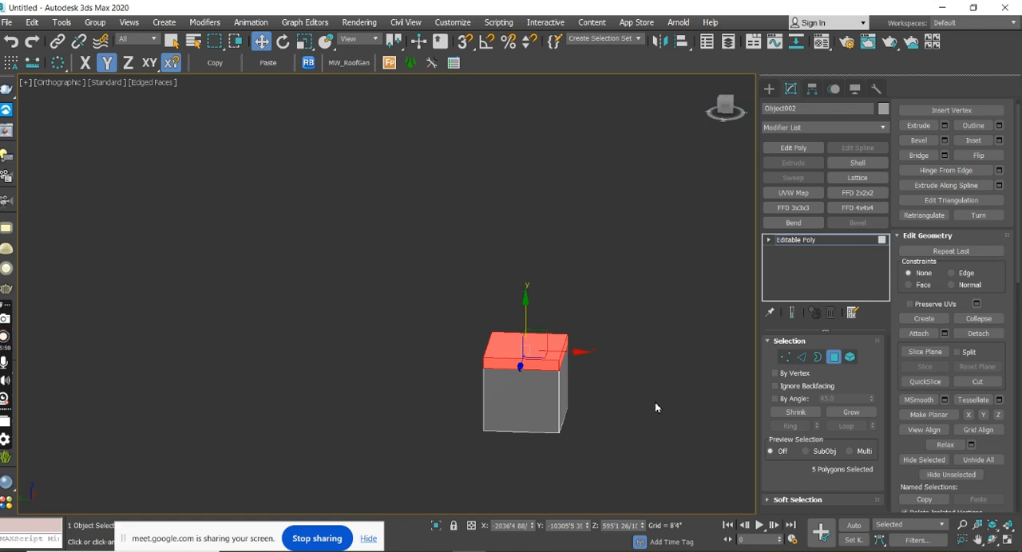
Back at the Vertex level in the left view, lower the slice plane to a Z of about 106' and slice the box.
click(727, 112)
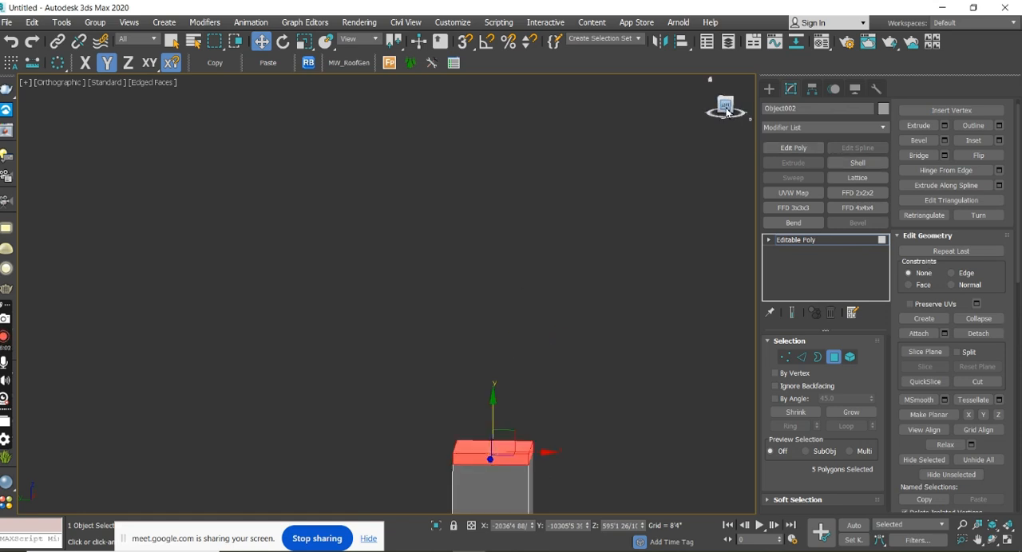
click(786, 357)
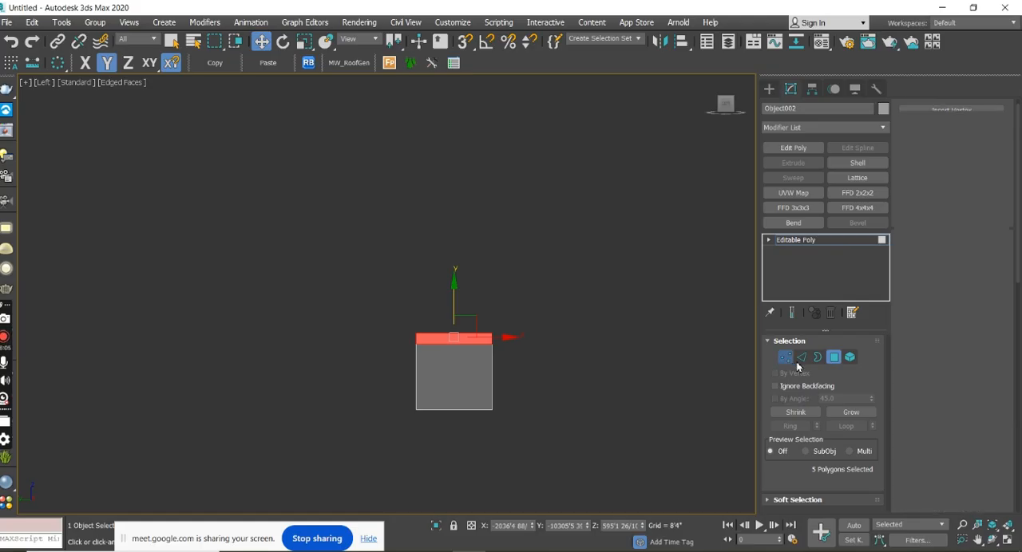
click(924, 357)
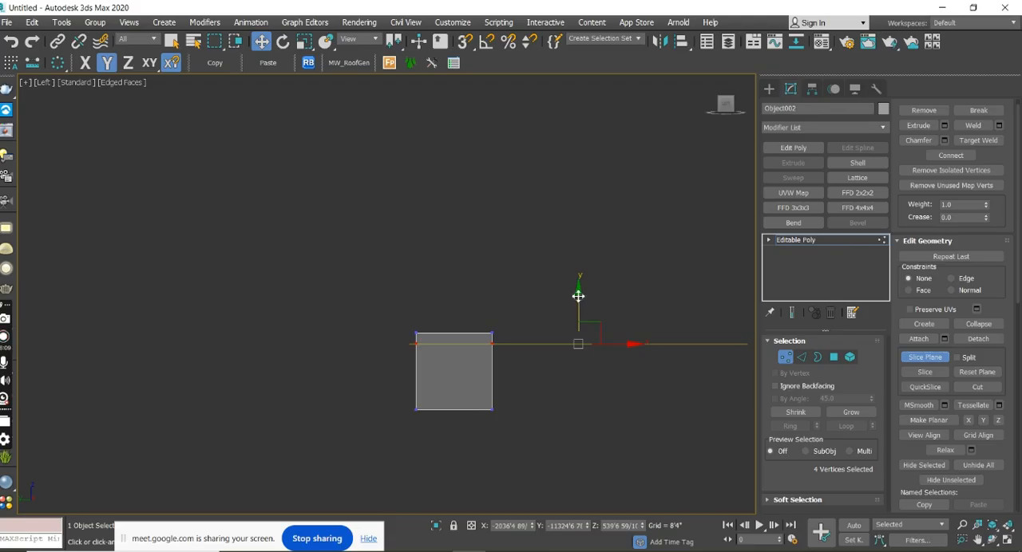
drag(578, 295, 580, 348)
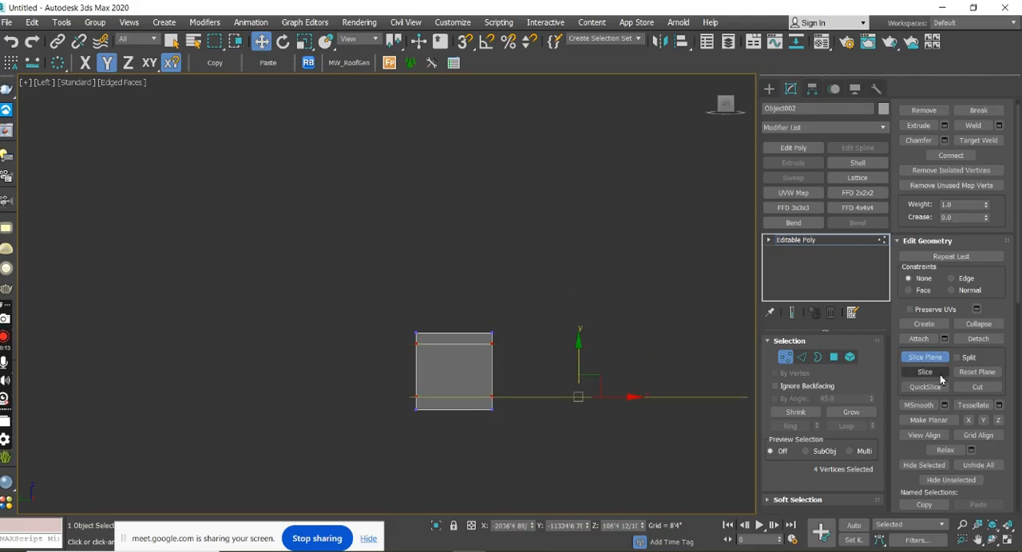
click(924, 372)
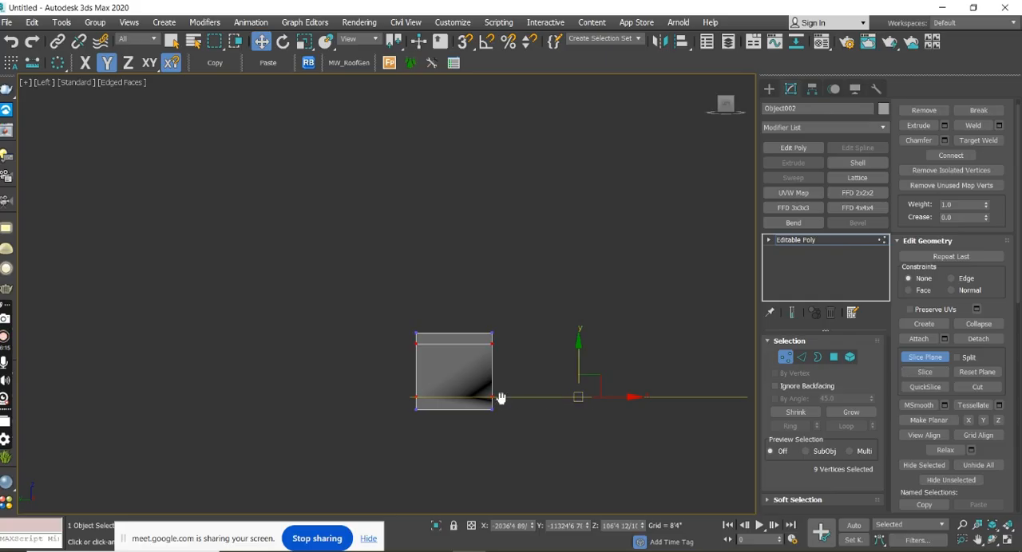
scroll(498, 381, up, 10)
scroll(503, 387, down, 8)
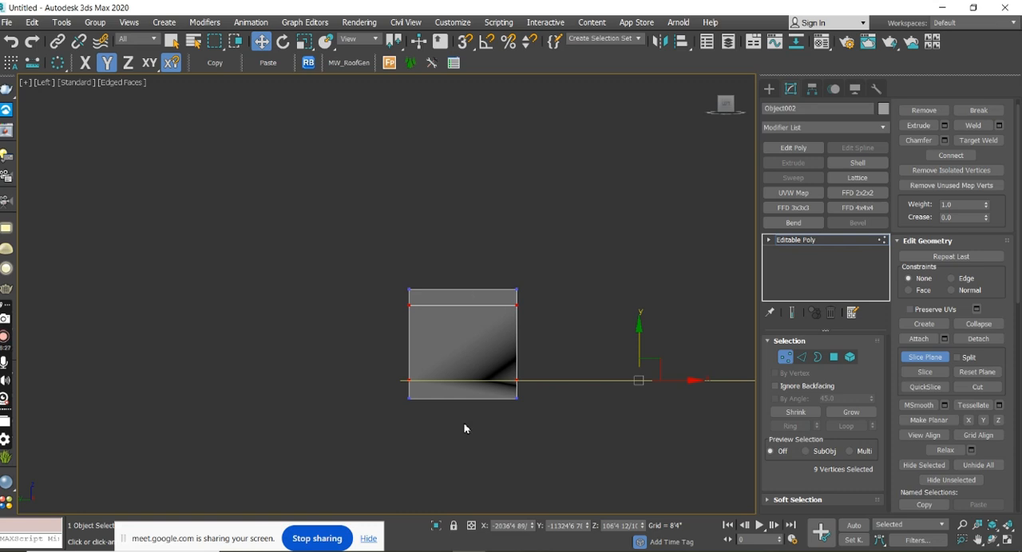
Rotate the slice plane slightly about the view's Z axis and open the angle snap settings.
drag(640, 381, 585, 375)
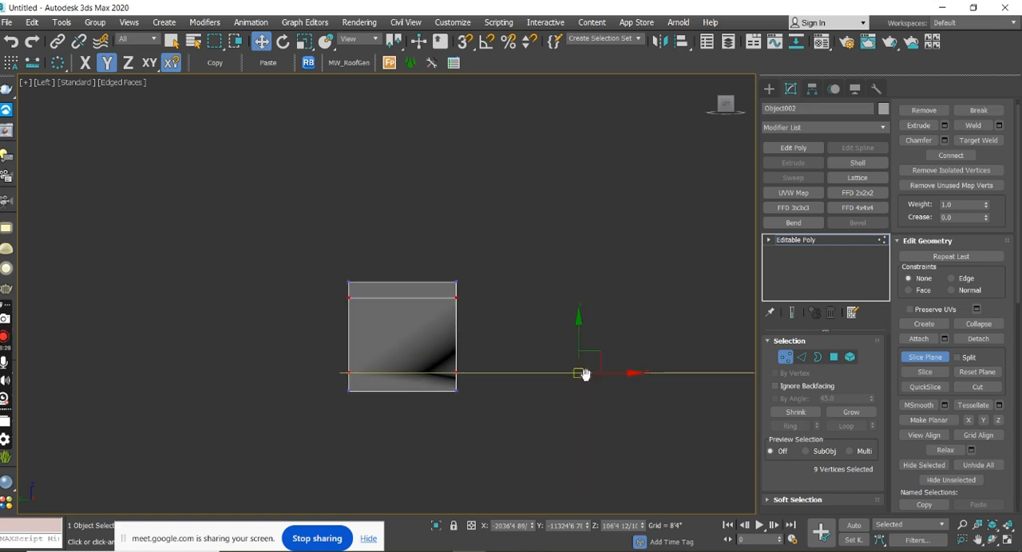
click(283, 42)
middle_drag(497, 241, 458, 232)
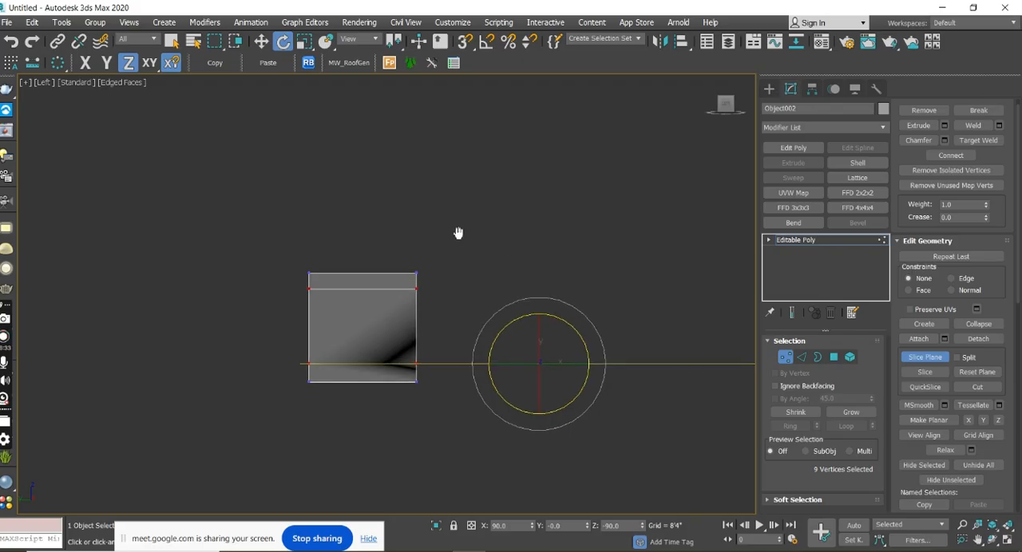
mouse_move(539, 301)
mouse_down()
mouse_move(488, 308)
mouse_move(462, 333)
mouse_move(454, 376)
mouse_move(514, 332)
mouse_move(598, 349)
mouse_move(504, 290)
mouse_move(457, 298)
mouse_move(543, 315)
mouse_up()
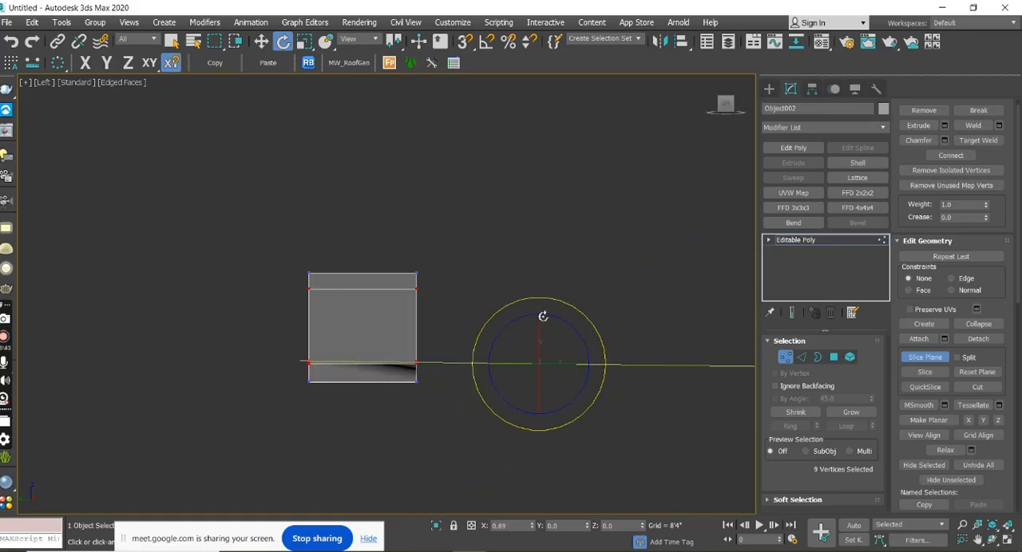
right_click(486, 43)
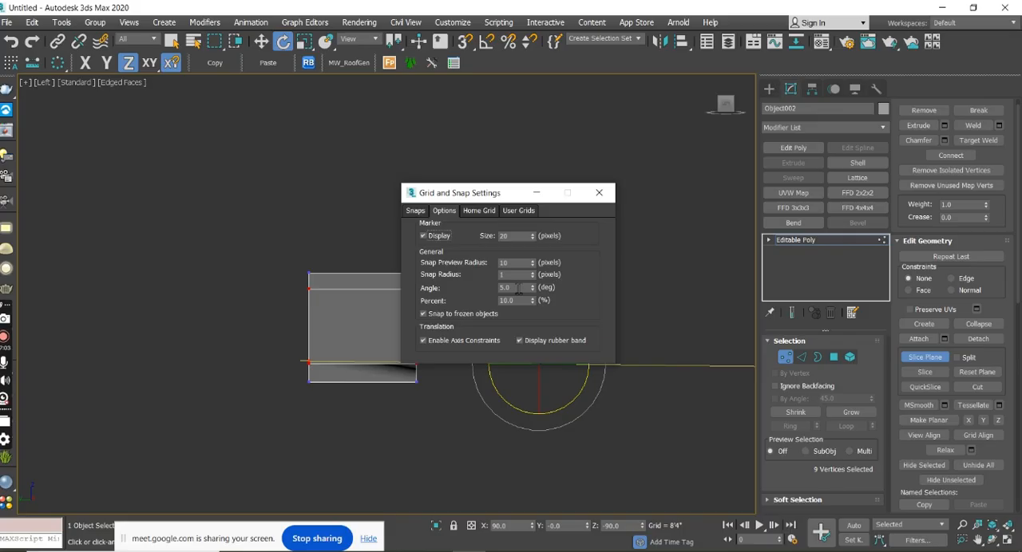
Change the angle increment in the grid and snap settings and turn on angle snap.
click(518, 289)
text(4)
click(599, 193)
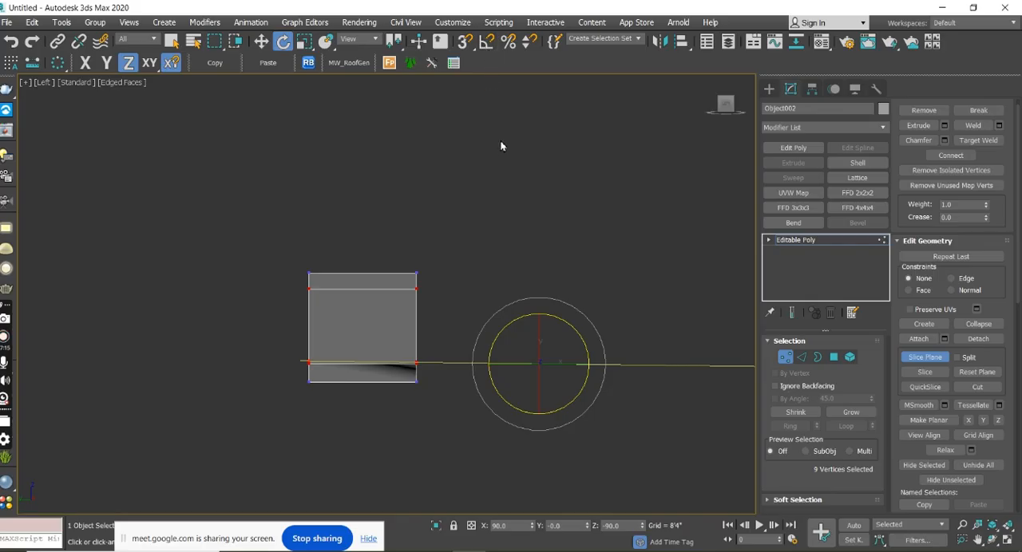
key(a)
key(a)
key(a)
key(a)
key(a)
key(a)
key(a)
Rotate the slice plane 90° in the left view so that it stands nearly vertical.
middle_drag(562, 222, 499, 207)
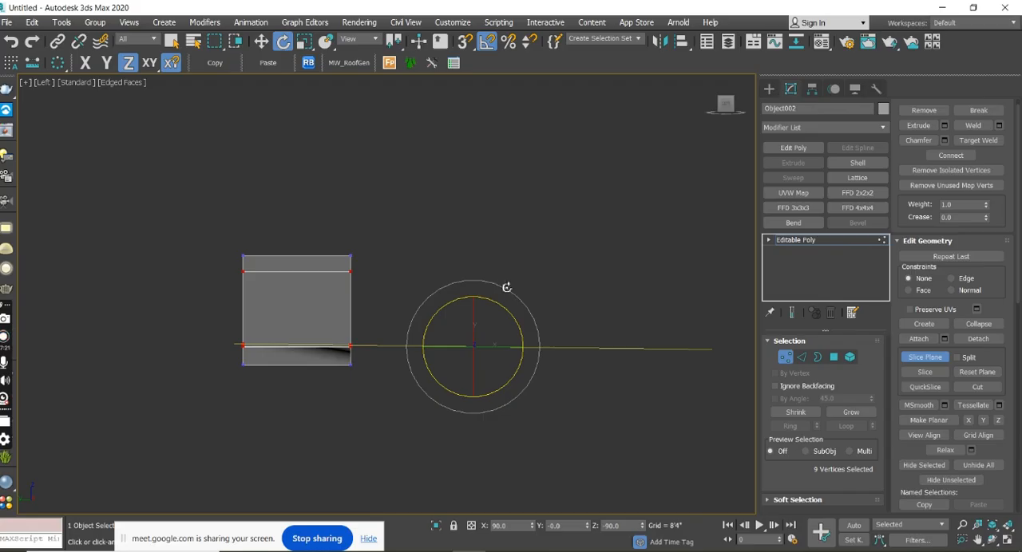
drag(500, 283, 495, 283)
middle_drag(505, 306, 551, 302)
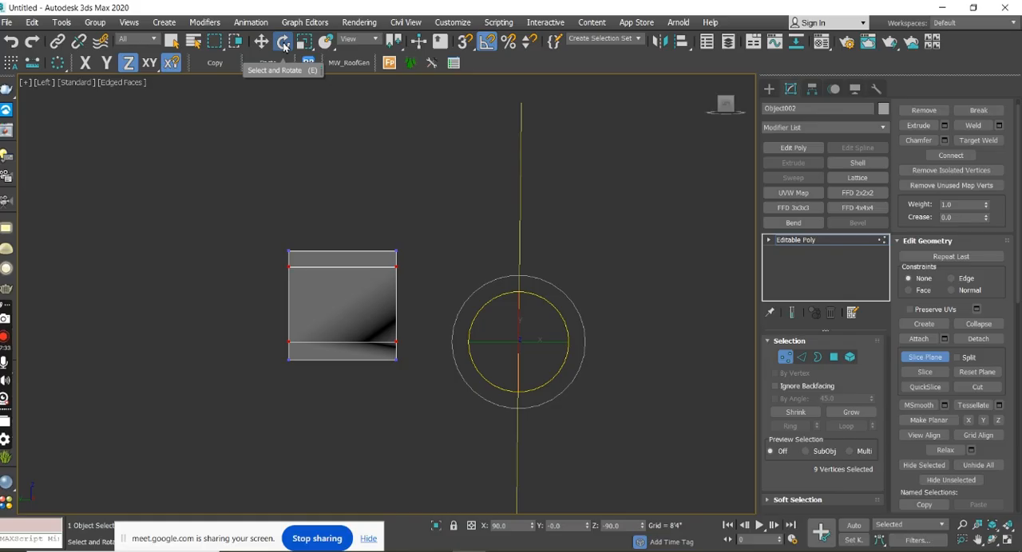
Move the slice plane horizontally to the middle of the box, slice it and leave Slice Plane mode.
key(w)
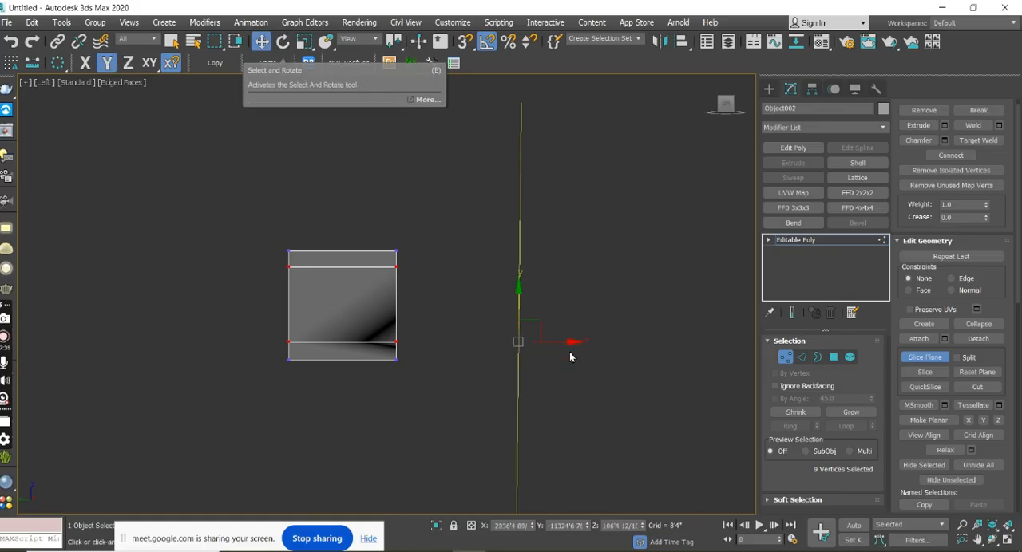
middle_drag(569, 353, 654, 322)
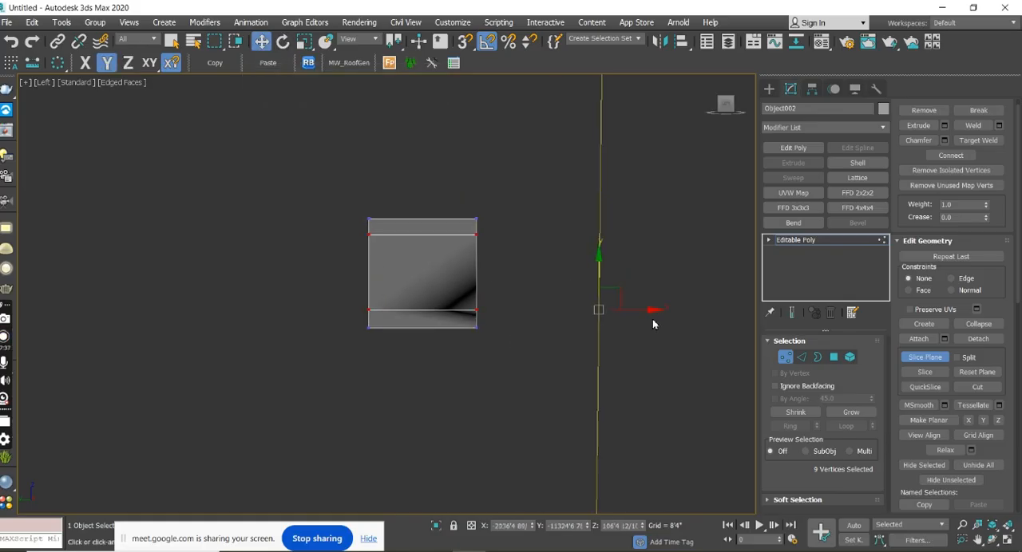
drag(655, 311, 479, 297)
click(923, 372)
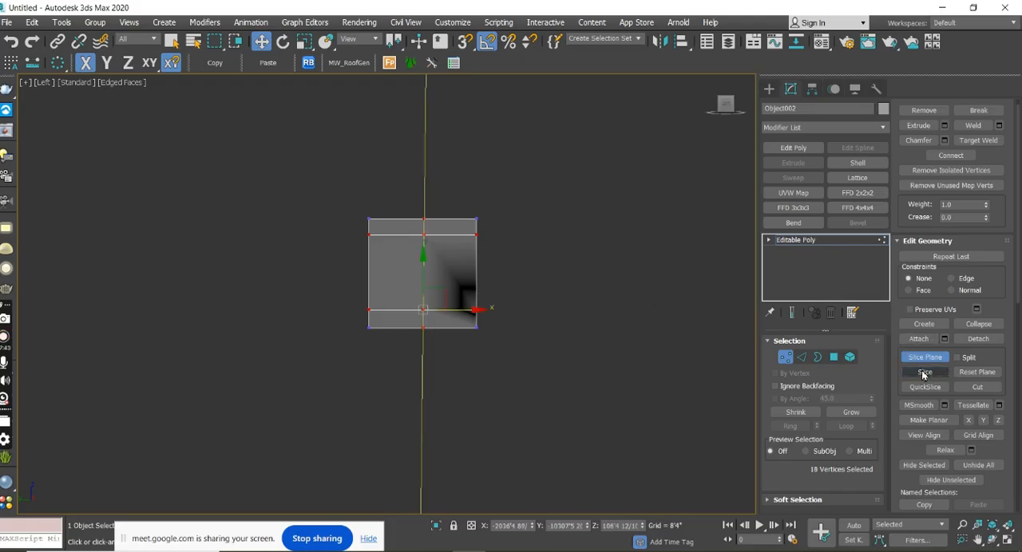
click(924, 359)
Examine the vertical and horizontal cuts and the uneven dark shading on the box's faces from several angles.
alt+middle_drag(653, 340, 626, 349)
alt+middle_drag(550, 301, 549, 408)
scroll(548, 406, up, 10)
scroll(548, 405, down, 8)
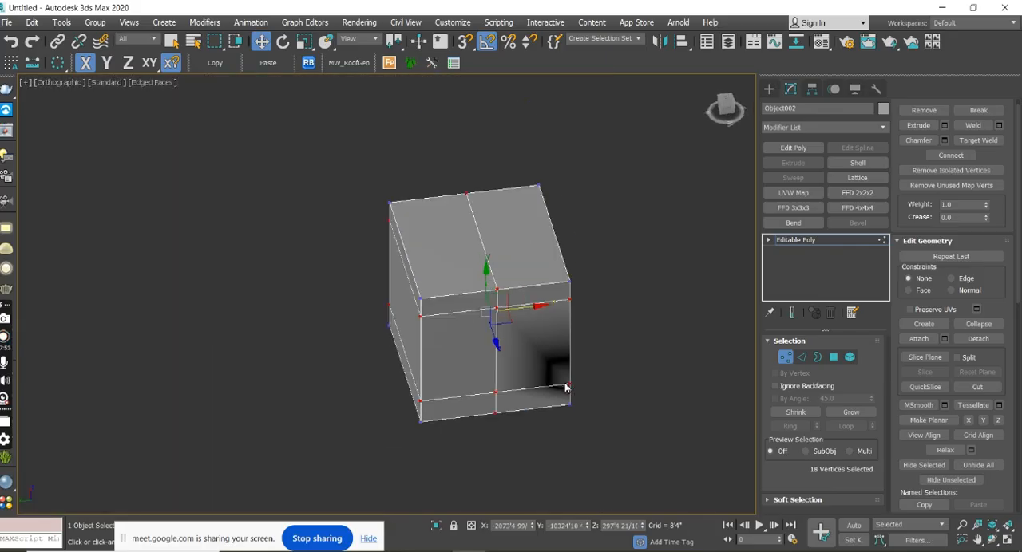
alt+middle_drag(619, 413, 563, 398)
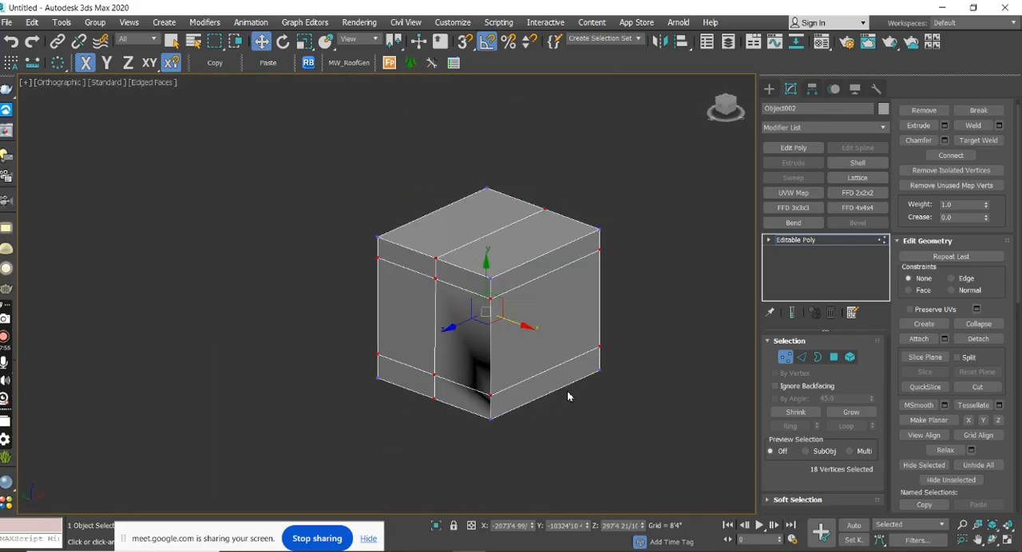
alt+middle_drag(472, 392, 580, 401)
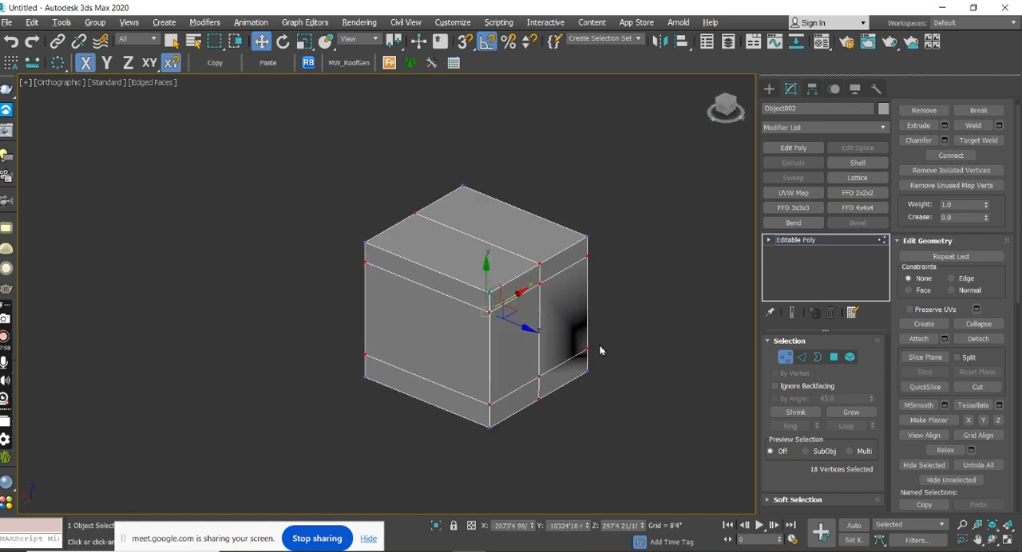
alt+middle_drag(600, 350, 546, 342)
scroll(546, 354, up, 4)
alt+middle_drag(579, 399, 520, 435)
scroll(526, 381, down, 6)
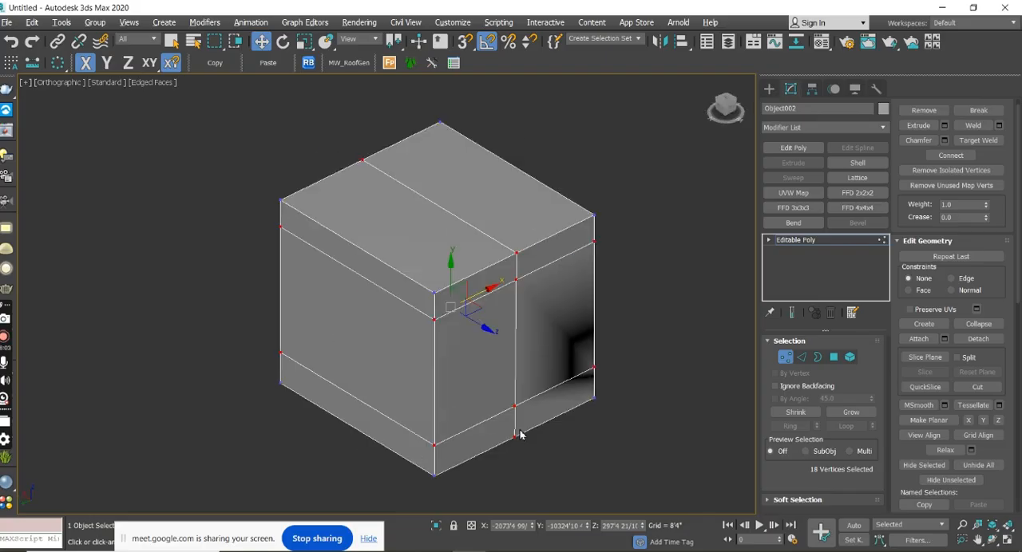
scroll(623, 351, up, 5)
scroll(625, 350, down, 5)
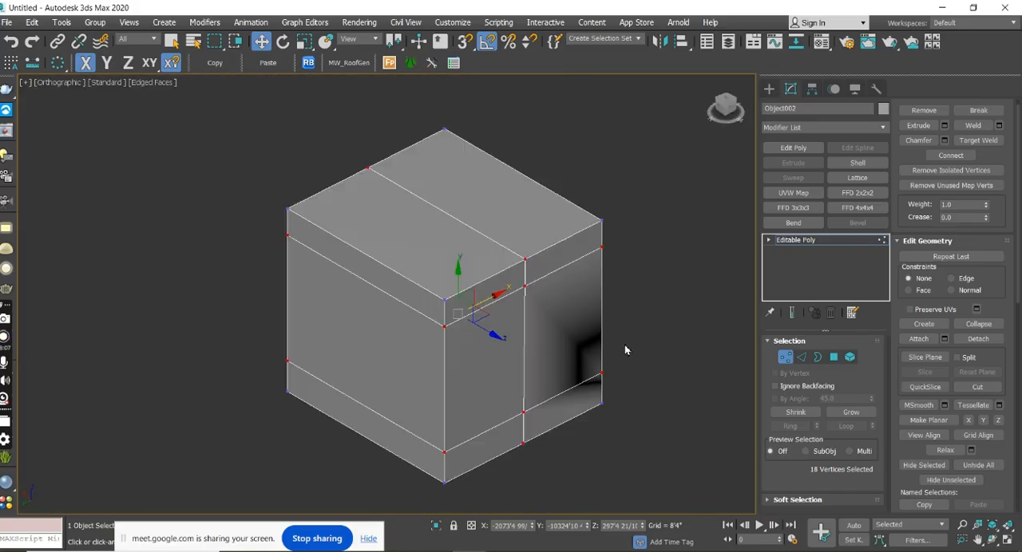
alt+middle_drag(624, 349, 625, 379)
scroll(632, 343, down, 5)
At the Element level, select the whole box and clear all its smoothing groups.
click(850, 359)
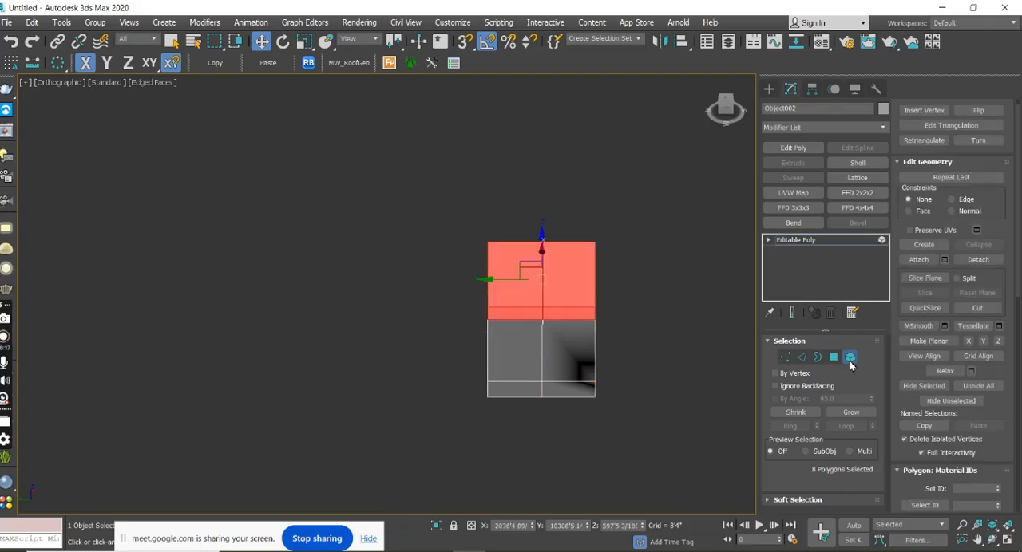
drag(446, 236, 439, 229)
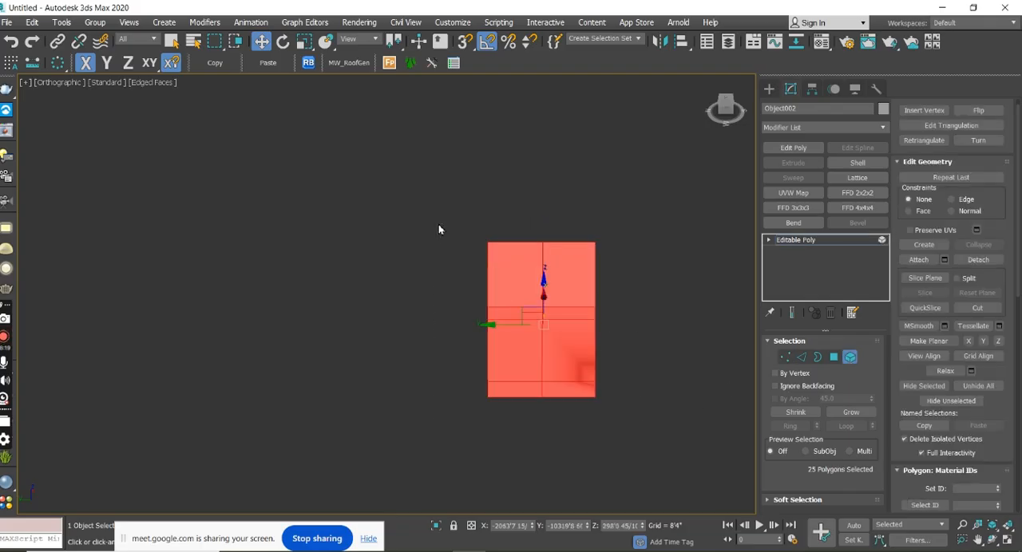
scroll(1017, 167, down, 10)
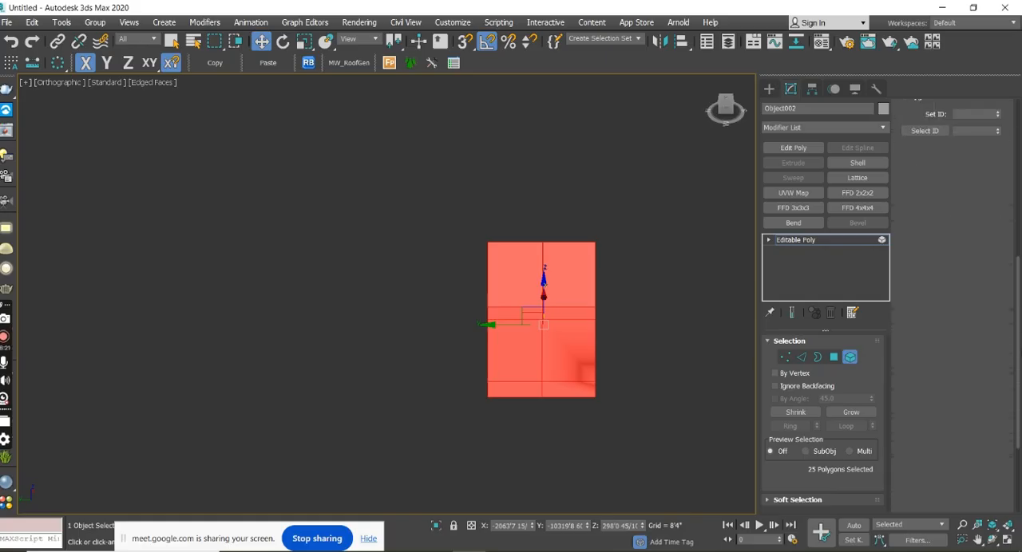
drag(1017, 441, 1016, 297)
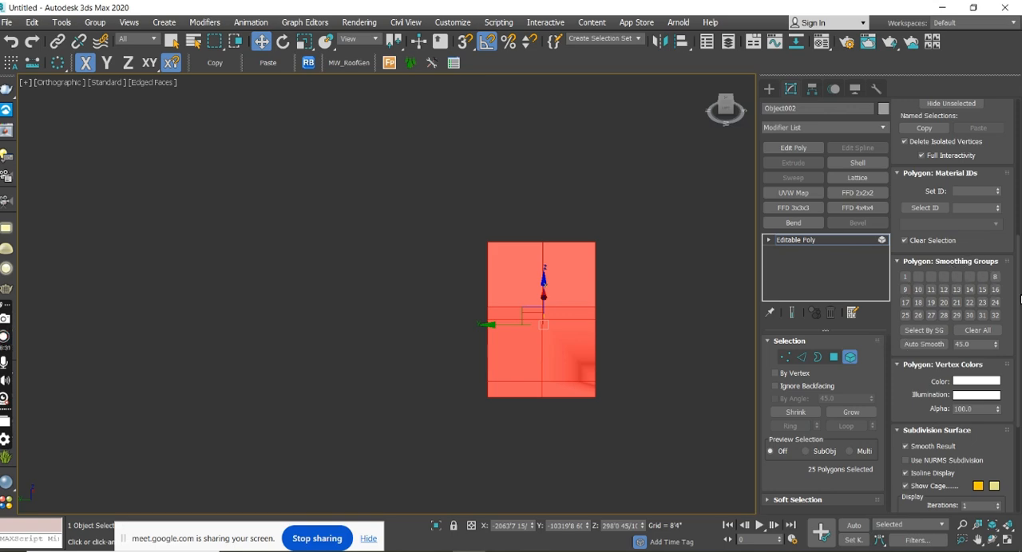
click(997, 319)
click(988, 338)
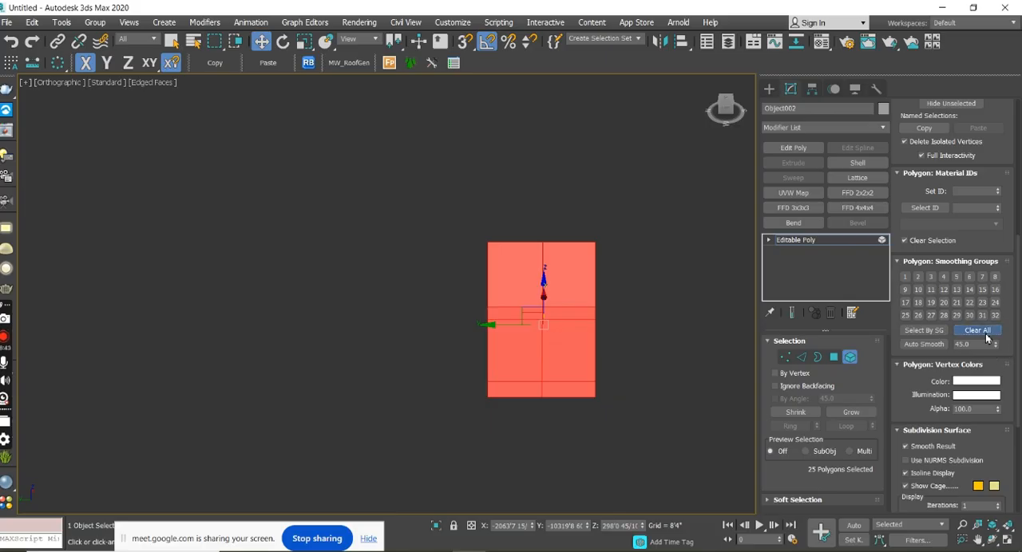
Expand the Editable Poly's sub-object list, deselect the box's polygons and examine its shading from an angled view.
click(768, 239)
click(807, 294)
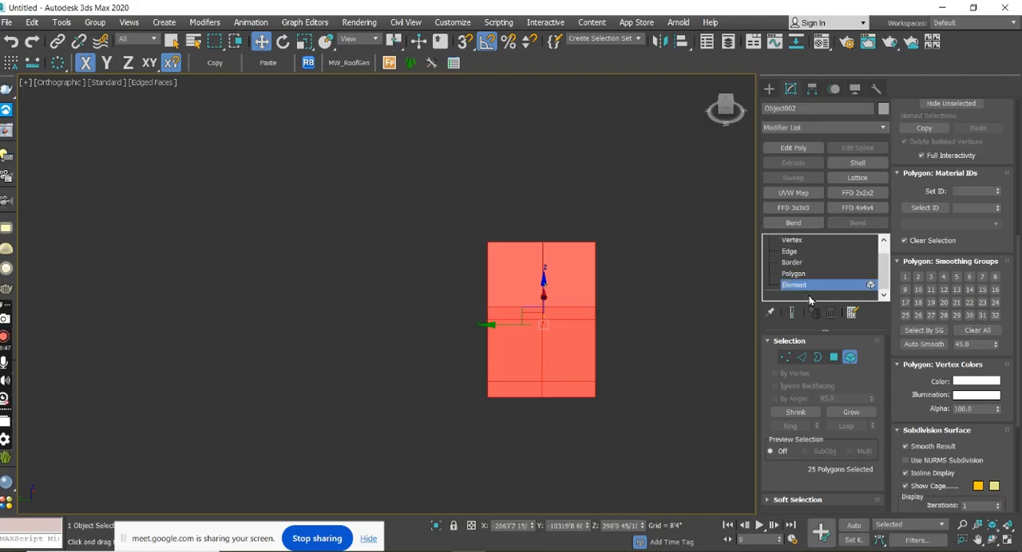
click(849, 357)
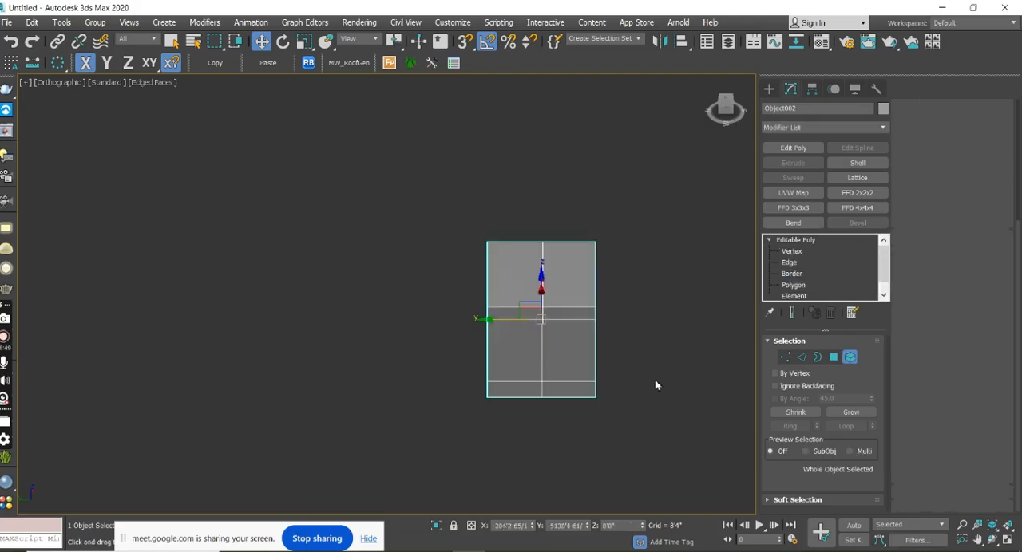
click(630, 372)
alt+middle_drag(630, 371, 599, 365)
middle_drag(620, 283, 613, 324)
middle_drag(673, 388, 664, 292)
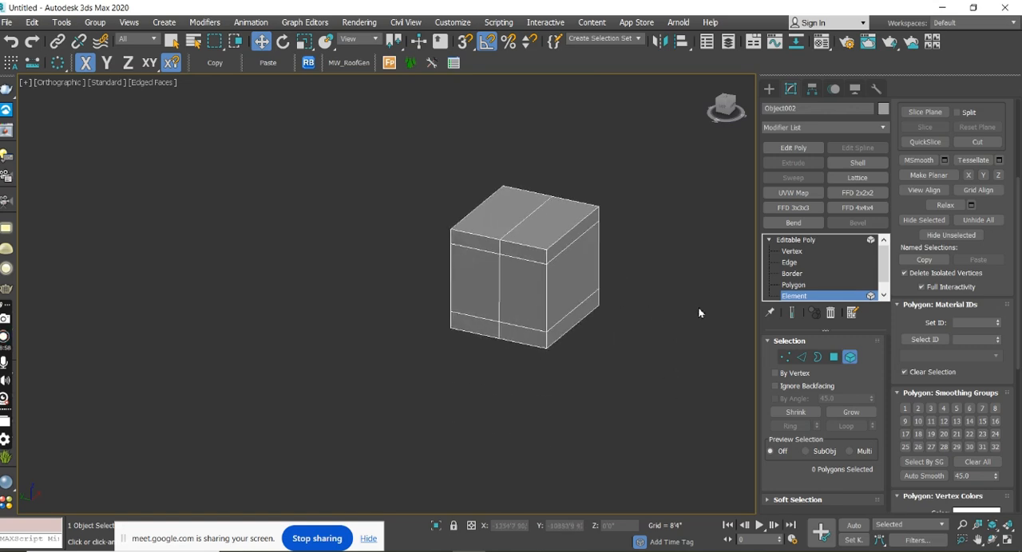
Re-enter the Element level, reselect the entire box and repeat Clear All for its smoothing groups.
click(853, 361)
key(5)
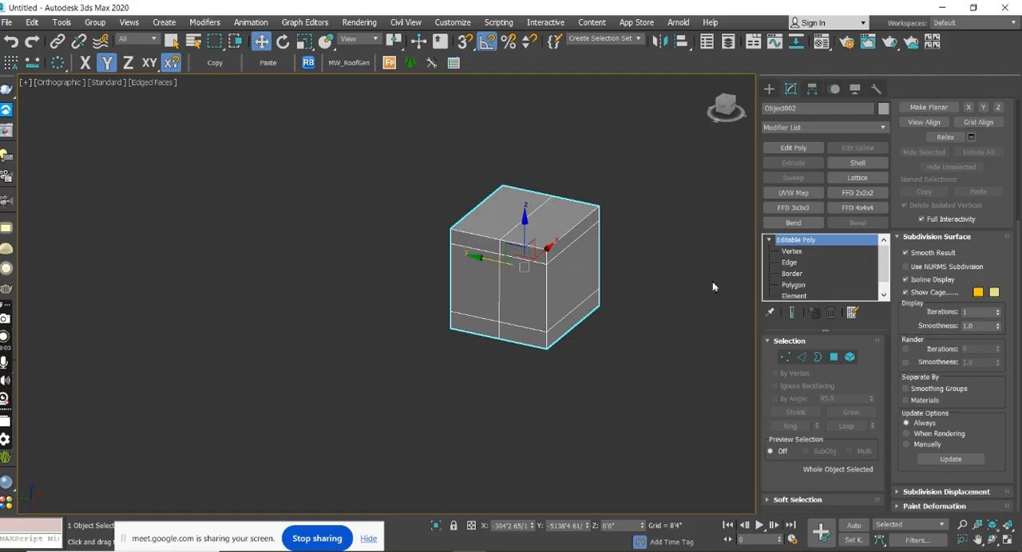
click(851, 358)
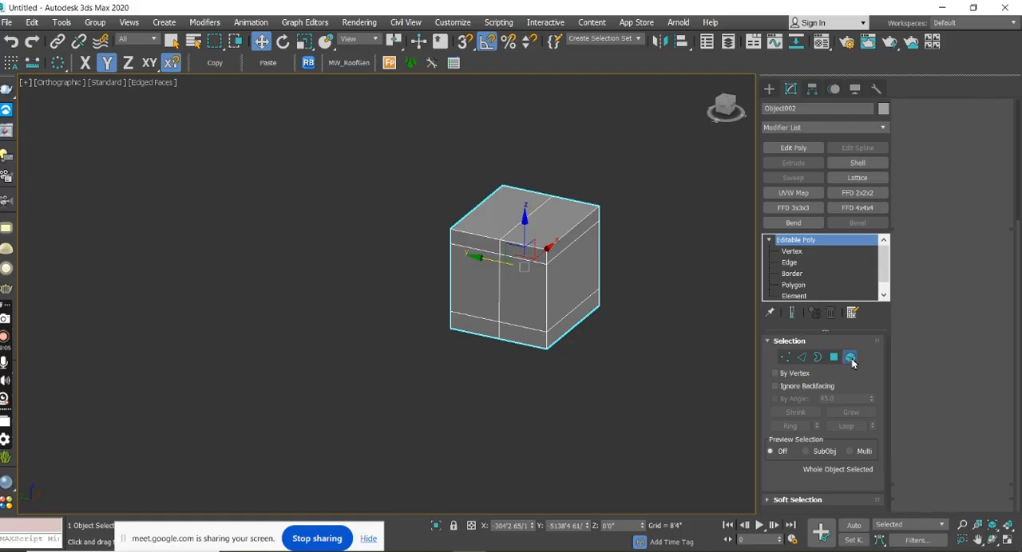
click(851, 359)
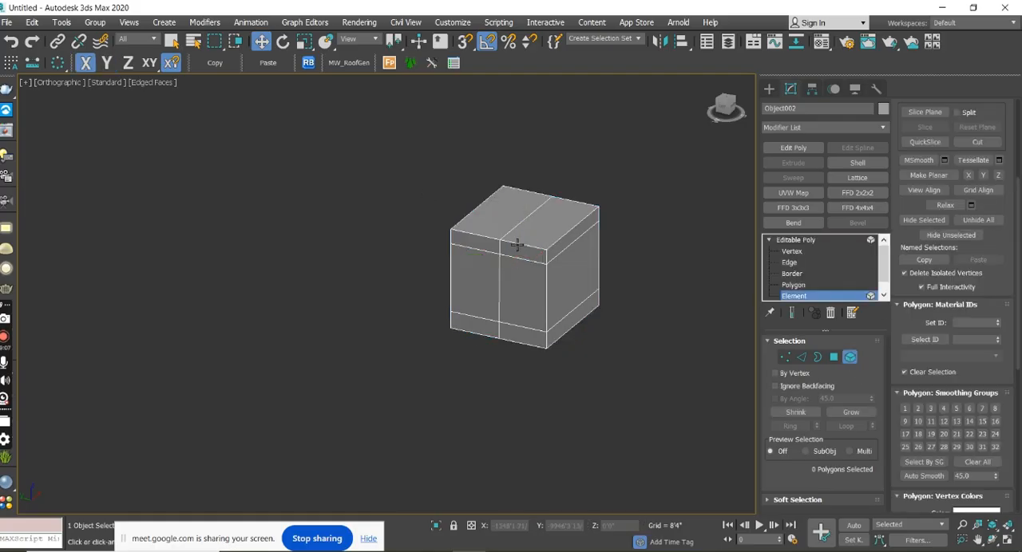
drag(406, 146, 660, 389)
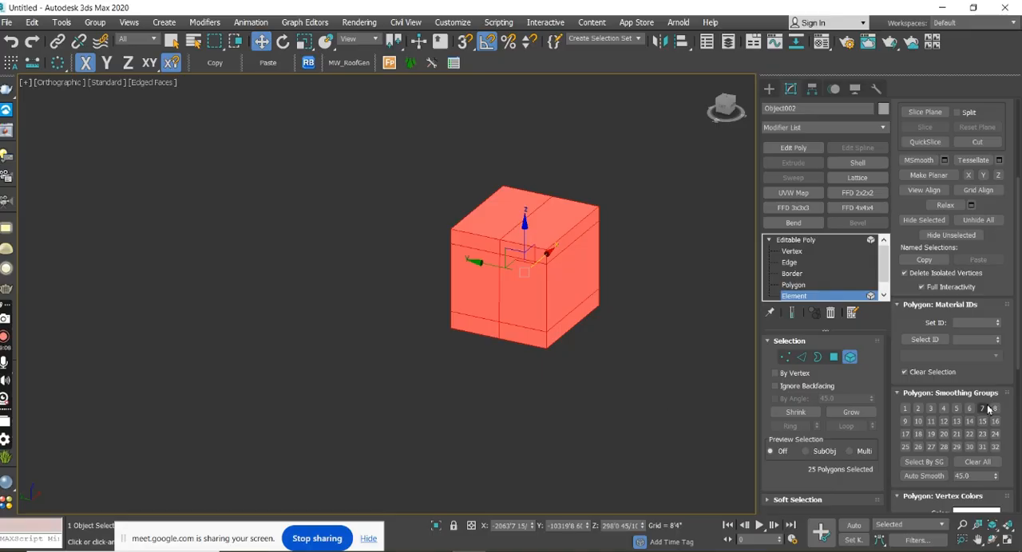
scroll(1019, 363, down, 3)
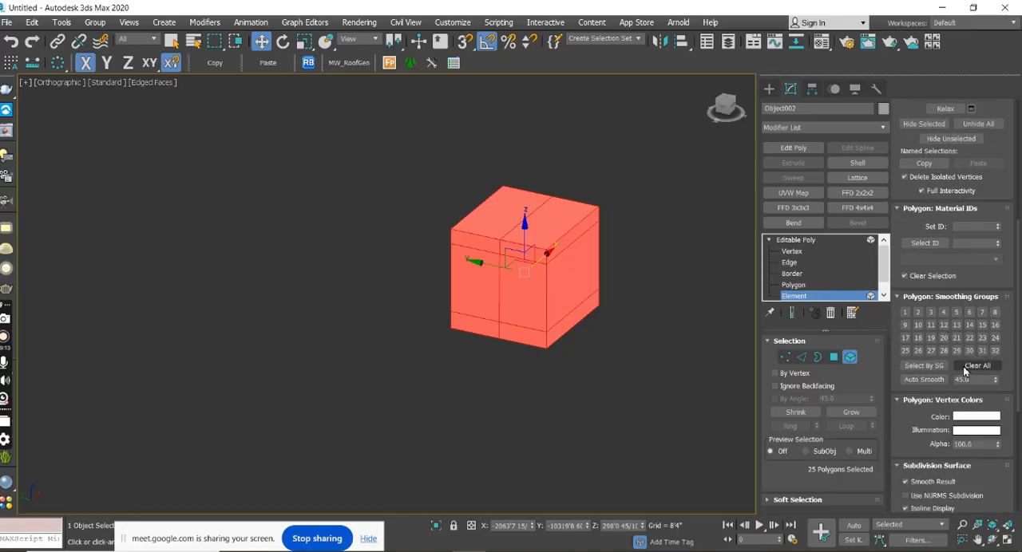
click(964, 369)
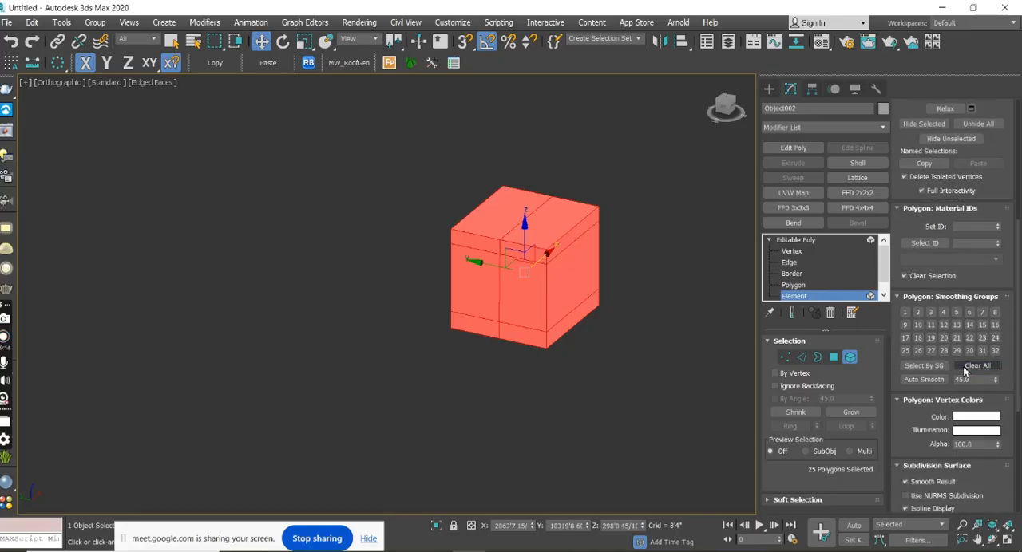
Leave sub-object editing, examine the box as a whole object from another angle and reopen its Editable Poly settings.
click(769, 94)
click(670, 279)
middle_drag(669, 277, 630, 307)
click(498, 312)
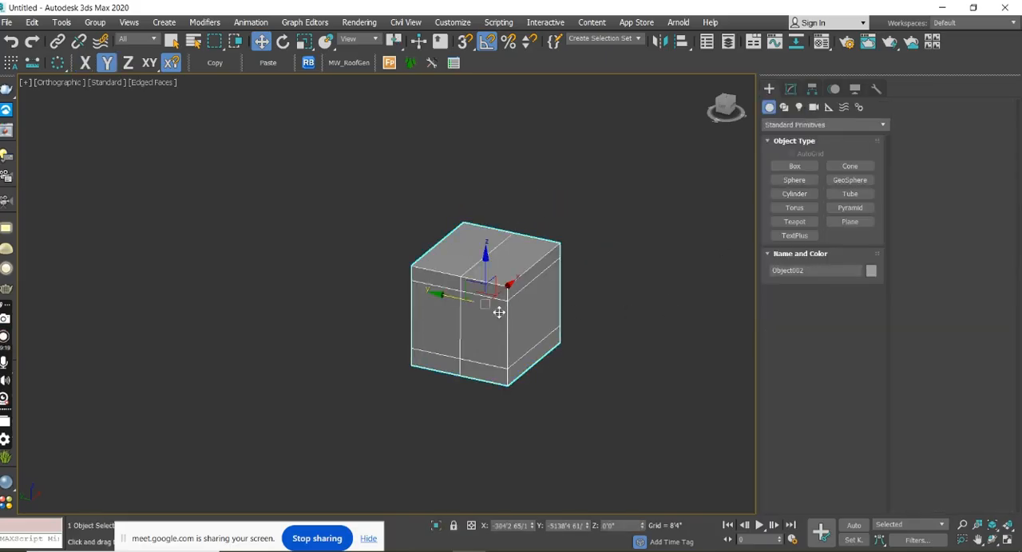
middle_drag(558, 326, 638, 299)
click(791, 87)
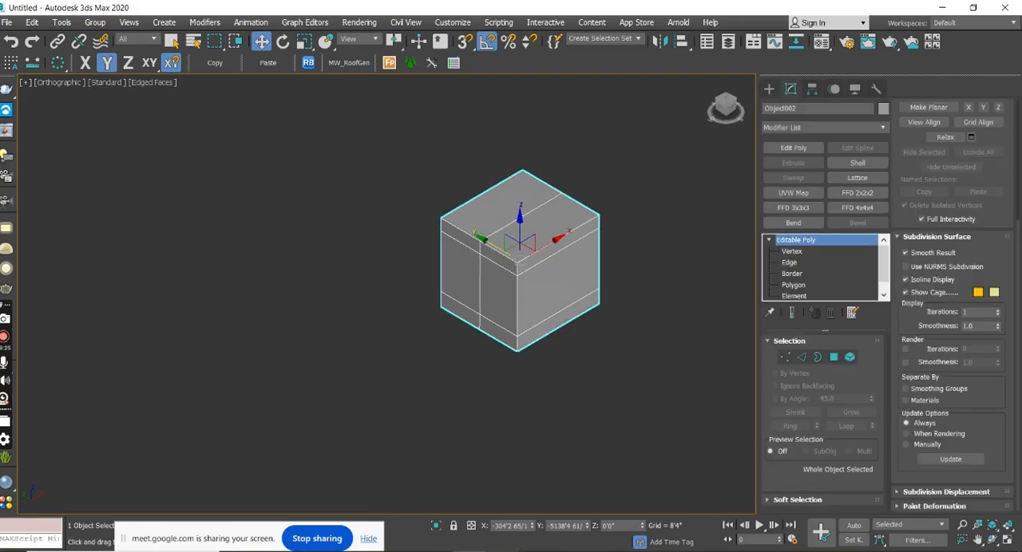
Switch to the Google Meet window in Chrome.
mouse_move(614, 546)
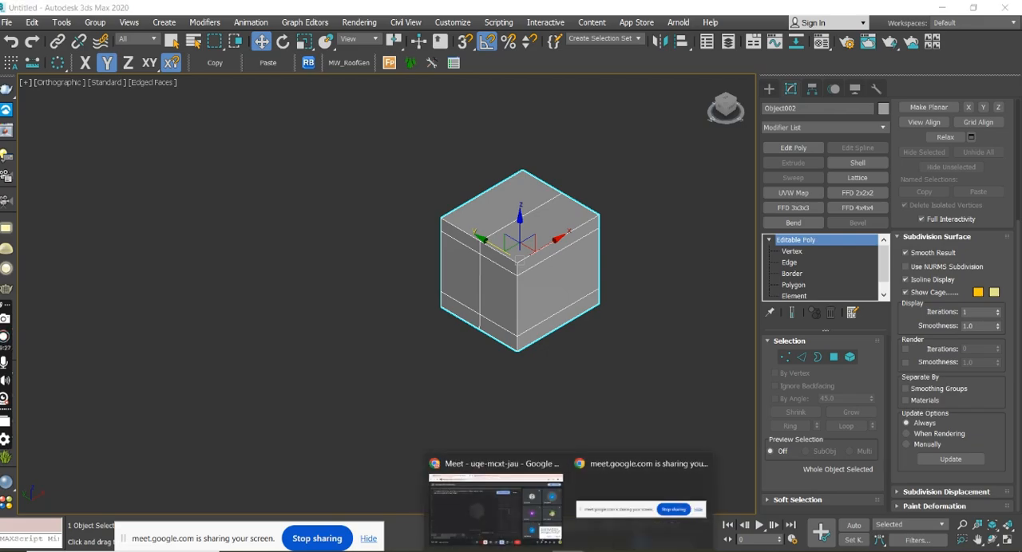
click(519, 523)
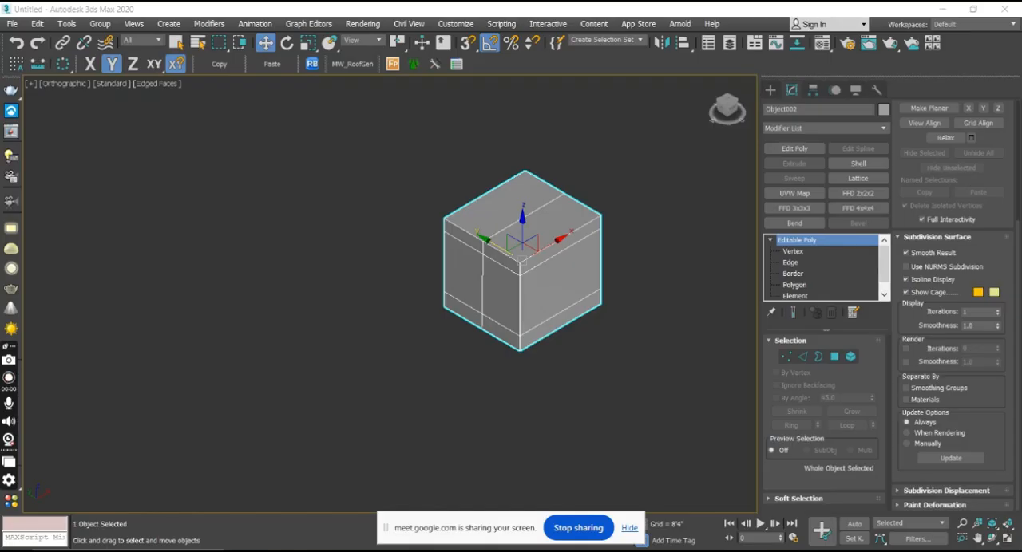
Enter the Vertex level of the sliced box's Editable Poly.
middle_drag(654, 354, 615, 342)
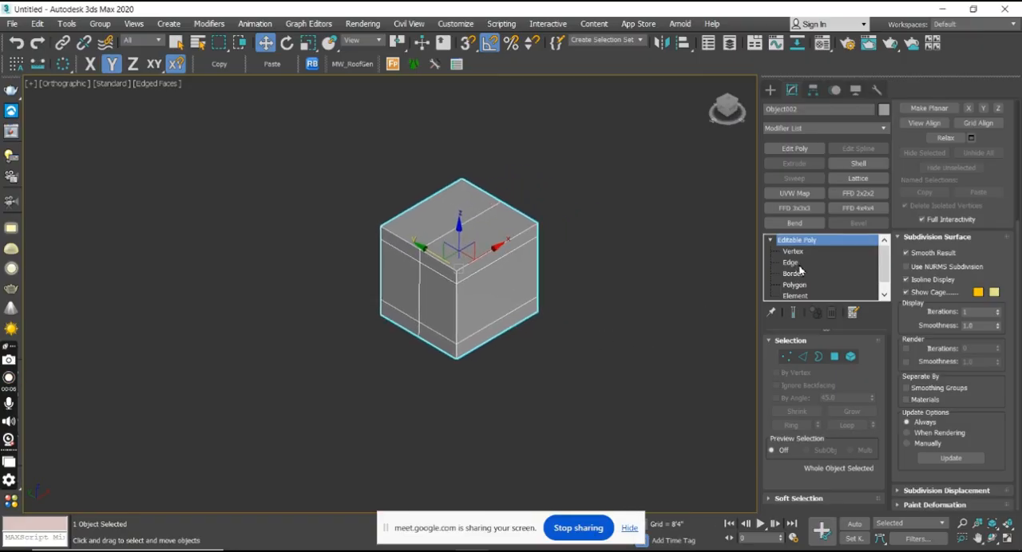
alt+middle_drag(713, 266, 591, 356)
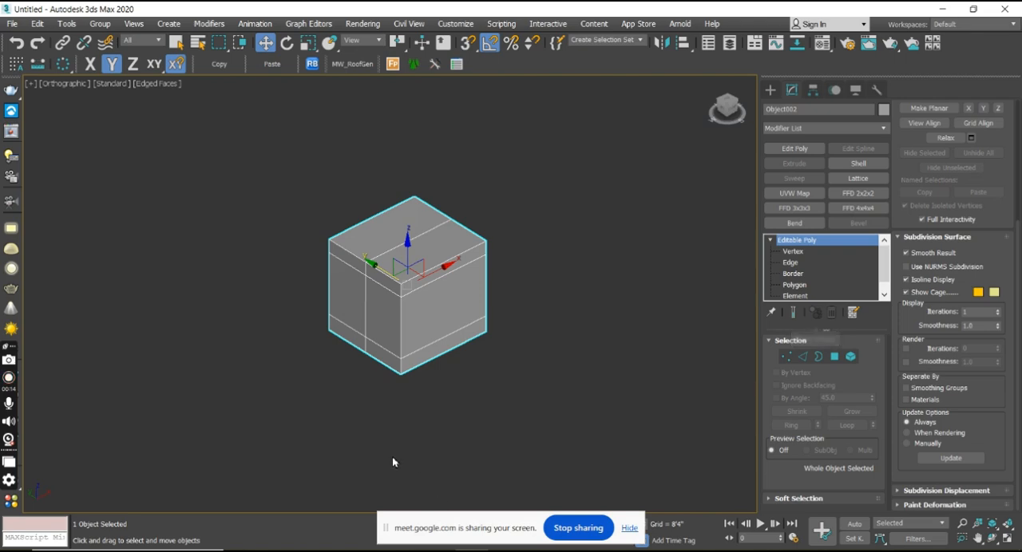
middle_drag(423, 424, 561, 372)
scroll(401, 372, down, 6)
middle_drag(435, 364, 523, 356)
scroll(535, 360, up, 3)
scroll(535, 360, down, 3)
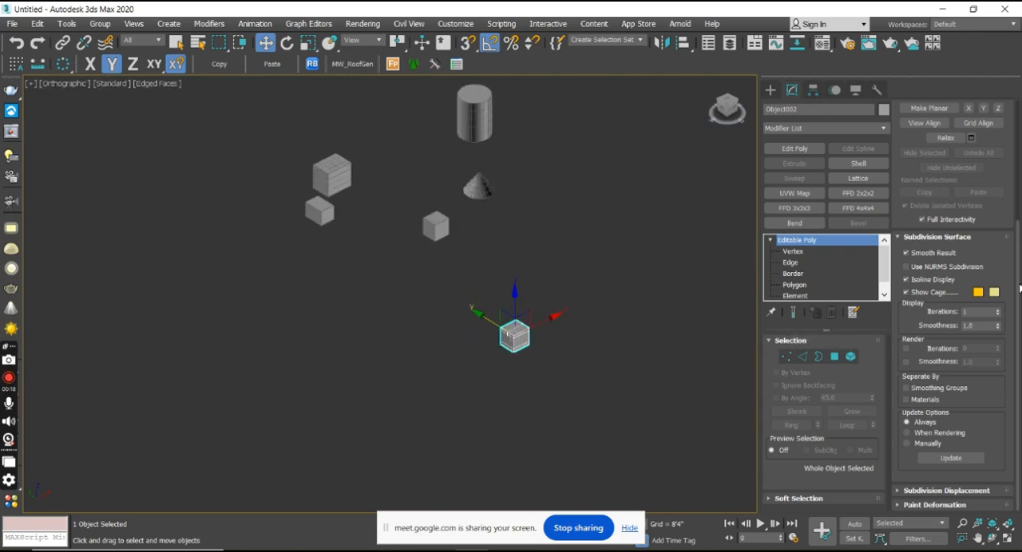
drag(1018, 294, 1016, 134)
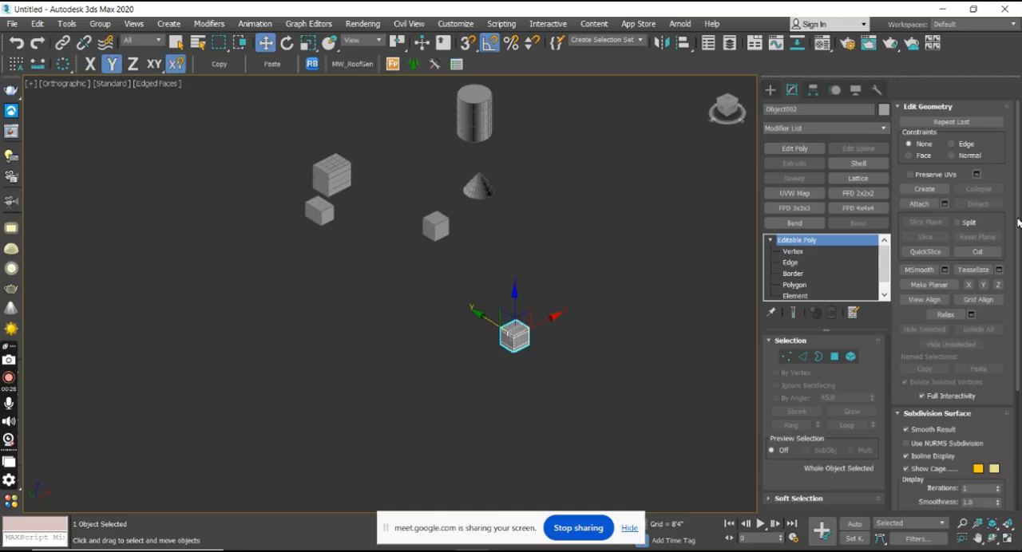
click(822, 254)
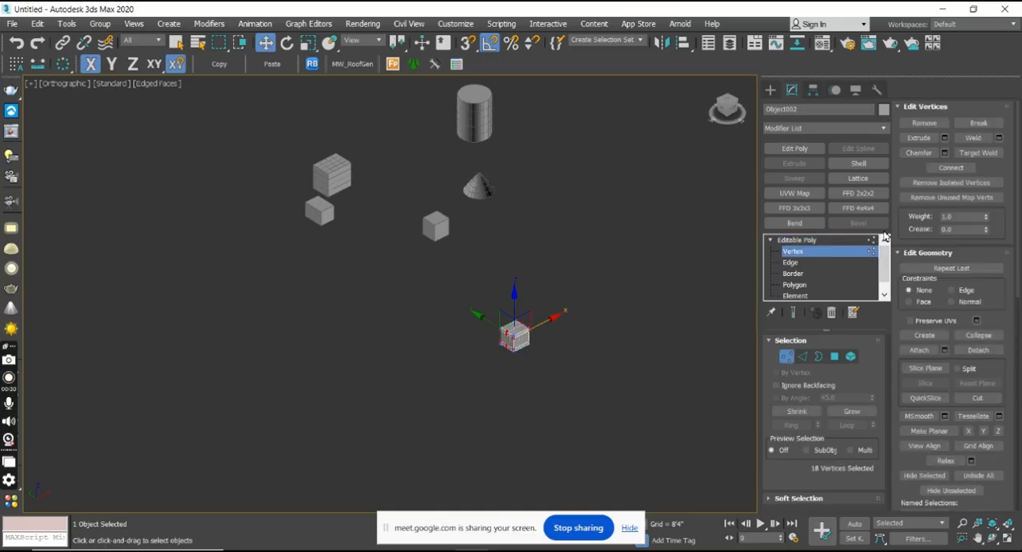
Switch the sliced box from Vertex to Polygon level and examine its selected polygons up close.
middle_drag(634, 284, 619, 268)
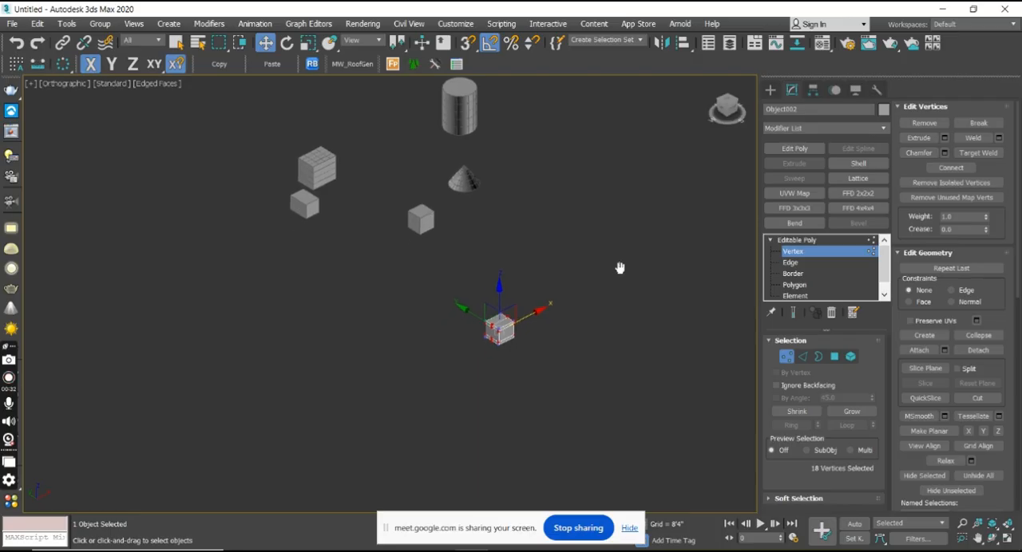
click(809, 287)
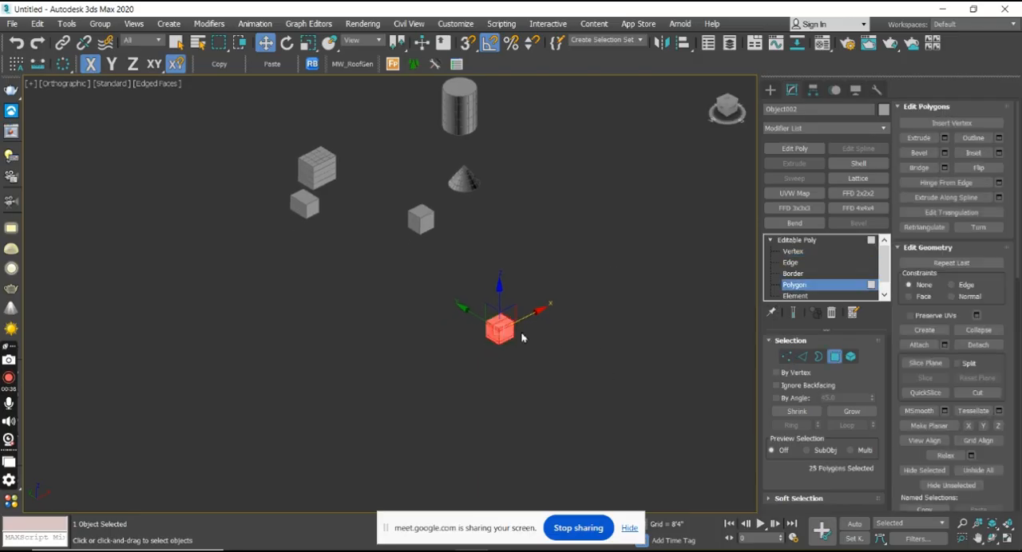
scroll(505, 324, up, 8)
middle_drag(521, 372, 577, 369)
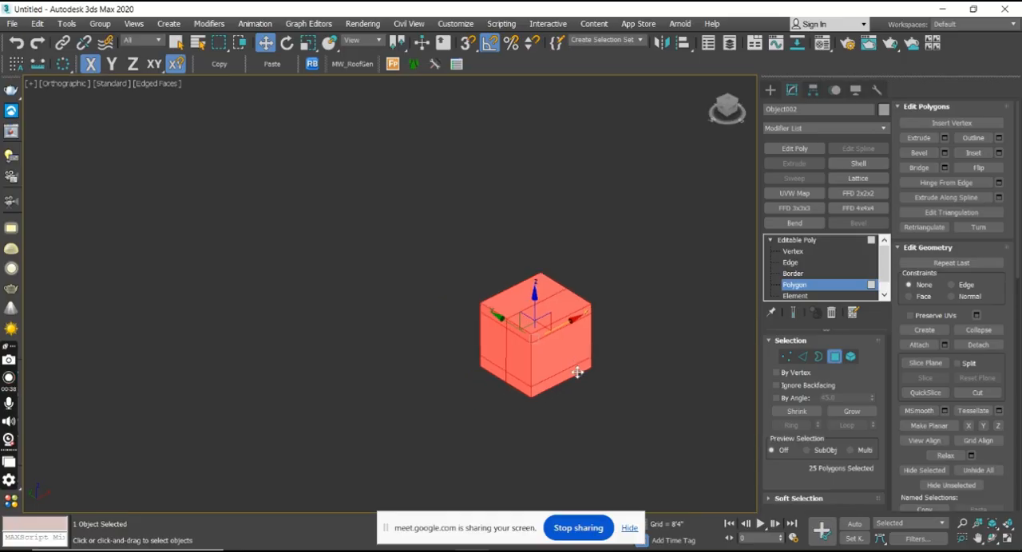
scroll(581, 368, down, 6)
middle_drag(484, 269, 574, 322)
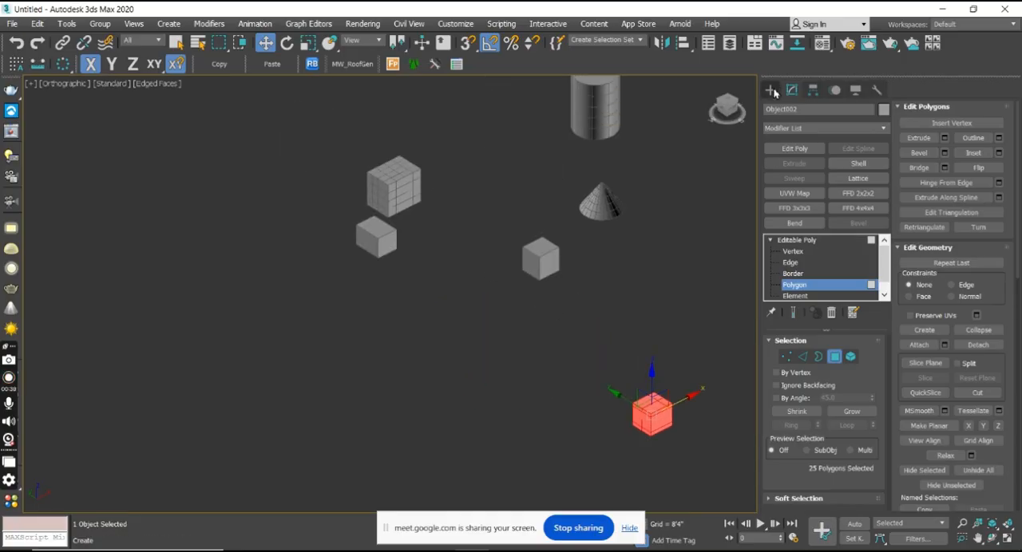
Select the attached boxes-and-cone object, enter its Edit Poly Polygon level, and select an inner polygon on the segmented box's side face.
click(770, 89)
middle_drag(425, 228, 551, 234)
click(512, 192)
alt+middle_drag(487, 228, 582, 262)
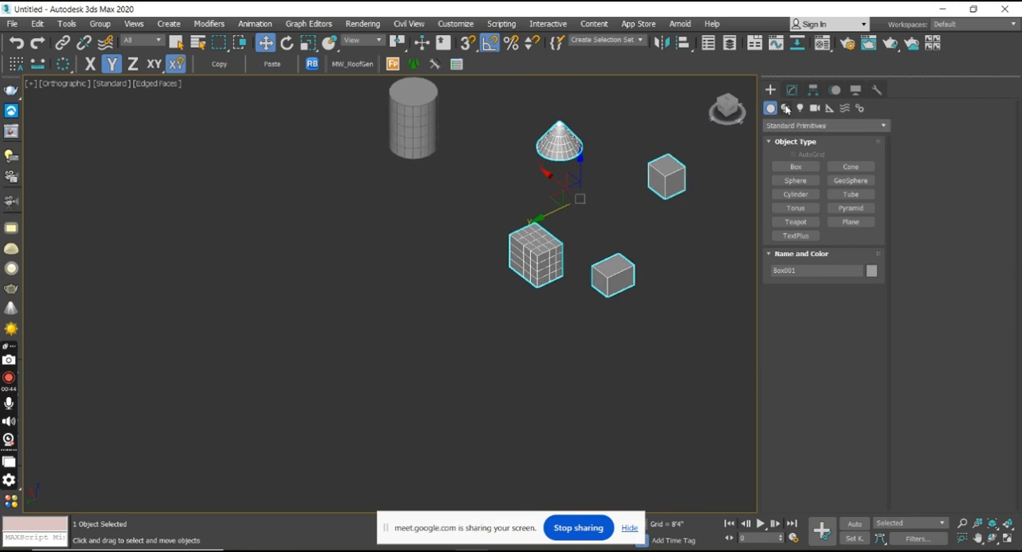
click(791, 90)
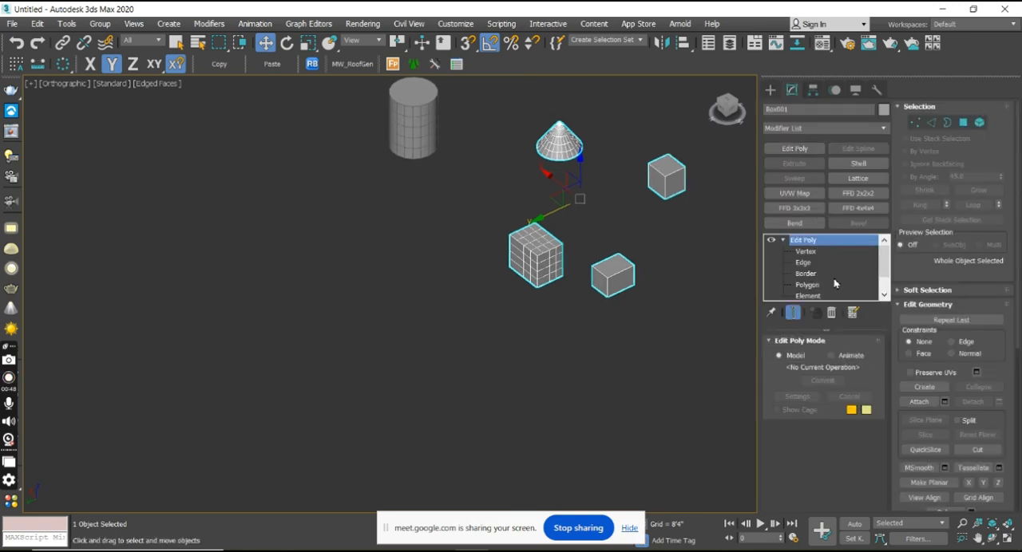
click(963, 124)
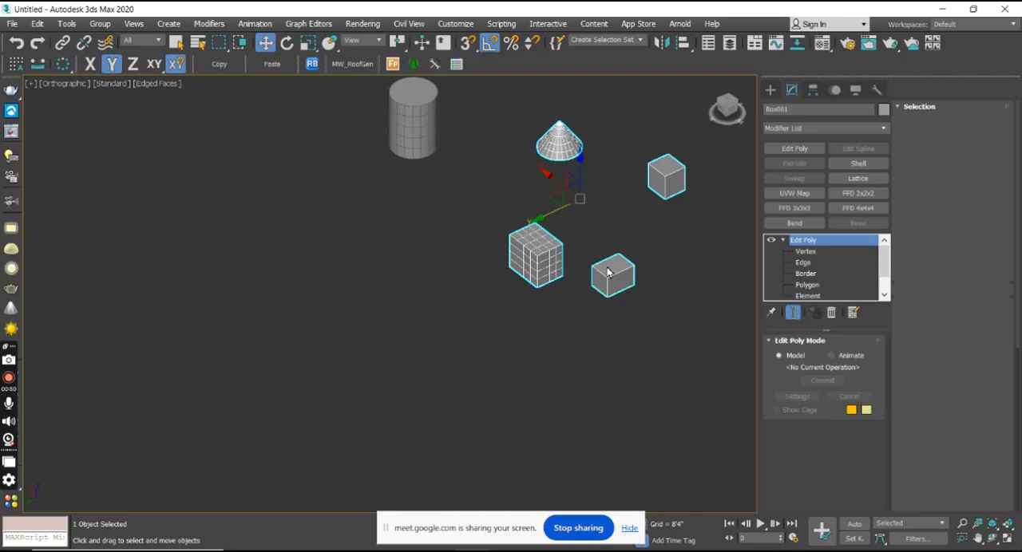
scroll(570, 302, up, 2)
scroll(524, 292, up, 3)
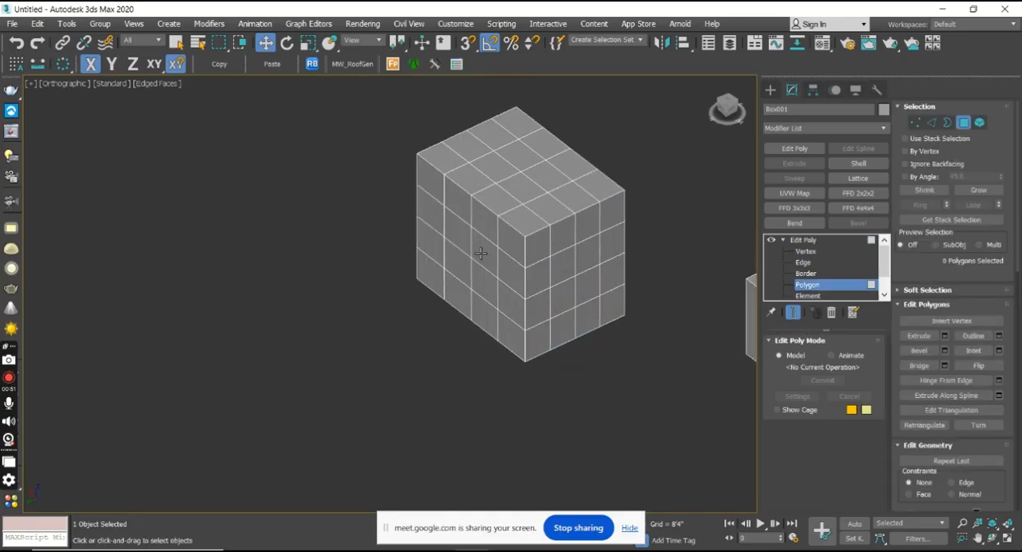
click(480, 252)
Try pulling the selected side polygon outward from the segmented box along the Y axis.
drag(451, 270, 392, 337)
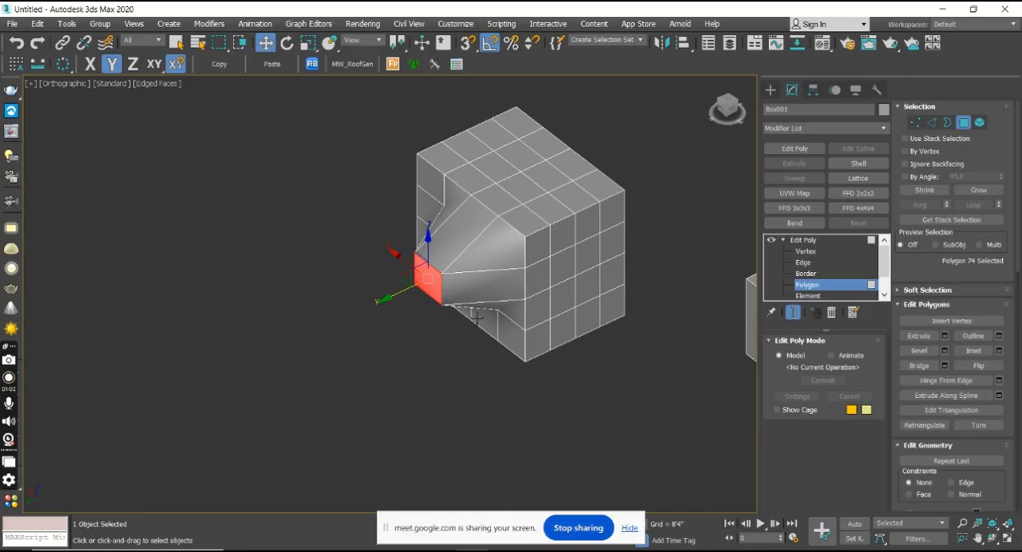
mouse_move(420, 329)
alt+middle_down()
mouse_move(474, 246)
mouse_move(424, 315)
alt+middle_up()
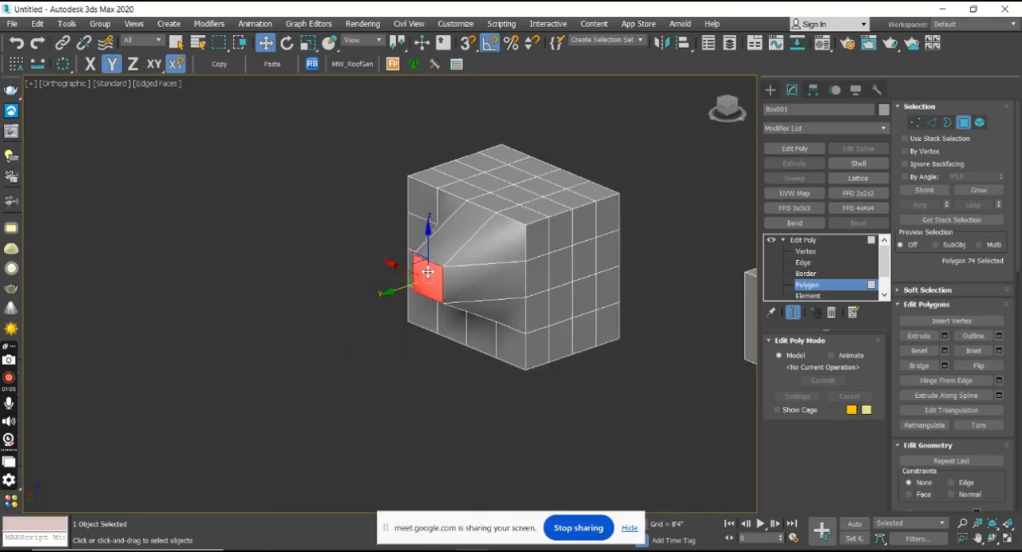
scroll(428, 272, up, 4)
scroll(426, 285, down, 1)
drag(426, 292, 434, 299)
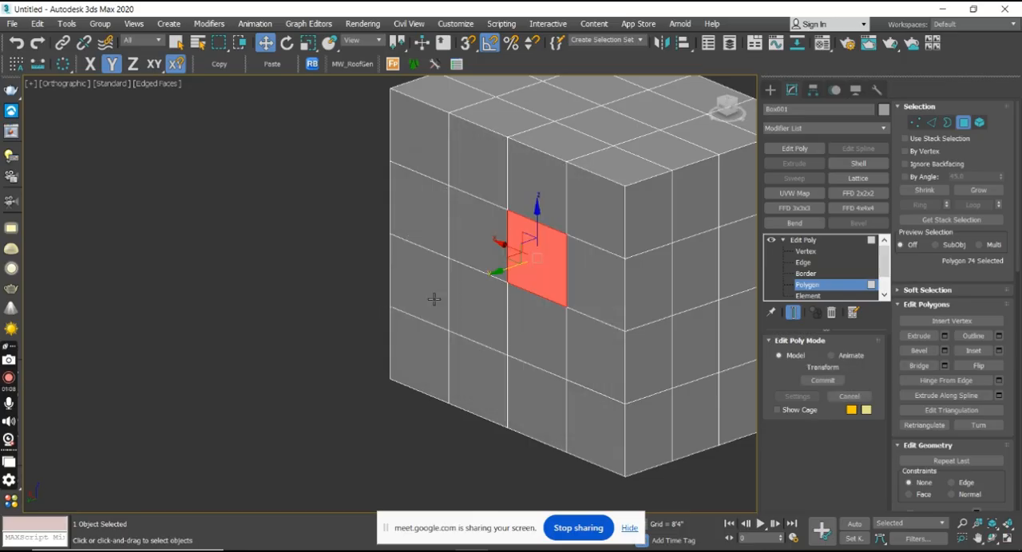
Open the Extrude settings for the selected side polygon, preview inward and outward heights, and set the height to 60 inches.
middle_drag(564, 276, 551, 277)
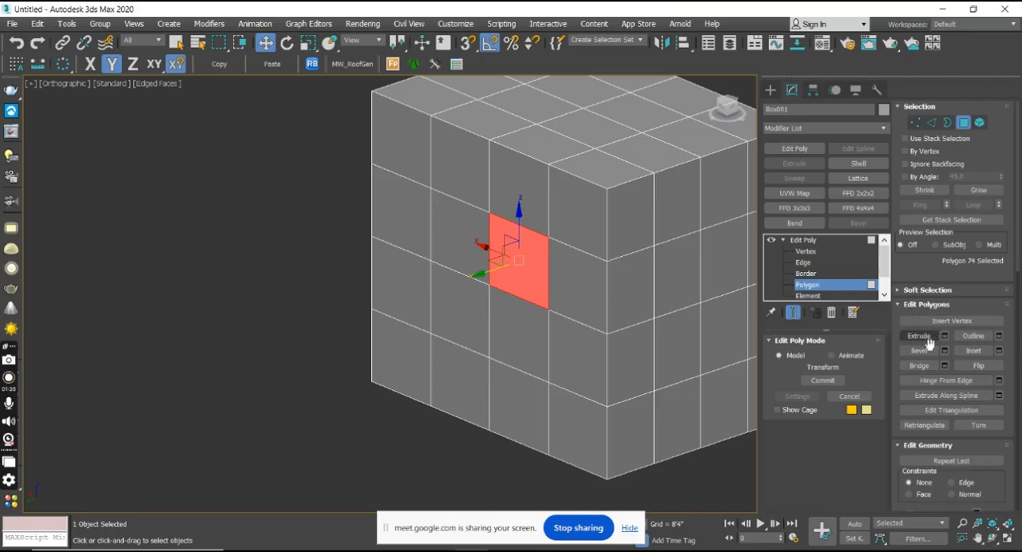
click(920, 336)
click(922, 343)
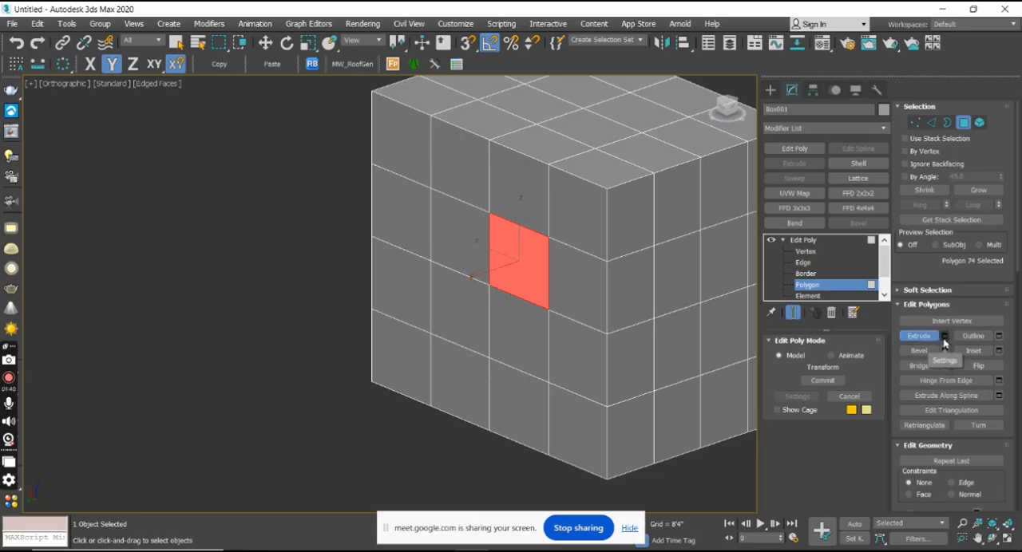
click(944, 337)
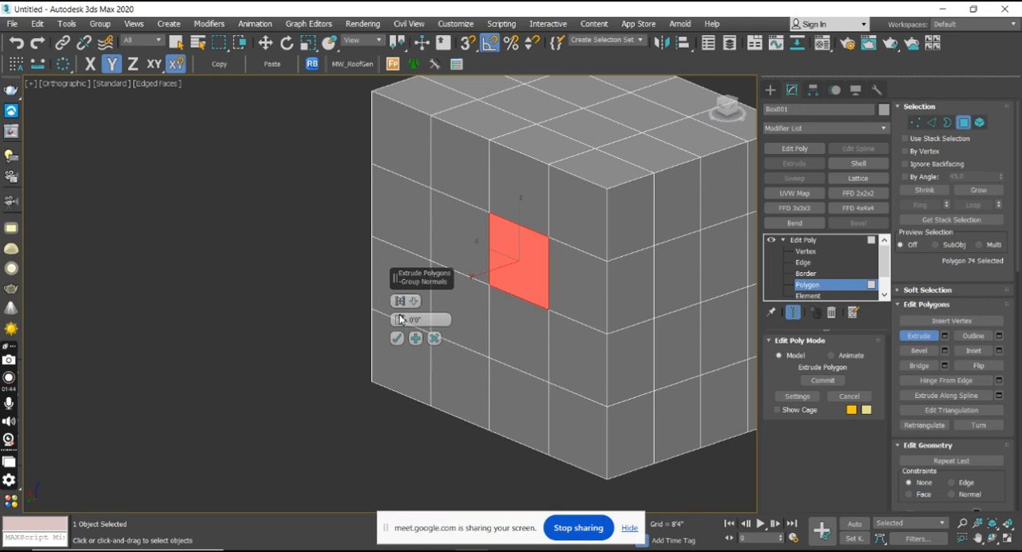
drag(399, 319, 492, 336)
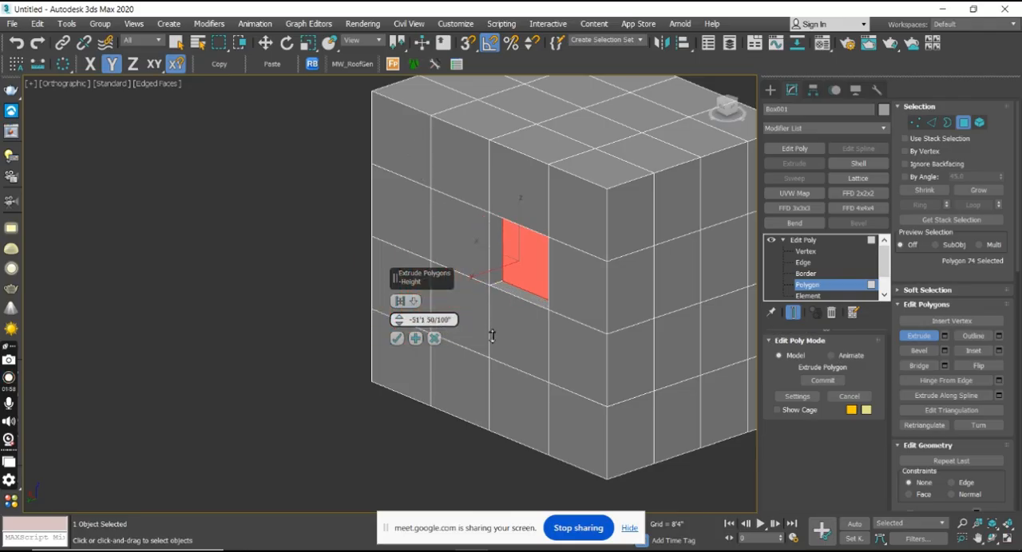
drag(492, 336, 436, 320)
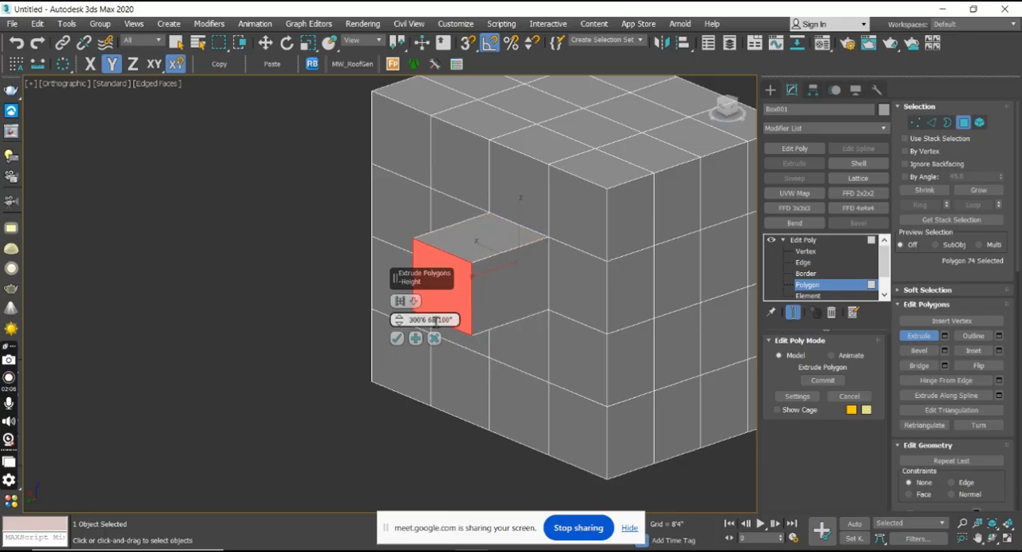
text(60)
key(Return)
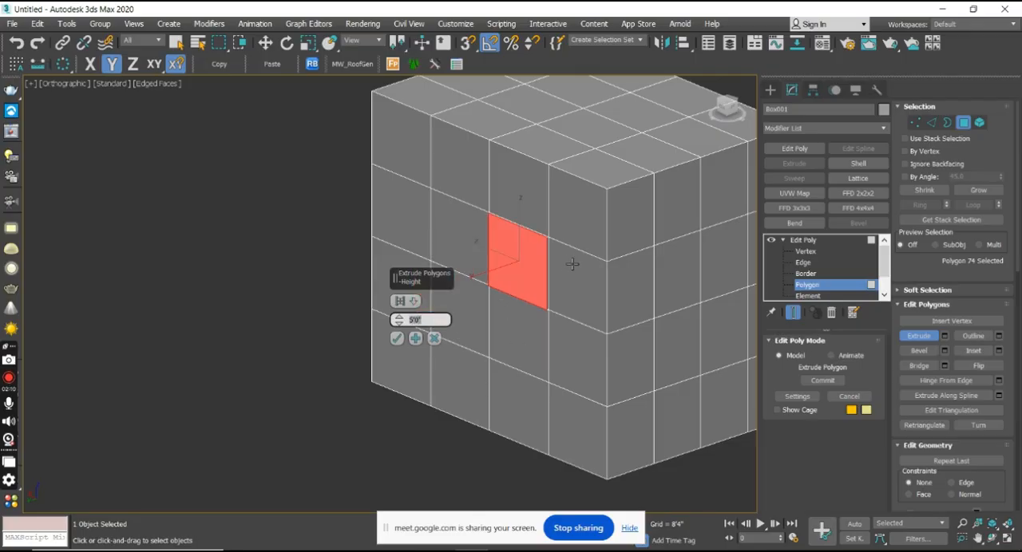
Set the side polygon's extrusion height to 60' and apply it.
scroll(575, 264, up, 10)
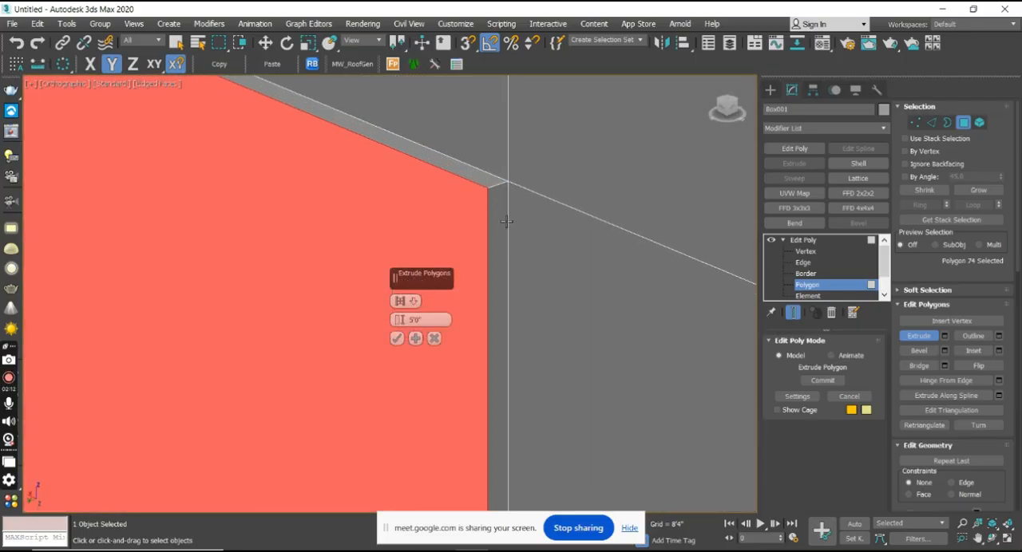
scroll(506, 221, down, 3)
click(429, 321)
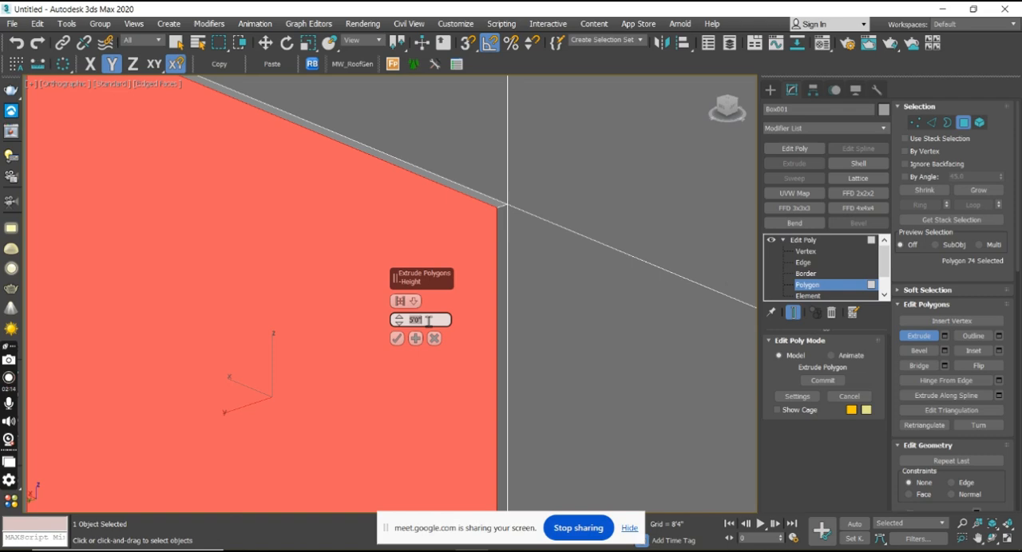
text(60')
key(Return)
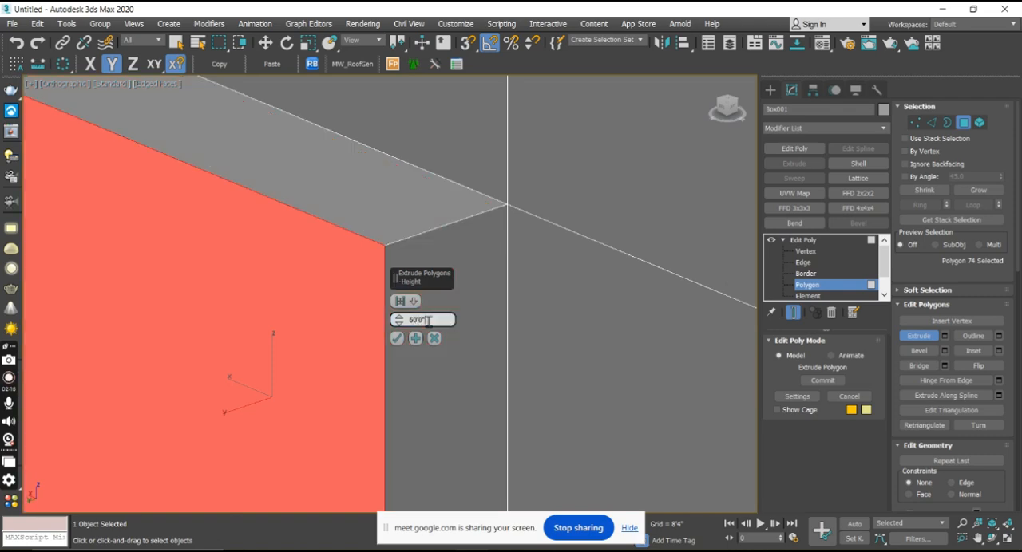
click(396, 339)
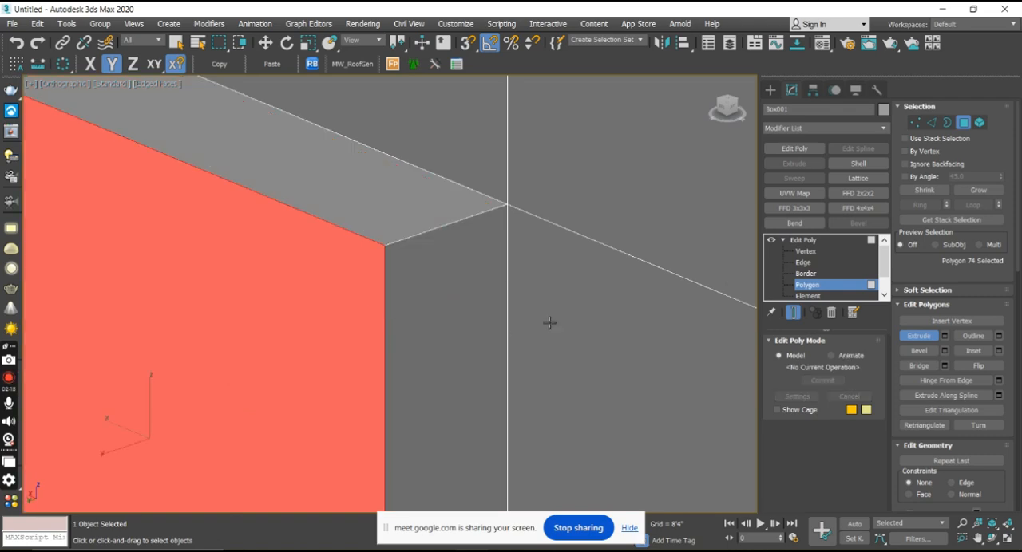
Extrude two top-row polygons freehand outward on the segmented box's adjoining side face.
scroll(511, 315, down, 6)
click(575, 253)
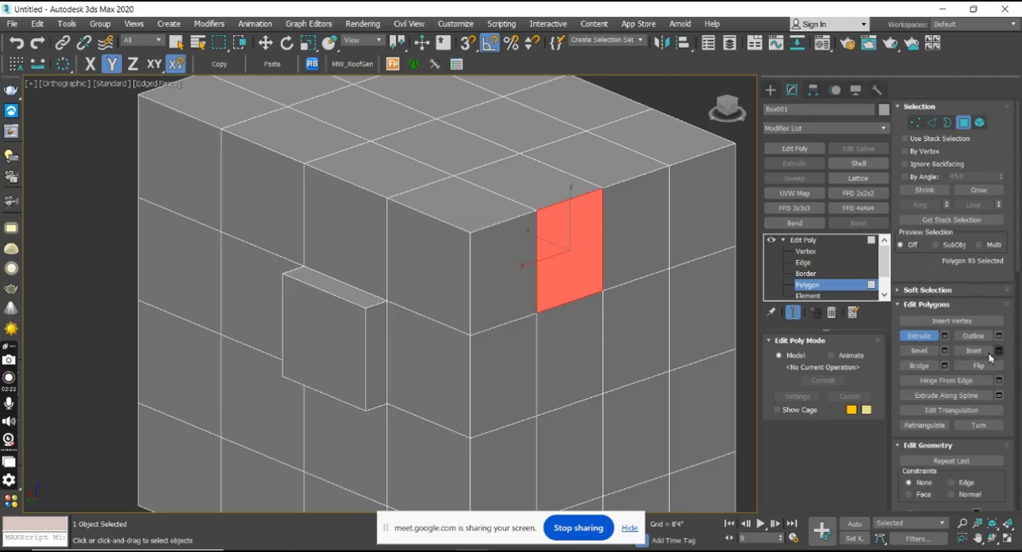
click(925, 343)
drag(604, 255, 429, 221)
click(429, 221)
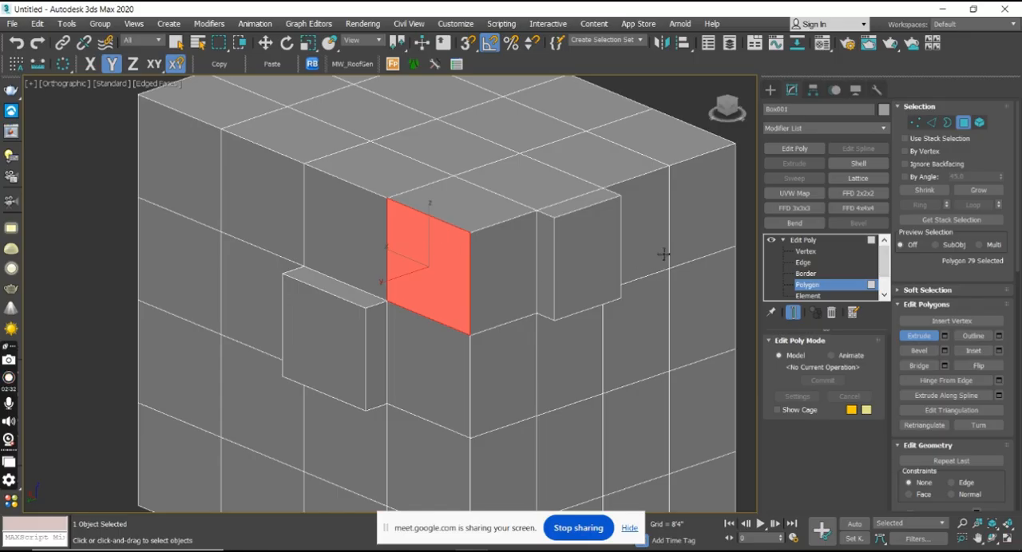
click(667, 228)
drag(667, 227, 490, 140)
Extrude two lower polygons on the adjoining face and one below the 60' block freehand outward.
middle_drag(617, 308, 435, 217)
scroll(543, 376, down, 5)
scroll(488, 391, up, 5)
drag(488, 390, 274, 160)
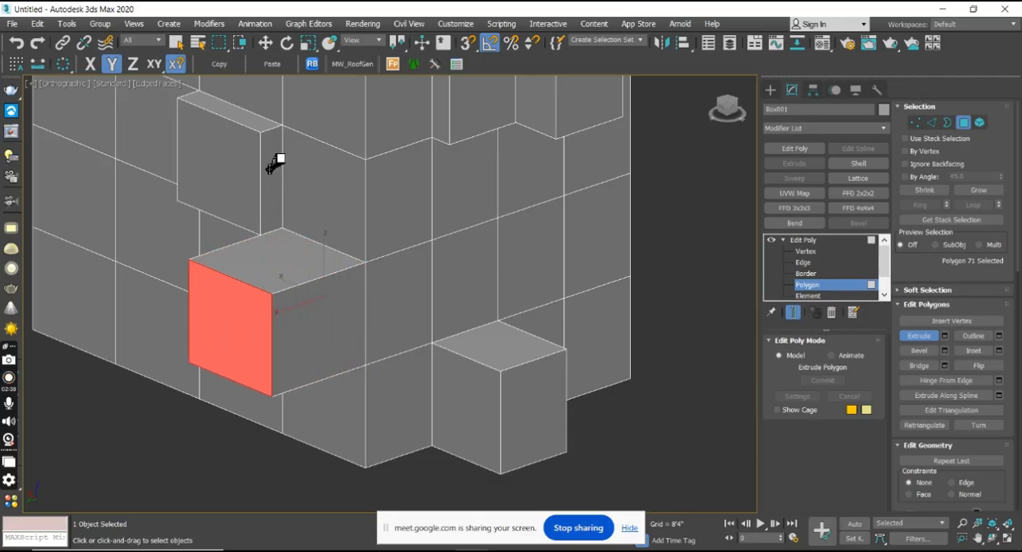
drag(605, 274, 461, 162)
scroll(693, 315, down, 4)
scroll(444, 234, down, 2)
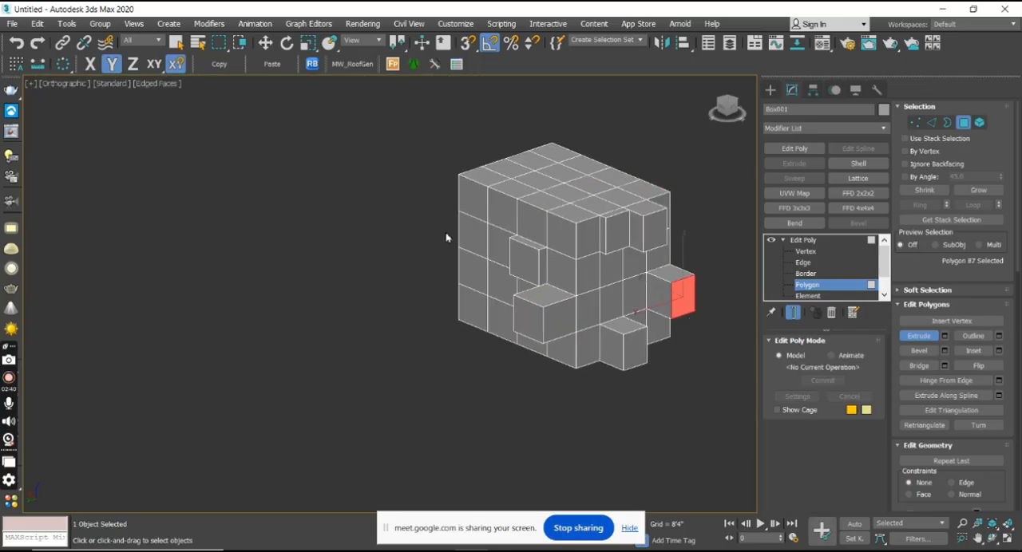
Extrude an outer-column polygon on the 60' block's side face freehand outward, and return to the Move tool.
scroll(510, 246, up, 6)
drag(510, 247, 427, 175)
right_click(392, 274)
key(w)
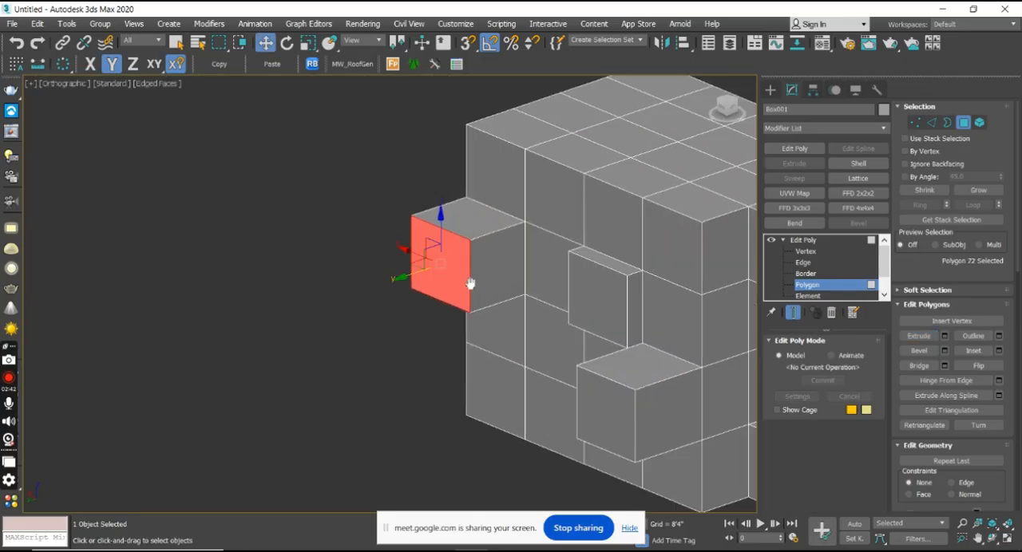
scroll(484, 313, up, 4)
scroll(871, 356, down, 2)
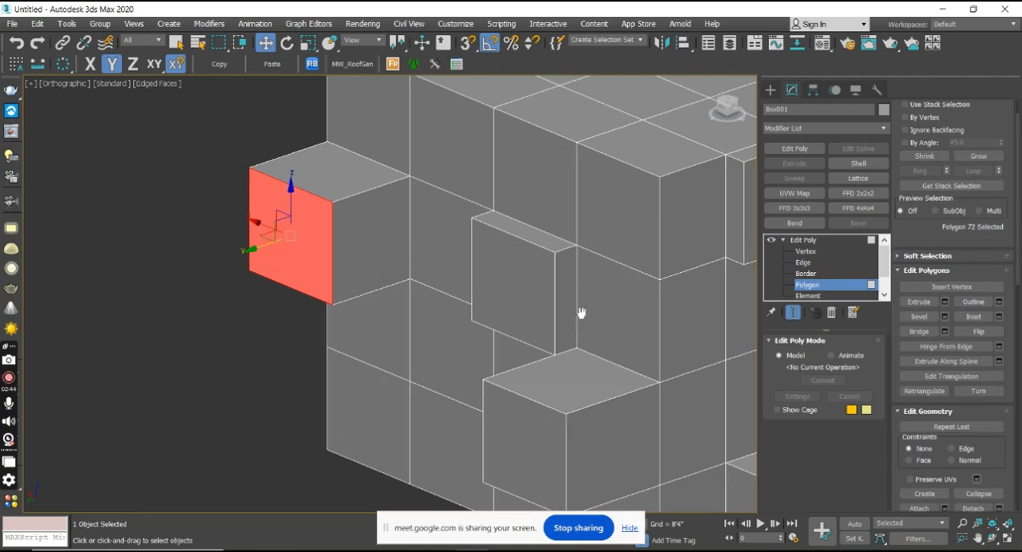
Select the end polygon of the unsegmented box beside the segmented one and open the Outline settings for it.
scroll(435, 306, down, 4)
alt+middle_drag(434, 305, 465, 327)
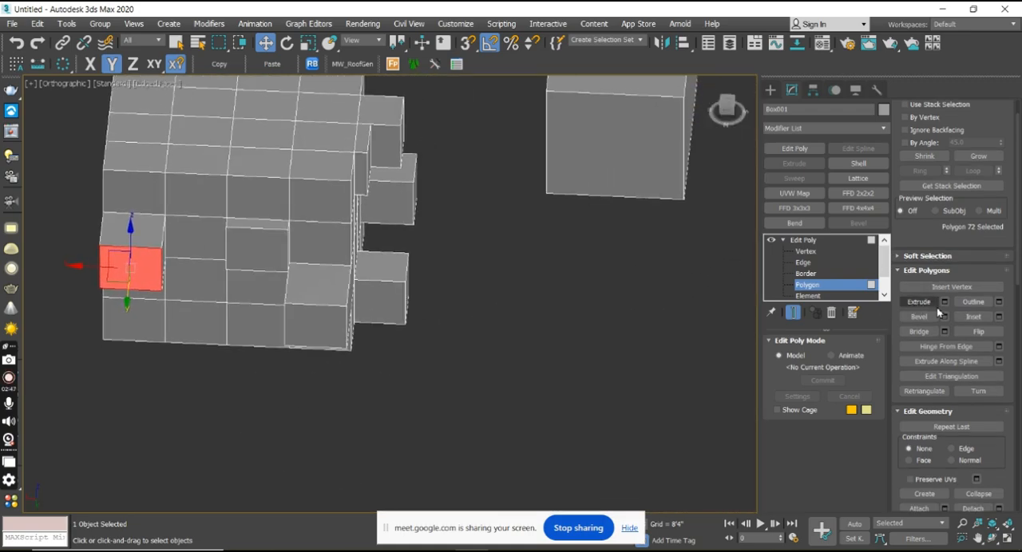
click(997, 301)
middle_drag(679, 213, 682, 299)
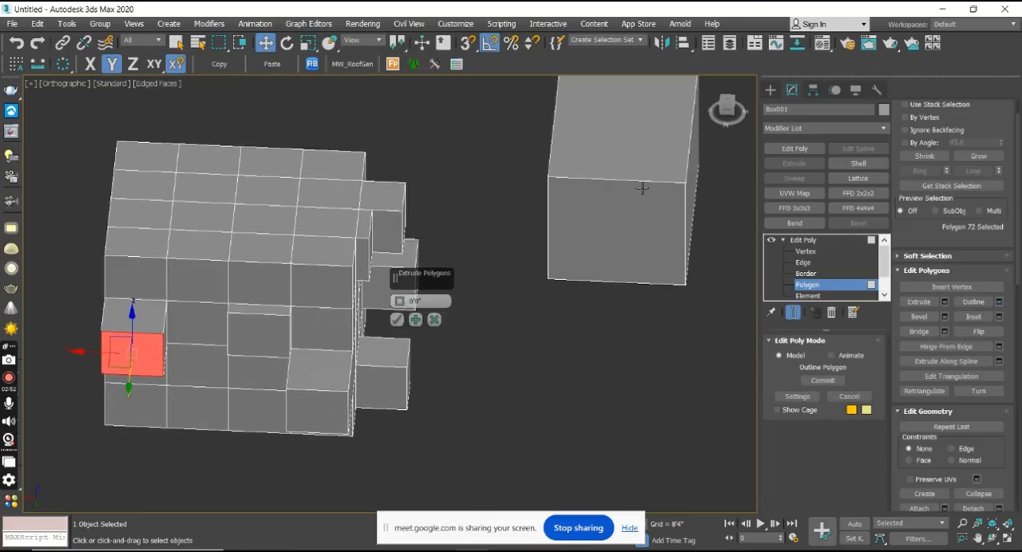
click(642, 184)
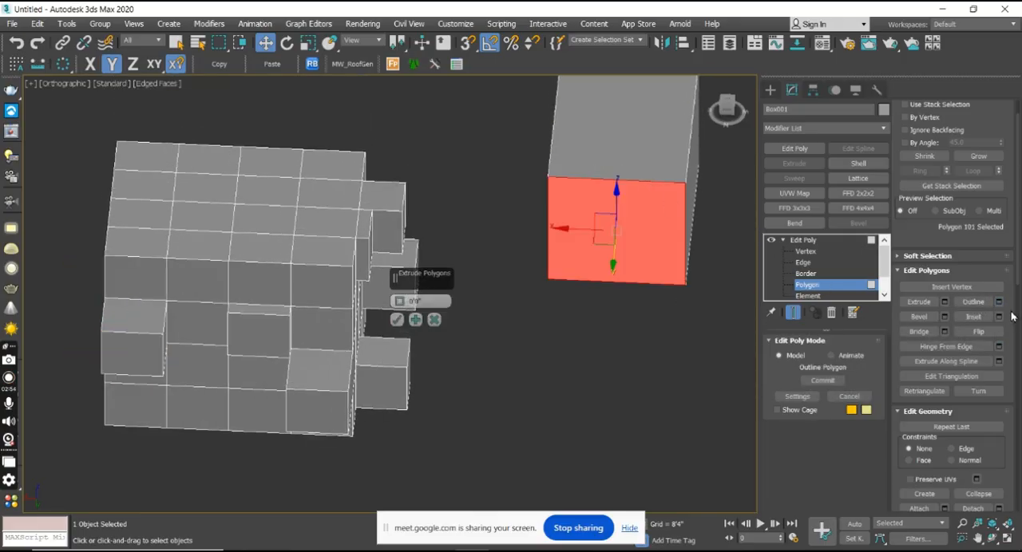
click(433, 321)
click(998, 302)
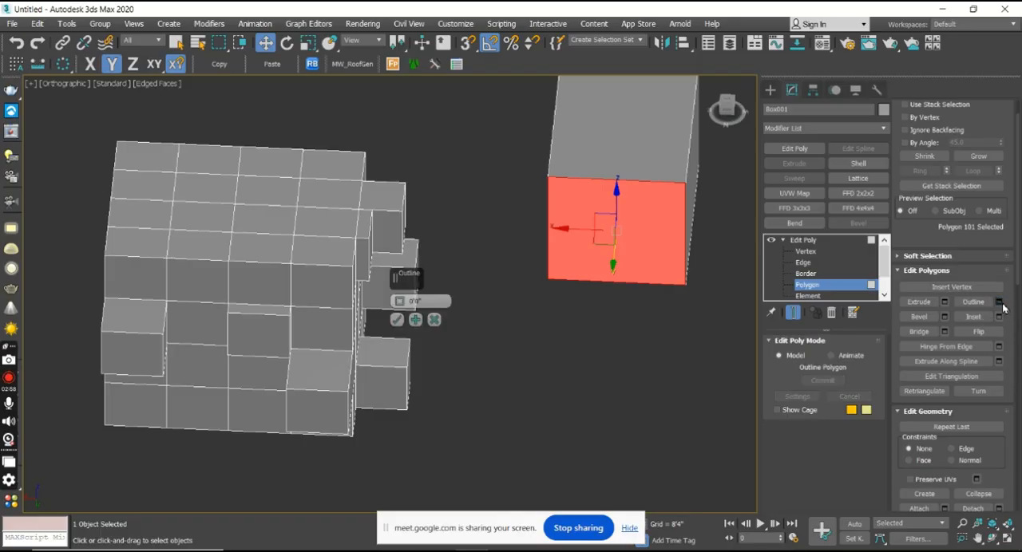
Shrink the box's end polygon with an Outline amount of about -197'3" and apply it.
drag(399, 301, 428, 330)
alt+middle_drag(557, 315, 594, 300)
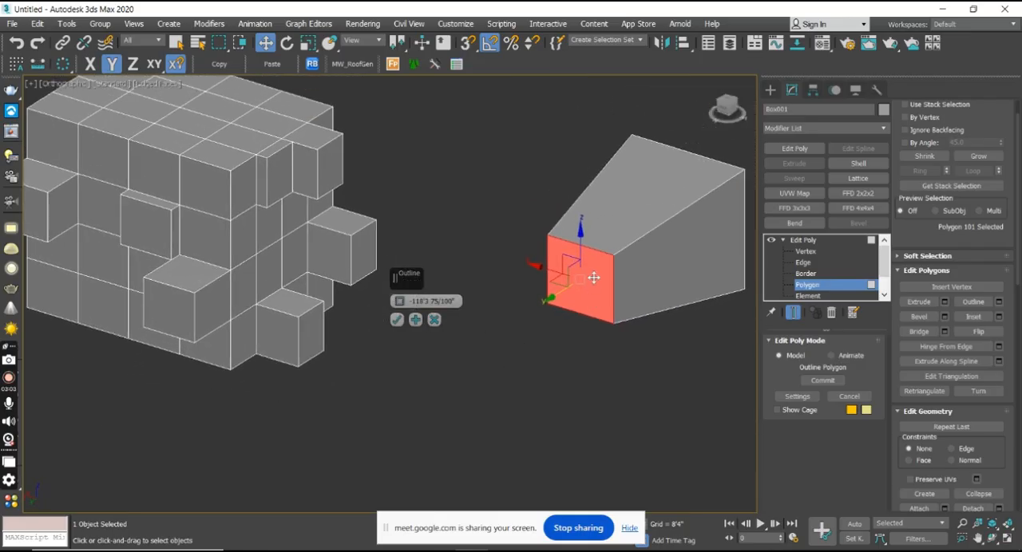
scroll(594, 276, up, 4)
drag(398, 301, 463, 327)
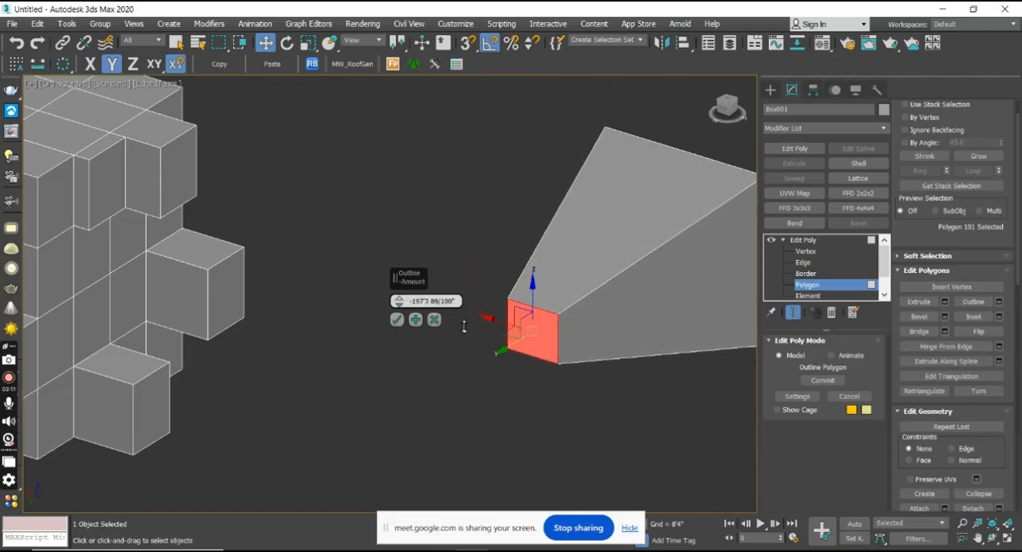
click(396, 319)
Inset the corner polygon on the segmented box's top face by about 28'6" and apply it.
scroll(560, 308, up, 3)
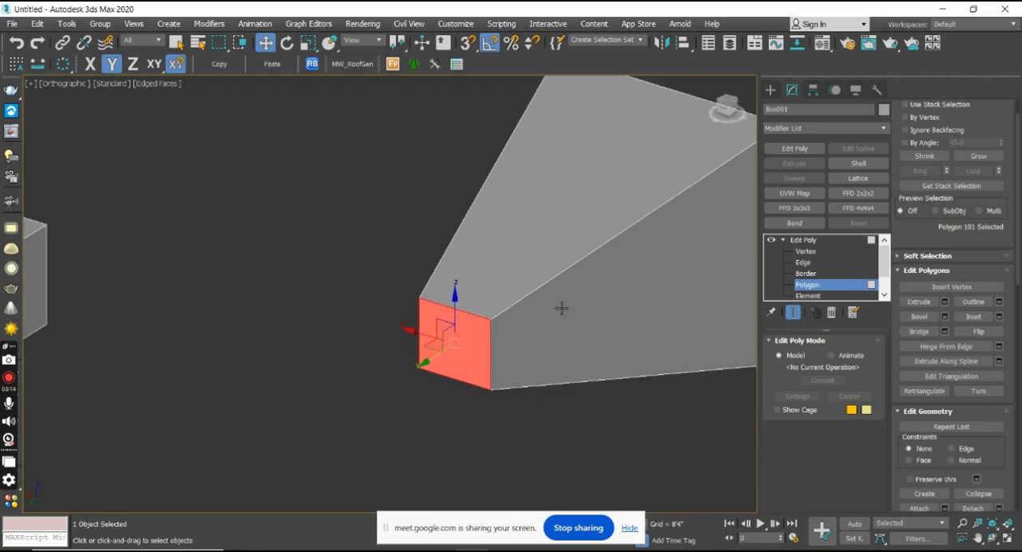
scroll(561, 309, down, 3)
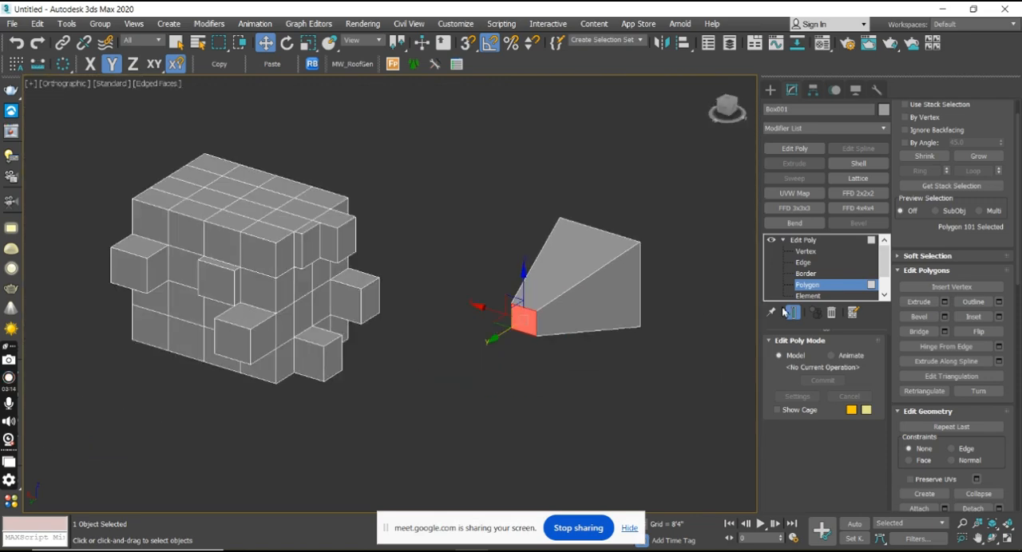
click(998, 317)
middle_drag(321, 346, 610, 282)
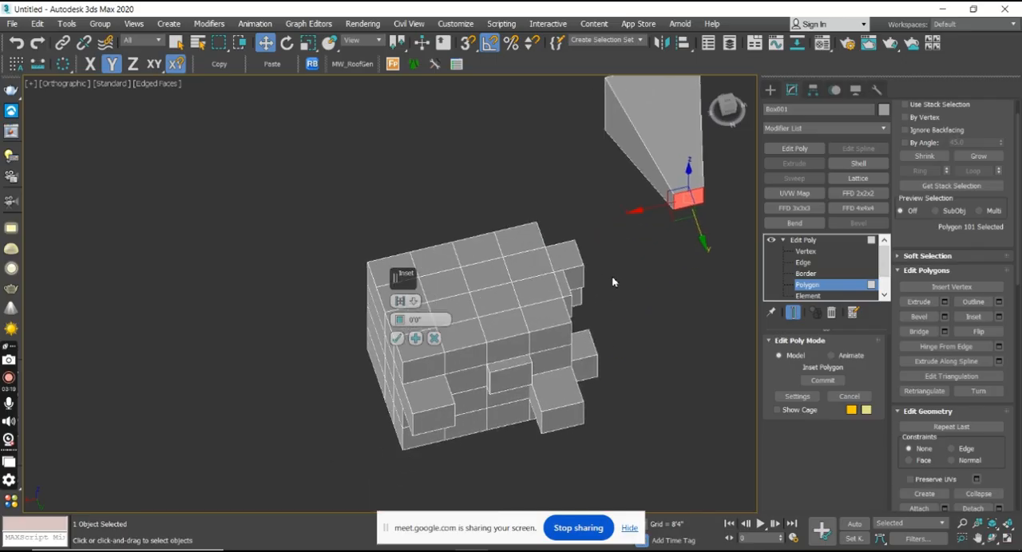
scroll(540, 325, up, 2)
middle_drag(551, 322, 636, 317)
click(662, 308)
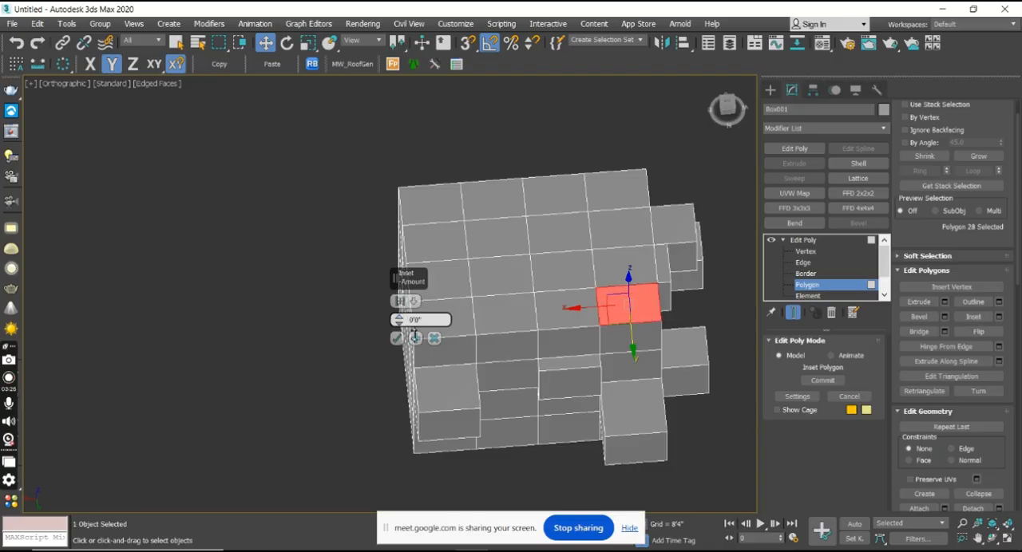
drag(411, 320, 401, 310)
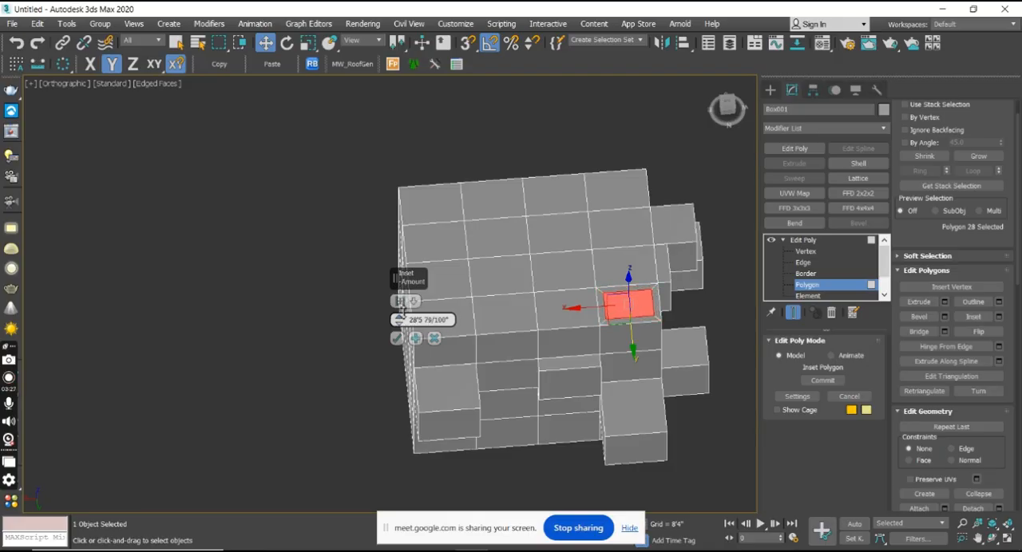
click(396, 339)
Try raising the inset polygon freehand along Z, and undo the move.
middle_drag(642, 305, 551, 308)
scroll(551, 308, up, 5)
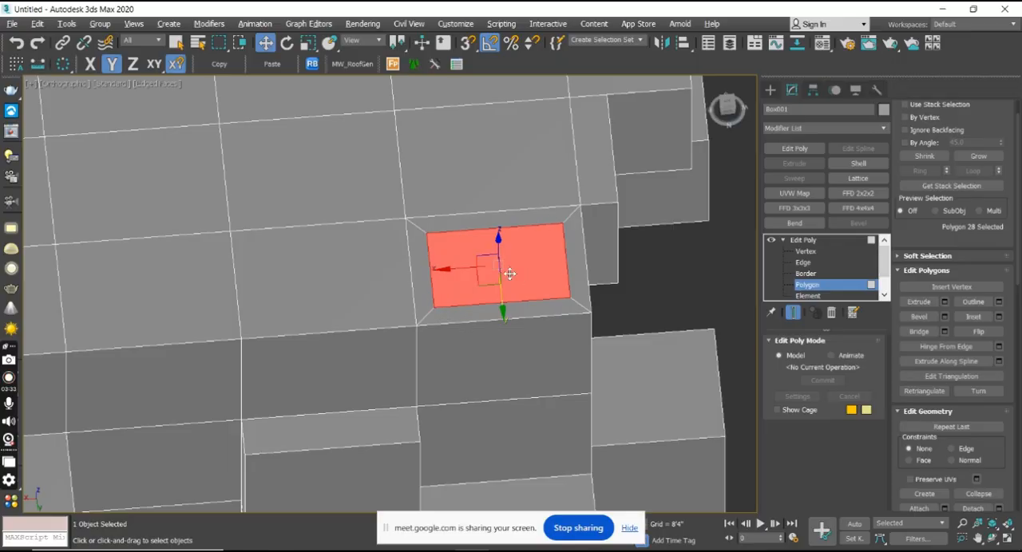
alt+middle_drag(509, 274, 452, 253)
drag(499, 221, 513, 194)
key(ctrl+z)
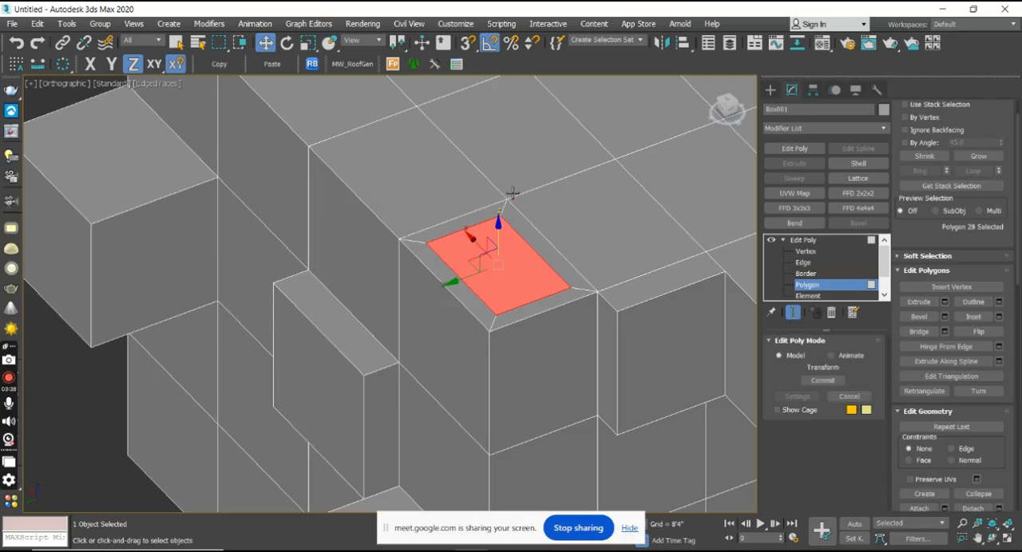
Extrude the inset polygon upward by 215'4 16/100" and apply it.
middle_drag(502, 280, 518, 308)
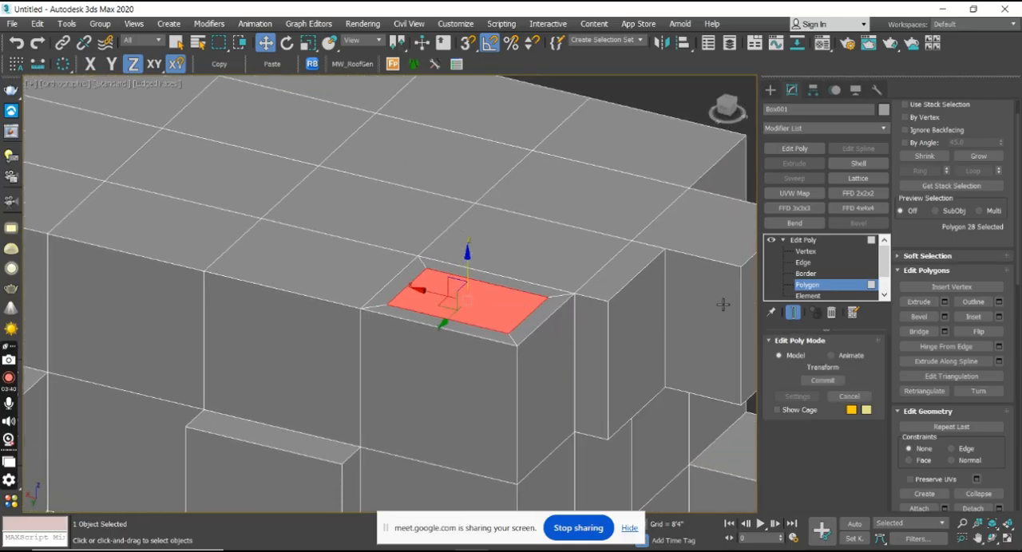
click(944, 302)
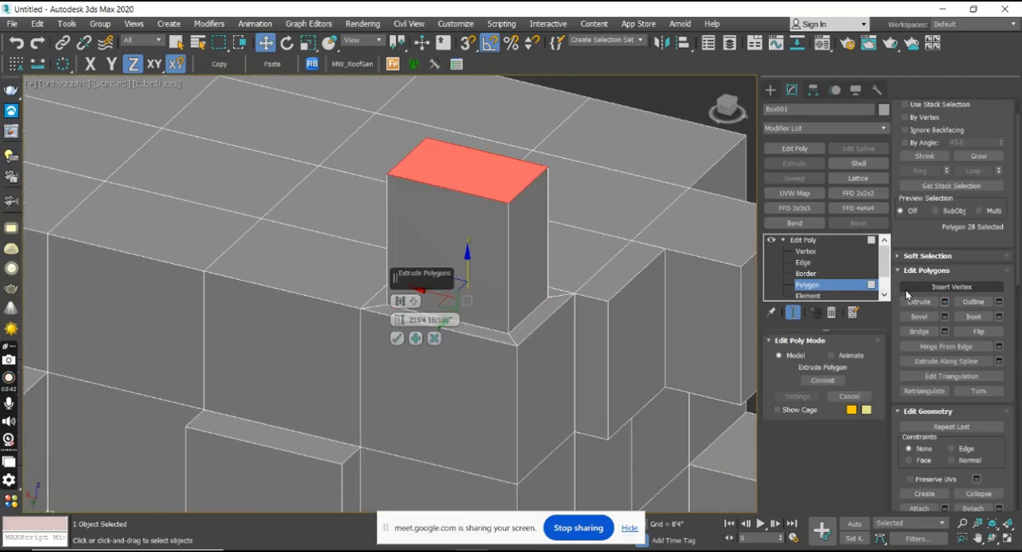
click(397, 339)
middle_drag(548, 291, 534, 298)
scroll(562, 276, down, 5)
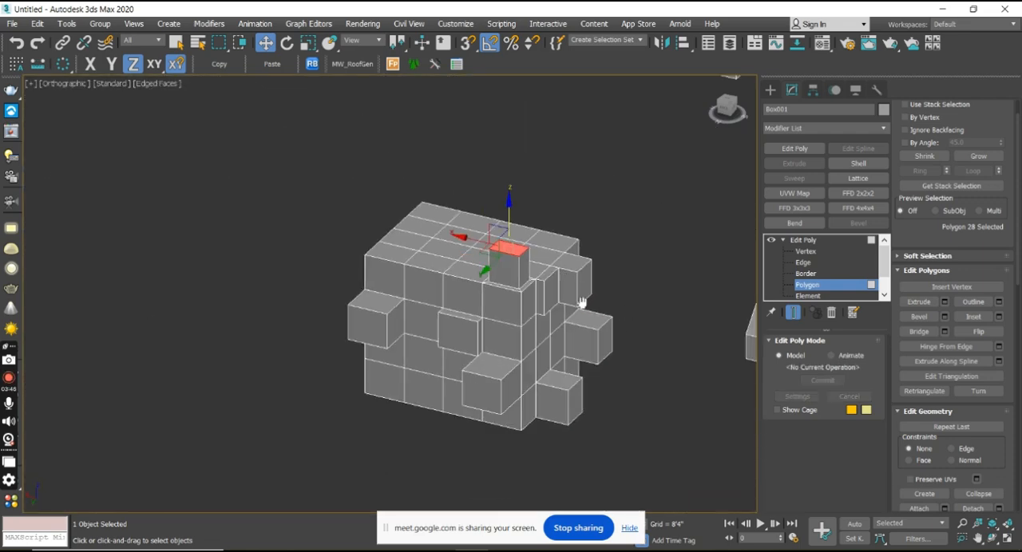
Return to the Edit Poly Polygon level and select the top polygon of the plain cube near the cone.
middle_drag(582, 303, 424, 267)
click(770, 90)
middle_drag(595, 278, 429, 247)
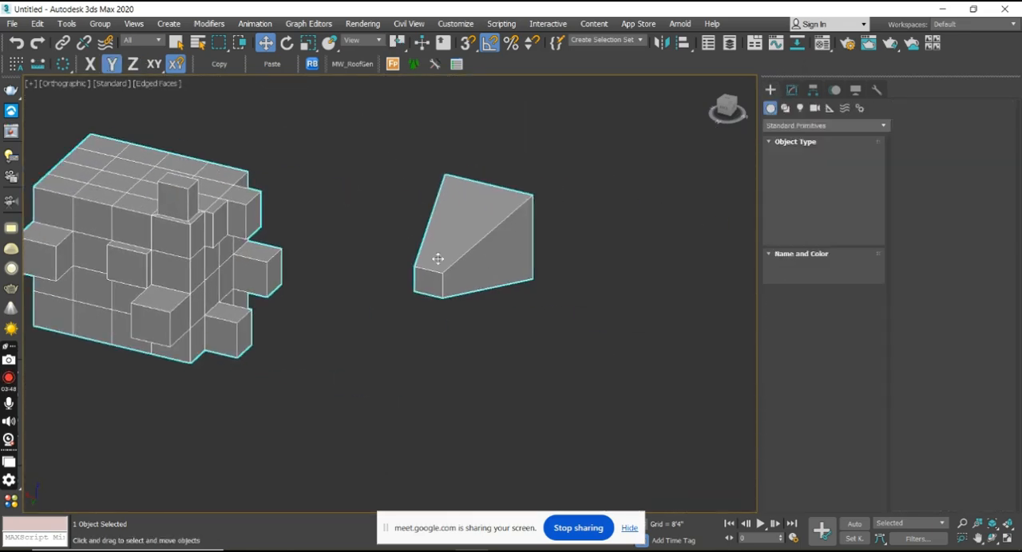
scroll(443, 278, down, 5)
scroll(470, 280, up, 7)
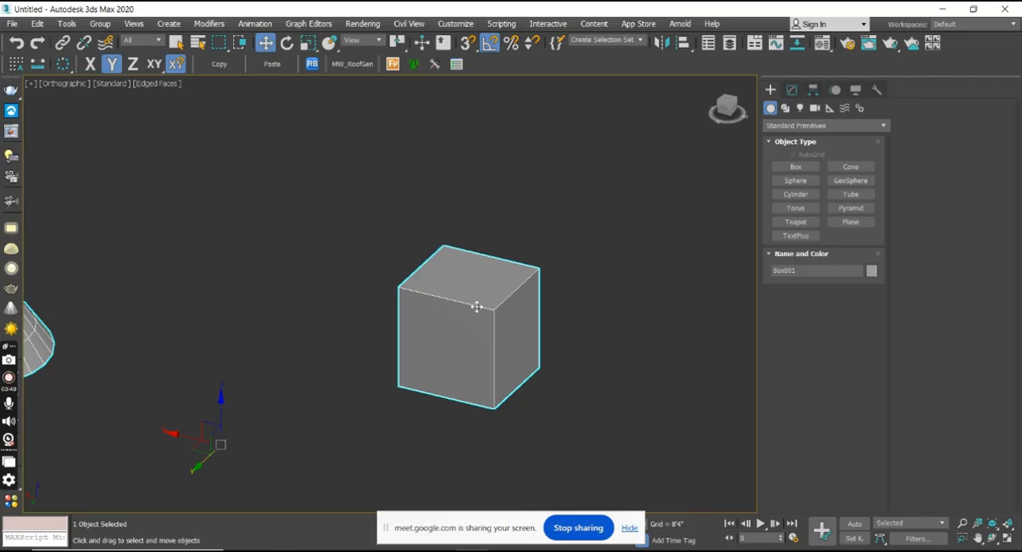
click(790, 91)
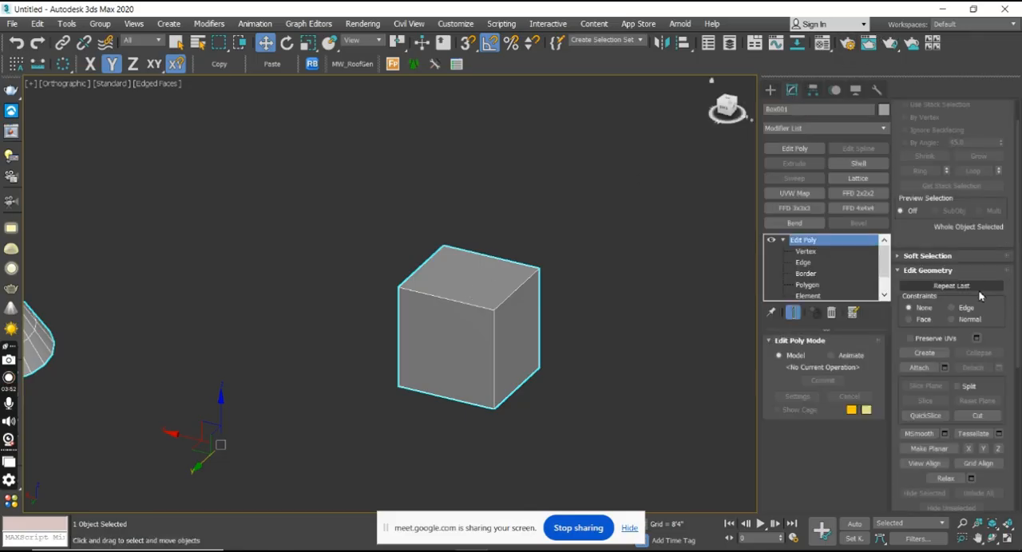
click(802, 285)
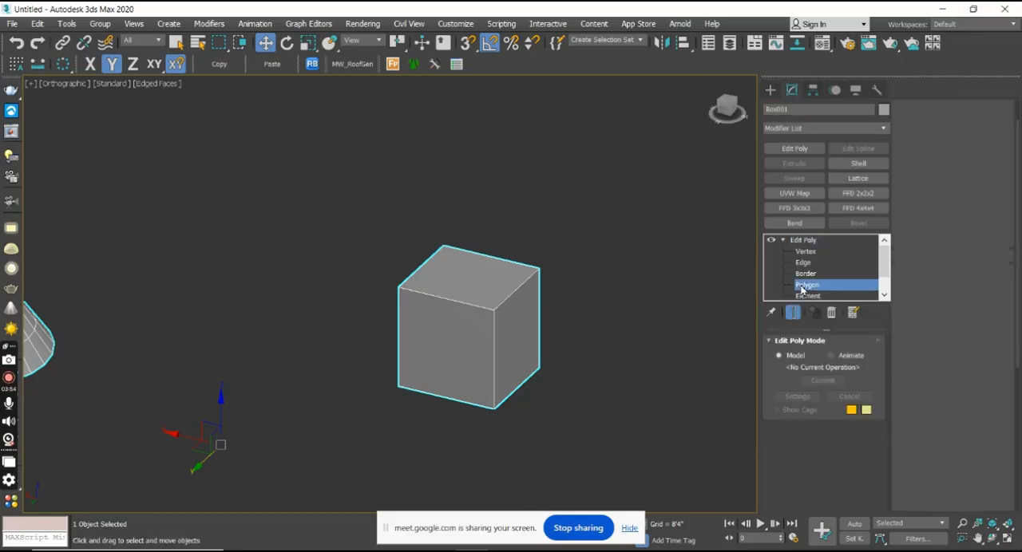
click(443, 285)
Bevel the cube's top polygon with a height of about 158' and an outline of about -257'2", and apply it.
click(944, 317)
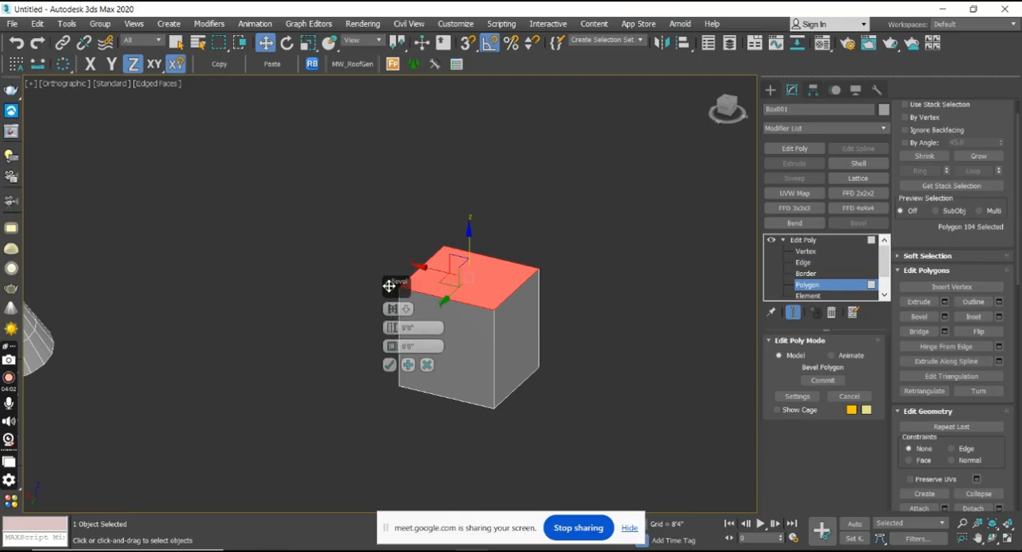
drag(390, 285, 301, 279)
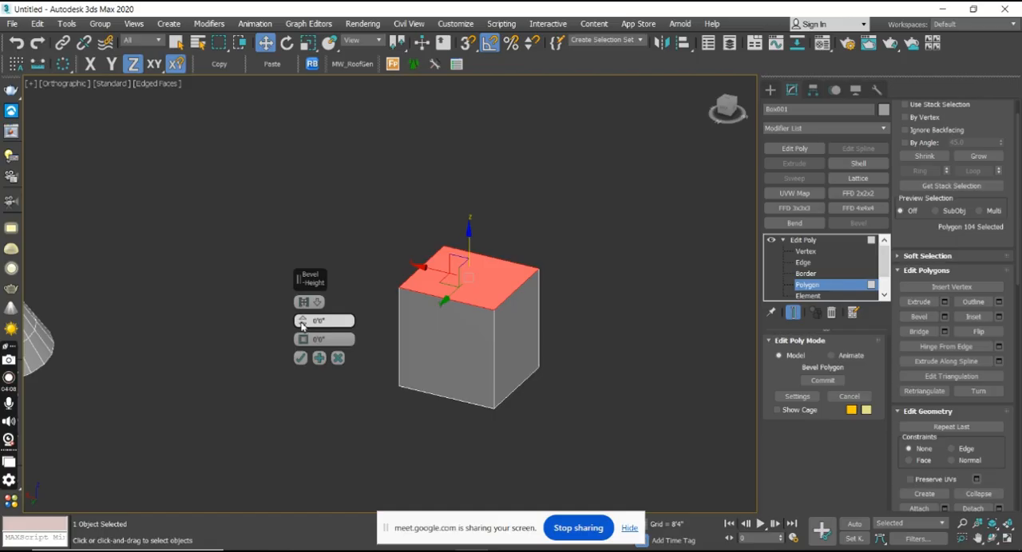
drag(303, 326, 306, 290)
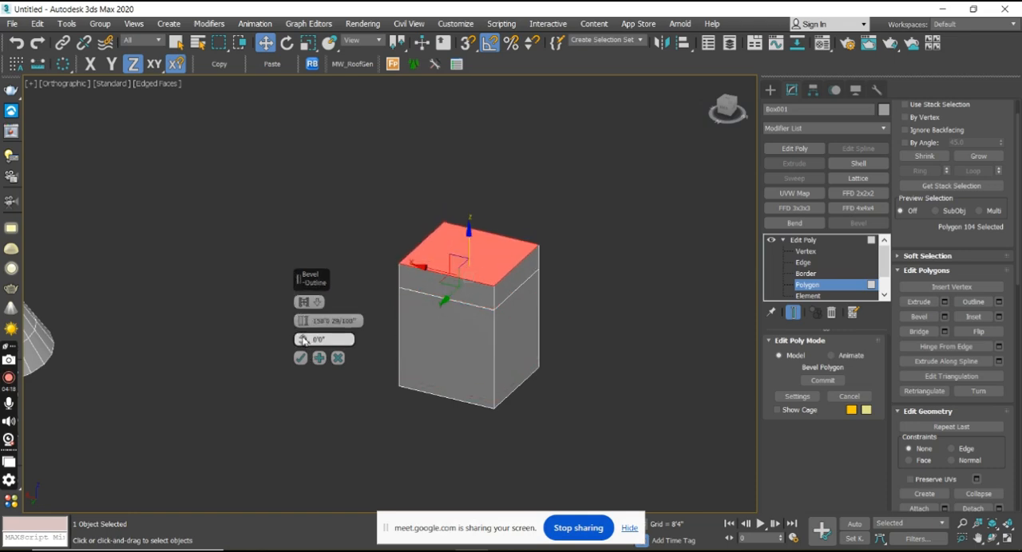
drag(301, 339, 317, 378)
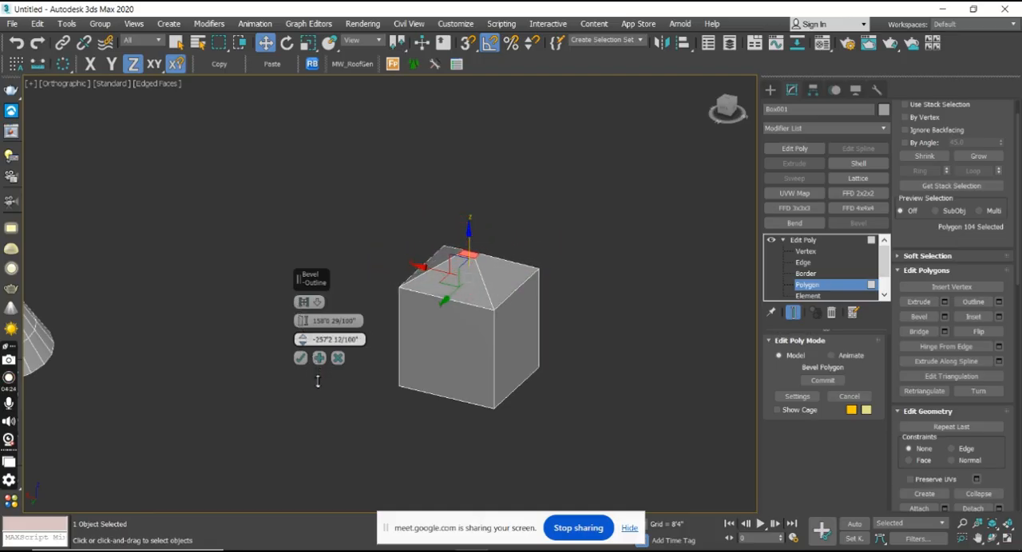
click(300, 358)
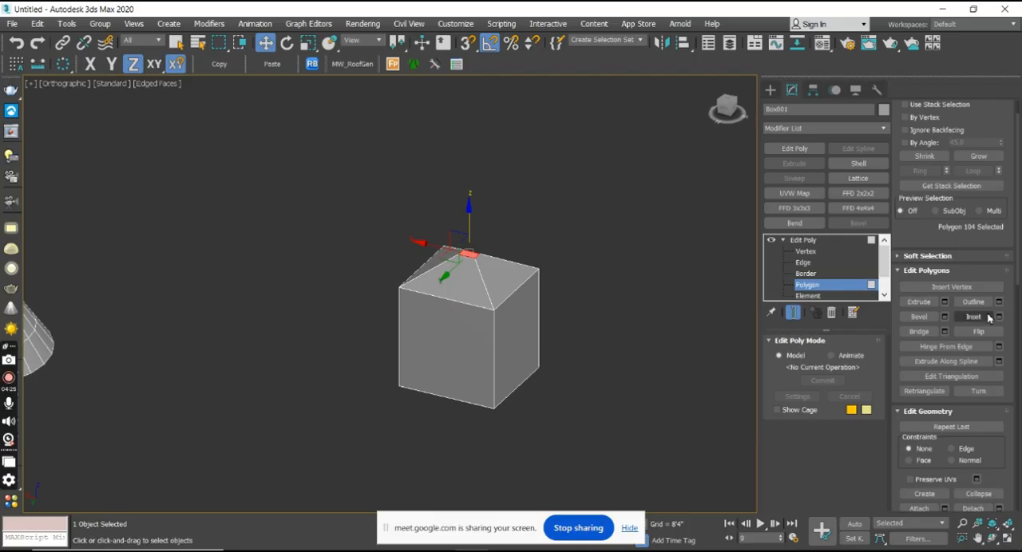
Try an Outline adjustment on the cube's side polygon and cancel it.
alt+middle_drag(264, 348, 212, 296)
click(469, 293)
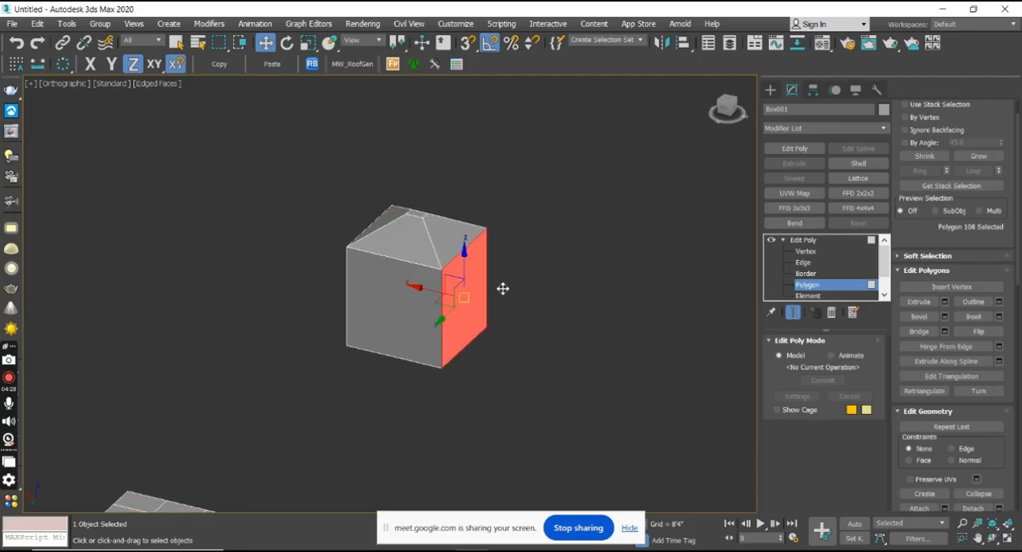
click(998, 302)
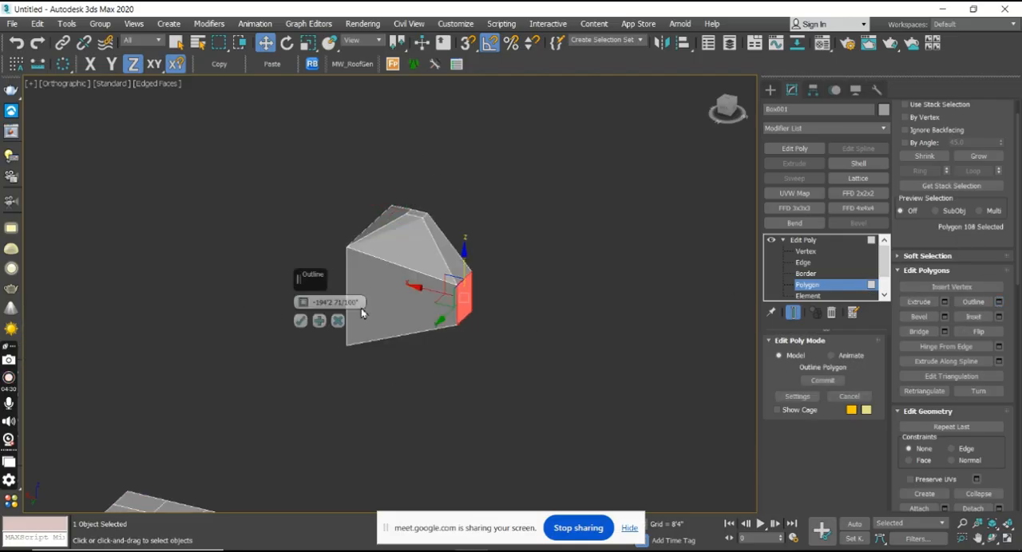
drag(300, 307, 289, 277)
key(ctrl+z)
click(336, 322)
Select the sloped polygon above the cube's side face on its beveled top.
middle_drag(426, 268, 457, 276)
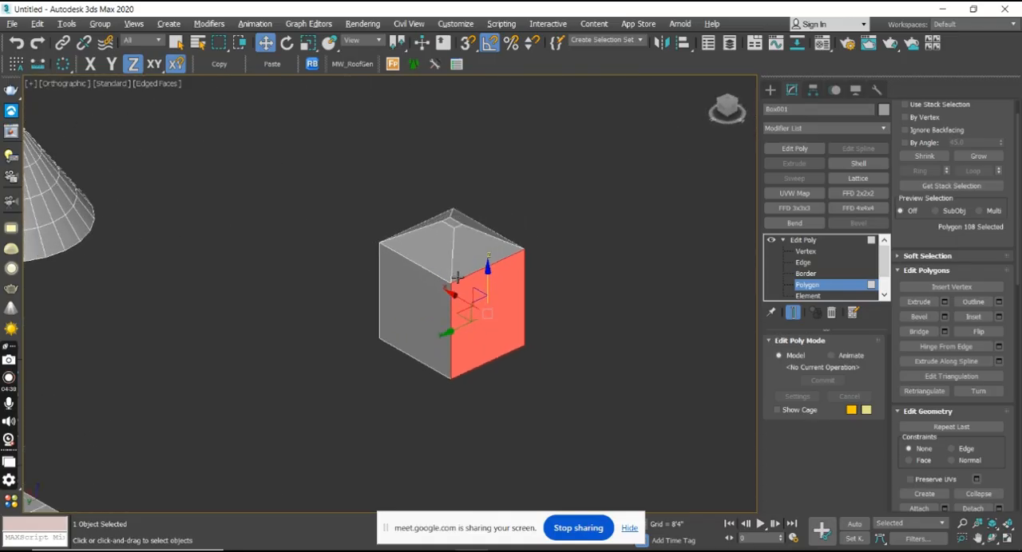
click(467, 264)
scroll(468, 253, up, 5)
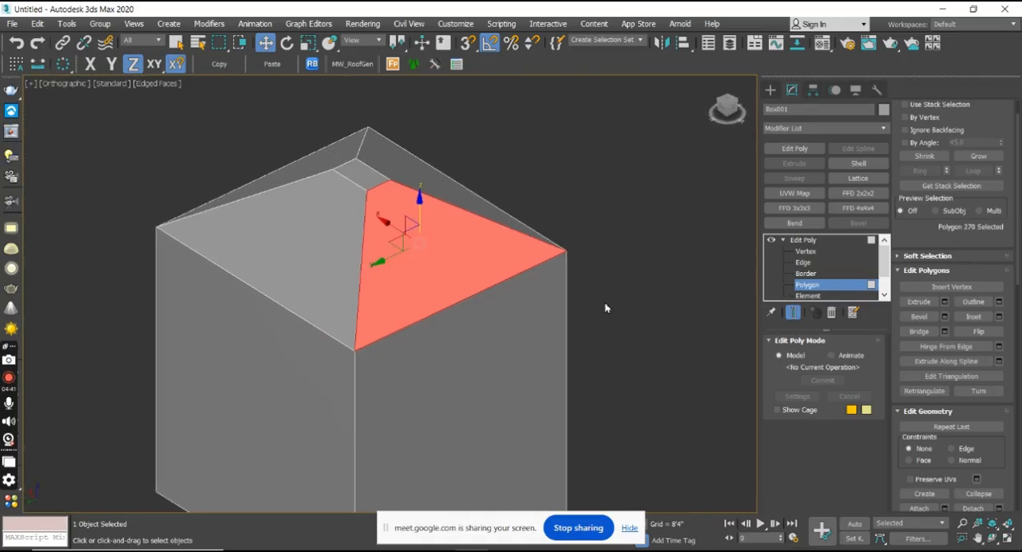
alt+middle_drag(513, 273, 572, 279)
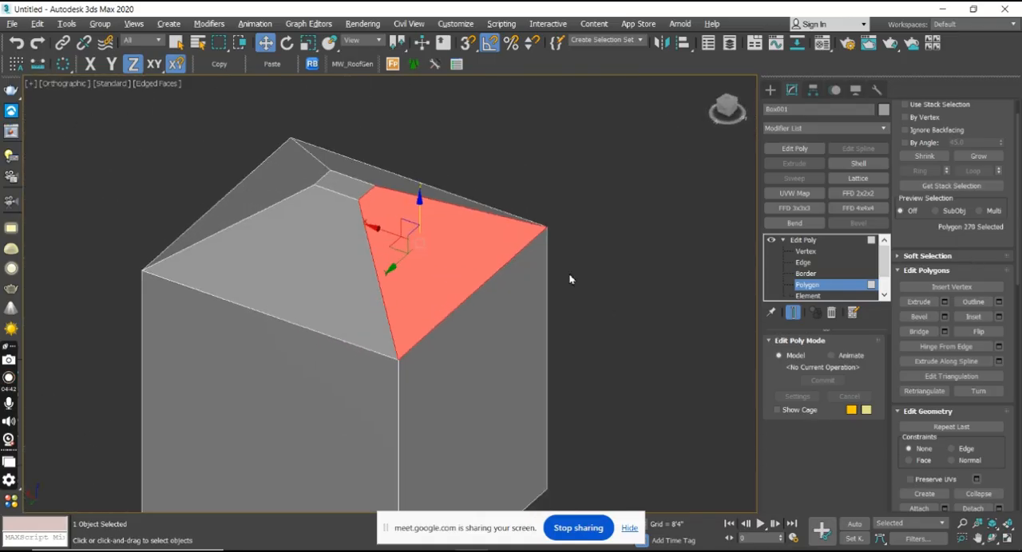
Try a different Bevel height on the sloped polygon and cancel it.
click(945, 317)
drag(302, 321, 322, 389)
click(339, 359)
Inset the sloped polygon, and extrude the inset face outward by 215'4 16/100".
click(997, 316)
click(300, 340)
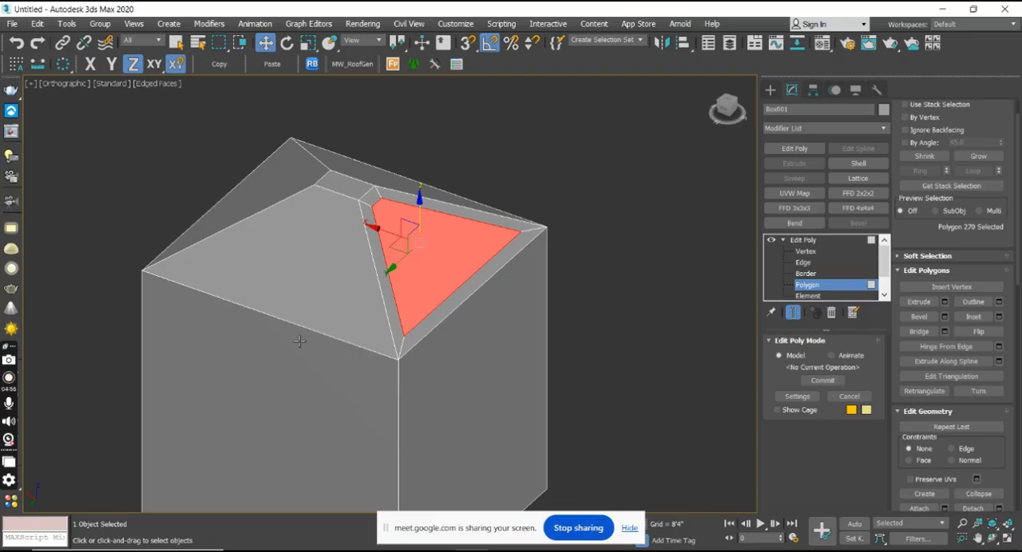
click(945, 303)
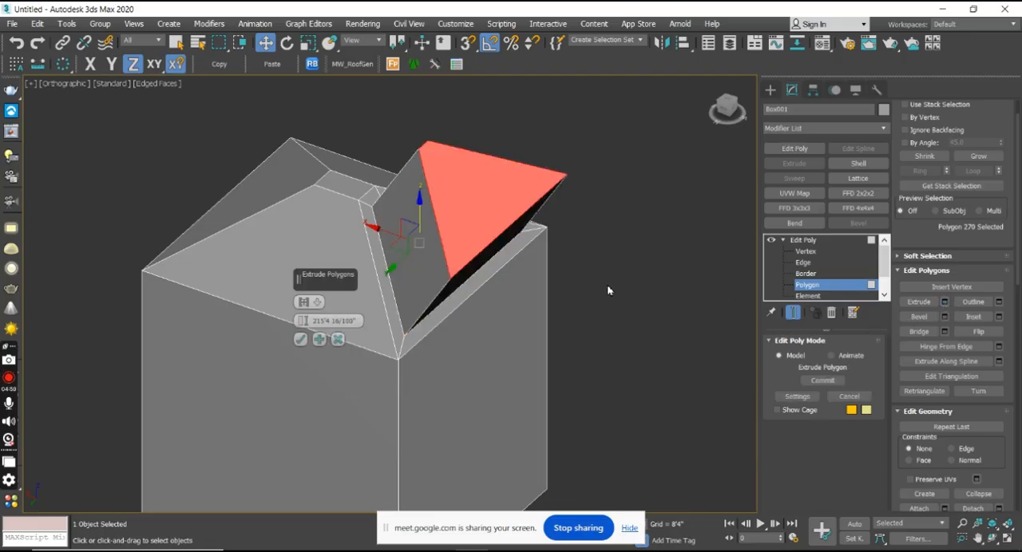
click(302, 339)
middle_drag(532, 344, 540, 364)
scroll(516, 344, down, 5)
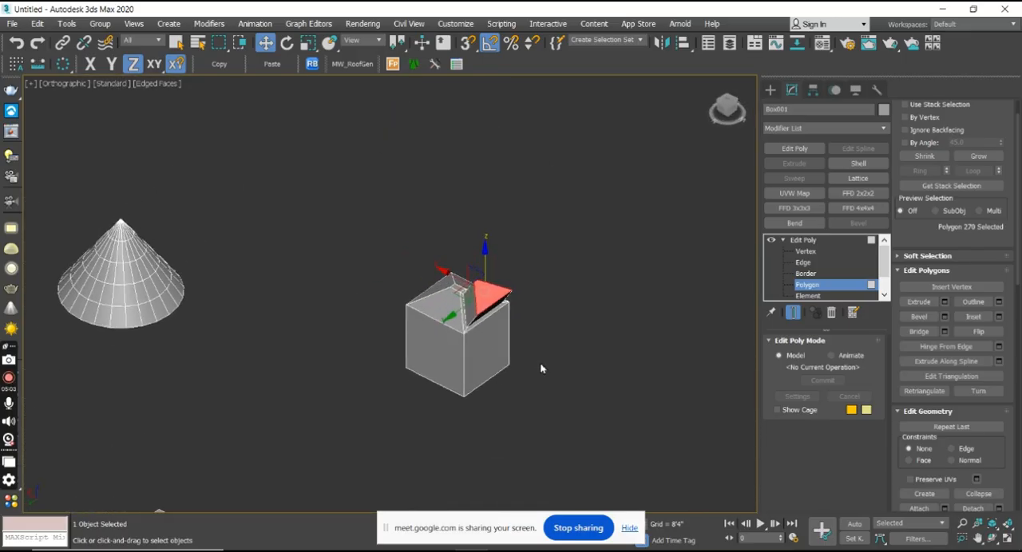
Switch Edit Poly to the Element level and select the whole segmented box with its extruded blocks.
middle_drag(553, 321, 520, 314)
scroll(496, 303, down, 4)
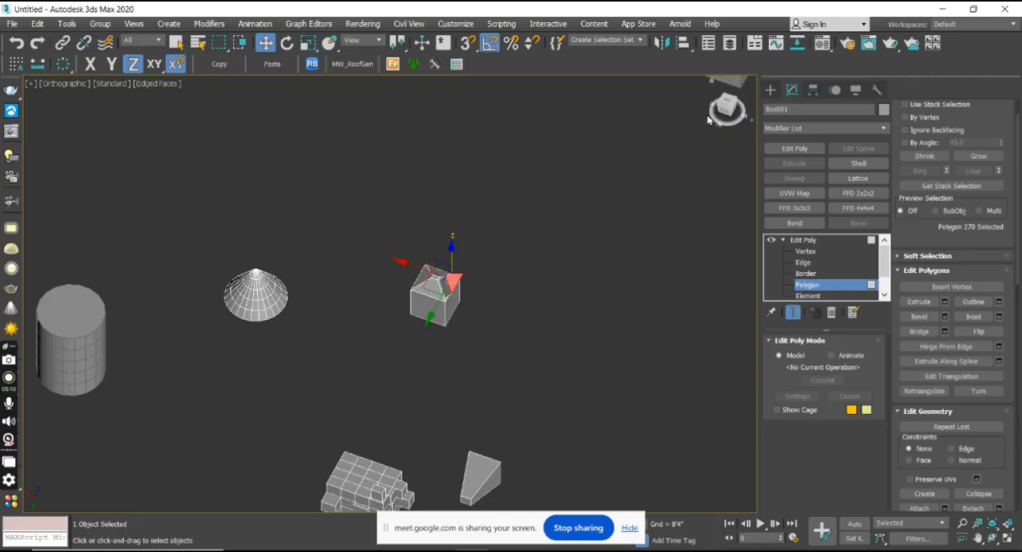
middle_drag(687, 159, 423, 276)
middle_drag(495, 362, 447, 311)
scroll(495, 307, down, 3)
alt+middle_drag(317, 359, 372, 372)
scroll(372, 372, up, 4)
middle_drag(444, 390, 431, 296)
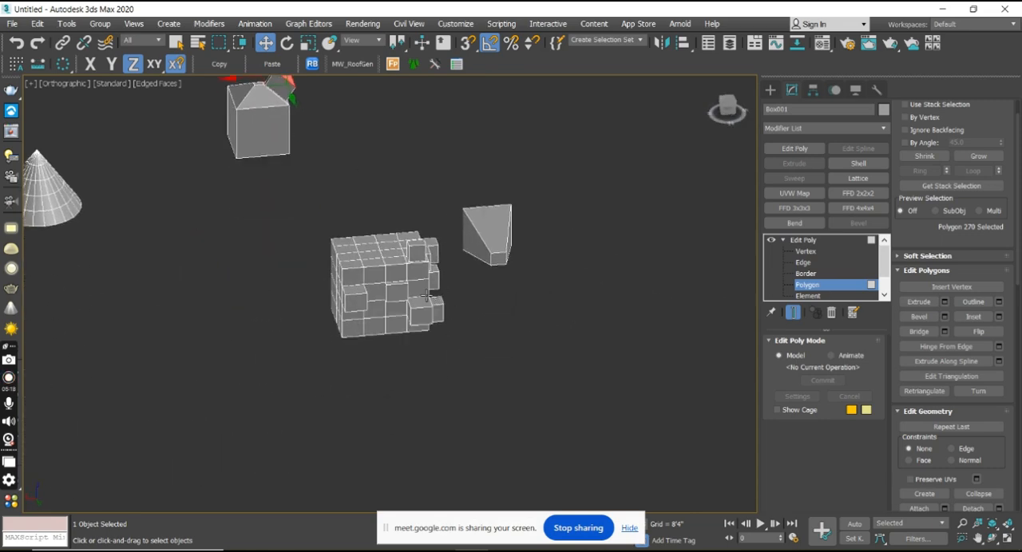
click(813, 294)
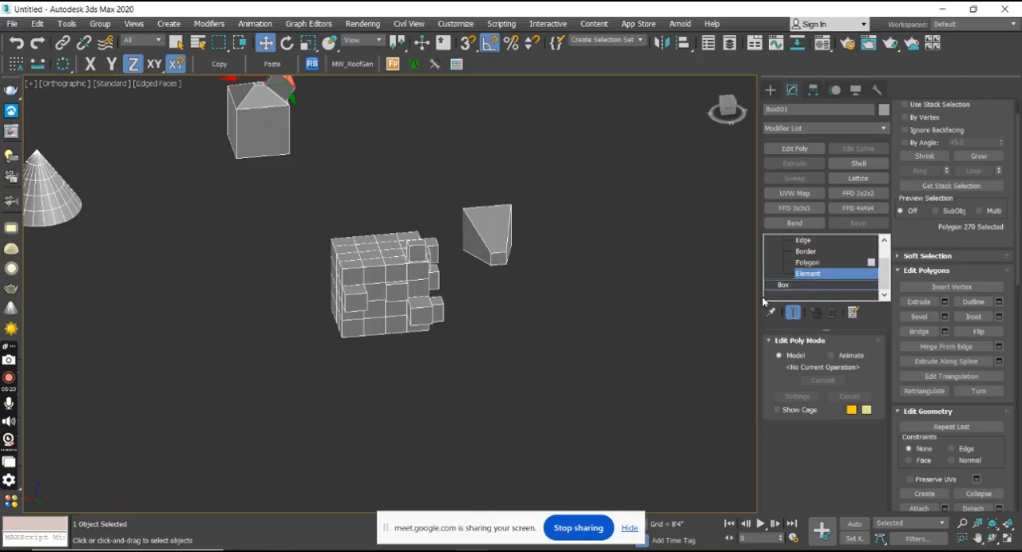
drag(317, 208, 317, 209)
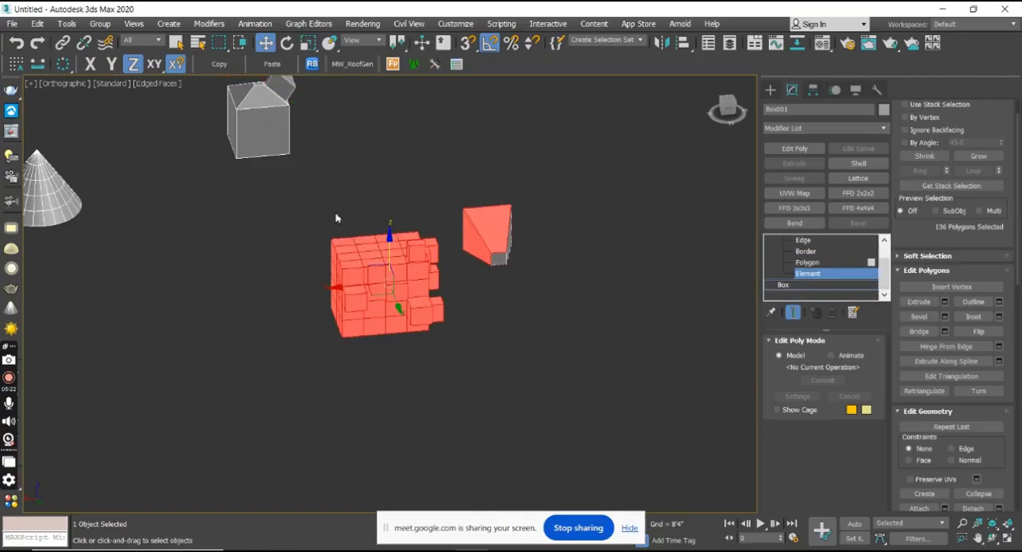
drag(458, 357, 458, 355)
middle_drag(501, 303, 654, 297)
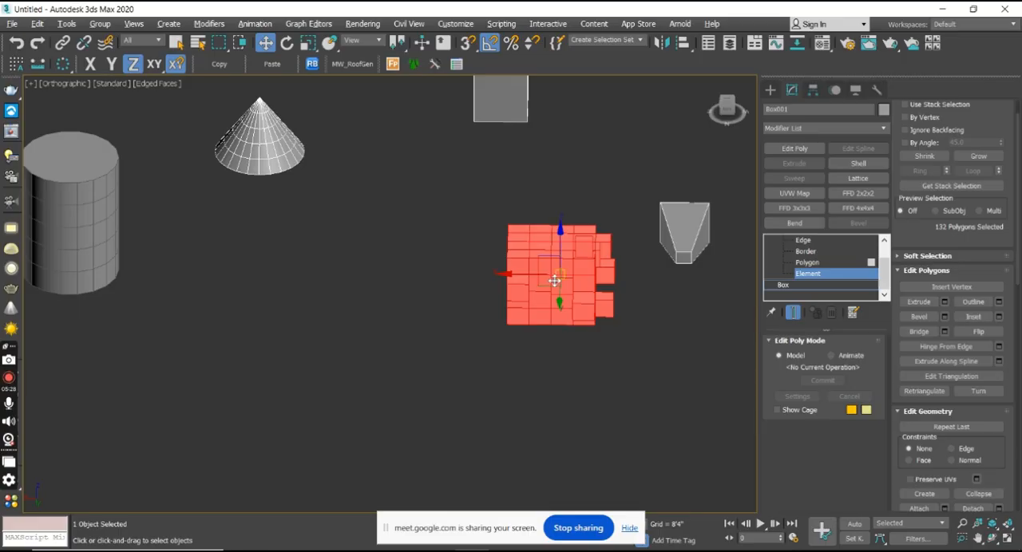
key(alt+v)
click(494, 217)
key(ctrl+v)
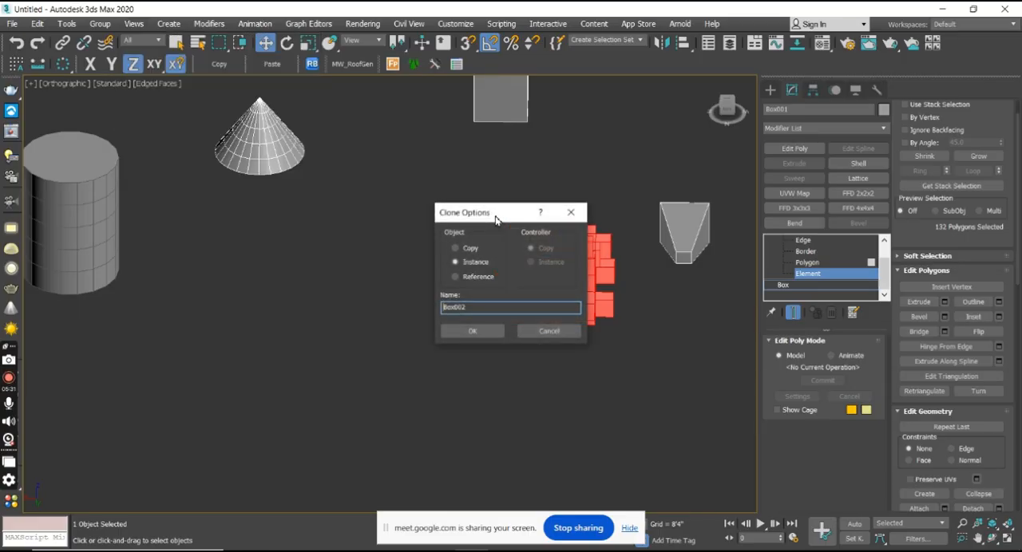
click(569, 213)
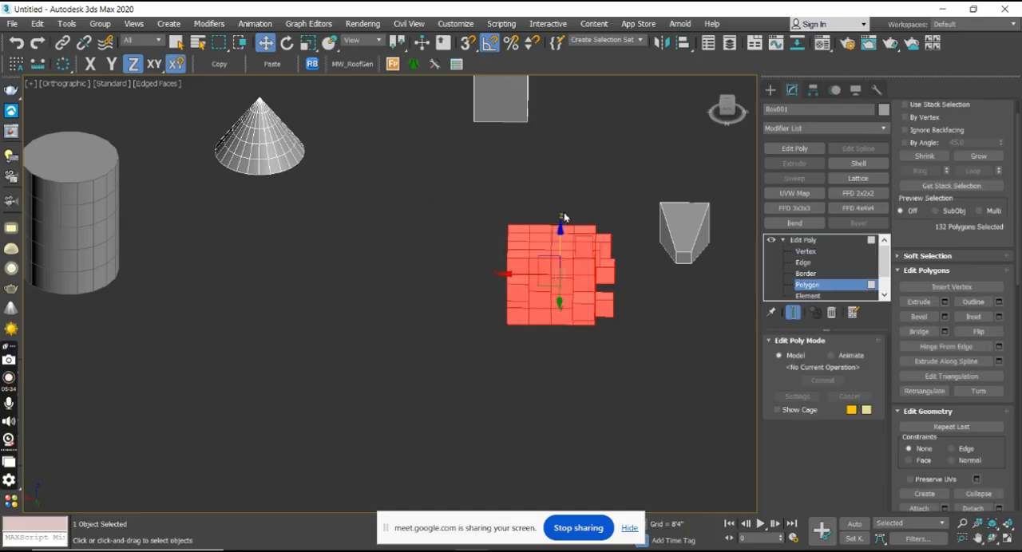
Clone the segmented box object as an instance named Box002.
key(ctrl+v)
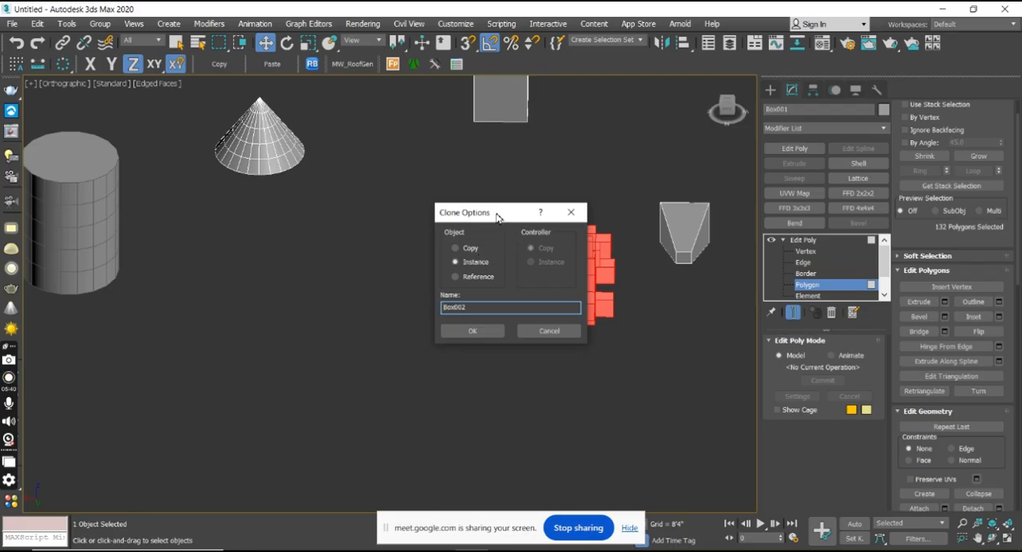
drag(497, 217, 344, 223)
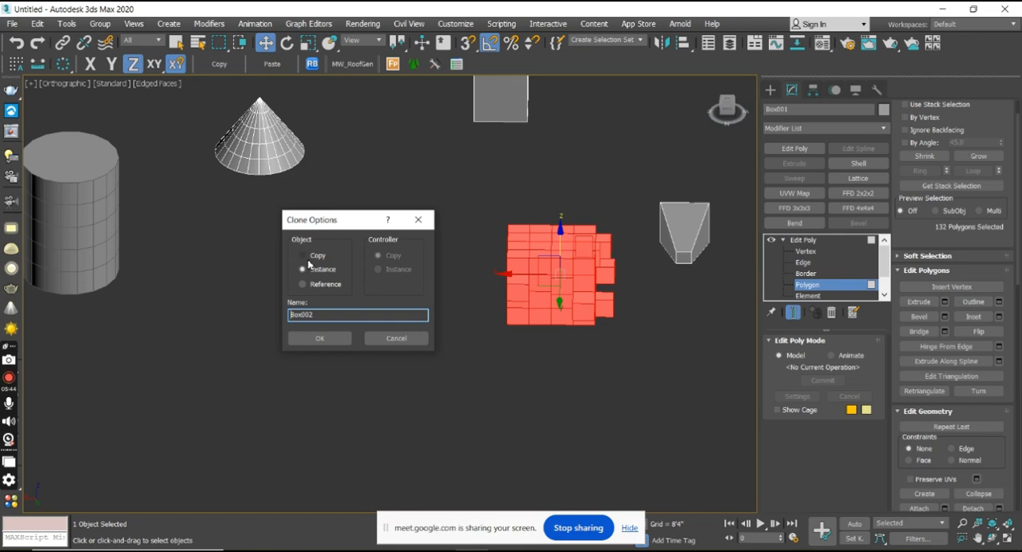
click(319, 339)
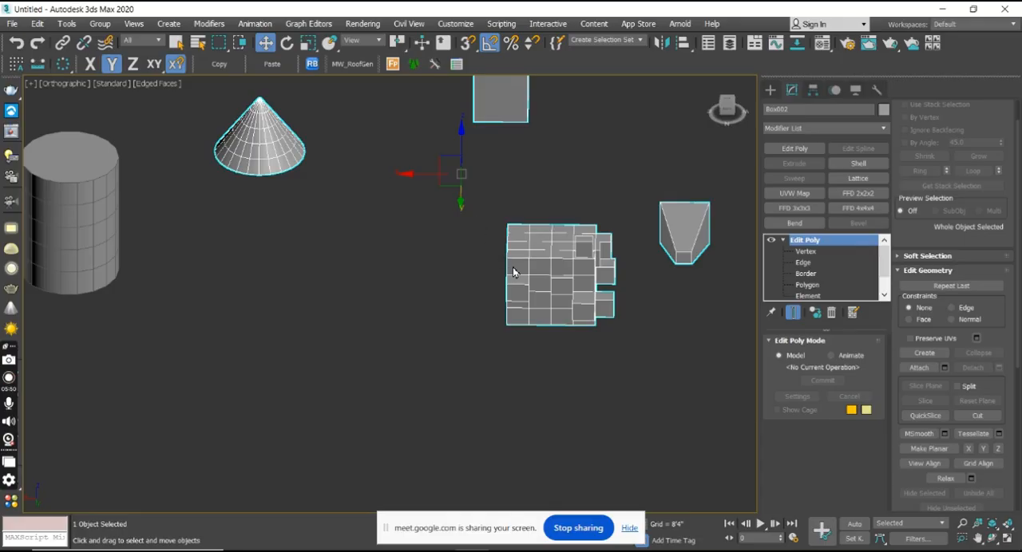
Move the instanced clone well away from the original group of shapes.
drag(537, 278, 403, 283)
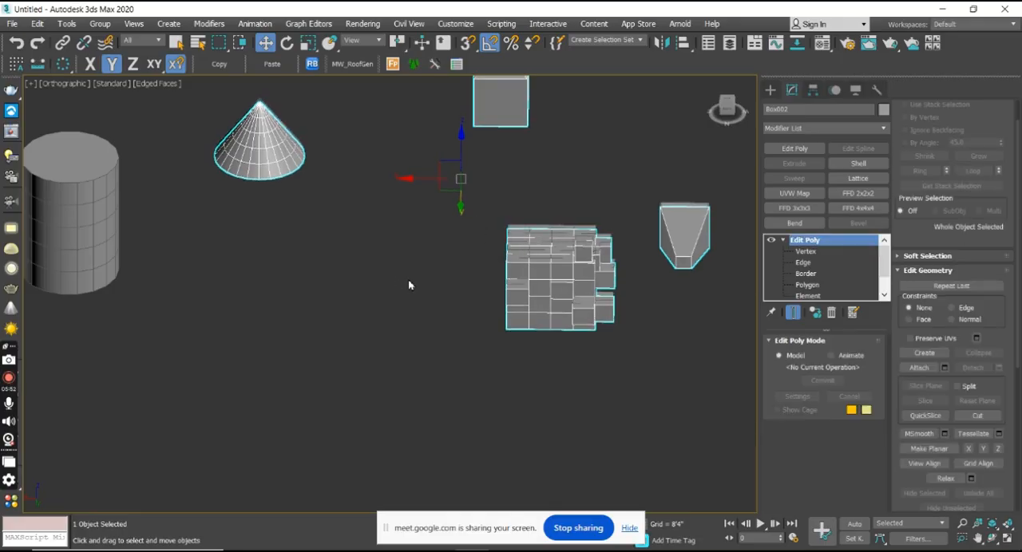
drag(550, 283, 546, 380)
middle_drag(616, 370, 472, 295)
middle_drag(333, 208, 471, 269)
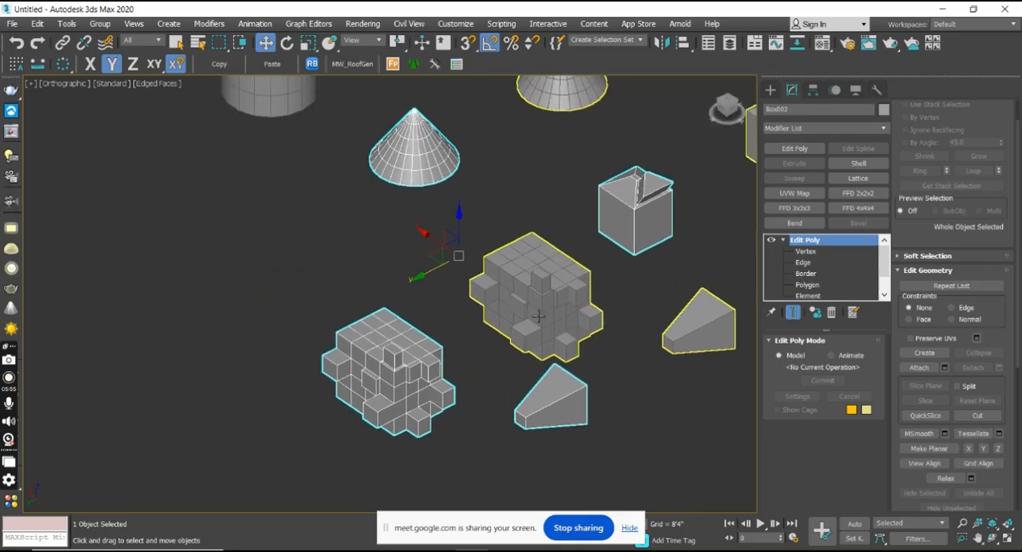
scroll(513, 306, down, 3)
drag(457, 306, 325, 358)
middle_drag(581, 360, 568, 276)
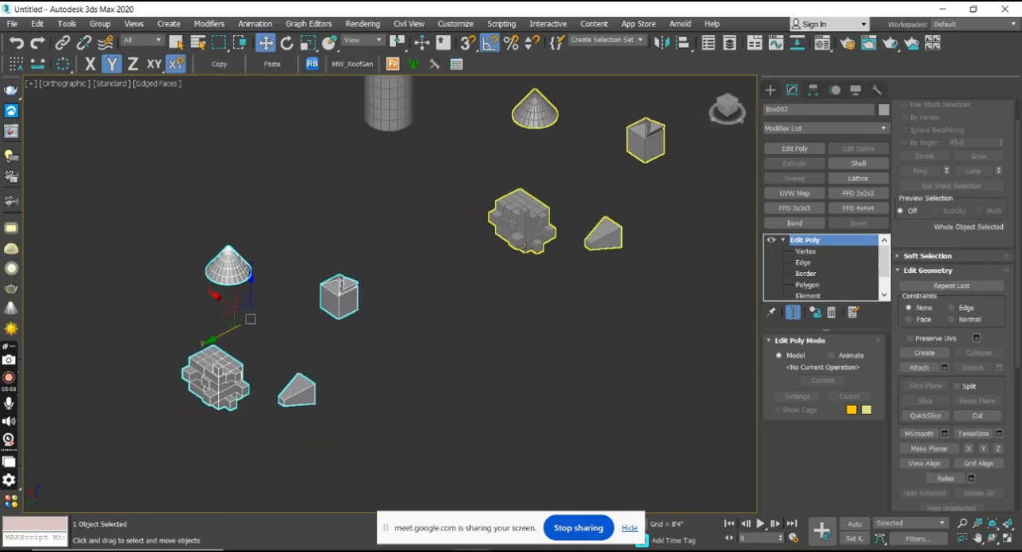
Select the original object and, at the Vertex level, pull vertices of its segmented box downward and sideways to test the instance link.
click(500, 305)
middle_drag(414, 289, 447, 307)
click(577, 239)
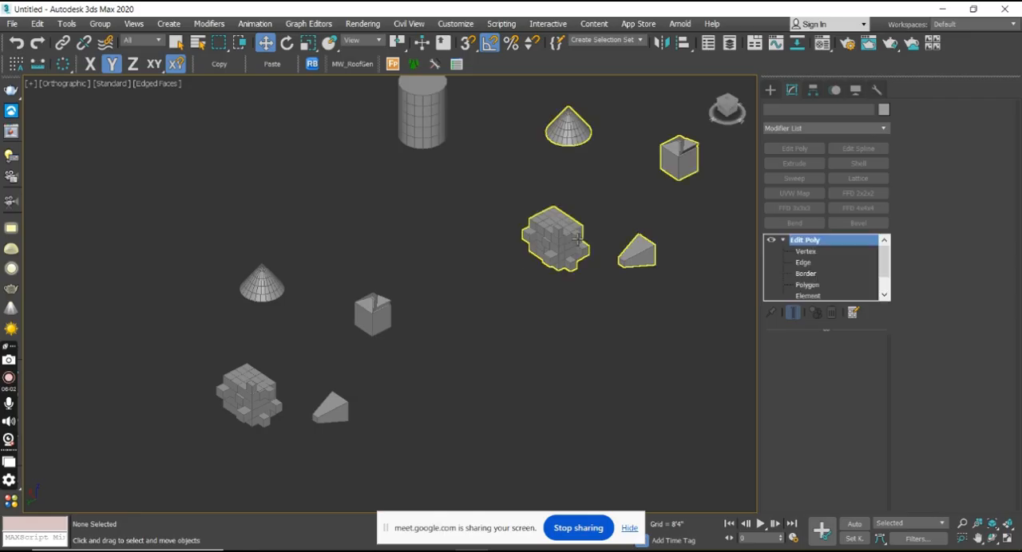
click(806, 251)
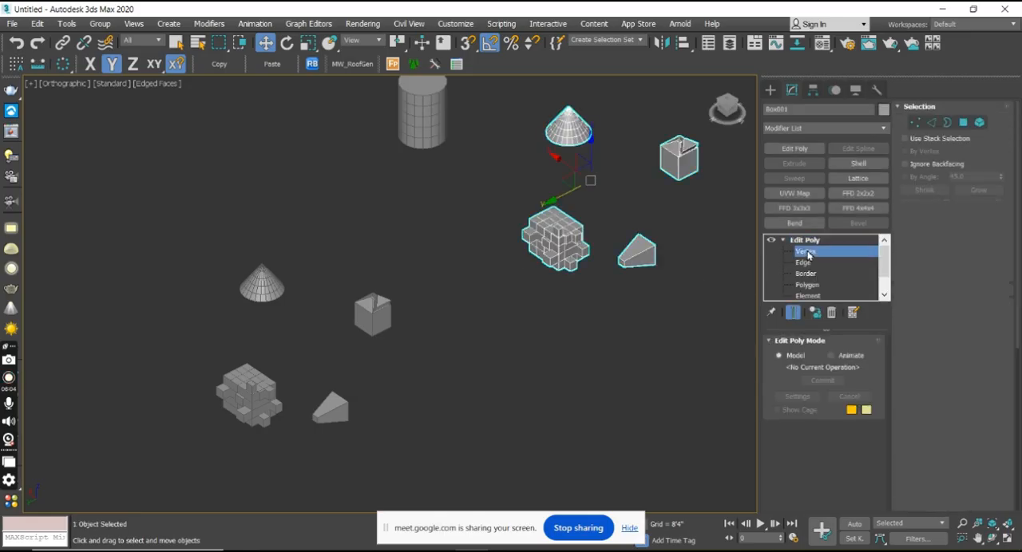
drag(543, 225, 548, 312)
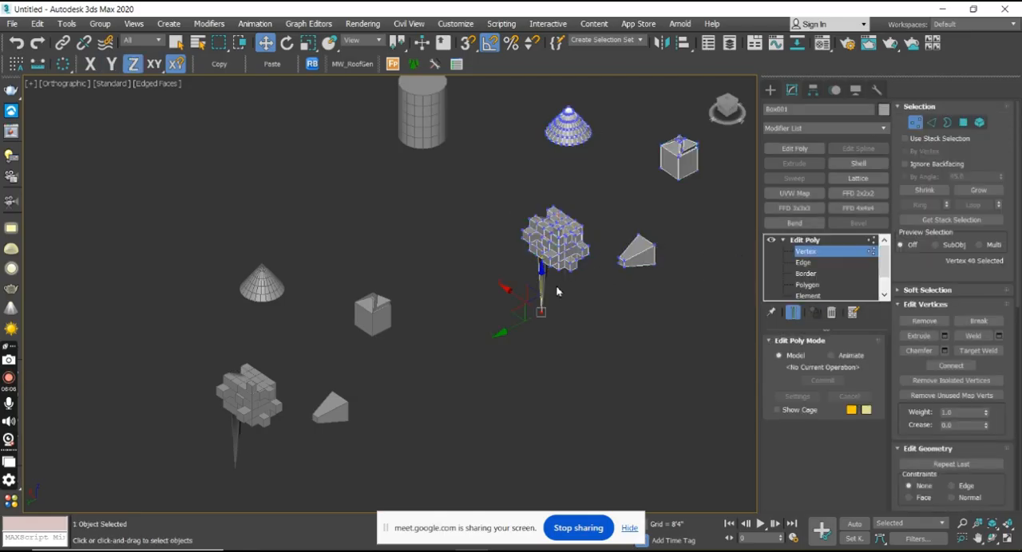
drag(544, 274, 617, 214)
click(657, 257)
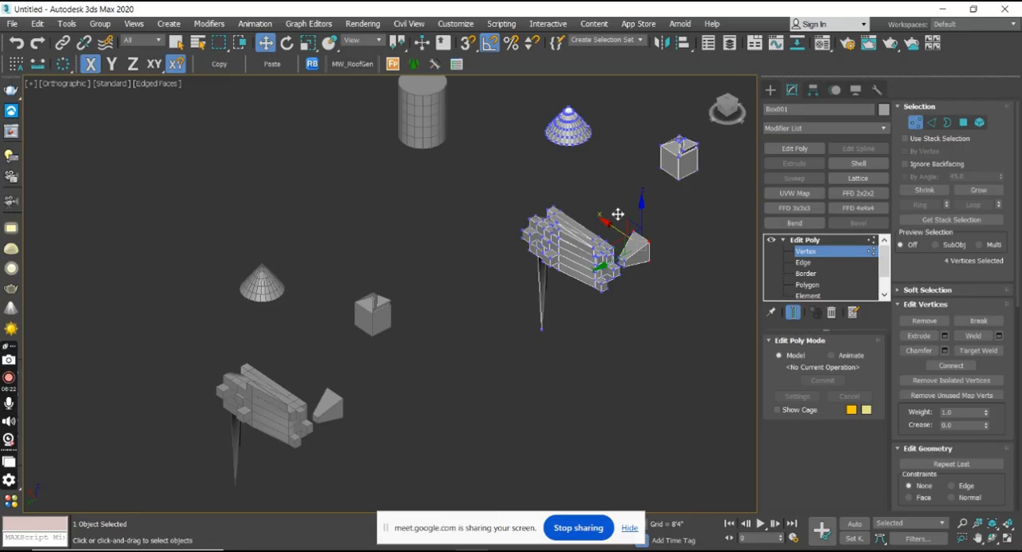
Undo the vertex edits on the segmented box and the clone's move.
key(ctrl+z)
key(ctrl+z)
key(ctrl+z)
key(ctrl+z)
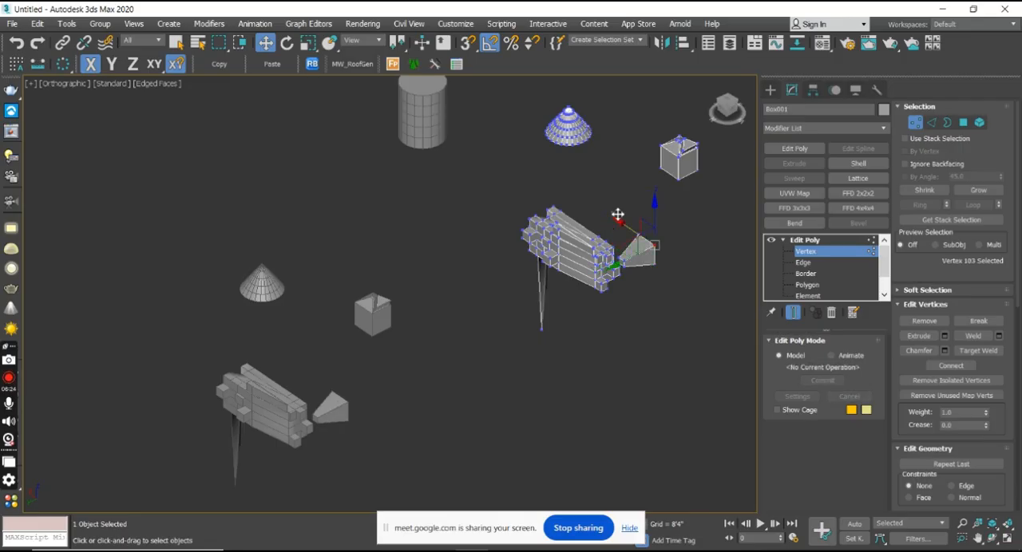
key(ctrl+z)
key(ctrl+z)
key(ctrl+z)
key(ctrl+z)
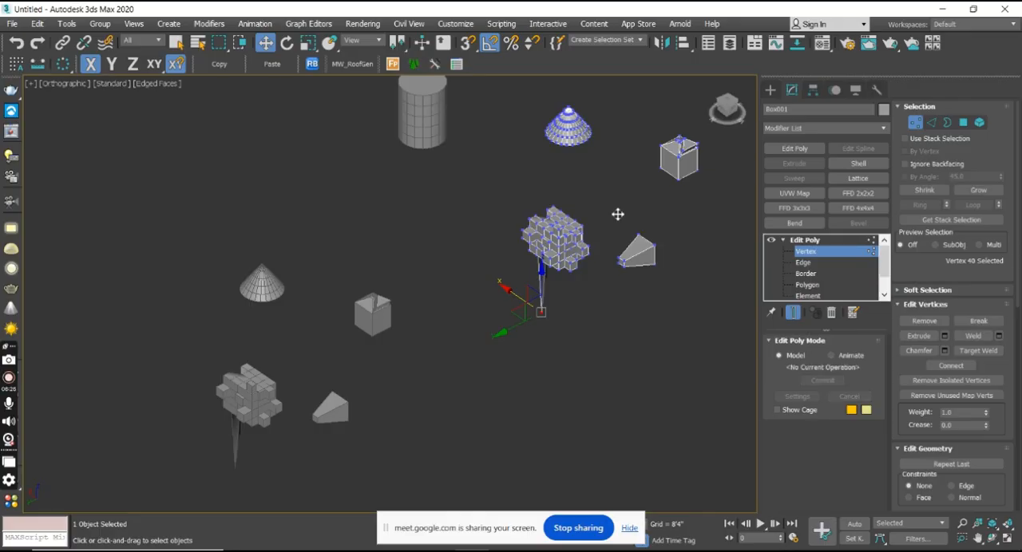
key(ctrl+z)
key(ctrl+z)
key(ctrl+z)
key(ctrl+z)
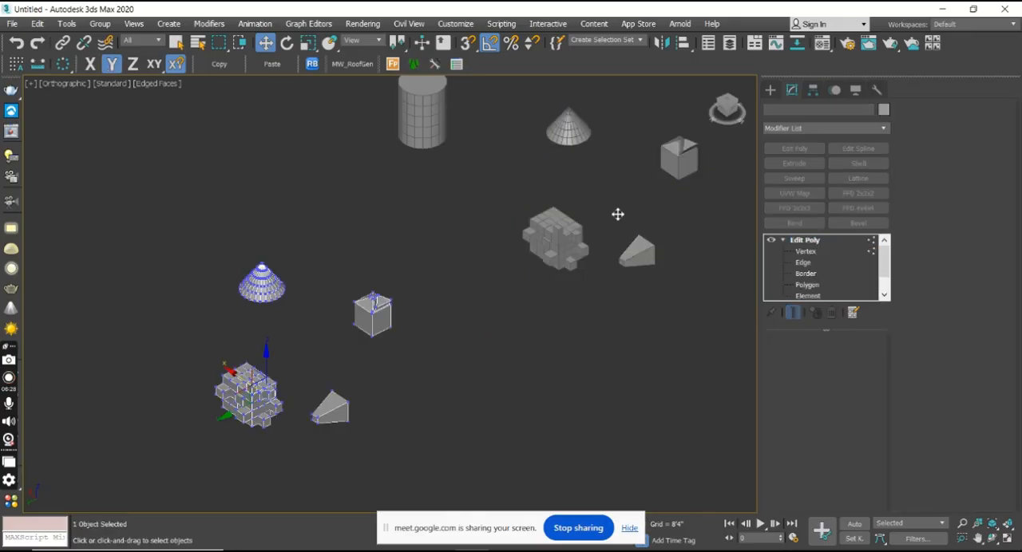
key(ctrl+z)
key(ctrl+z)
Switch the clone's Edit Poly to the Element level with the whole segmented box selected.
middle_drag(586, 287, 446, 287)
middle_drag(361, 192, 422, 327)
scroll(473, 275, down, 5)
middle_drag(539, 283, 497, 243)
scroll(390, 270, up, 8)
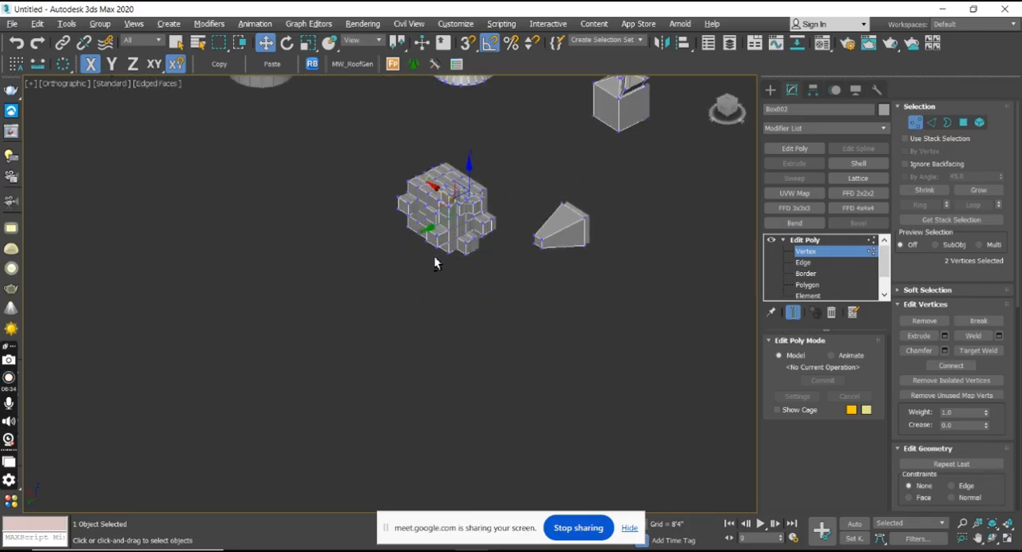
click(827, 296)
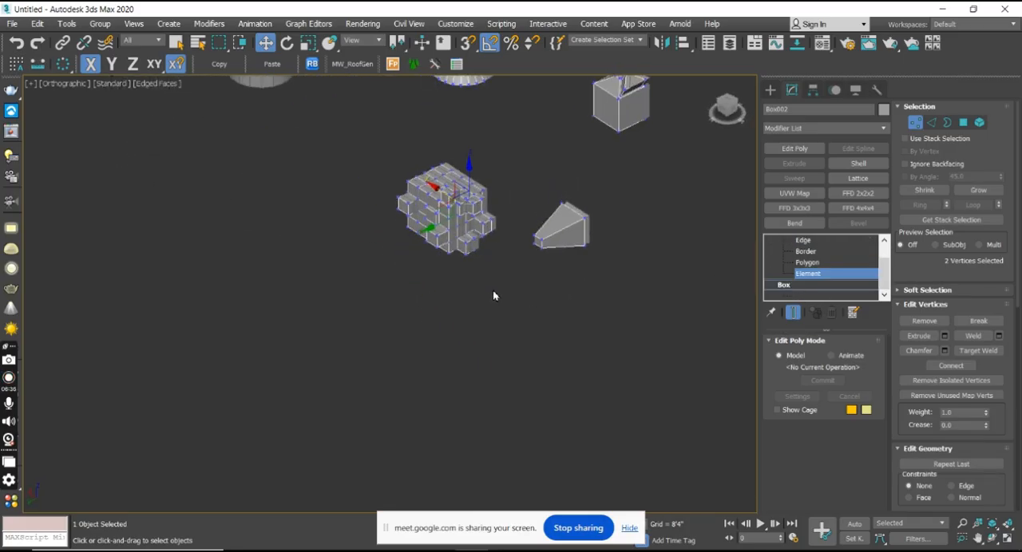
drag(410, 189, 353, 154)
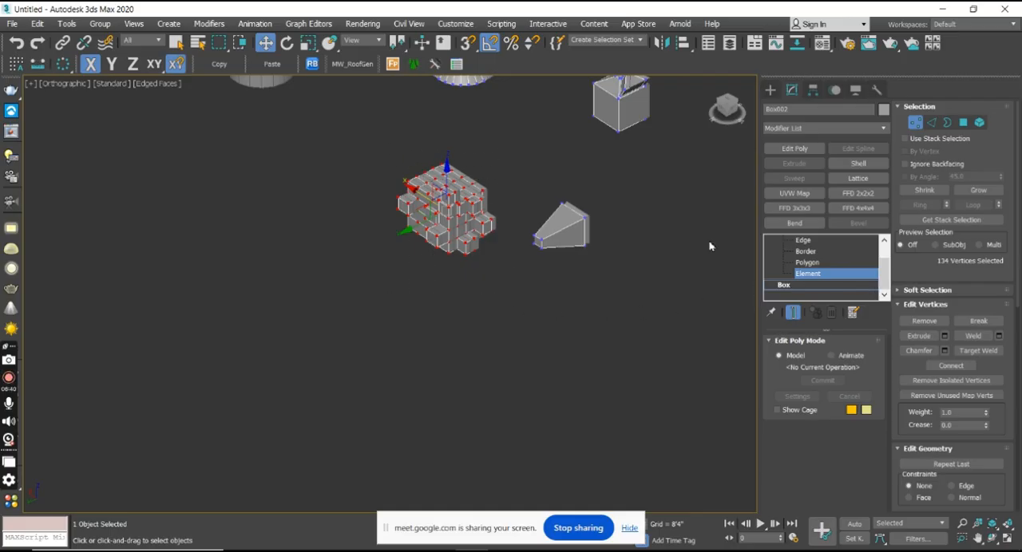
click(834, 275)
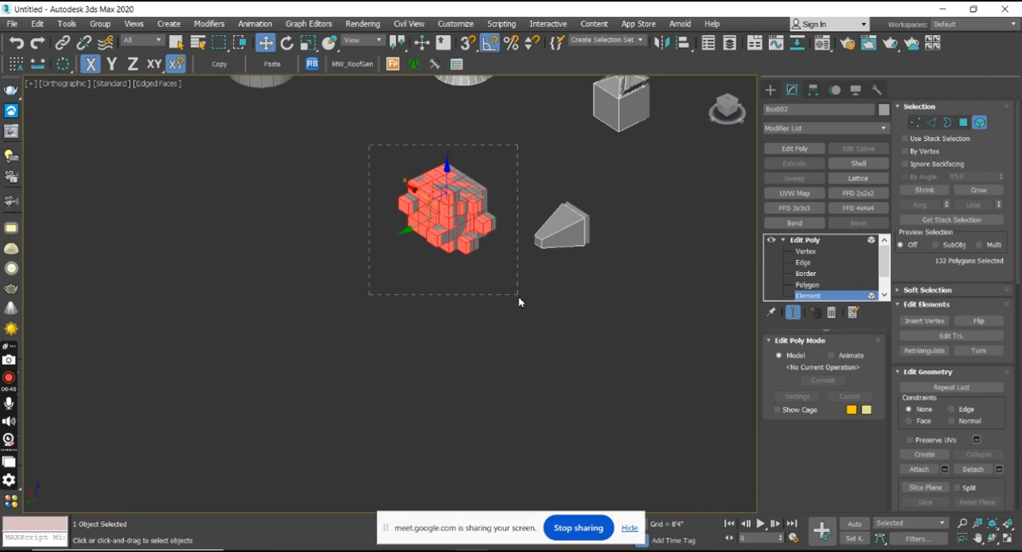
Try to move the clone's segmented box element along the Y axis, away from the neighbouring shapes.
click(573, 237)
middle_drag(589, 227, 572, 336)
click(609, 225)
click(431, 307)
alt+middle_drag(444, 298, 428, 336)
drag(378, 330, 344, 332)
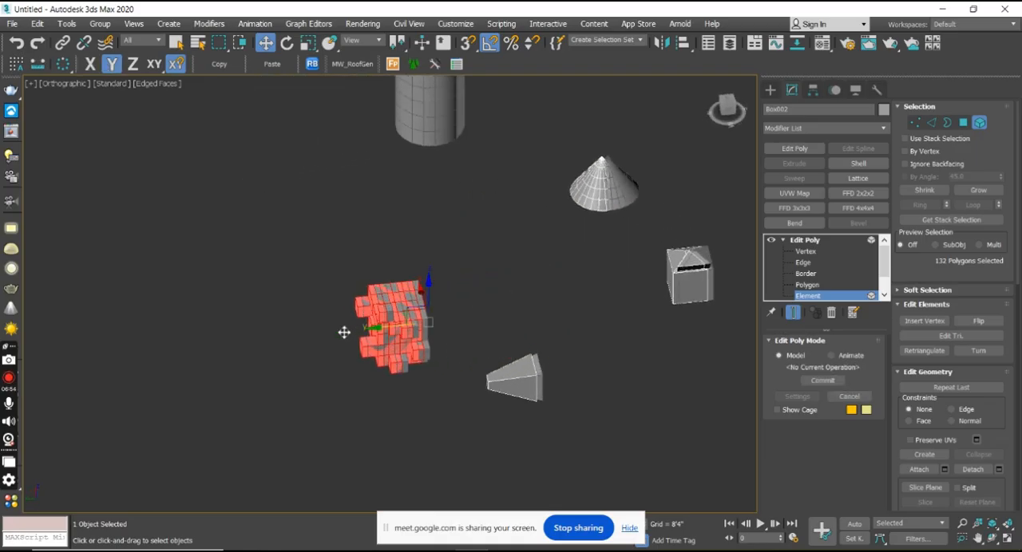
scroll(449, 331, down, 4)
middle_drag(451, 333, 603, 327)
drag(514, 331, 424, 330)
middle_drag(490, 360, 584, 344)
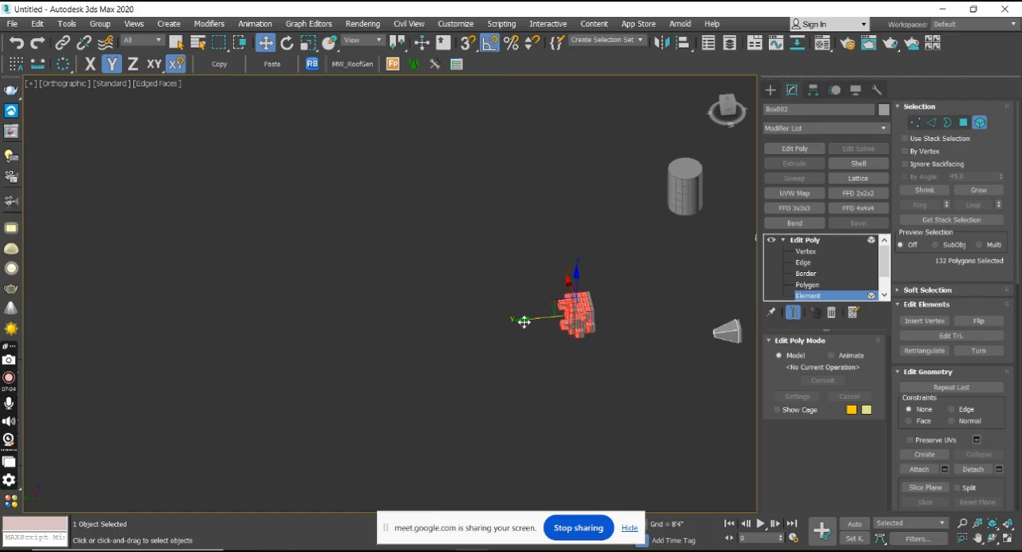
mouse_move(368, 328)
shift+mouse_down()
mouse_move(317, 330)
mouse_move(322, 338)
shift+mouse_up()
click(577, 297)
mouse_move(594, 295)
middle_down()
mouse_move(415, 299)
mouse_move(548, 307)
middle_up()
Switch Edit Poly to the Polygon level and select single polygons on the segmented box's side and top faces.
scroll(335, 356, up, 5)
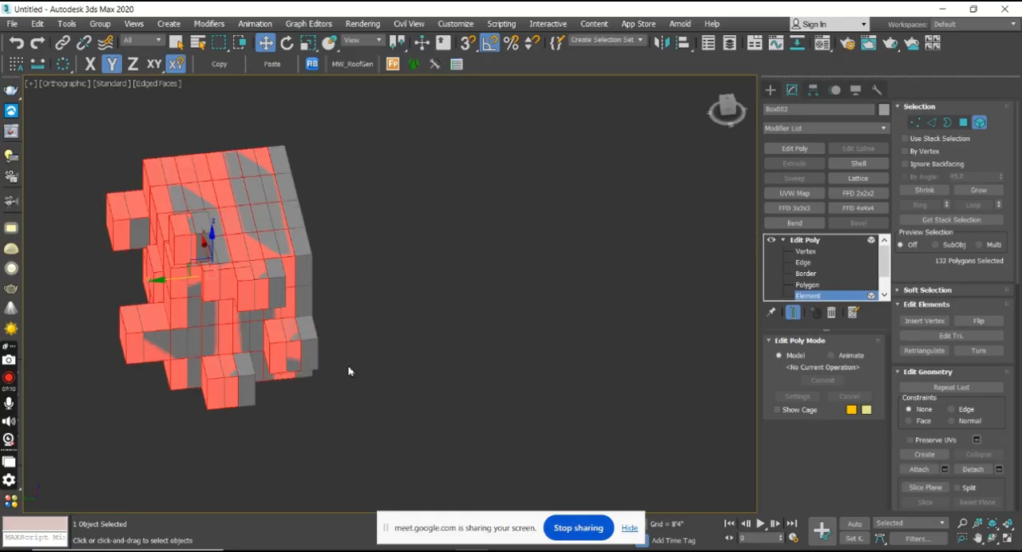
scroll(294, 315, up, 5)
scroll(294, 313, down, 10)
alt+middle_drag(299, 324, 500, 272)
scroll(356, 315, up, 5)
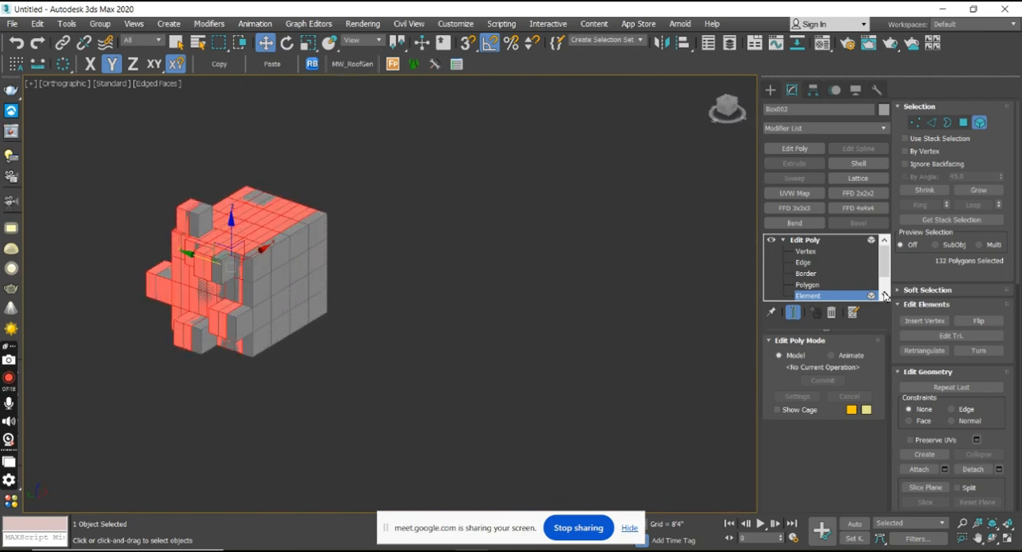
click(807, 284)
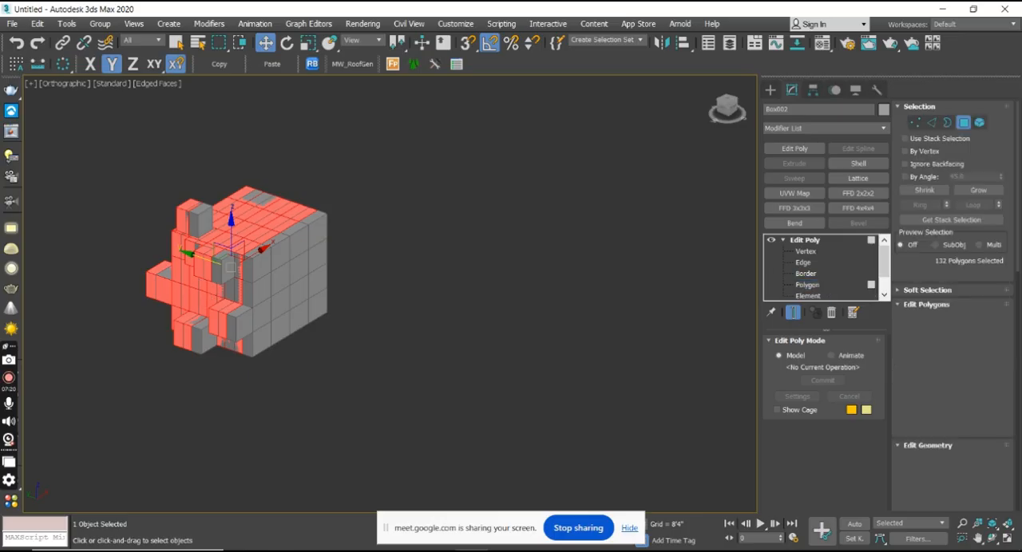
click(284, 307)
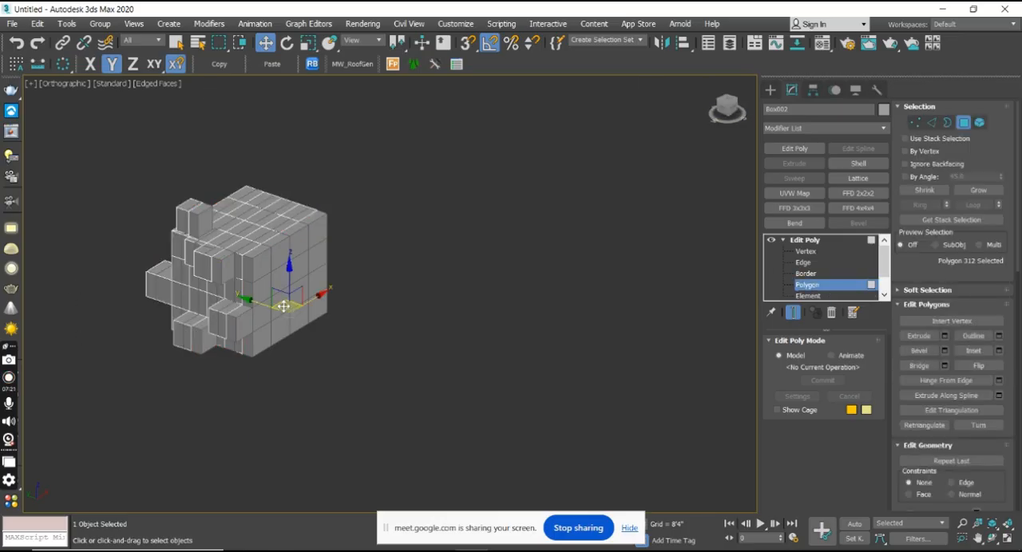
key(F8)
scroll(277, 302, up, 5)
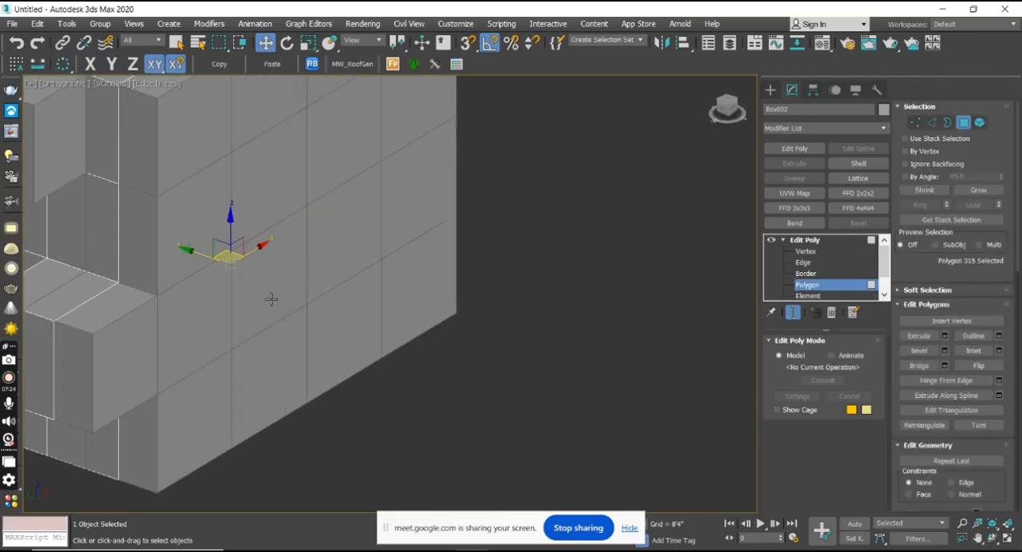
scroll(269, 297, down, 5)
click(192, 232)
scroll(211, 221, up, 5)
click(217, 210)
scroll(247, 244, up, 3)
scroll(304, 263, down, 5)
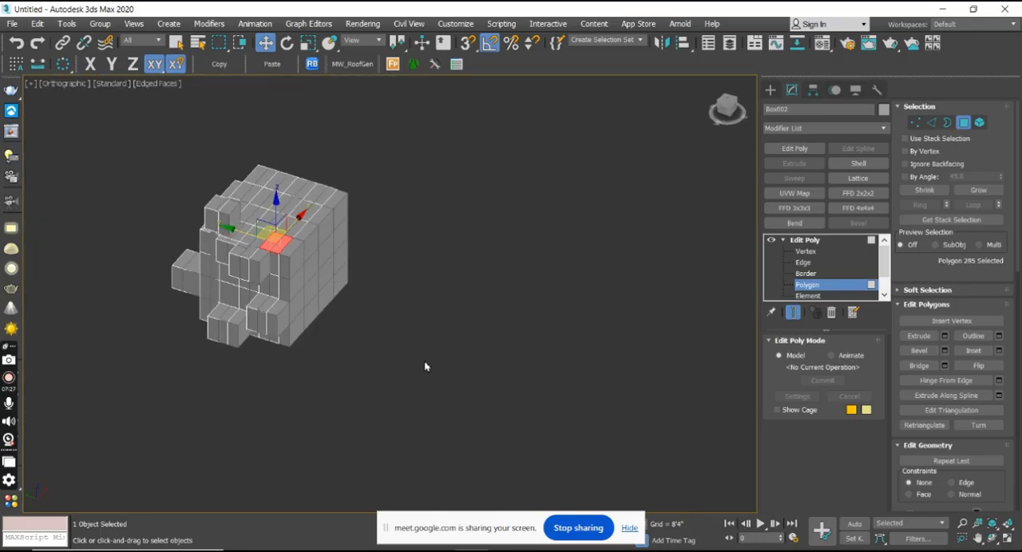
Select all polygons of the clone's segmented box and delete them.
drag(115, 135, 115, 136)
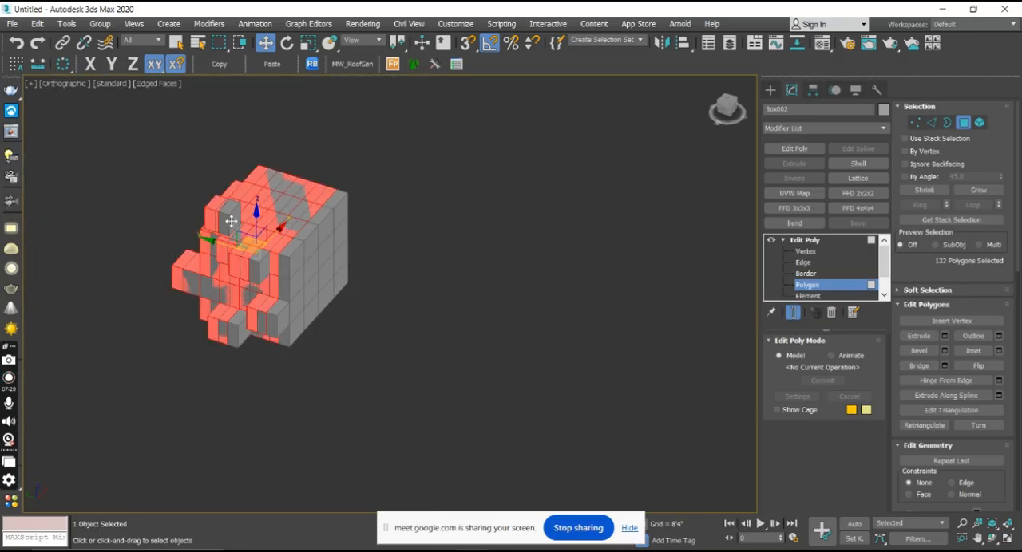
key(Delete)
scroll(293, 303, down, 5)
middle_drag(449, 298, 260, 195)
scroll(283, 279, down, 5)
middle_drag(549, 337, 604, 284)
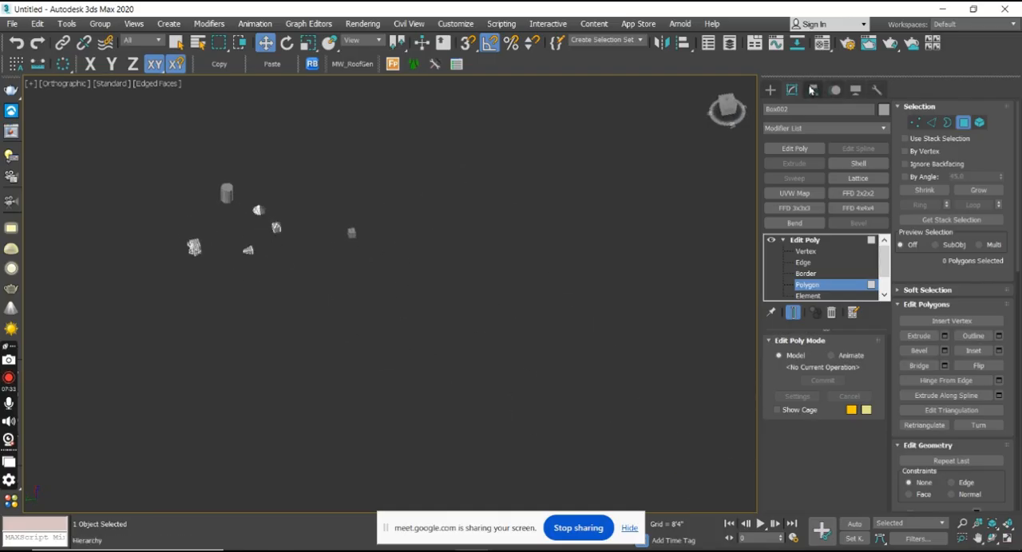
Create two boxes in the empty area, one about 1209' long and the other about 1677' long and 2069' high.
click(770, 90)
click(799, 167)
middle_drag(409, 308, 436, 285)
scroll(436, 285, up, 3)
drag(436, 273, 422, 288)
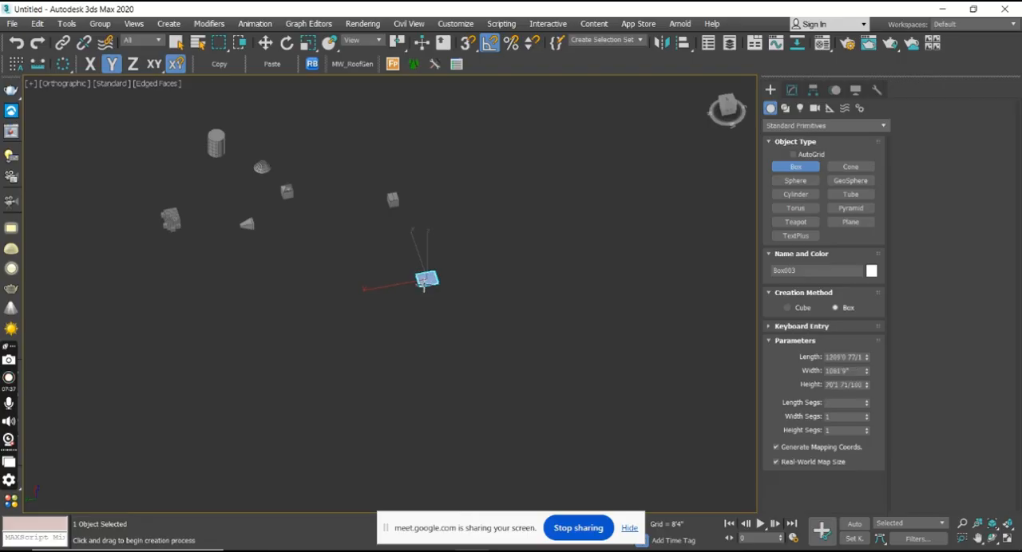
click(419, 260)
drag(505, 258, 486, 269)
click(482, 246)
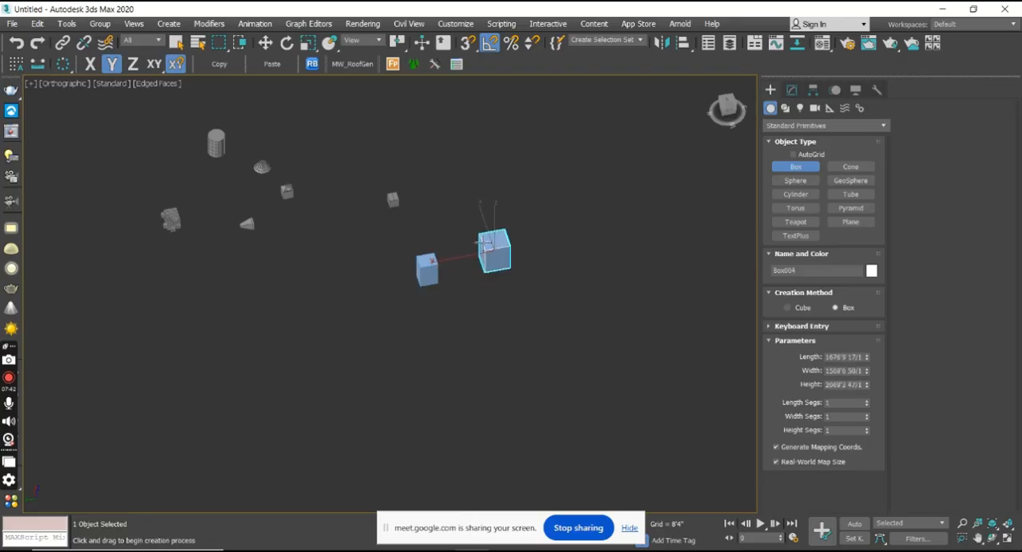
Show the two new boxes in the Left view and apply an Edit Poly modifier to the larger one.
key(w)
mouse_move(522, 286)
alt+middle_down()
mouse_move(513, 310)
mouse_move(521, 290)
alt+middle_up()
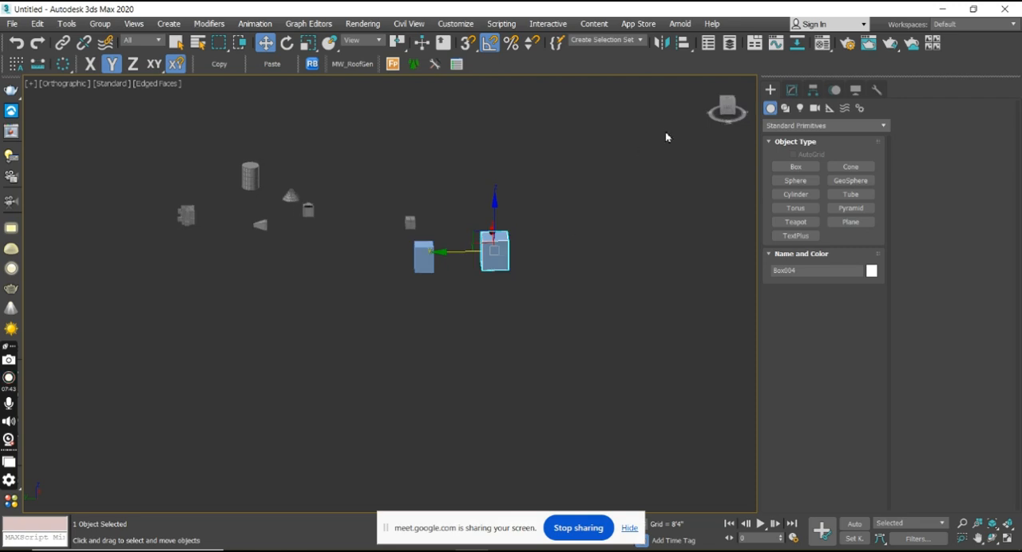
click(720, 108)
scroll(485, 213, up, 4)
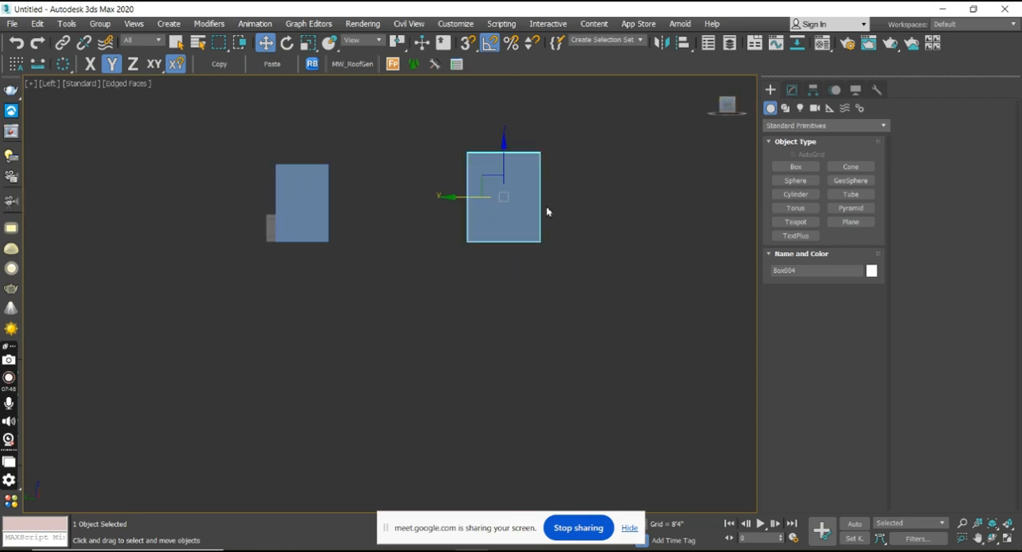
click(790, 91)
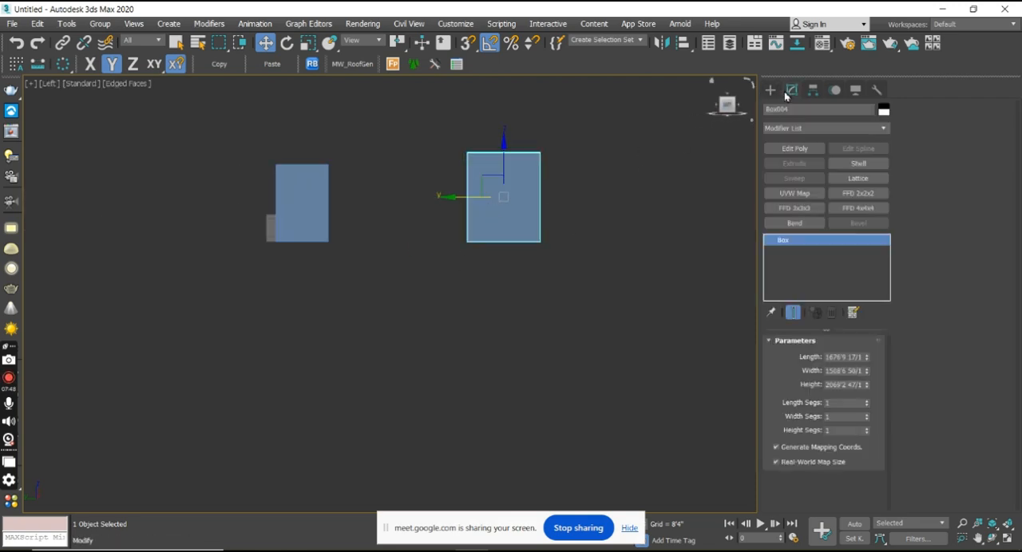
click(795, 150)
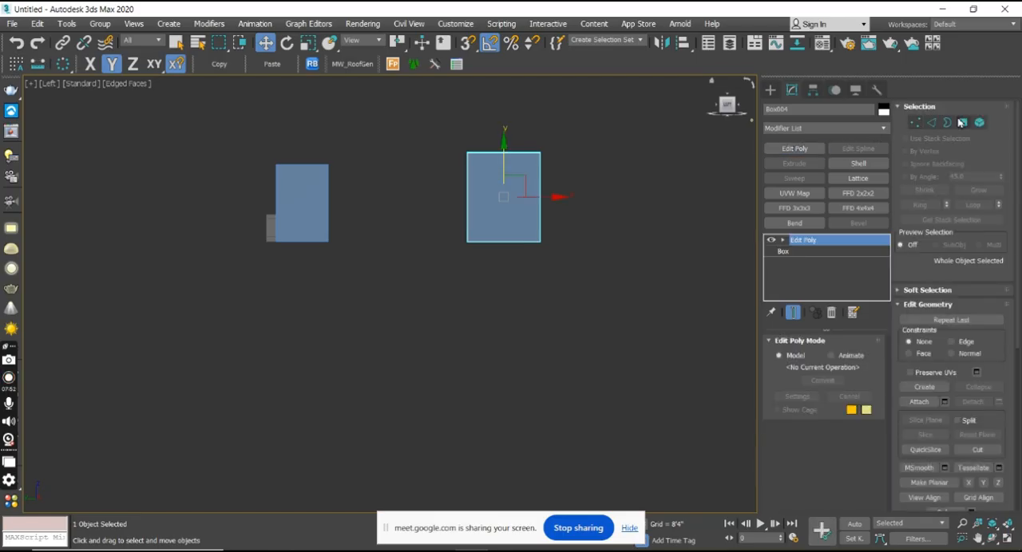
Switch the larger box's Edit Poly to the Polygon level and close the interrupting chat notification and window.
click(963, 124)
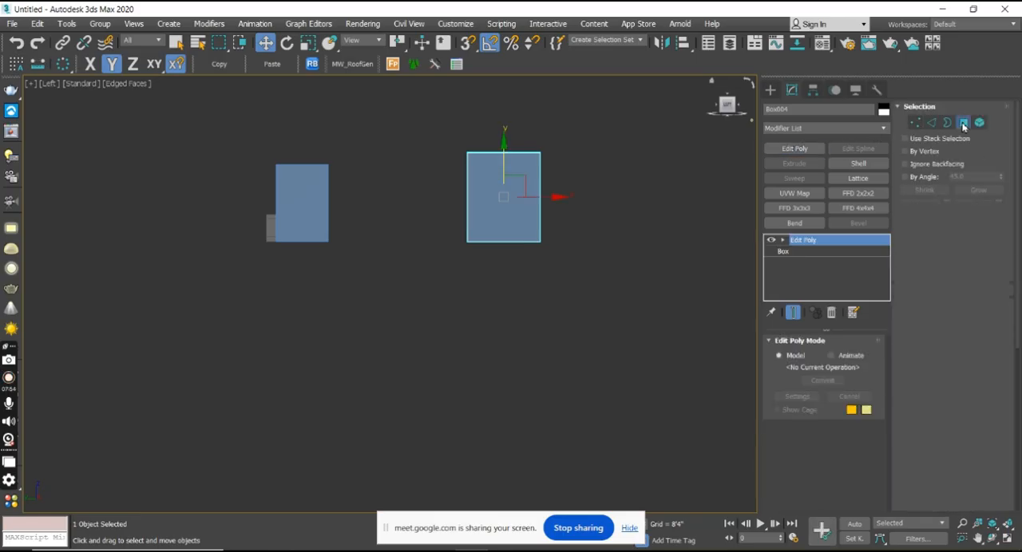
alt+middle_drag(496, 333, 523, 378)
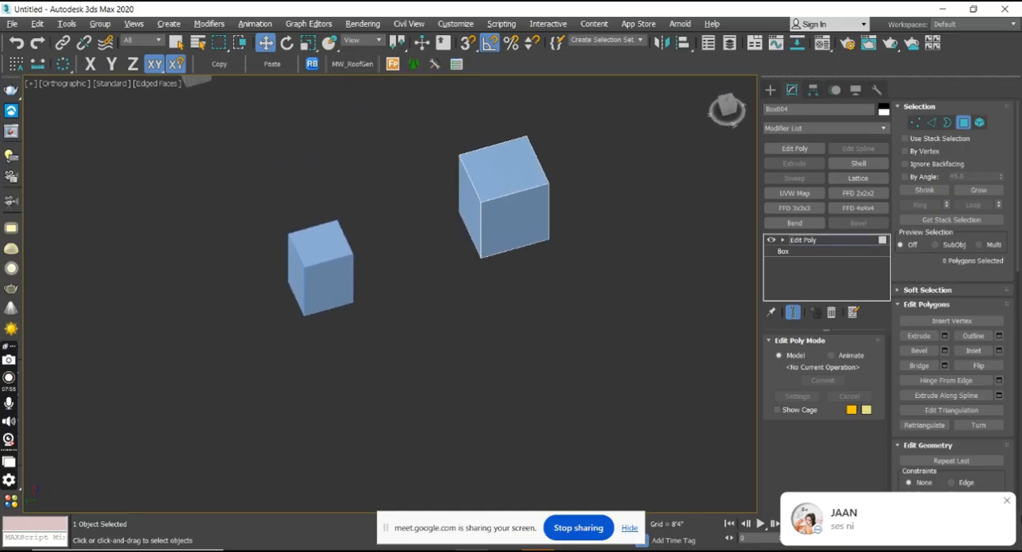
click(1007, 505)
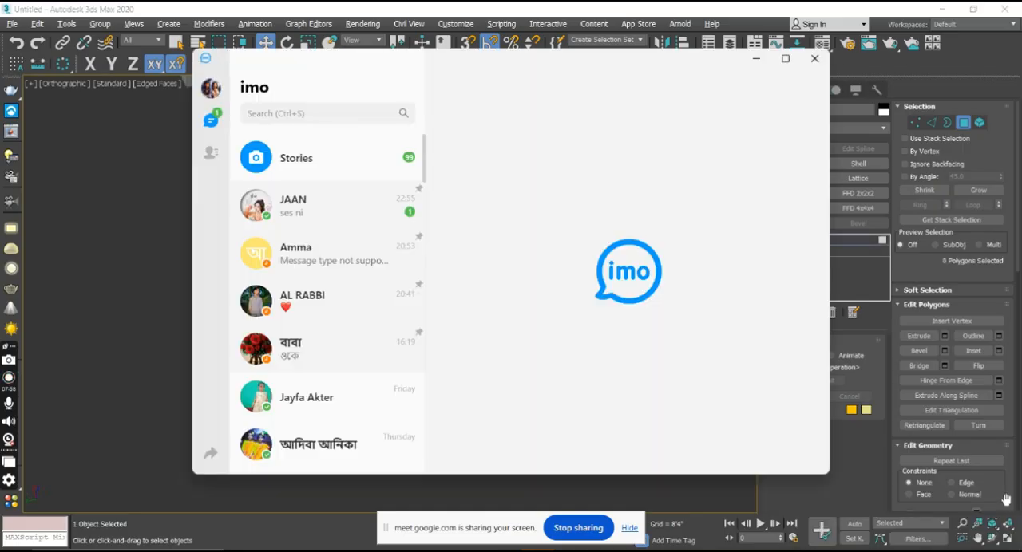
click(816, 60)
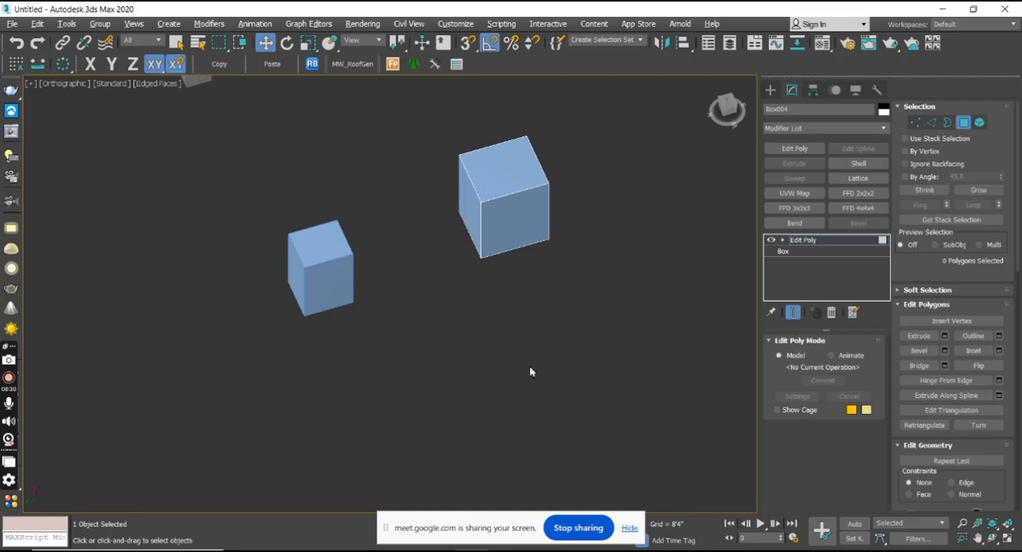
Attach the smaller box to the larger one, end Attach mode and expand the Edit Poly sub-object levels.
mouse_move(516, 313)
alt+middle_down()
mouse_move(463, 308)
mouse_move(506, 304)
alt+middle_up()
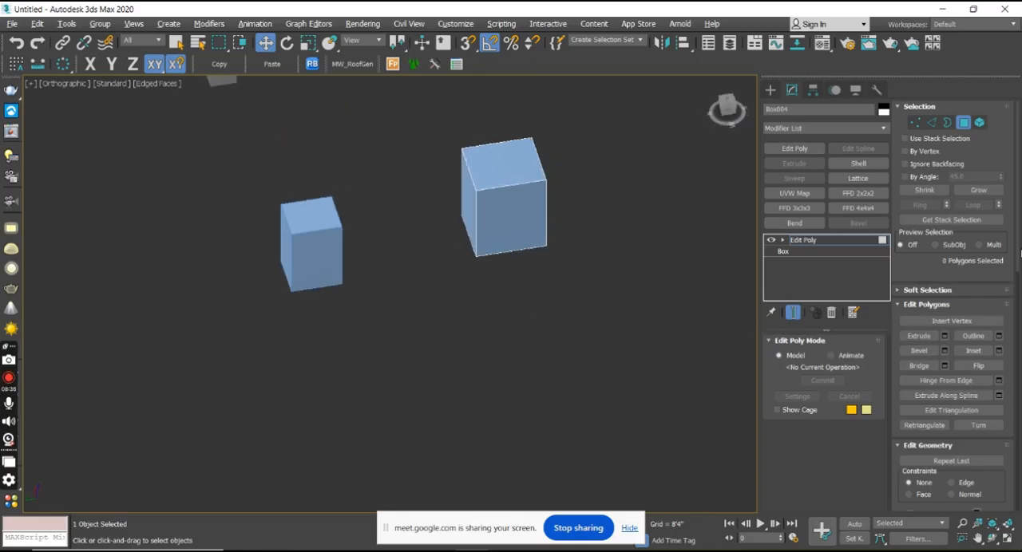
drag(1019, 266, 1012, 303)
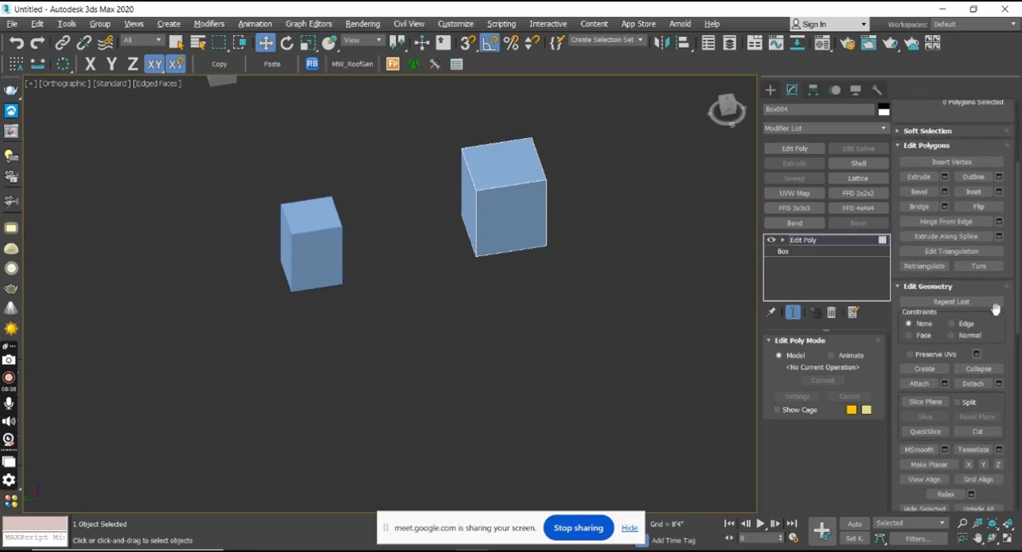
click(918, 384)
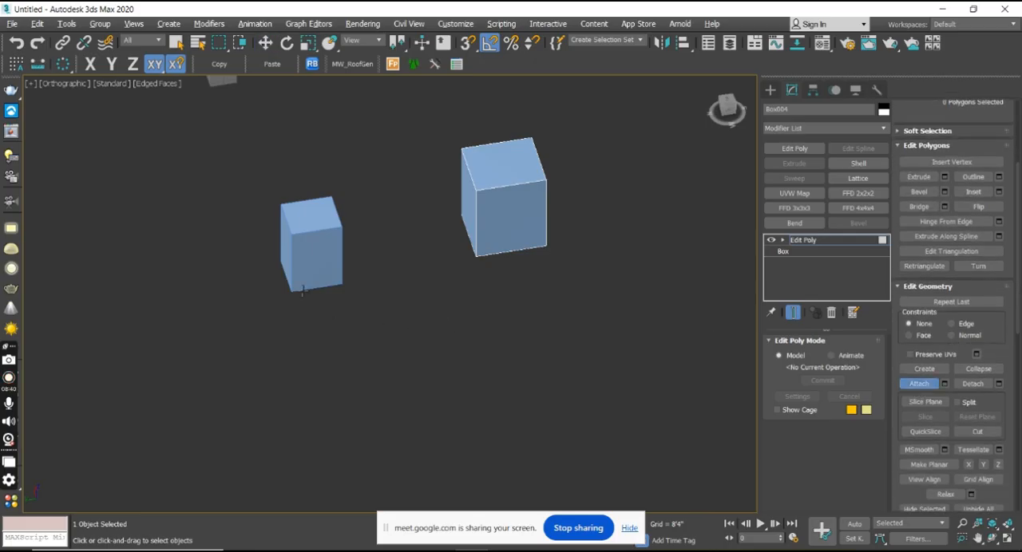
click(306, 260)
middle_drag(364, 299, 508, 346)
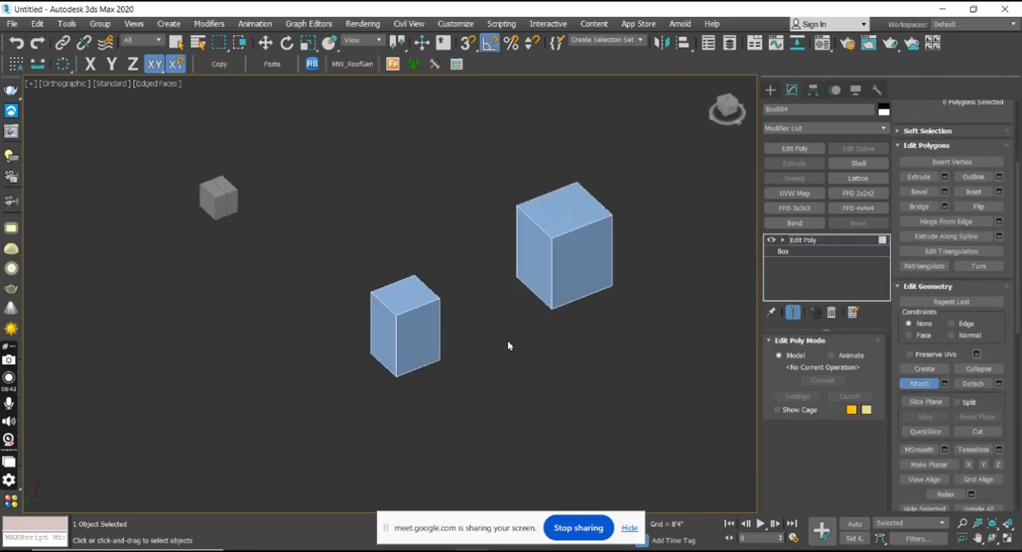
click(783, 242)
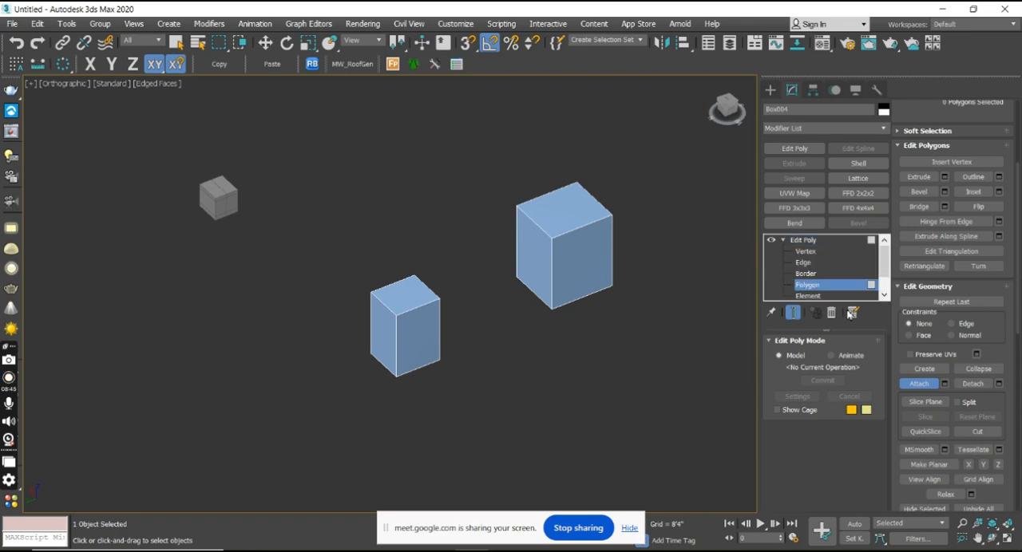
click(917, 384)
Dismiss the browser and chat notifications and close the chat window.
click(808, 296)
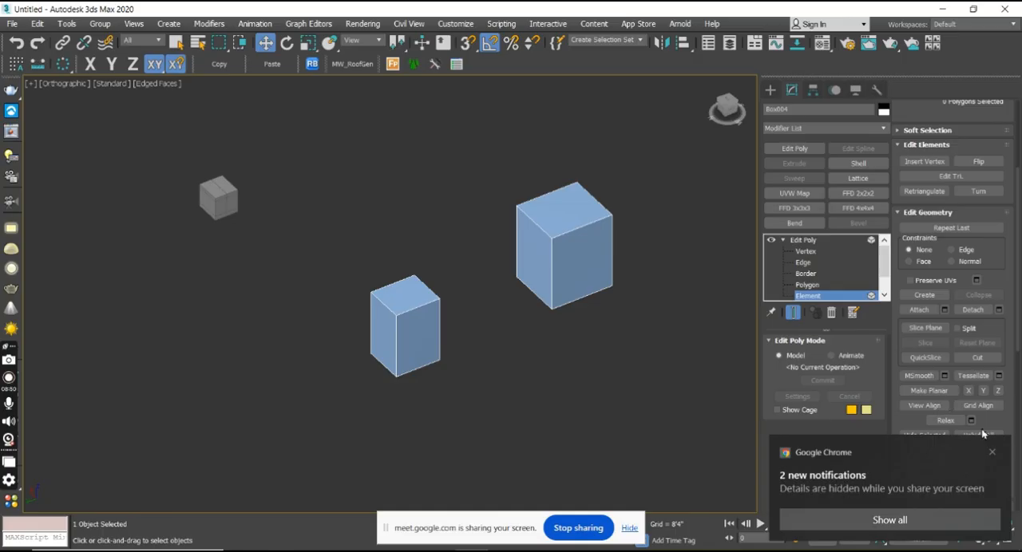
click(992, 453)
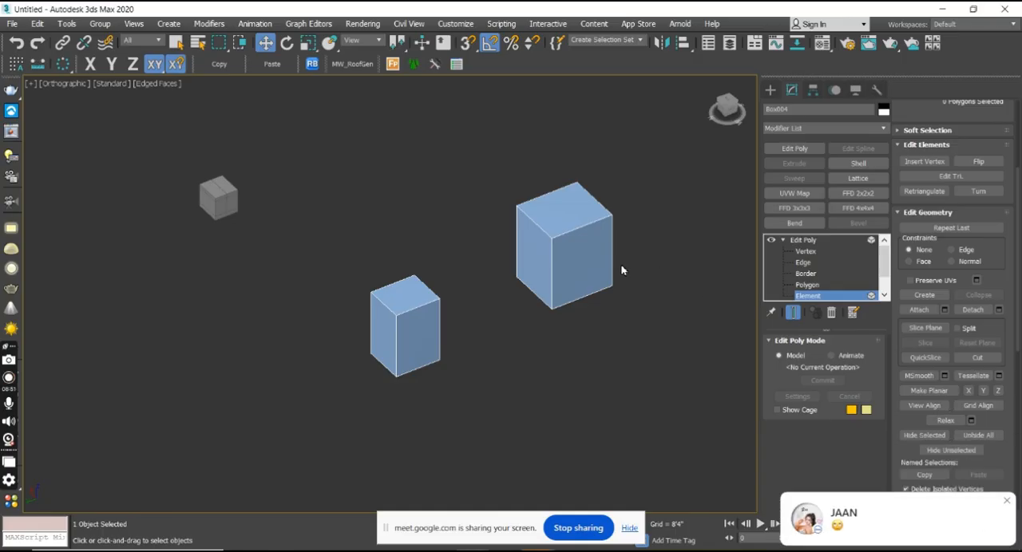
click(1008, 506)
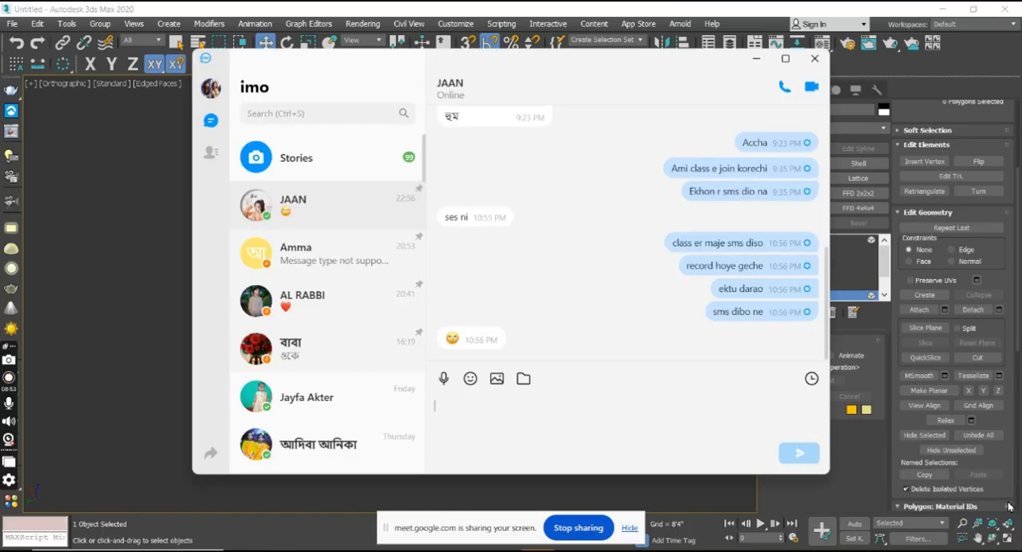
click(810, 57)
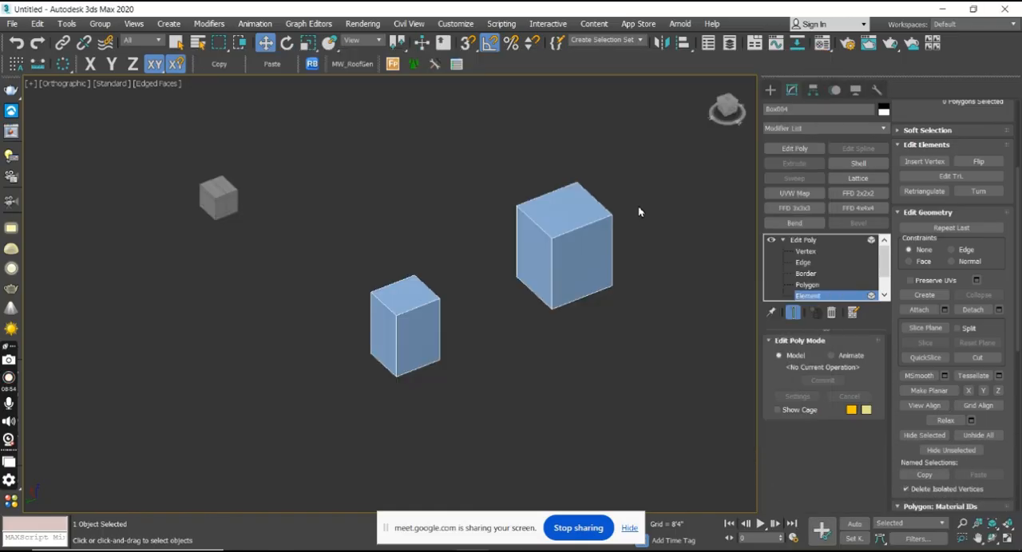
Select the two polygons that face each other on the attached boxes at the Polygon level.
click(806, 285)
click(542, 259)
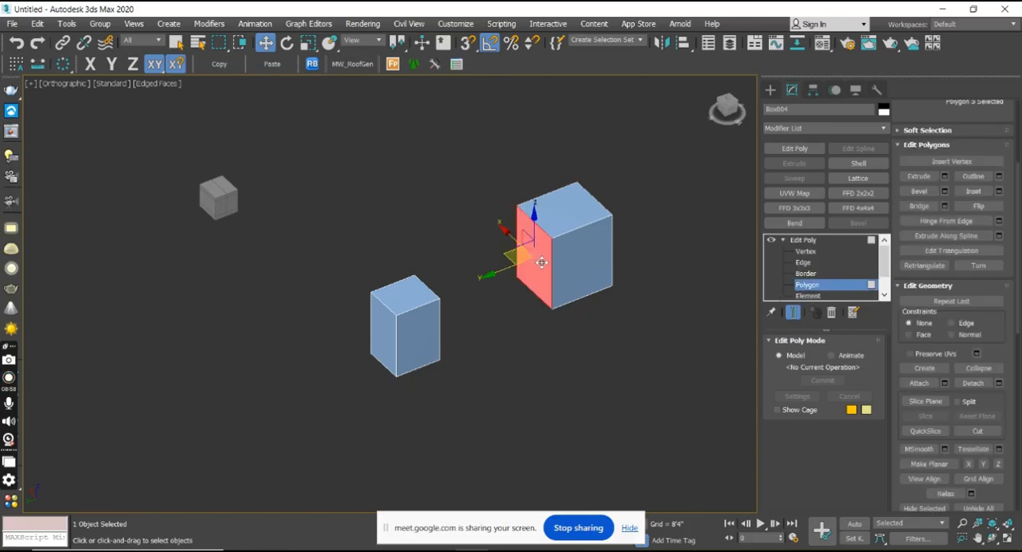
alt+middle_drag(575, 297, 518, 314)
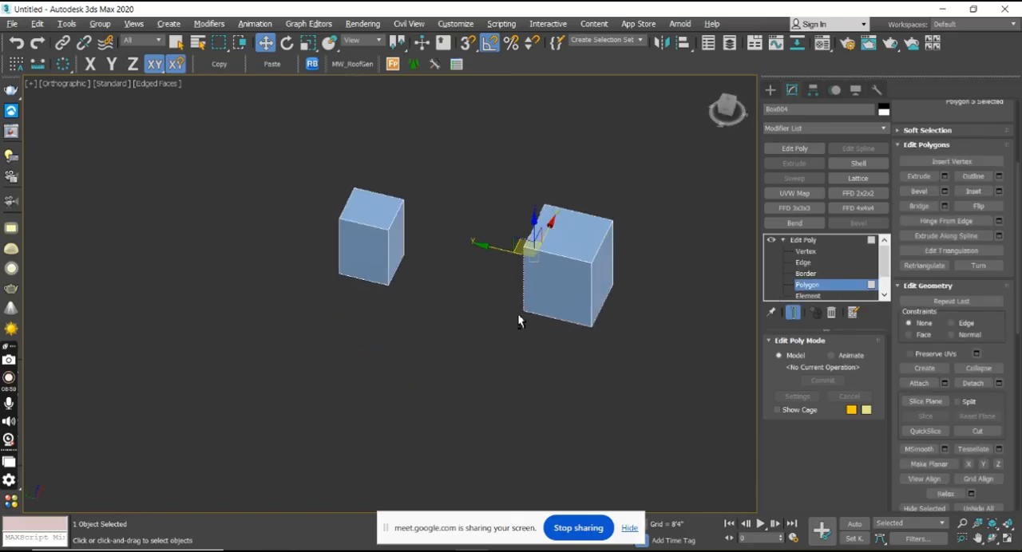
ctrl+click(400, 249)
alt+middle_drag(460, 310, 522, 312)
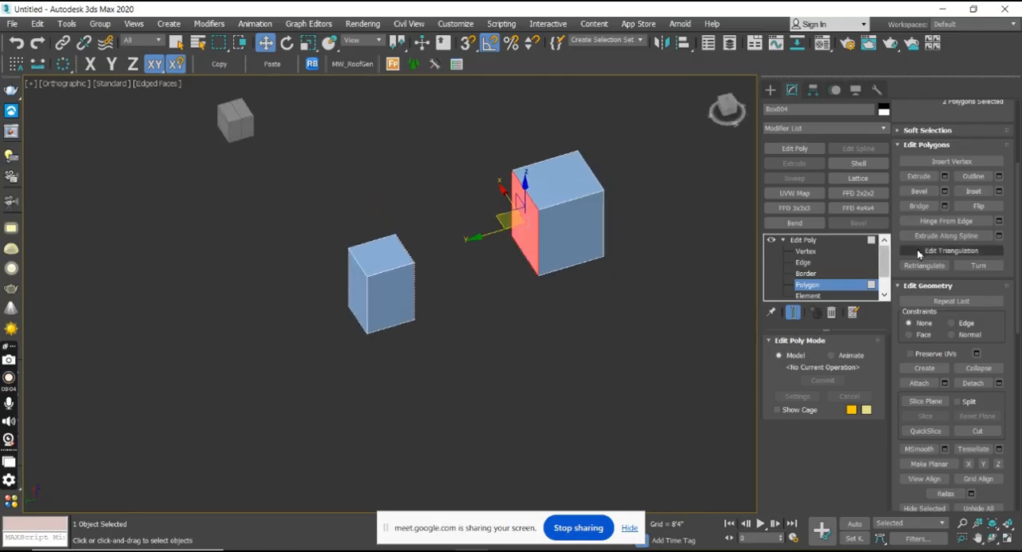
drag(1018, 294, 1019, 292)
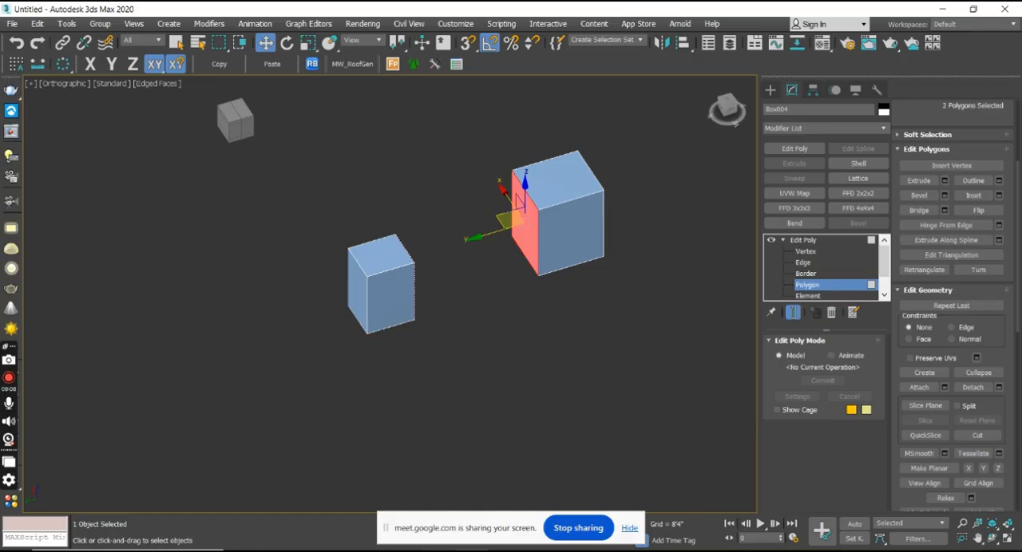
Switch to the Google Meet call, try to mute the speaking participant, and return to 3ds Max.
mouse_move(553, 548)
click(531, 528)
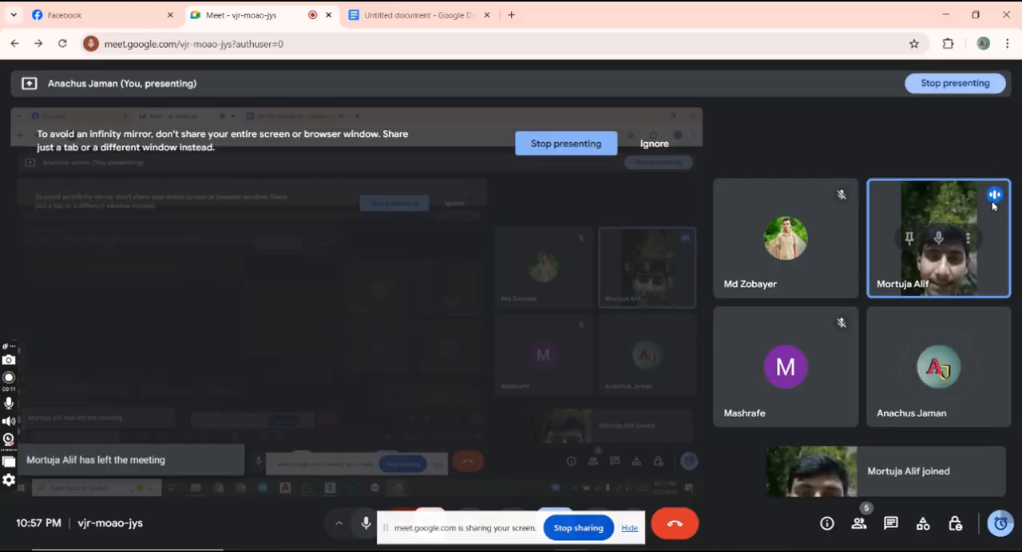
click(941, 244)
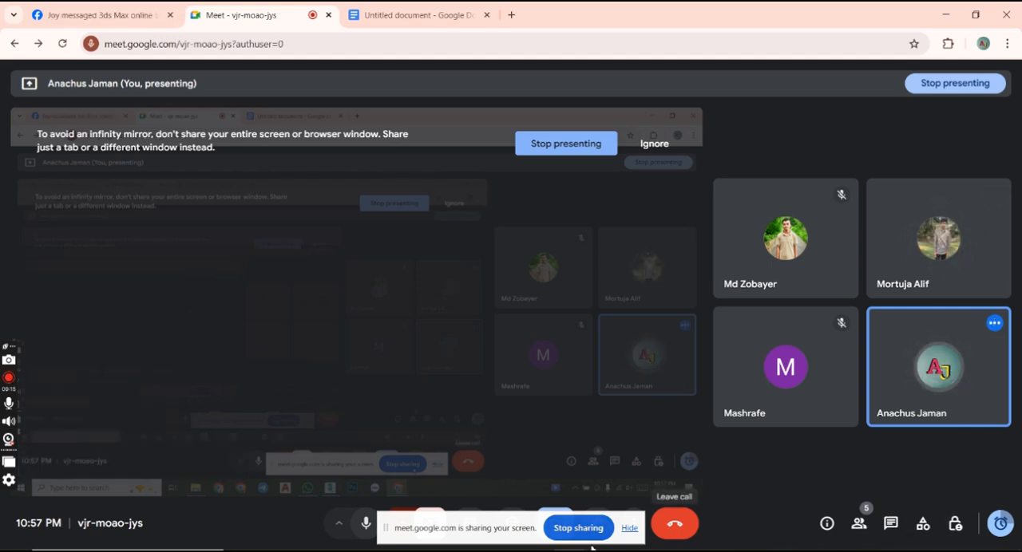
click(471, 550)
Bridge the two selected facing polygons and undo the bridge.
alt+middle_drag(514, 232, 524, 283)
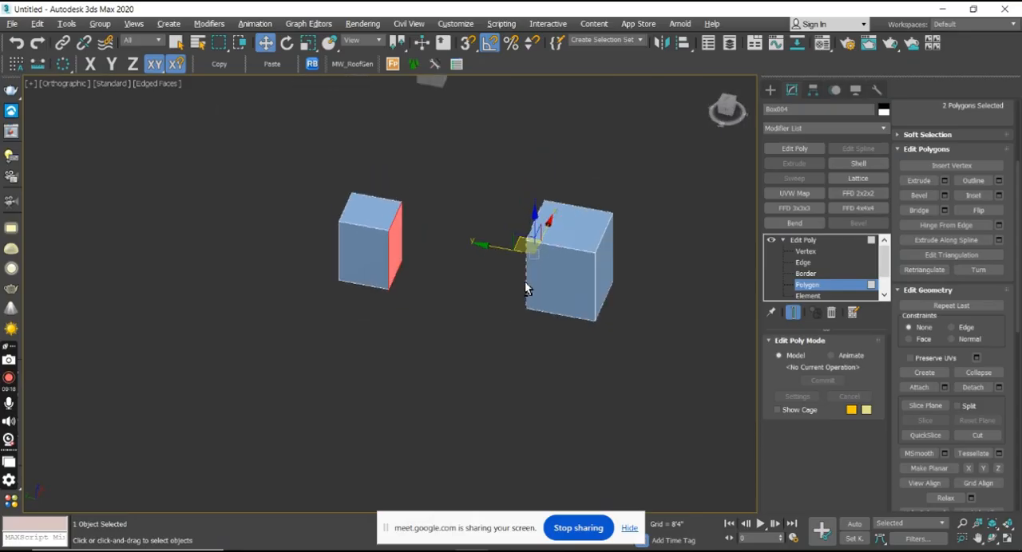
click(931, 211)
alt+middle_drag(411, 373, 470, 330)
key(ctrl+z)
Connect the two attached boxes with a Bridge between their selected facing polygons.
alt+middle_drag(501, 230, 419, 305)
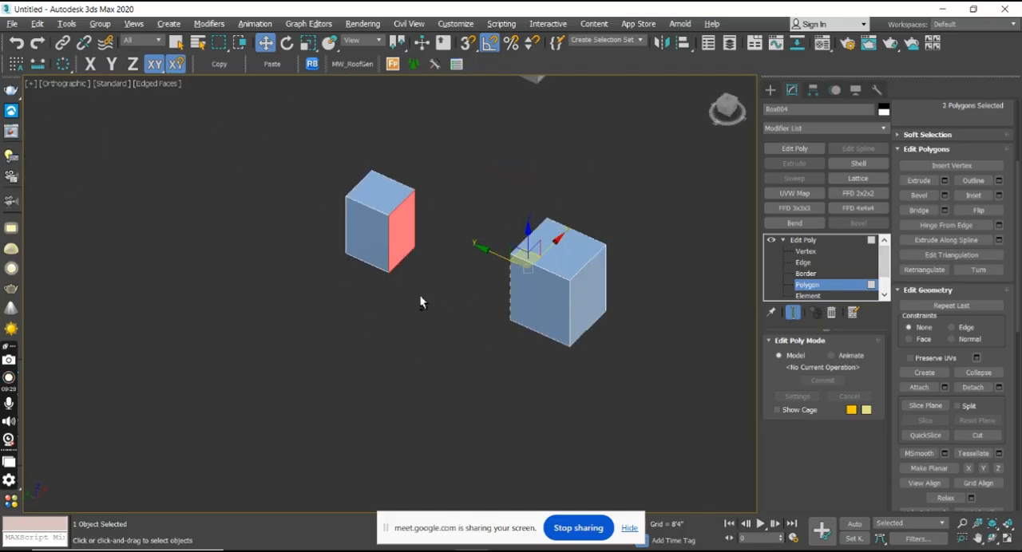
alt+middle_drag(407, 250, 463, 261)
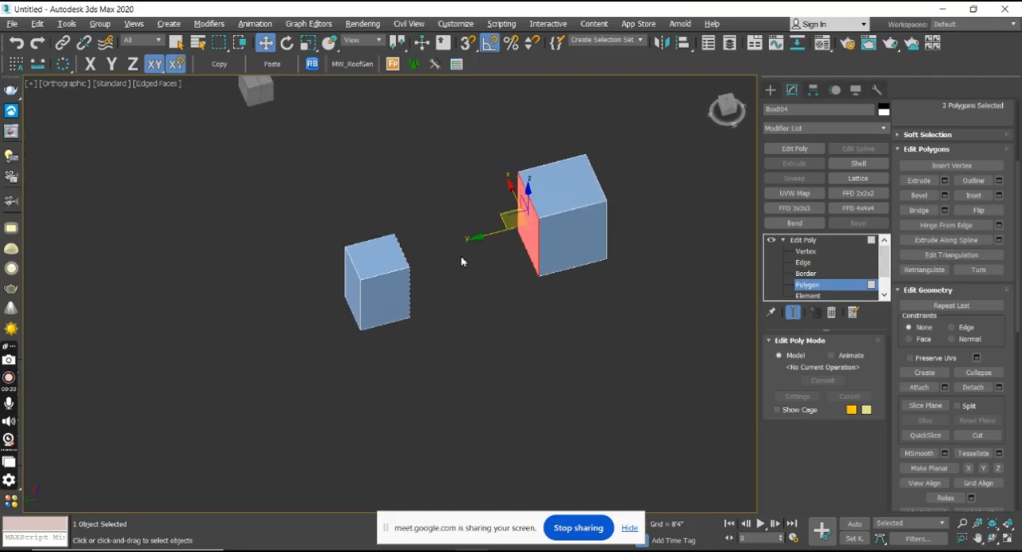
click(919, 210)
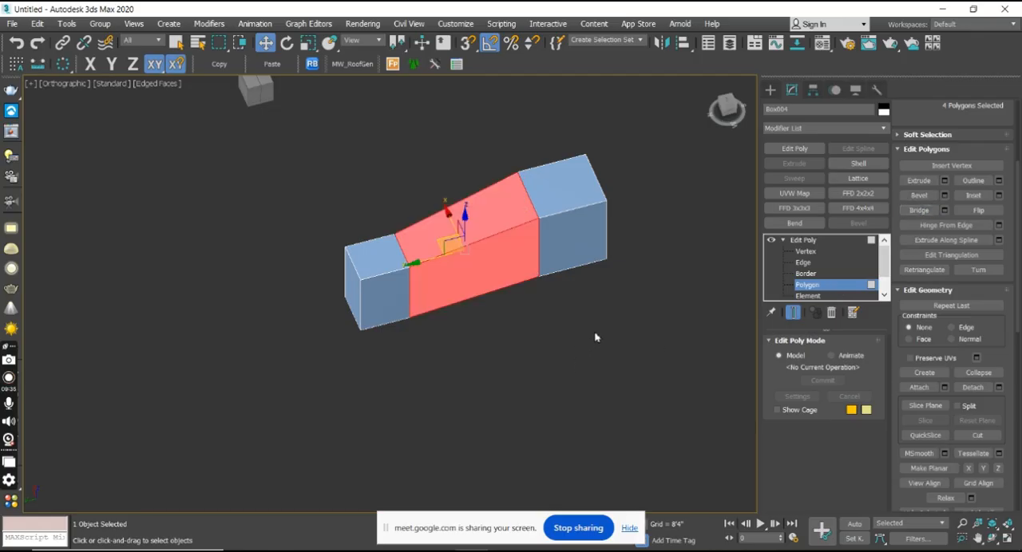
Create a box in the empty area beside the bridged object, about 2008' long, 1883' wide and 1795' high.
alt+middle_drag(553, 329, 662, 205)
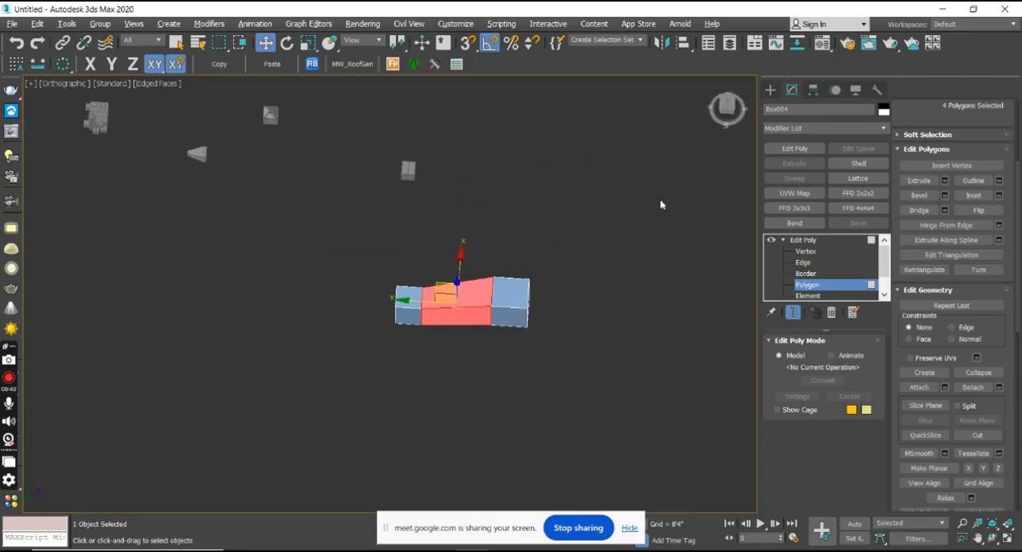
click(724, 106)
click(771, 91)
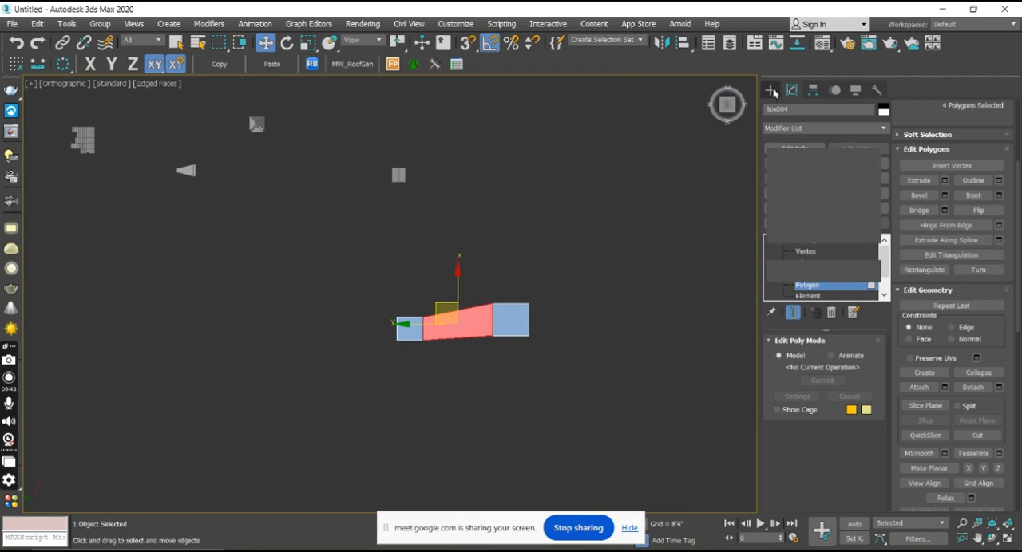
click(798, 167)
middle_drag(628, 253, 518, 231)
drag(518, 231, 471, 270)
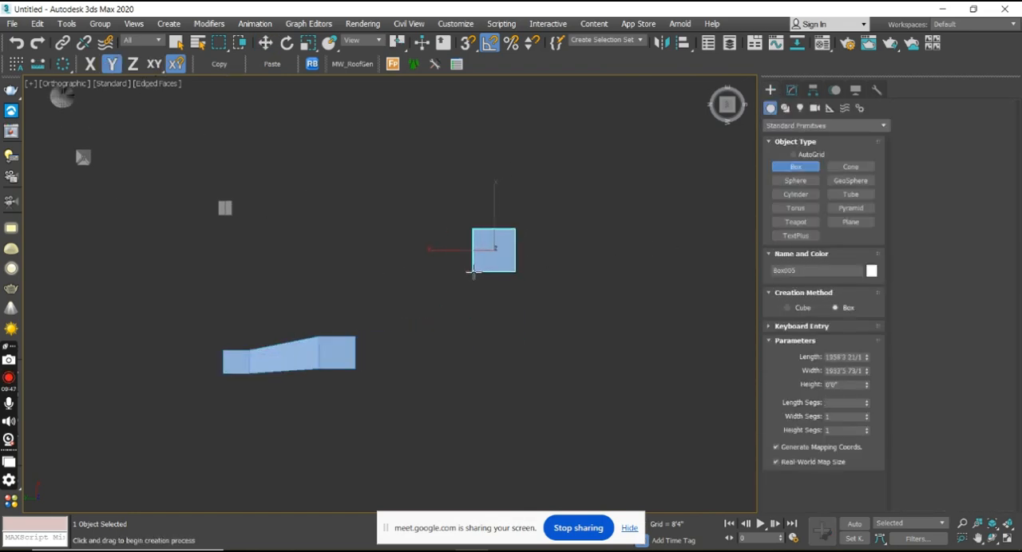
click(471, 233)
Clone the new box along the Y axis as a single Copy, placed away from the bridged object.
alt+middle_drag(533, 278, 529, 213)
key(w)
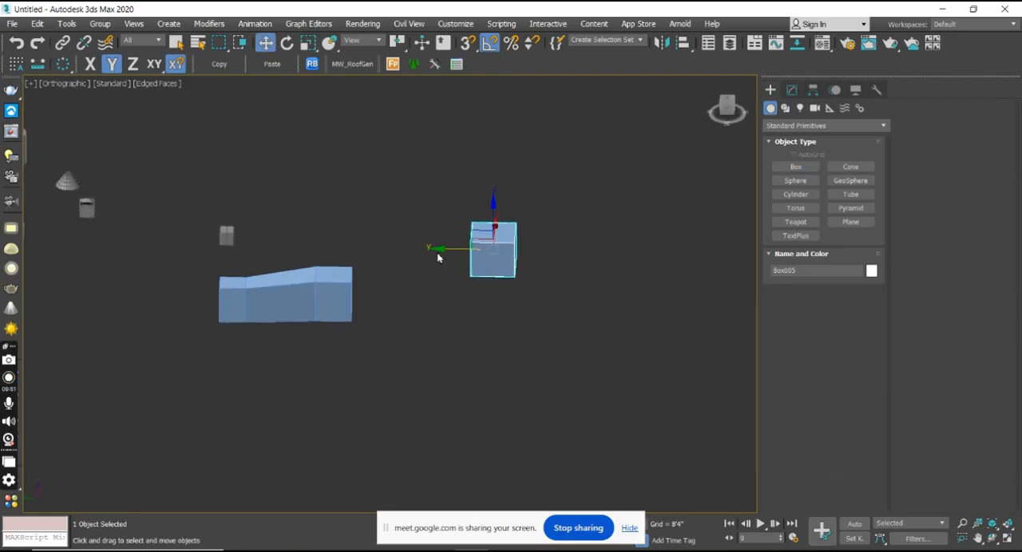
shift+drag(441, 250, 631, 261)
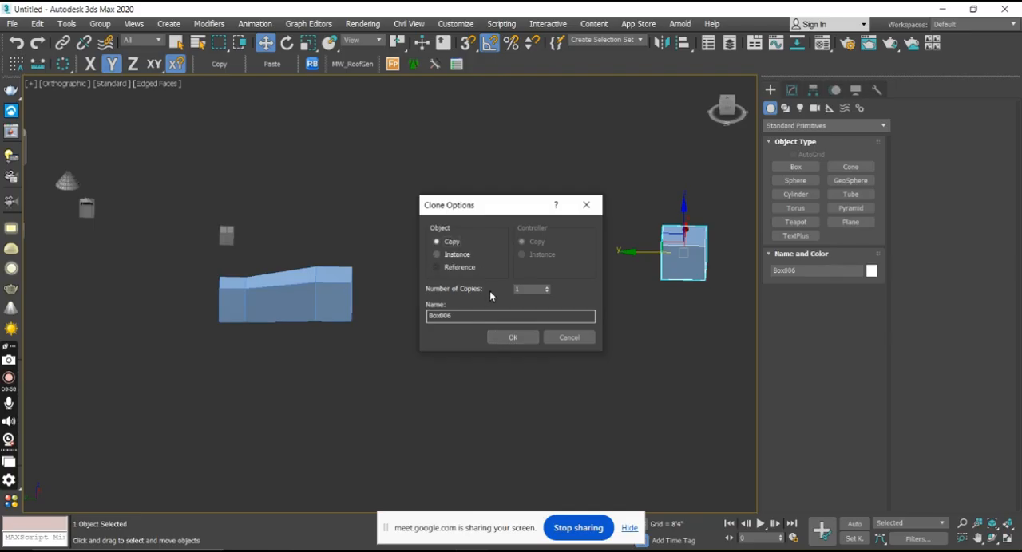
click(512, 338)
Apply an Edit Poly modifier to the original new box and attach its copy to it.
click(477, 245)
click(795, 93)
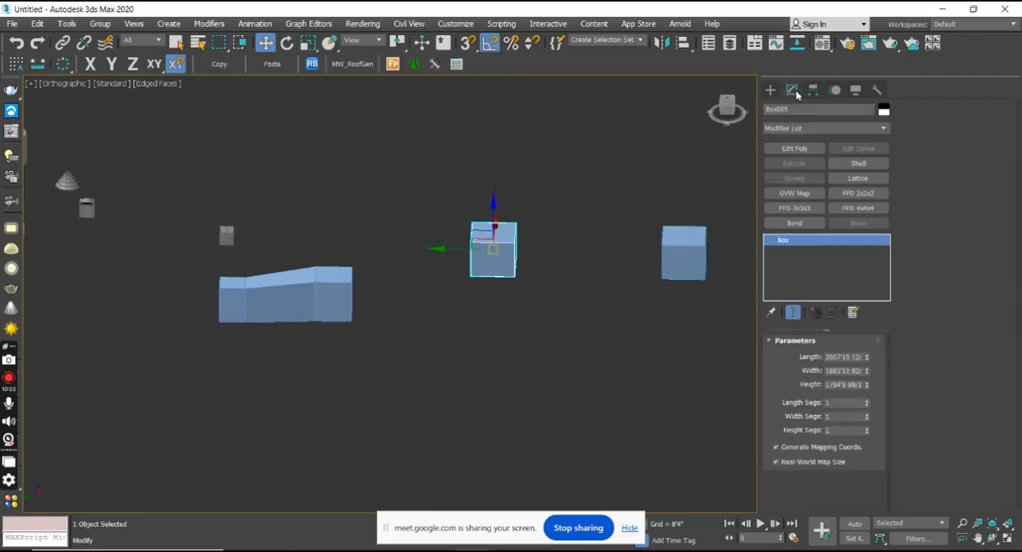
click(796, 149)
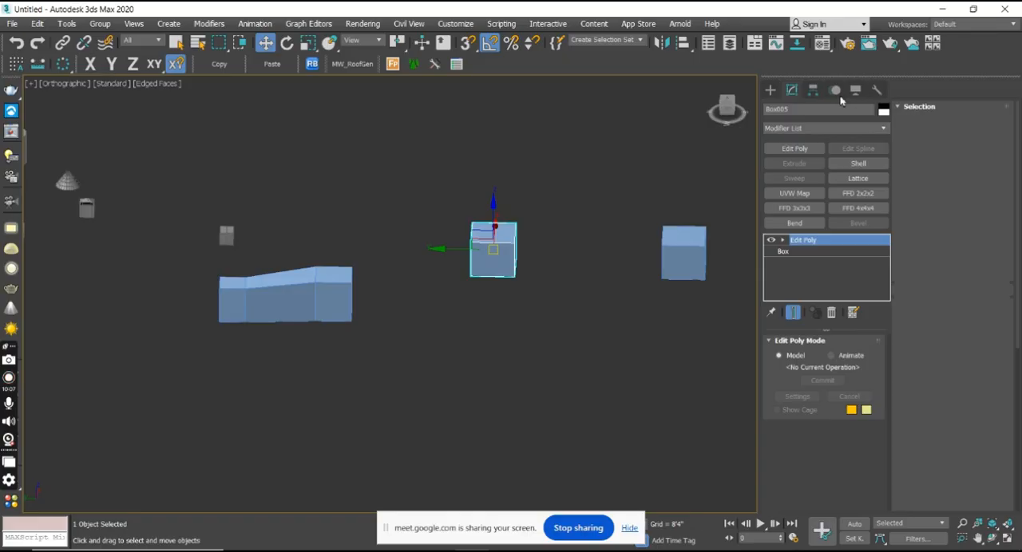
key(4)
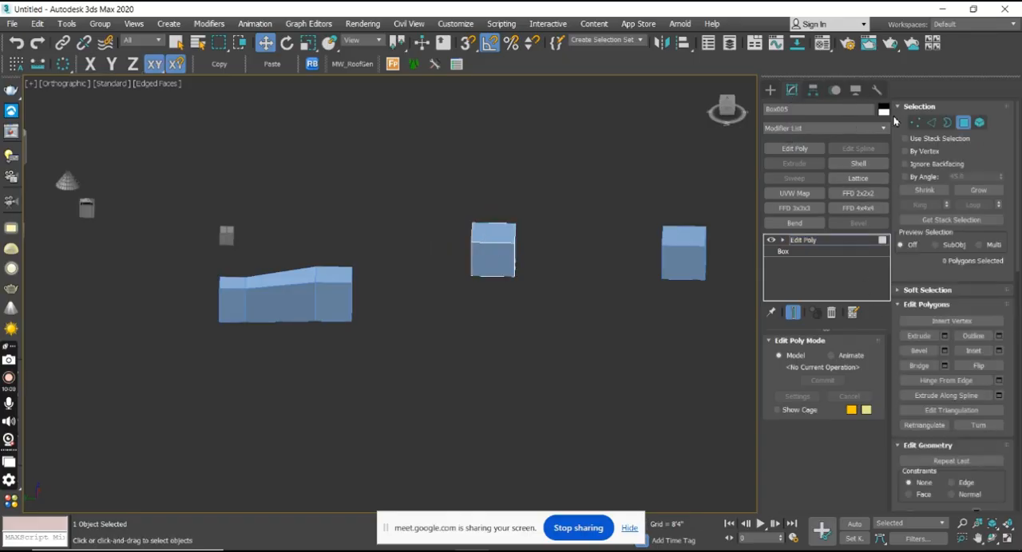
click(964, 122)
click(919, 402)
click(689, 256)
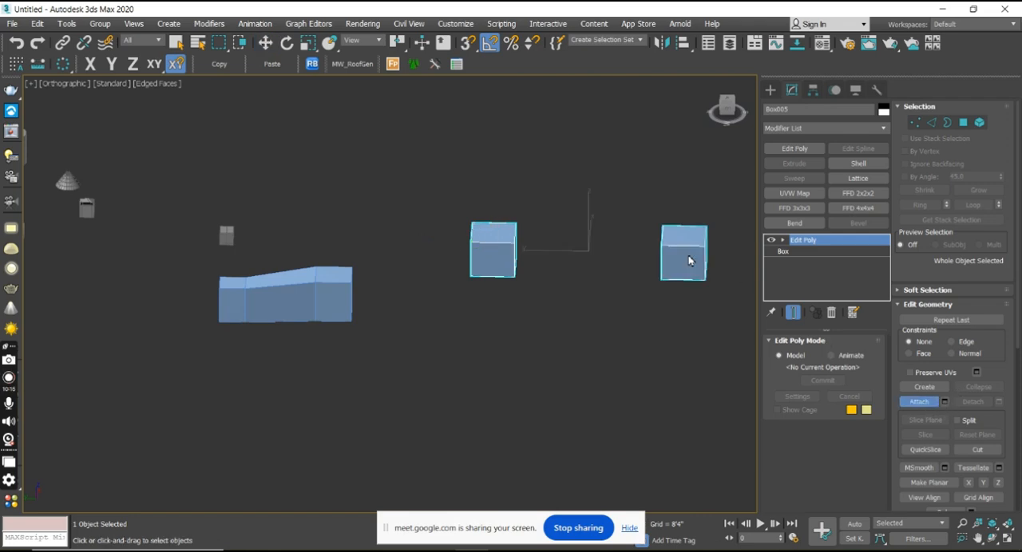
click(925, 404)
Select the facing polygons of the newly attached box pair at the Polygon level.
click(966, 122)
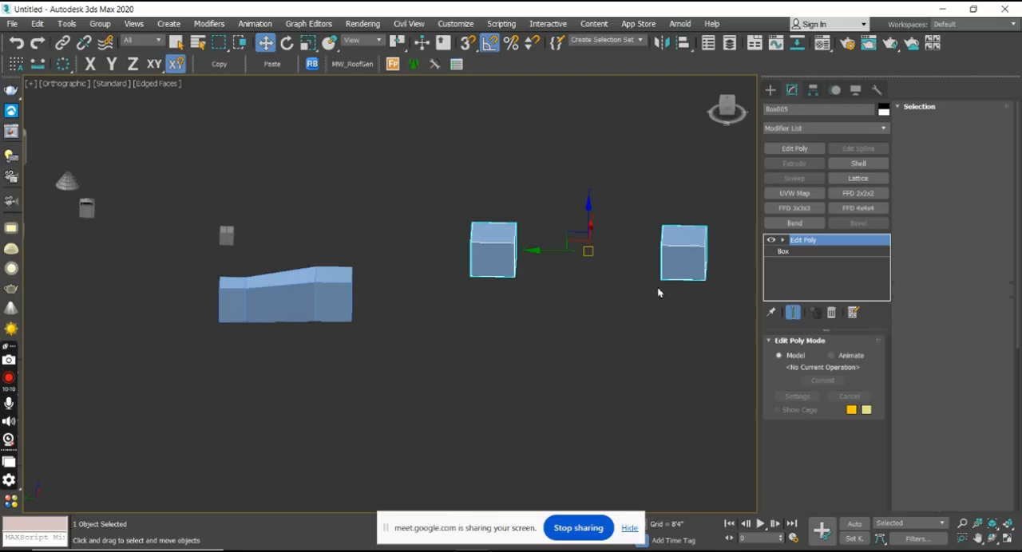
alt+middle_drag(596, 292, 524, 239)
click(525, 238)
alt+middle_drag(548, 304, 643, 293)
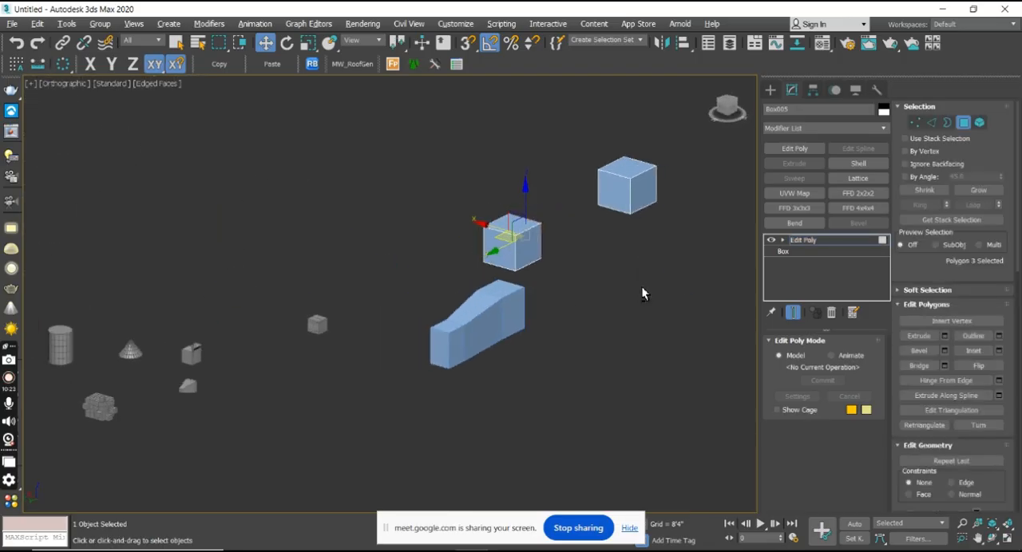
ctrl+click(623, 201)
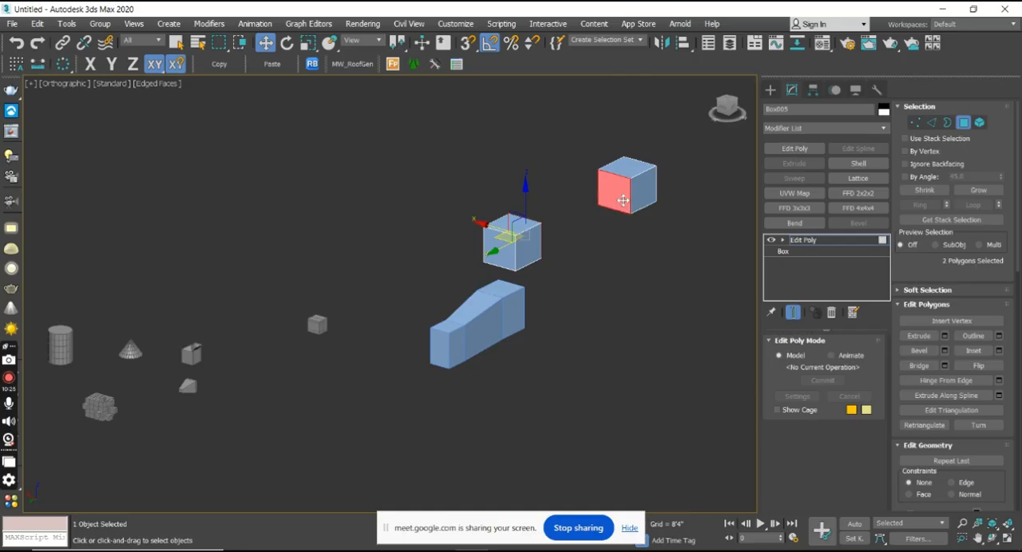
Bridge the two facing polygons with 1 segment to join the attached box pair, and leave the Polygon level.
alt+middle_drag(648, 274, 609, 280)
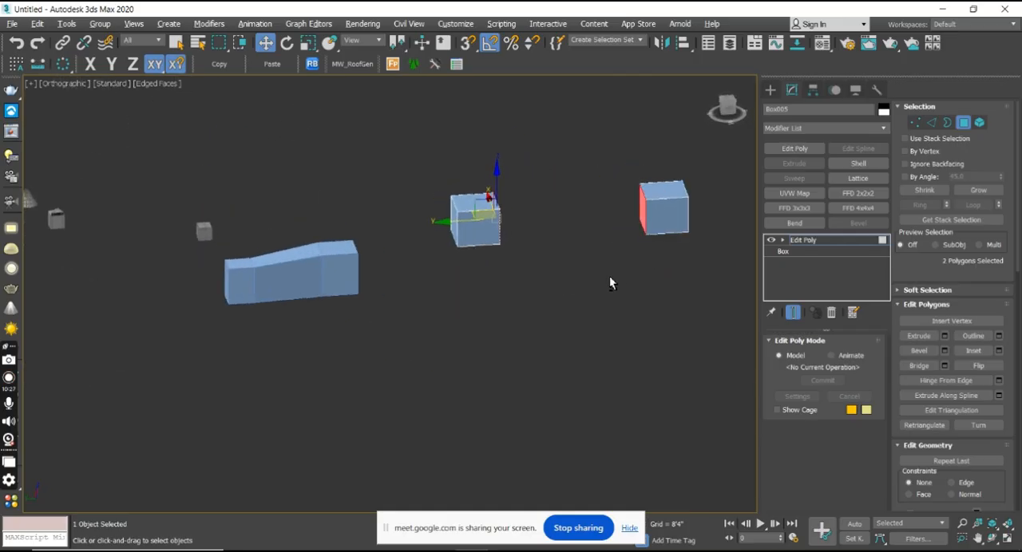
click(944, 366)
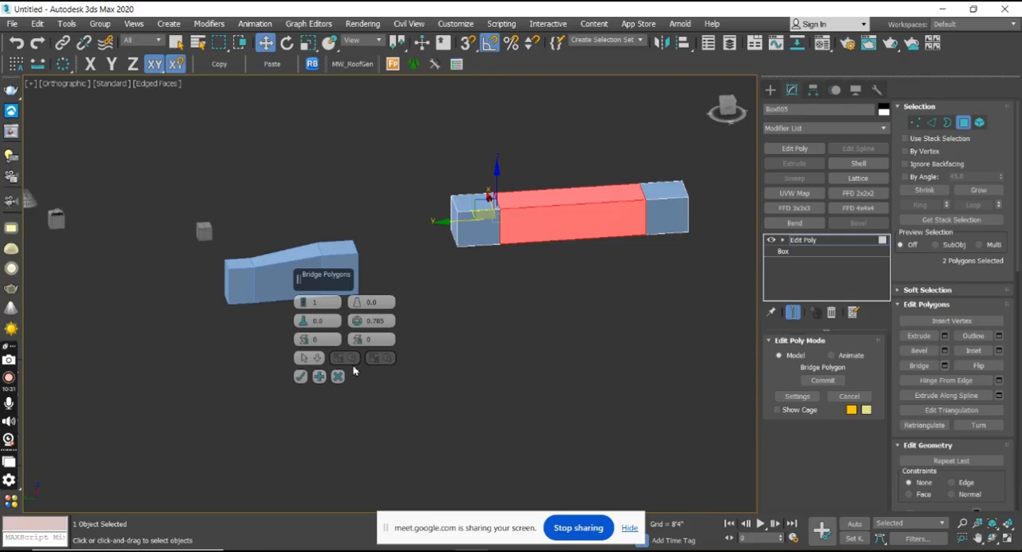
click(300, 376)
alt+middle_drag(308, 375, 498, 328)
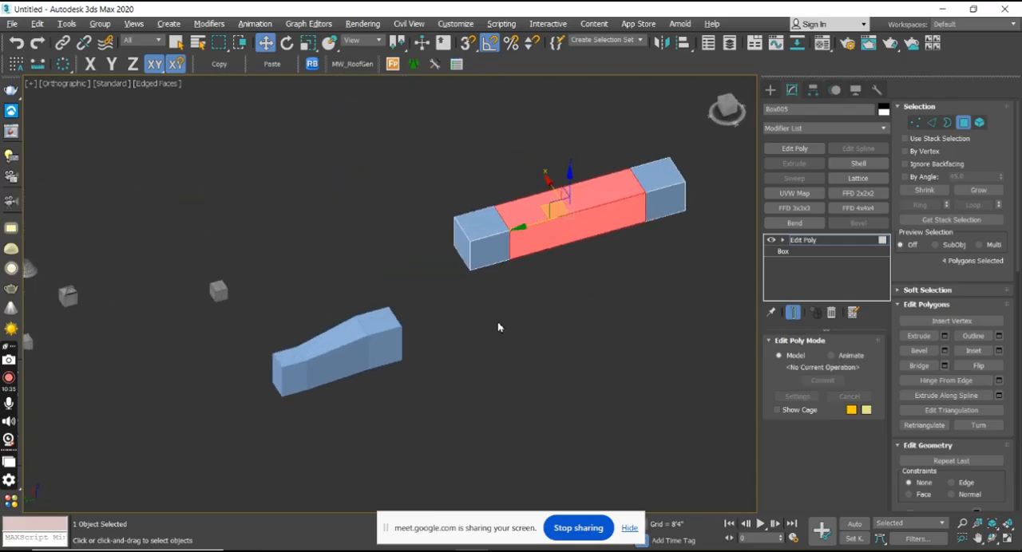
scroll(593, 338, down, 5)
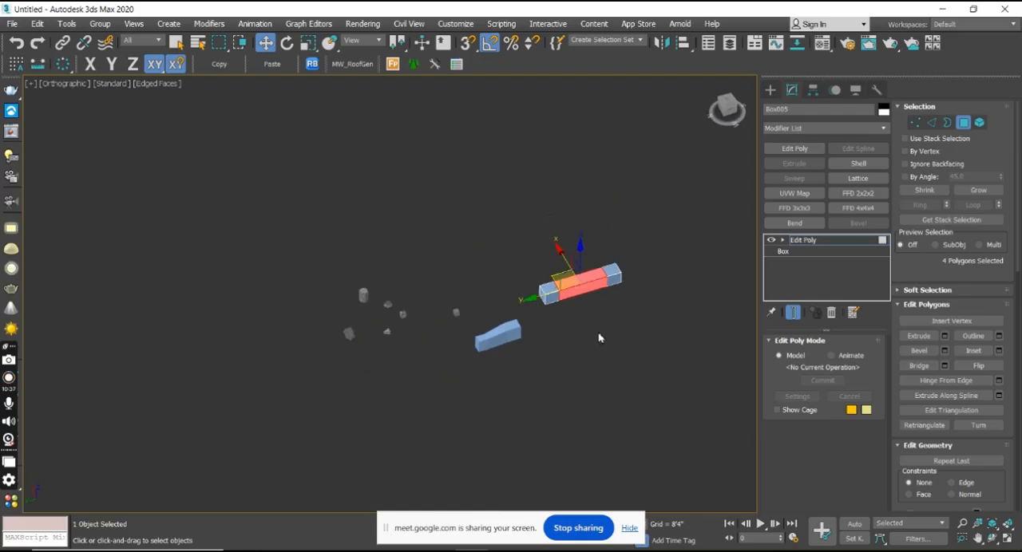
scroll(606, 336, up, 3)
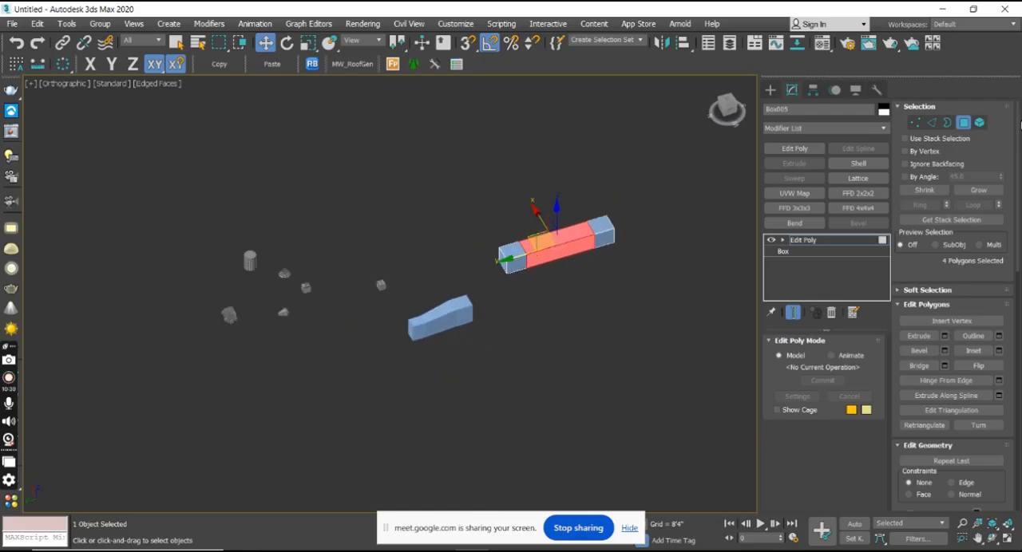
click(963, 122)
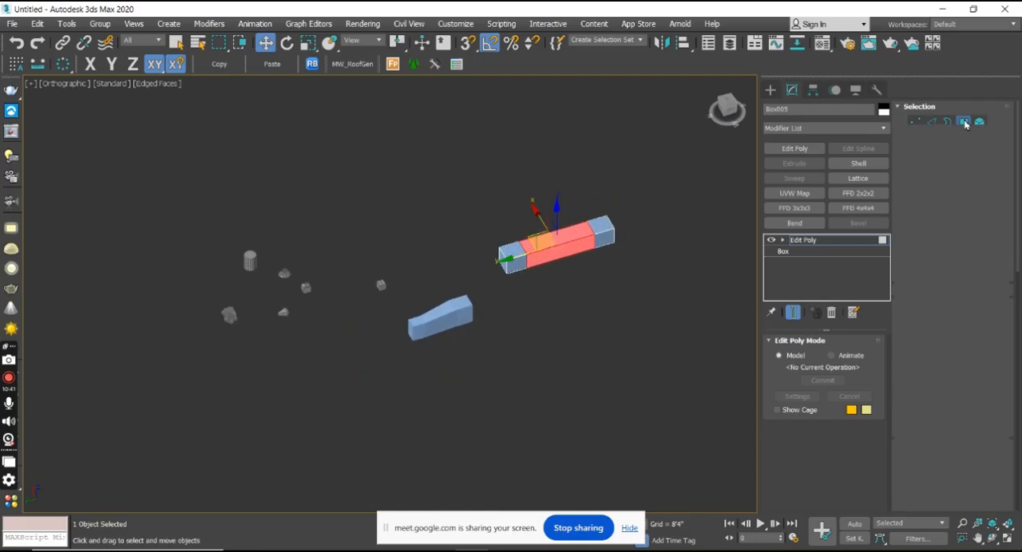
click(769, 89)
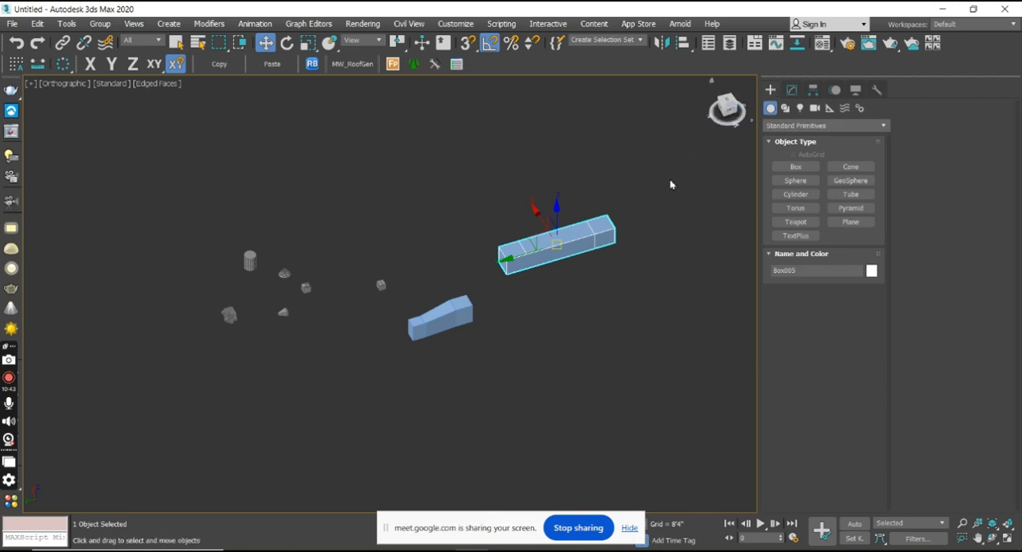
scroll(632, 226, down, 3)
drag(672, 373, 541, 300)
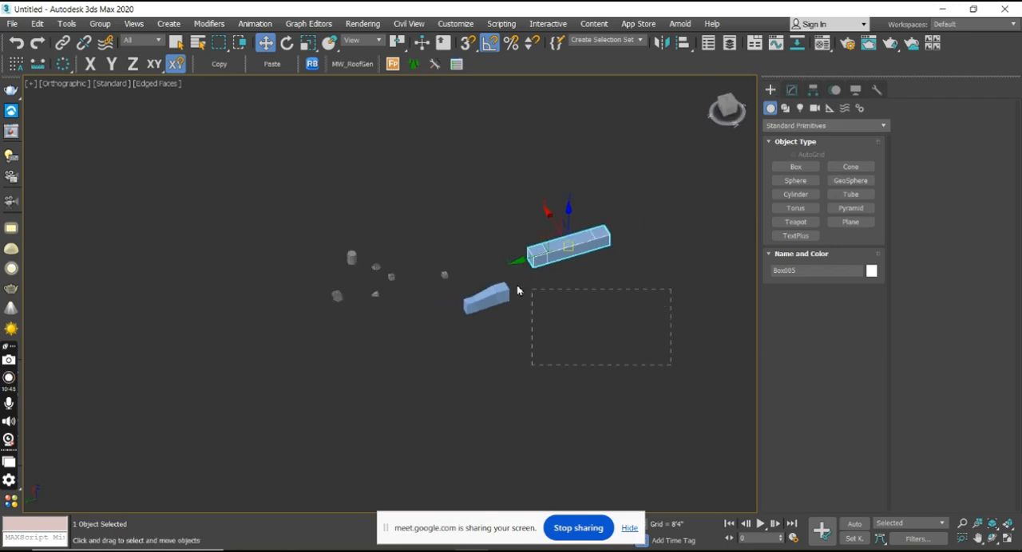
drag(314, 182, 299, 168)
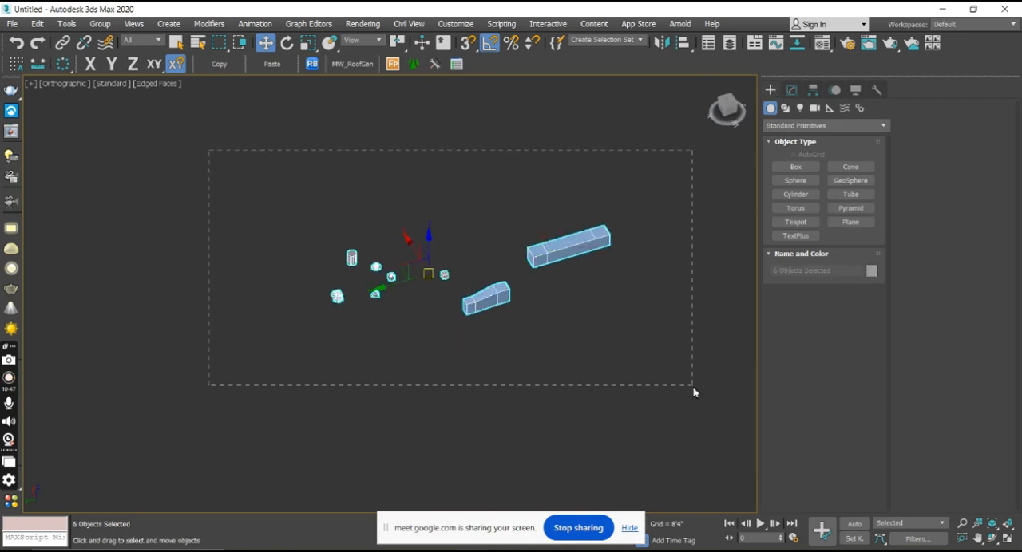
alt+middle_drag(656, 331, 616, 313)
alt+middle_drag(436, 325, 512, 352)
click(511, 352)
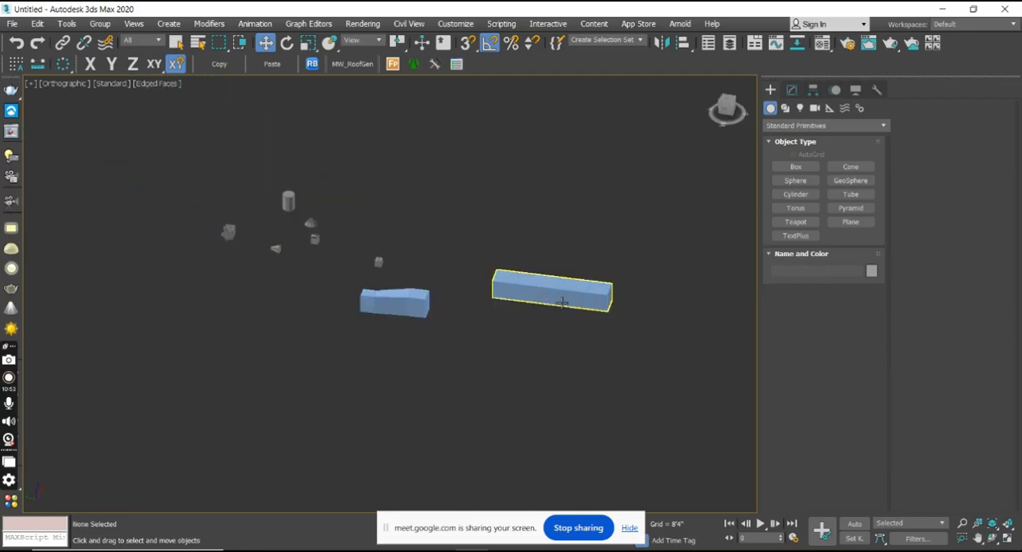
Convert the longer bridged object to an Editable Poly.
click(562, 302)
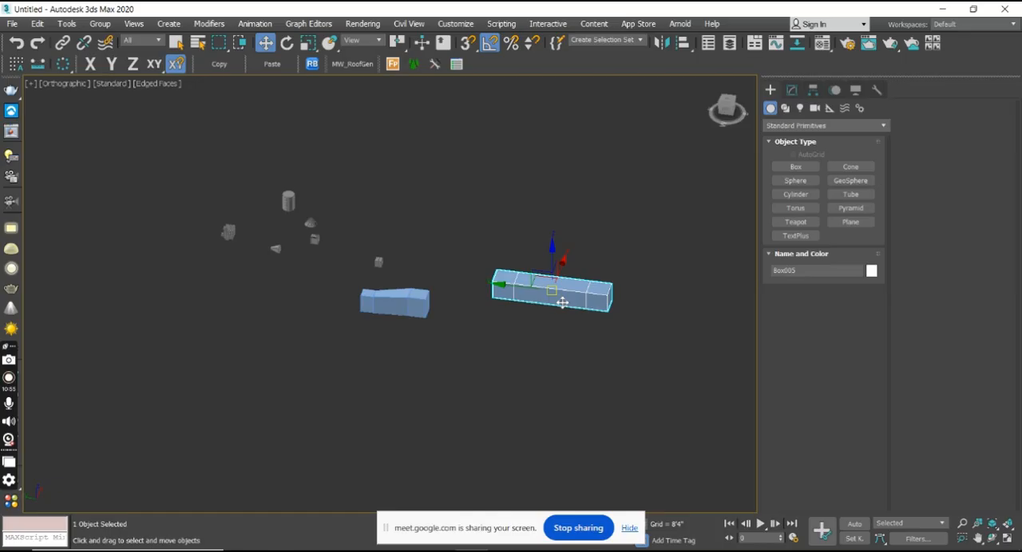
right_click(562, 301)
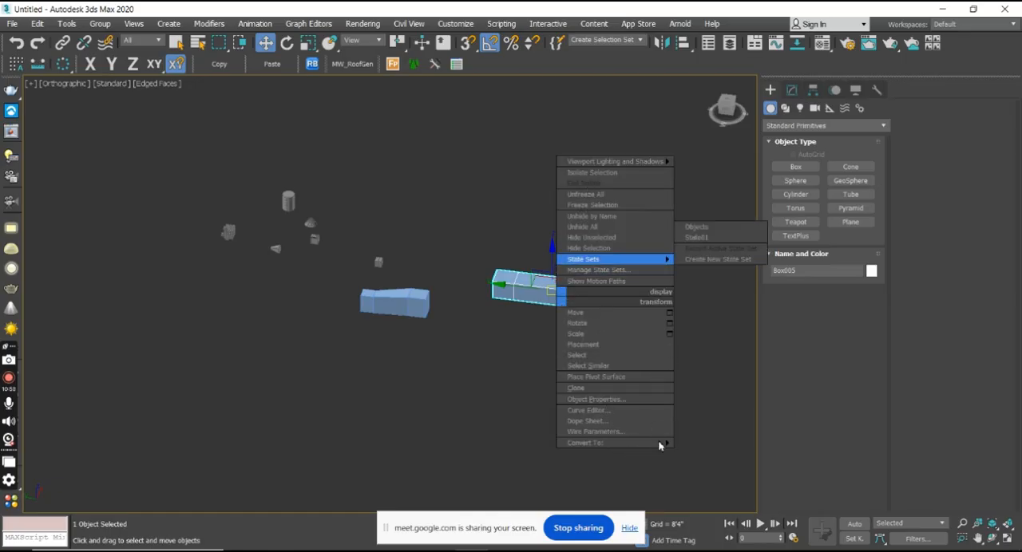
click(626, 444)
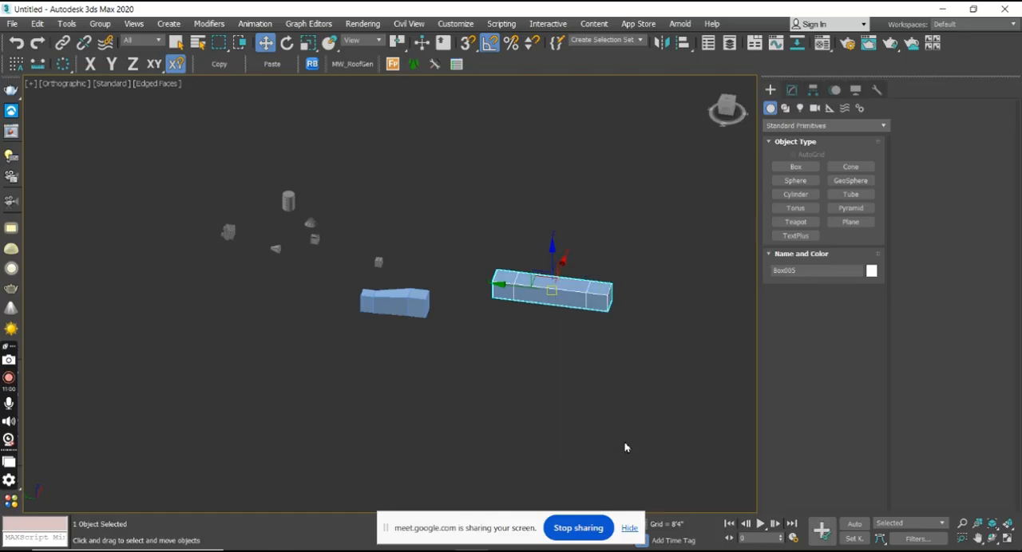
right_click(561, 296)
mouse_move(615, 445)
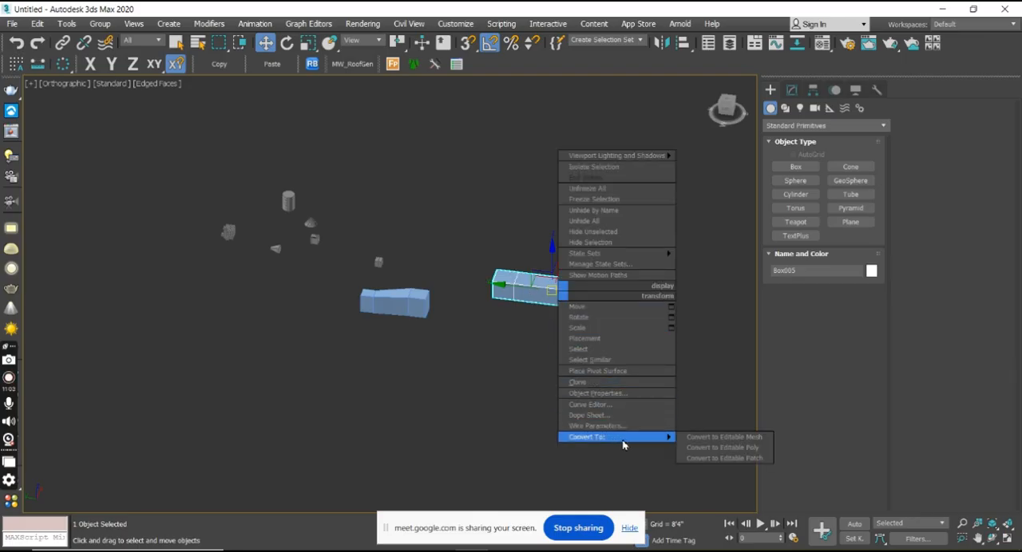
click(716, 448)
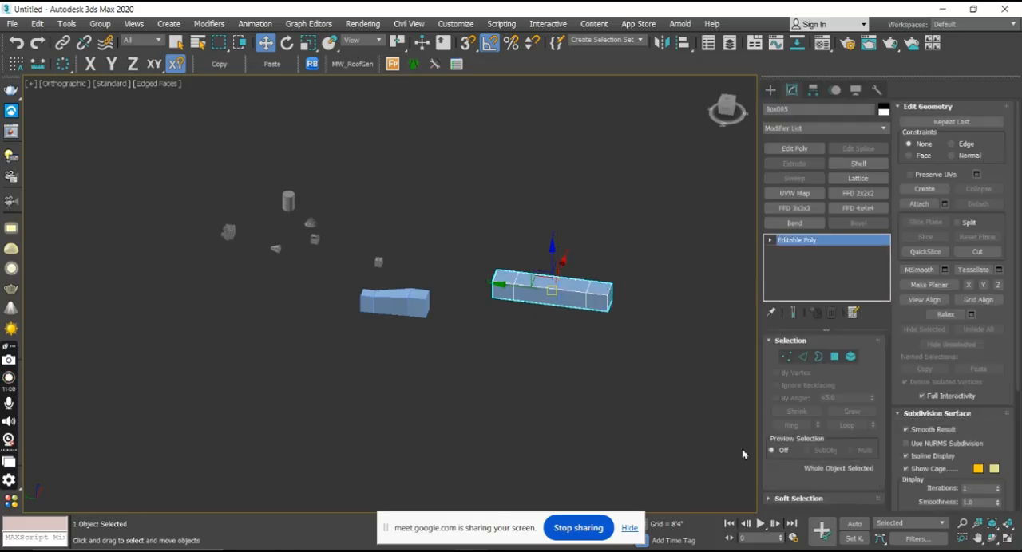
middle_drag(599, 282, 585, 326)
scroll(585, 342, up, 4)
scroll(587, 341, down, 1)
scroll(587, 341, down, 2)
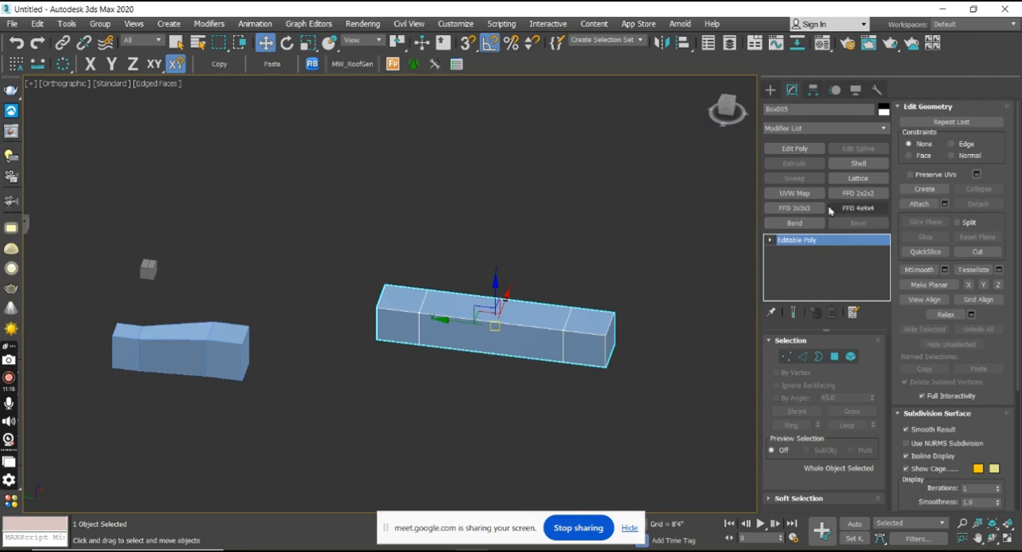
alt+middle_drag(633, 330, 605, 316)
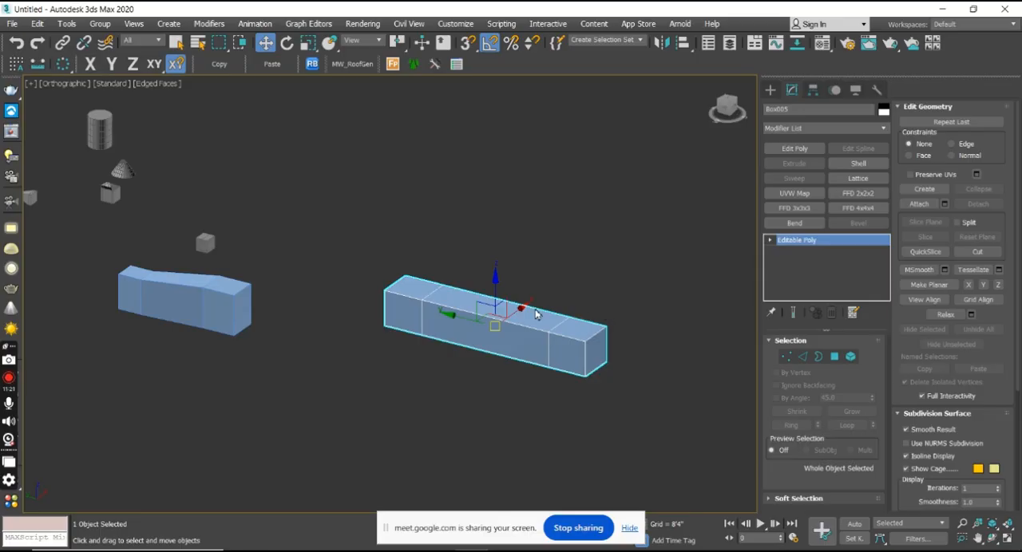
alt+middle_drag(538, 360, 573, 360)
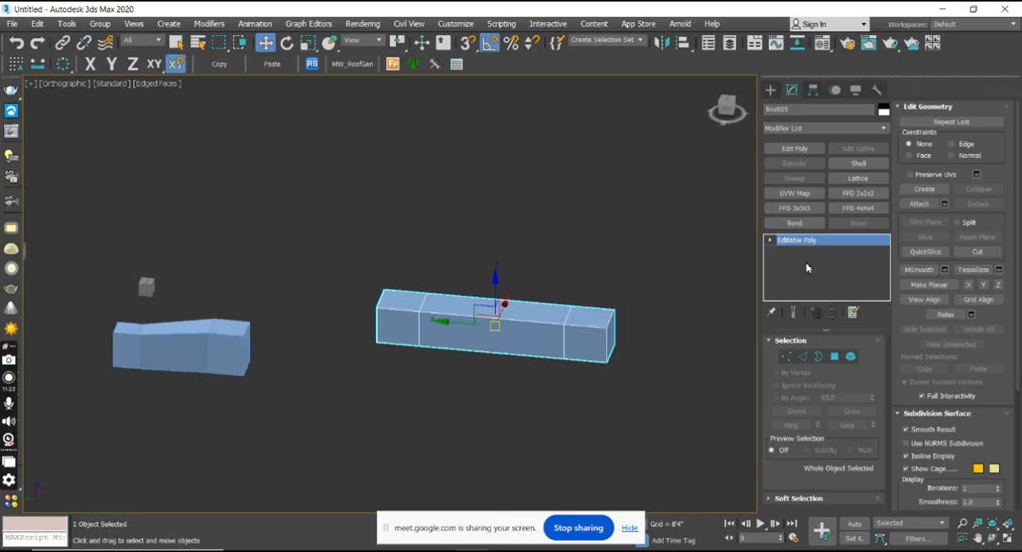
Apply a Shell modifier above the Edit Poly modifier of the shorter bridged object.
click(771, 91)
middle_drag(488, 318, 597, 239)
scroll(563, 257, down, 3)
click(453, 262)
scroll(454, 260, up, 3)
scroll(455, 257, up, 2)
click(791, 90)
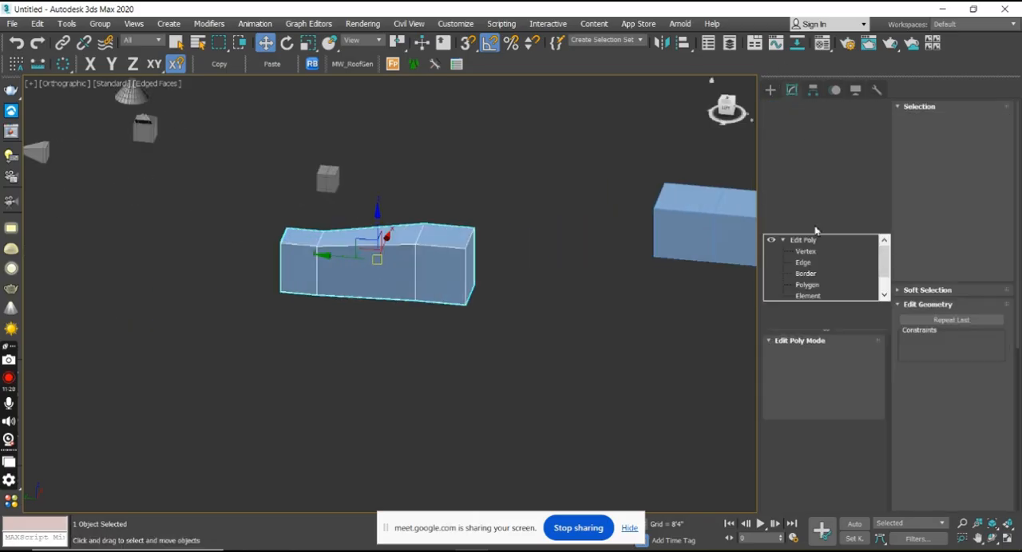
click(781, 240)
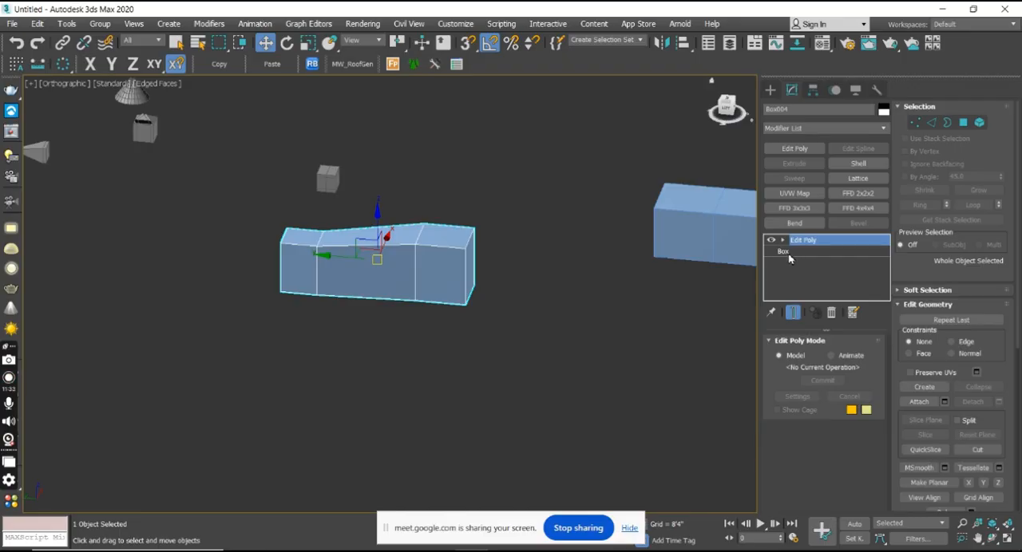
click(862, 164)
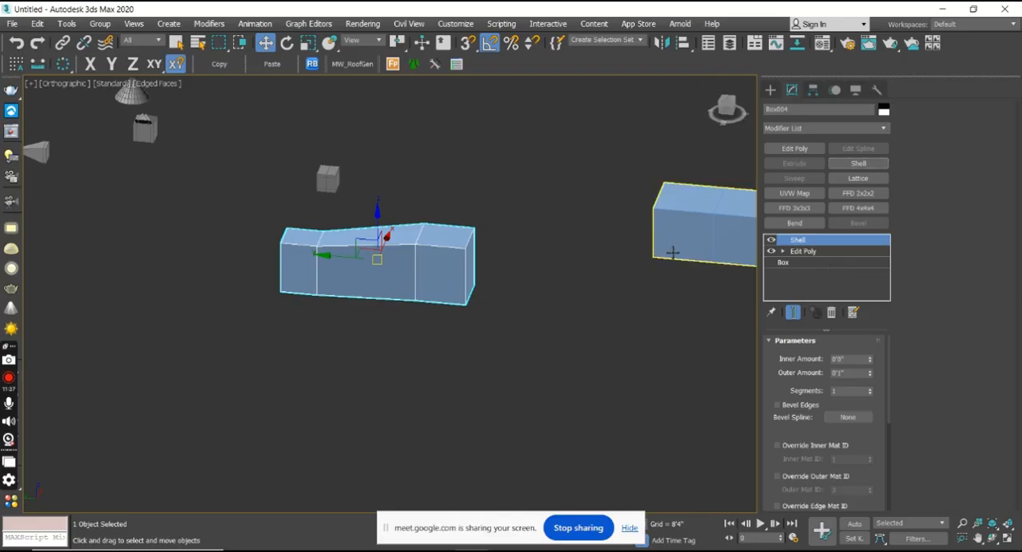
Select the longer bridged object and examine its Editable Poly stack and the available conversion options.
middle_drag(686, 249, 420, 247)
click(513, 225)
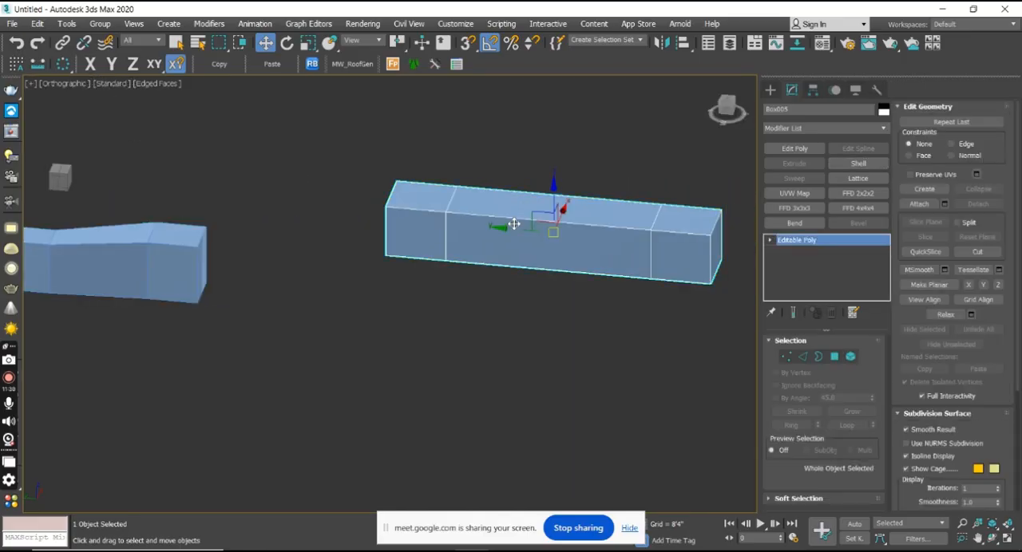
right_click(513, 224)
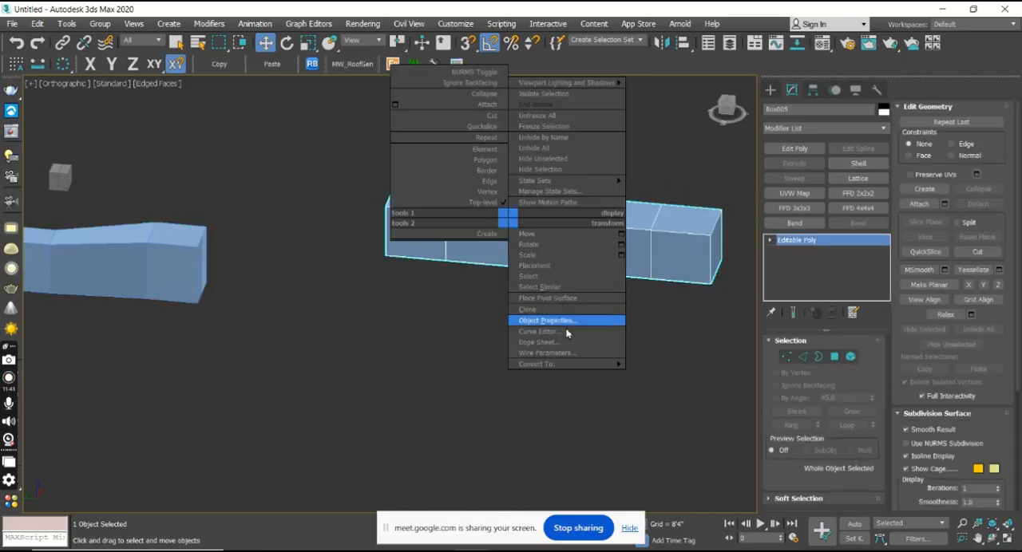
mouse_move(580, 368)
click(492, 365)
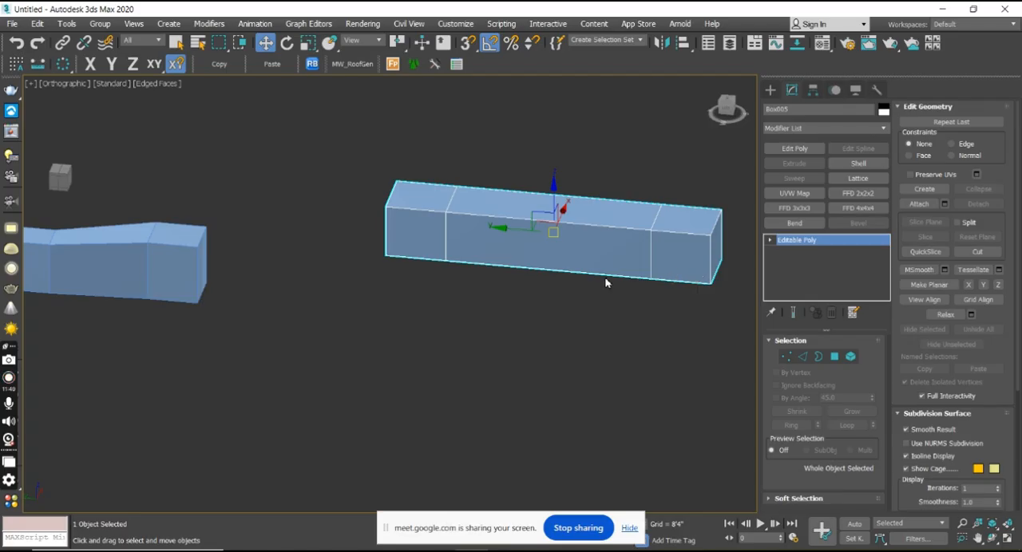
middle_drag(548, 276, 592, 369)
scroll(564, 313, down, 2)
scroll(565, 314, down, 2)
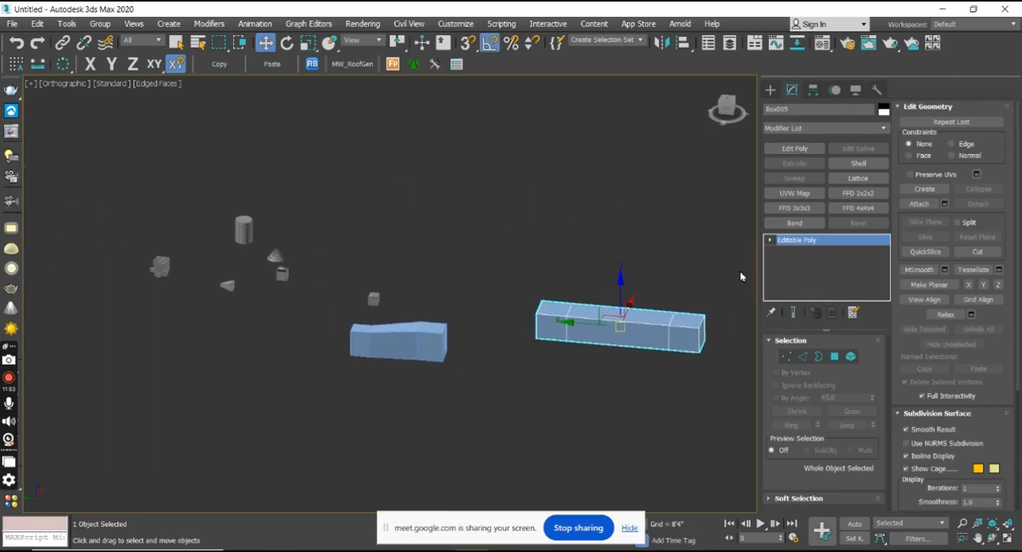
middle_drag(645, 279, 642, 255)
scroll(634, 262, up, 4)
scroll(633, 265, down, 4)
scroll(593, 279, up, 3)
scroll(642, 255, down, 2)
Remove the Shell and Edit Poly modifiers from the shorter bridged object, leaving only its base Box.
click(364, 314)
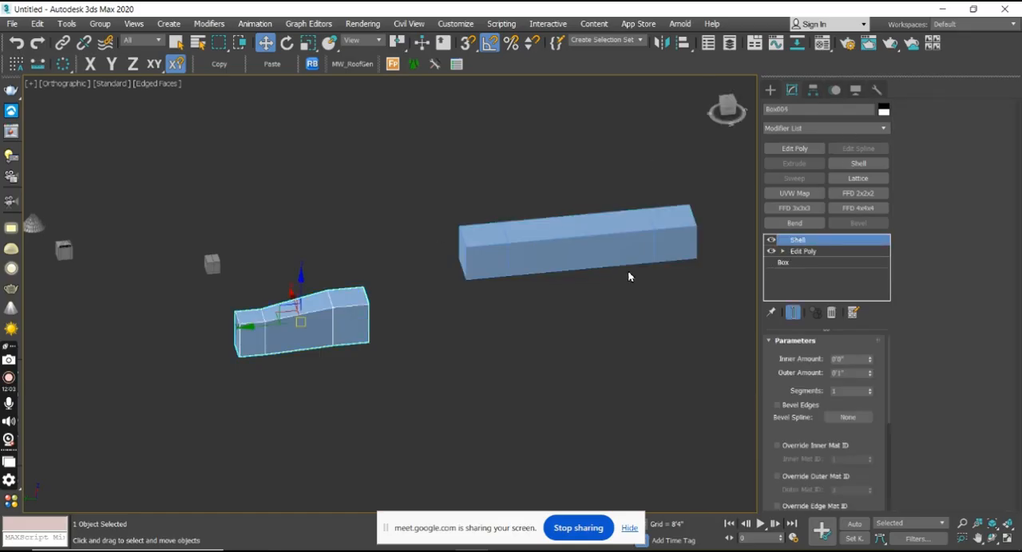
scroll(355, 305, up, 3)
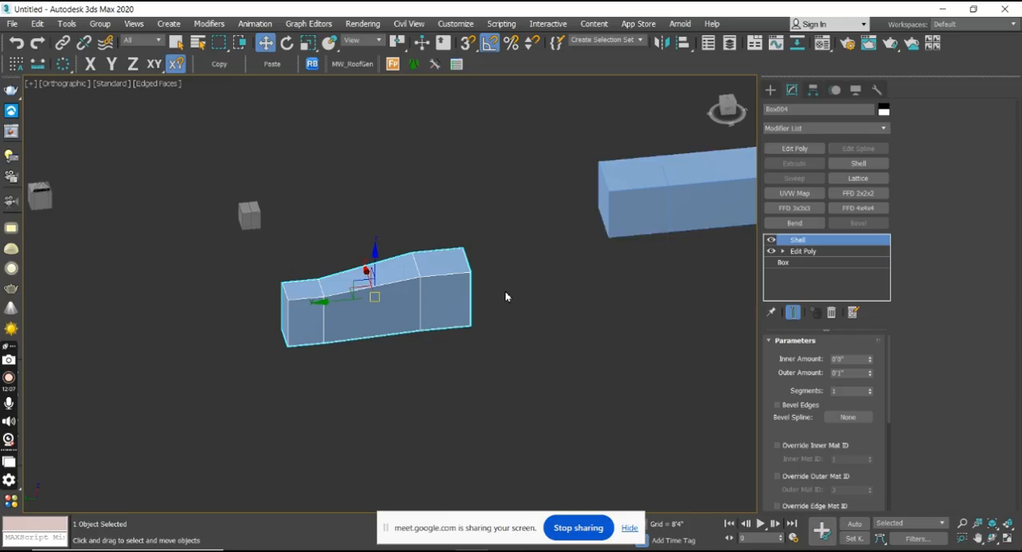
click(831, 312)
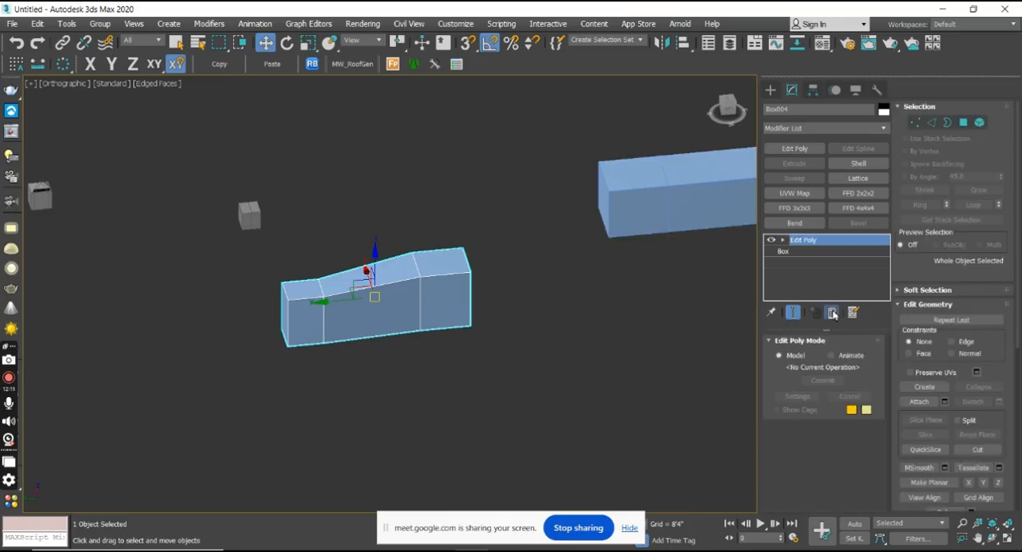
click(830, 313)
alt+middle_drag(445, 305, 410, 349)
Select the longer bridged object and review the primitive and shape creation categories, returning to its Editable Poly parameters.
click(571, 217)
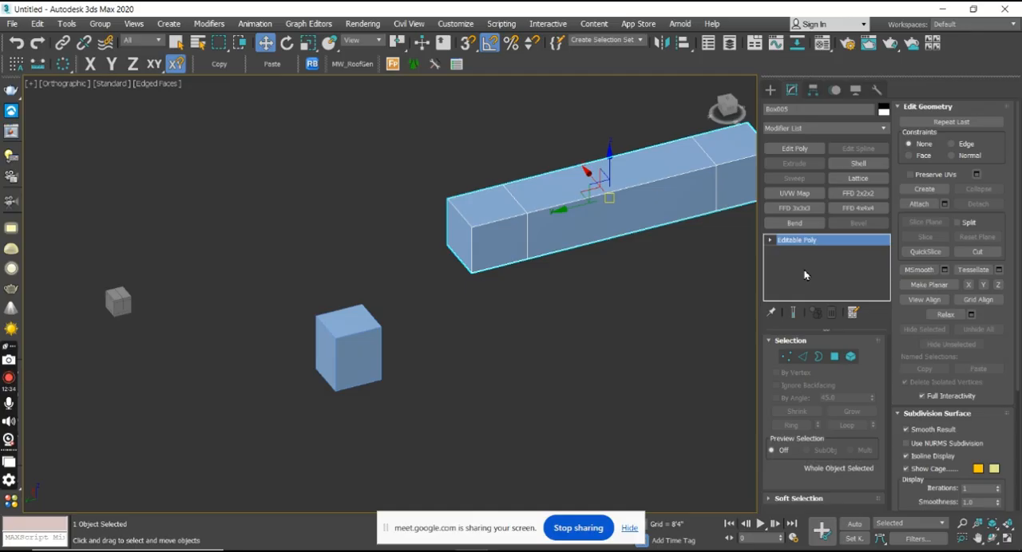
click(771, 91)
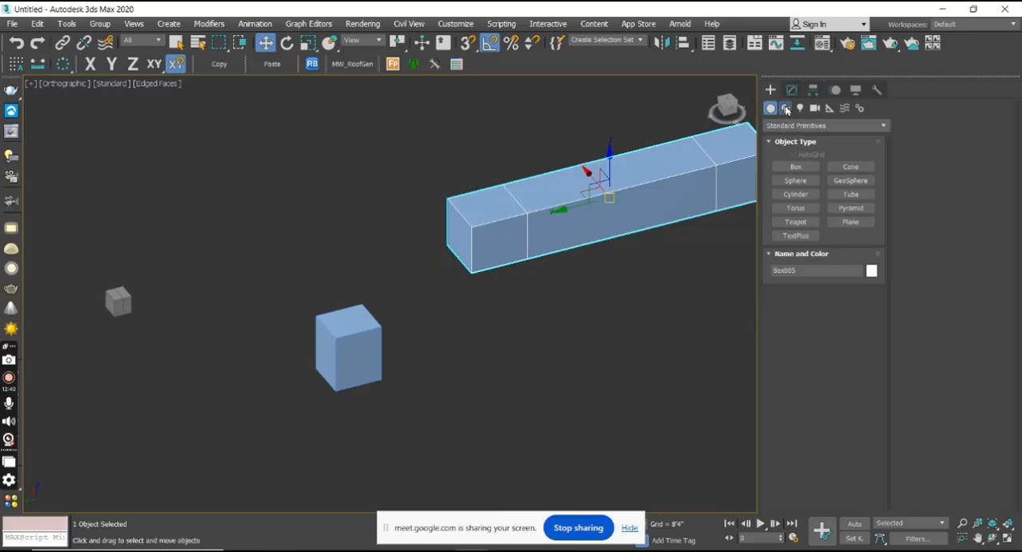
click(784, 108)
click(769, 108)
click(791, 92)
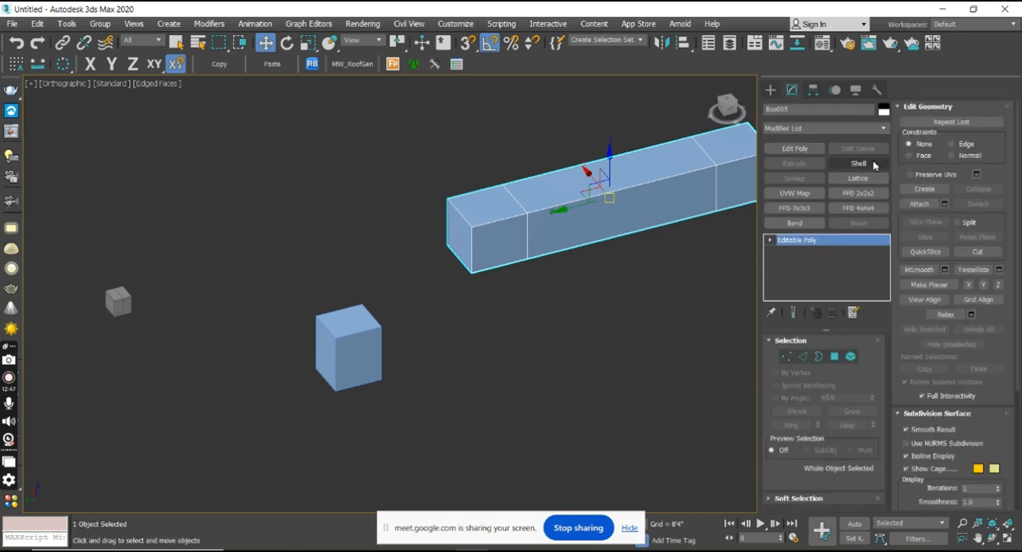
middle_drag(632, 347, 557, 349)
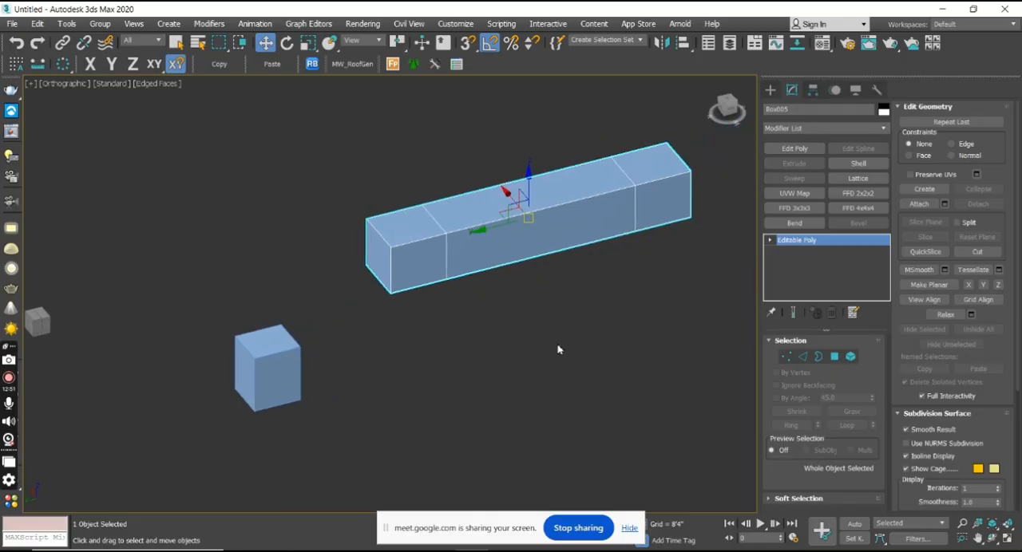